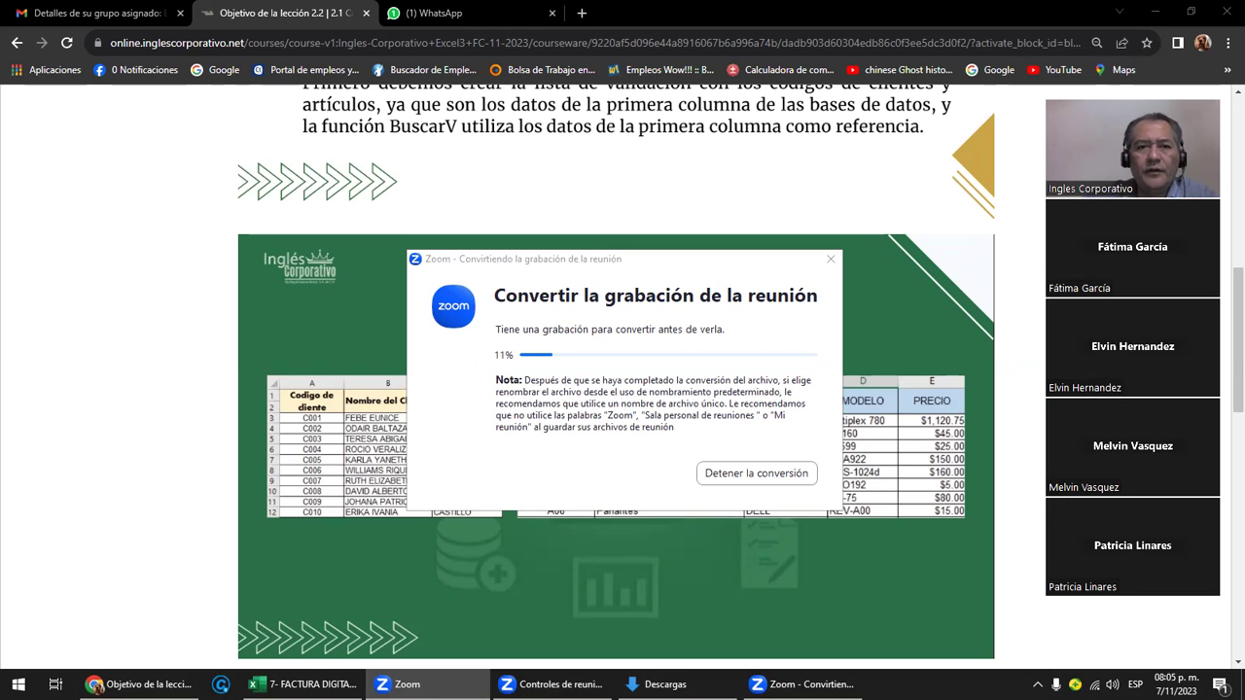
- Minimize the browser to reveal the Excel workbook 7- FACTURA DIGITAL CON BUSCARV
click(1153, 12)
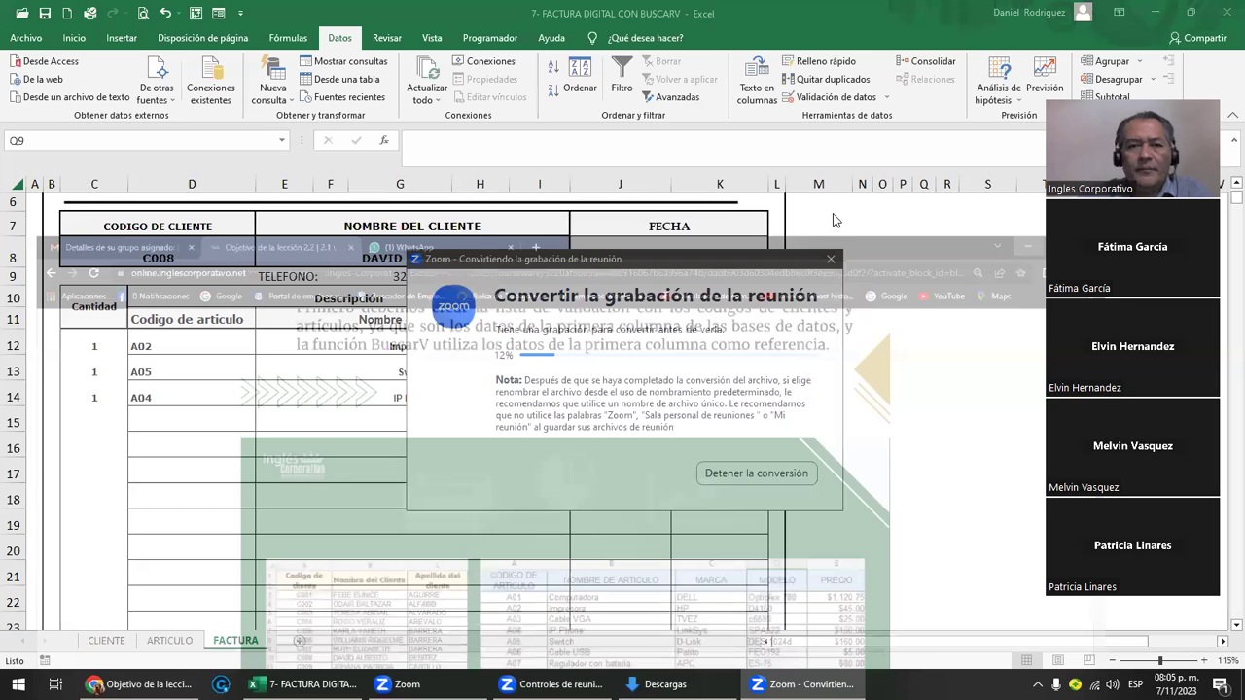
- Review client code C8 and the BUSCARV client-name formula in E8
click(917, 355)
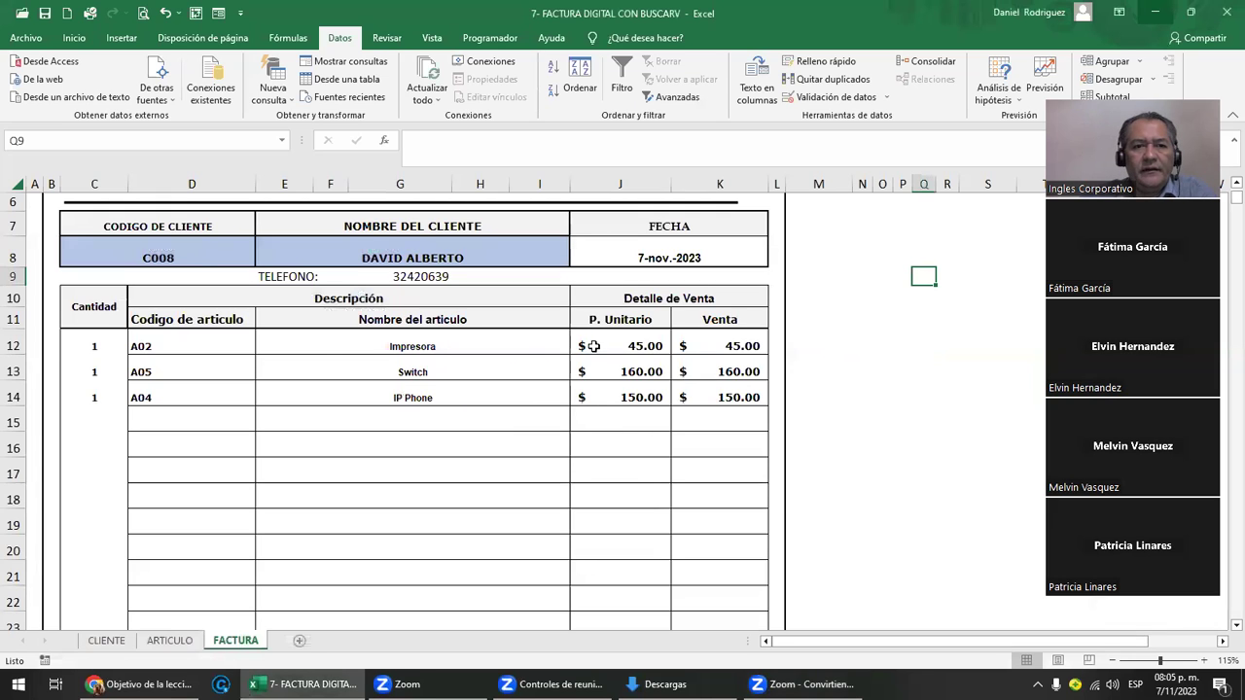
click(187, 255)
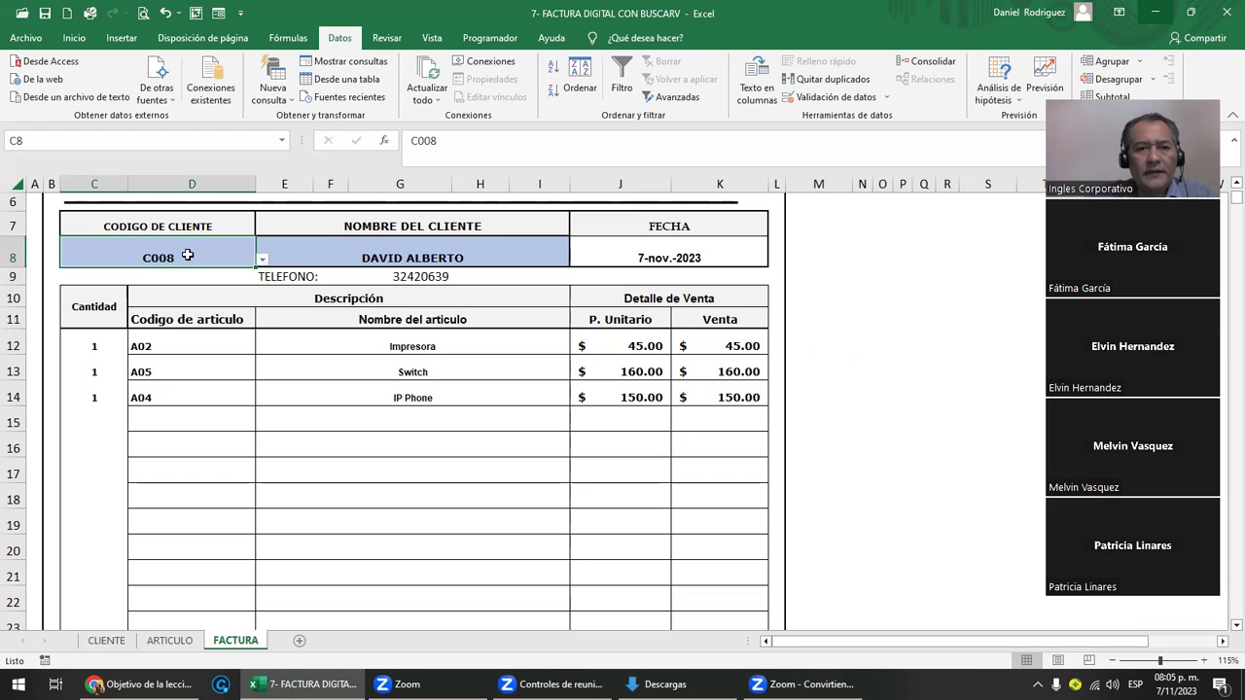
scroll(473, 391, up, 2)
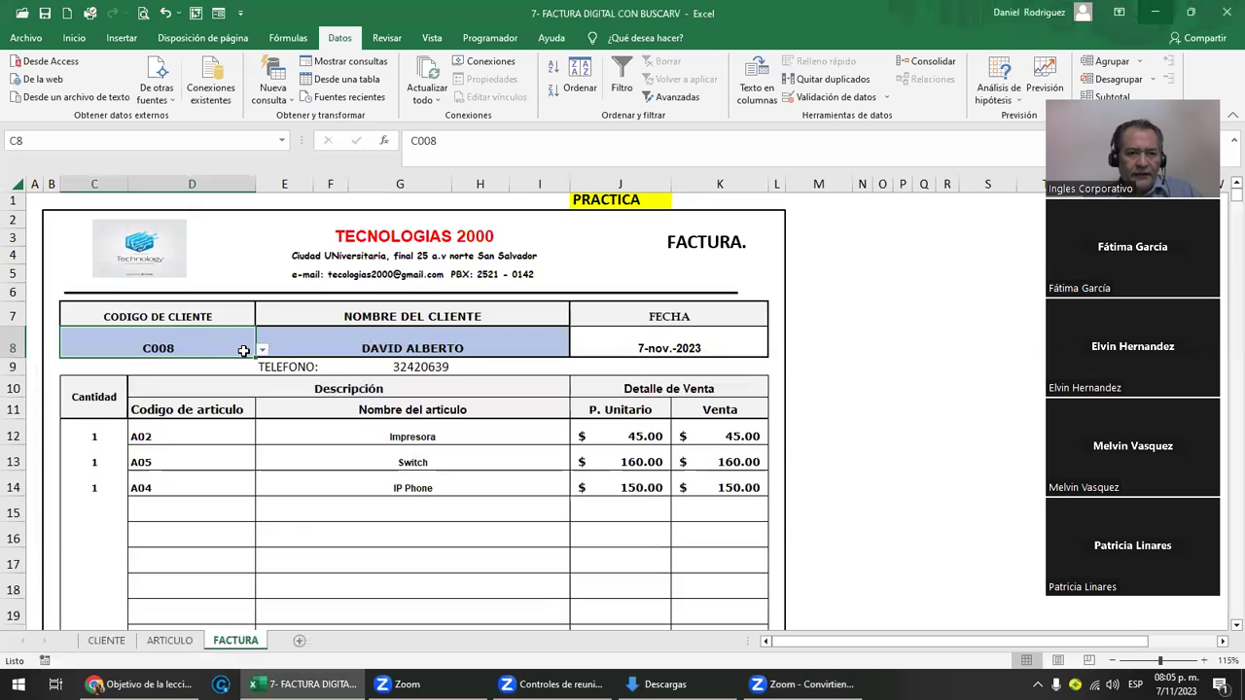
click(339, 340)
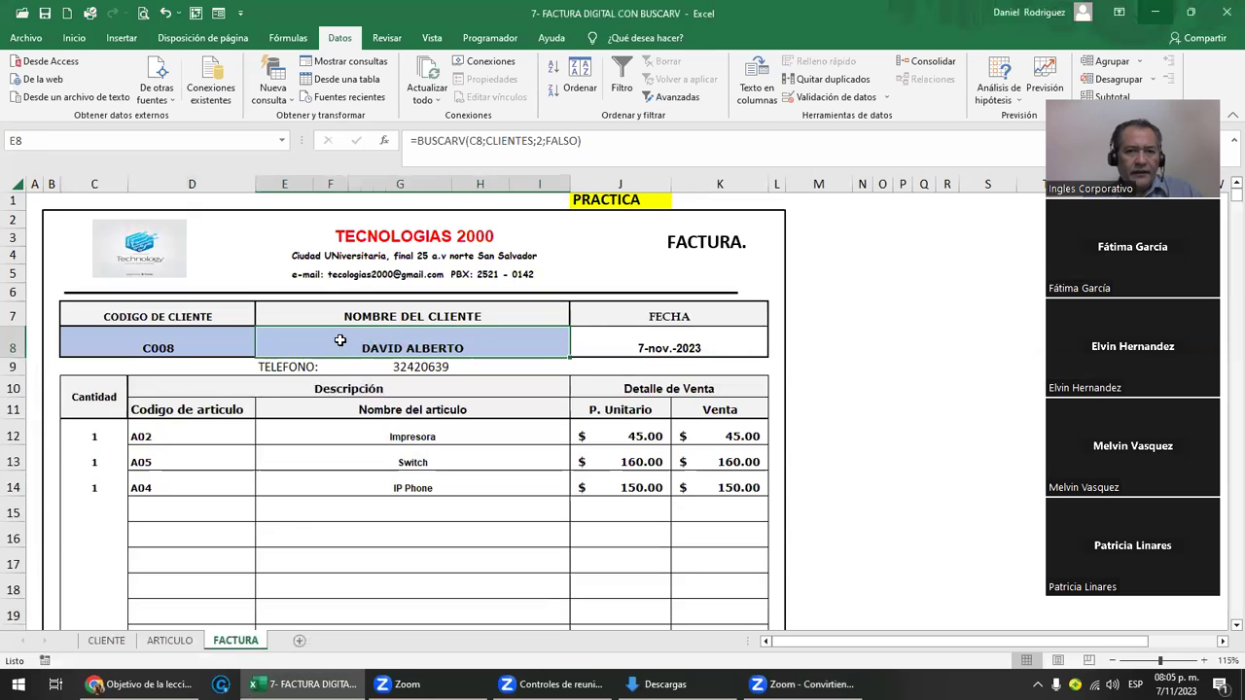
click(171, 335)
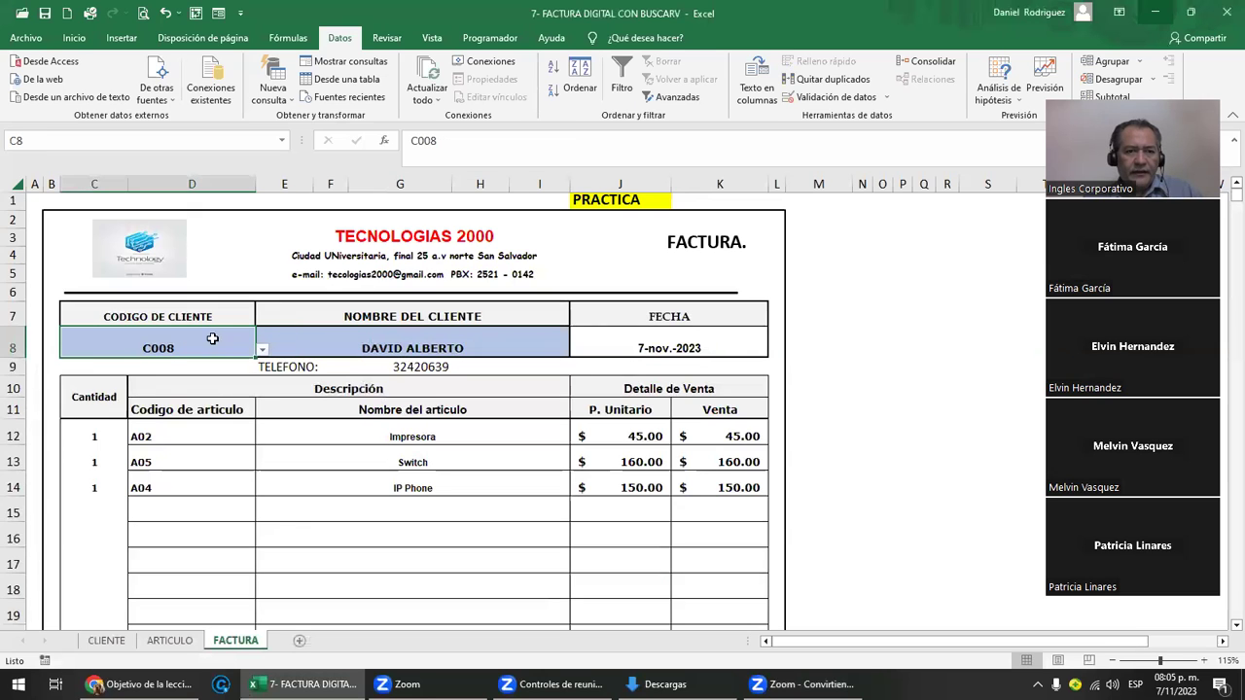
- Clear the TELEFONO label and phone number from E9:G9, then recheck E8's formula
click(282, 365)
drag(282, 365, 428, 367)
key(Delete)
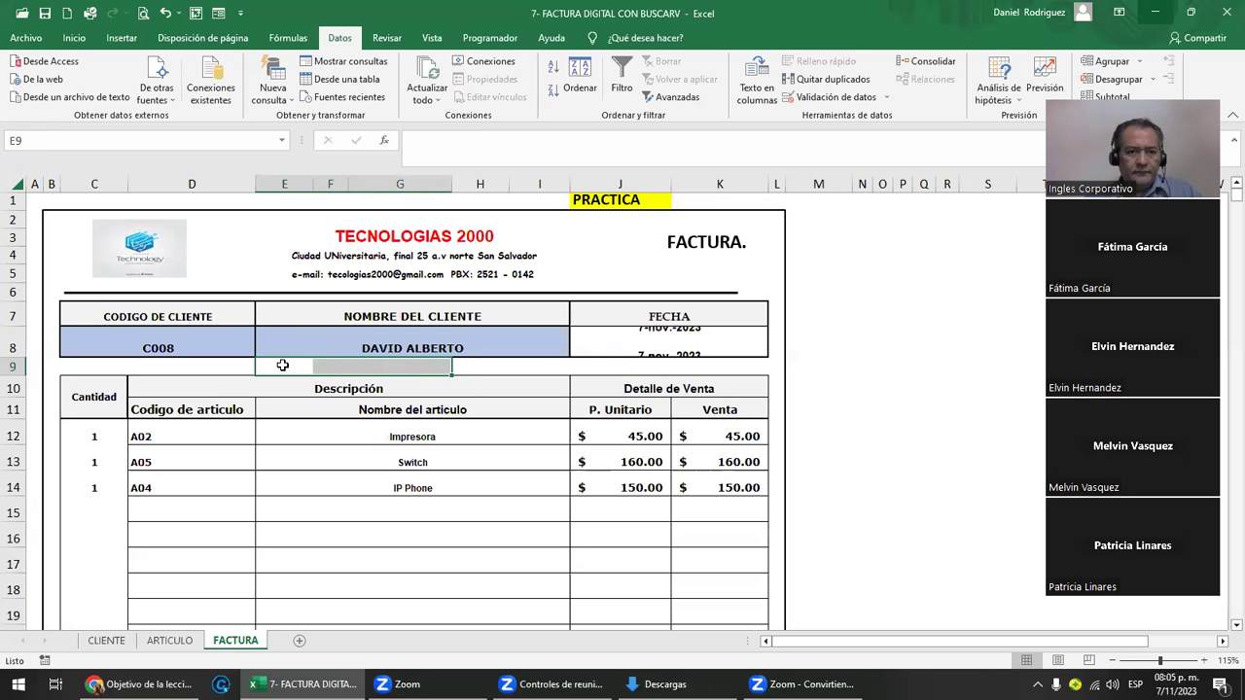
click(193, 340)
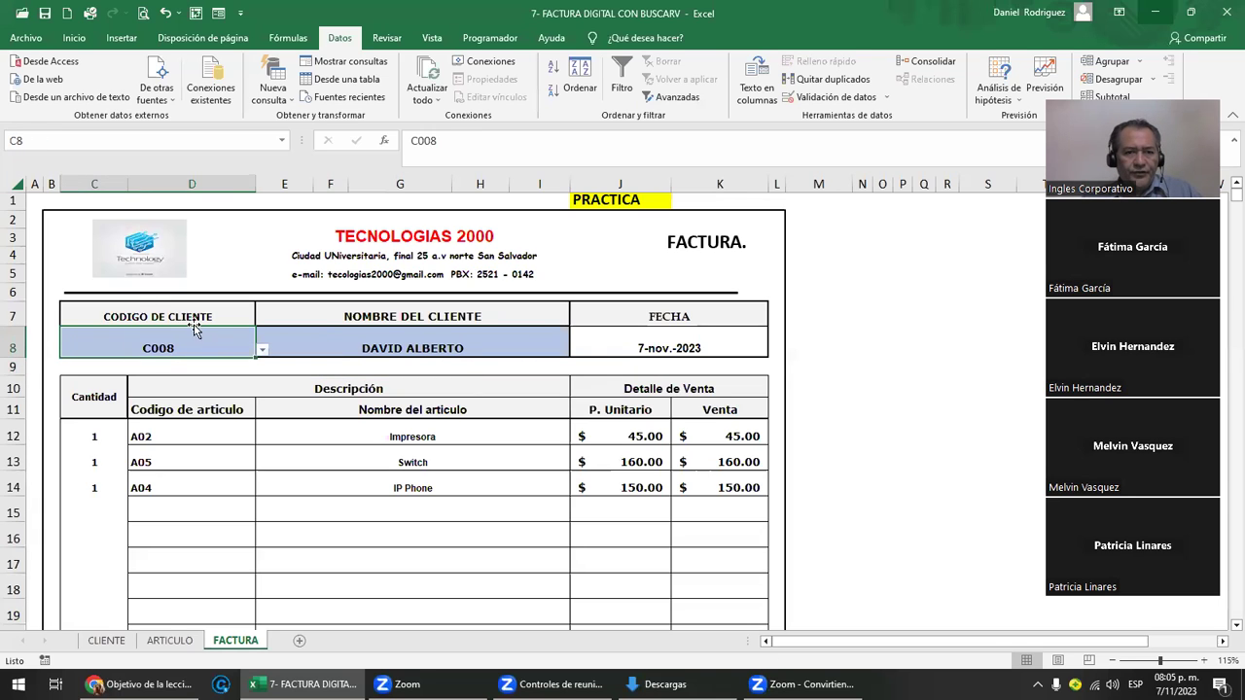
ctrl+click(387, 342)
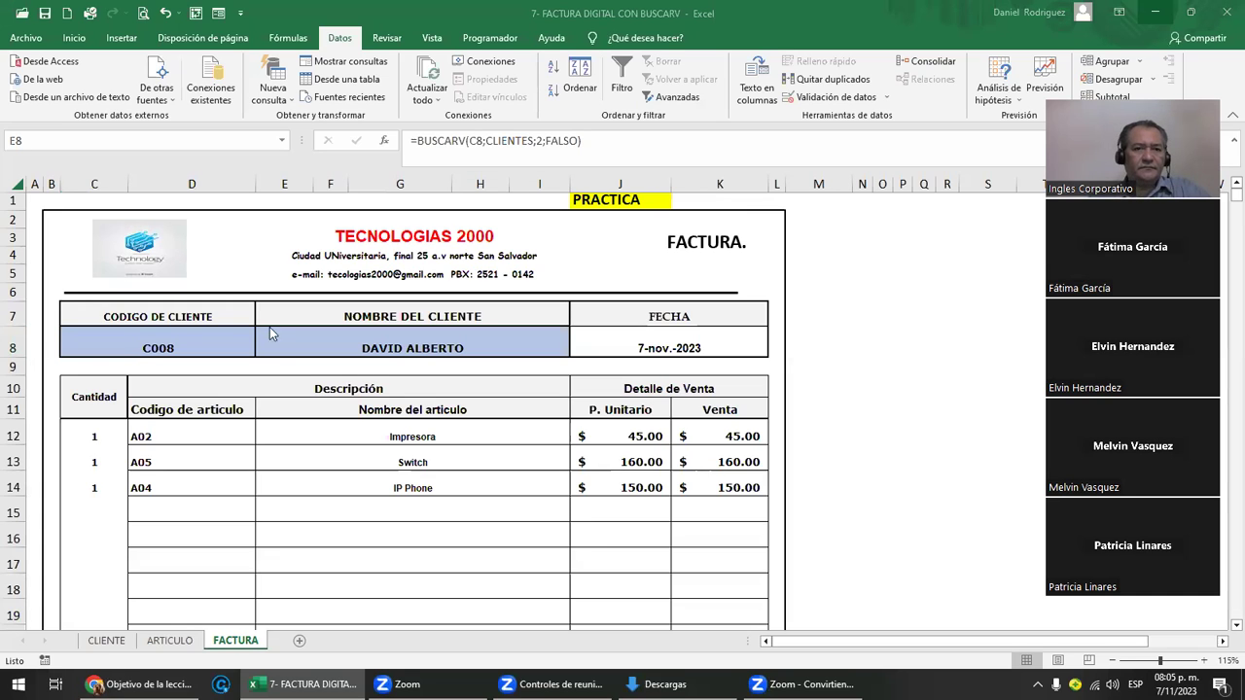
- On the CLIENTE sheet, select the client code column and header cells A1 through G1
click(107, 641)
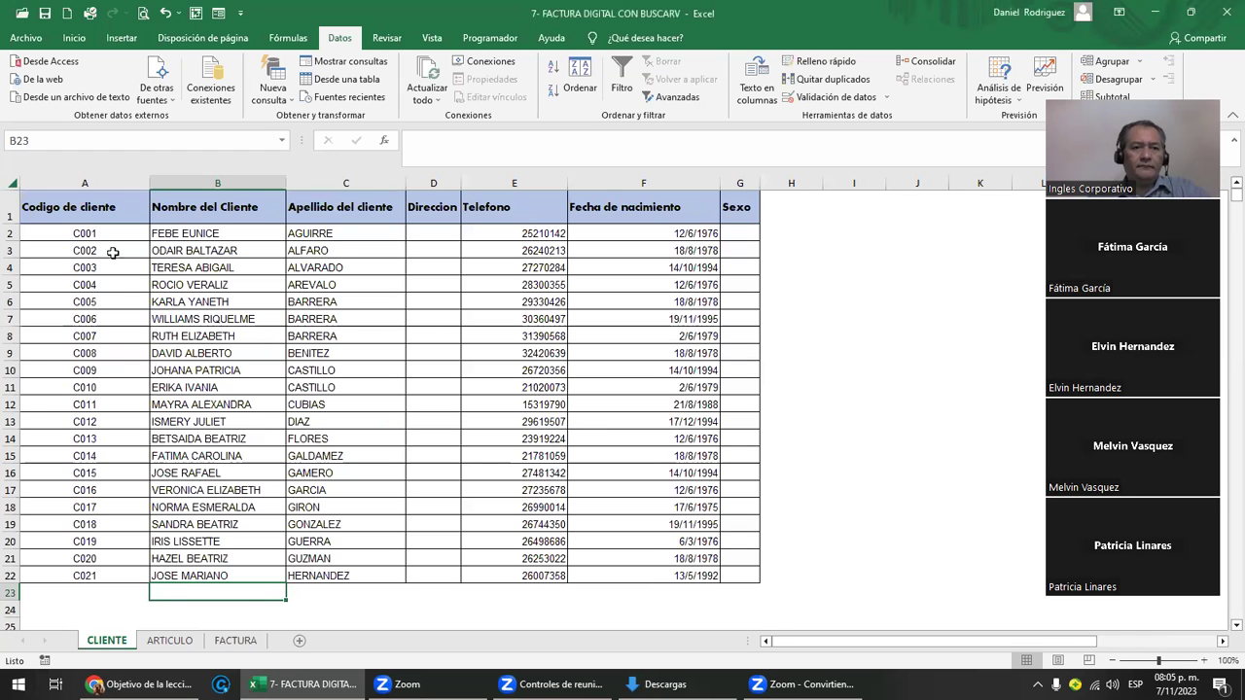
click(96, 239)
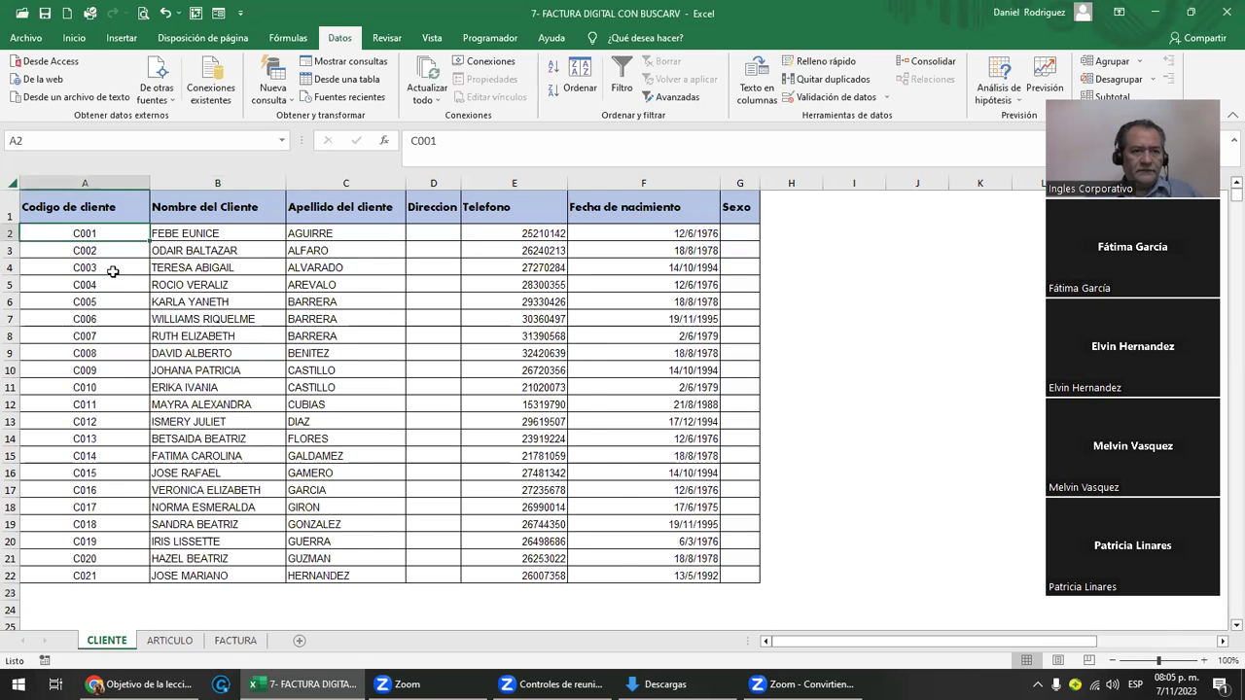
scroll(113, 272, up, 2)
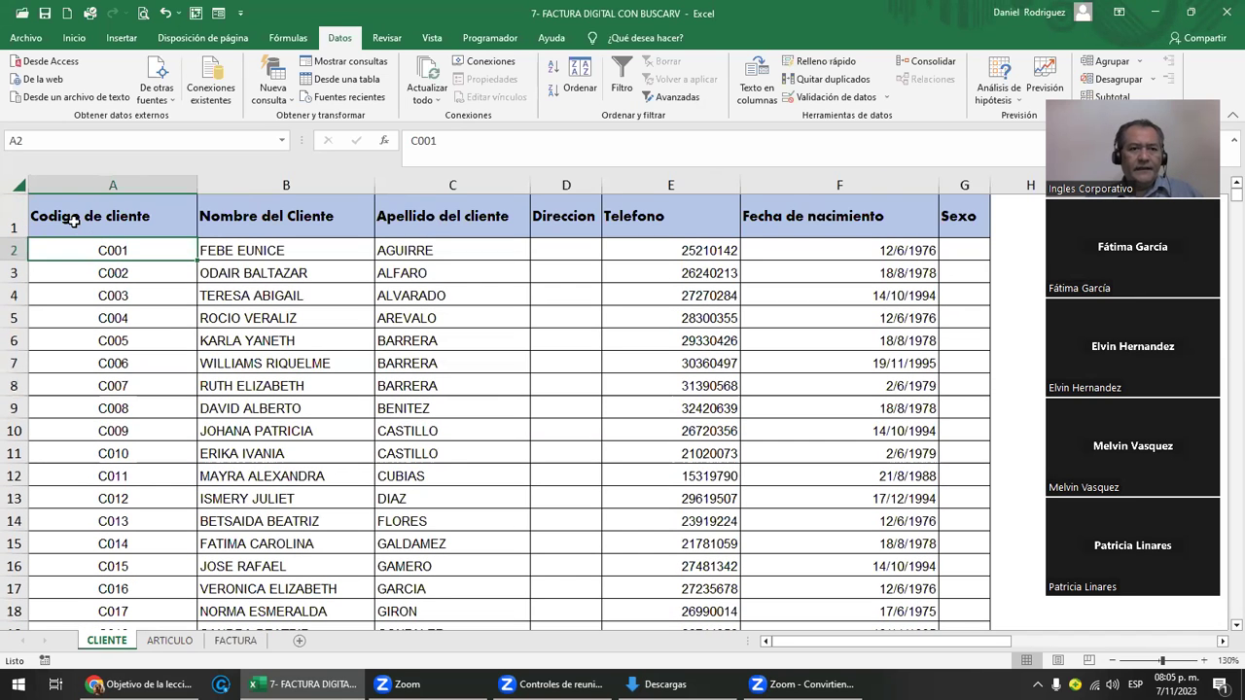
click(98, 184)
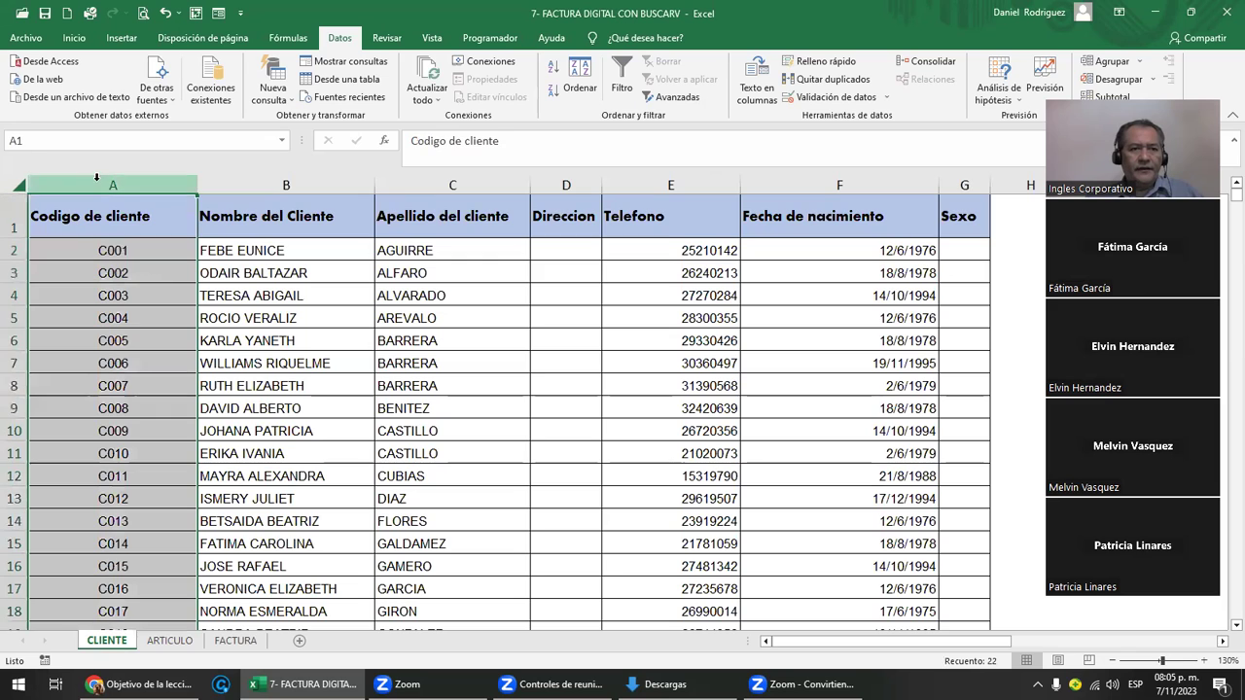
click(299, 183)
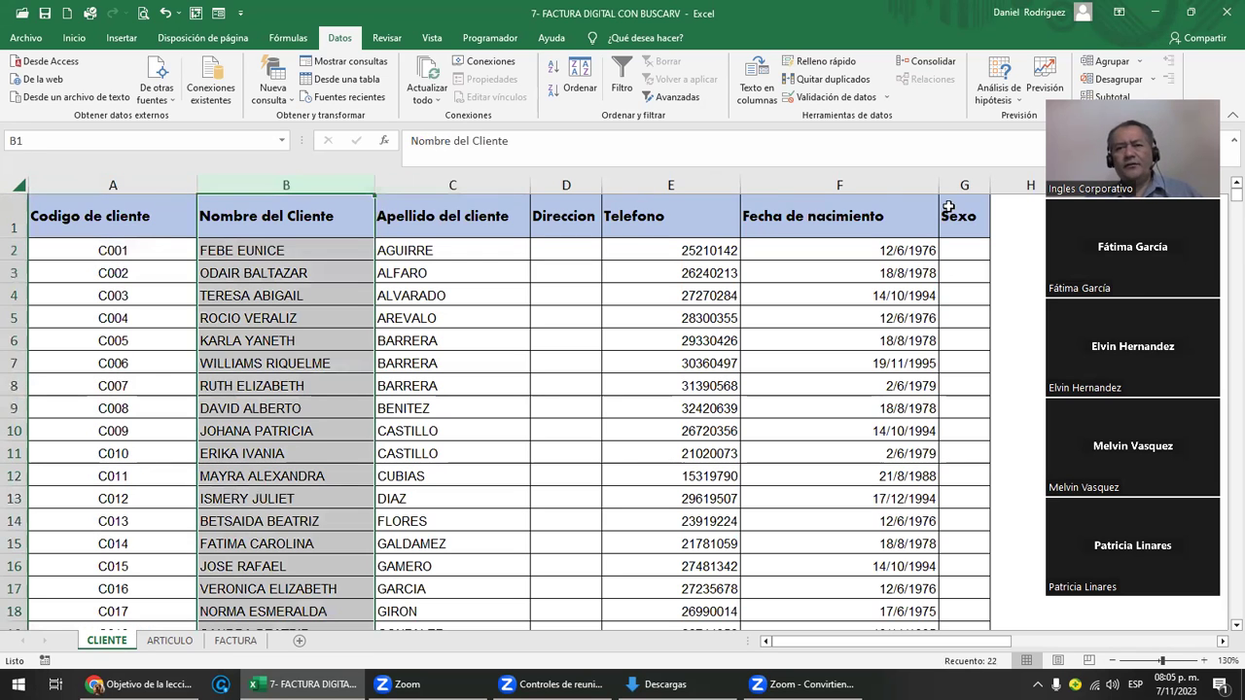
click(156, 215)
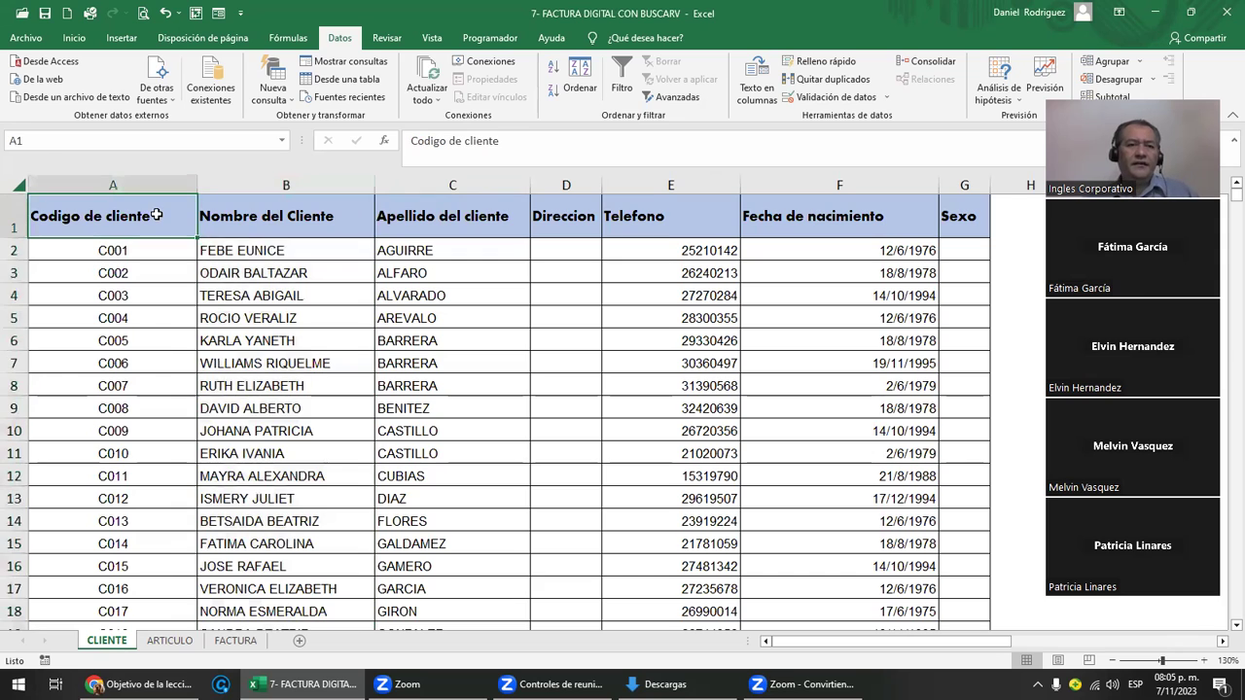
key(ctrl+shift+Right)
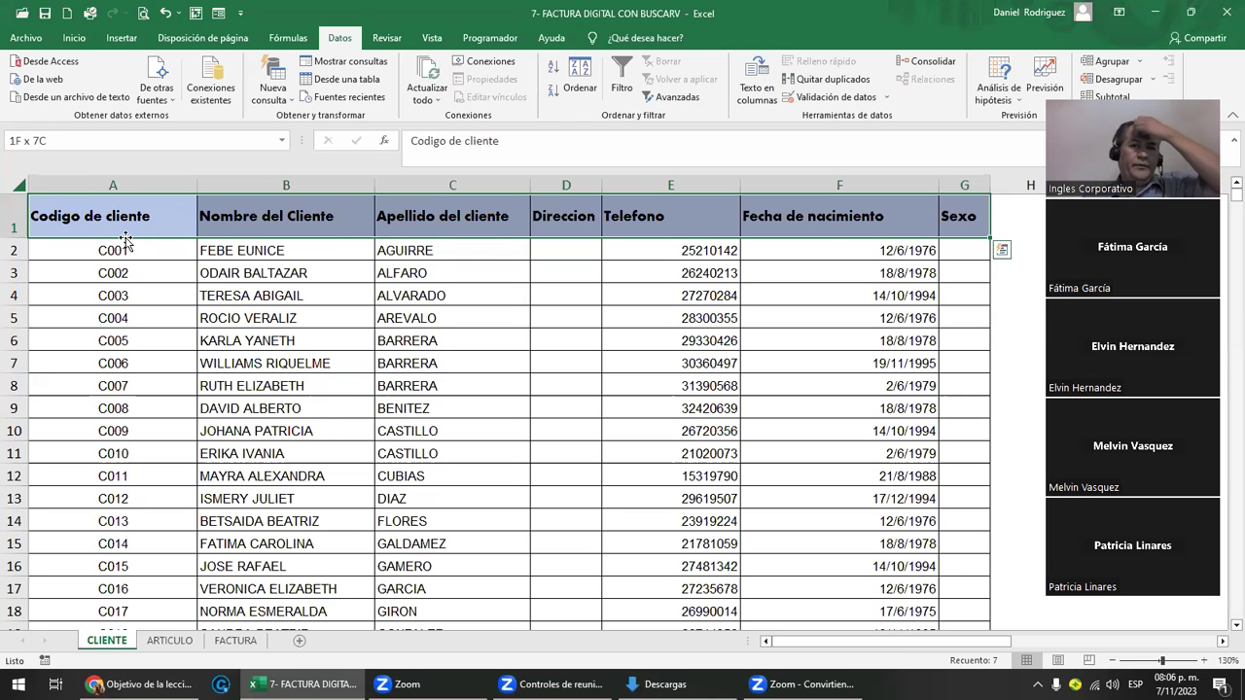
click(326, 207)
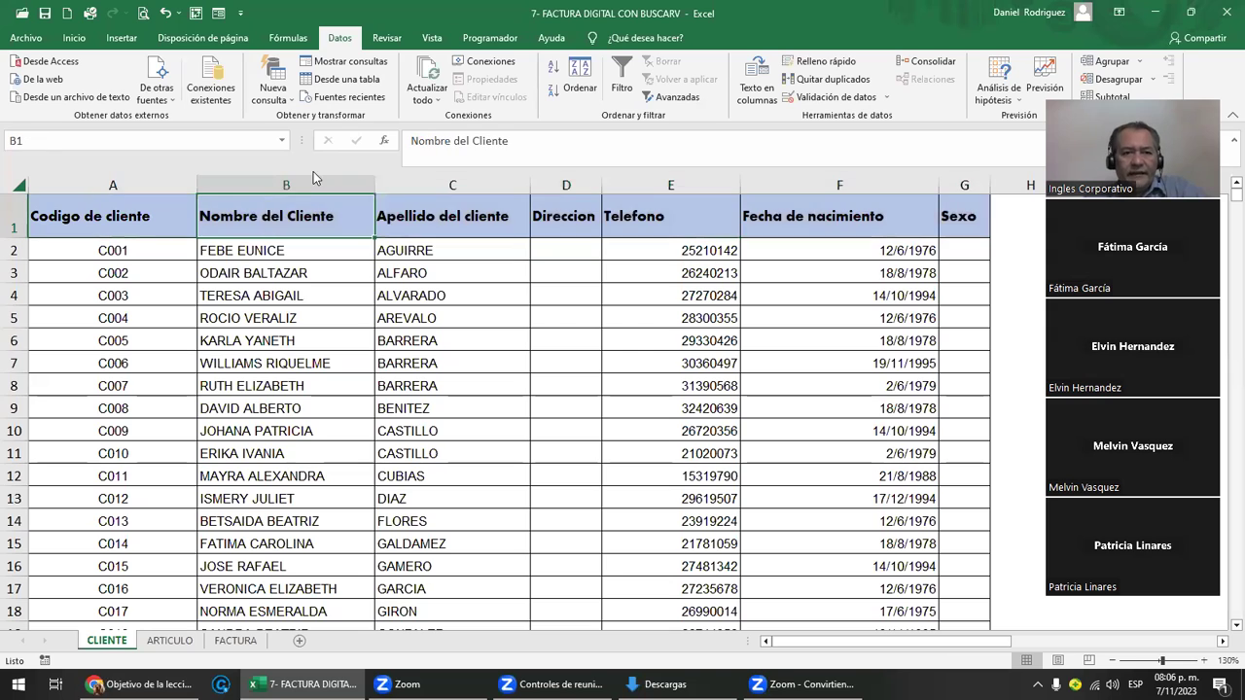
click(297, 183)
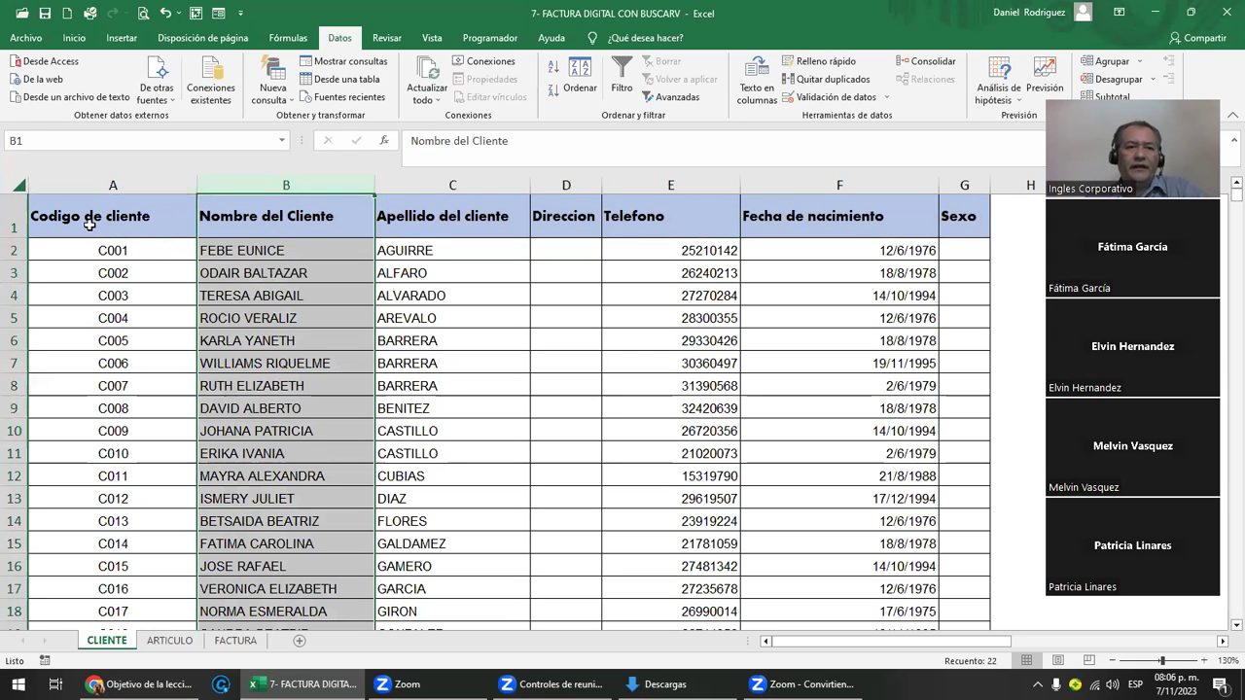
click(136, 216)
drag(136, 217, 384, 230)
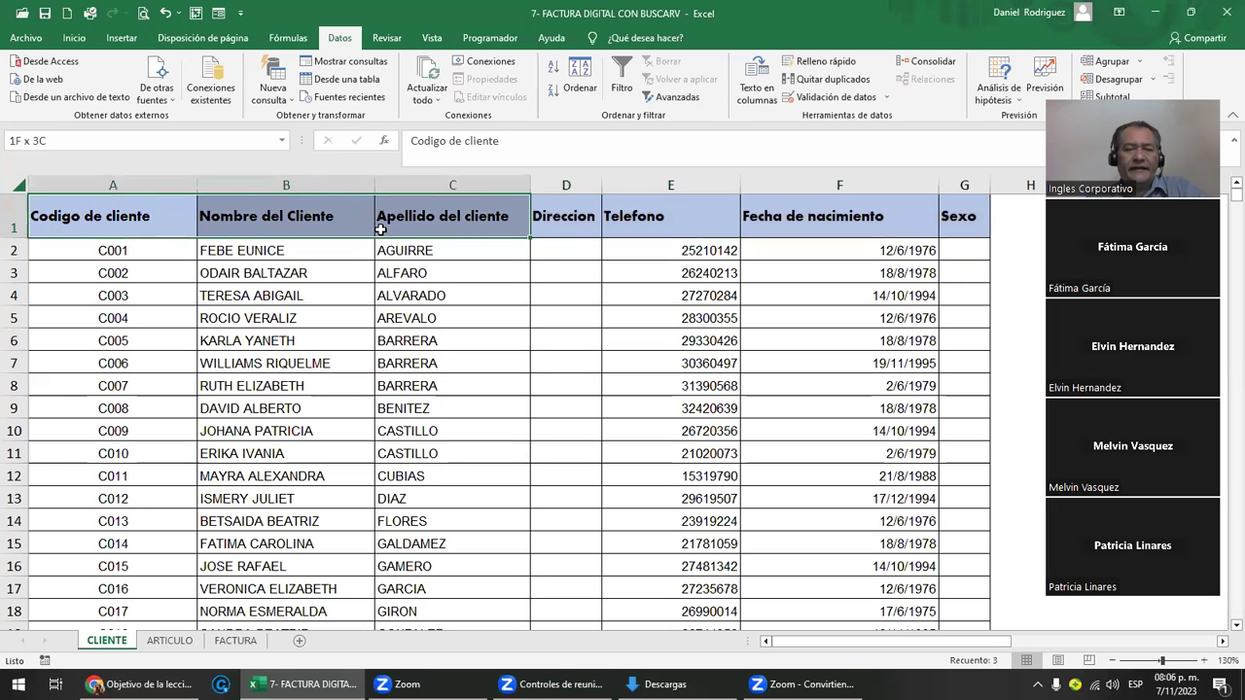
- Insert an empty column before the client codes in column A, then undo it
click(104, 185)
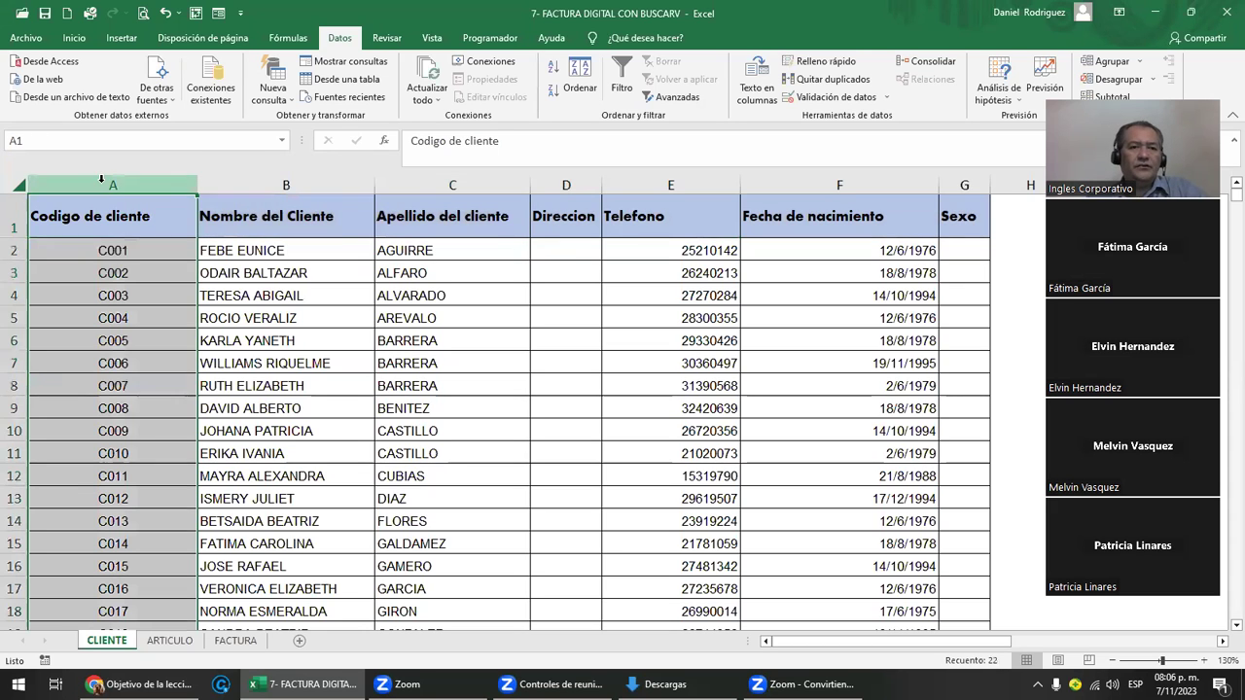
right_click(104, 187)
click(144, 319)
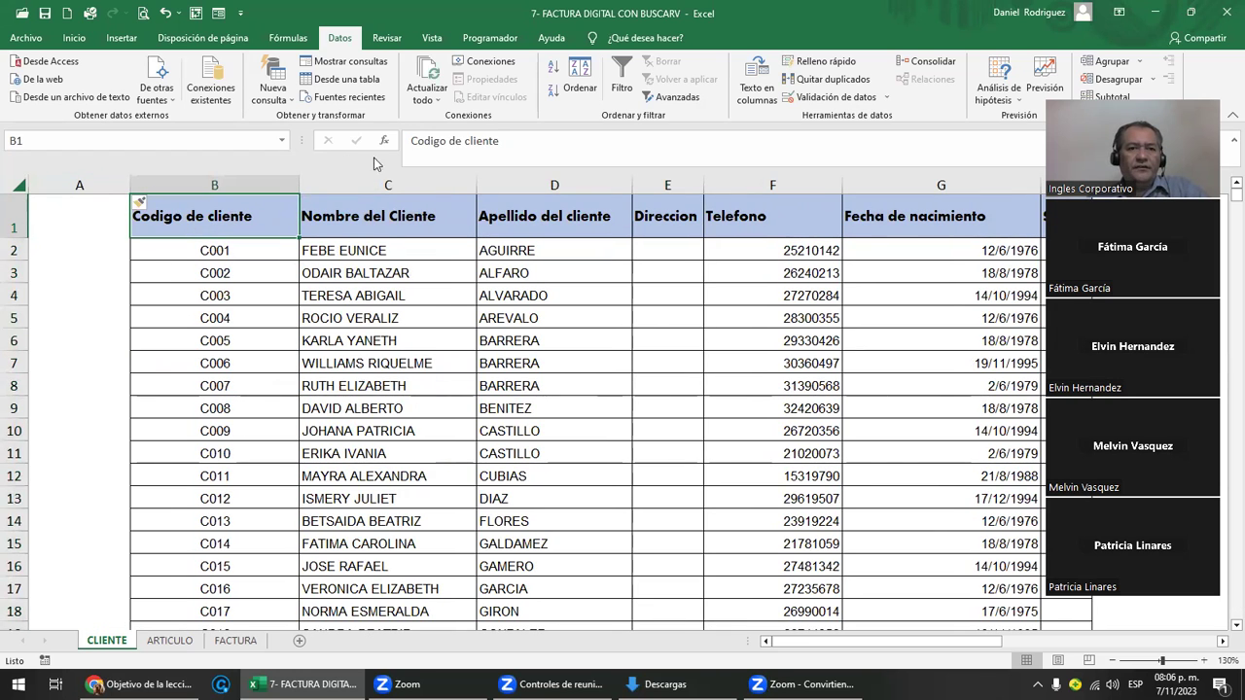
click(389, 188)
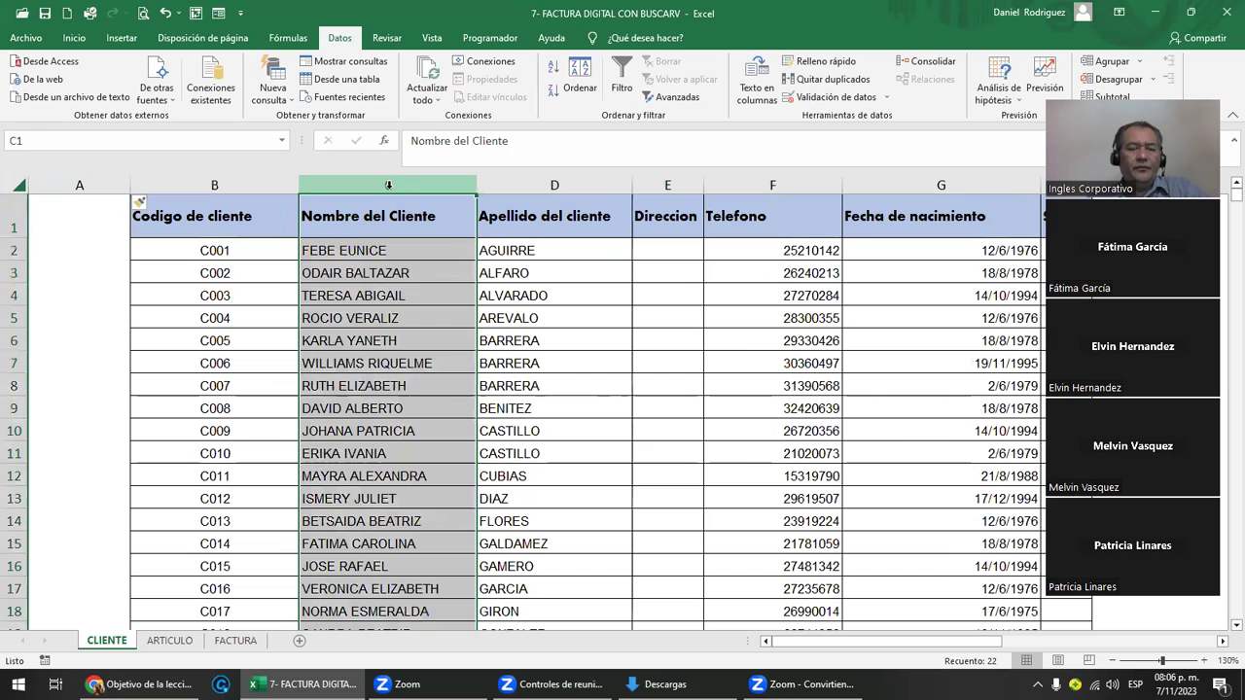
click(289, 216)
drag(289, 216, 376, 216)
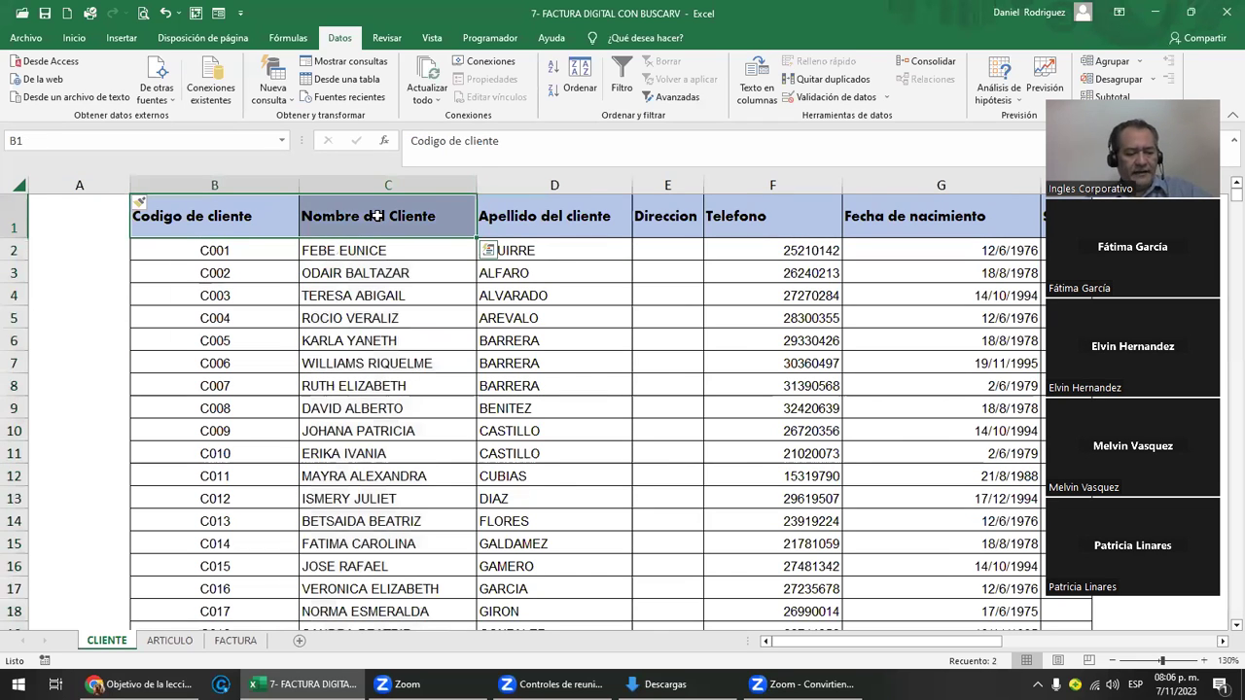
key(ctrl+z)
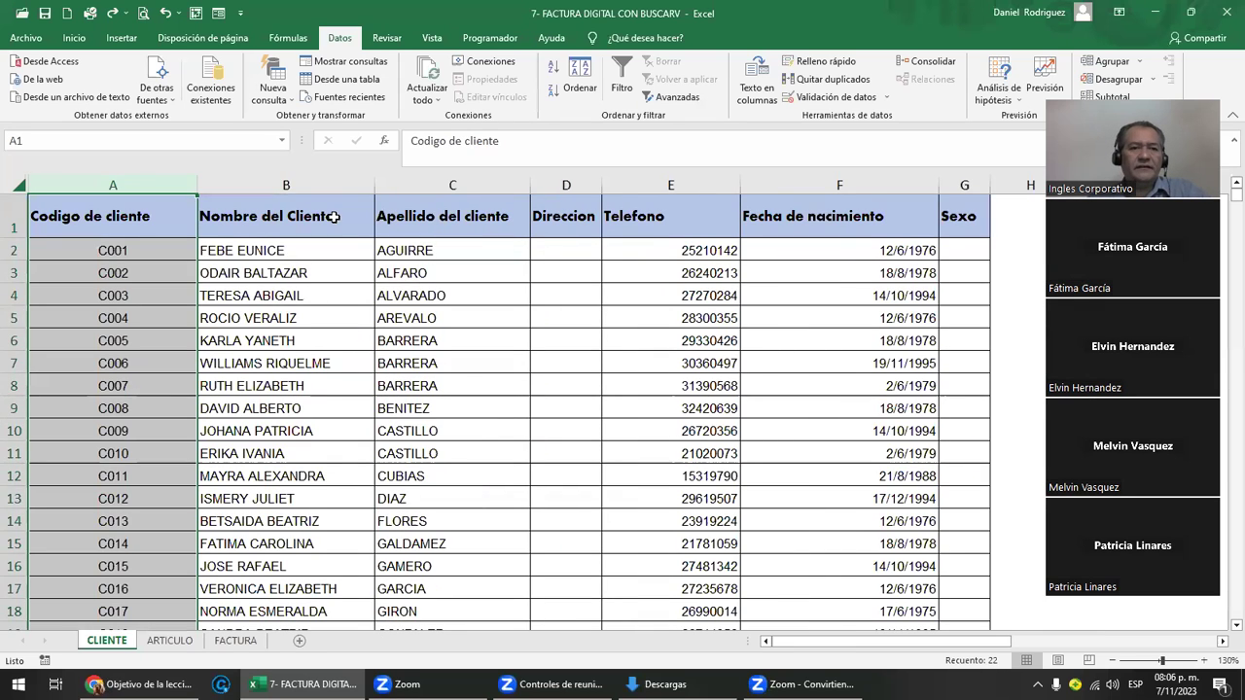
click(334, 216)
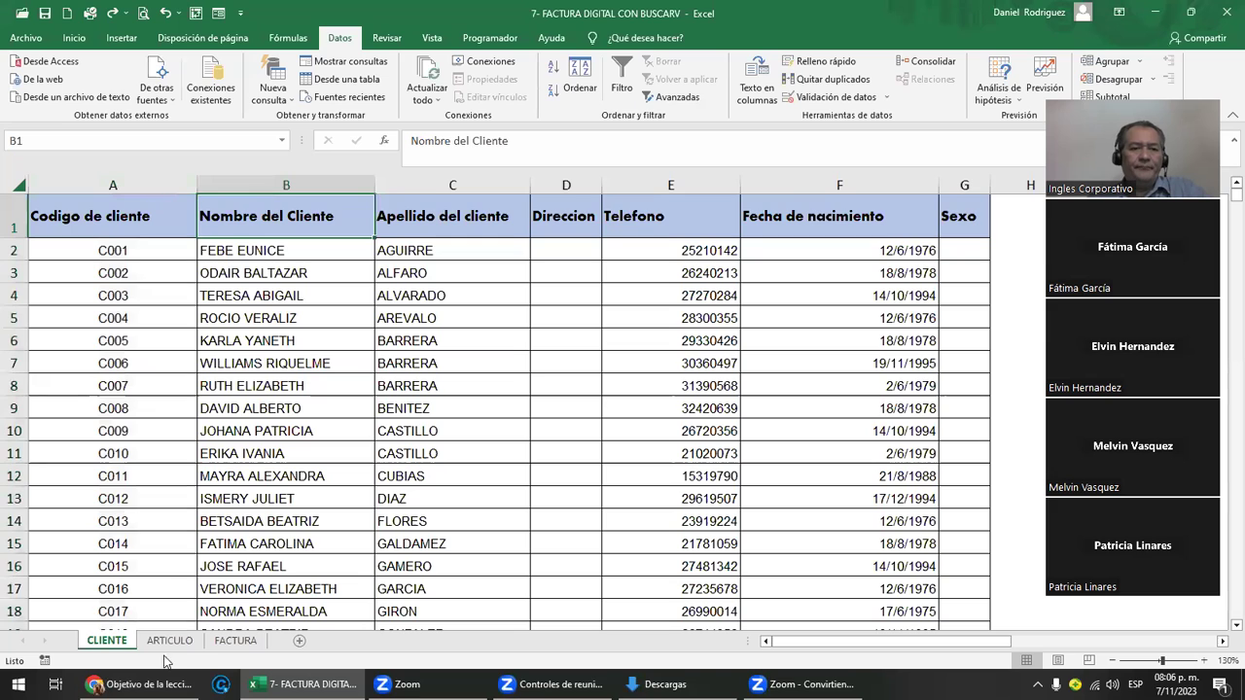
click(173, 641)
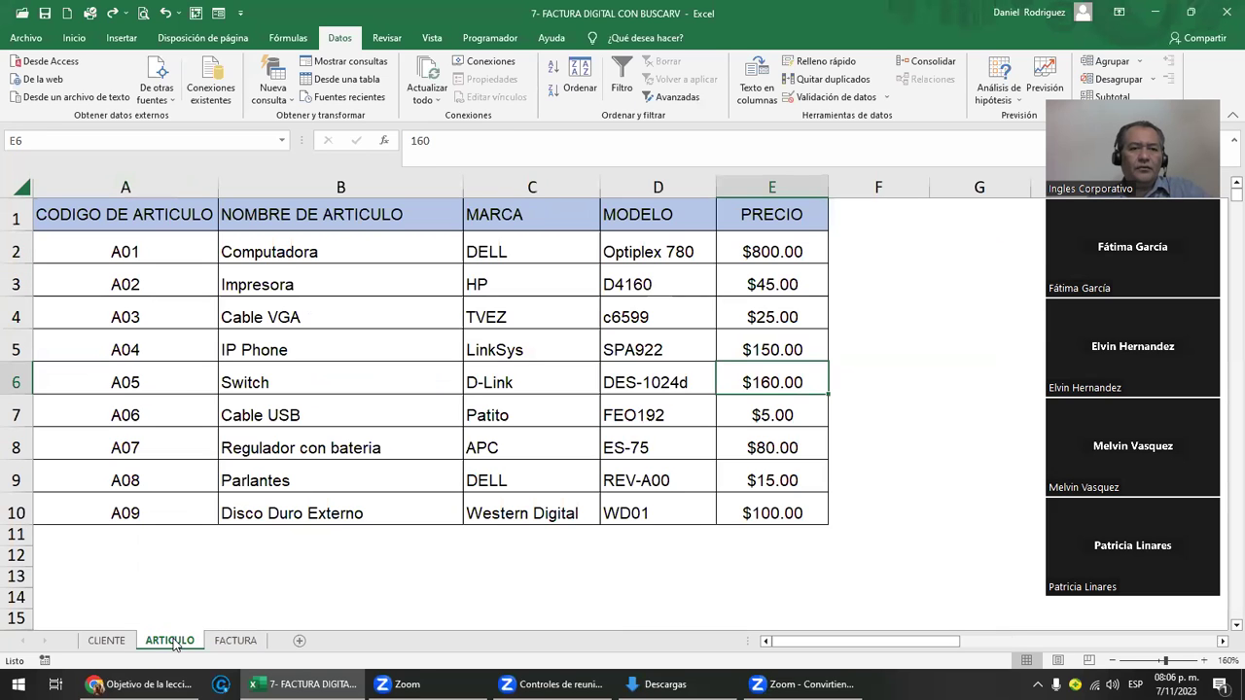
click(121, 220)
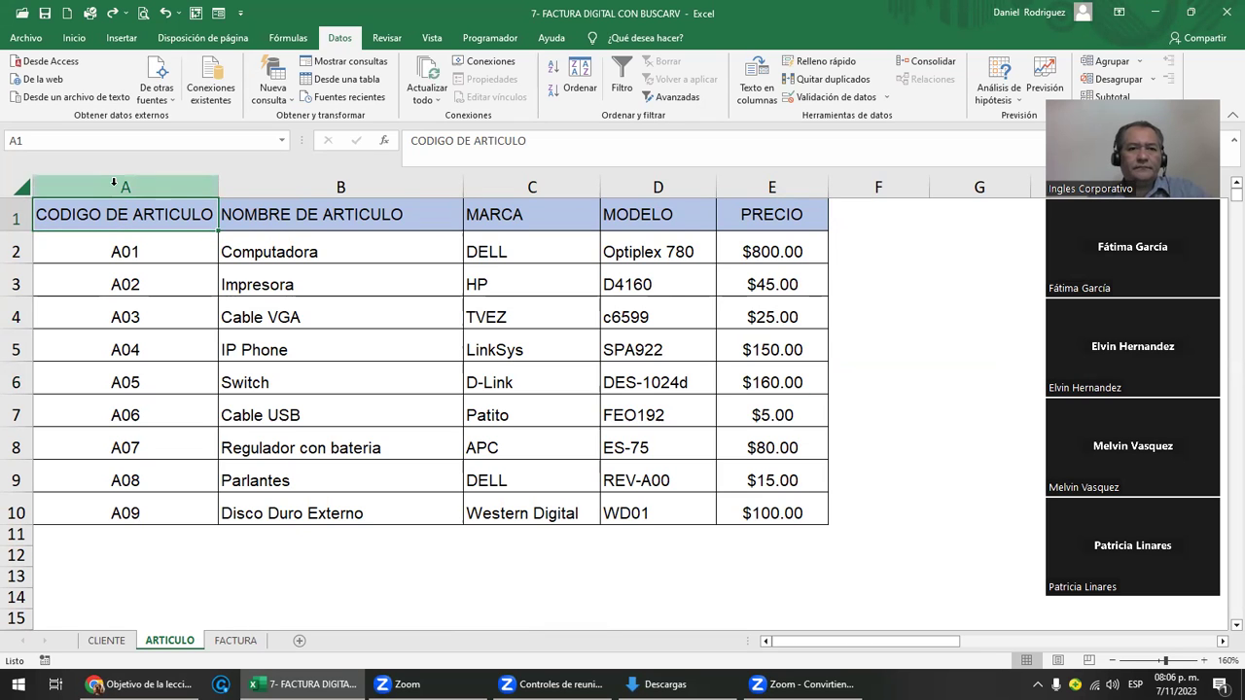
drag(112, 183, 771, 187)
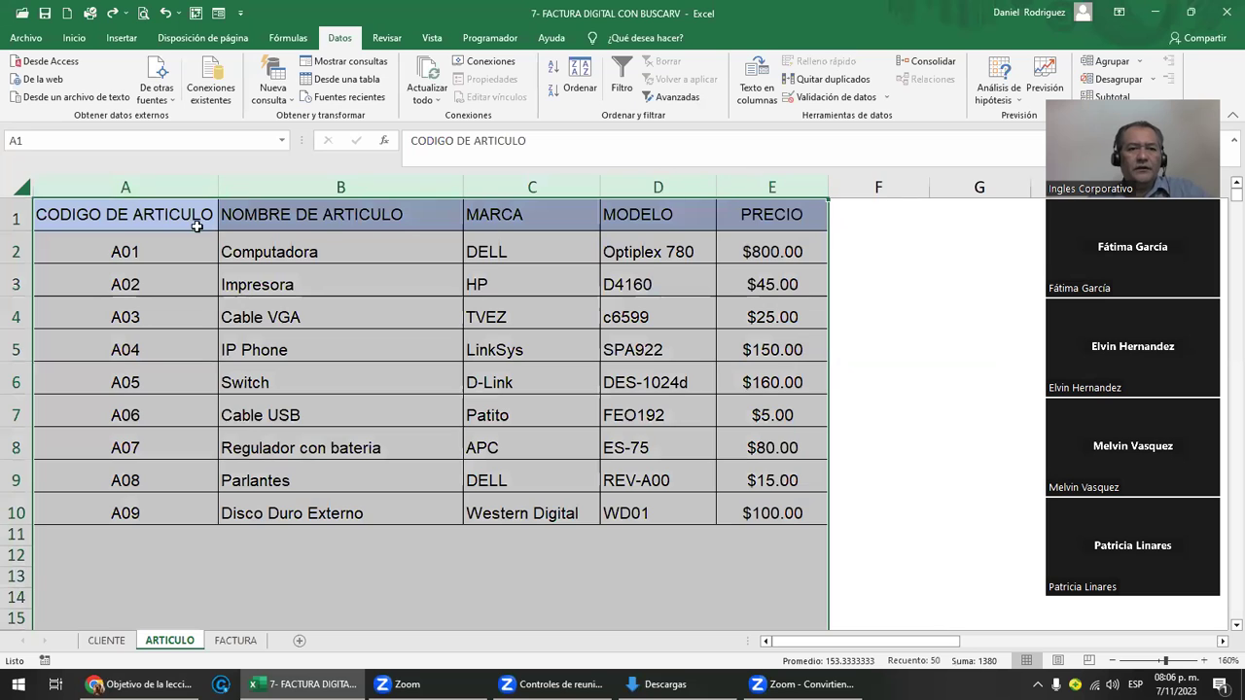
drag(134, 213, 161, 514)
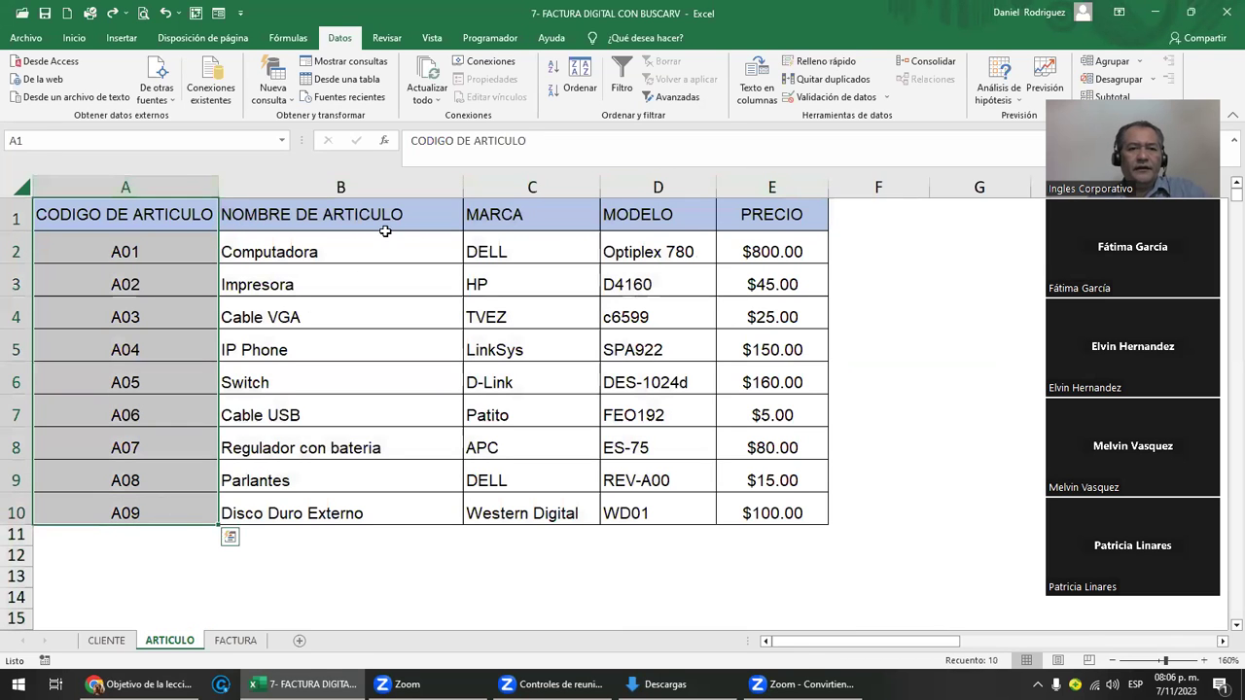
drag(385, 230, 399, 514)
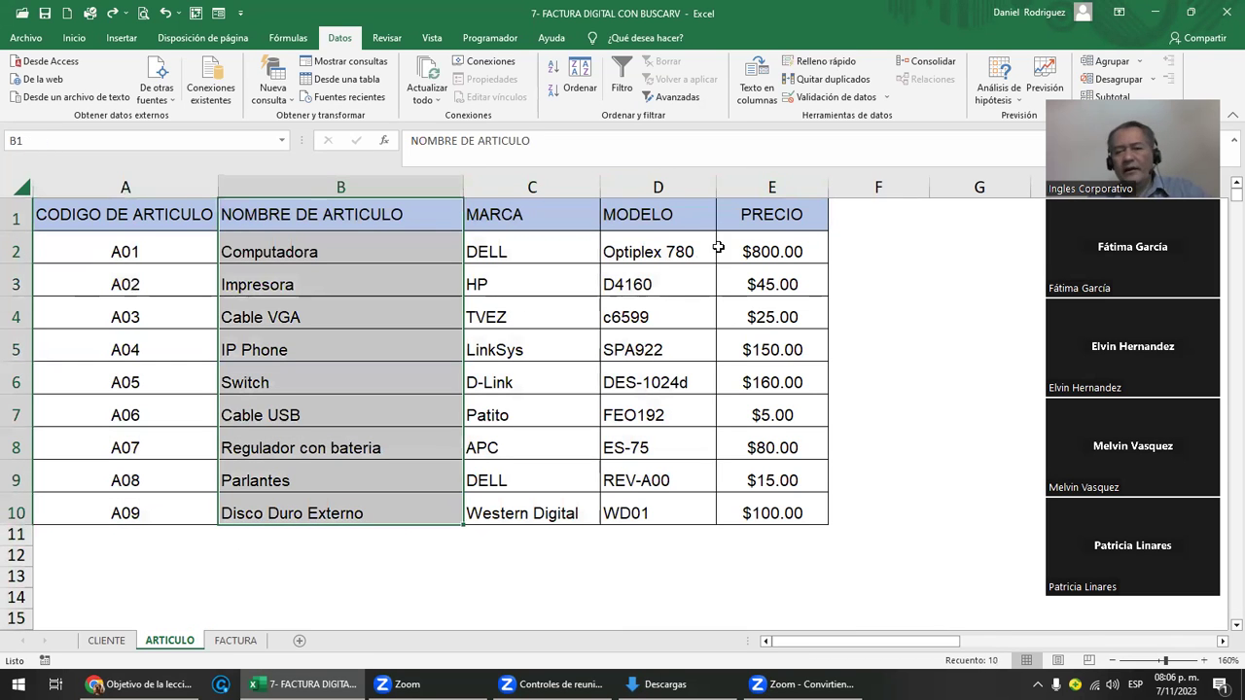
click(764, 186)
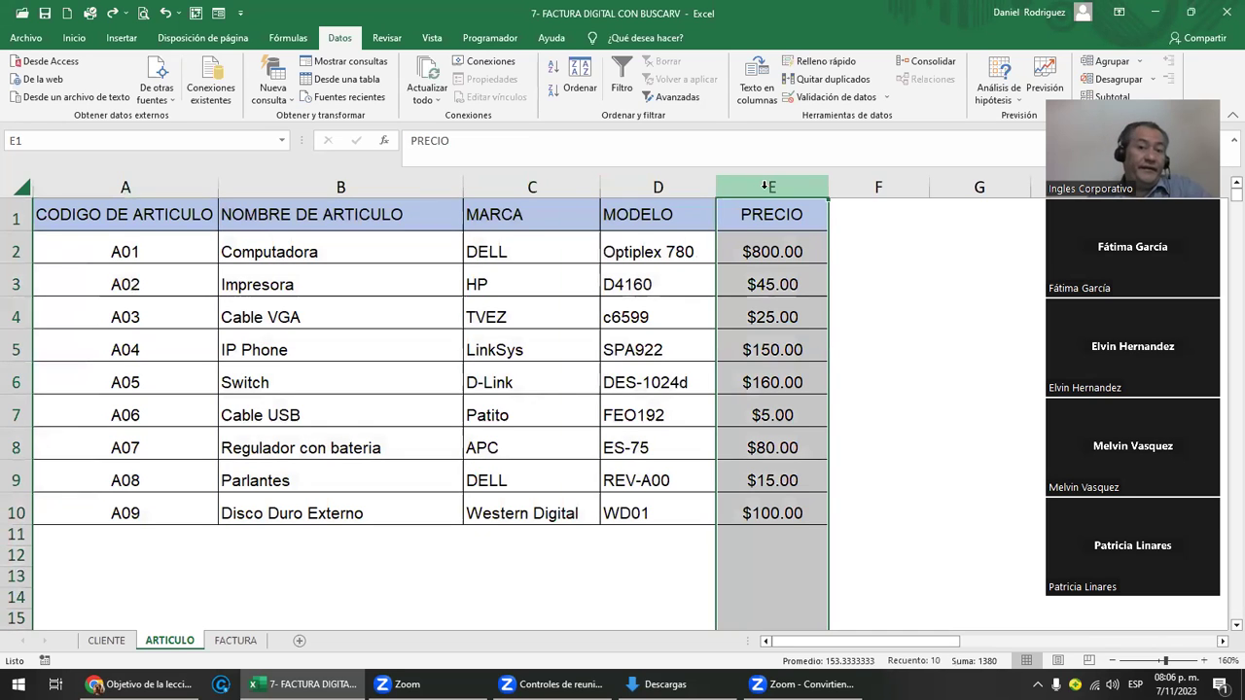
click(130, 186)
drag(216, 185, 750, 172)
click(751, 175)
click(133, 208)
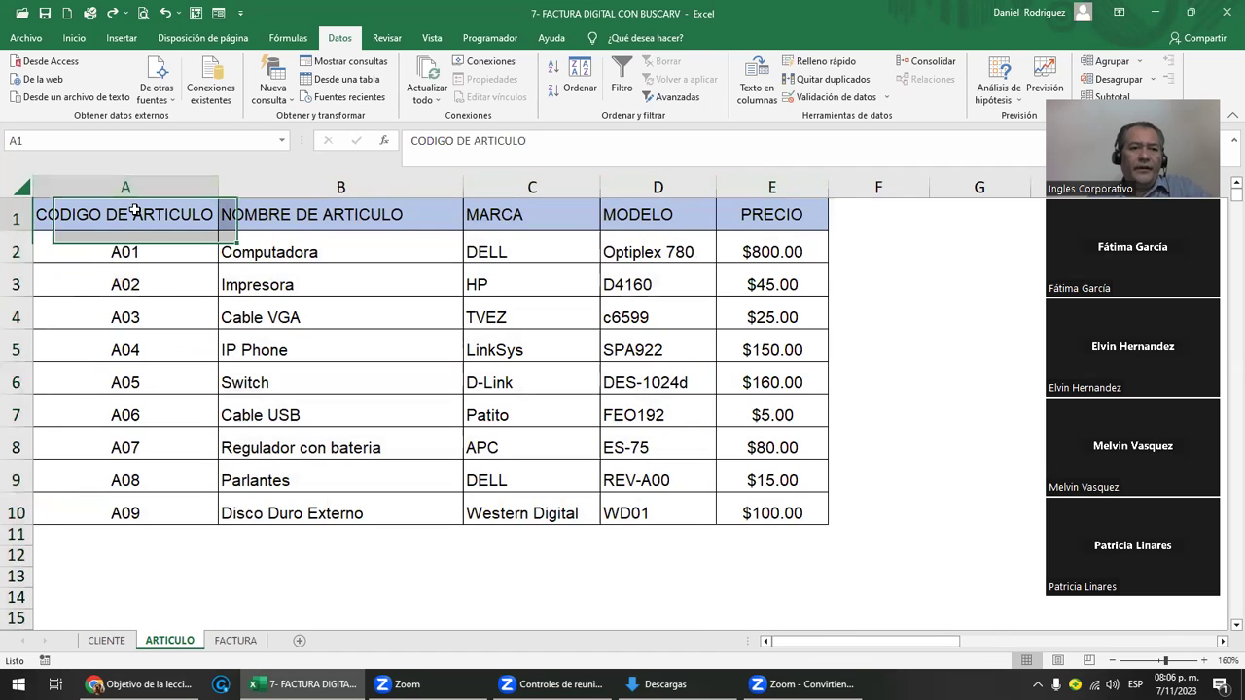
drag(119, 204, 768, 216)
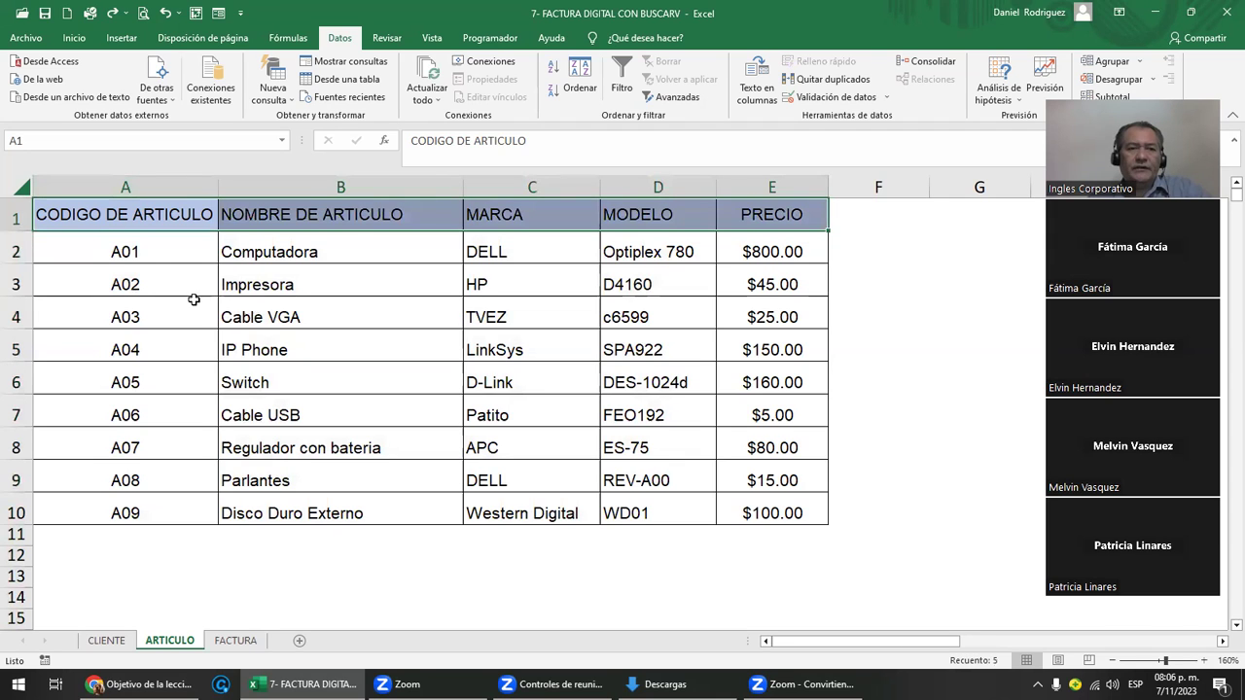
click(145, 250)
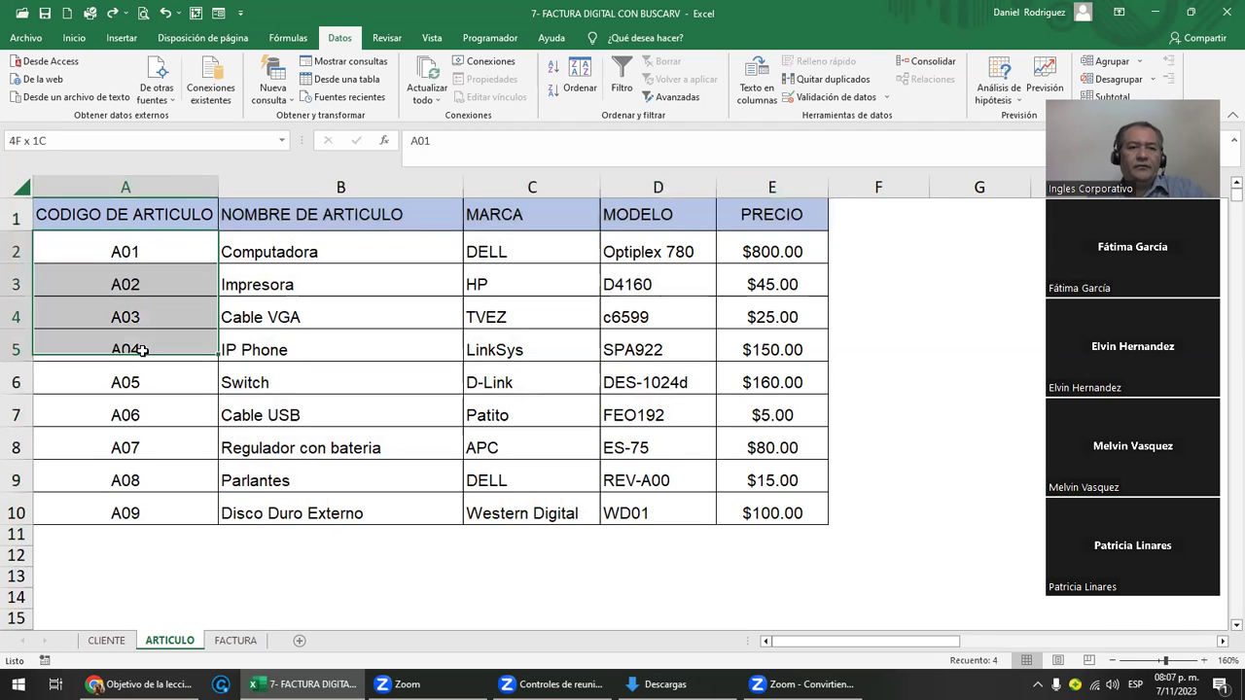
drag(145, 250, 136, 505)
click(125, 252)
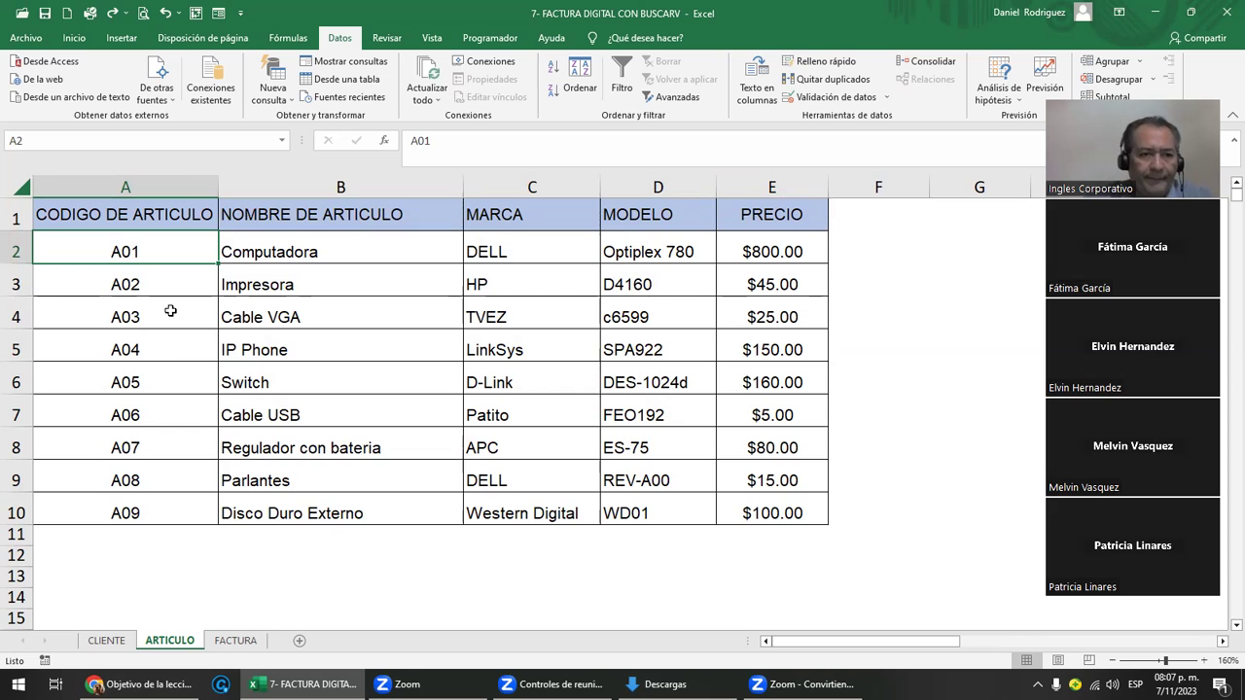
- On the FACTURA sheet, review client code C008 and the client-name lookup formula in E8
click(235, 641)
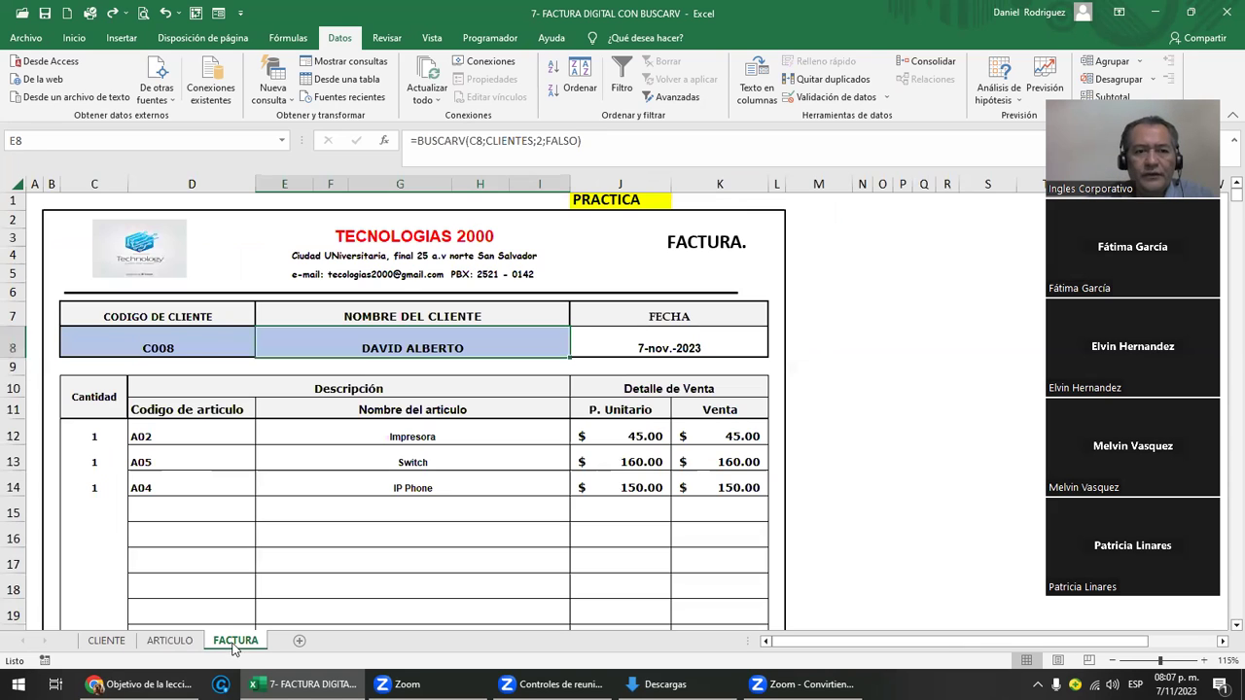
click(184, 344)
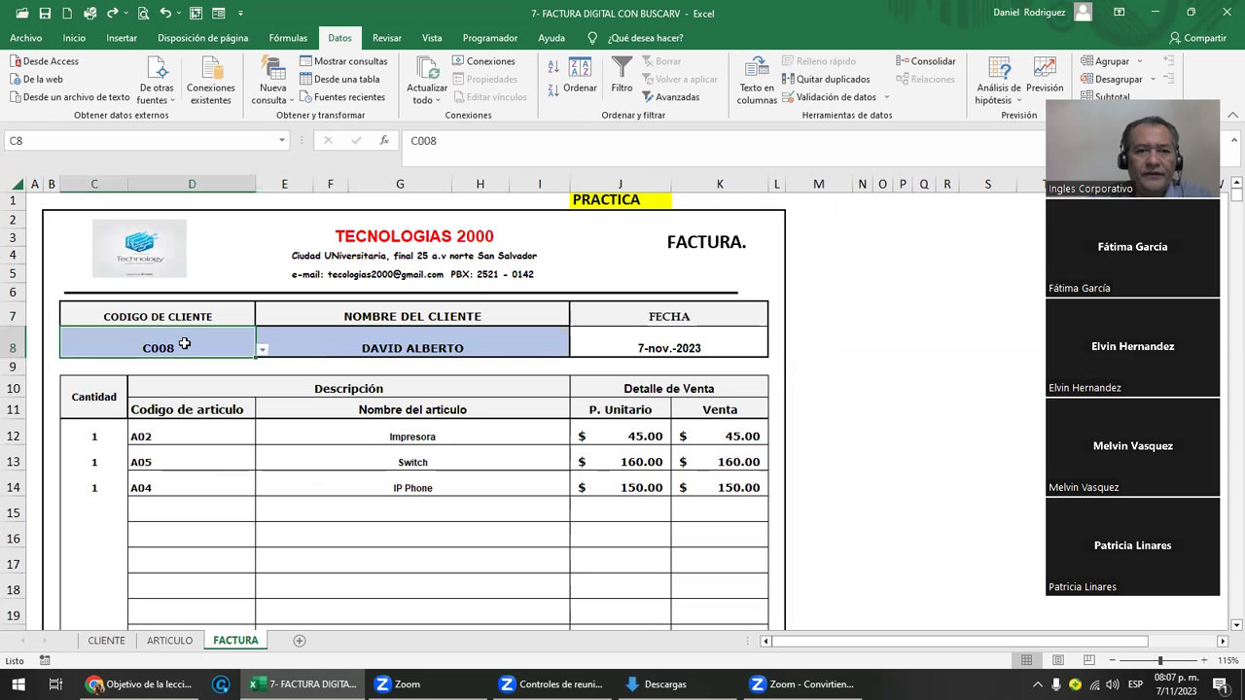
ctrl+scroll(184, 345, up, 1)
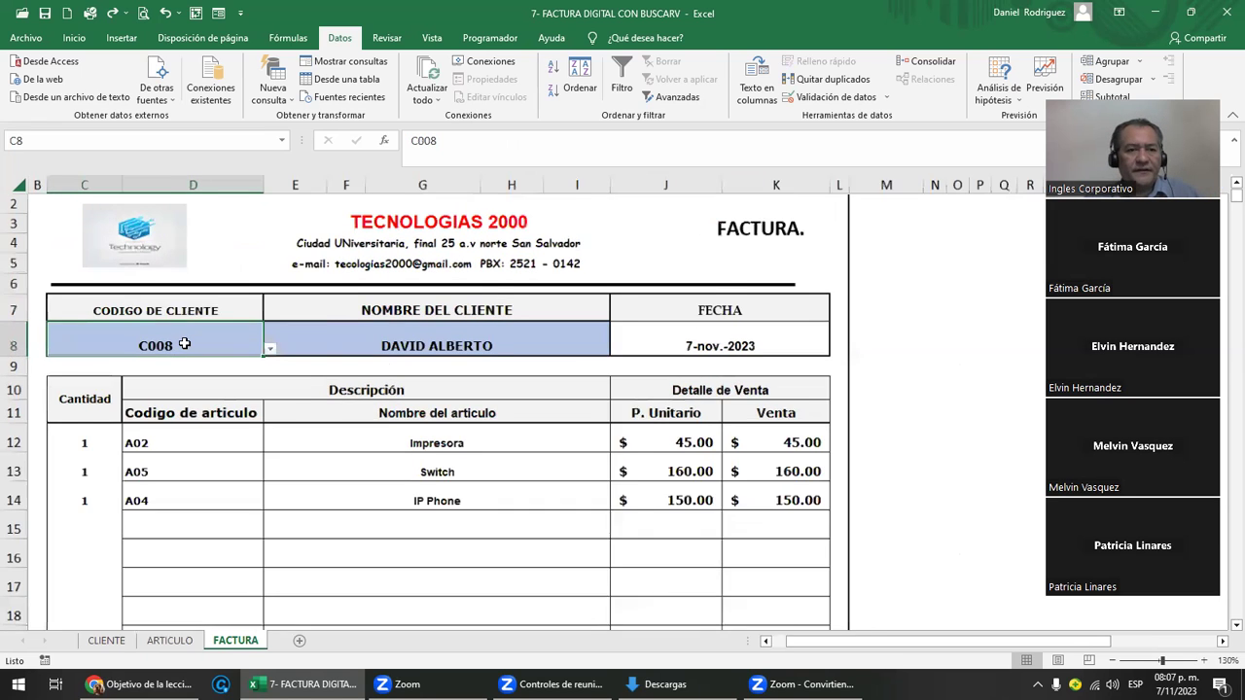
click(155, 311)
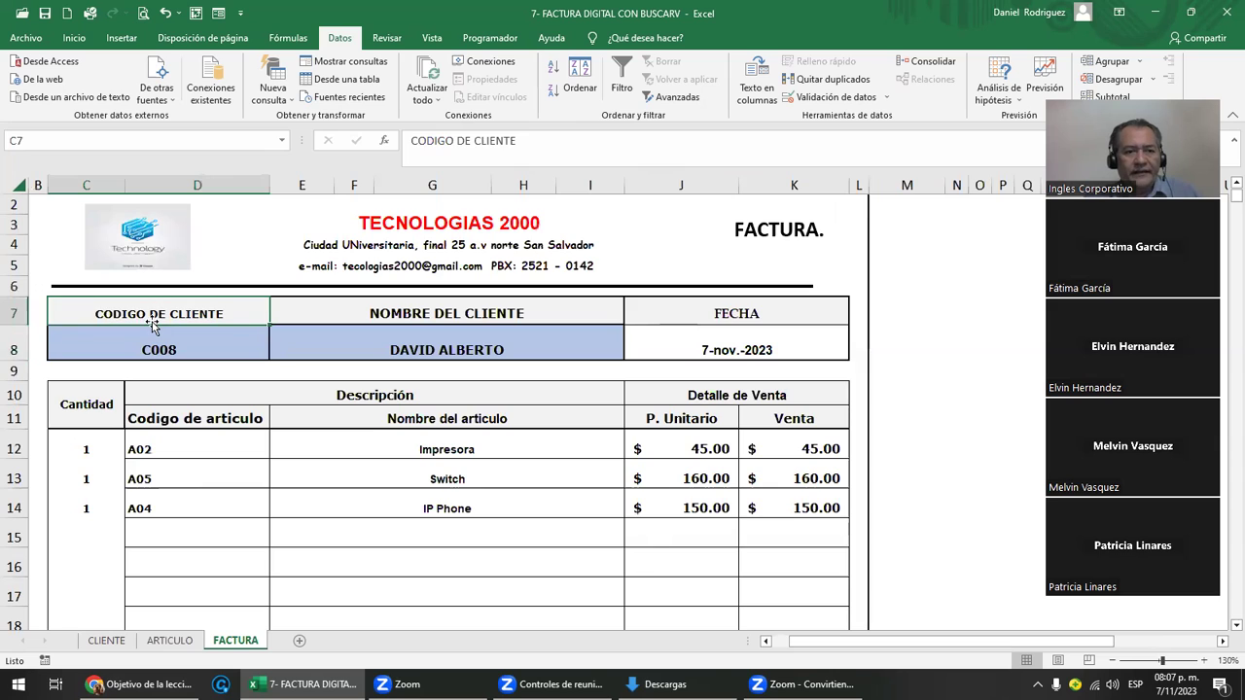
click(434, 340)
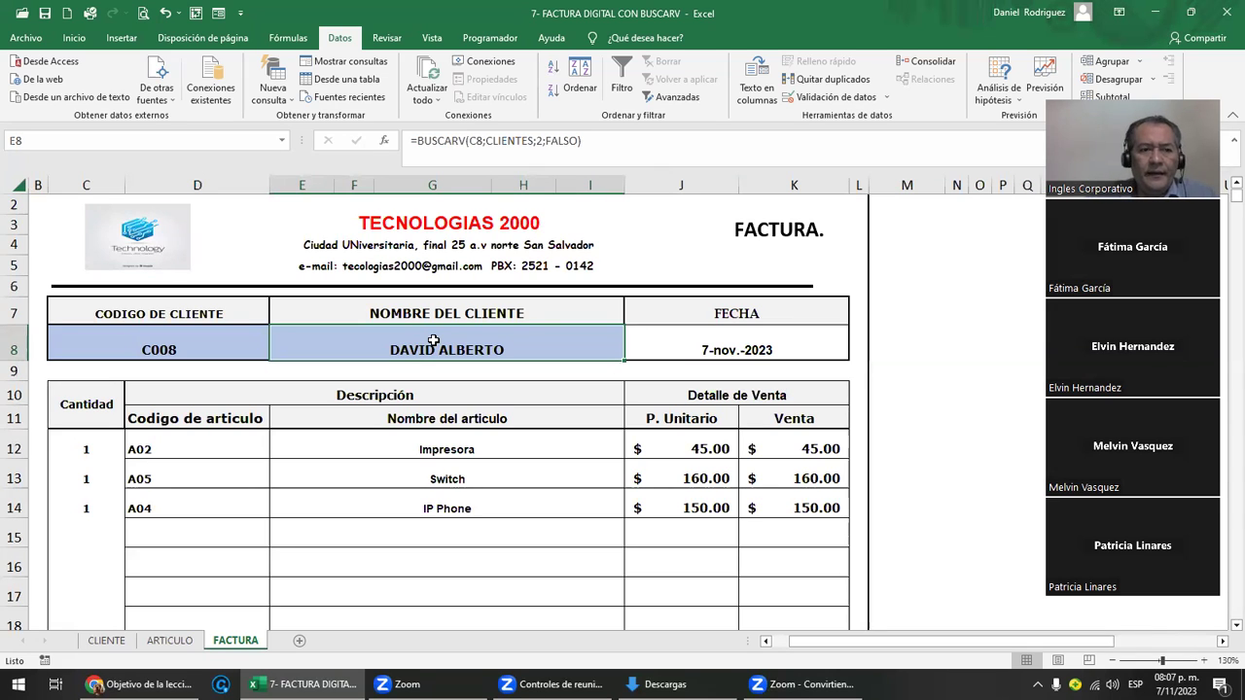
- Select and review the invoice's item lines, starting at article code A02
click(117, 406)
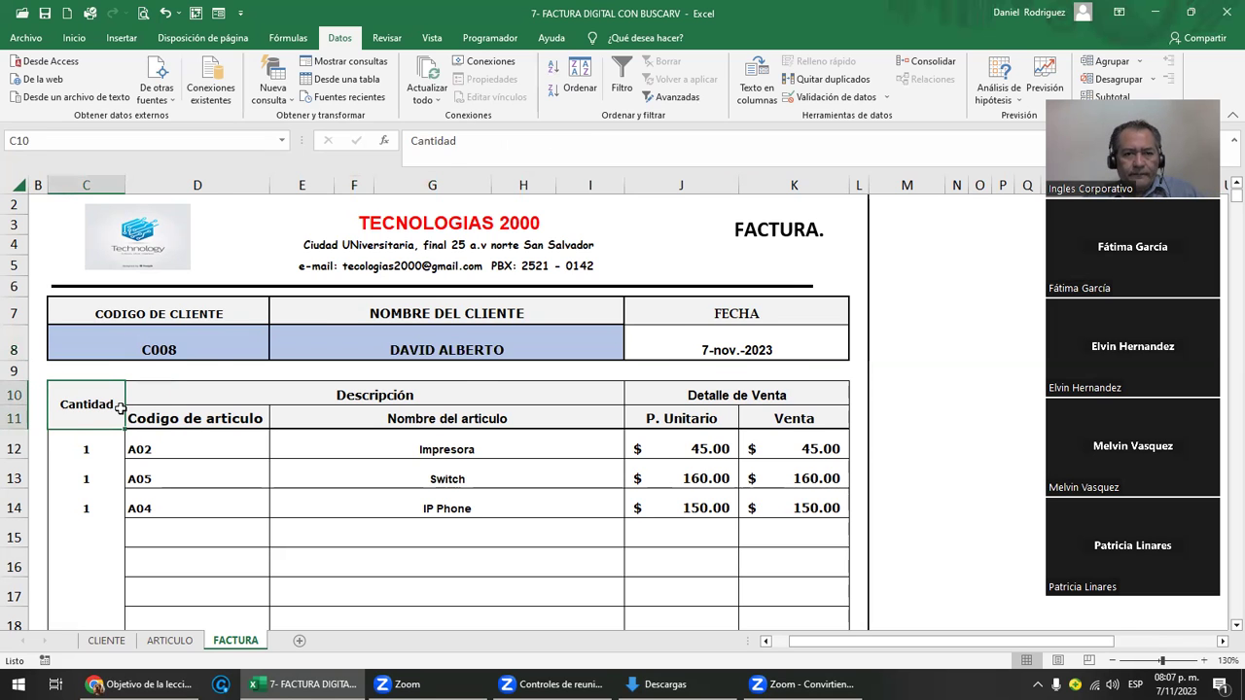
scroll(119, 407, down, 1)
scroll(127, 405, down, 1)
ctrl+scroll(136, 404, down, 1)
ctrl+scroll(138, 405, down, 1)
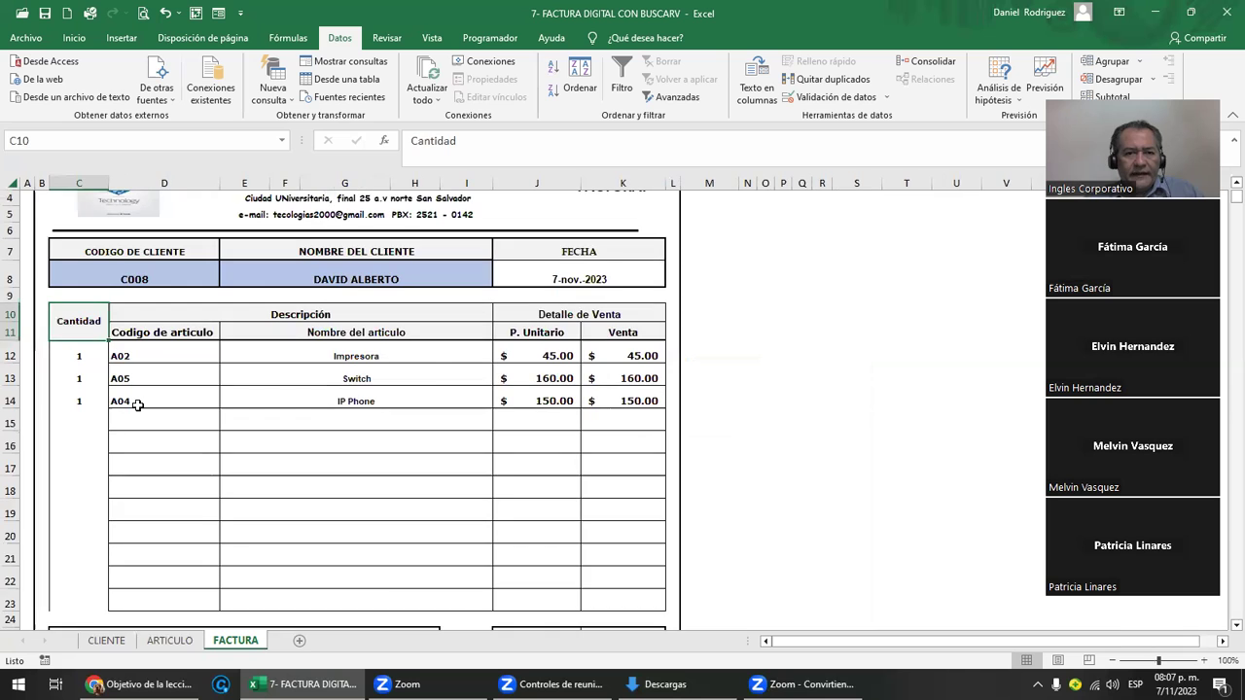
ctrl+scroll(138, 405, down, 1)
drag(70, 352, 521, 561)
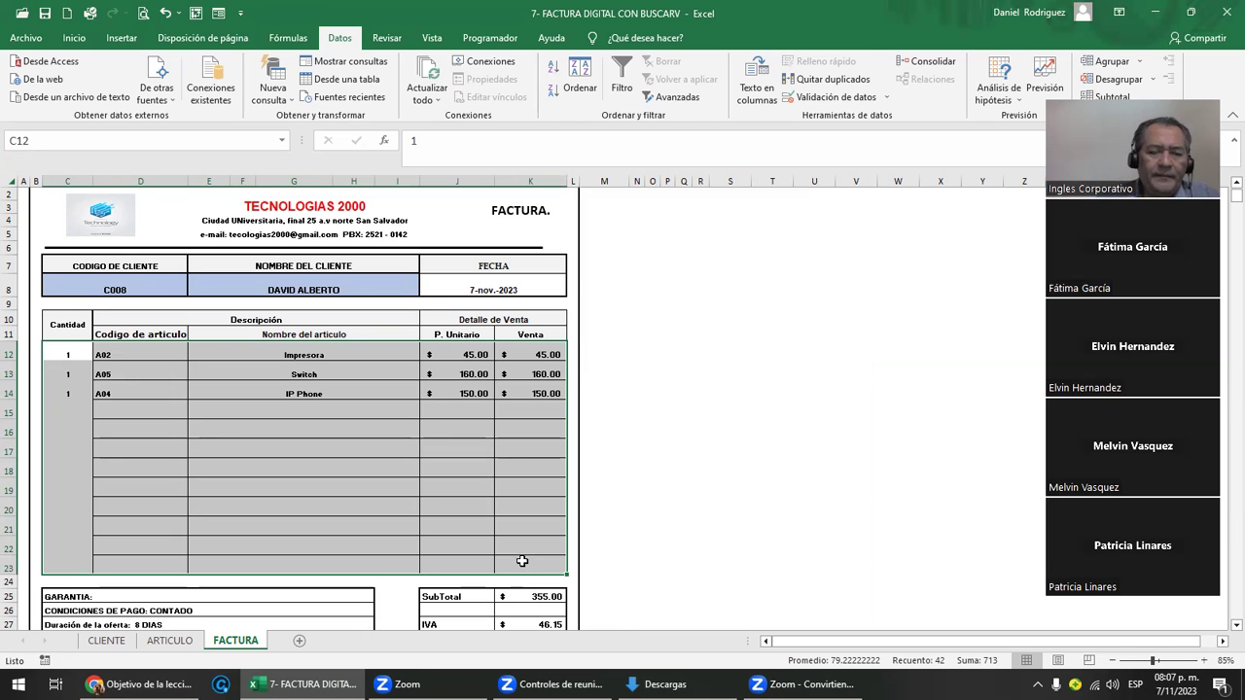
click(143, 354)
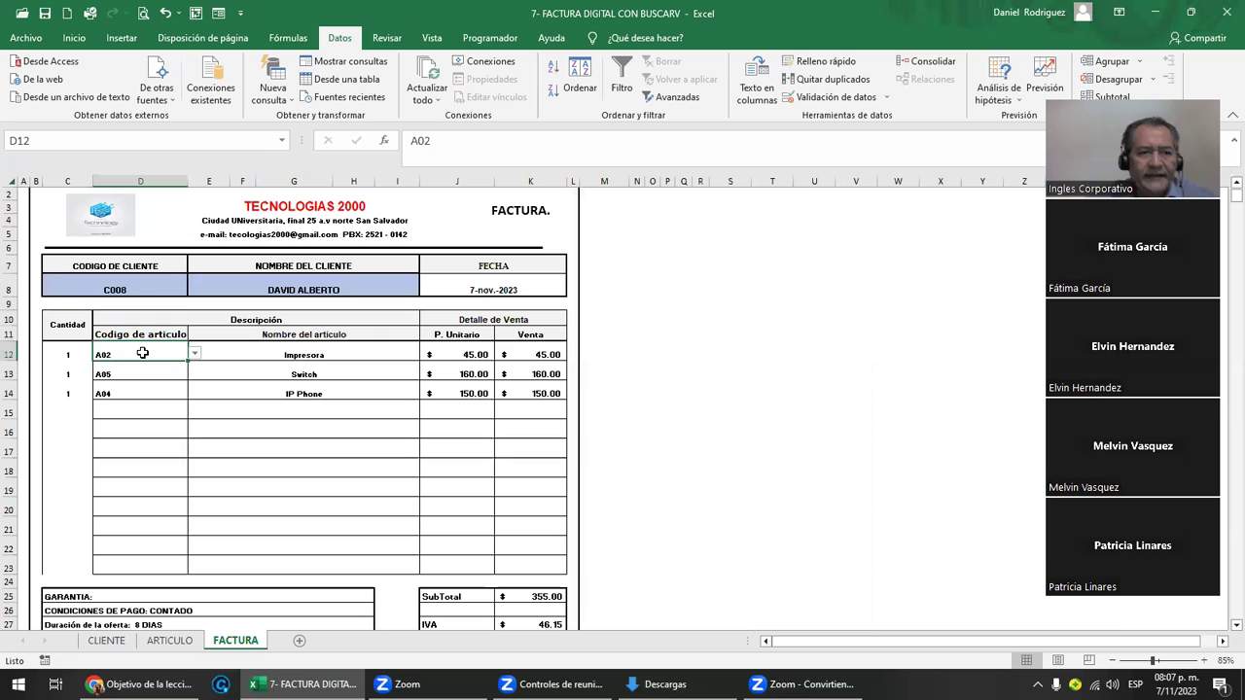
ctrl+scroll(192, 382, up, 1)
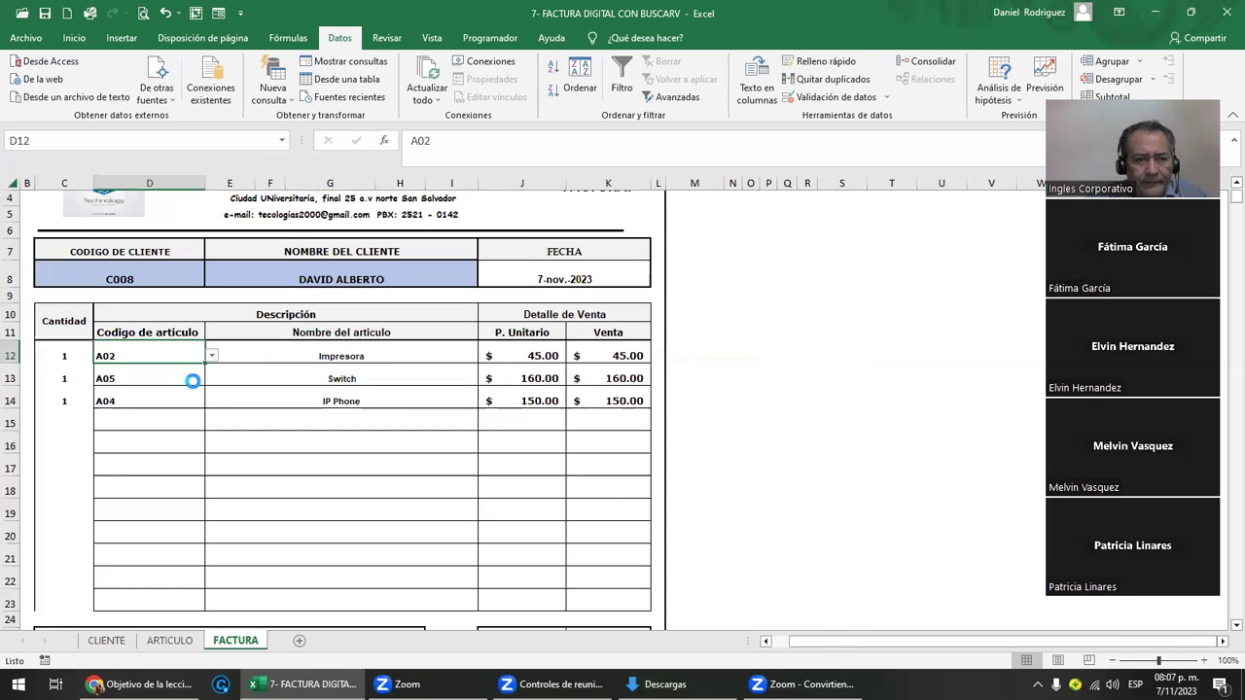
ctrl+scroll(193, 382, up, 2)
ctrl+scroll(192, 382, up, 1)
- Set the Switch line's quantity to 2, raising its sale to 320.00
key(Left)
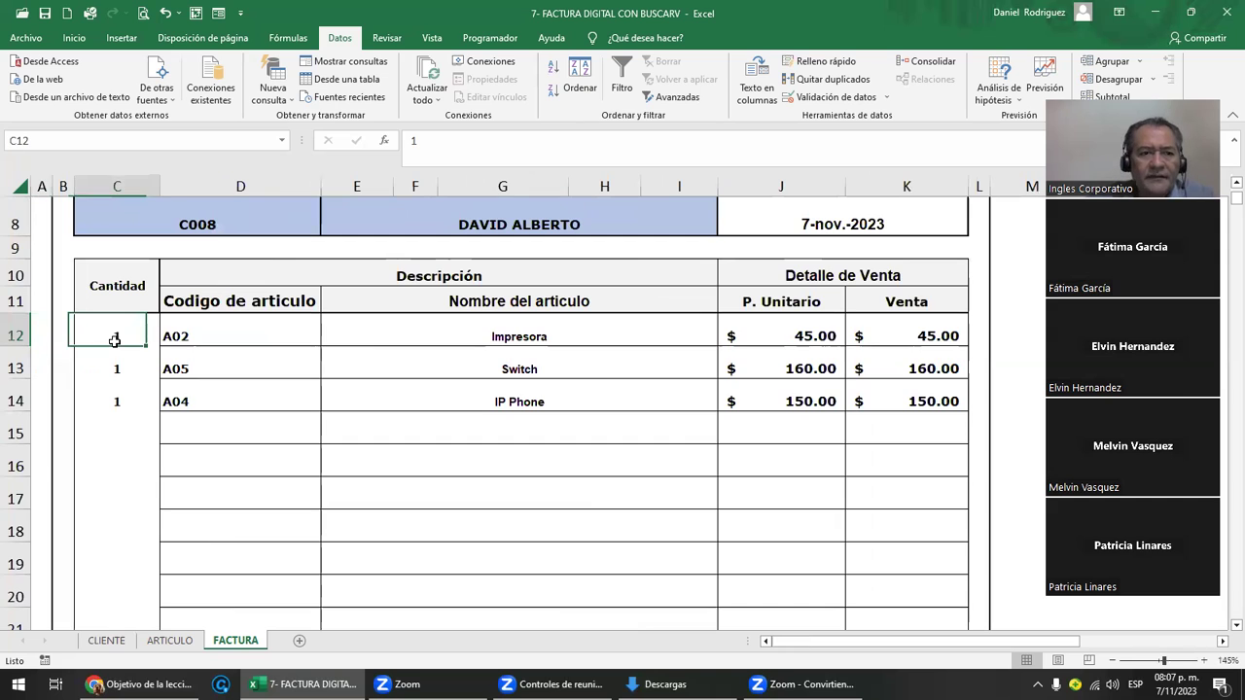
click(128, 360)
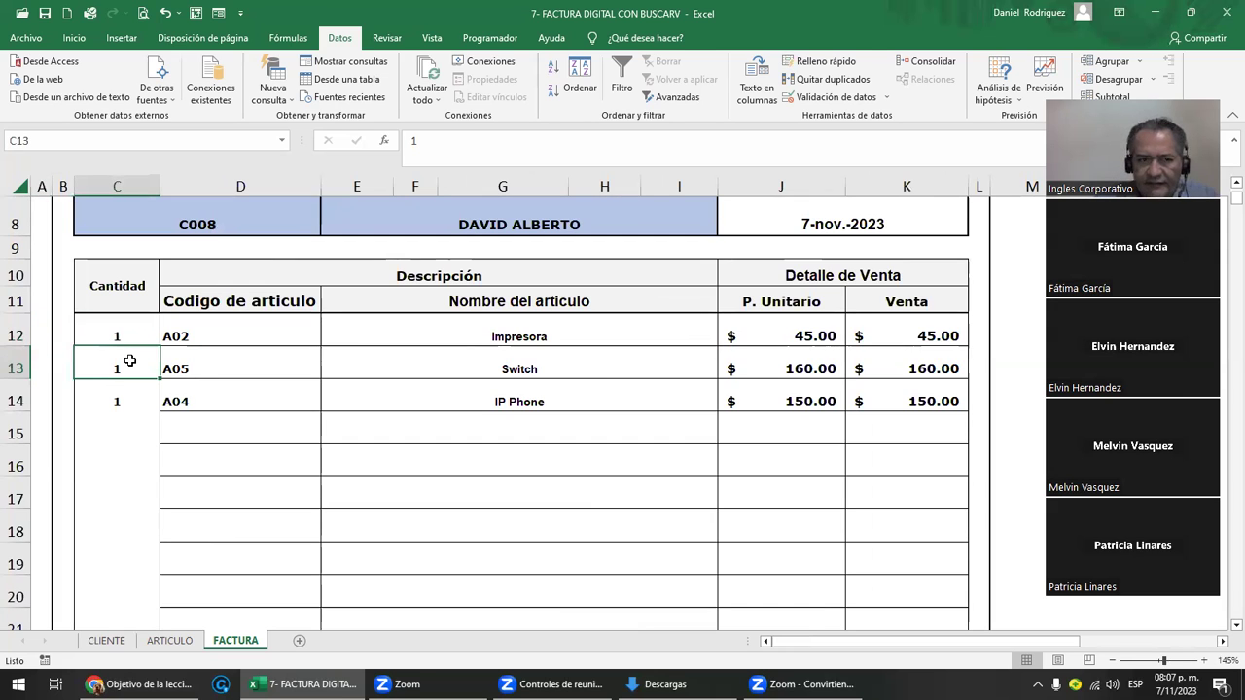
key(Up)
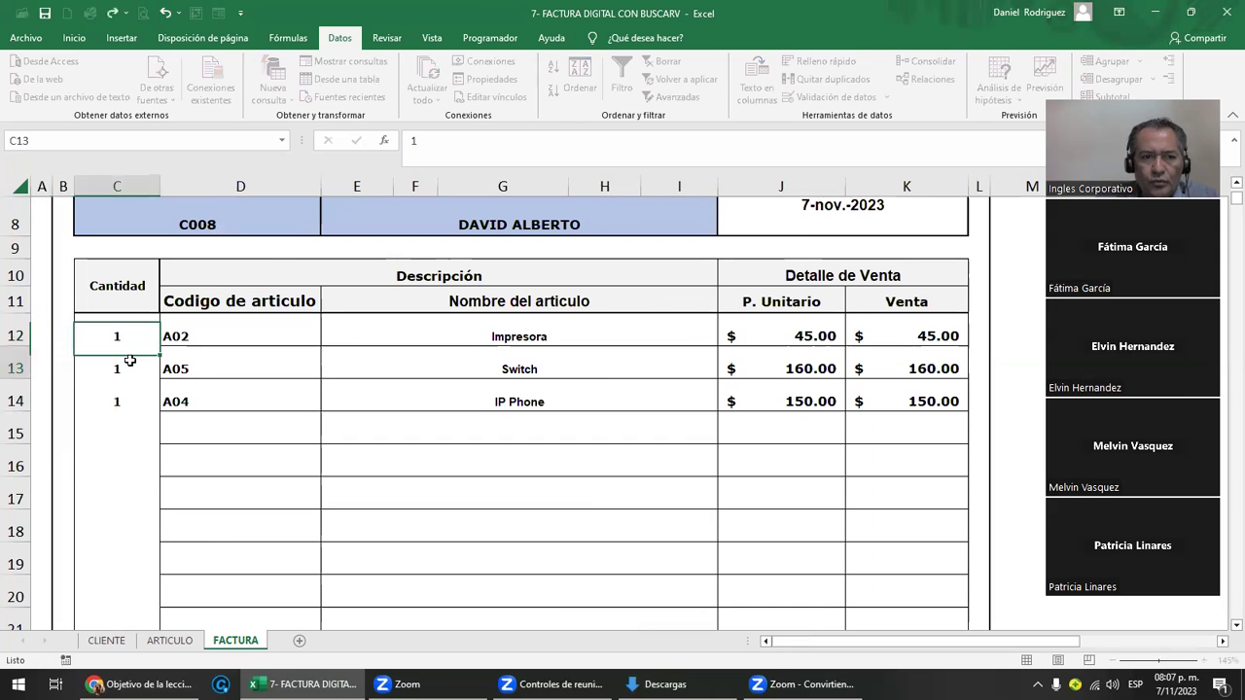
click(130, 361)
text(2)
key(Up)
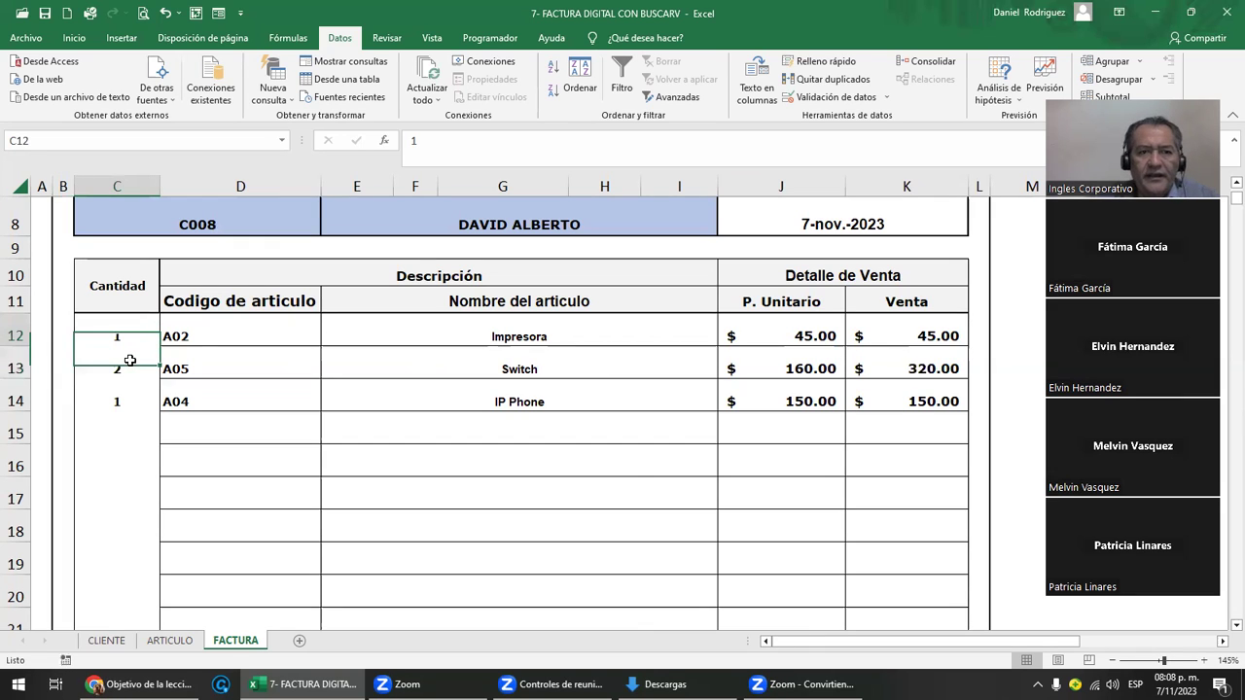
click(264, 335)
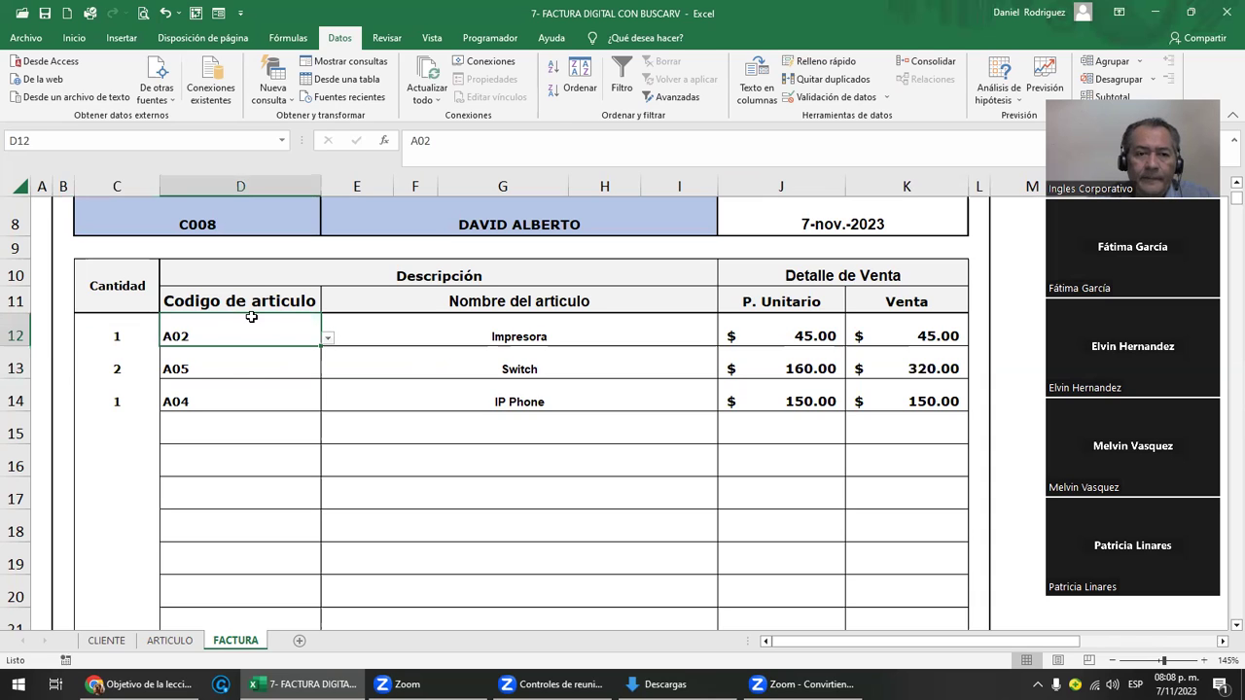
- Choose A01 from the first line's code dropdown, filling Computadora at 800.00, and inspect E12's formula
click(328, 338)
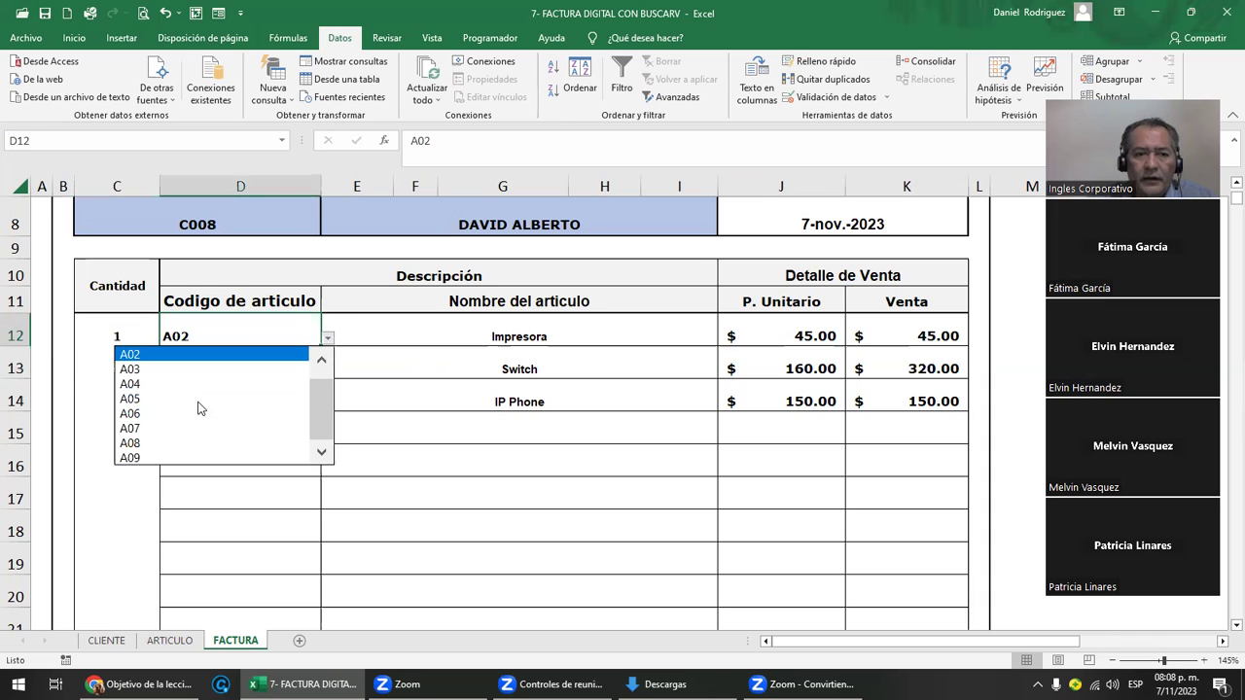
click(327, 375)
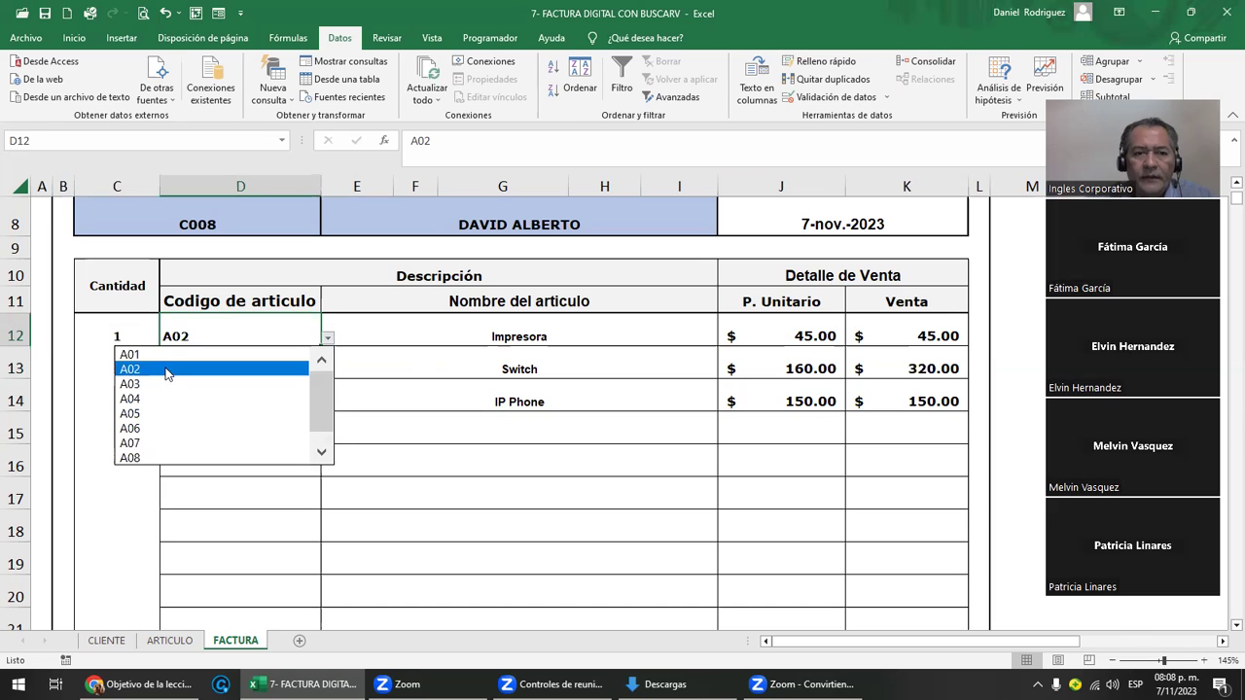
key(Up)
key(Return)
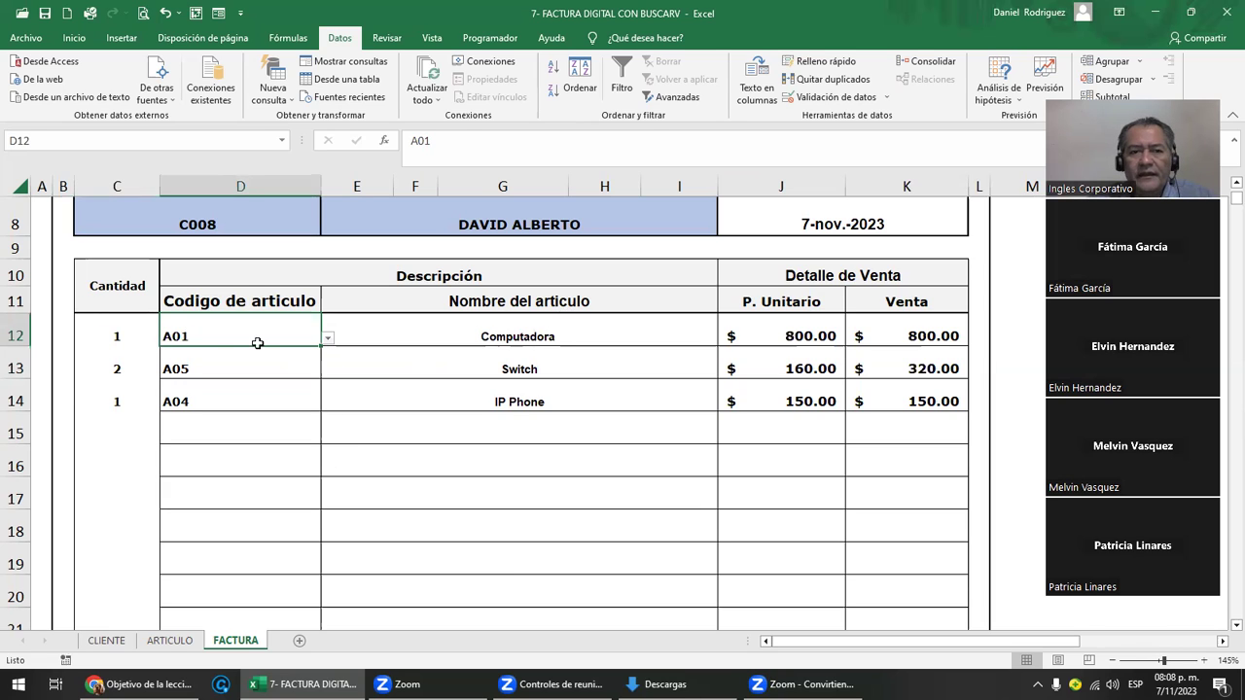
key(Right)
key(Left)
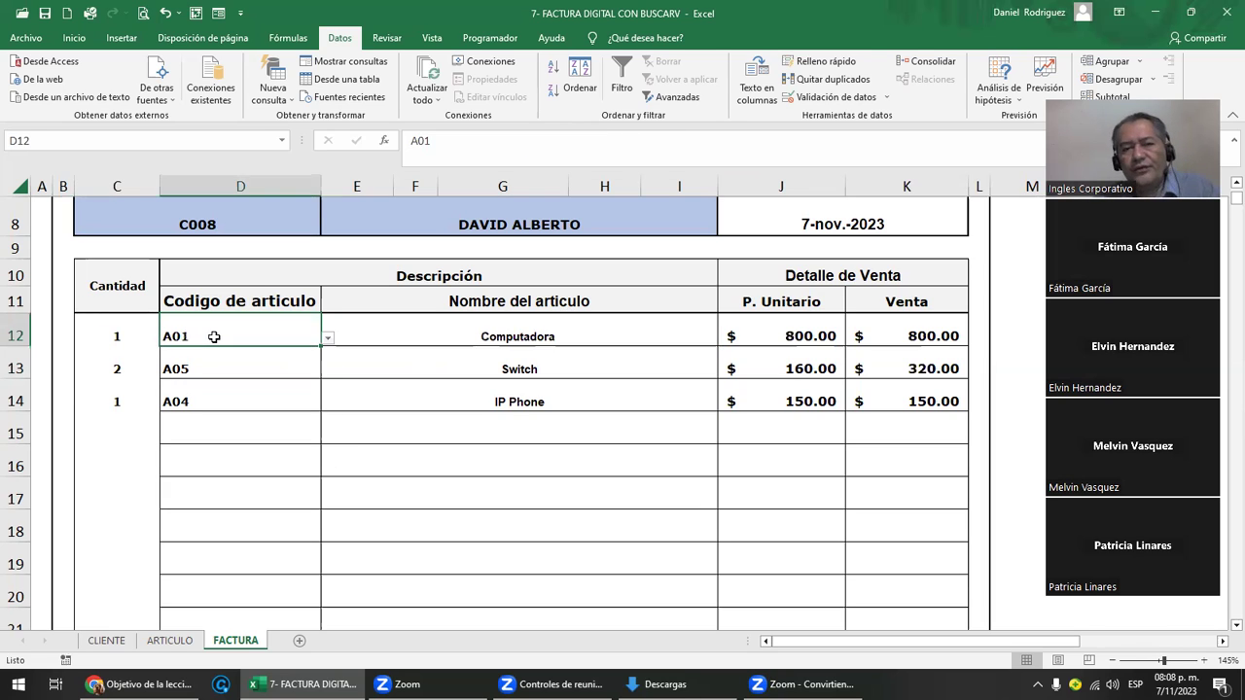
click(492, 335)
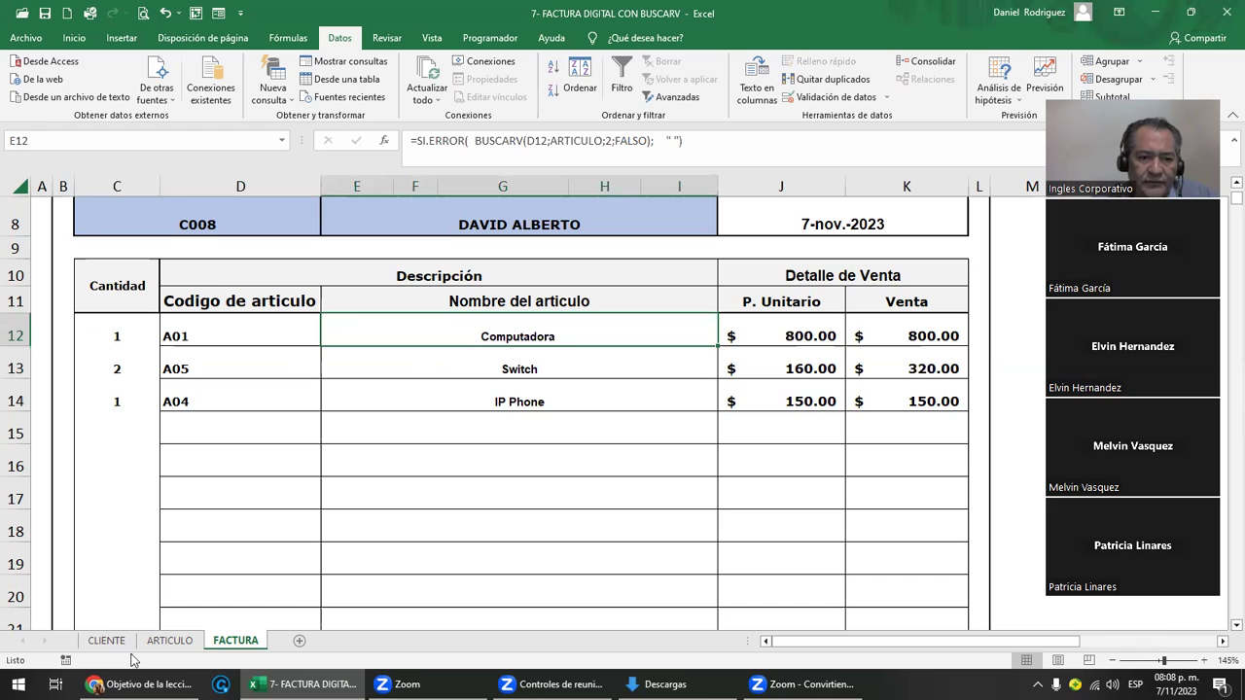
click(170, 642)
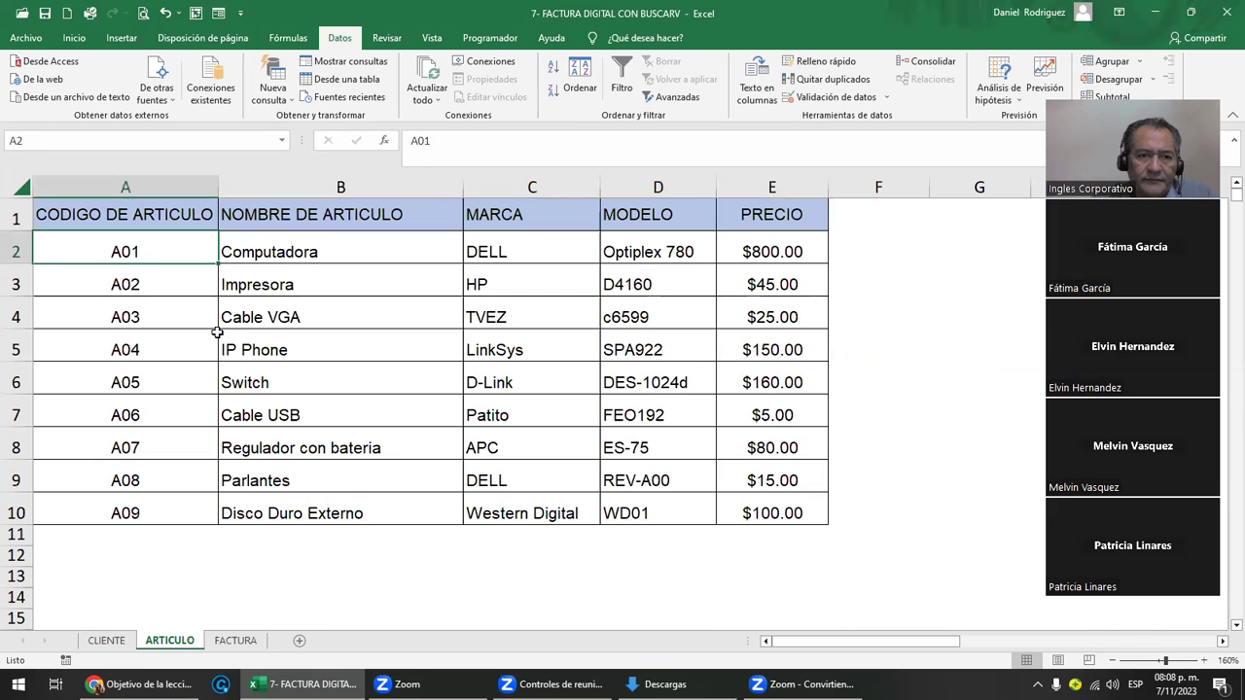
shift+click(768, 252)
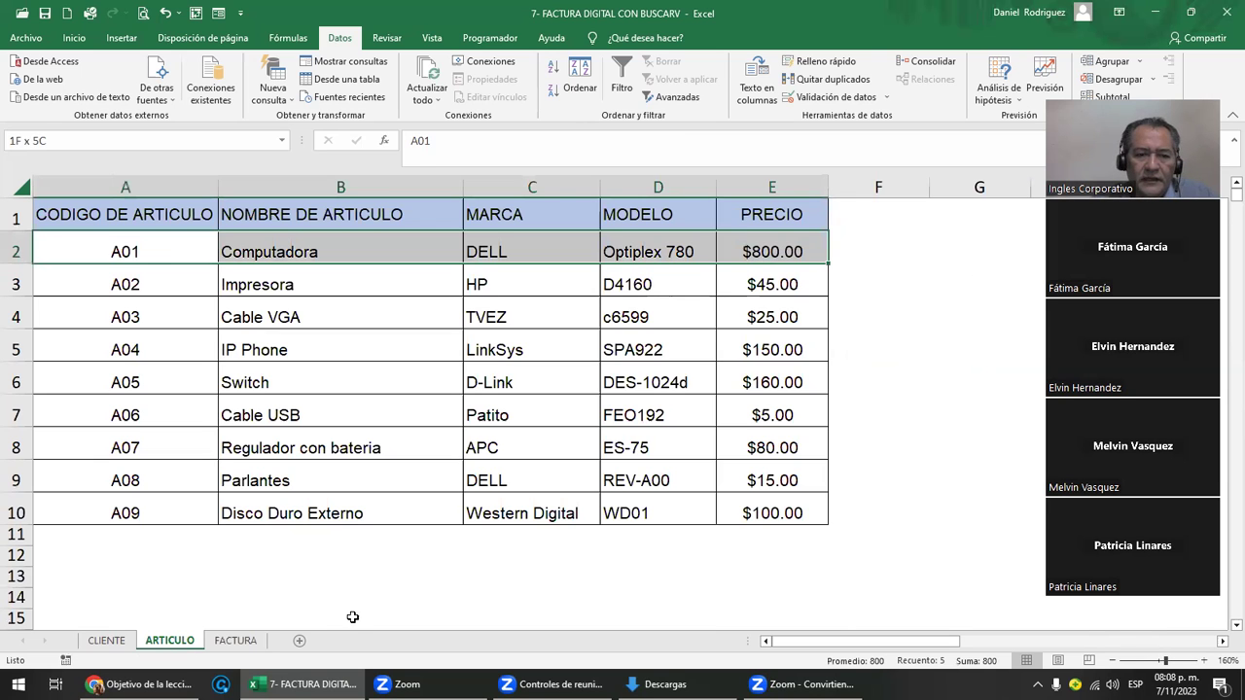
key(ctrl+Page_Down)
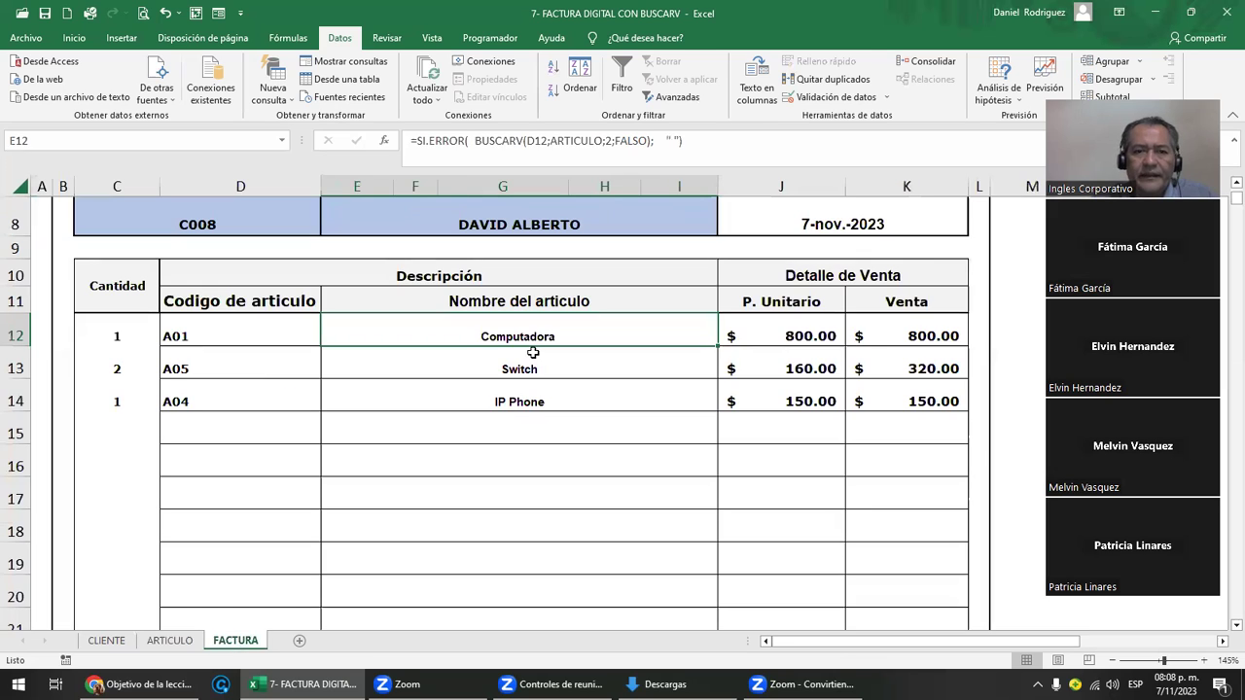
drag(513, 297, 523, 330)
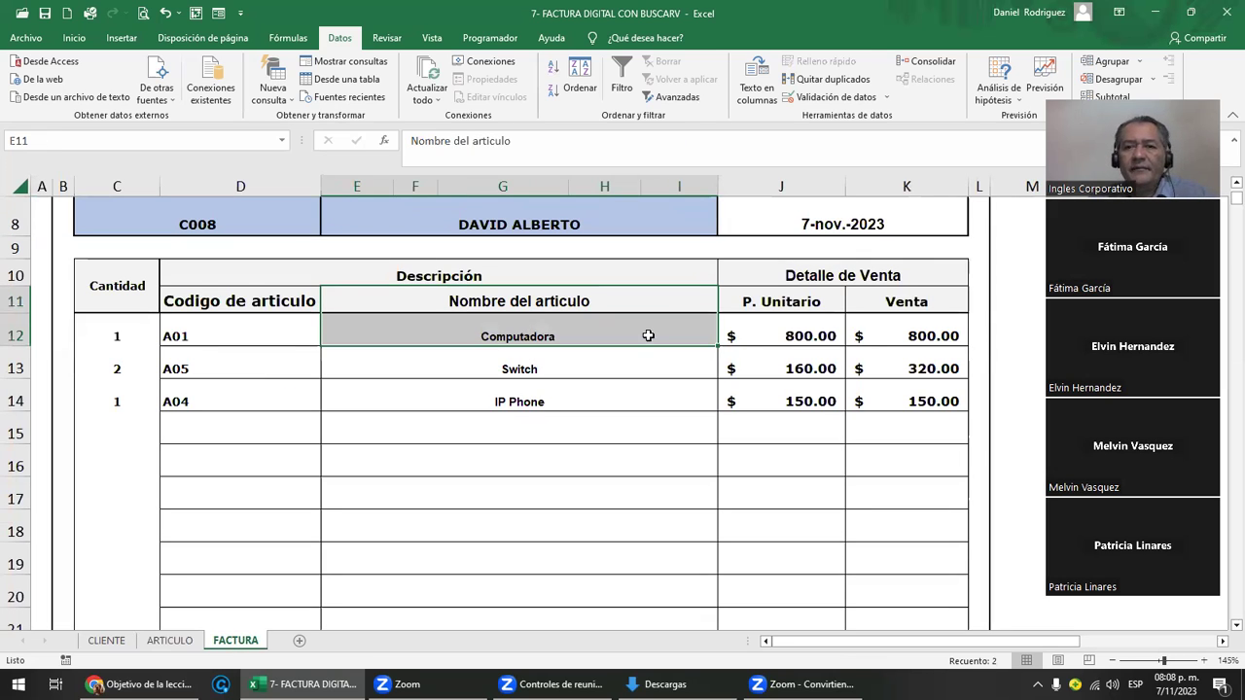
drag(795, 303, 797, 334)
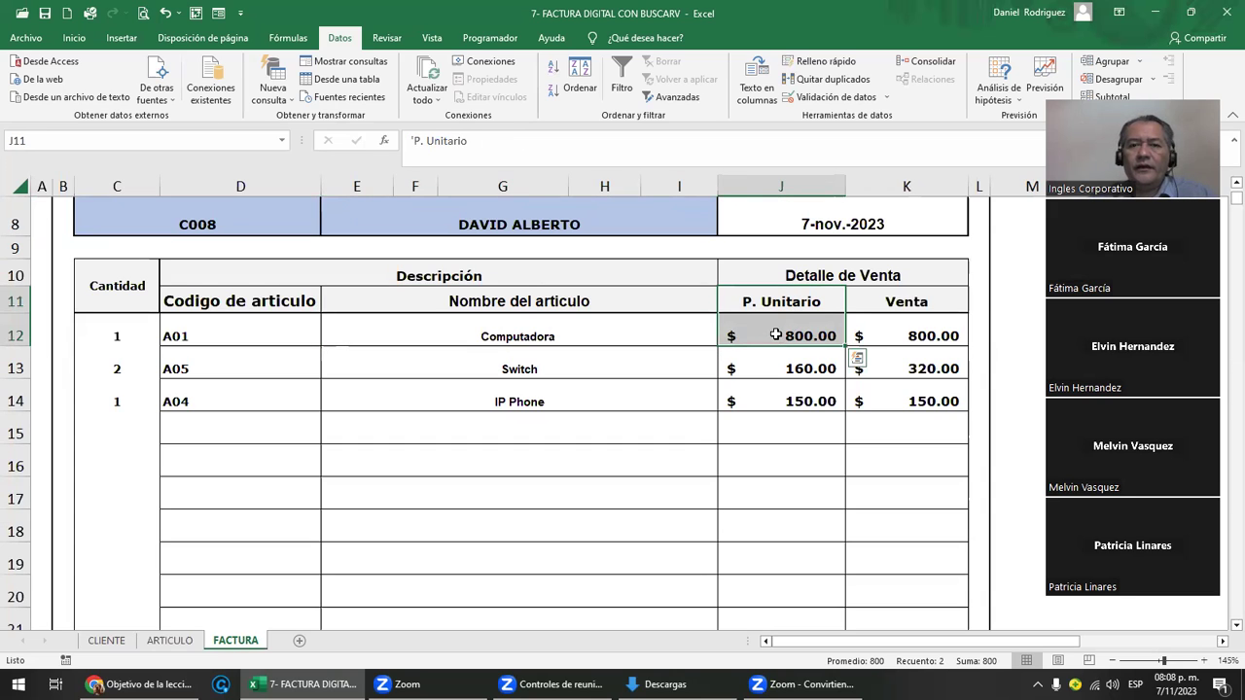
click(775, 331)
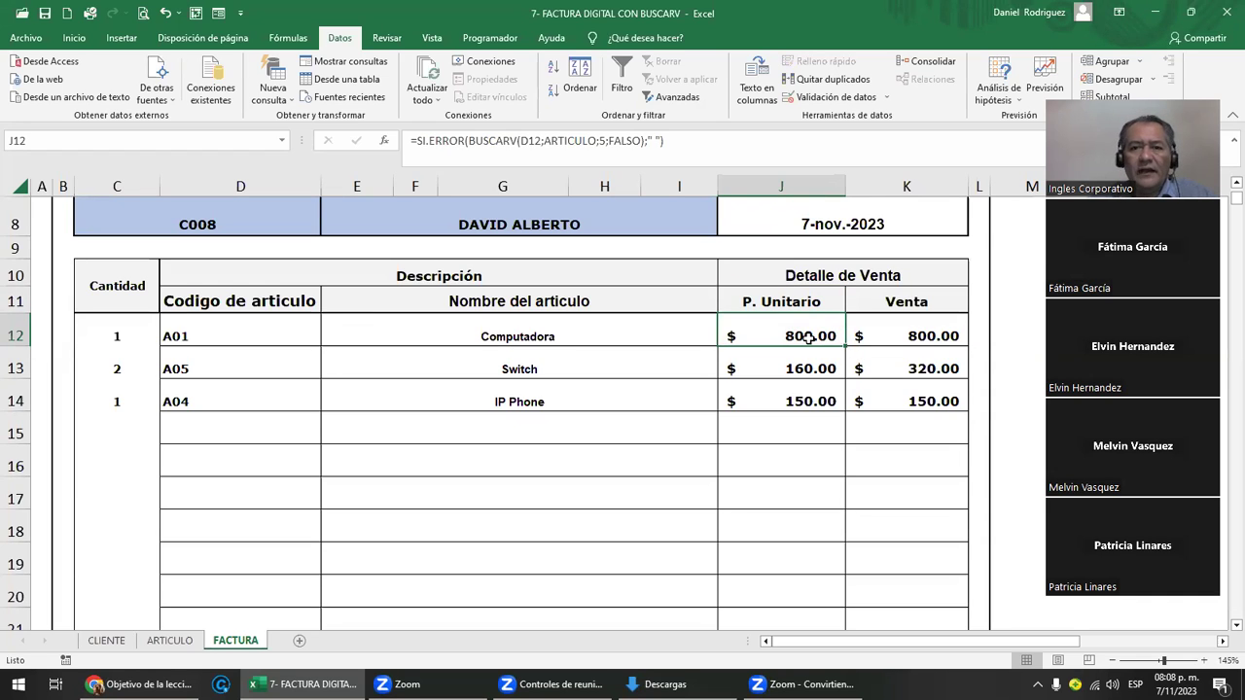
click(113, 331)
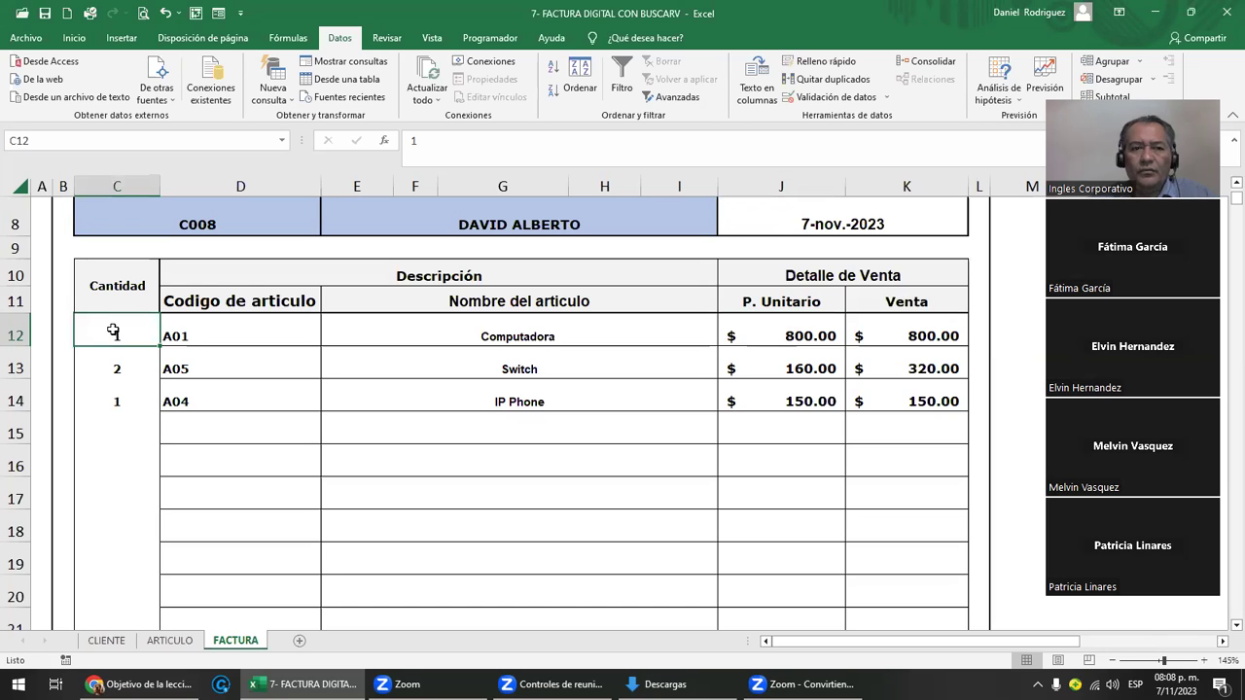
click(954, 339)
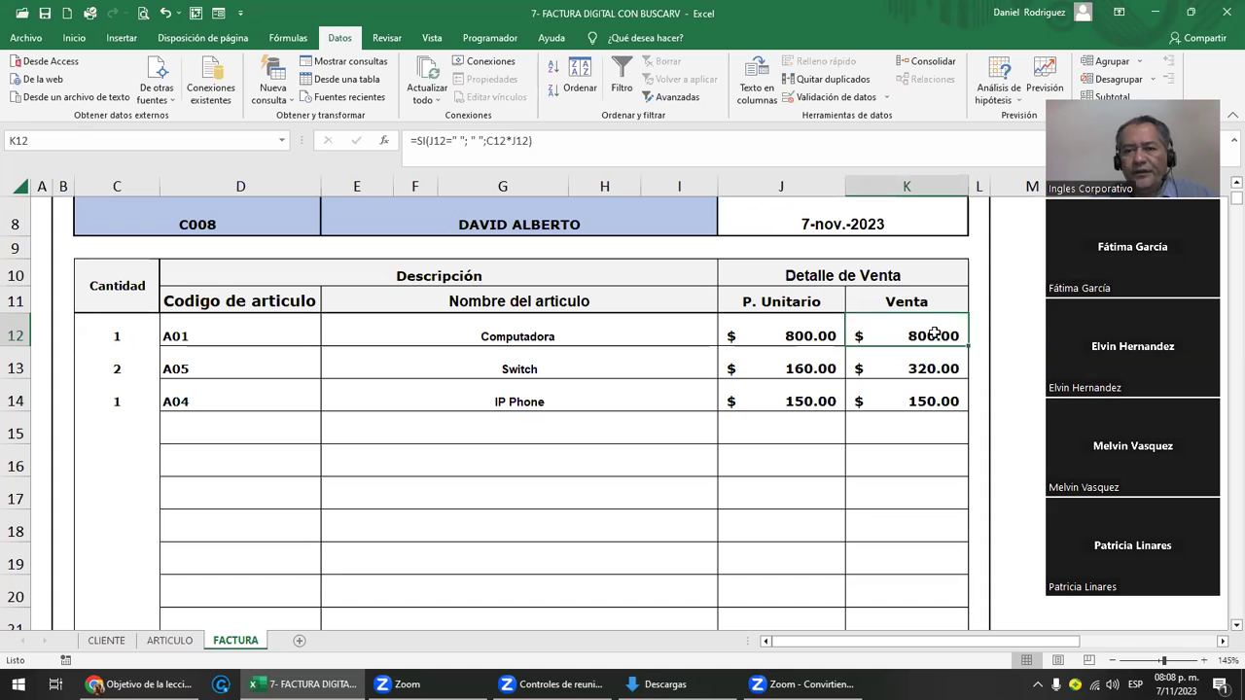
double_click(935, 334)
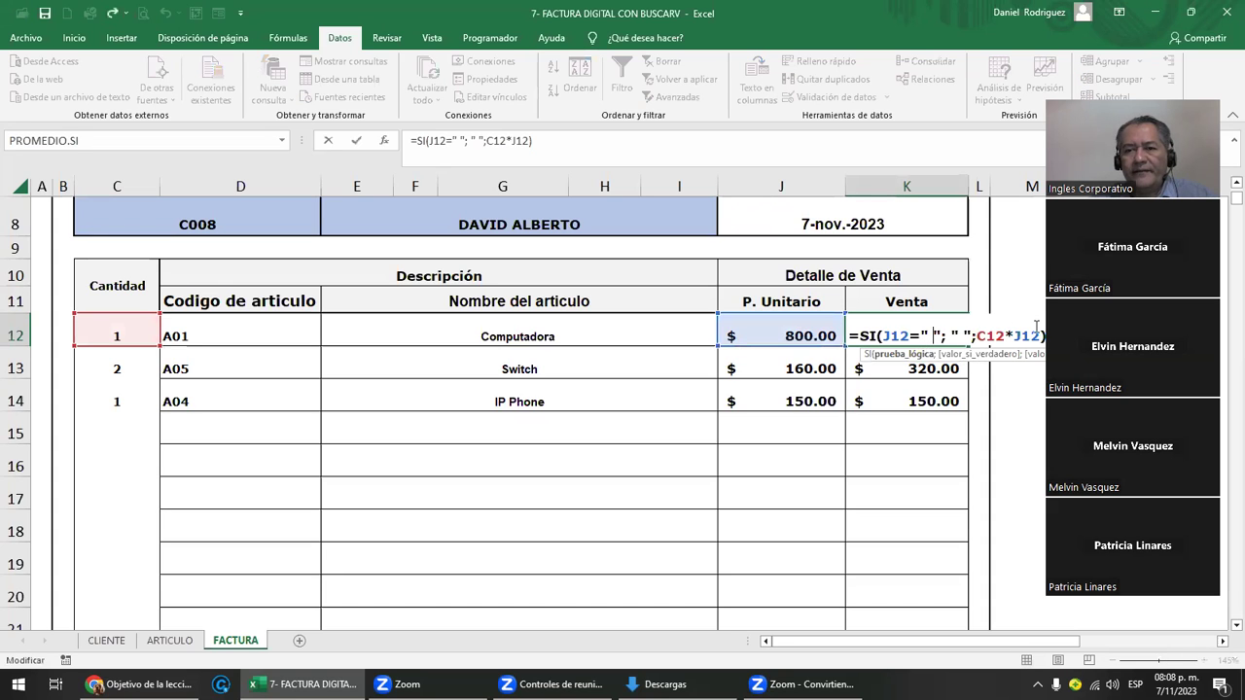
double_click(1037, 327)
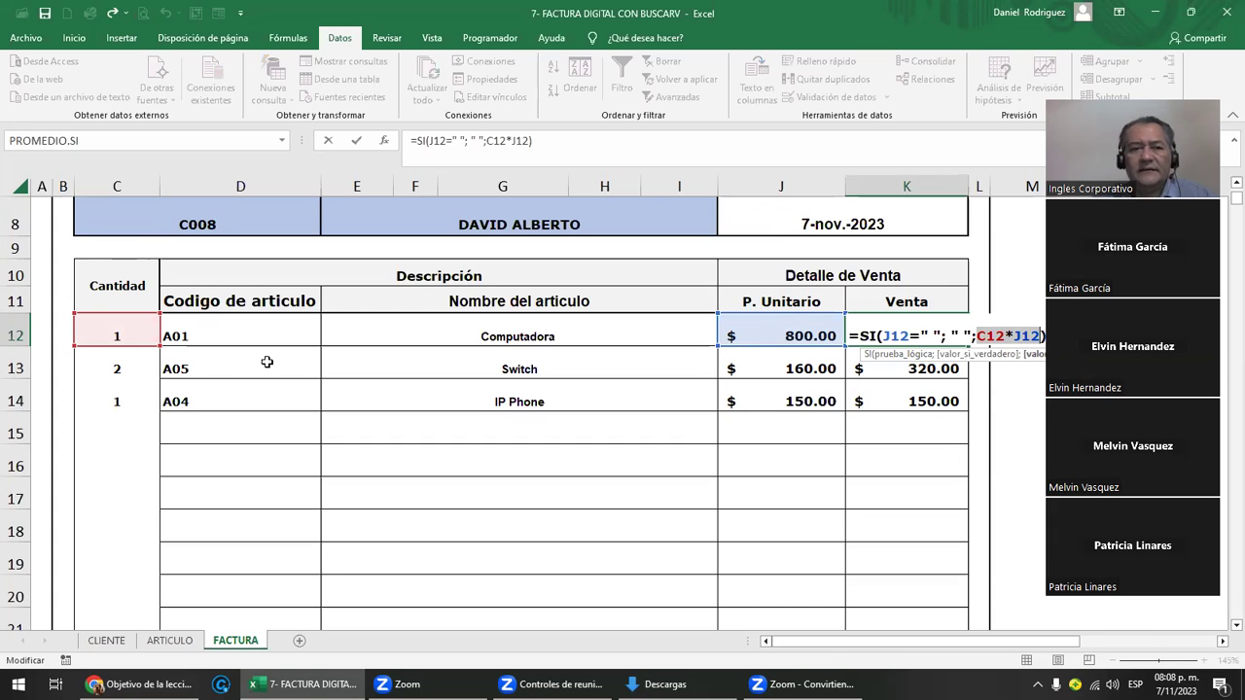
key(Return)
double_click(926, 369)
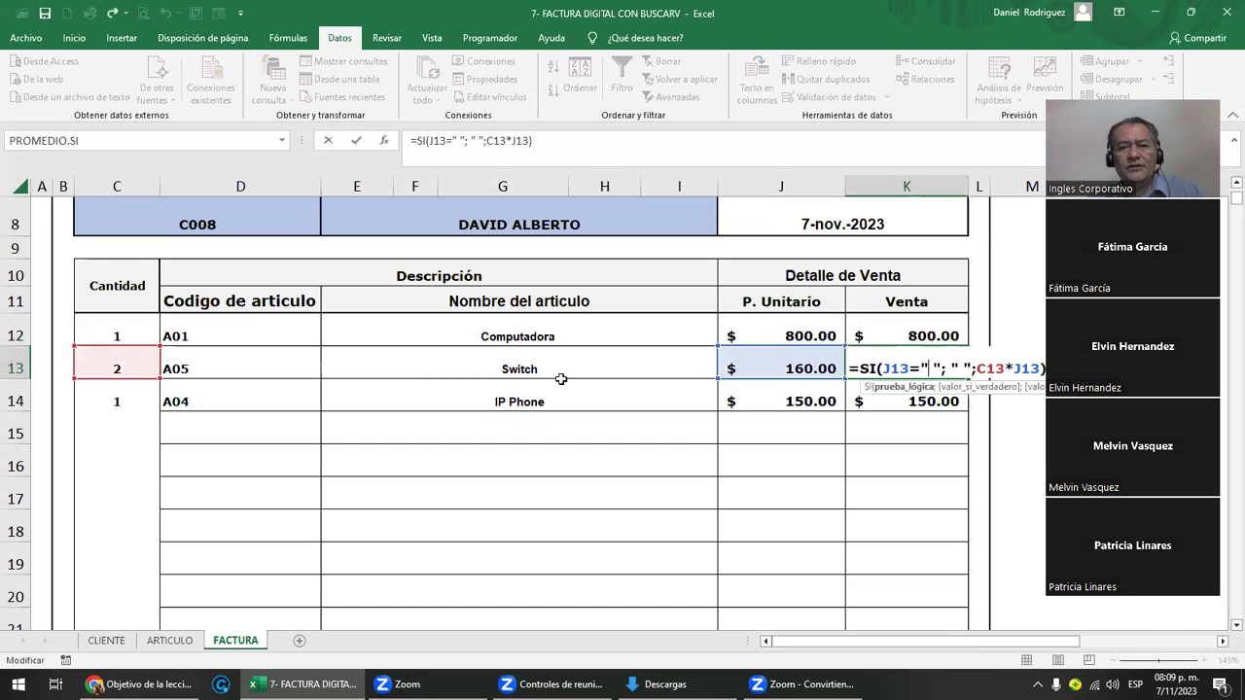
click(951, 384)
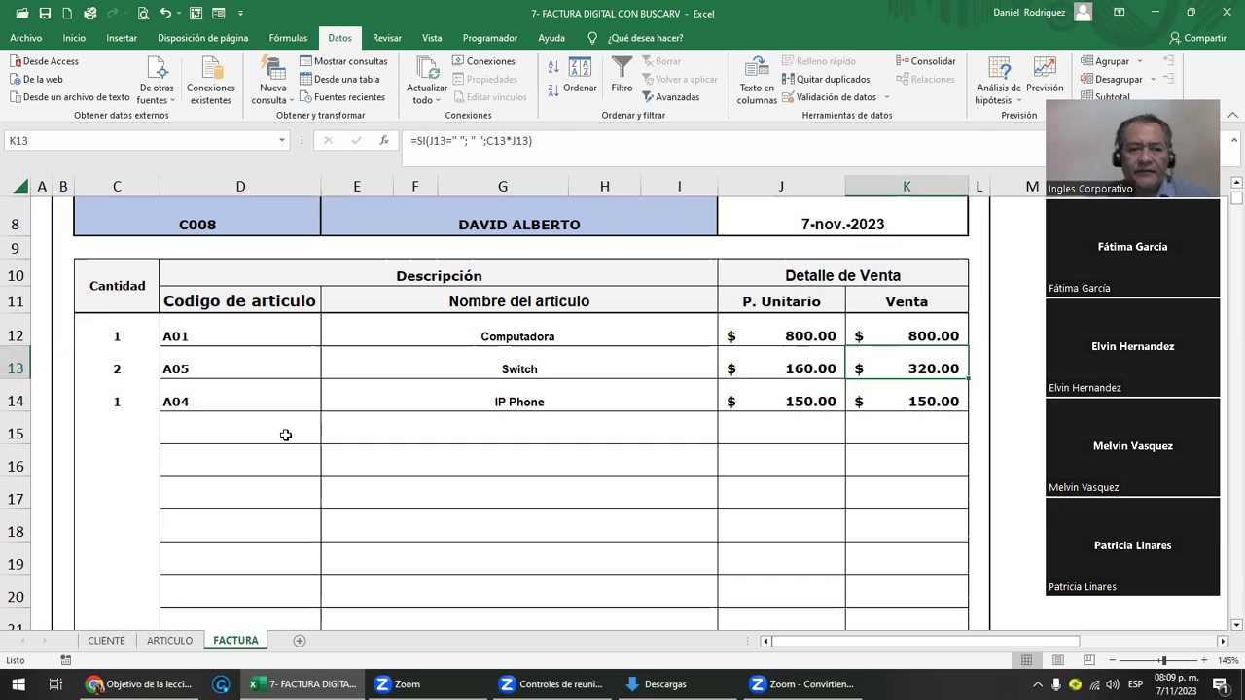
click(286, 400)
text(X)
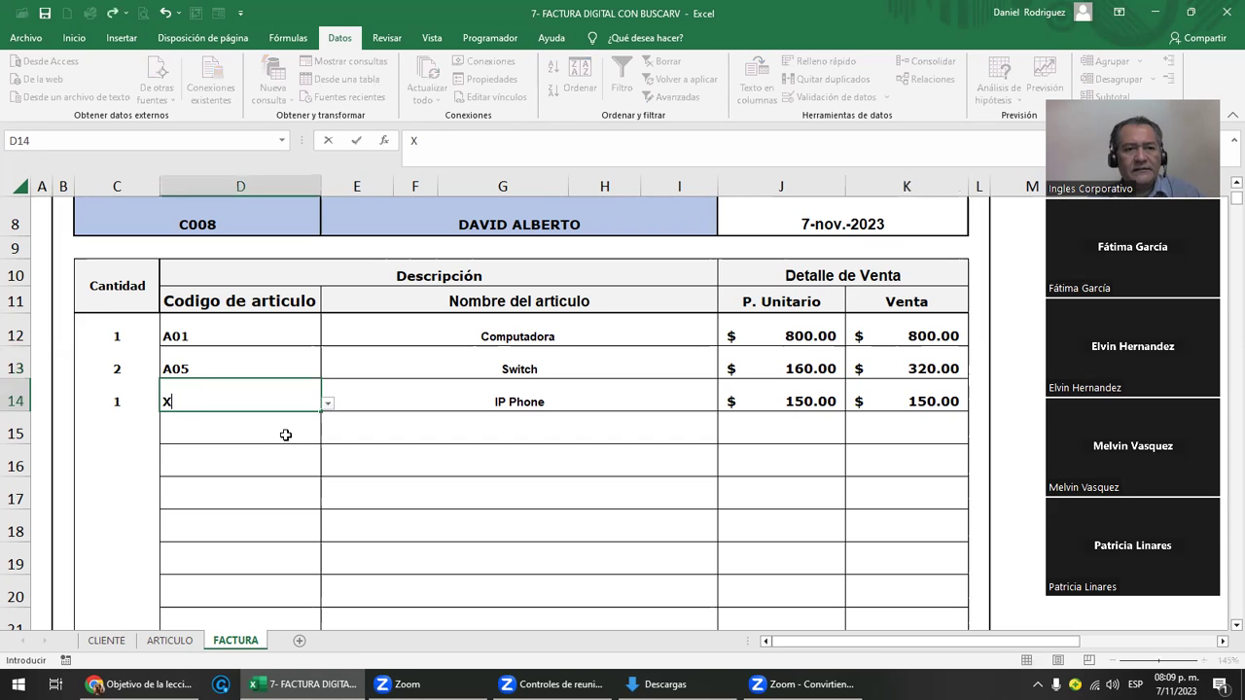
text(X)
key(Return)
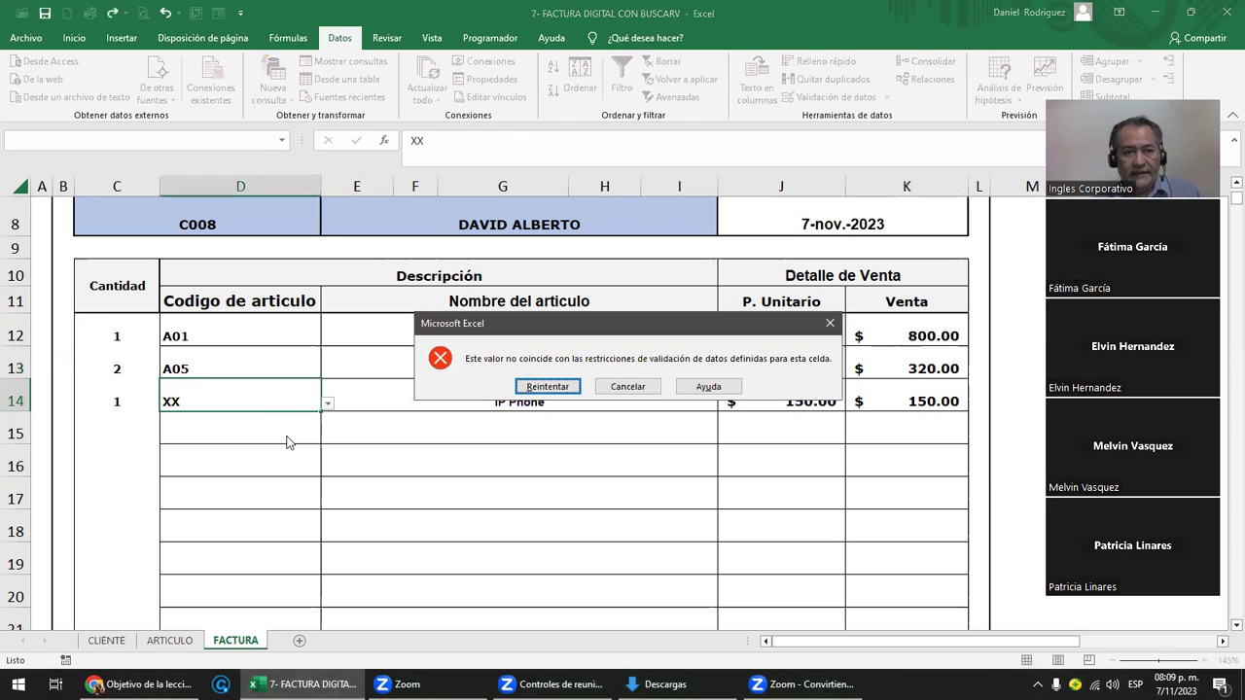
key(Return)
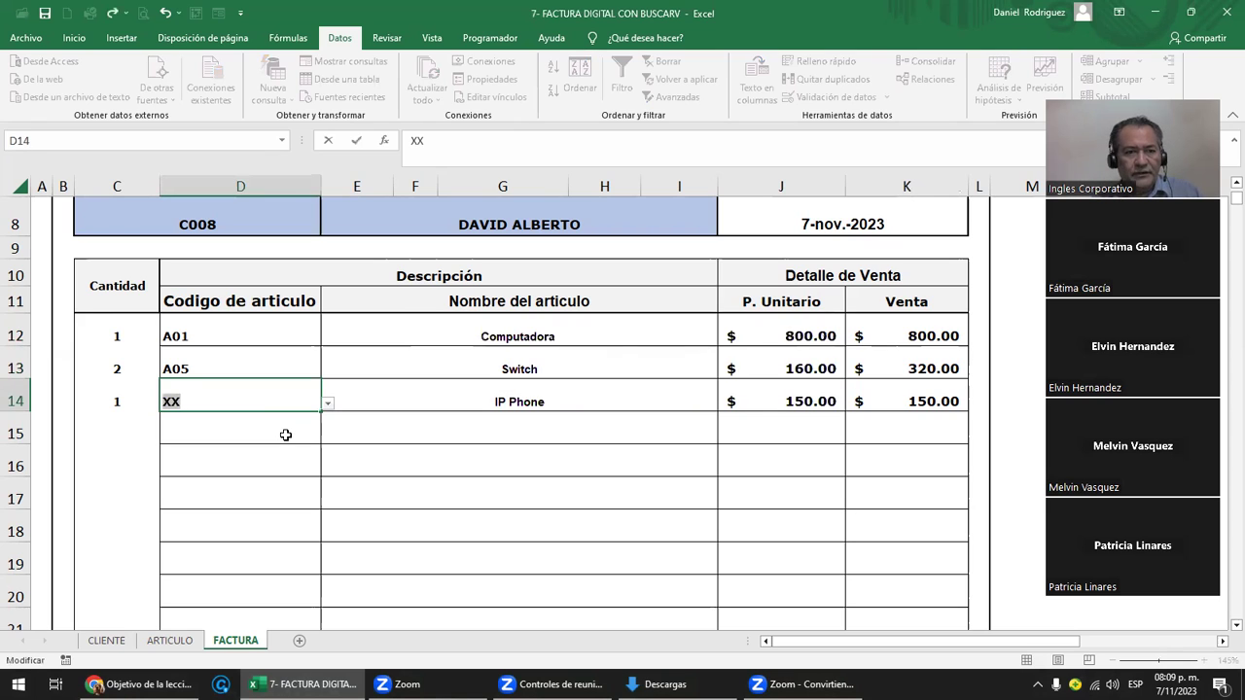
text(1111)
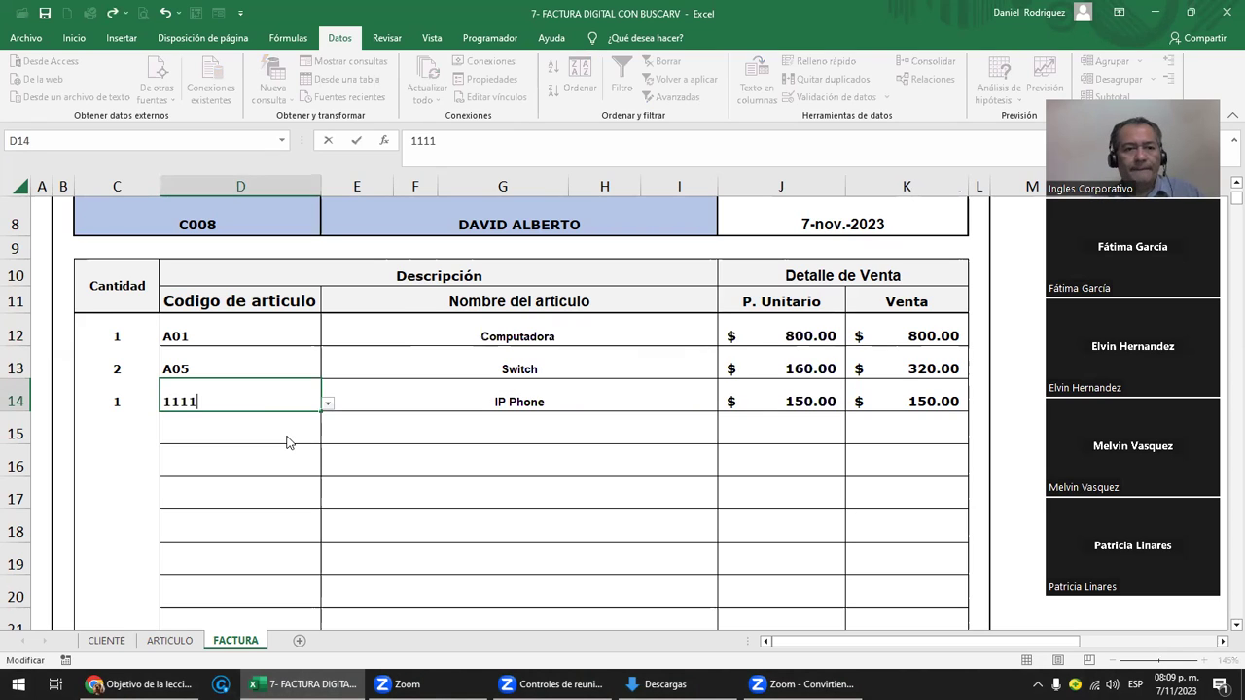
key(Return)
key(Escape)
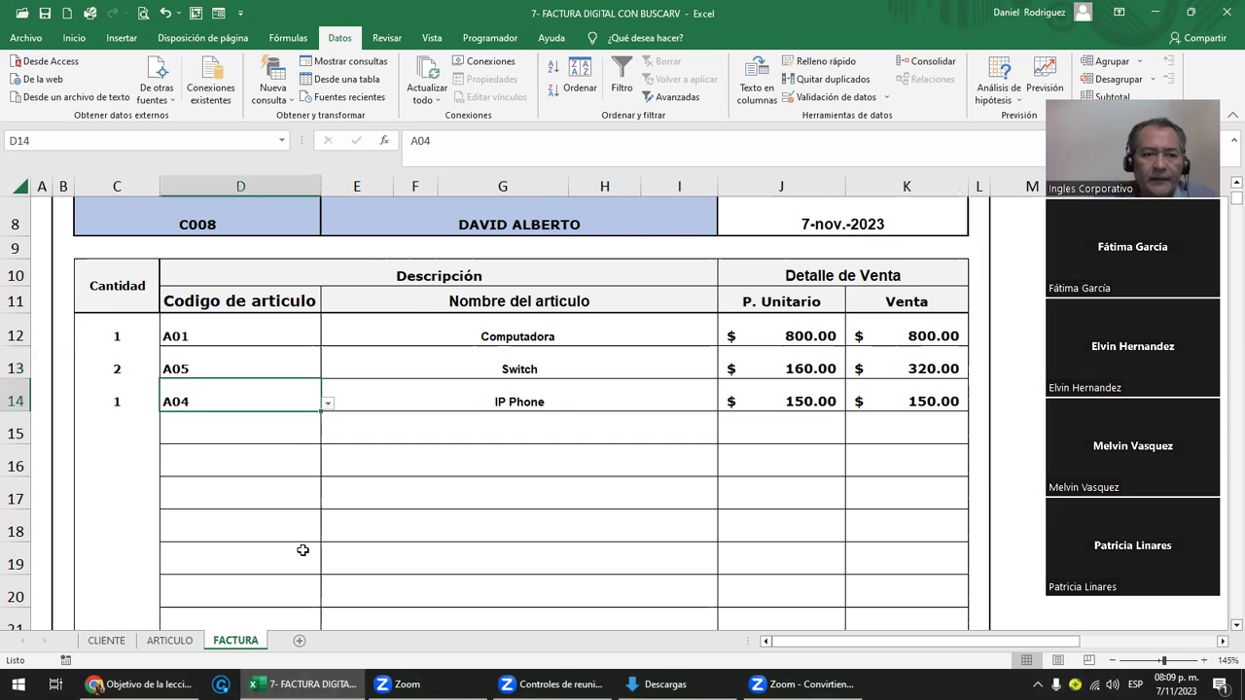
key(Delete)
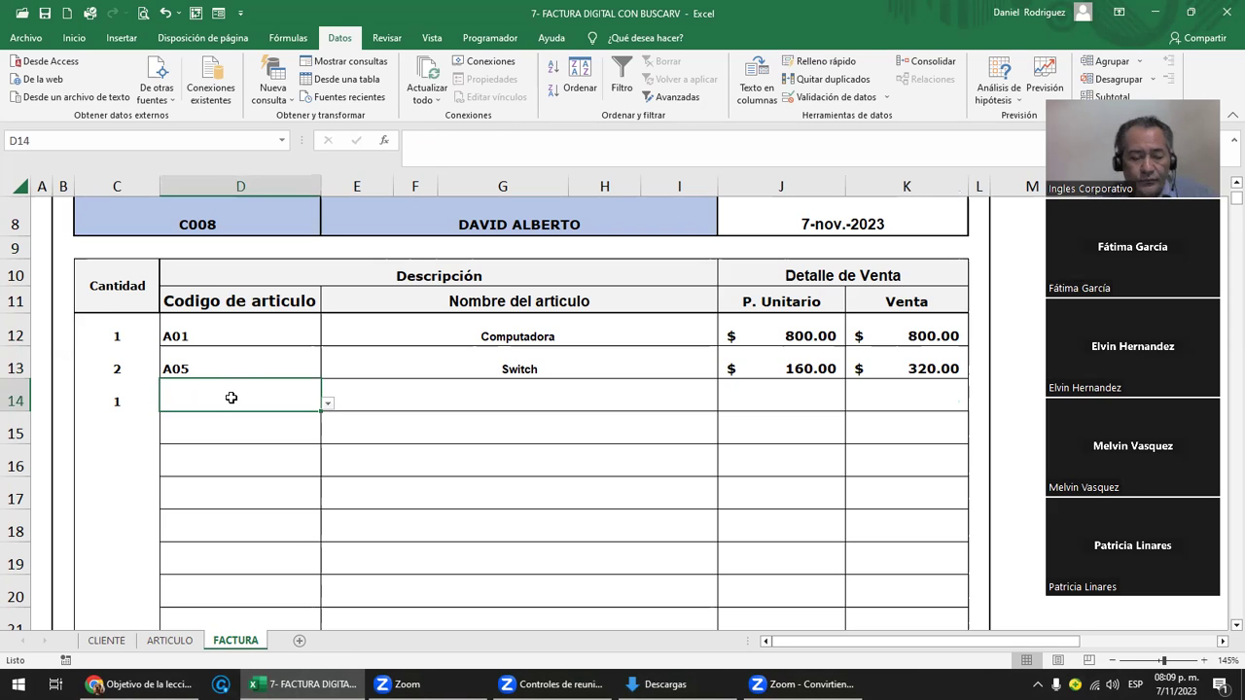
key(ctrl+z)
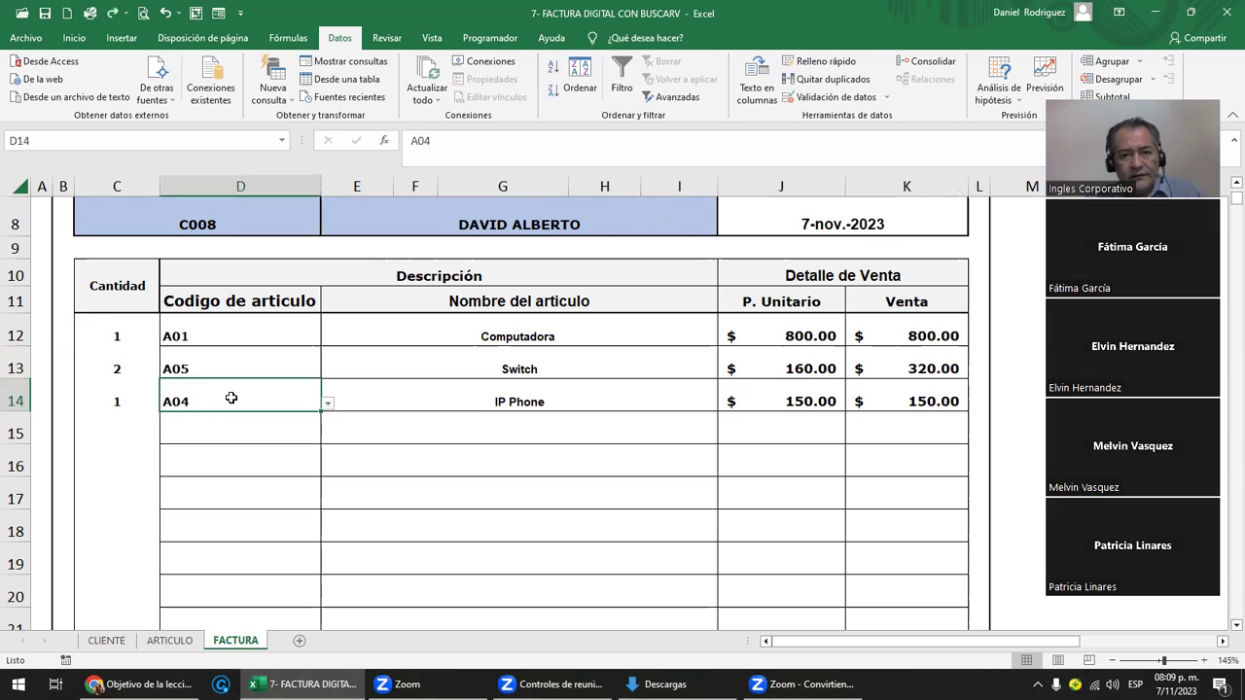
click(525, 389)
key(shift+Up)
key(shift+Right)
key(shift+Right)
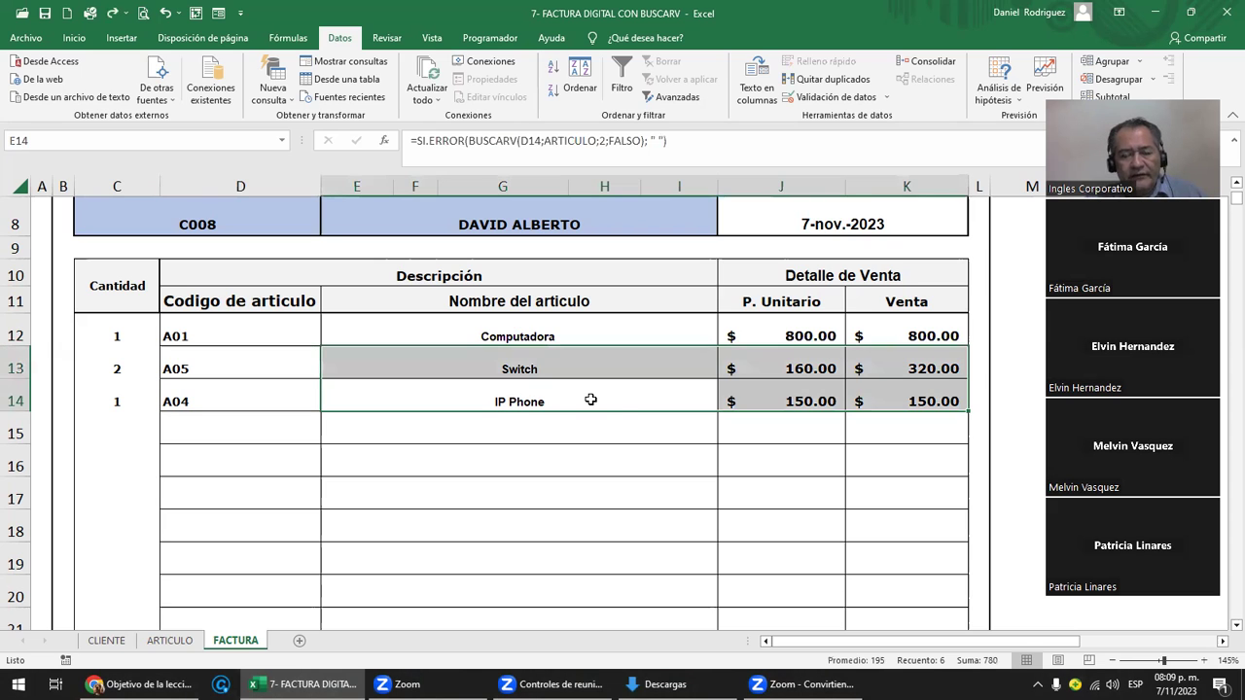
click(591, 399)
scroll(888, 463, down, 3)
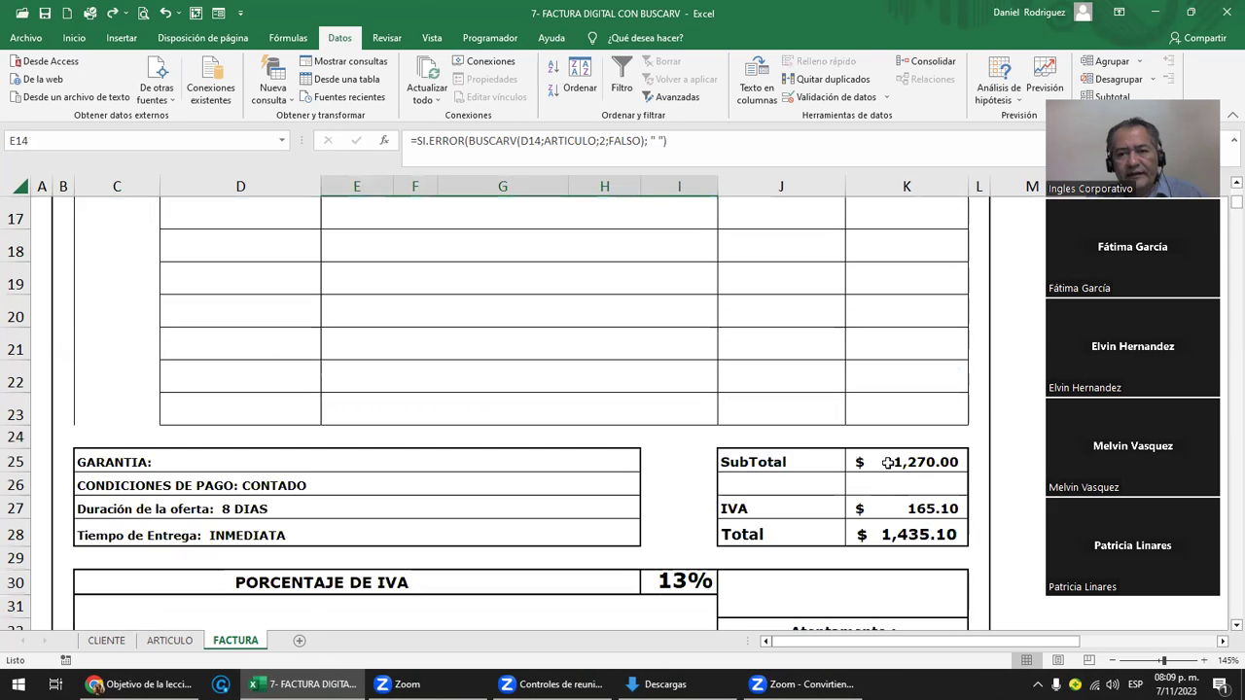
double_click(911, 461)
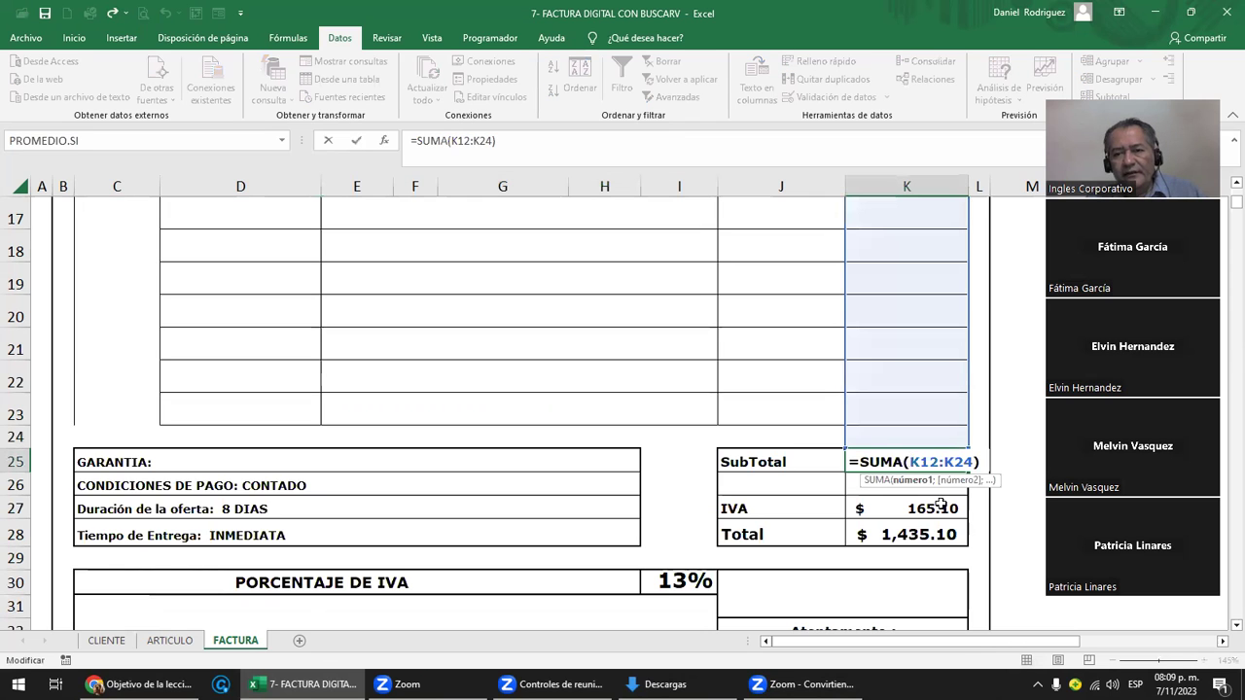
double_click(941, 504)
key(Escape)
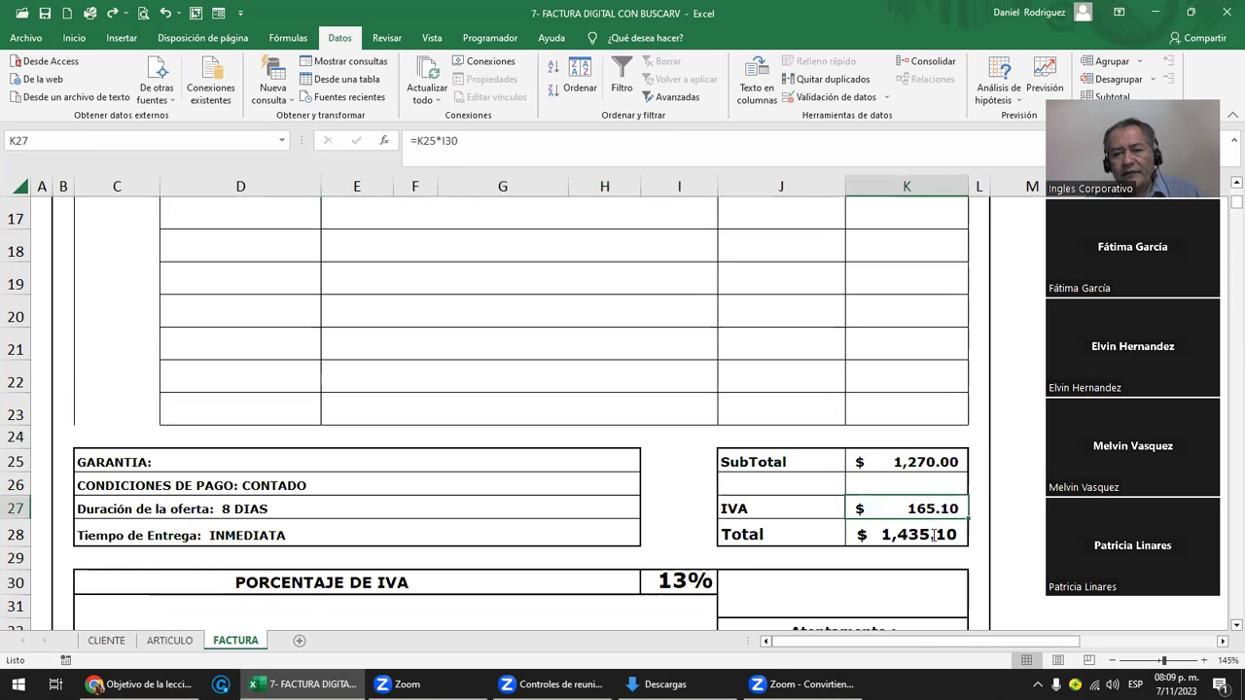
click(932, 535)
scroll(536, 425, down, 3)
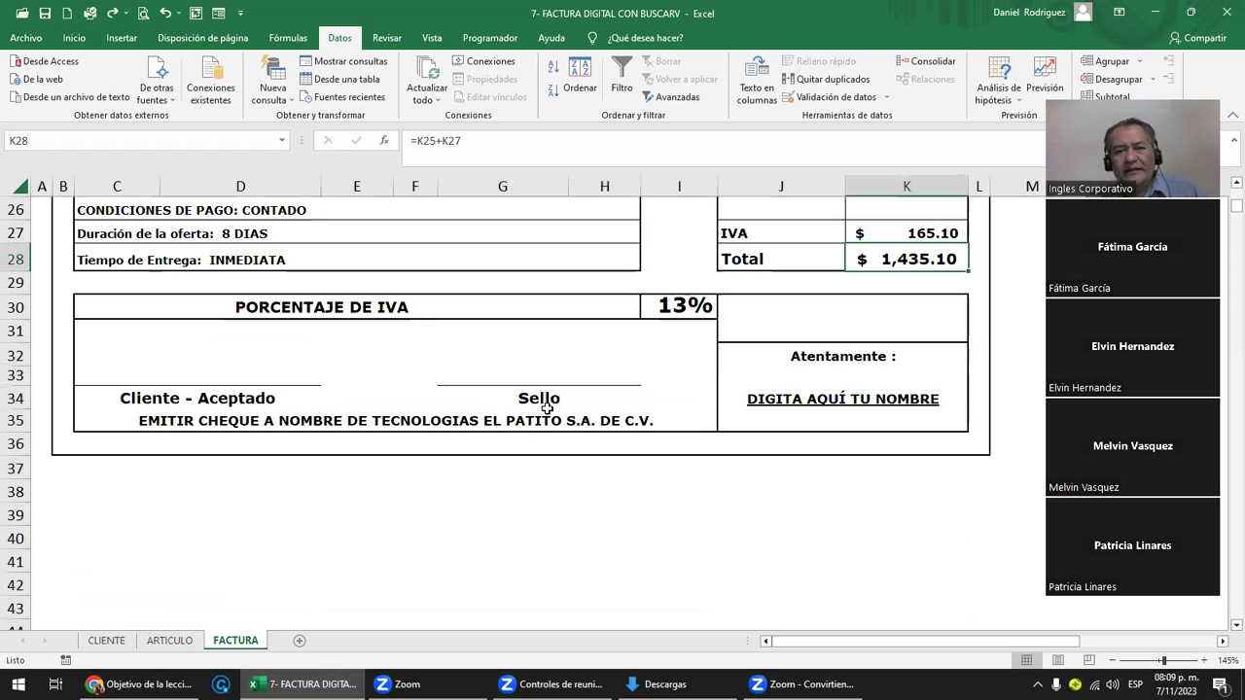
scroll(503, 572, up, 5)
scroll(515, 572, up, 2)
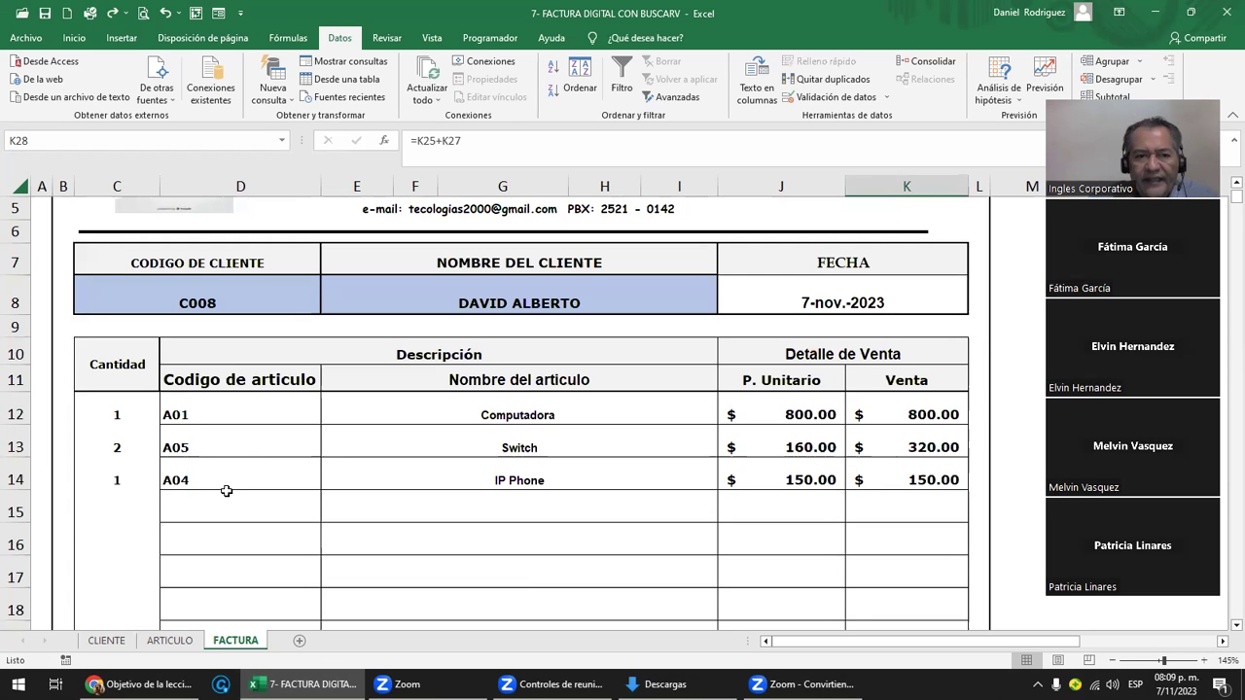
- Clear article code A04 from the third invoice line's code cell D14
key(ctrl+z)
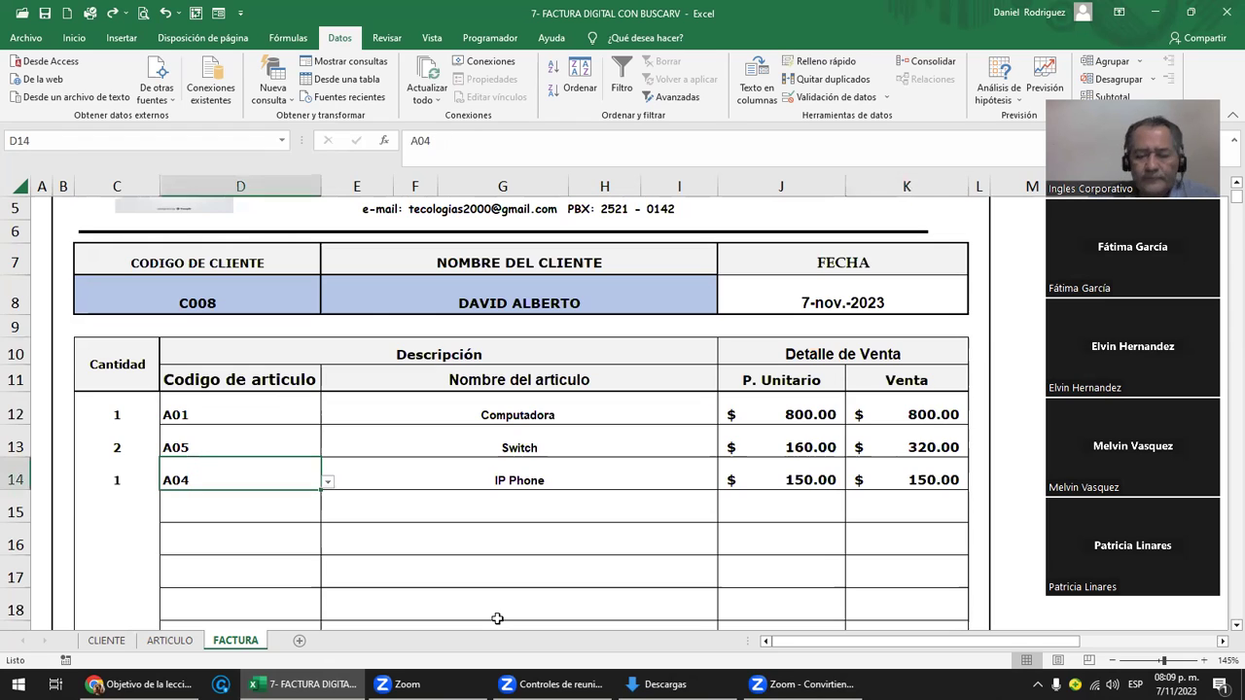
key(Delete)
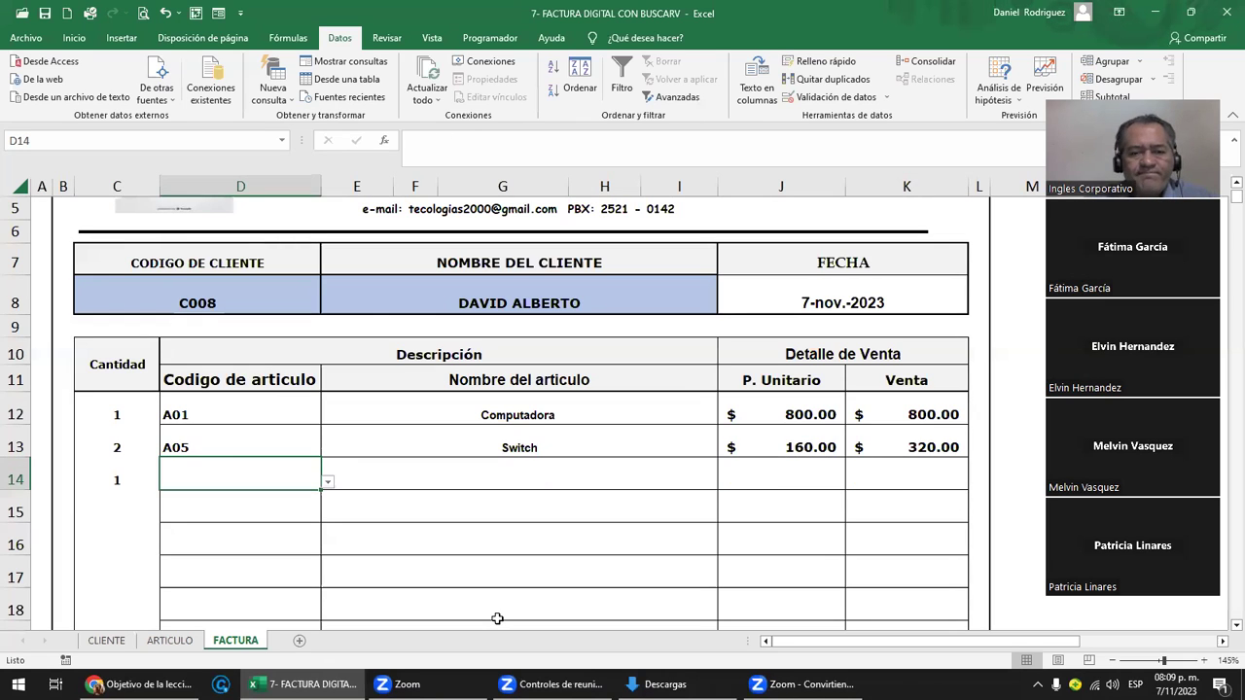
click(468, 470)
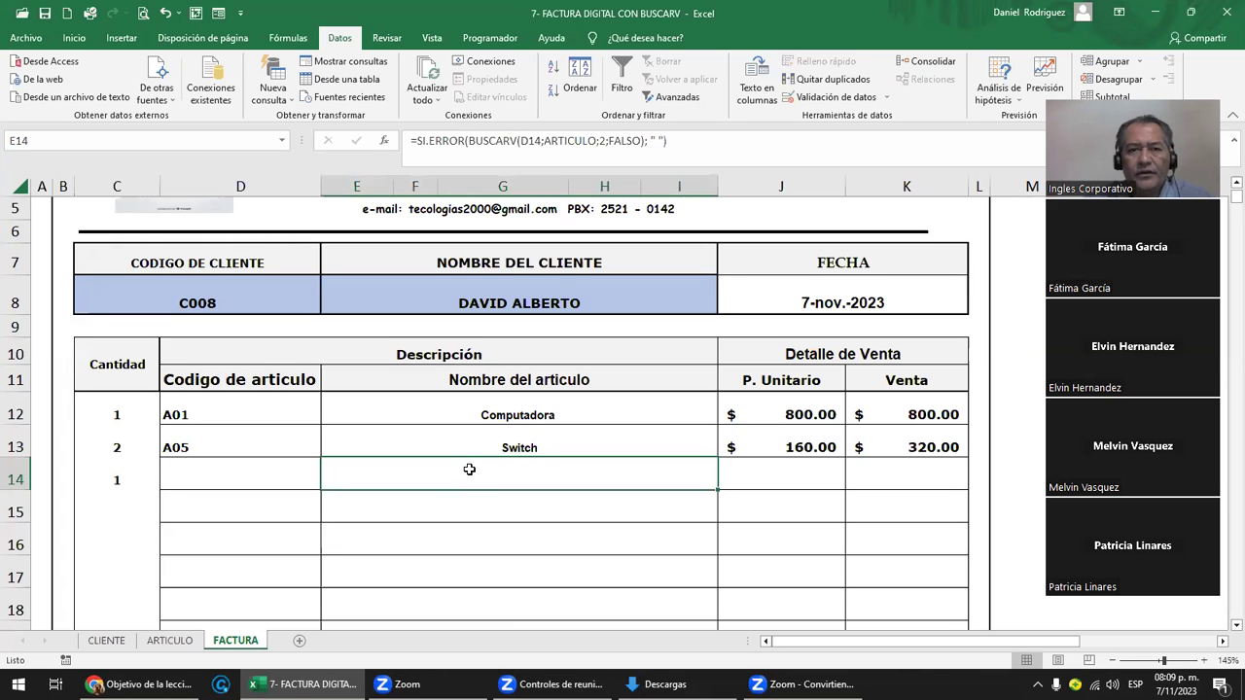
- Strip the error-handling wrapper and blank fallback from E14's lookup so it shows #N/D
double_click(469, 469)
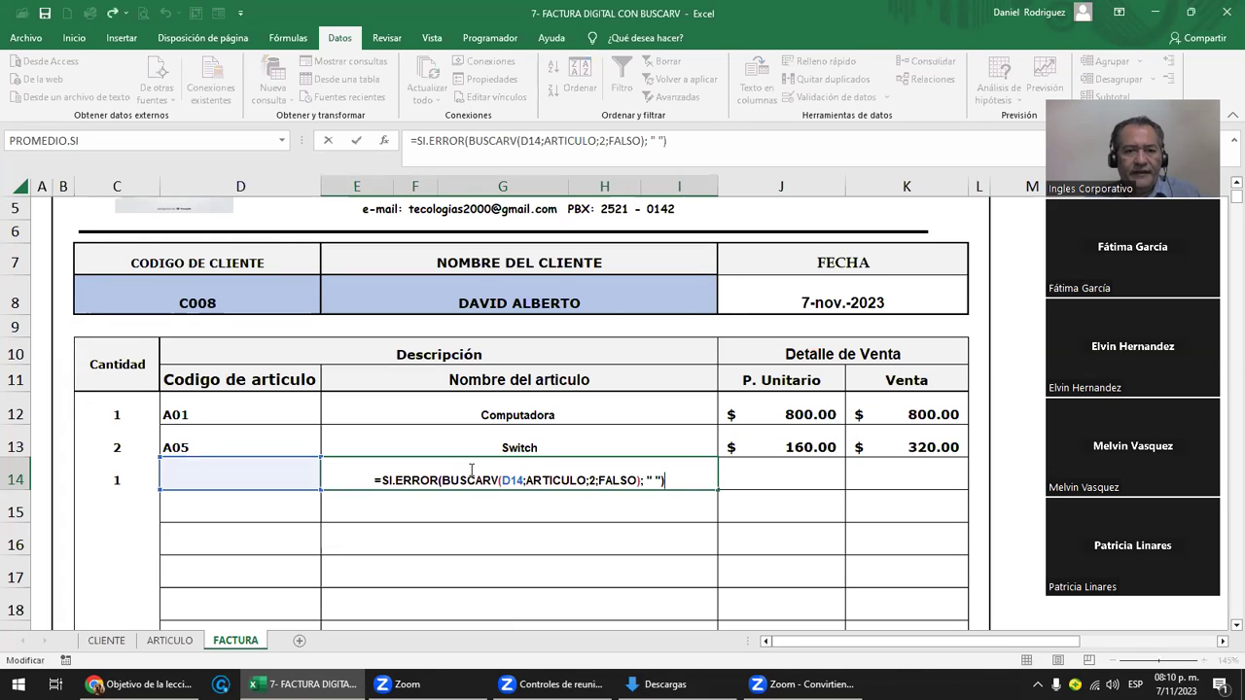
key(Left)
key(Left)
key(Left)
key(Left)
key(Left)
key(Left)
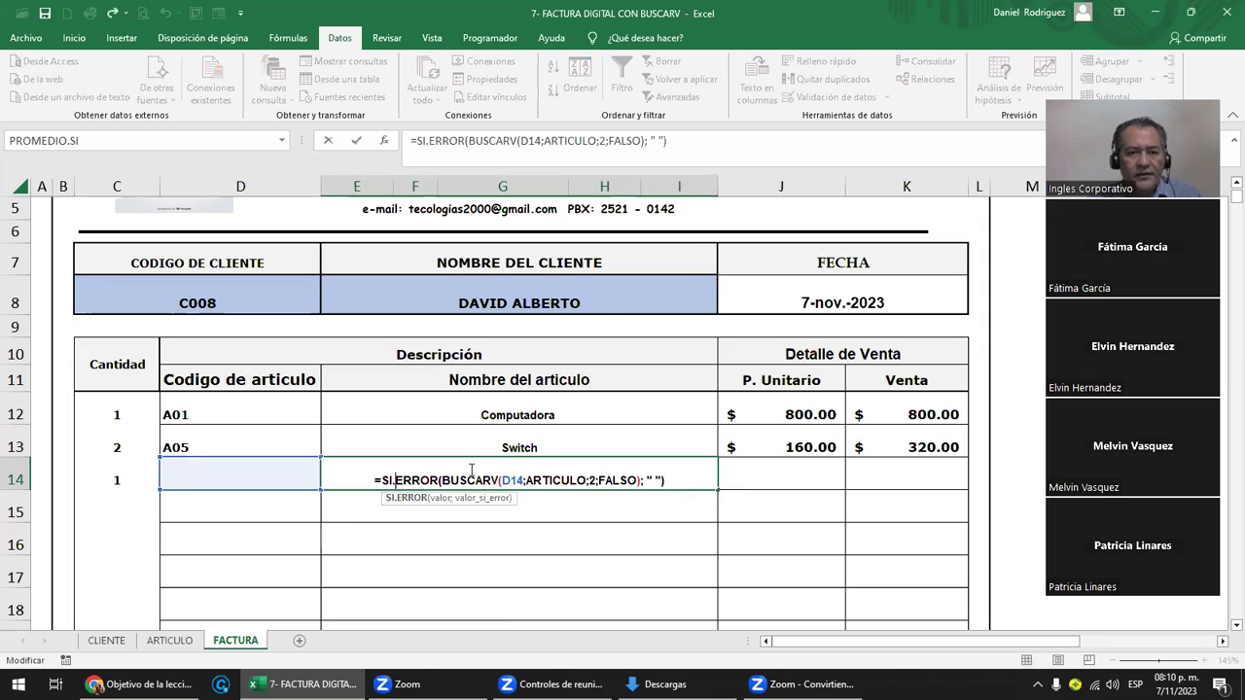
key(Left)
key(Left)
key(BackSpace)
key(Delete)
key(Delete)
key(Delete)
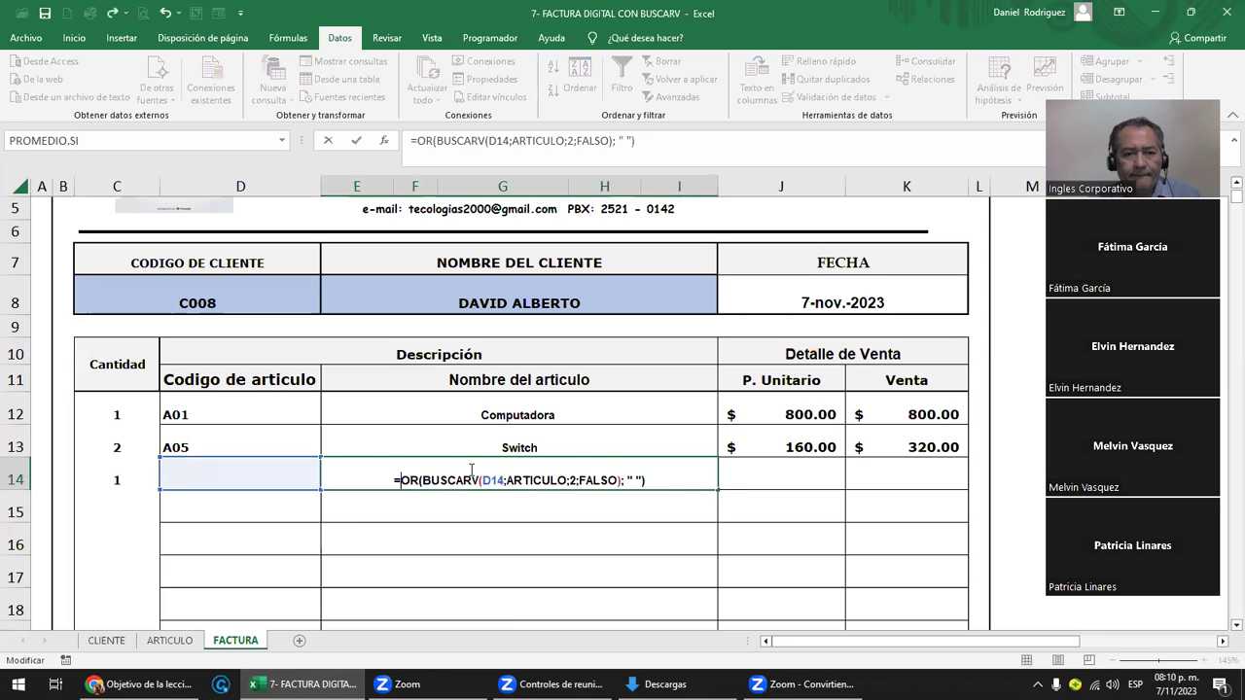
key(Delete)
key(Delete)
key(Delete)
key(Right)
key(Right)
key(Right)
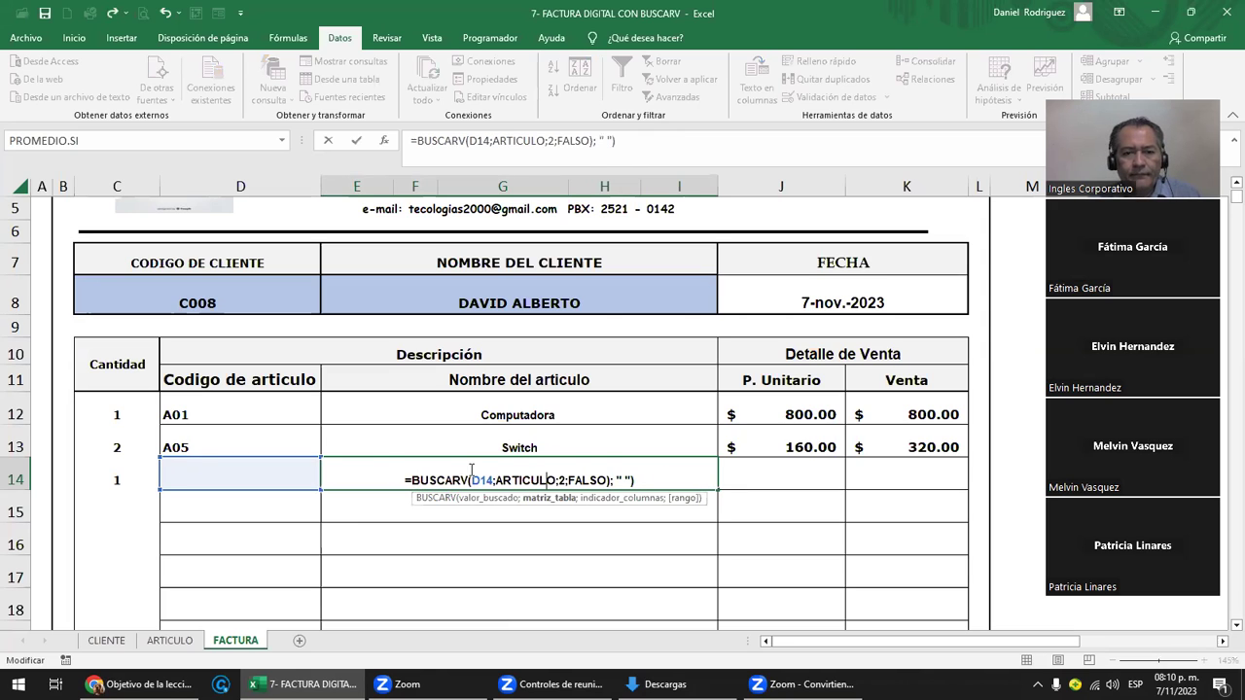
key(Right)
key(Right)
key(Right)
key(Delete)
key(Delete)
key(Delete)
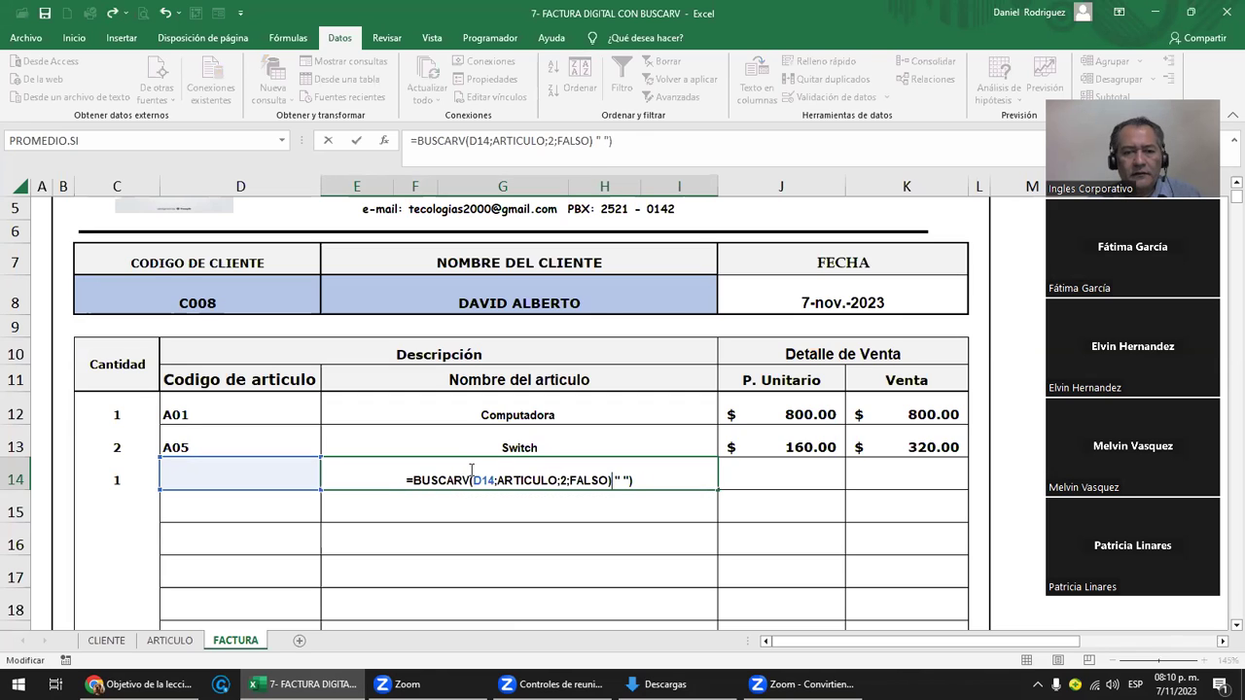
key(Return)
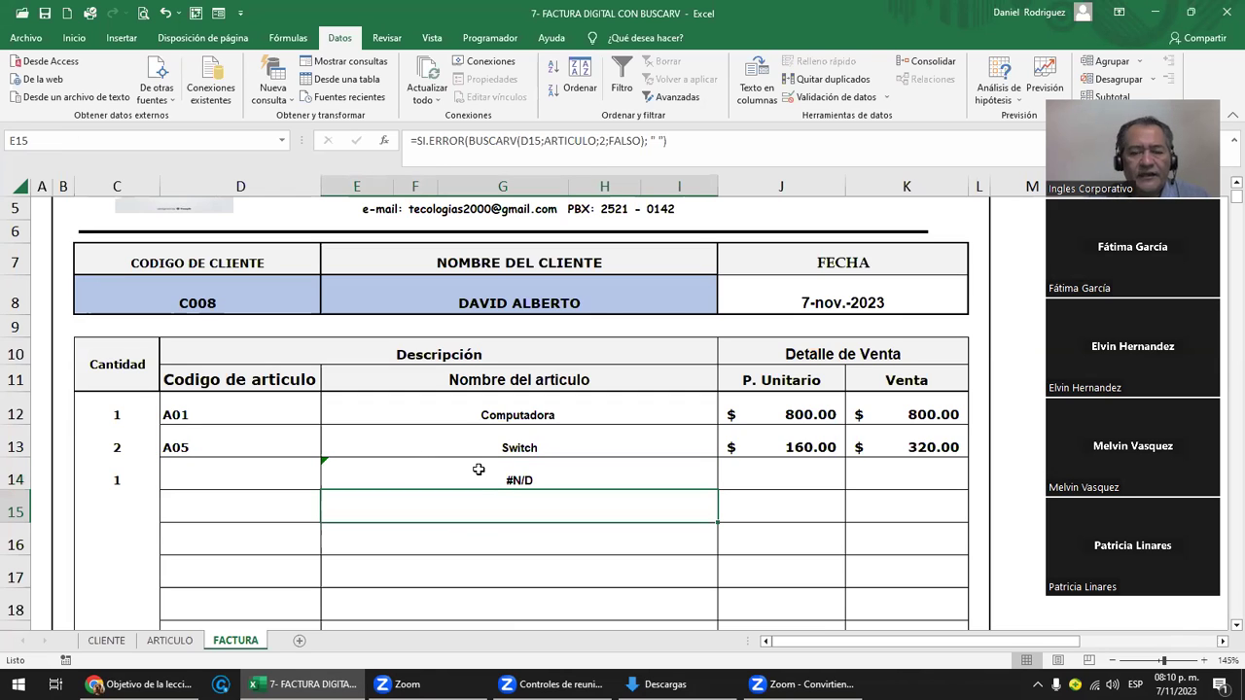
click(479, 470)
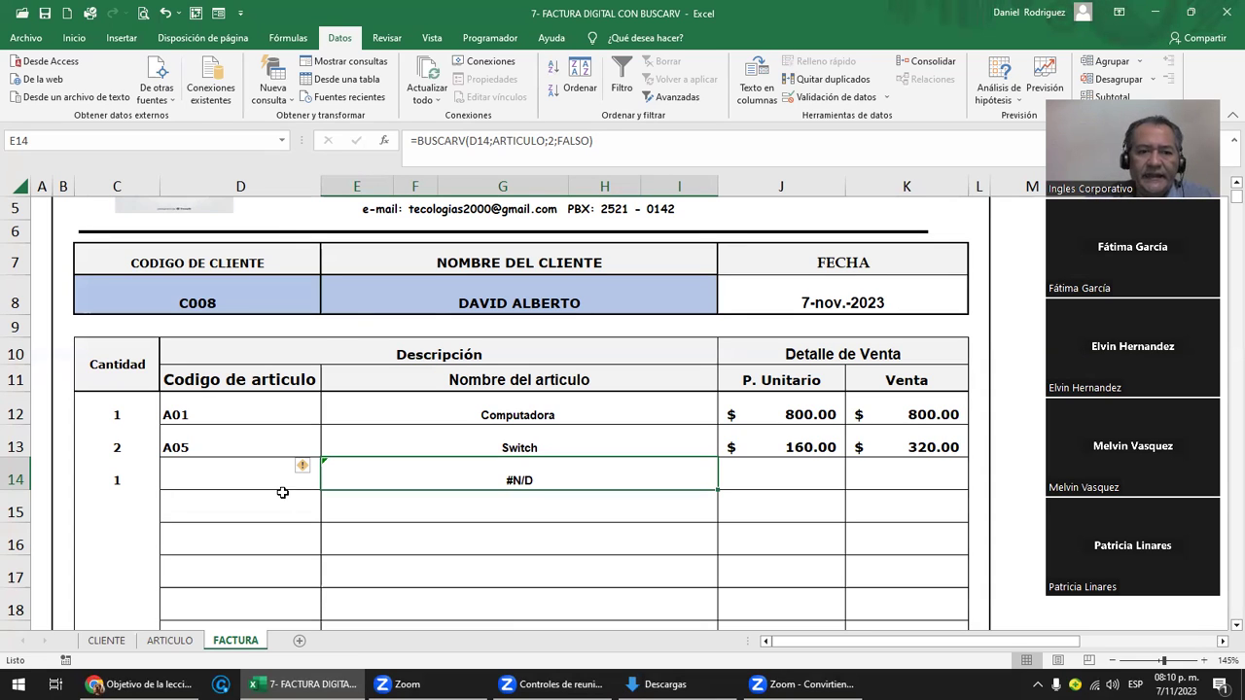
- Check the article codes in column A of the ARTICULO sheet, then return to FACTURA
click(155, 647)
drag(91, 251, 141, 508)
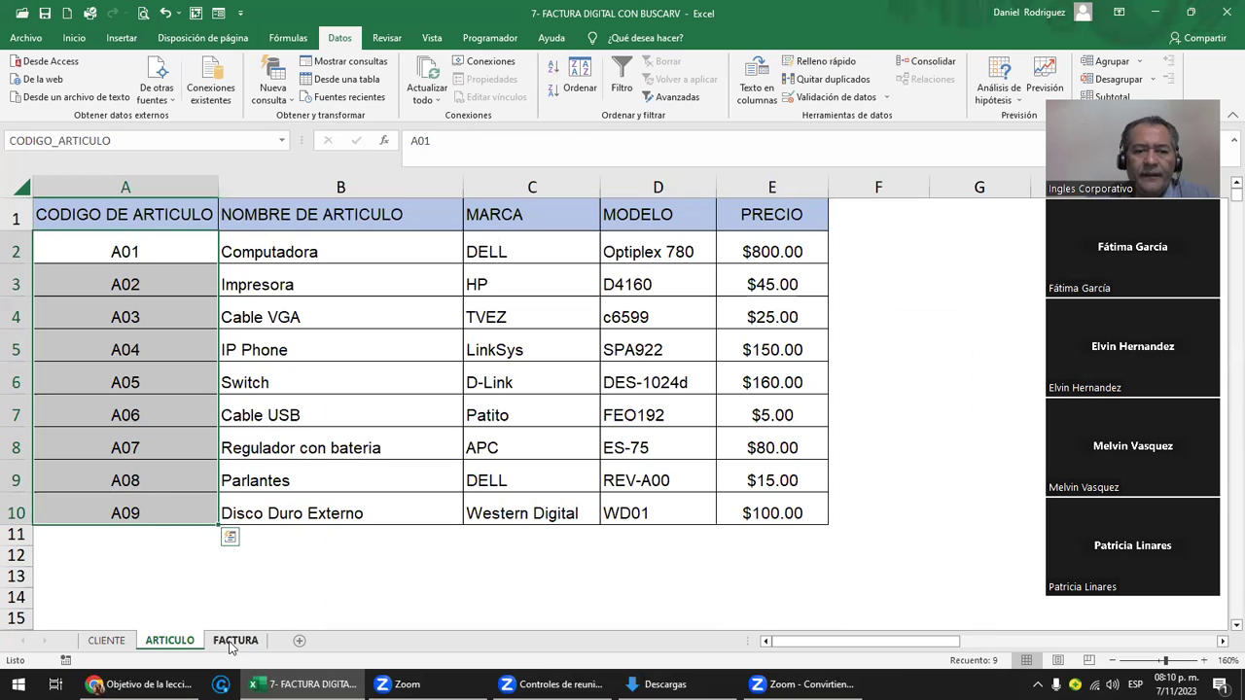
key(ctrl+Page_Down)
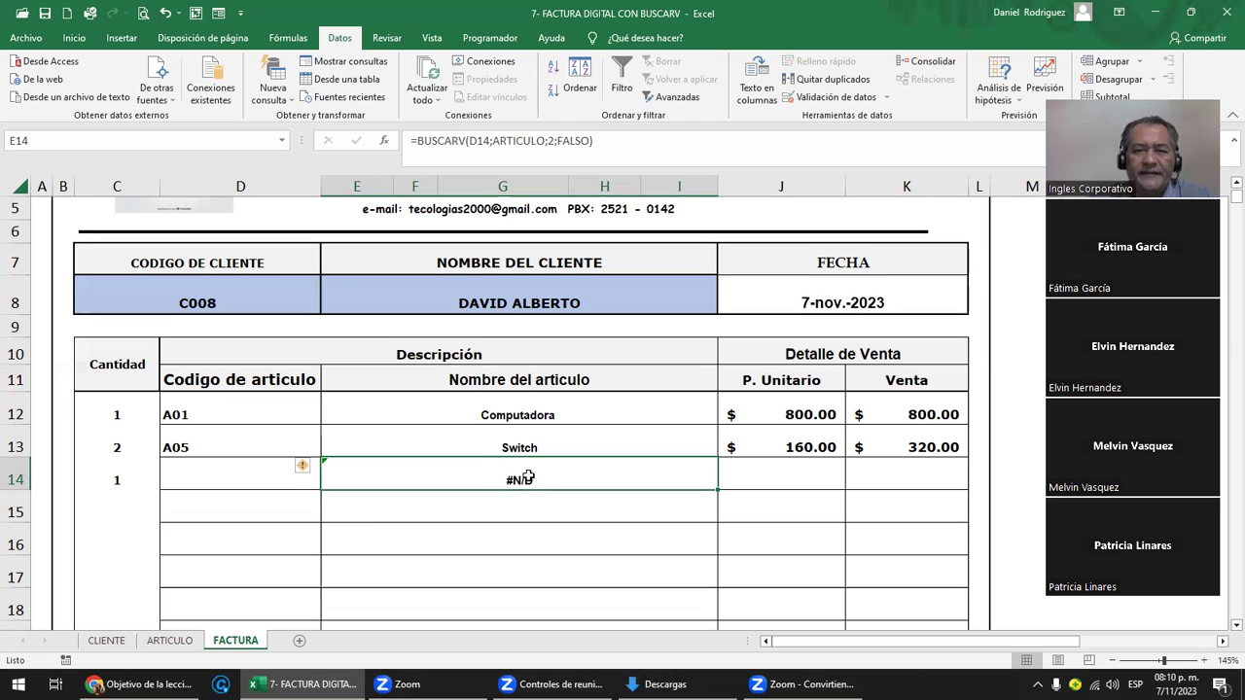
- Remove SI.ERROR and its " " argument from J14, leaving a plain BUSCARV showing #N/D
key(Right)
key(F2)
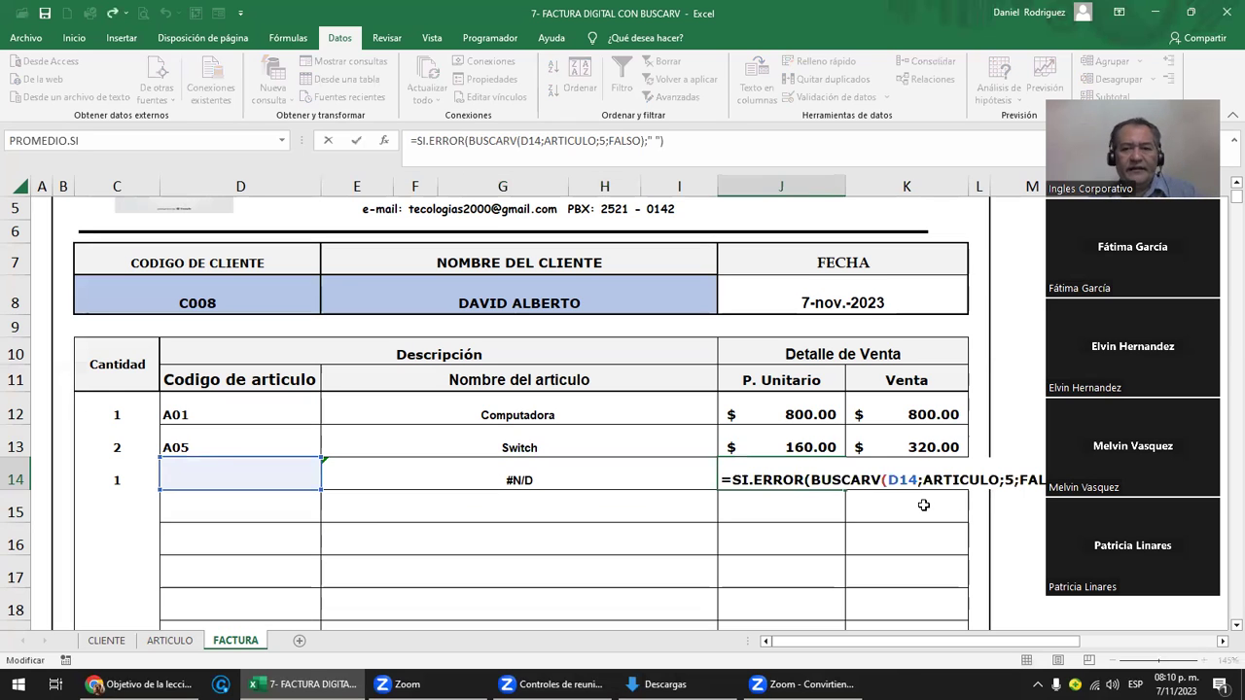
key(F2)
key(Left)
key(Escape)
key(Right)
key(Right)
key(Right)
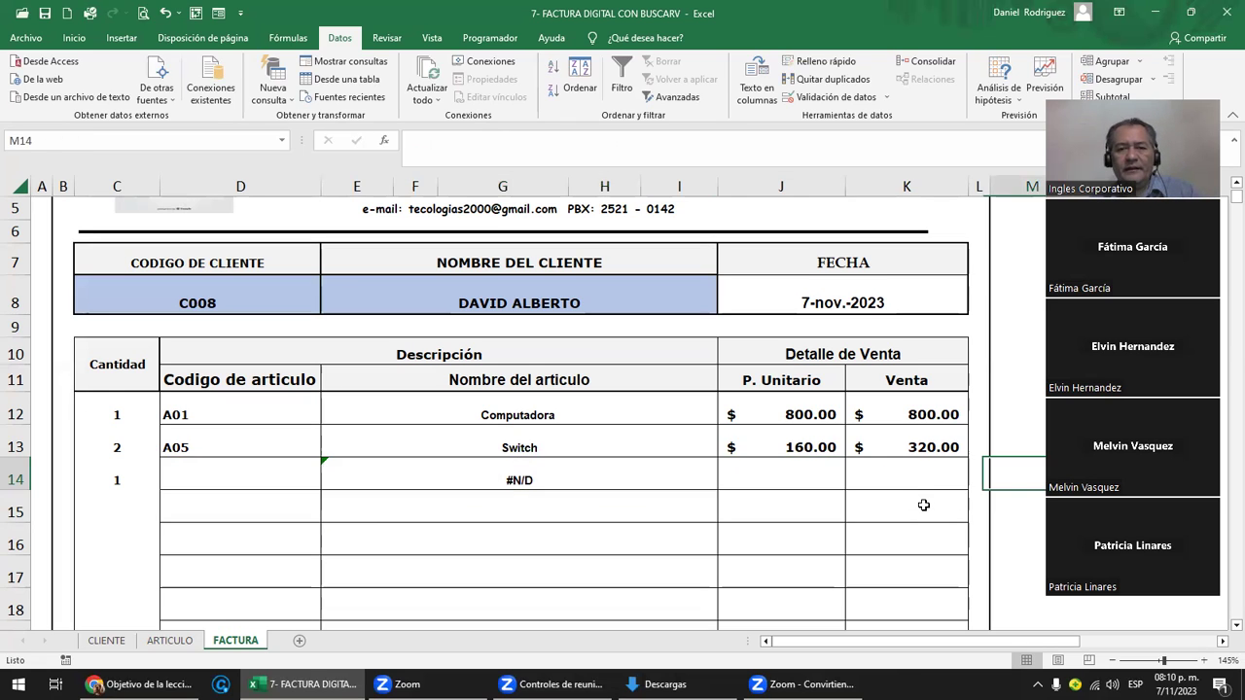
key(Left)
key(Left)
key(Left)
key(F2)
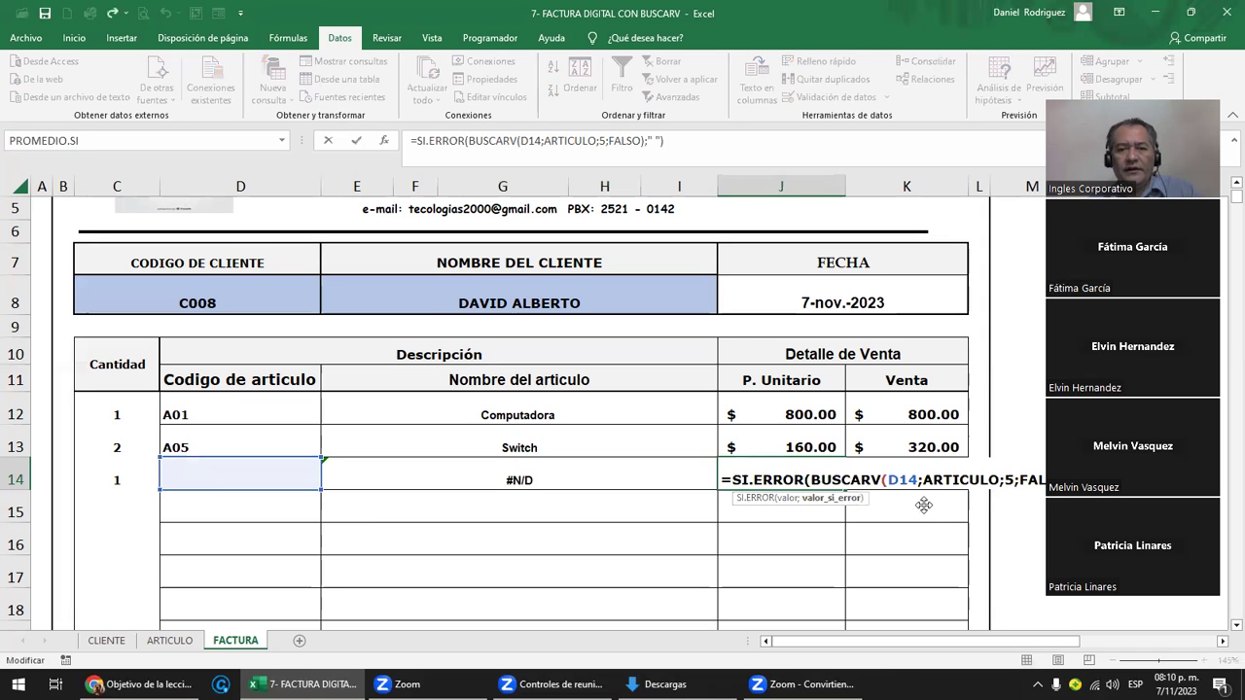
key(Left)
key(Left)
key(Left)
key(Left)
key(Left)
key(Left)
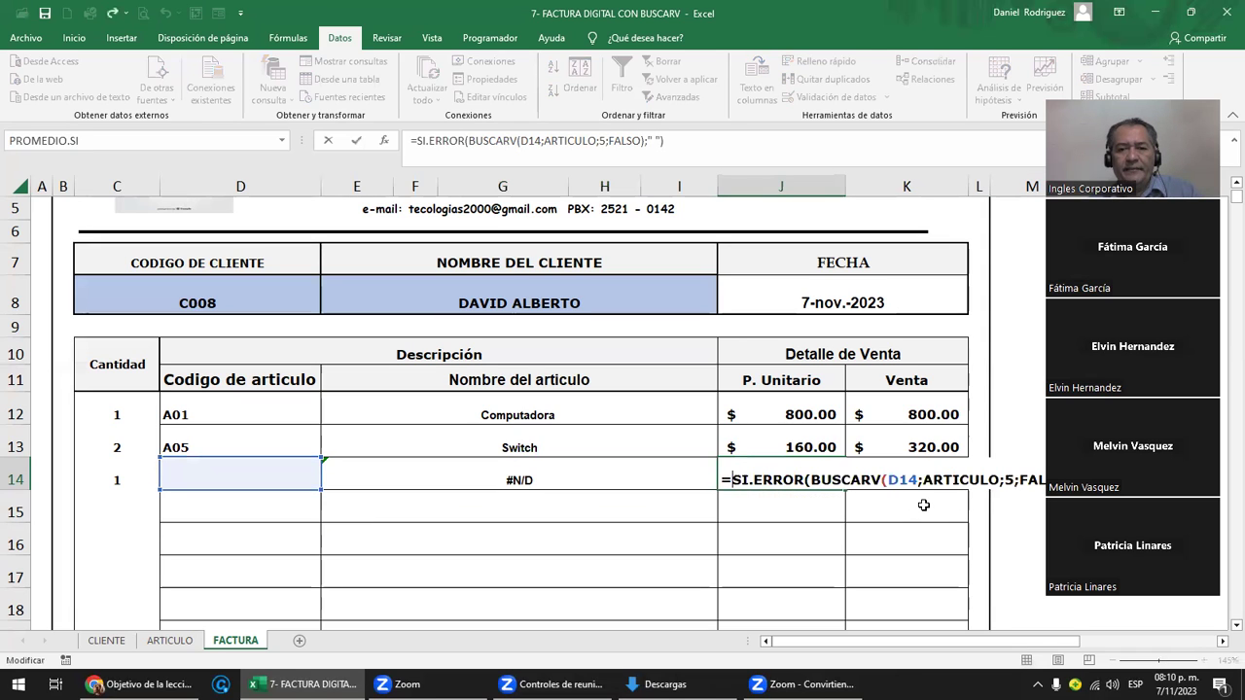
key(Delete)
key(Delete)
key(Delete)
key(Delete)
key(Delete)
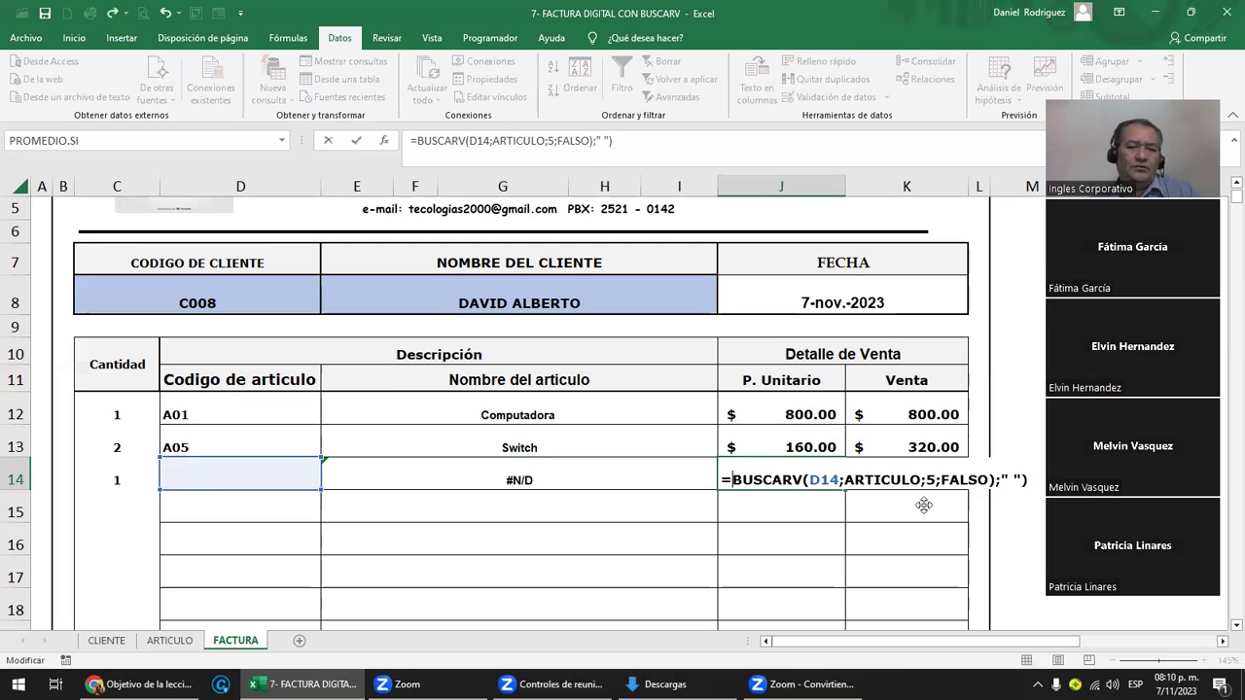
key(Right)
key(Right)
key(Right)
key(Right)
key(Right)
key(Right)
key(Right)
key(Right)
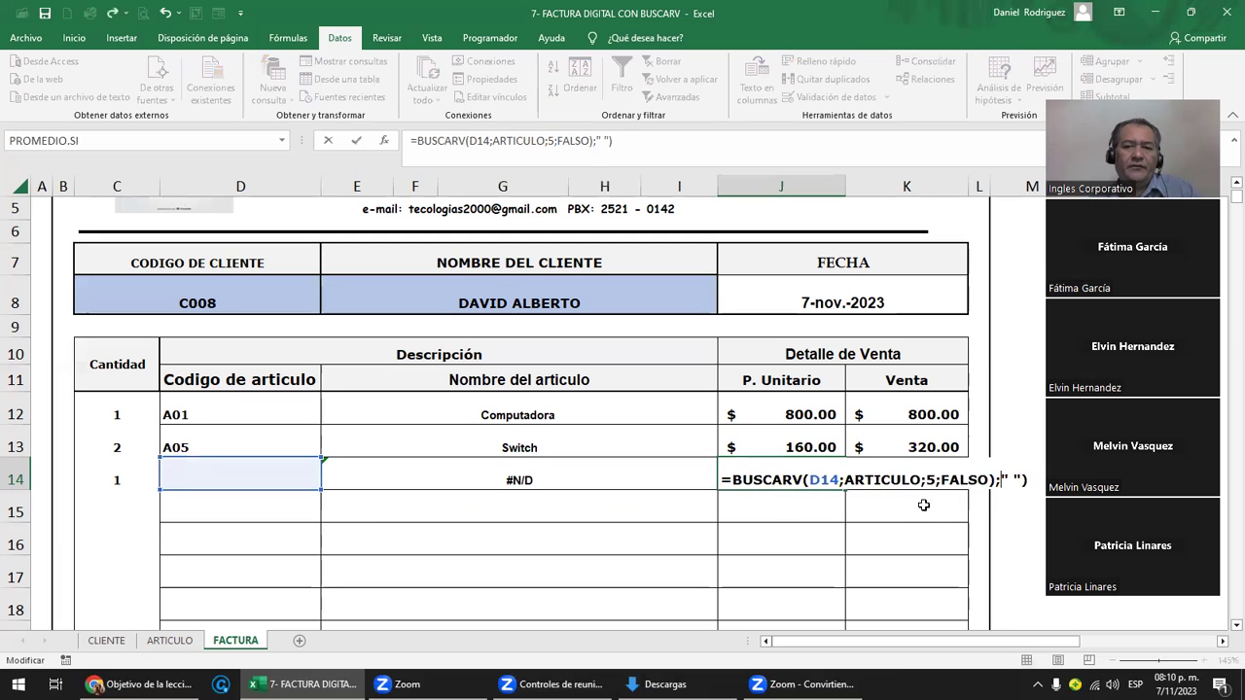
key(BackSpace)
key(BackSpace)
key(Delete)
key(Delete)
key(Delete)
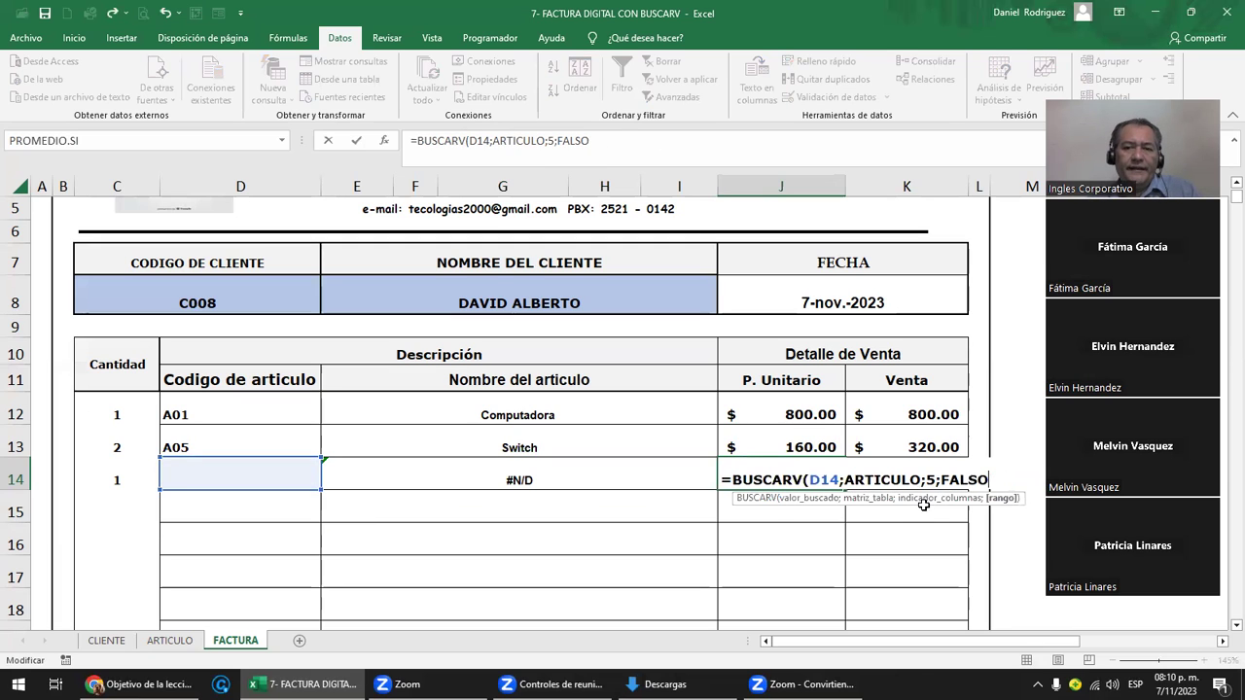
key(Return)
- Review the row 14 description and price cells, then move to article code D13
key(Left)
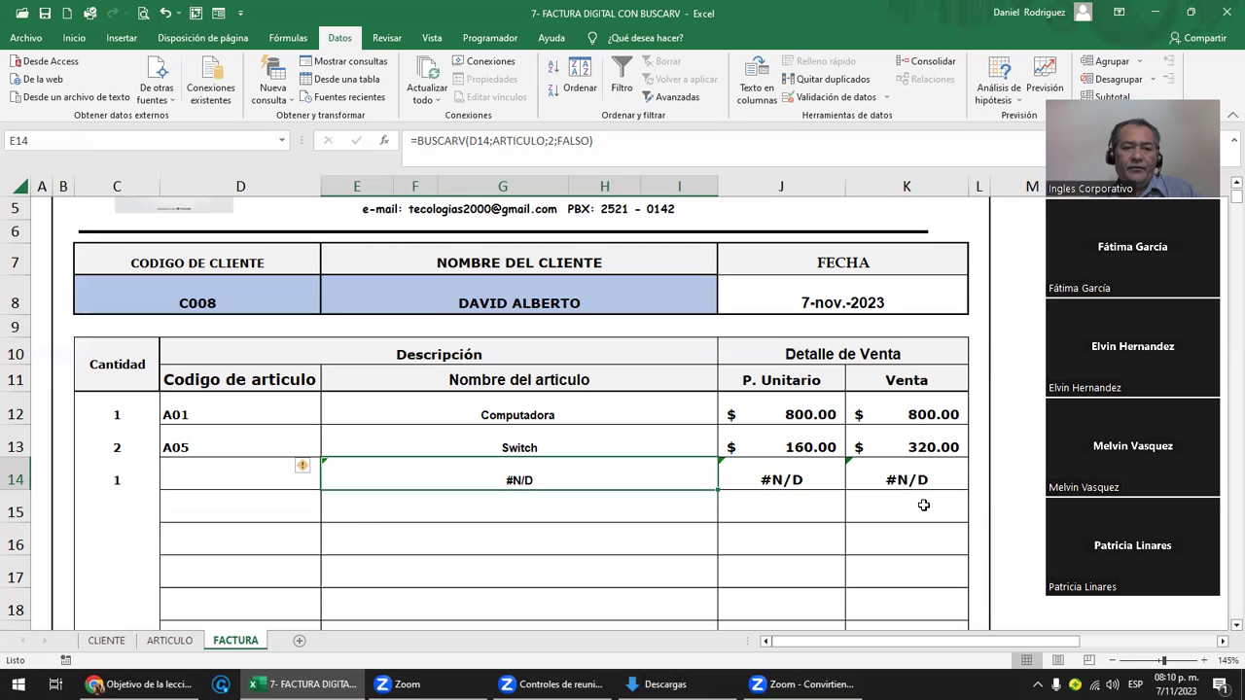
key(shift+Right)
key(shift+Left)
key(Left)
key(Up)
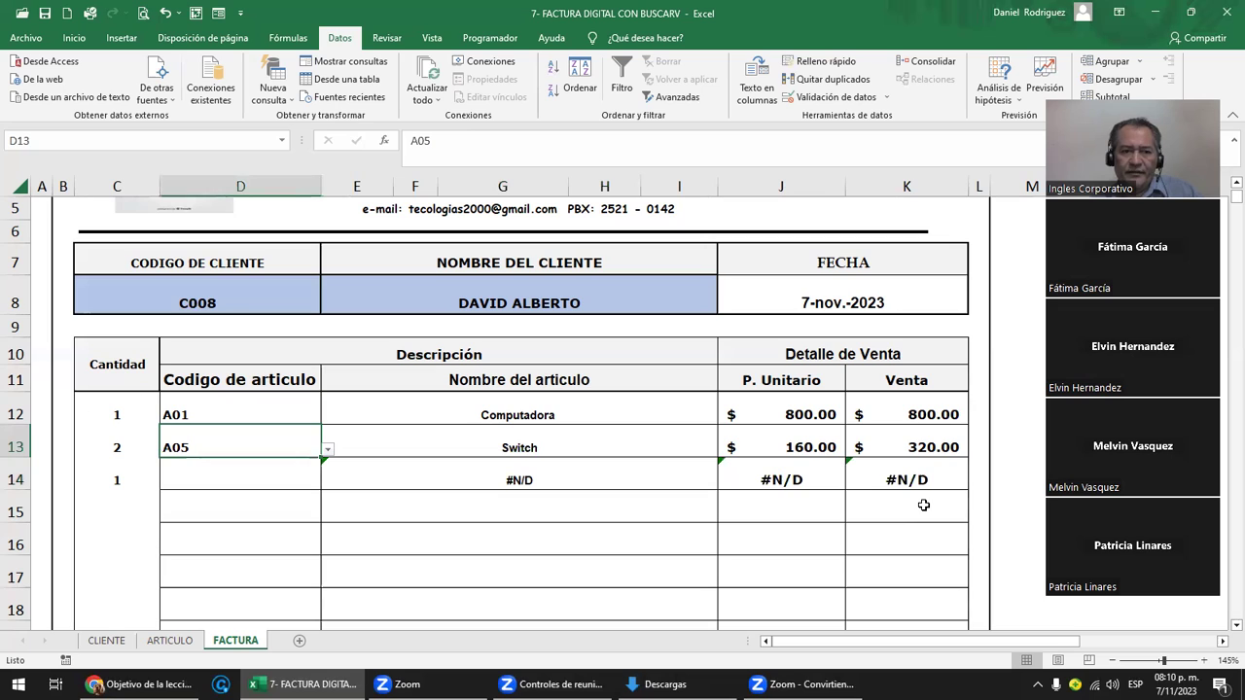
- Clear article code A05 from D13, review rows 13–14, then restore it
key(Delete)
key(Right)
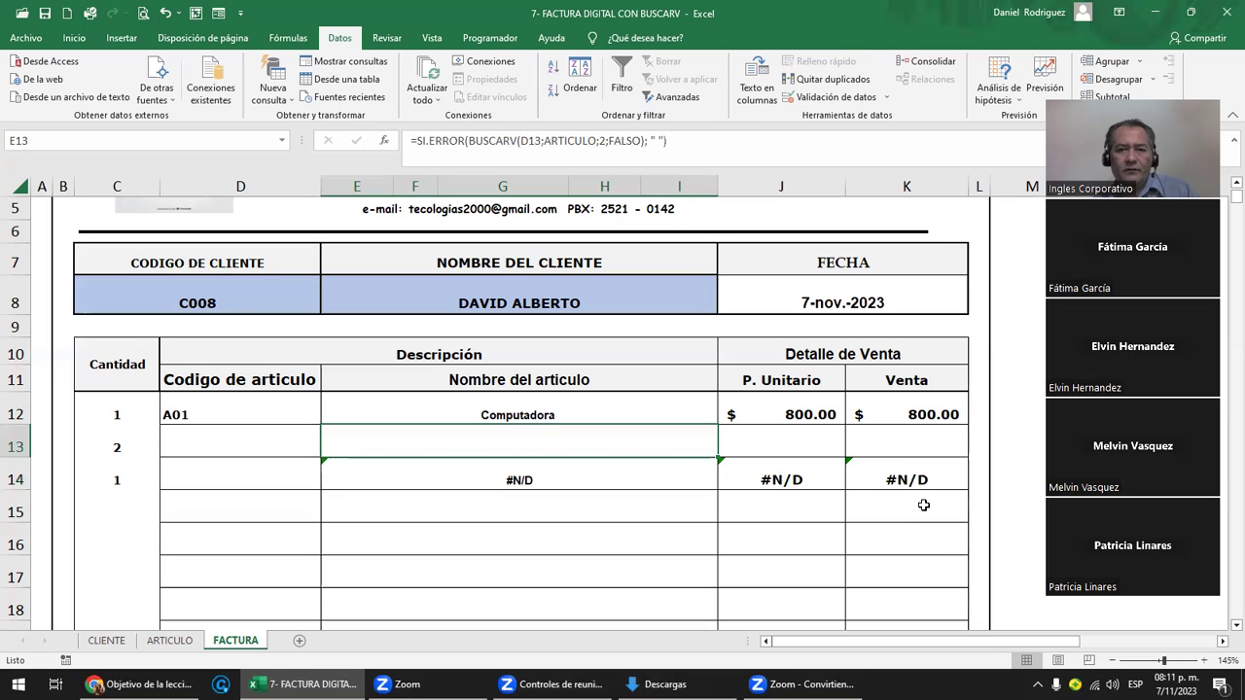
key(shift+Right)
key(shift+Right)
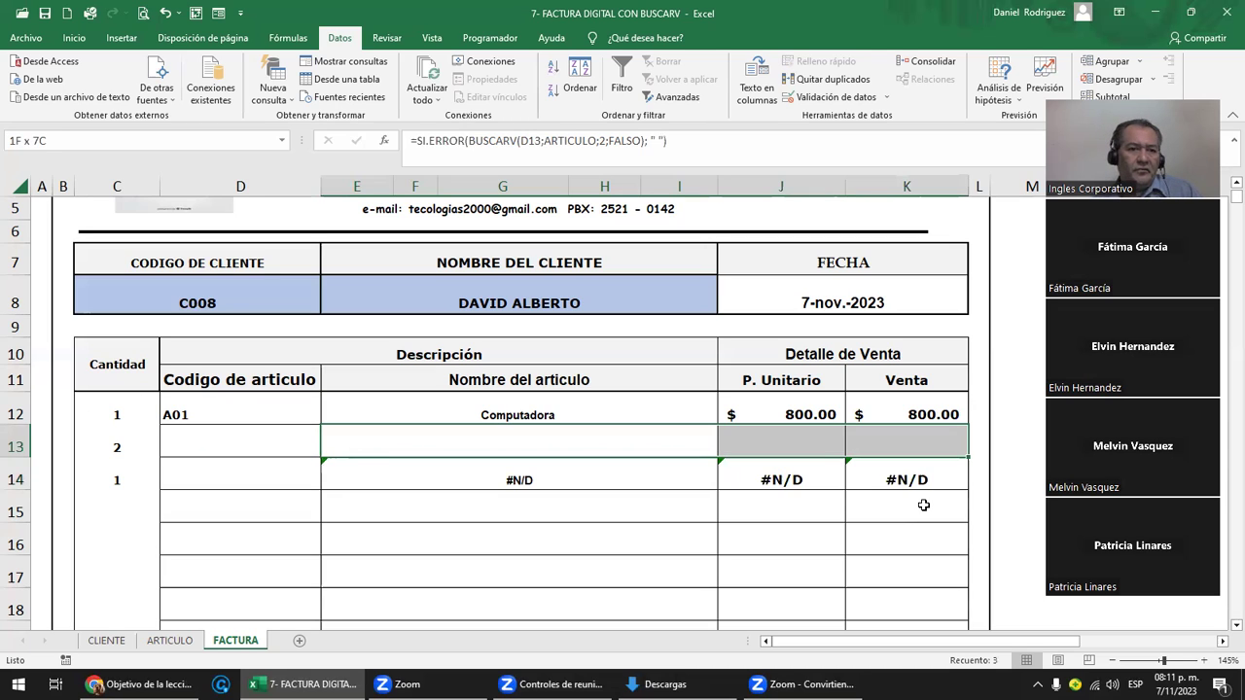
key(Left)
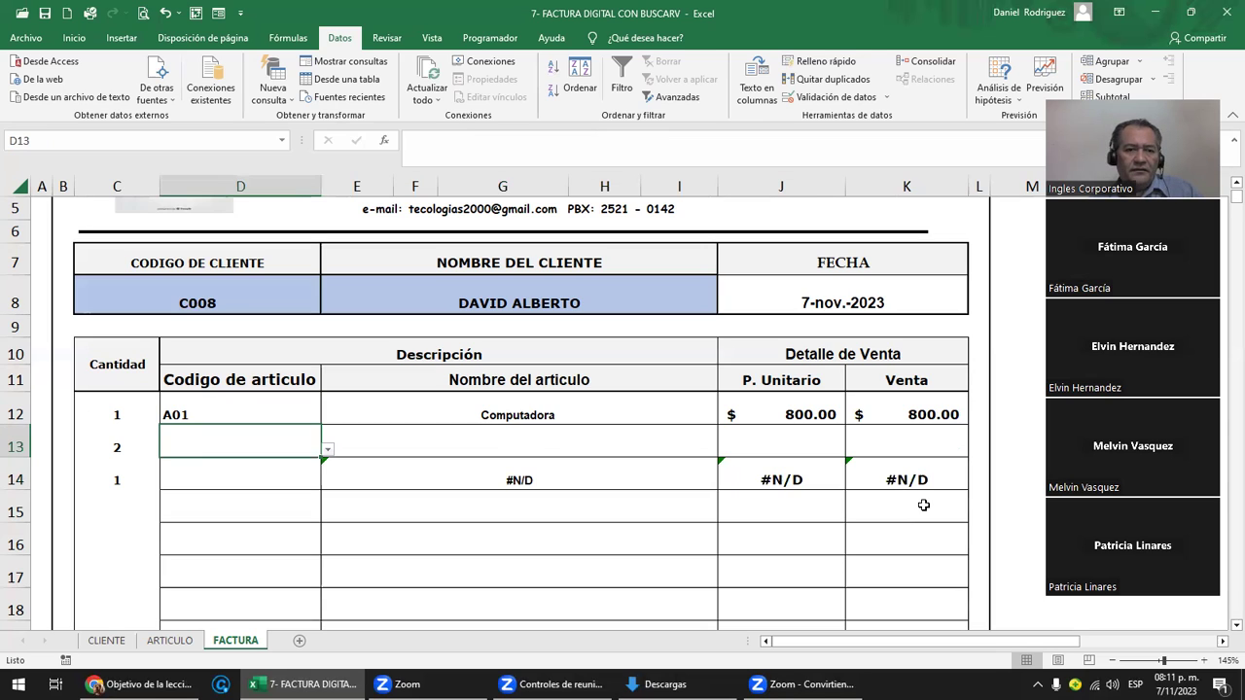
key(Down)
key(Right)
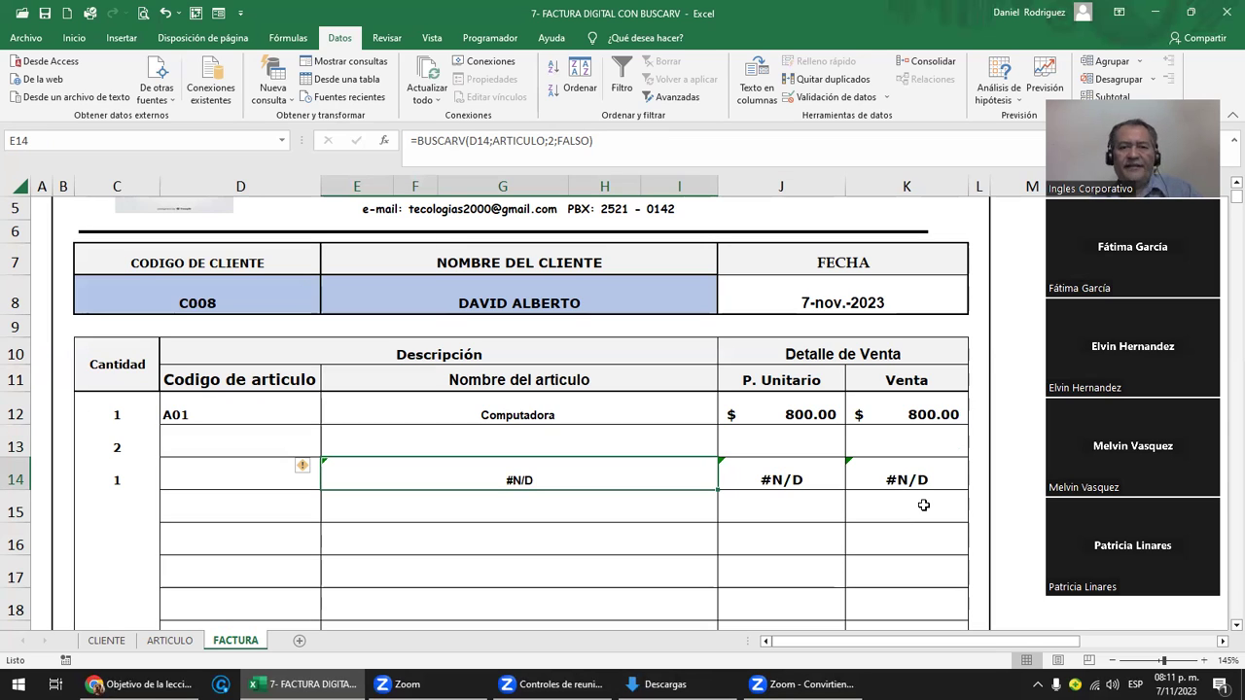
key(ctrl+z)
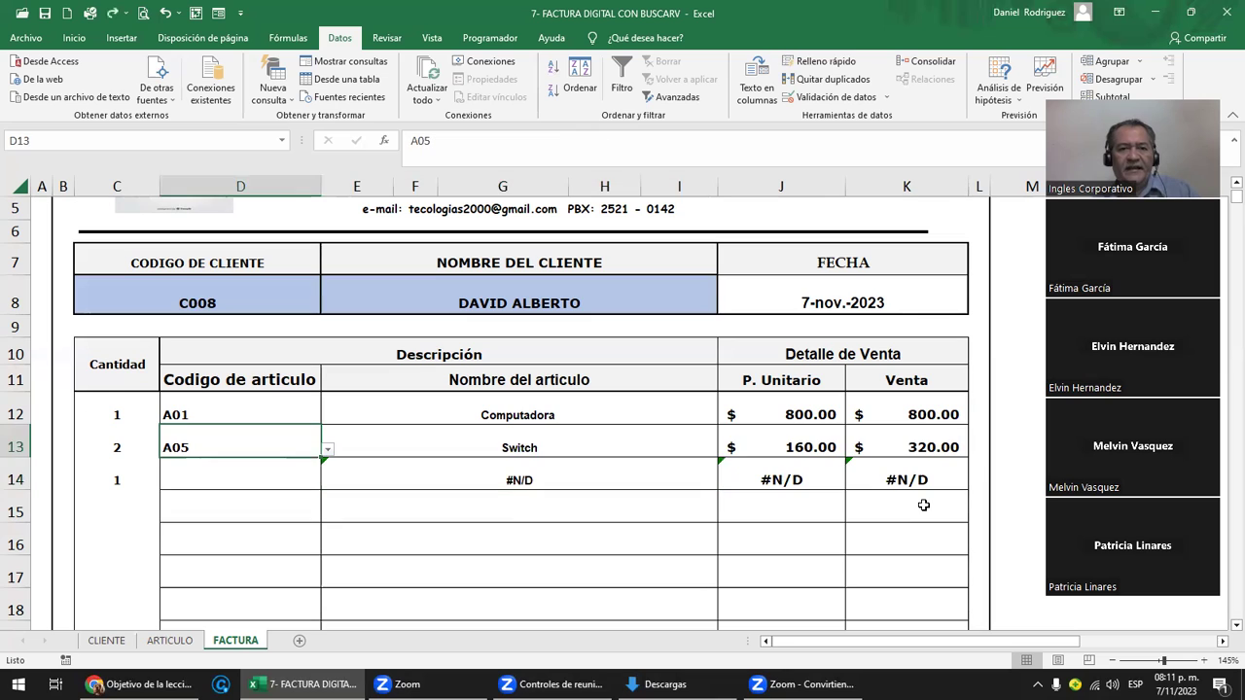
key(ctrl+y)
key(ctrl+y)
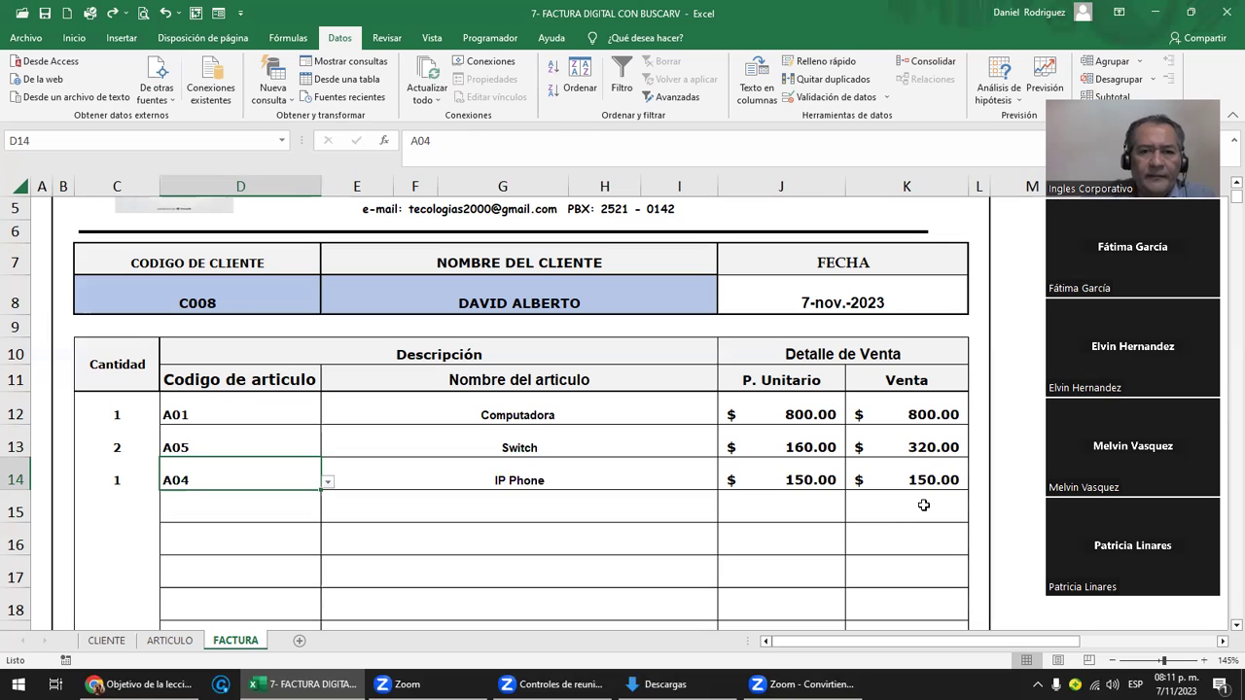
- Clear client code C008, inspect E8's CLIENTES lookup, restore C008, and close the workbook
click(275, 303)
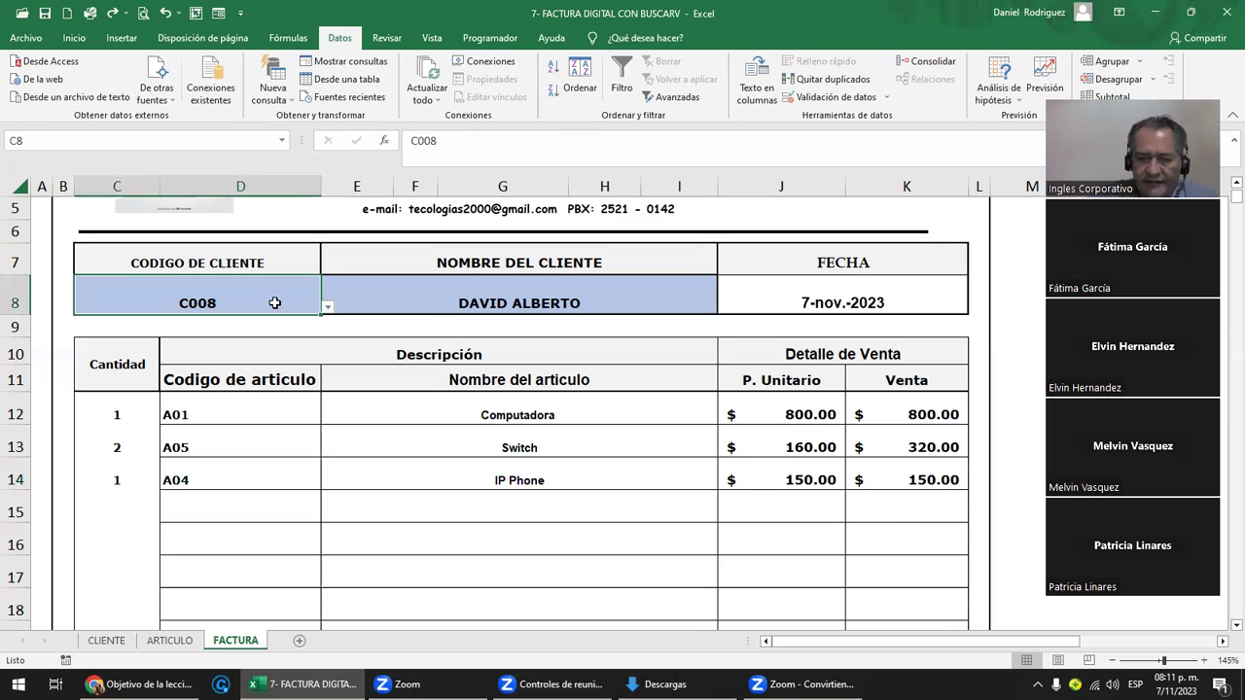
key(Delete)
key(Right)
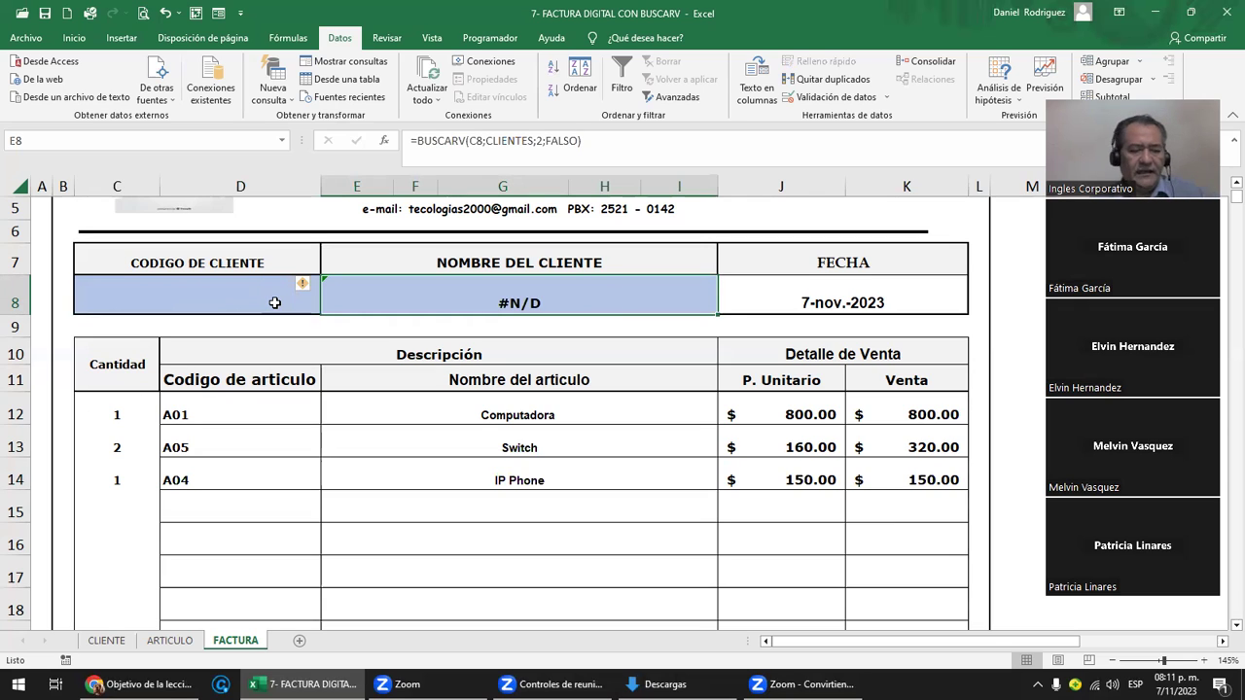
key(F2)
key(Left)
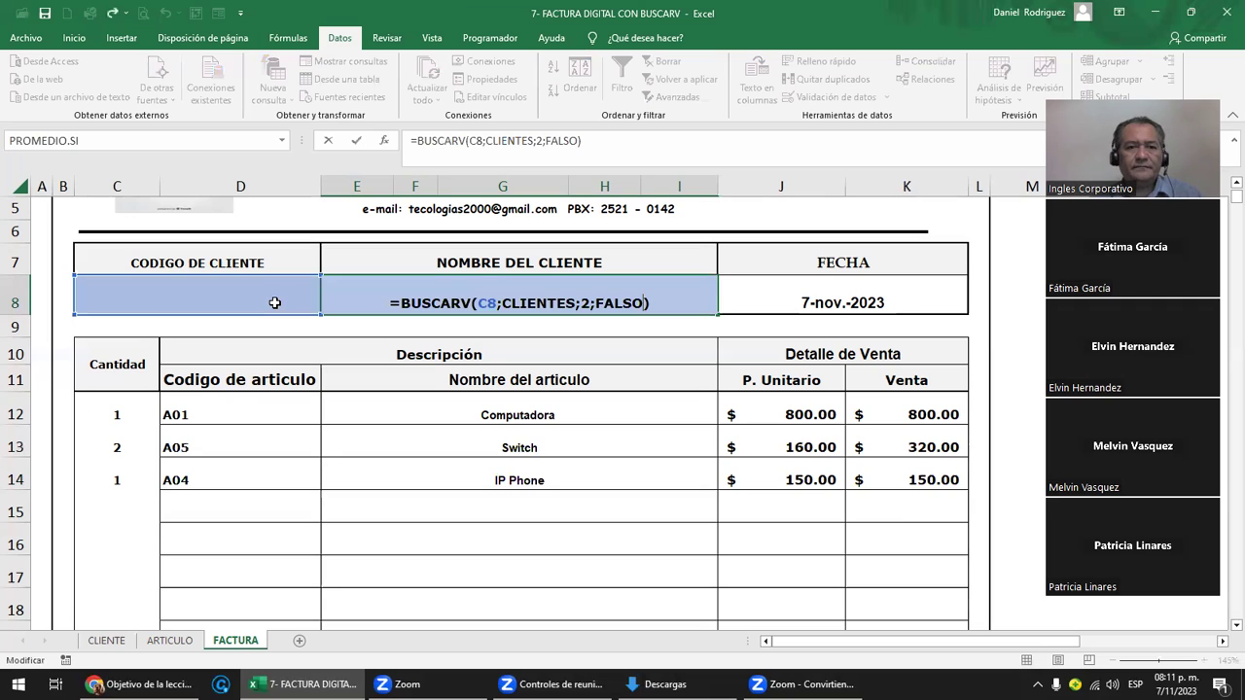
key(Left)
key(Left)
key(Left)
key(Escape)
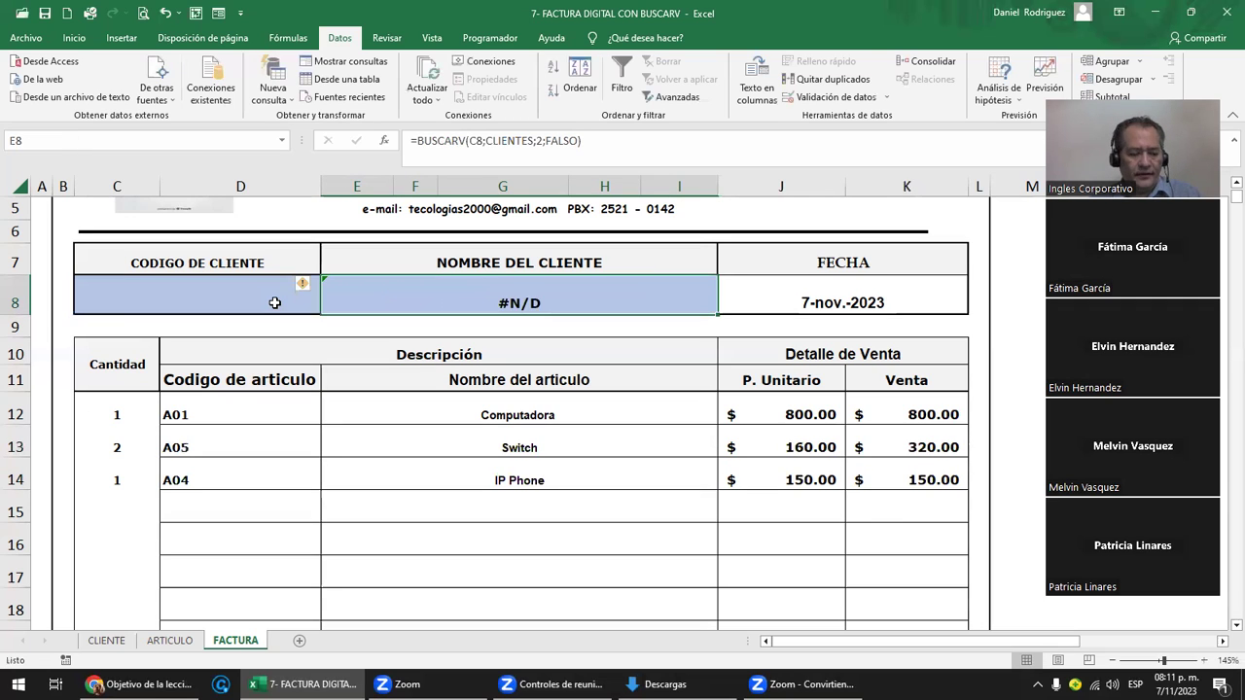
key(ctrl+z)
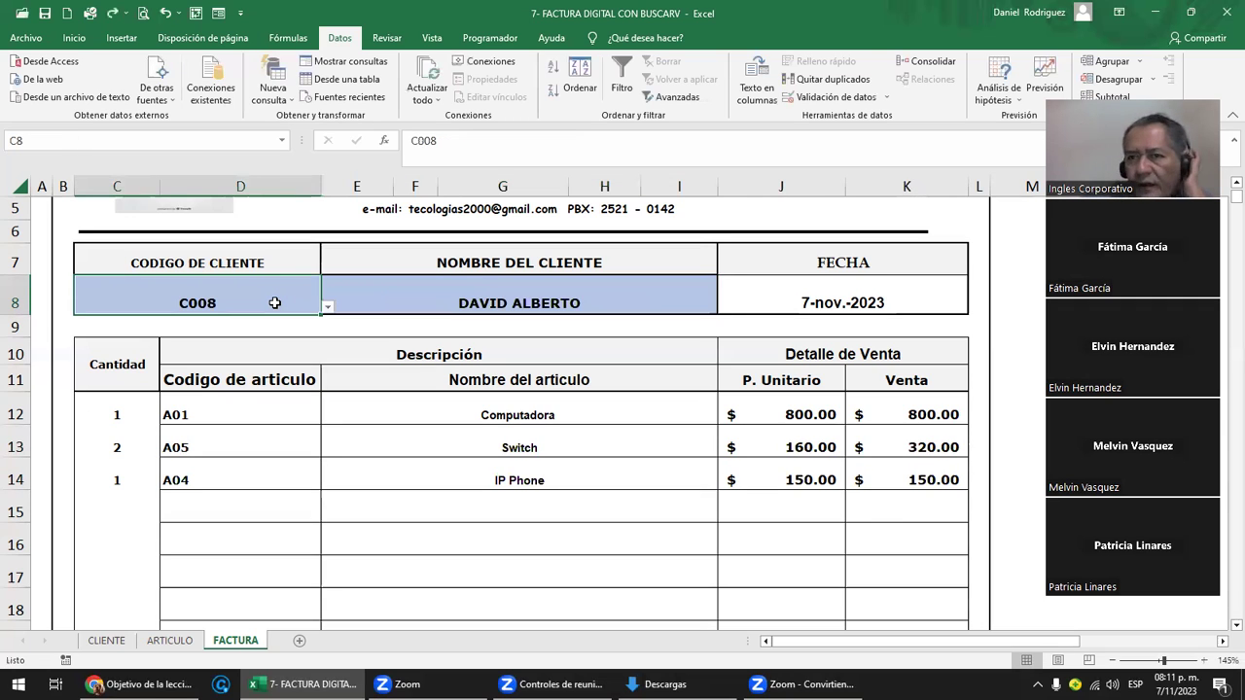
click(1224, 17)
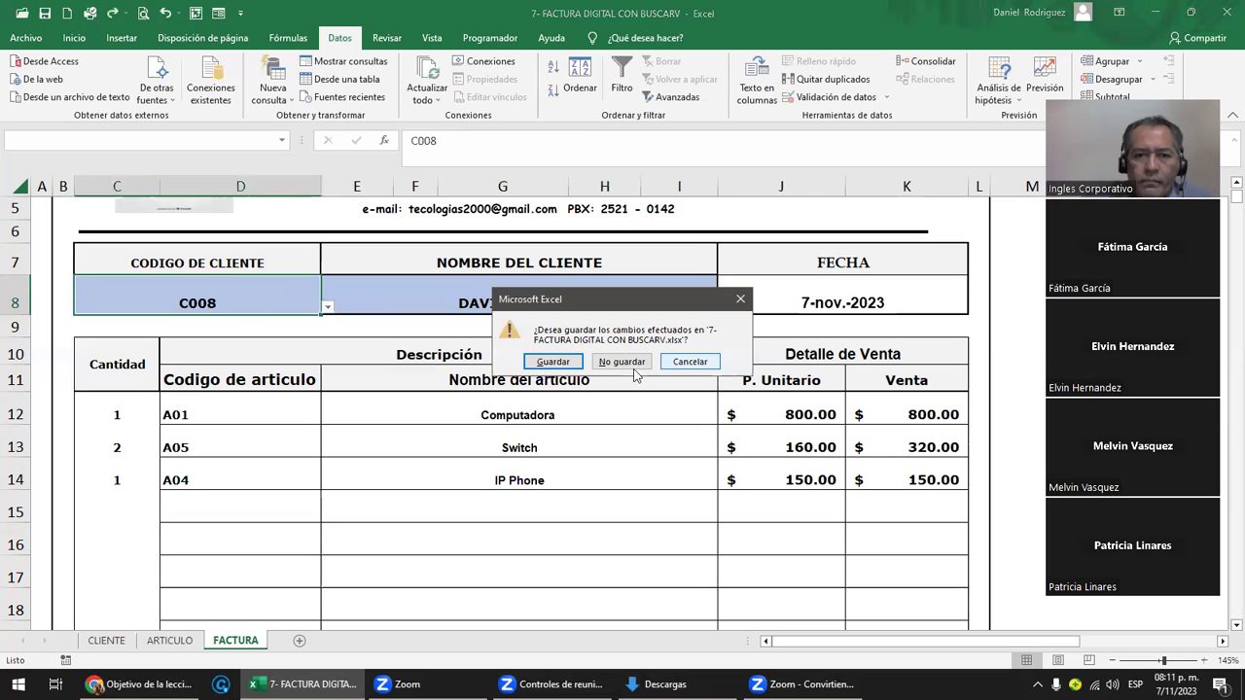
- Close without saving and browse from Escritorio into the INGLES CORPORATIVO folder
click(621, 362)
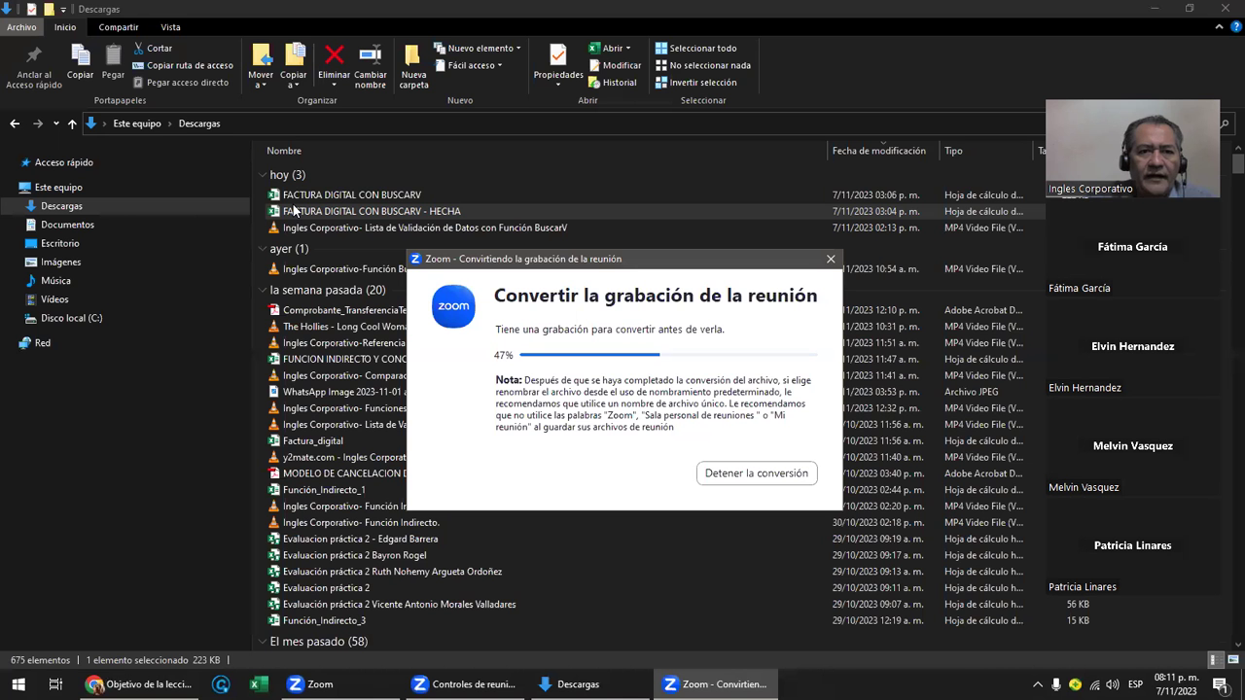
mouse_move(61, 206)
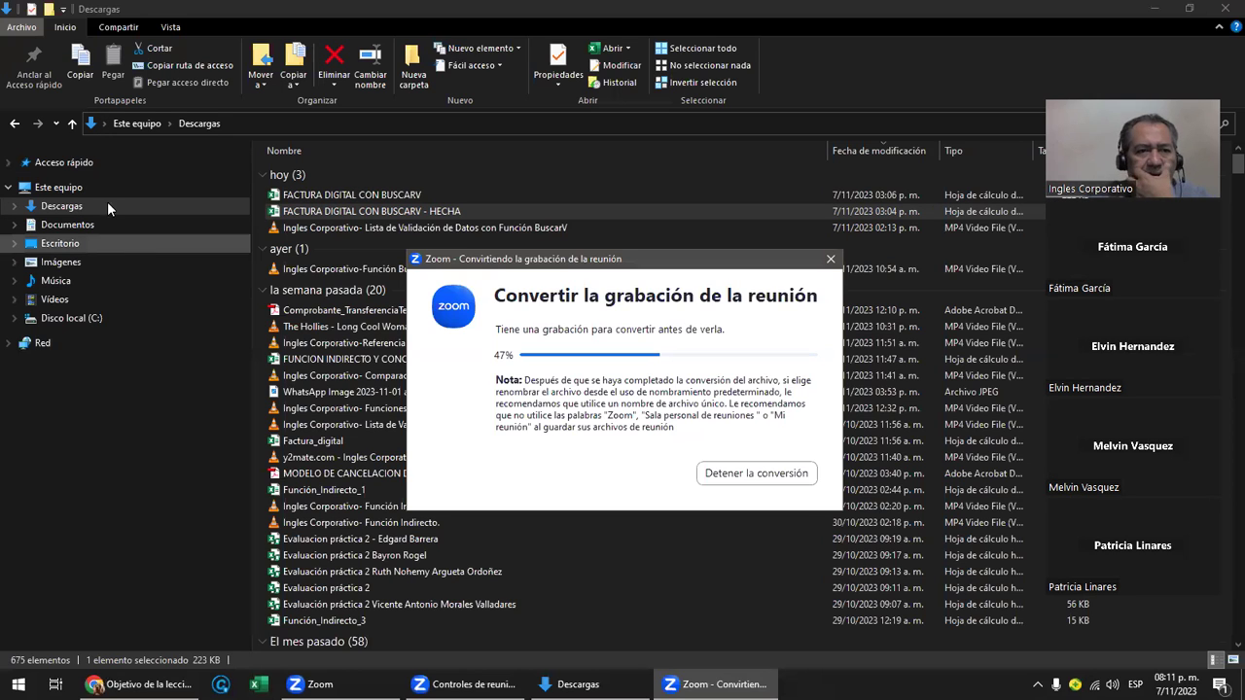
click(16, 126)
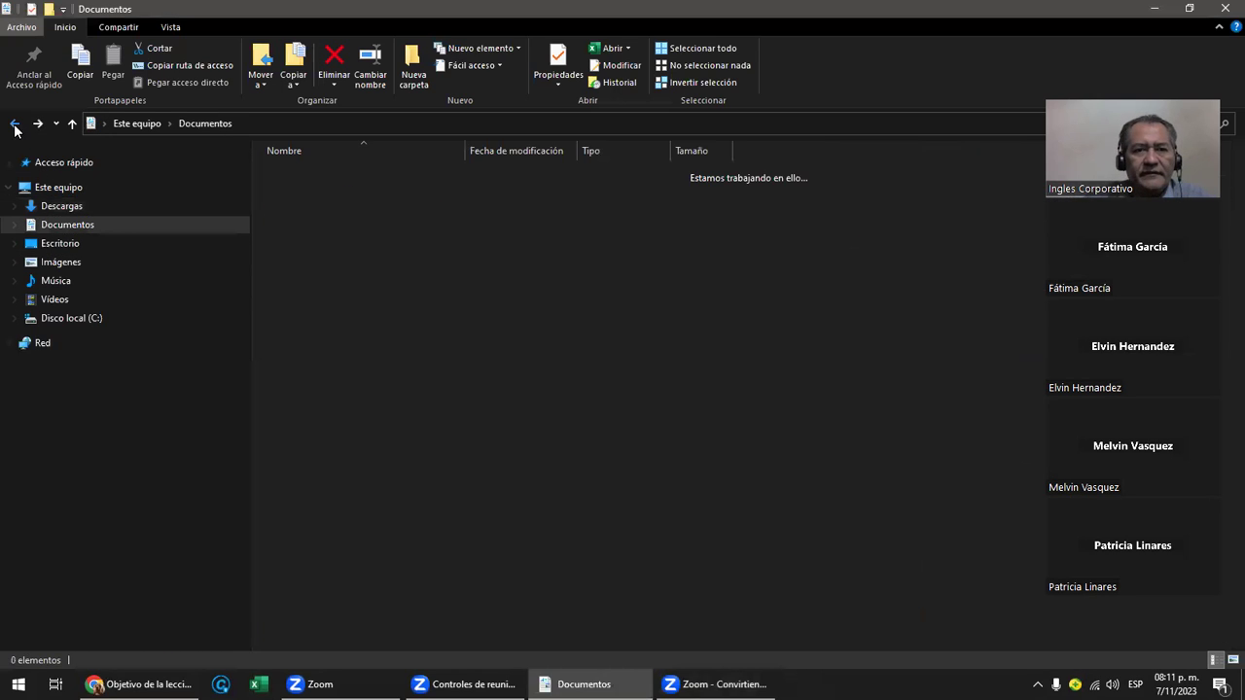
click(69, 244)
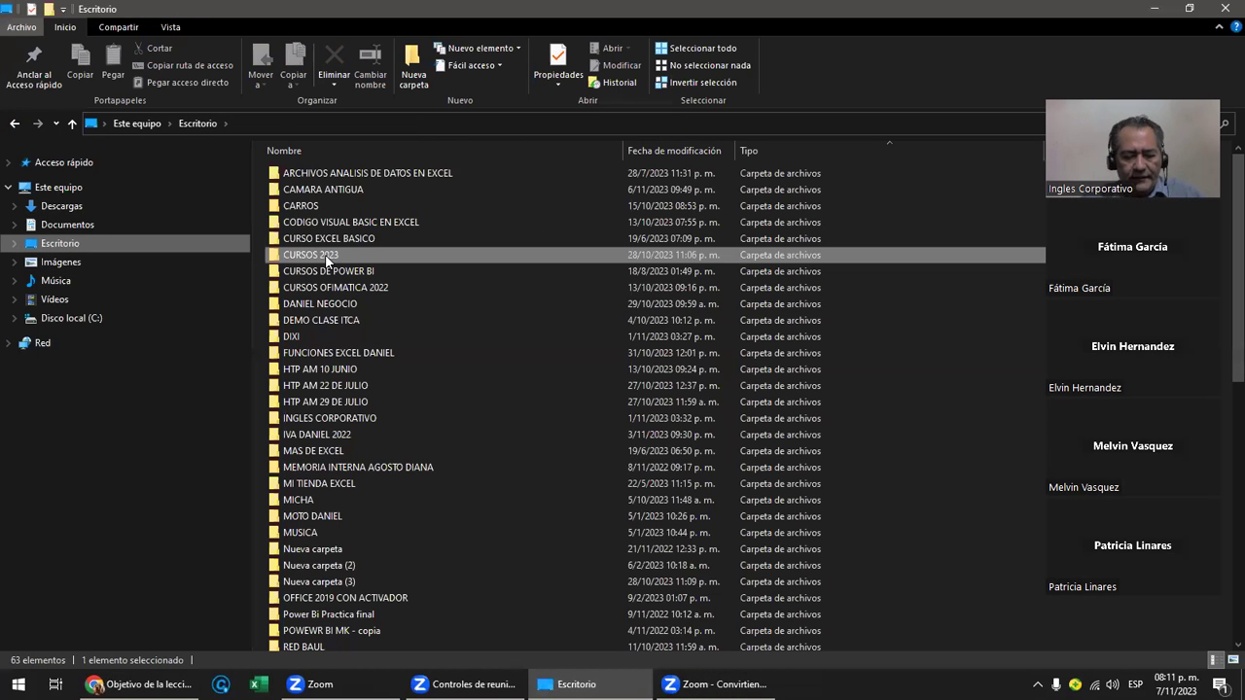
key(i)
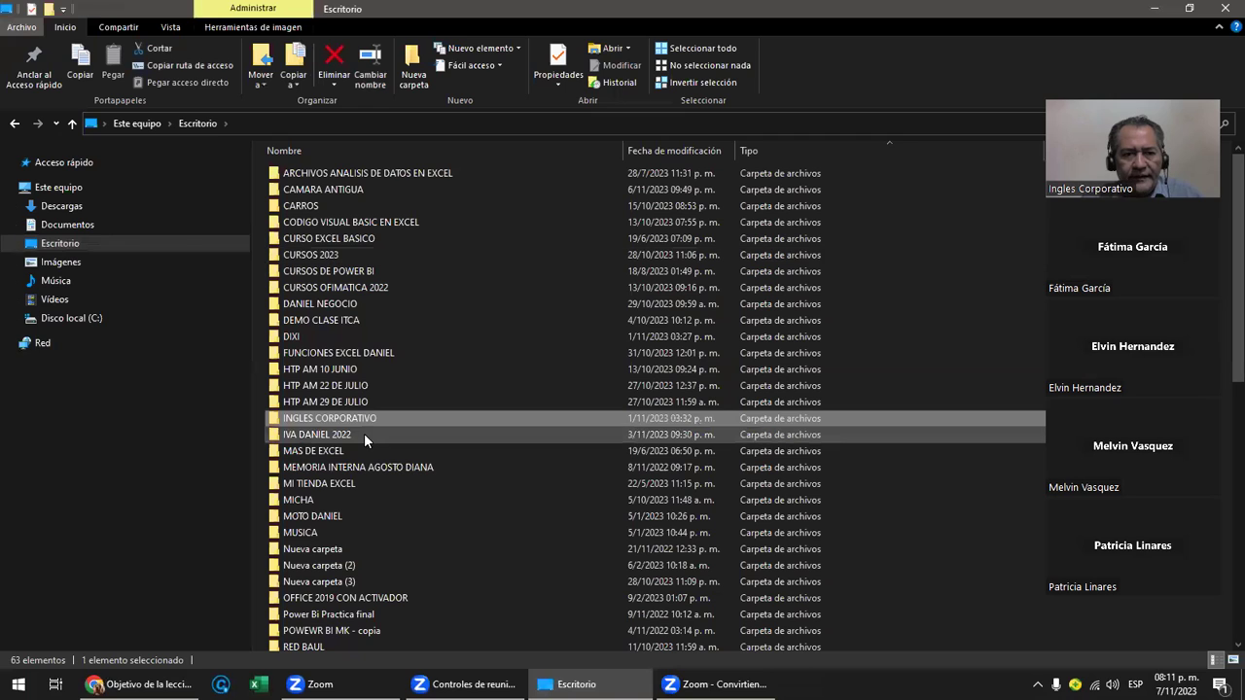
double_click(369, 419)
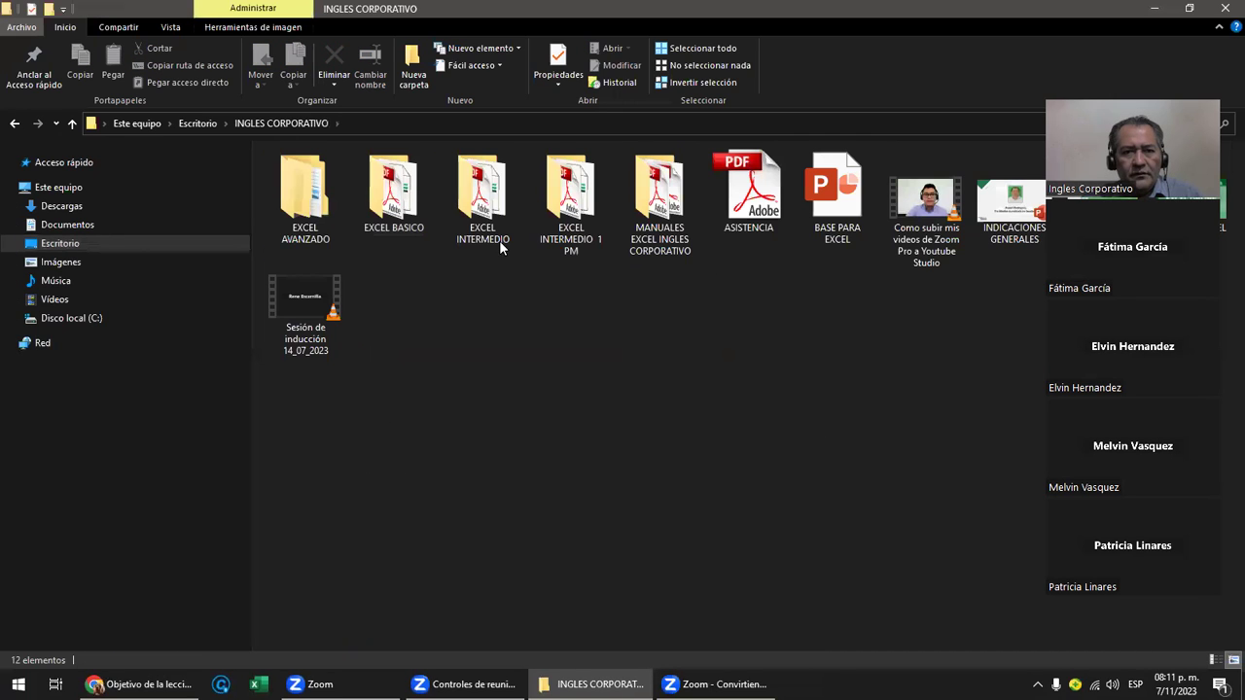
- Open EXCEL AVANZADO and then its EXCEL AVANZADO 7 PM subfolder
click(314, 191)
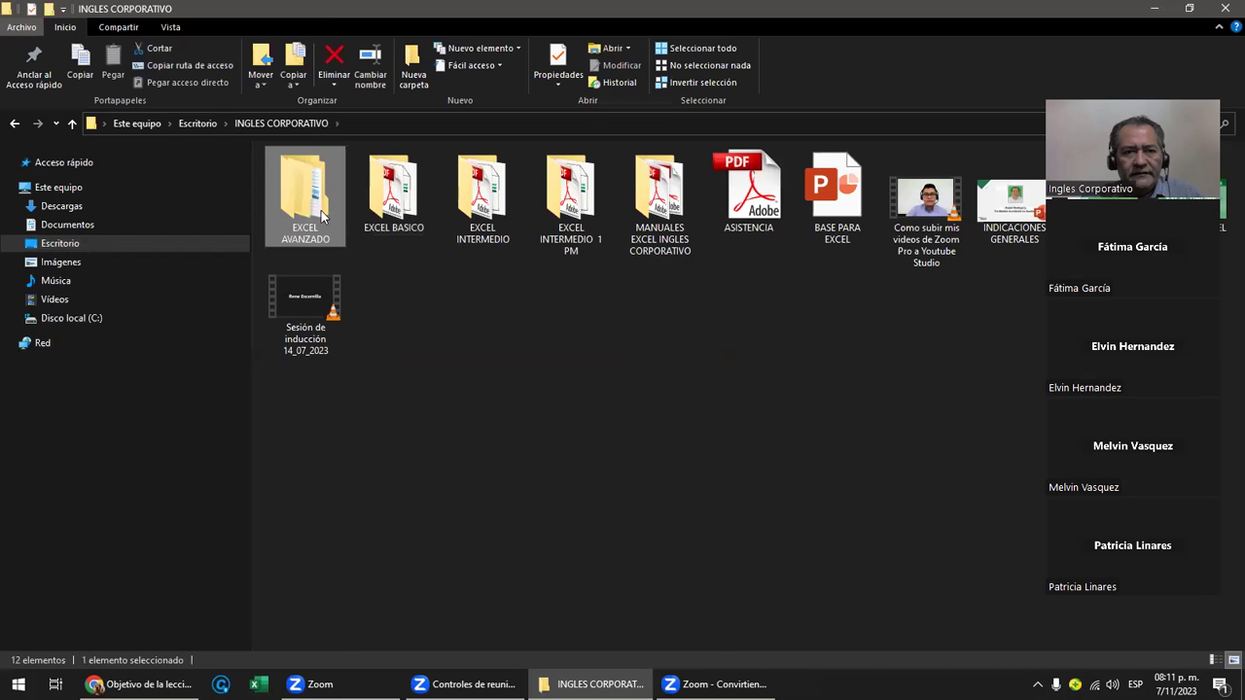
double_click(327, 198)
click(325, 191)
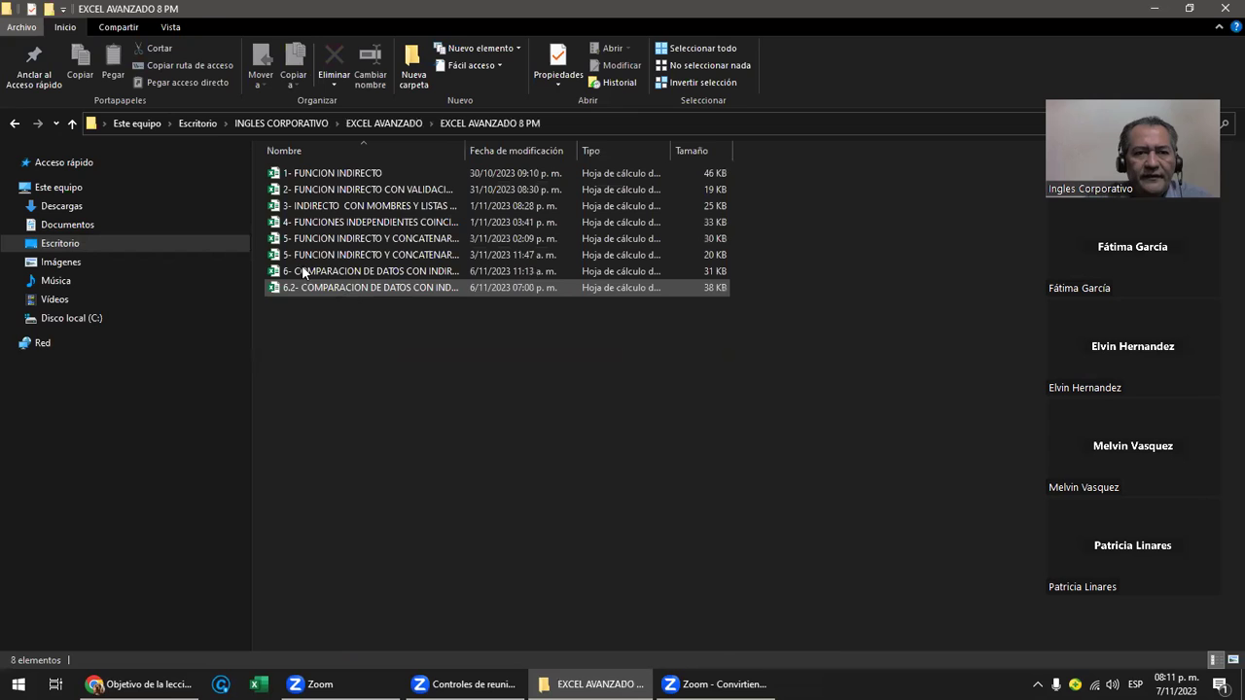
click(72, 124)
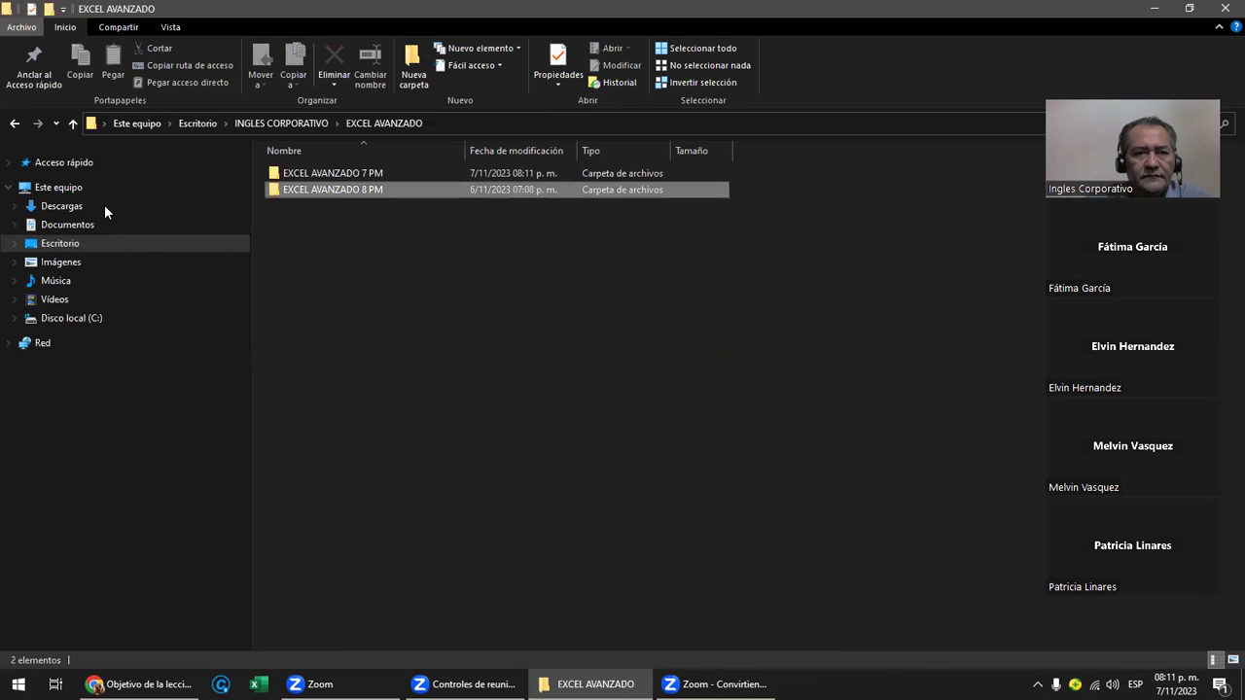
click(288, 190)
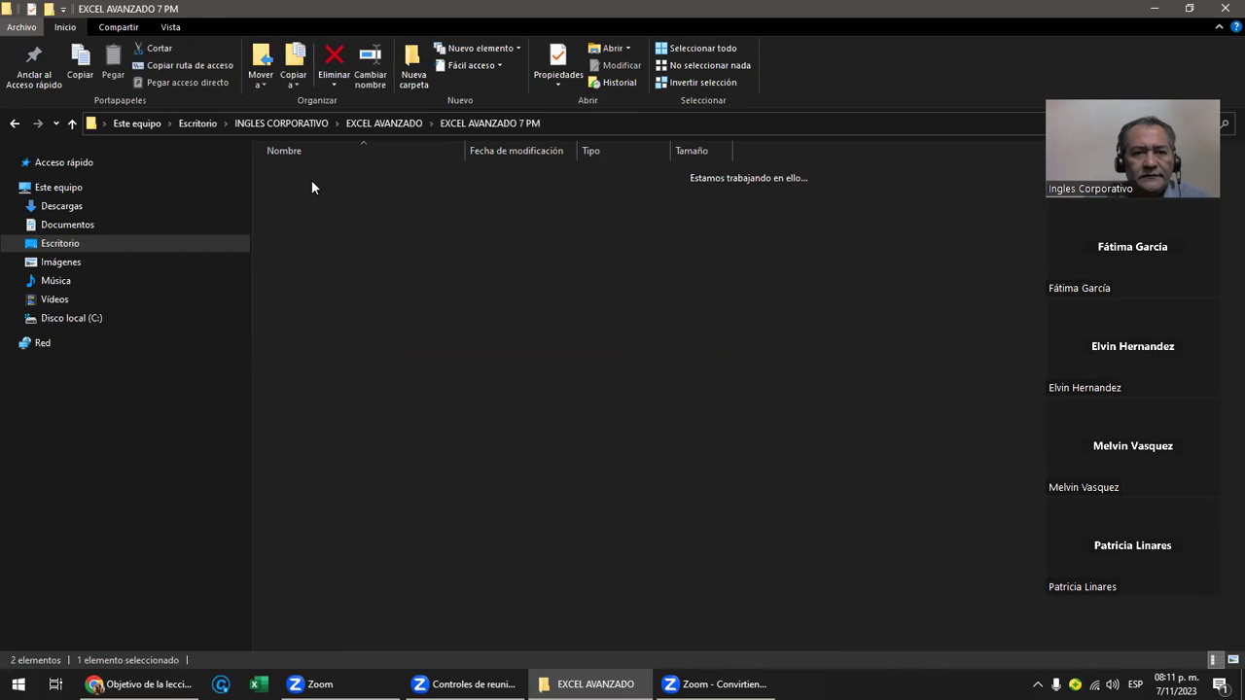
click(338, 321)
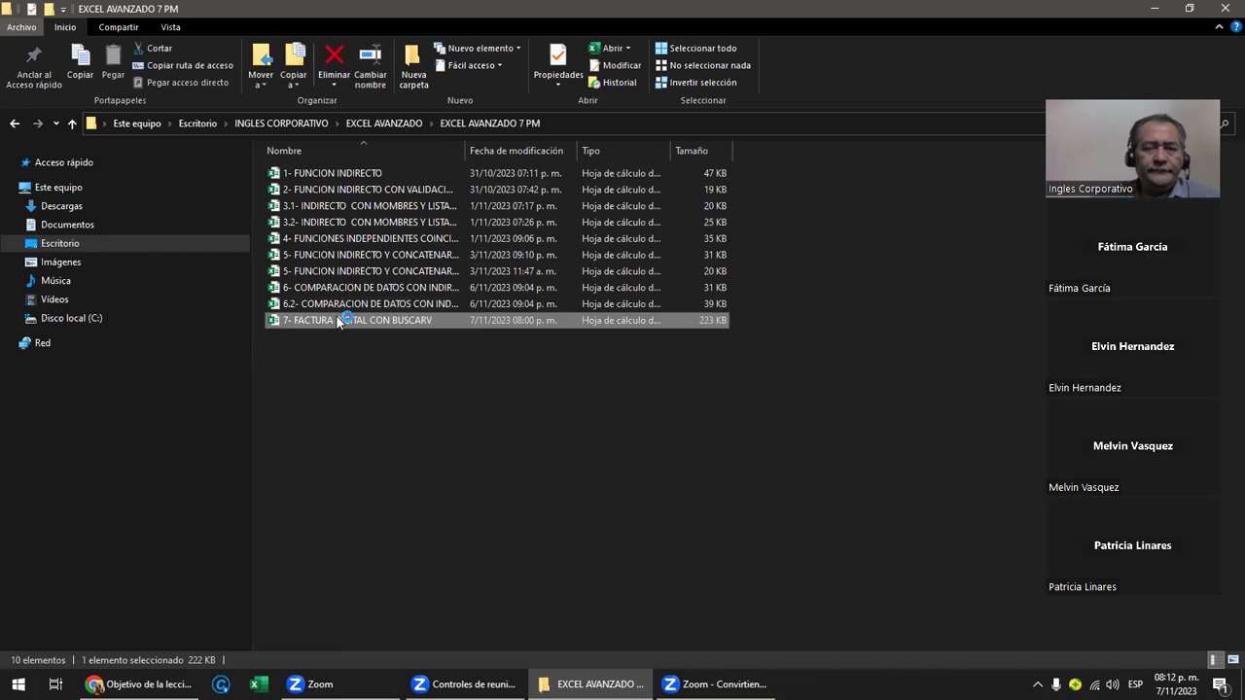
- Reopen 7- FACTURA DIGITAL CON BUSCARV and check its defined range names
double_click(337, 321)
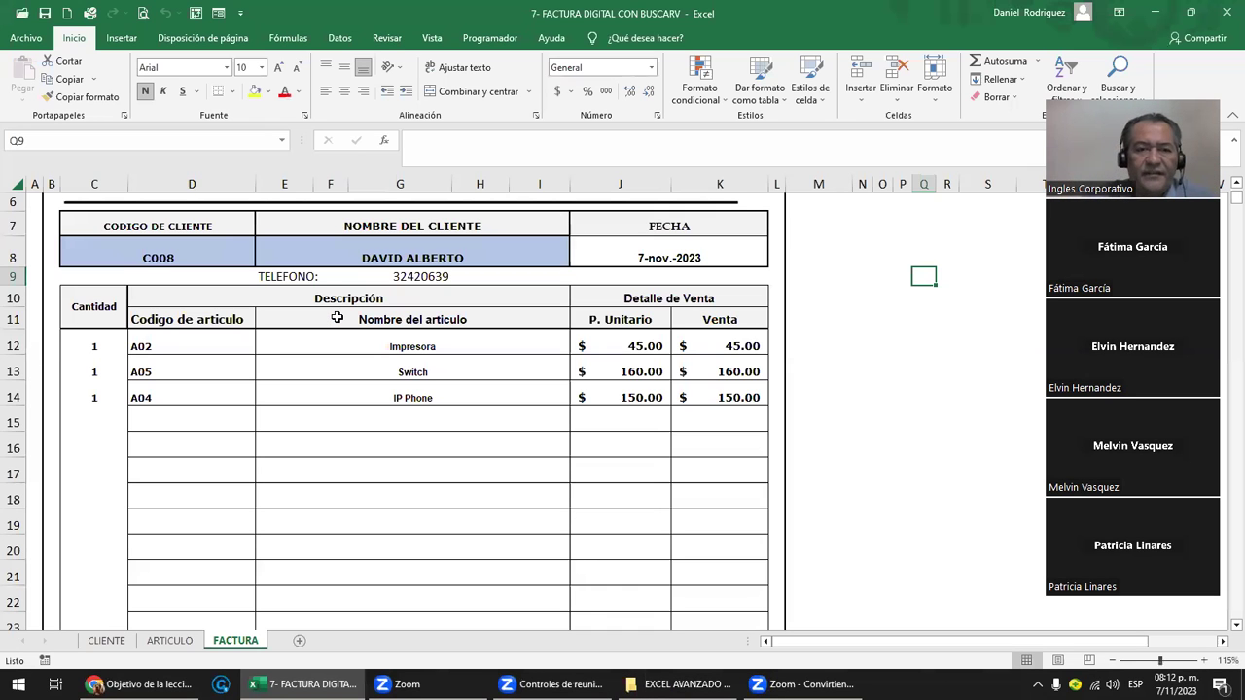
click(282, 142)
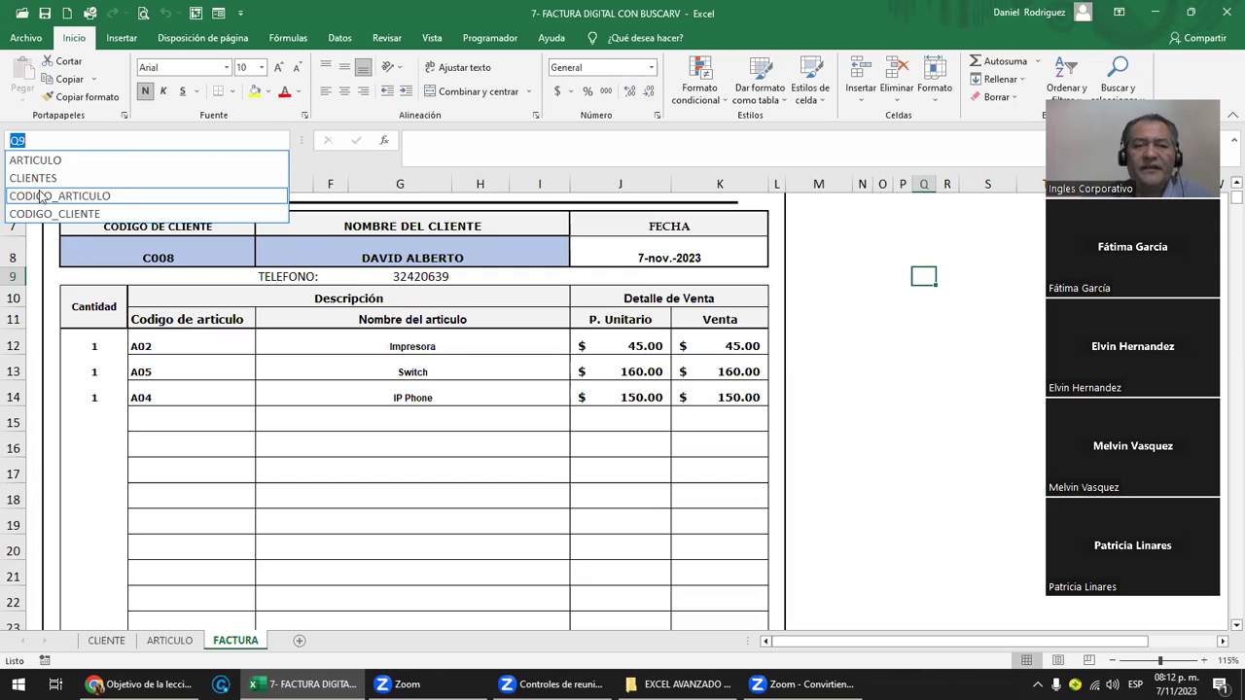
click(191, 358)
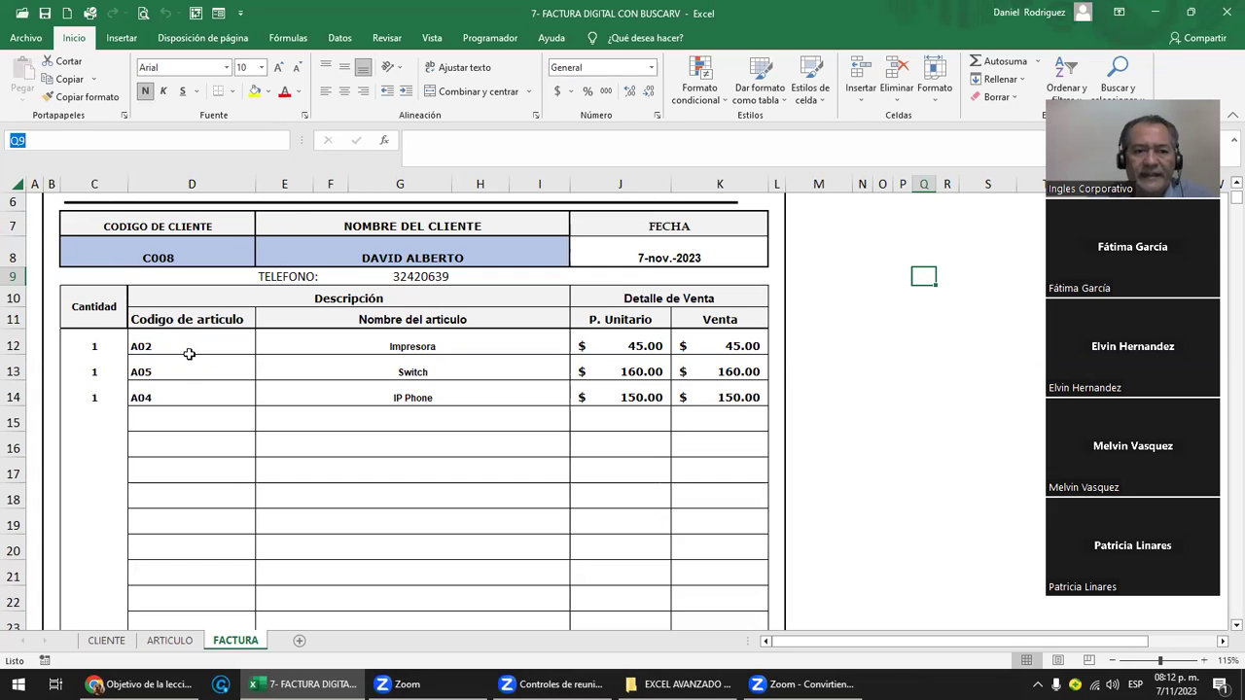
- Clear item names and unit prices in rows 12–14, check K12's Venta formula, select the TELEFONO row
drag(389, 345, 643, 386)
key(Delete)
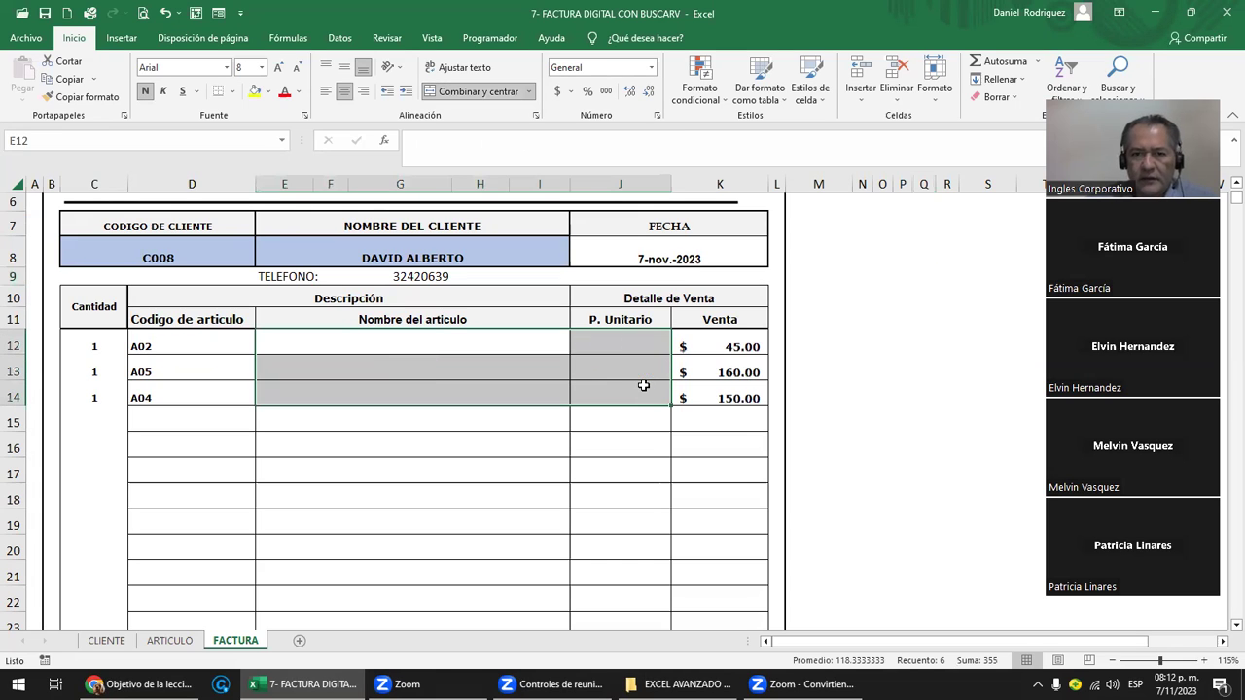
click(735, 341)
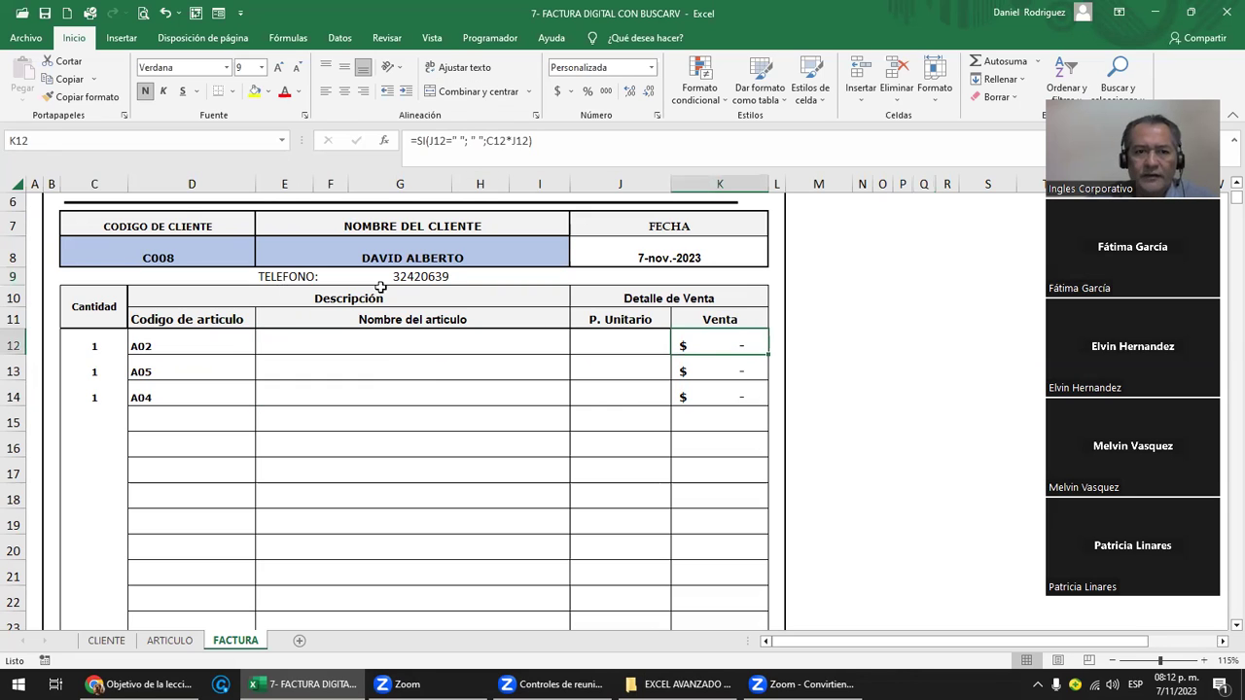
drag(282, 276, 431, 277)
- Clear the phone label and remove the list validation from article code cells D12:D23
key(Delete)
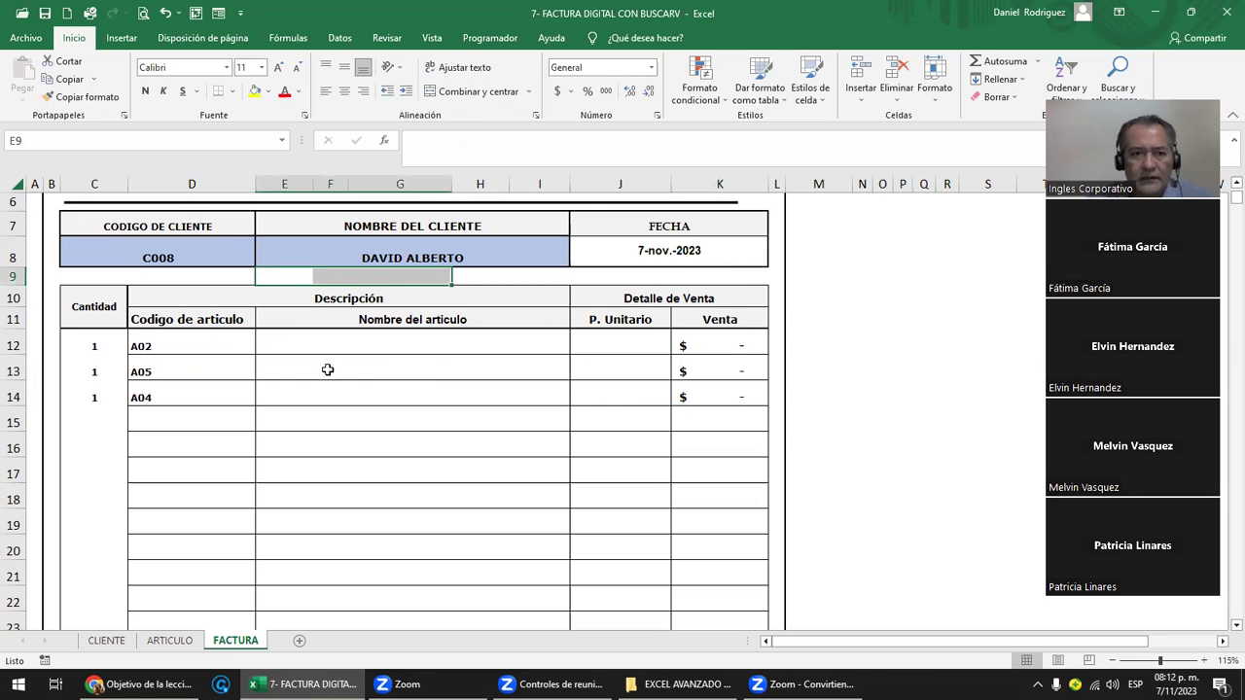
click(311, 347)
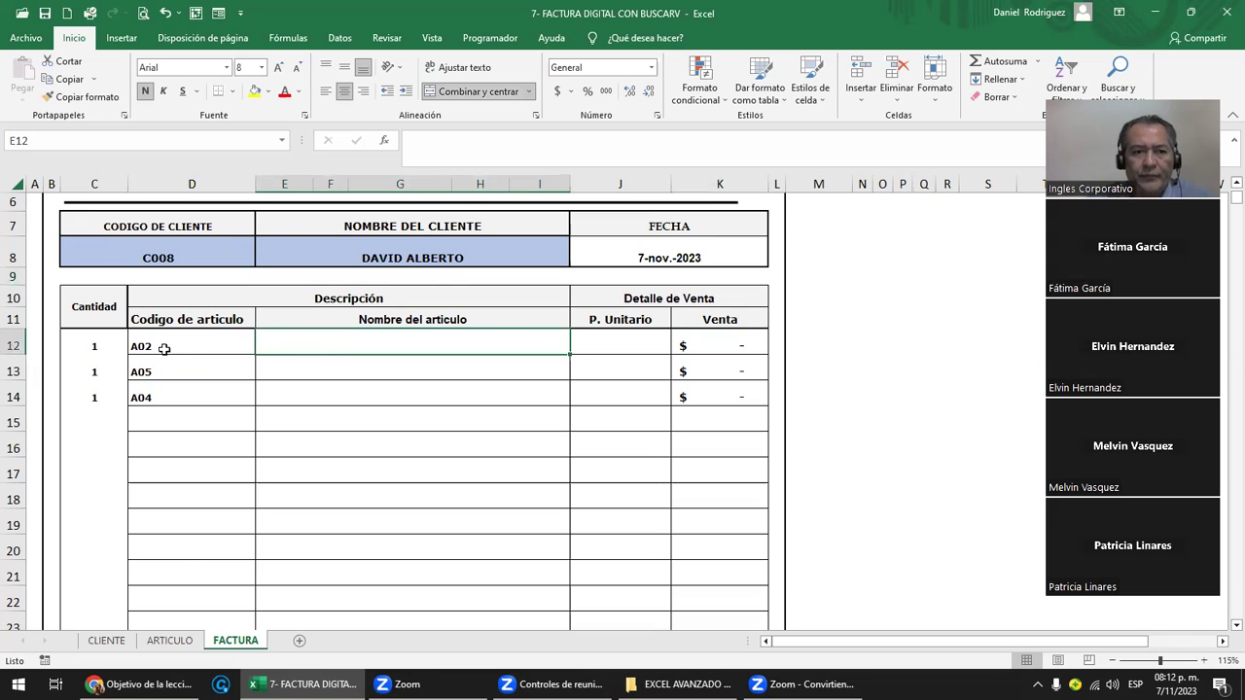
drag(165, 349, 191, 623)
scroll(335, 434, down, 1)
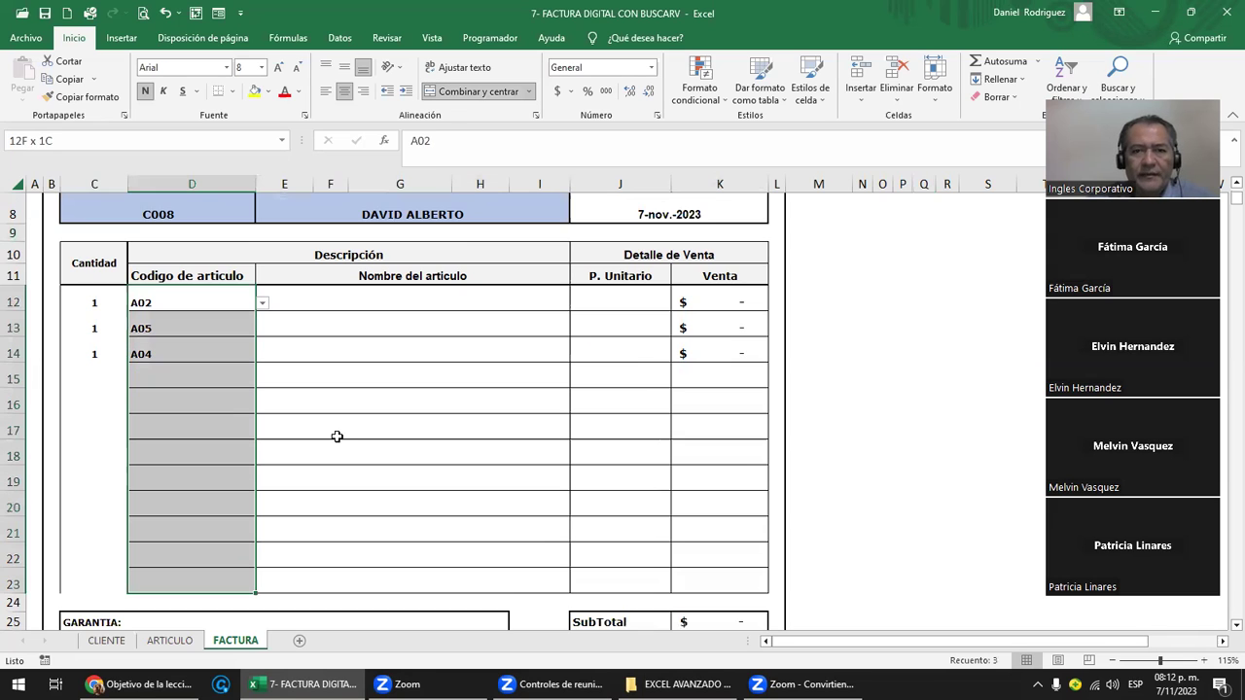
click(330, 41)
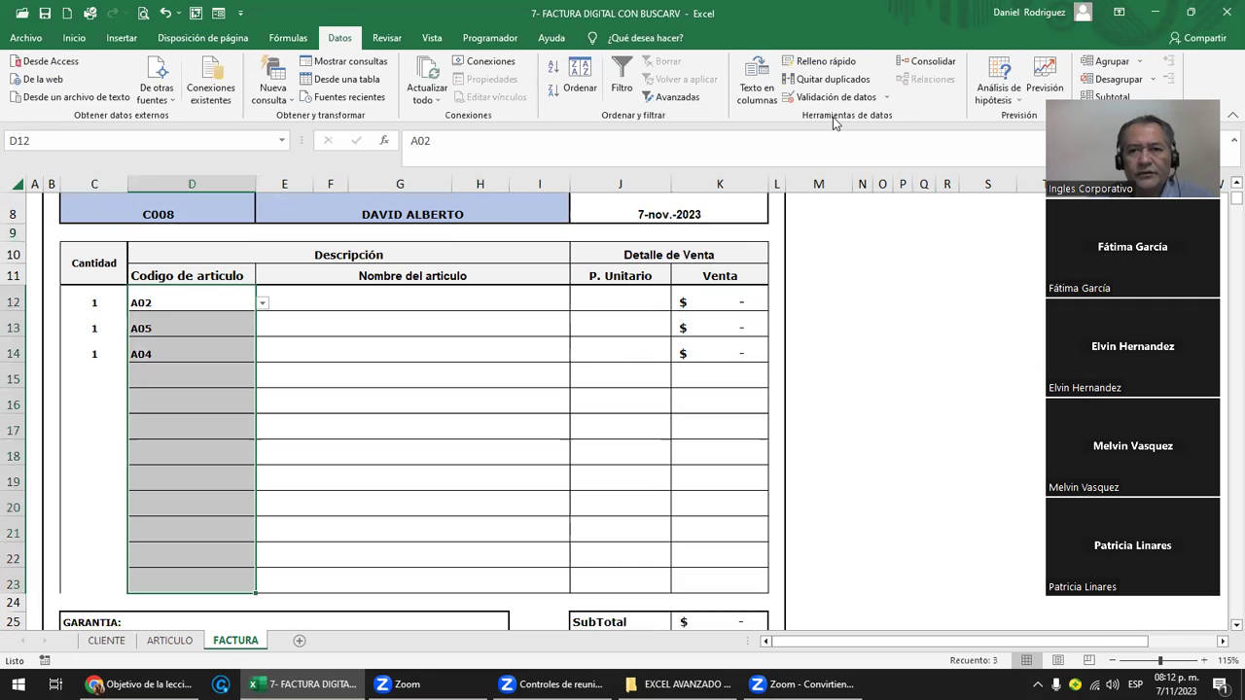
click(855, 102)
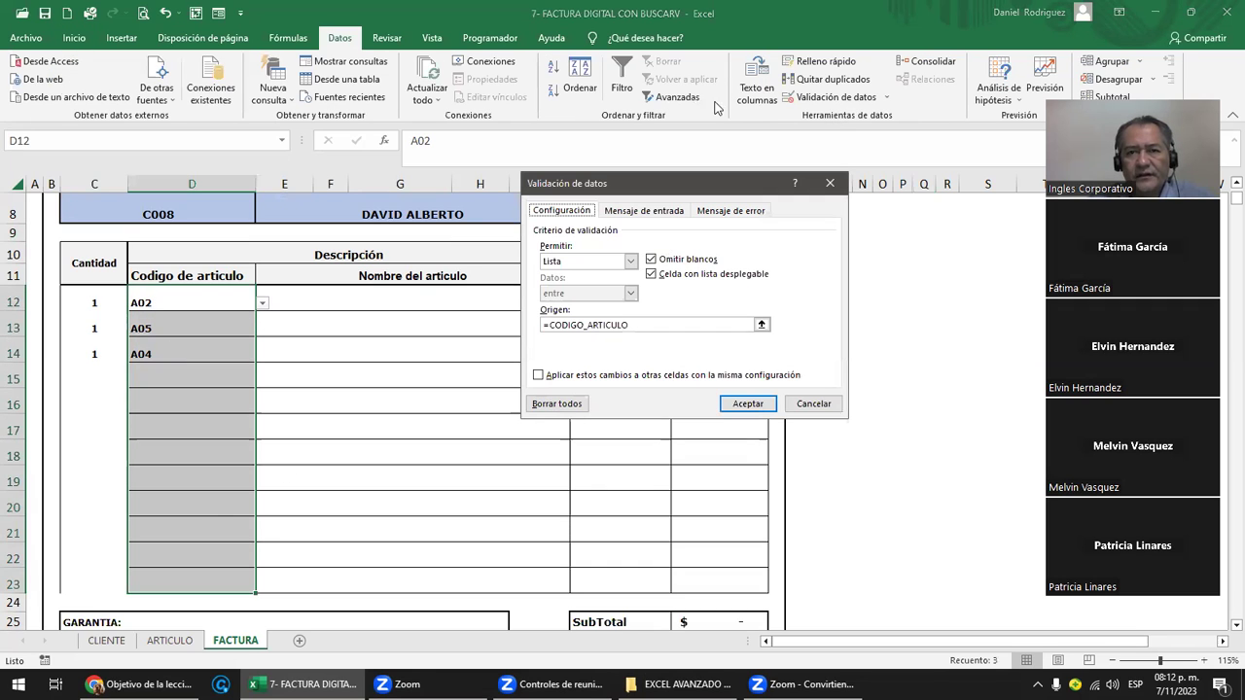
click(532, 402)
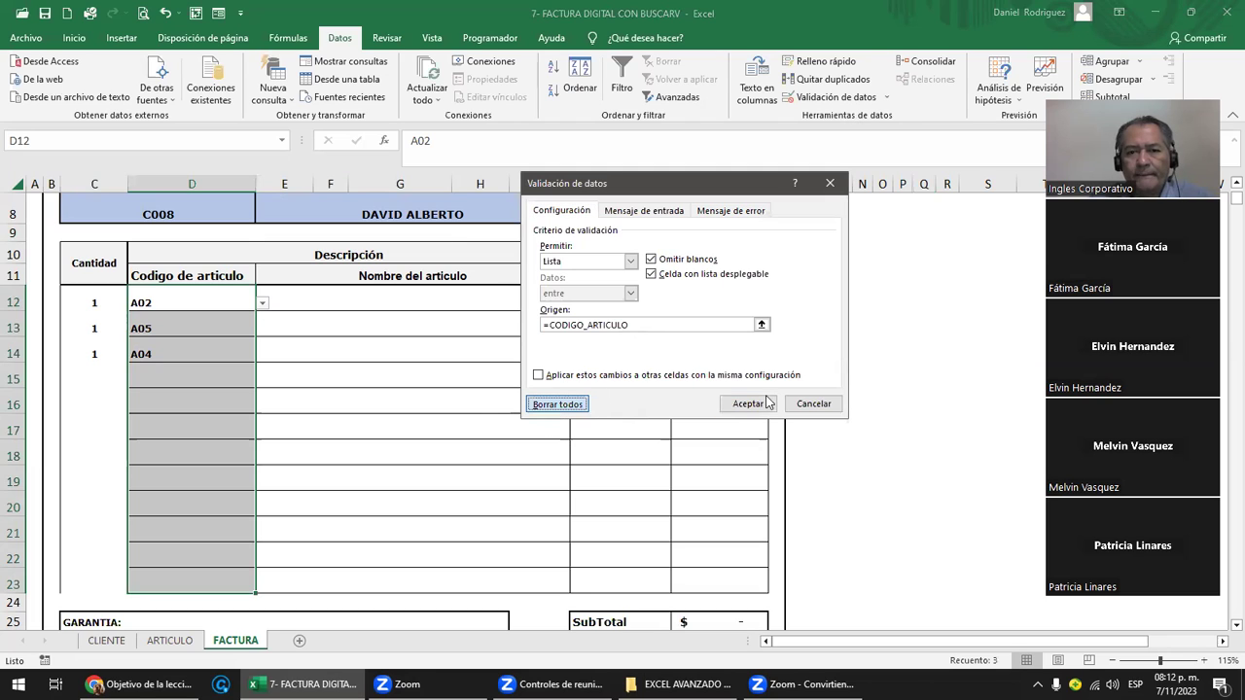
click(748, 403)
- Clear the quantities and codes in rows 13–14, leaving only 1 × A02
click(189, 346)
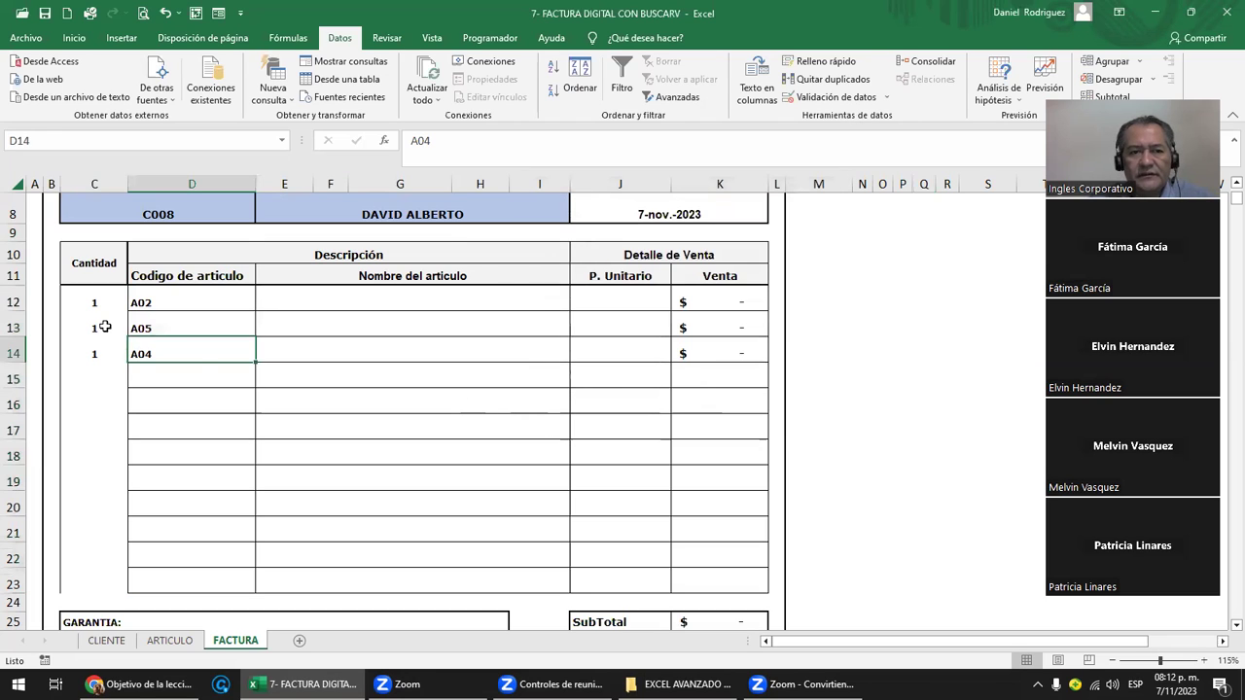
key(ctrl+z)
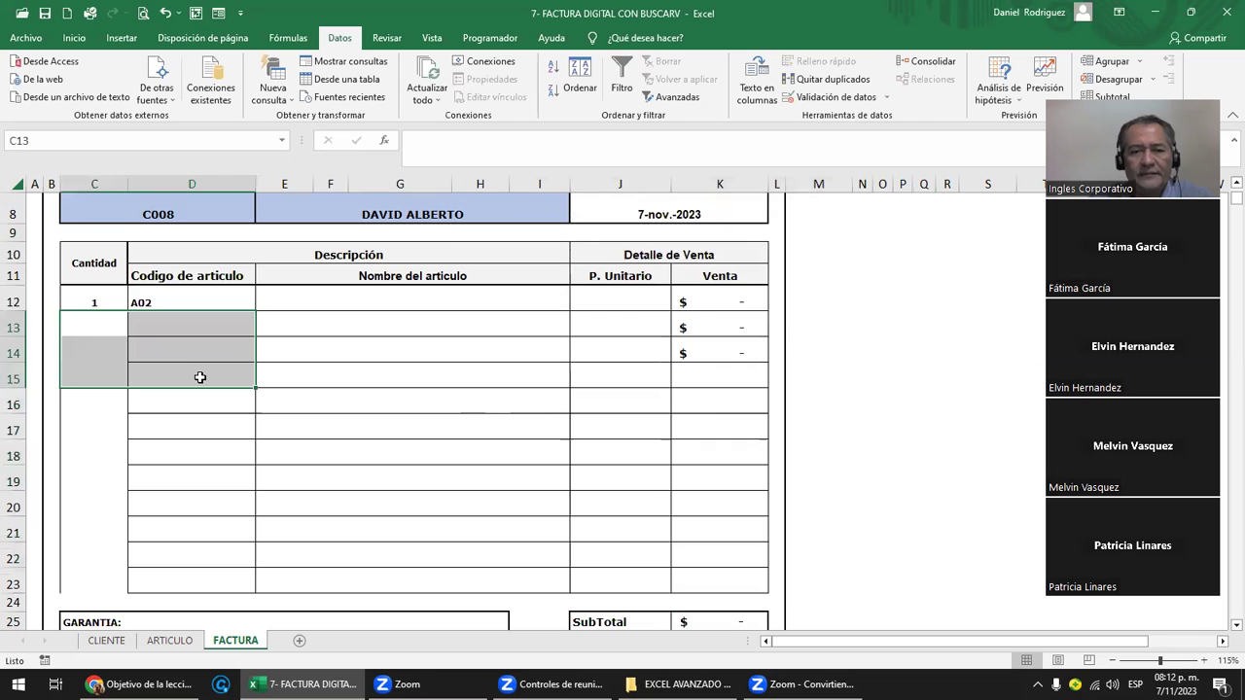
scroll(199, 377, up, 3)
- Delete the BUSCARV formula from the client name cell E8
click(365, 348)
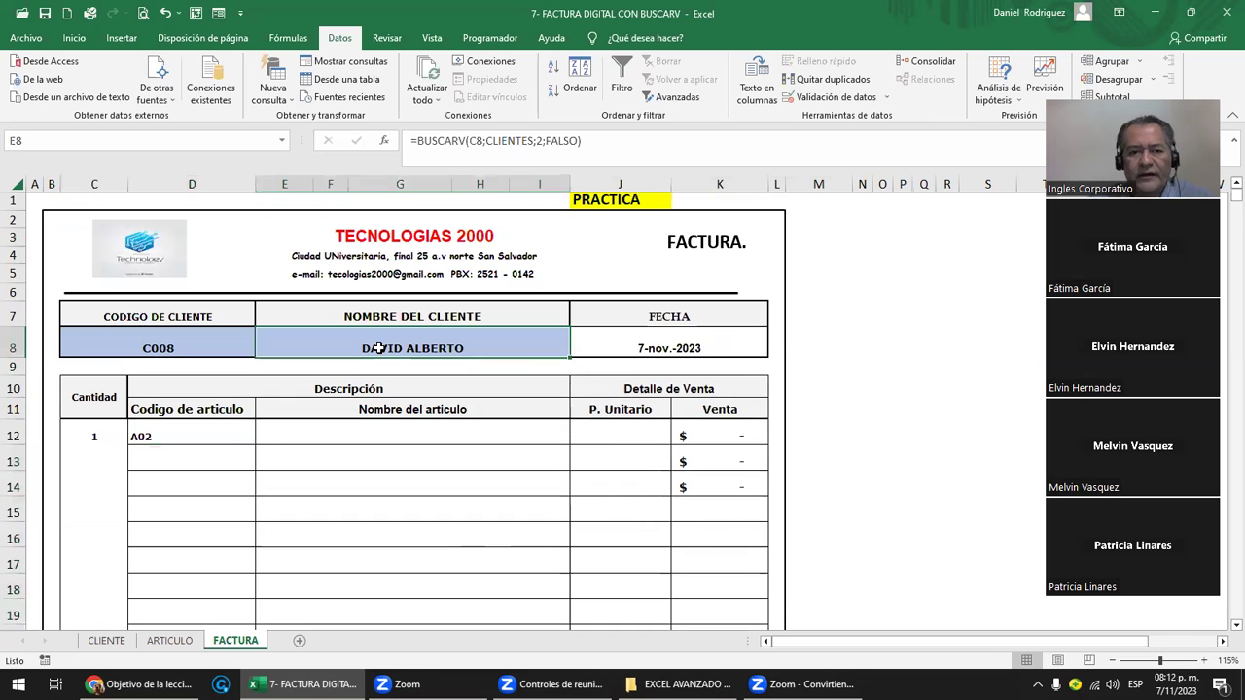
key(Delete)
key(Left)
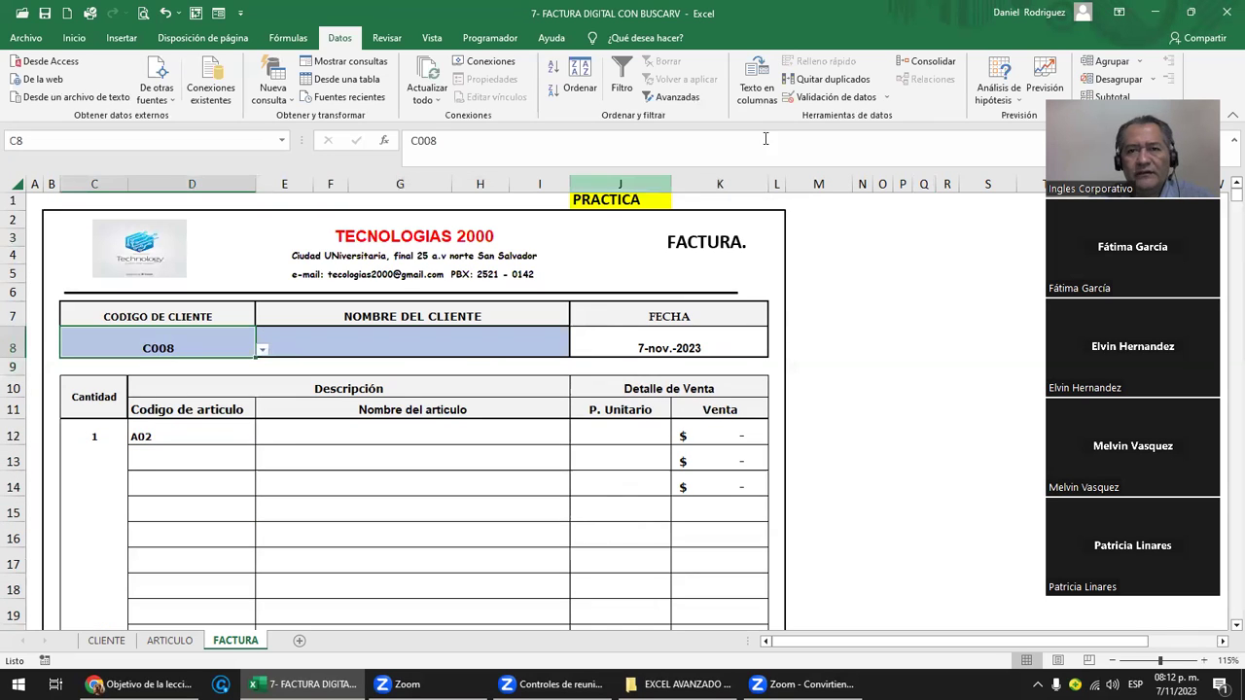
- Remove the dropdown validation from client code cell C8 and clear its value C008
click(815, 101)
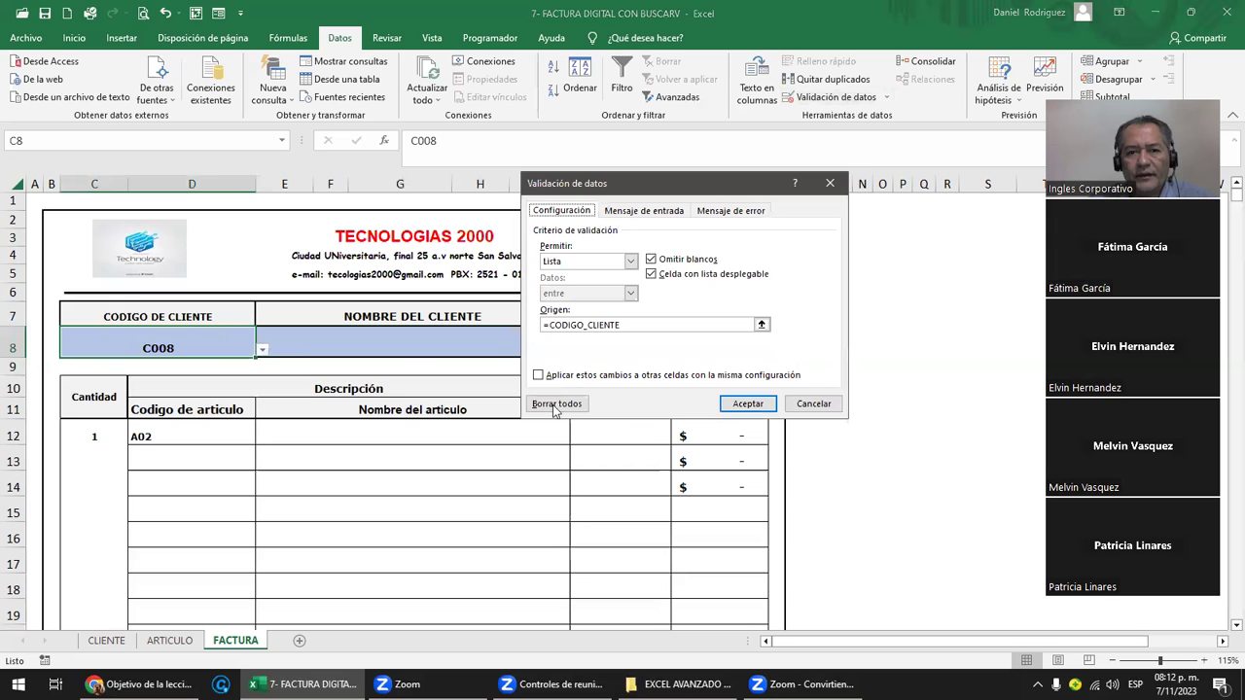
key(alt+b)
key(Return)
click(193, 366)
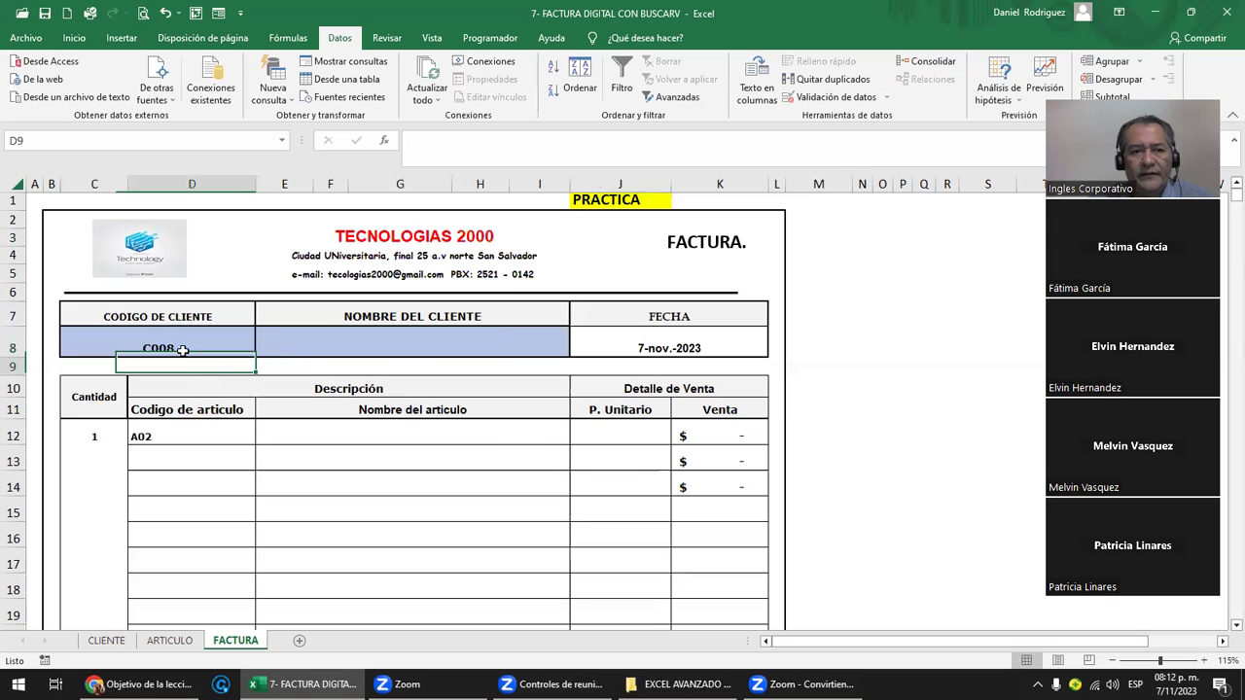
key(Up)
key(Delete)
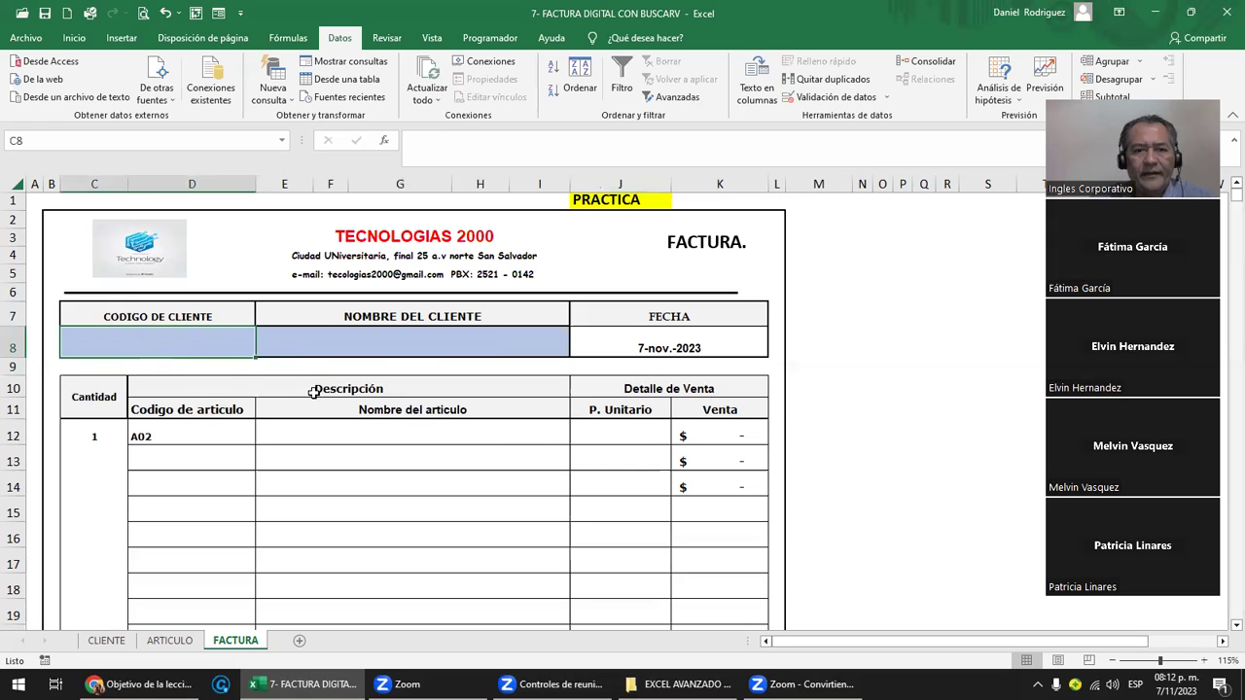
click(168, 433)
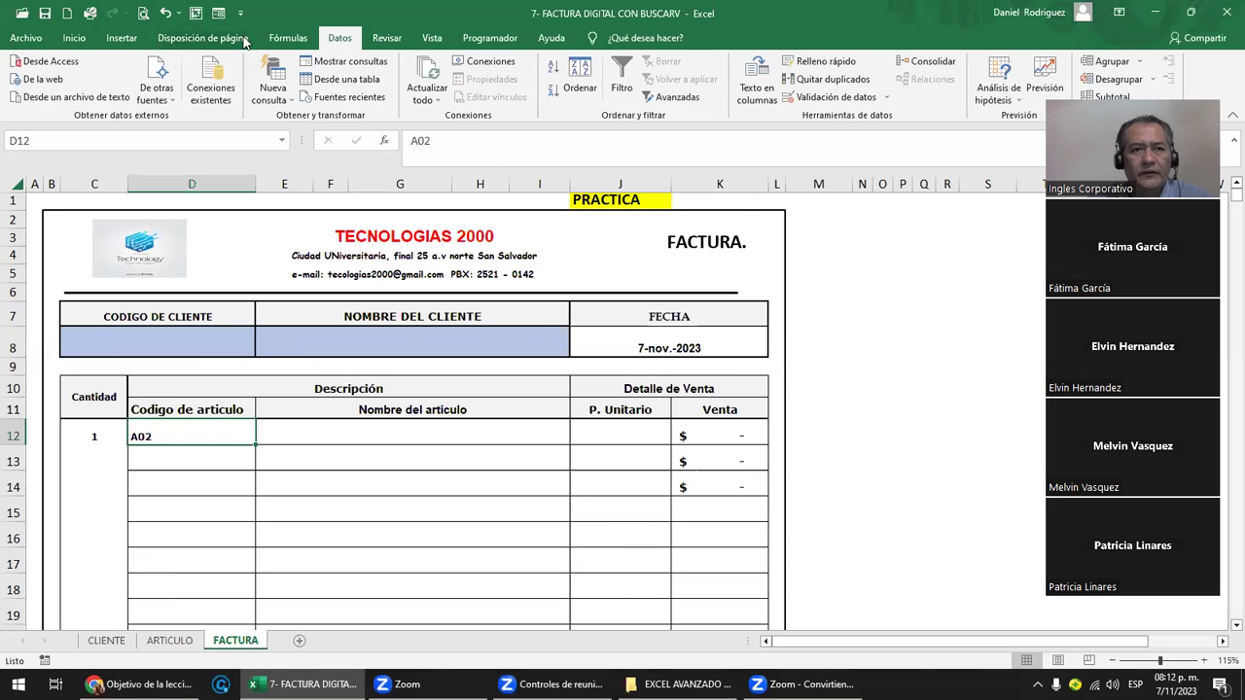
click(290, 43)
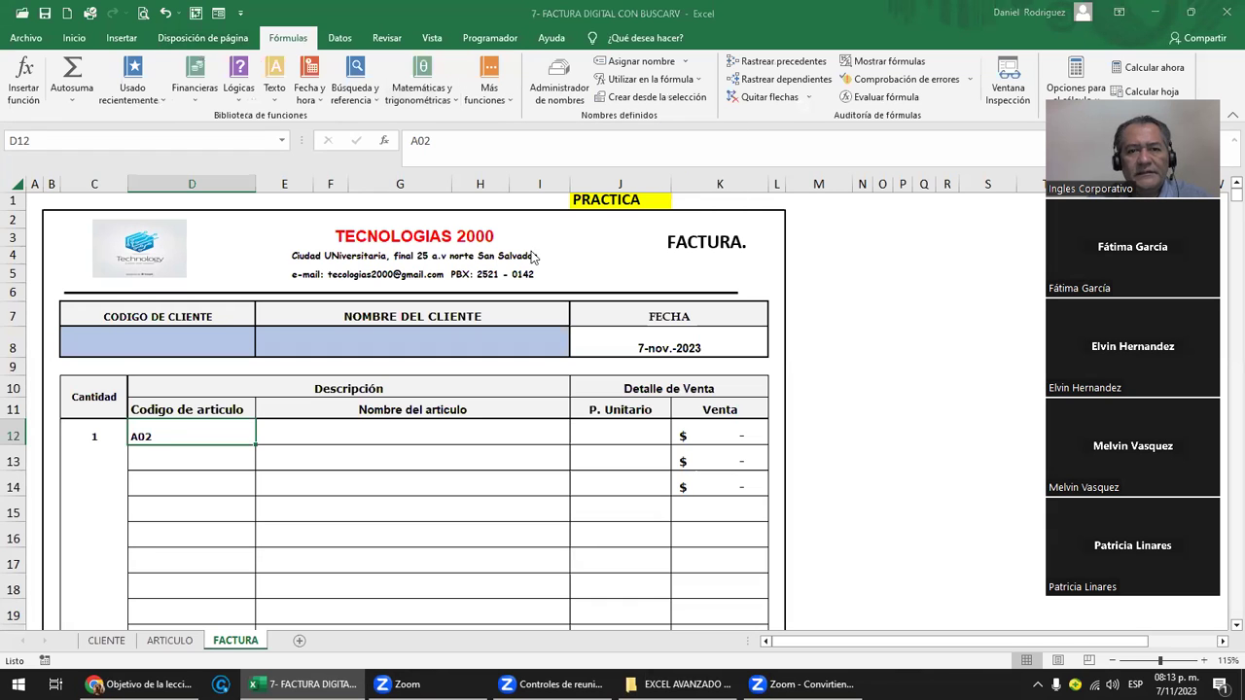
- Delete the defined names ARTICULO, CLIENTES, CODIGO_ARTICULO and CODIGO_CLIENTE in the Name Manager
key(ctrl+F3)
drag(540, 284, 489, 218)
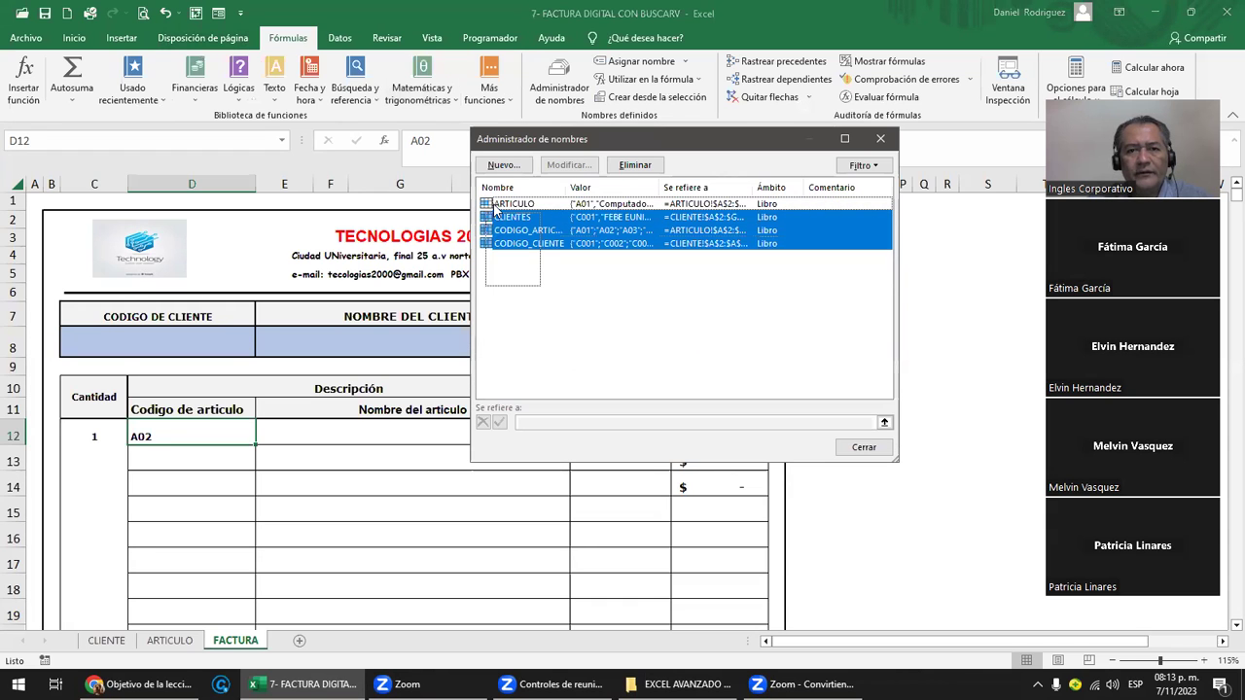
click(623, 169)
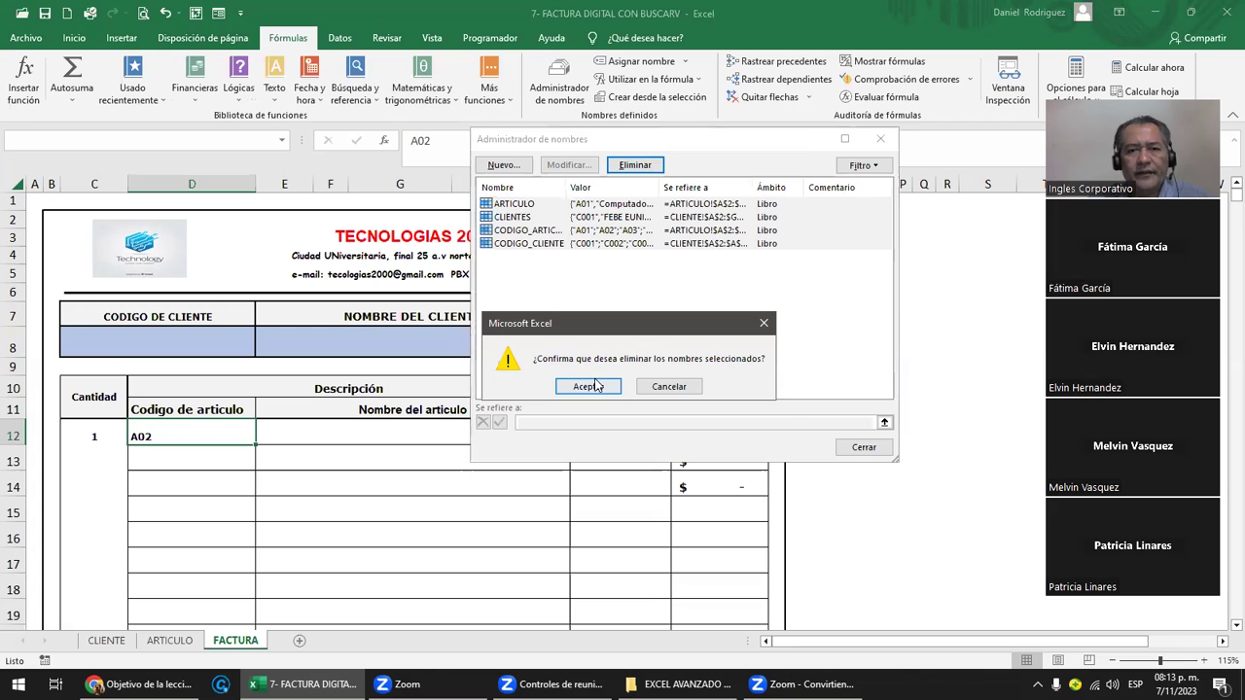
key(Return)
click(847, 446)
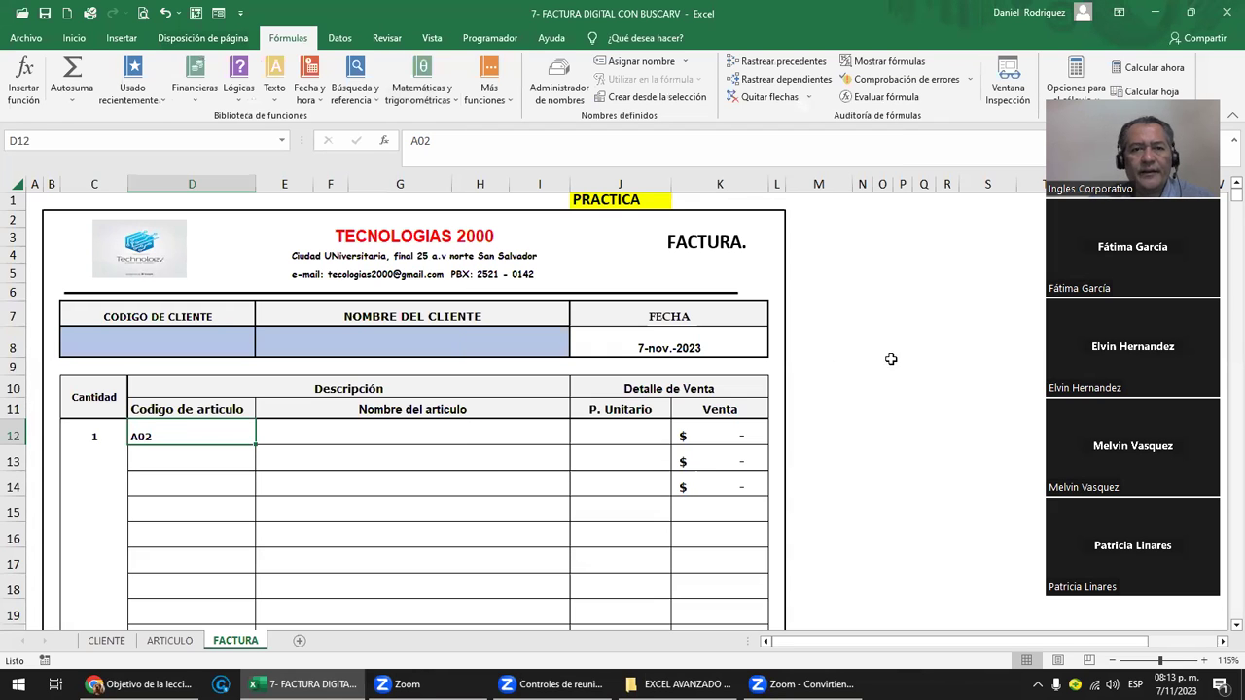
- Erase the PRACTICA label from the yellow cell J1
click(887, 365)
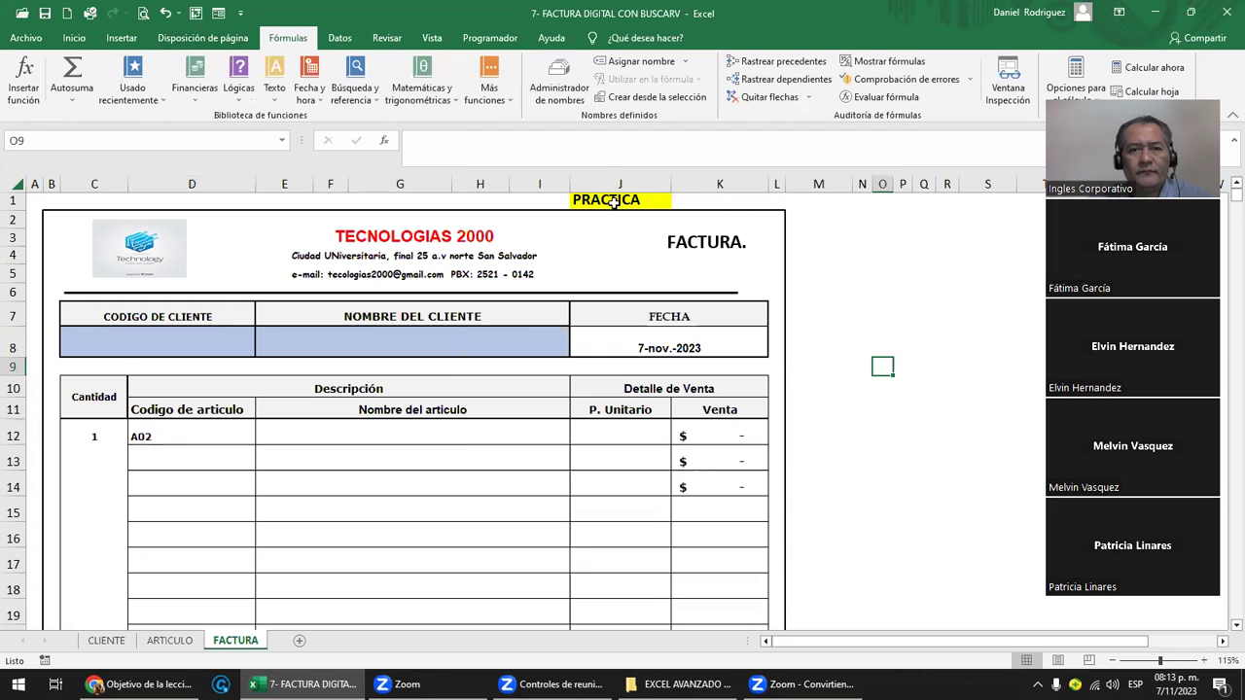
click(613, 201)
key(Delete)
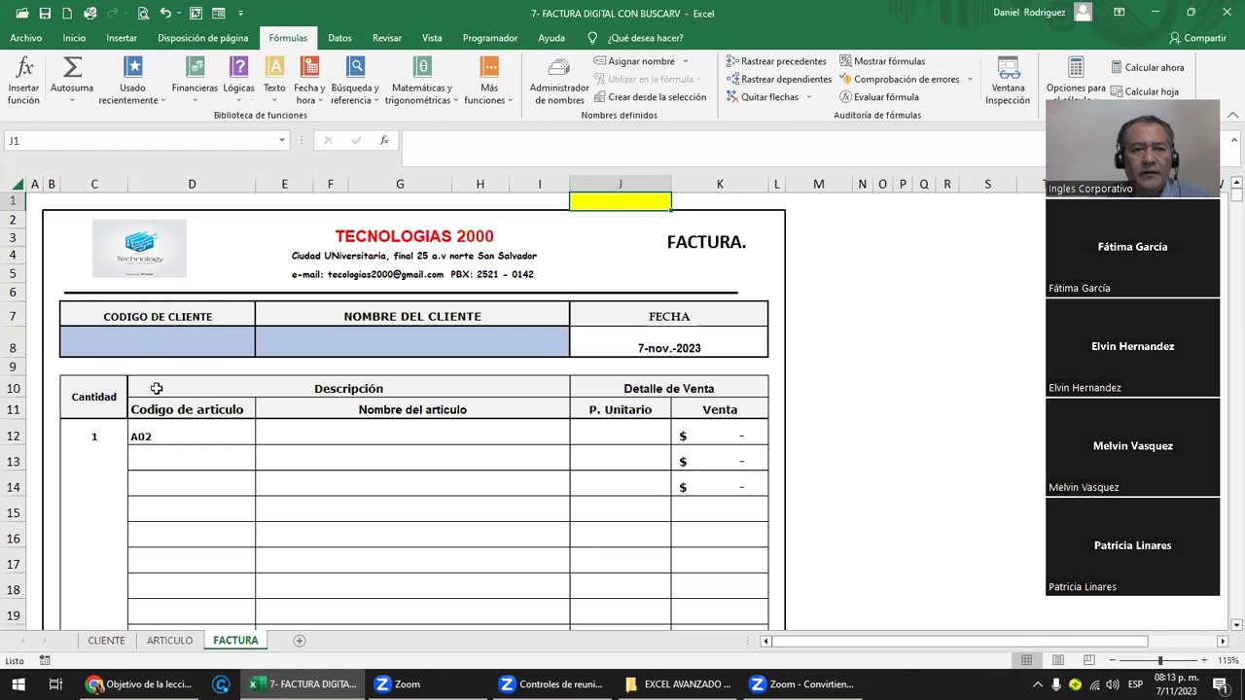
click(141, 339)
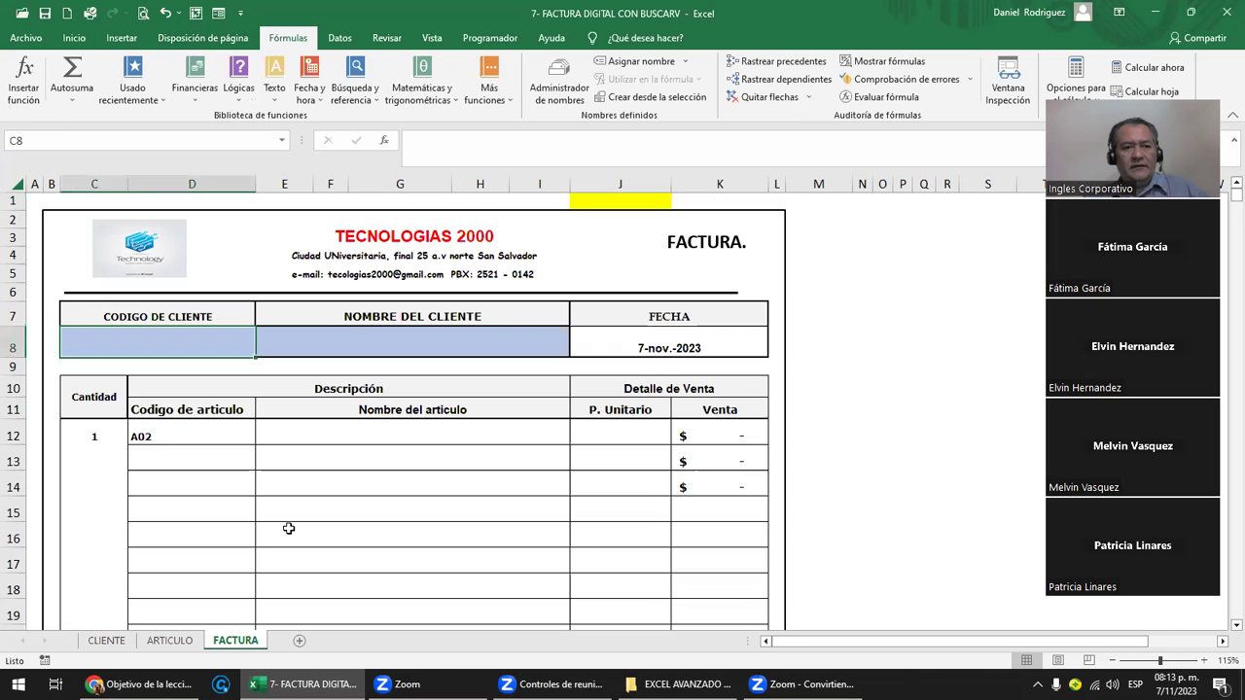
ctrl+scroll(289, 528, up, 2)
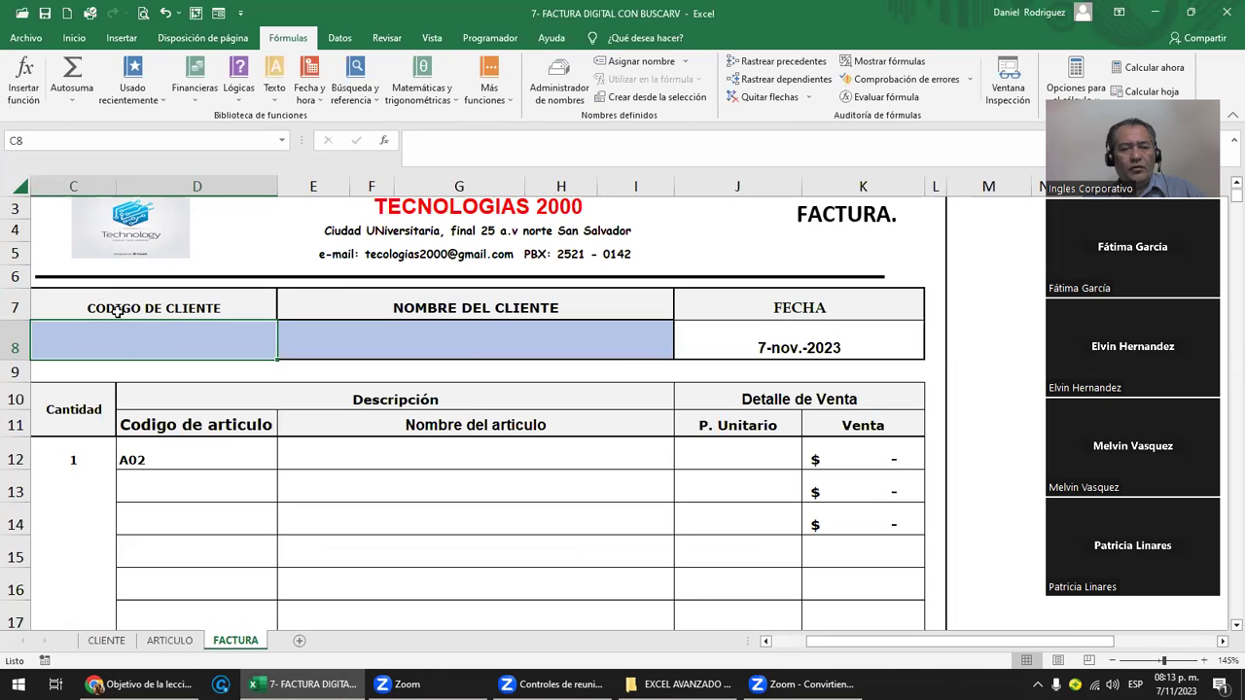
drag(125, 310, 128, 336)
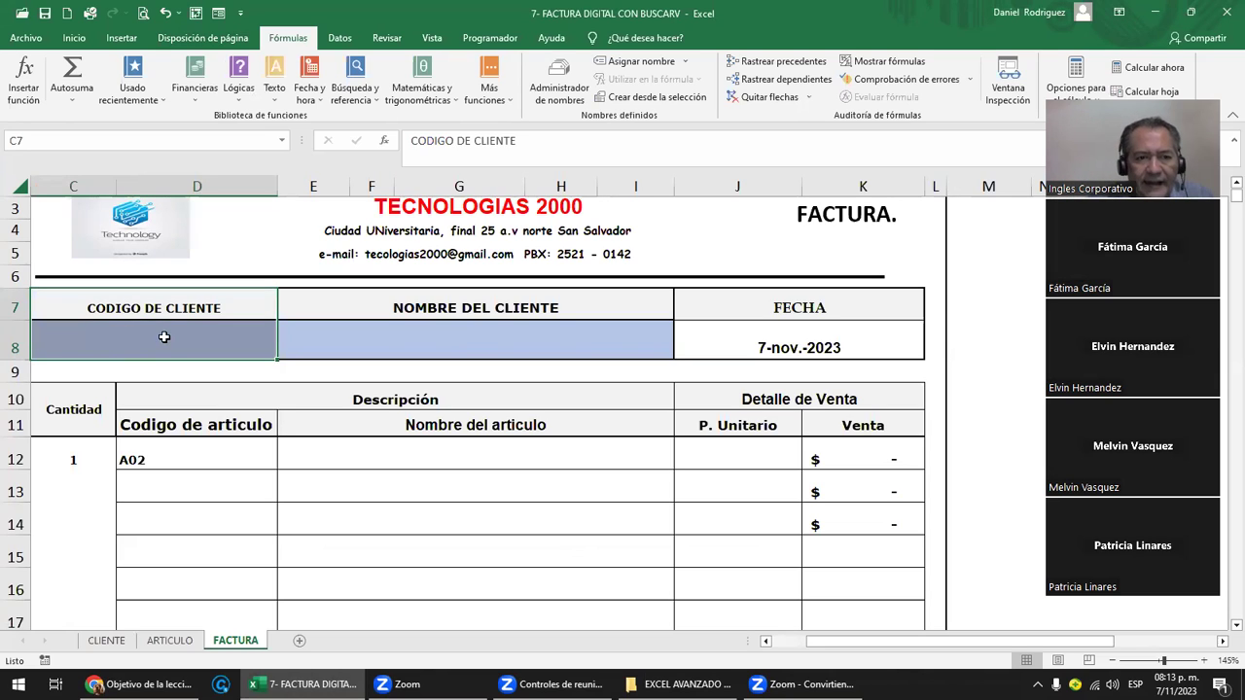
click(171, 346)
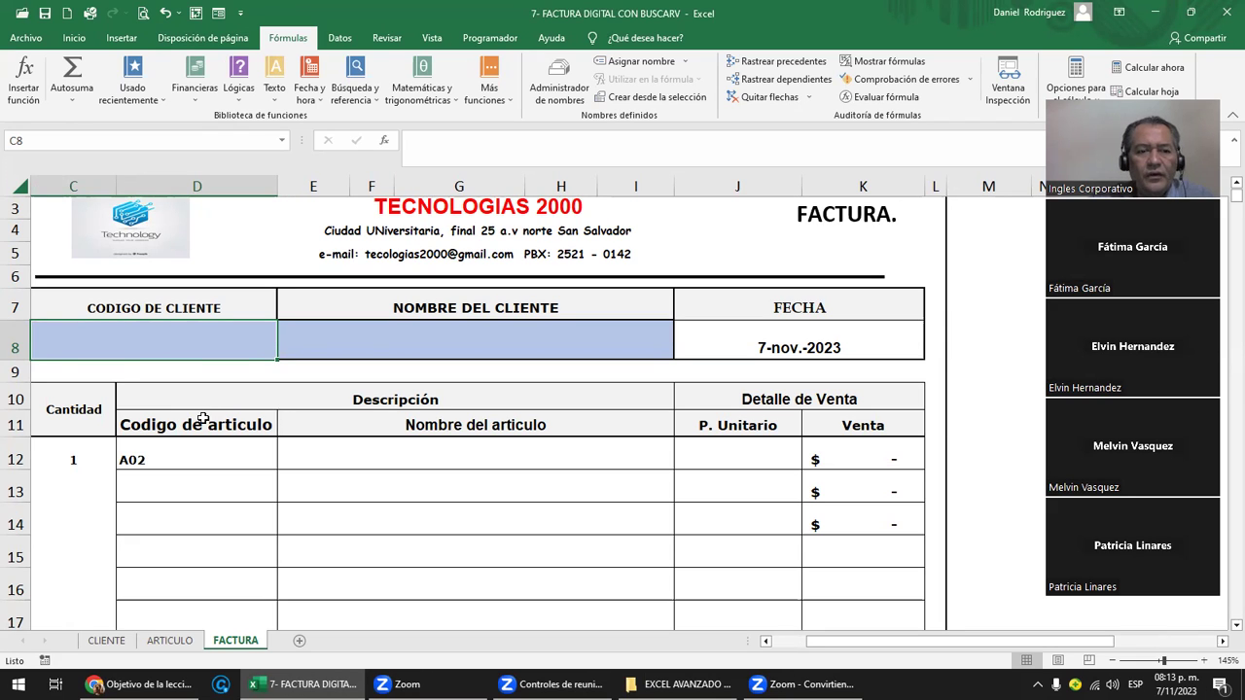
drag(204, 420, 194, 453)
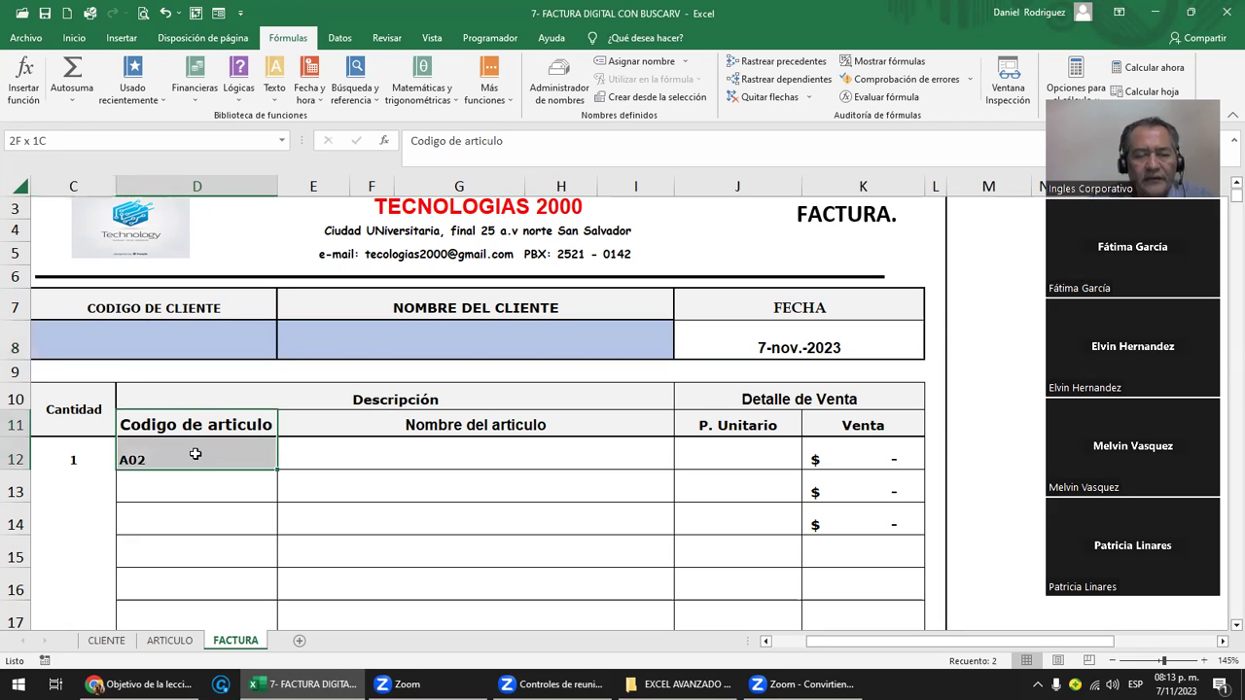
click(183, 454)
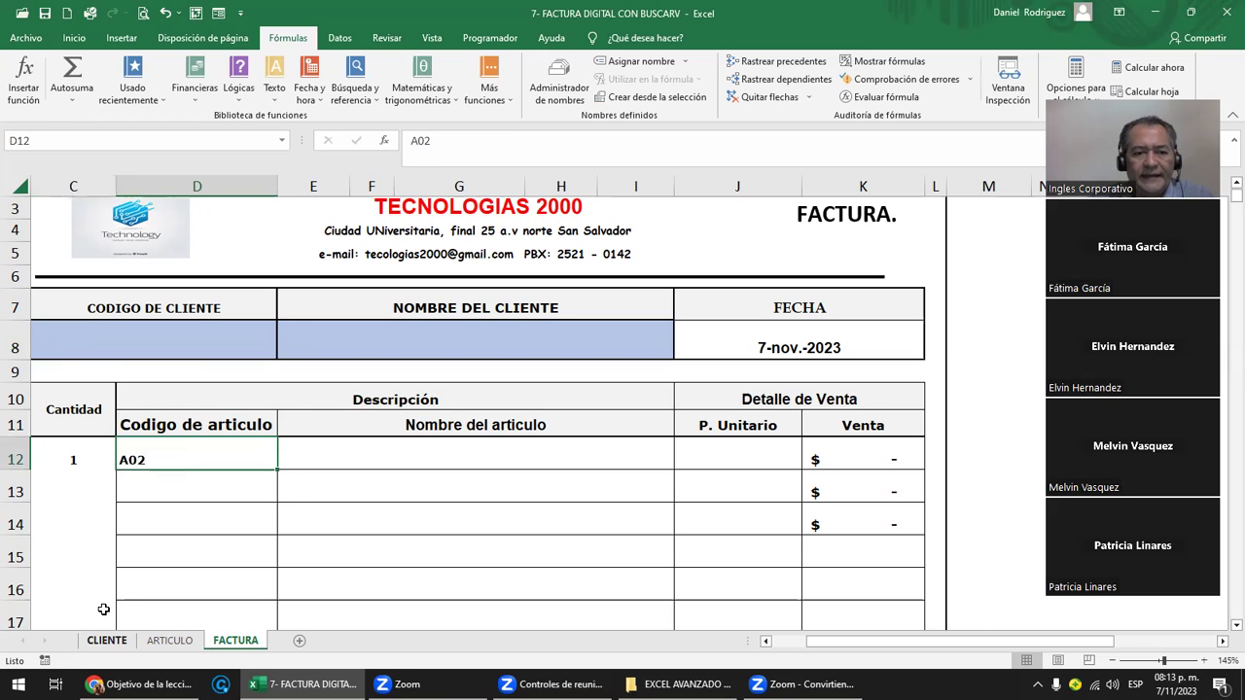
- On the CLIENTE sheet, name the client codes A2:A22 CODIGO_CLIENTE via the Name Box
click(107, 641)
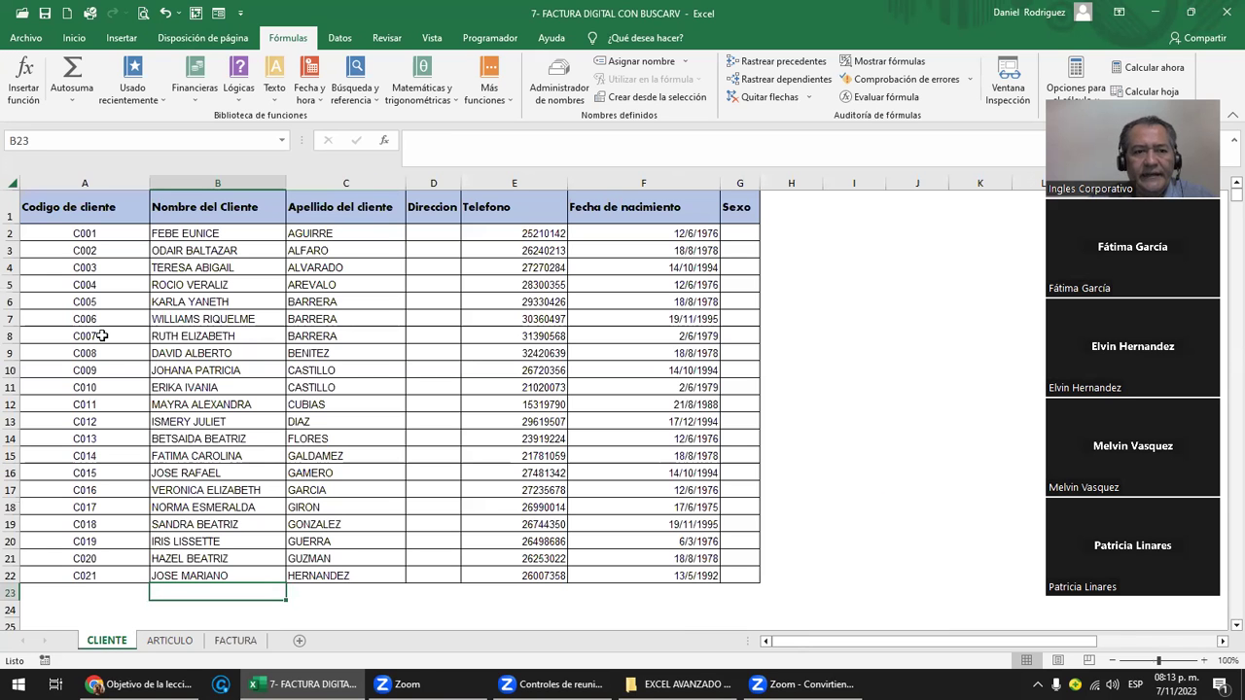
click(91, 249)
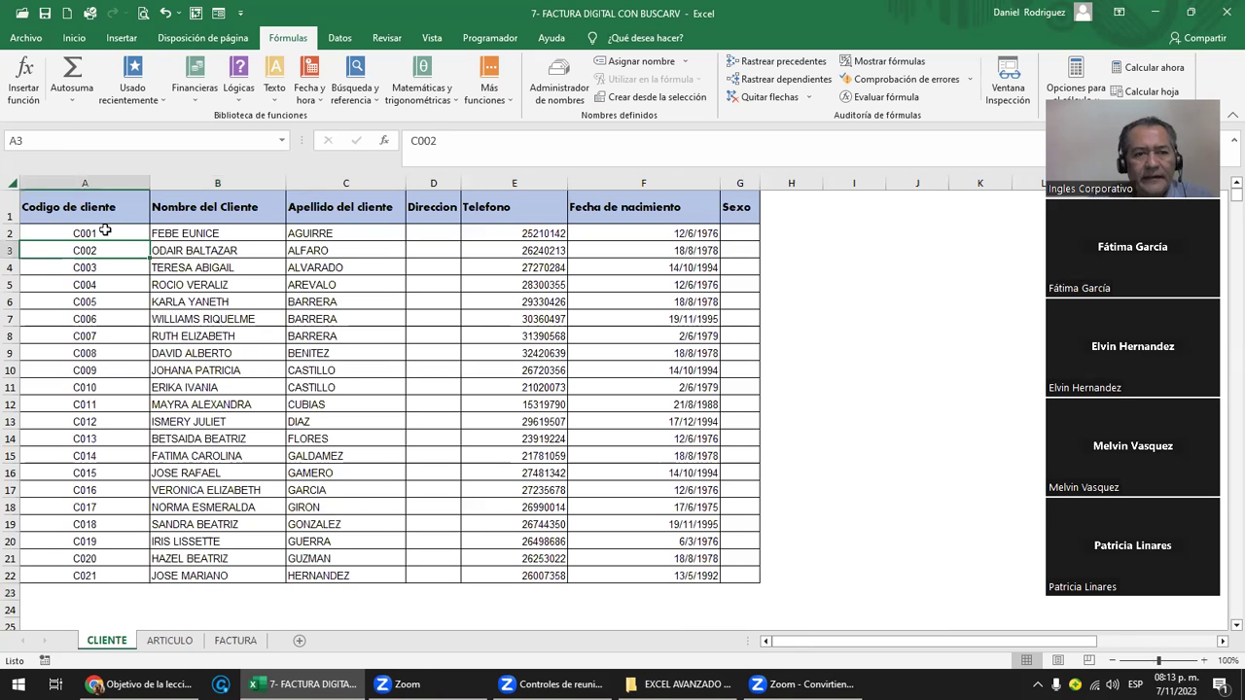
drag(105, 232, 105, 566)
key(shift+Down)
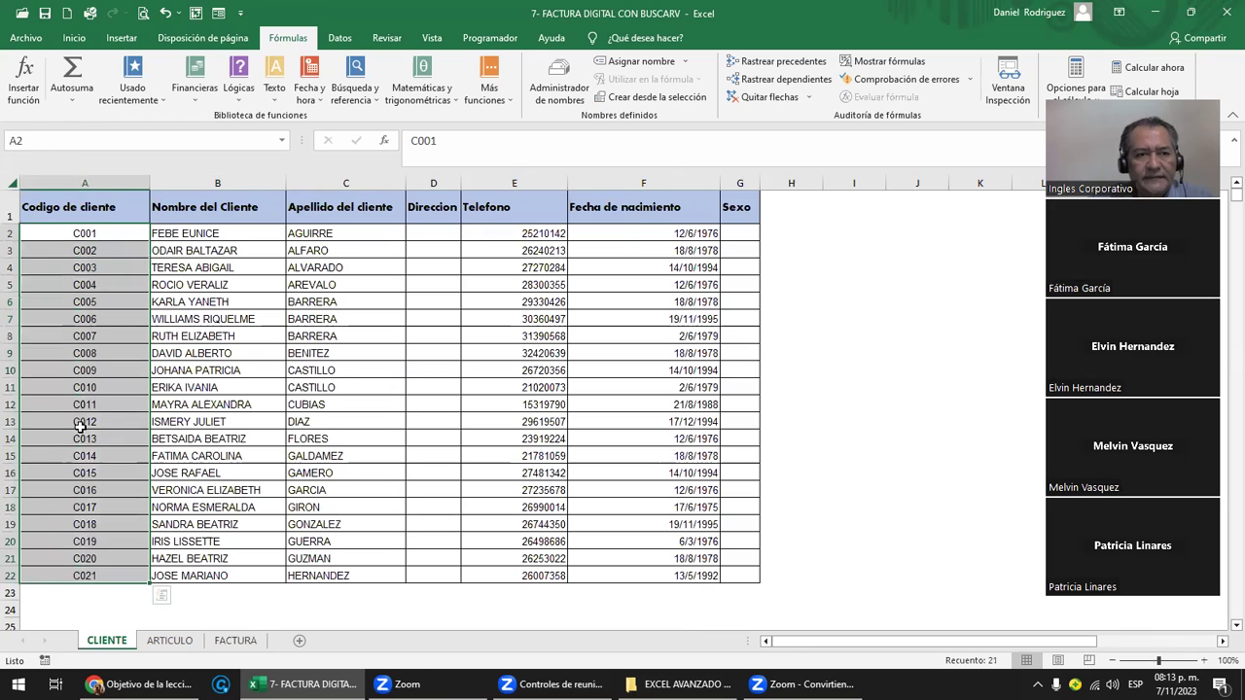
click(32, 142)
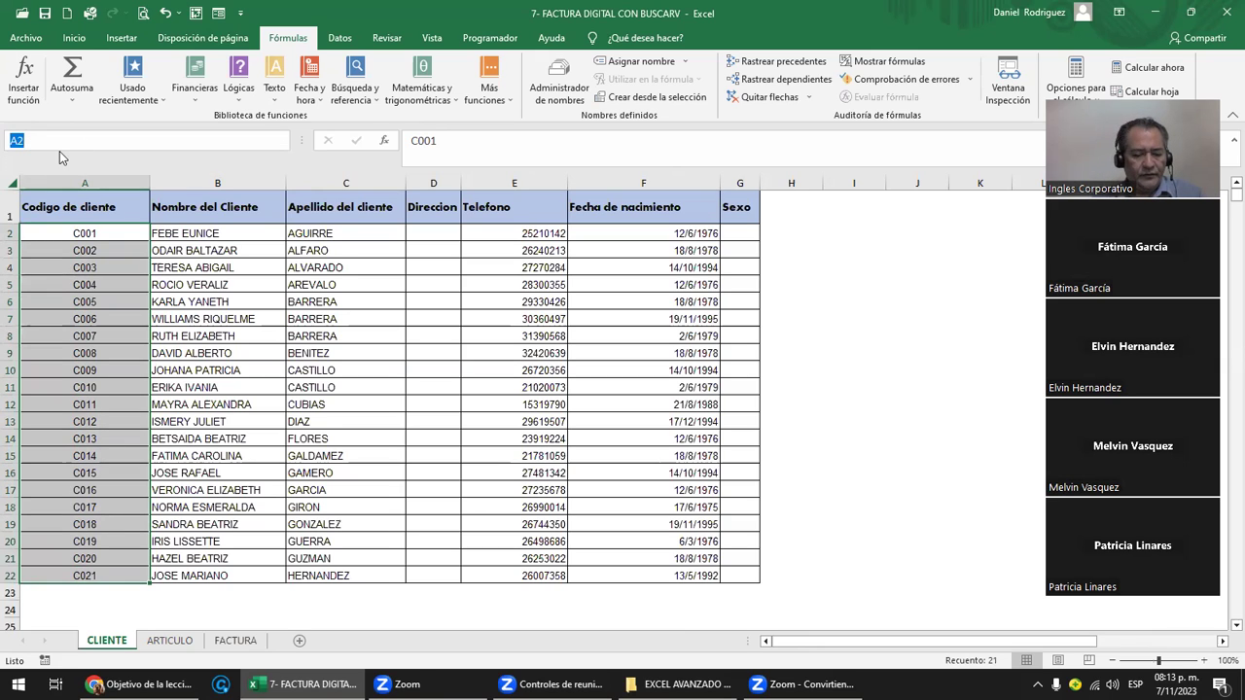
text(CODIGO_CLIENTE)
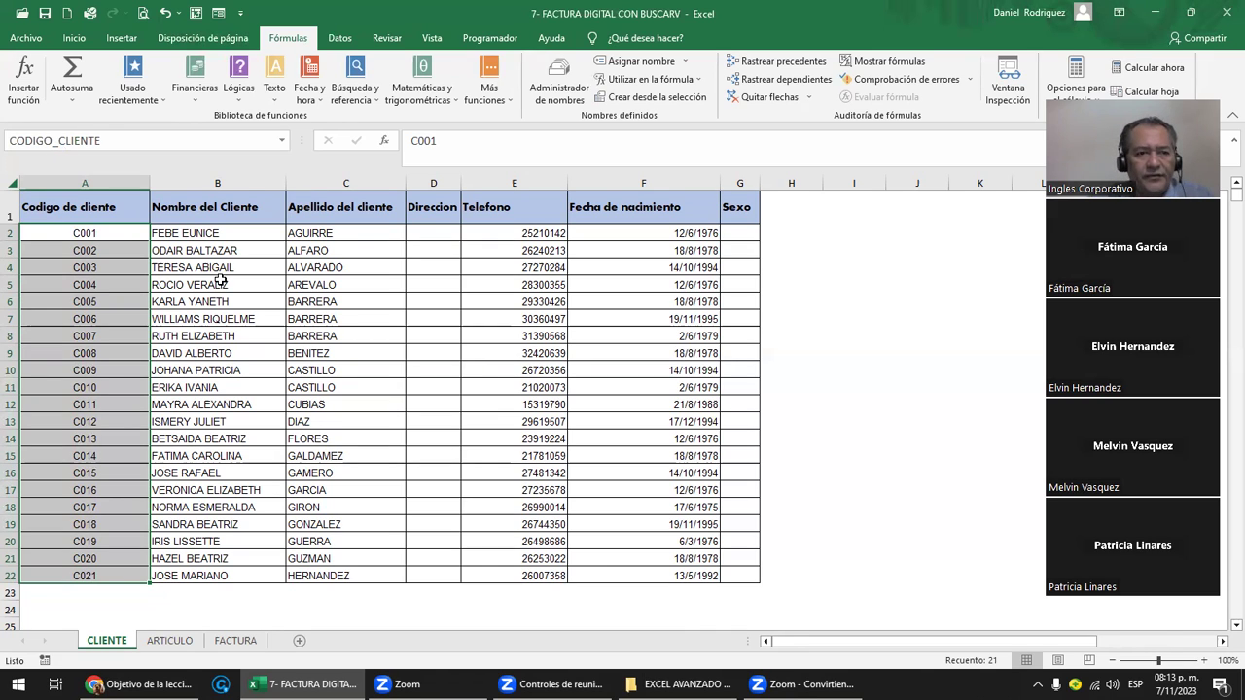
click(201, 252)
click(281, 142)
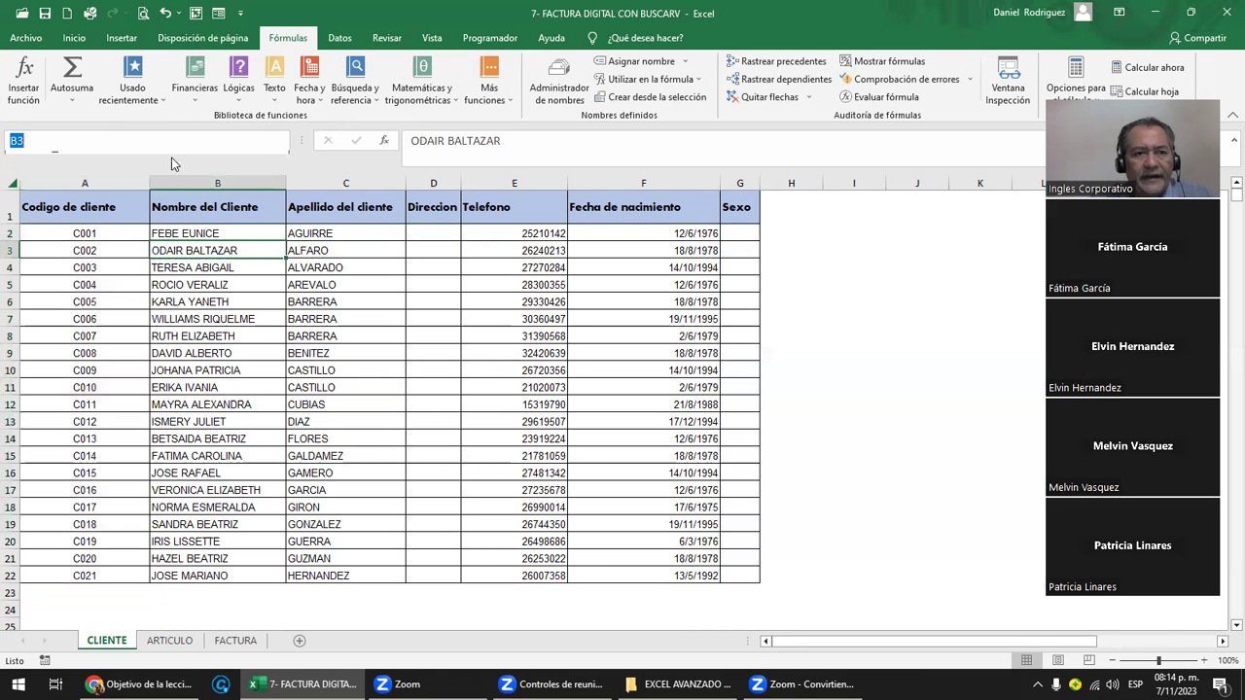
text(CODIGO_CLIENTE)
key(Return)
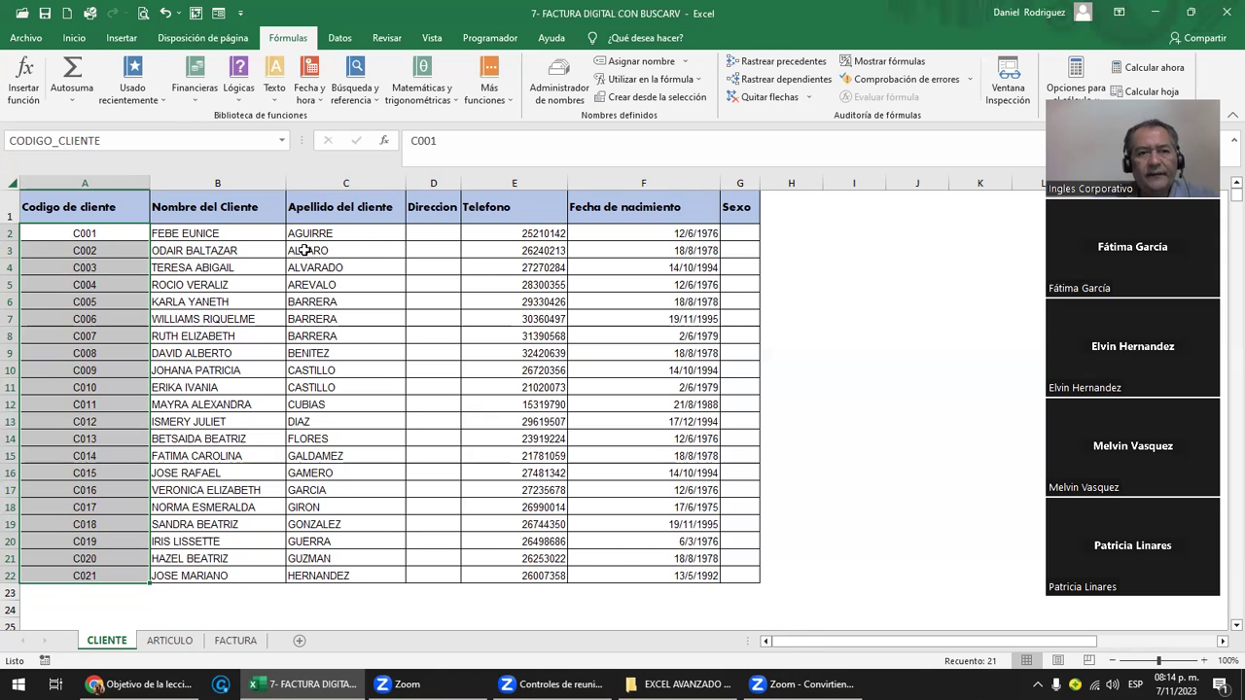
- Select the full client records table, rows 2 through 22 across all columns
click(349, 232)
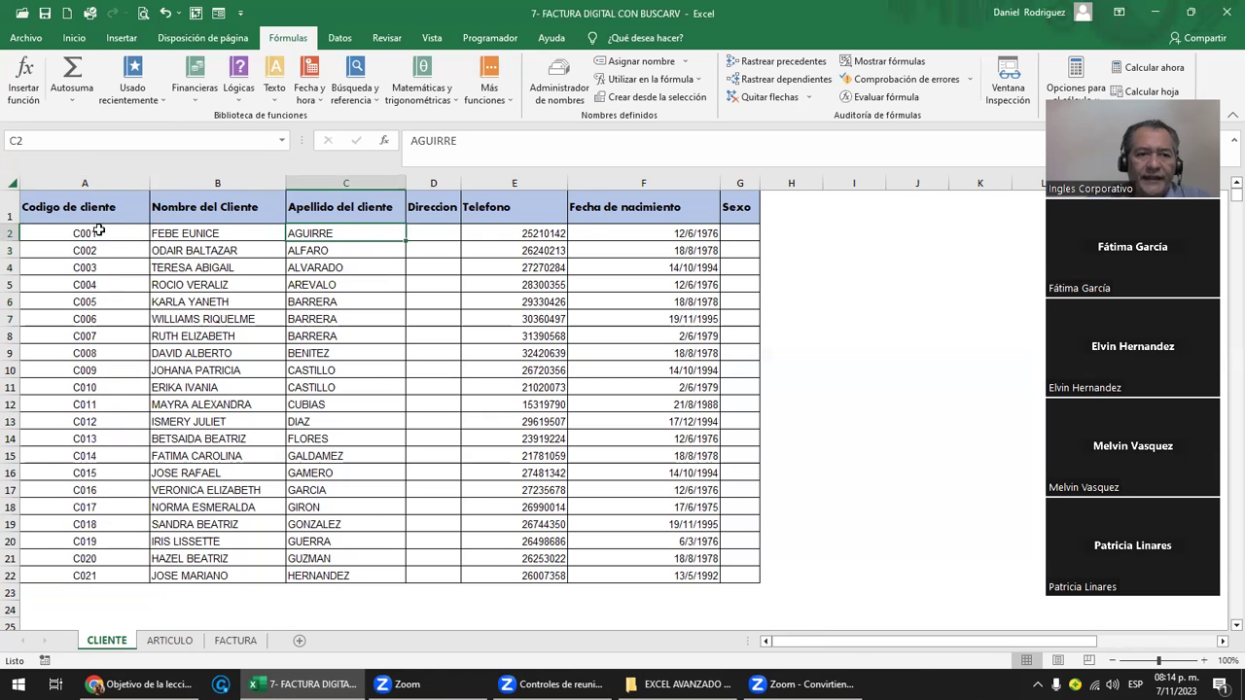
drag(586, 229, 735, 233)
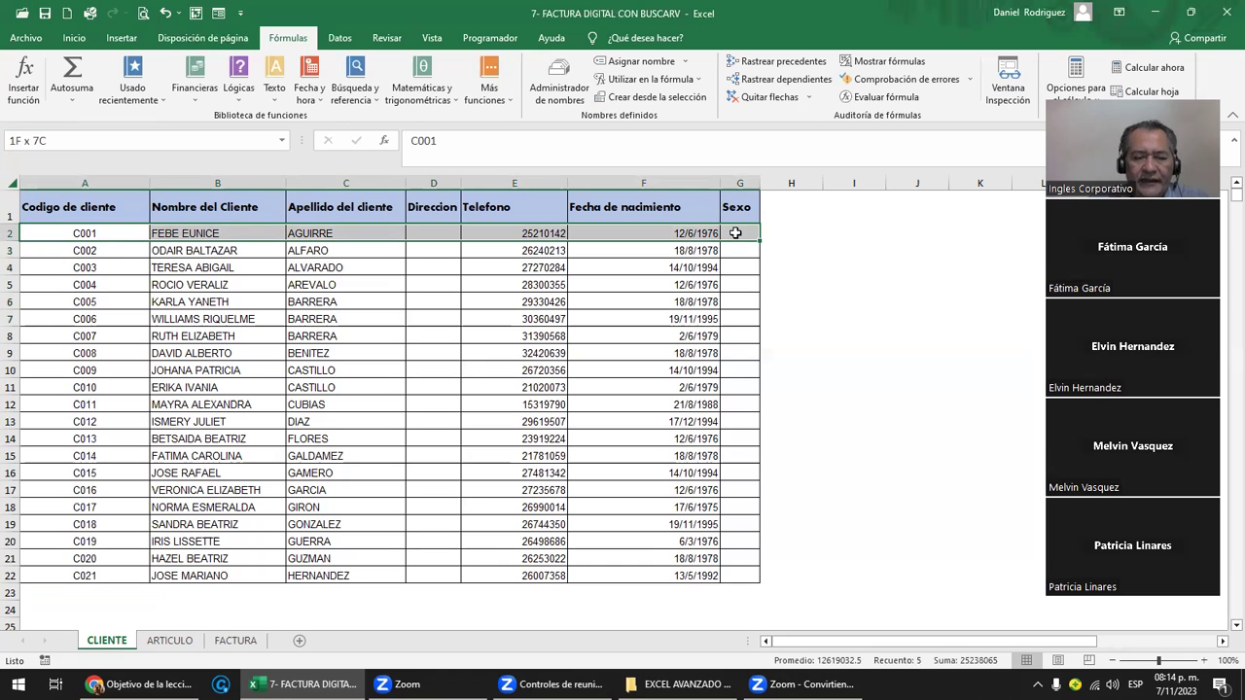
drag(735, 233, 754, 576)
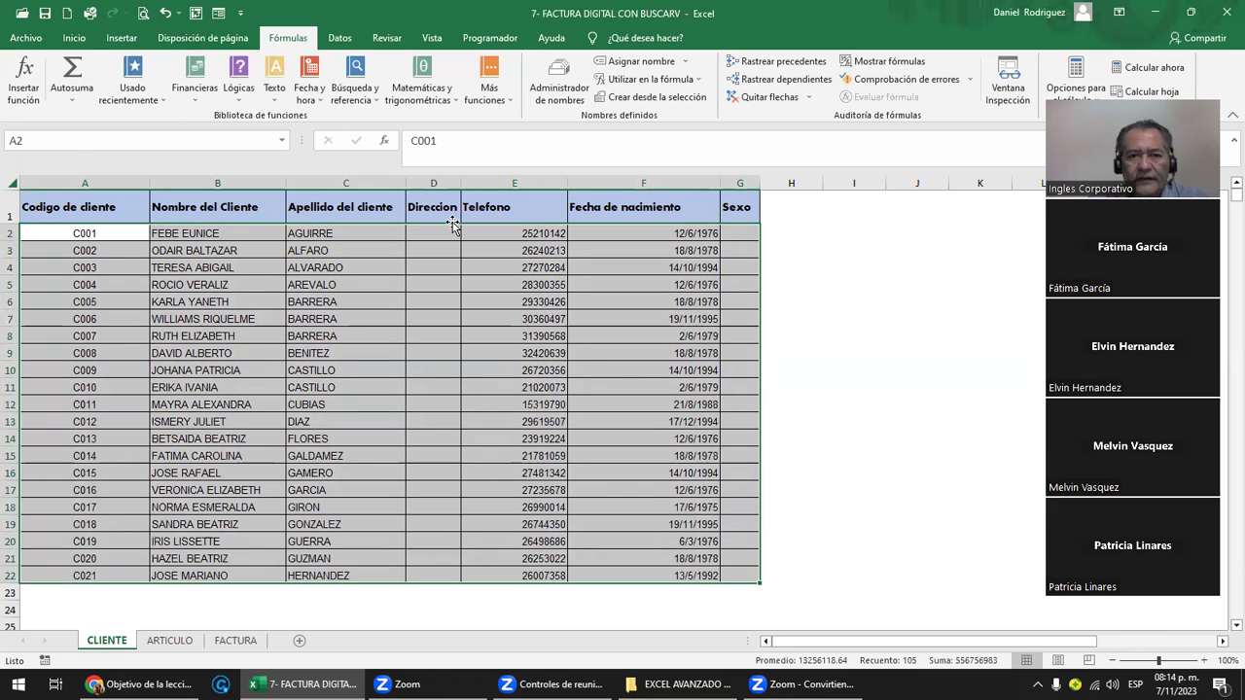
- Name the selected client table A2:G22 CLIENTES
click(43, 139)
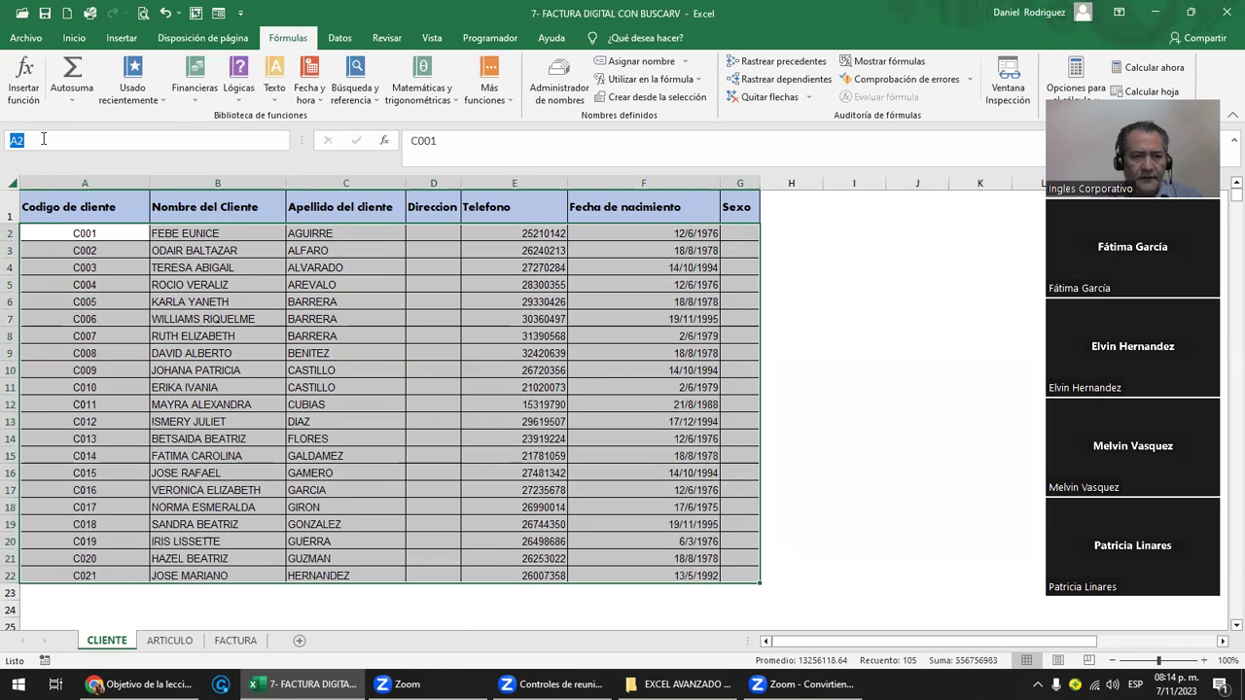
text(CLI)
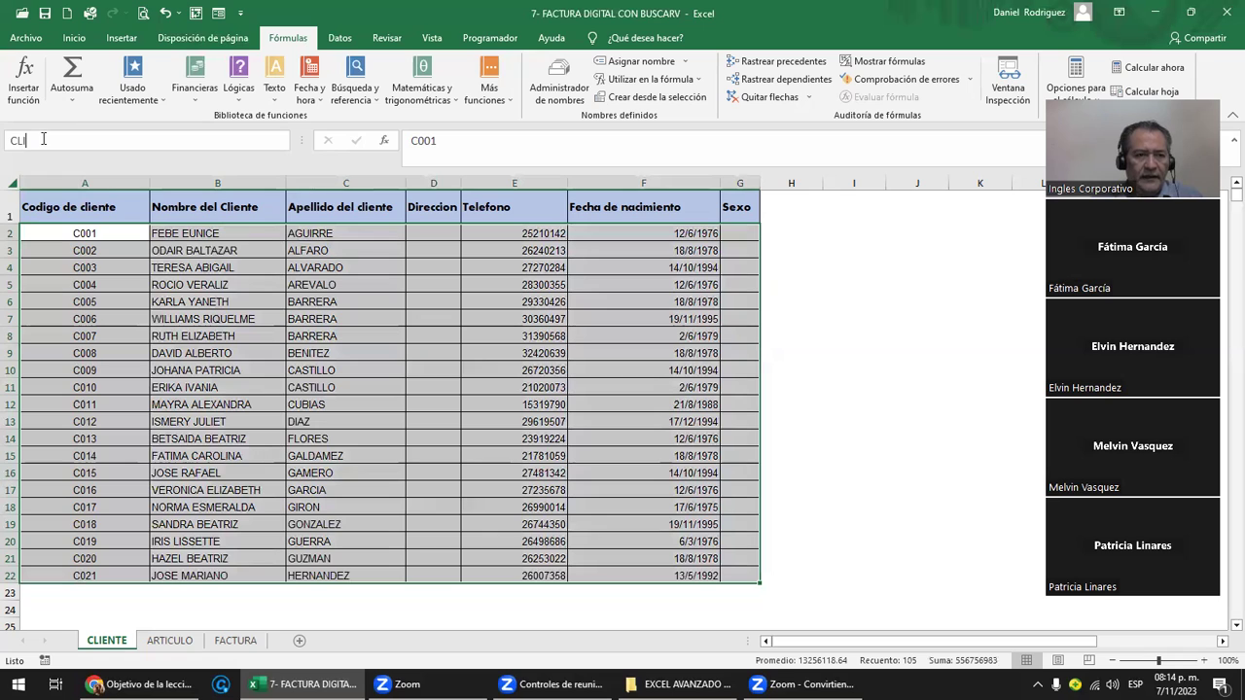
text(ENTES)
key(Return)
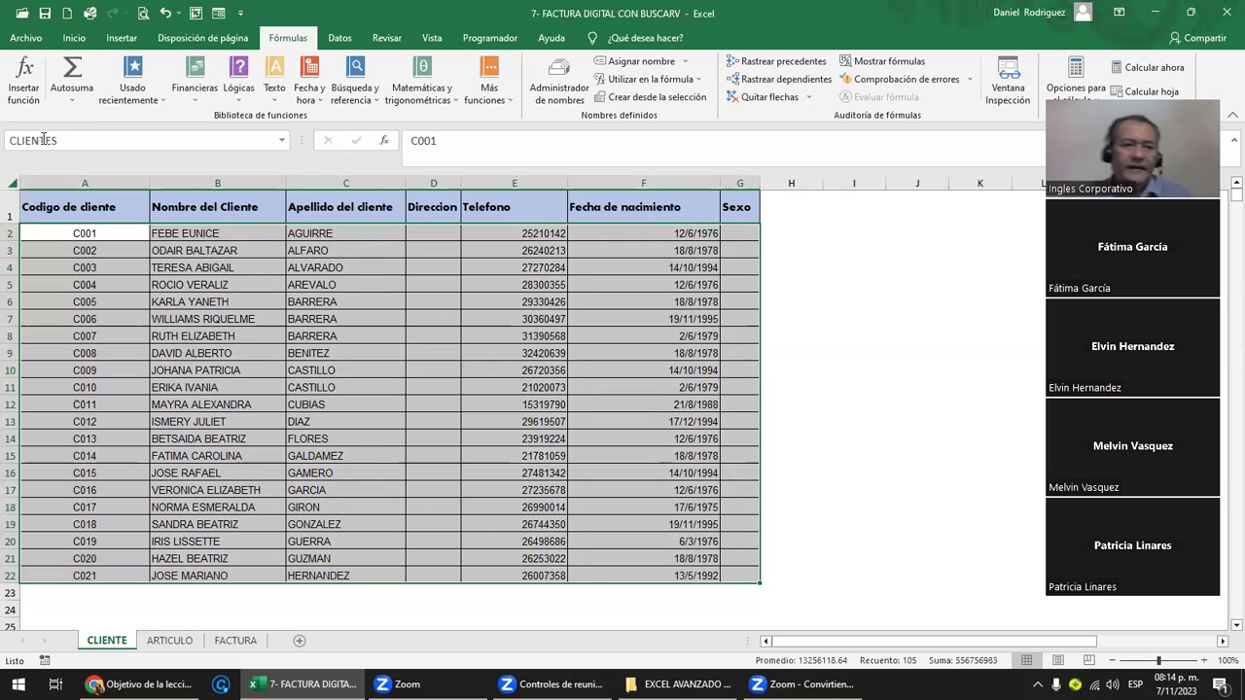
click(789, 454)
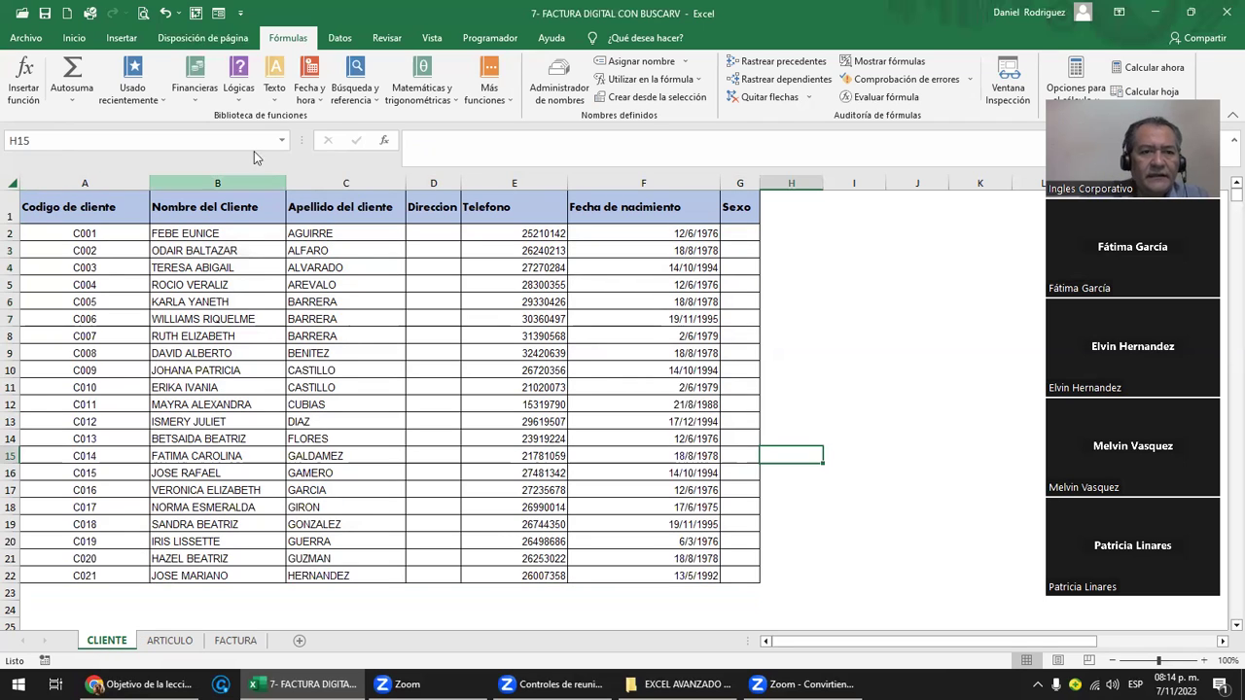
- Verify the CODIGO_CLIENTE and CLIENTES ranges by jumping to each from the Name Box list
click(282, 140)
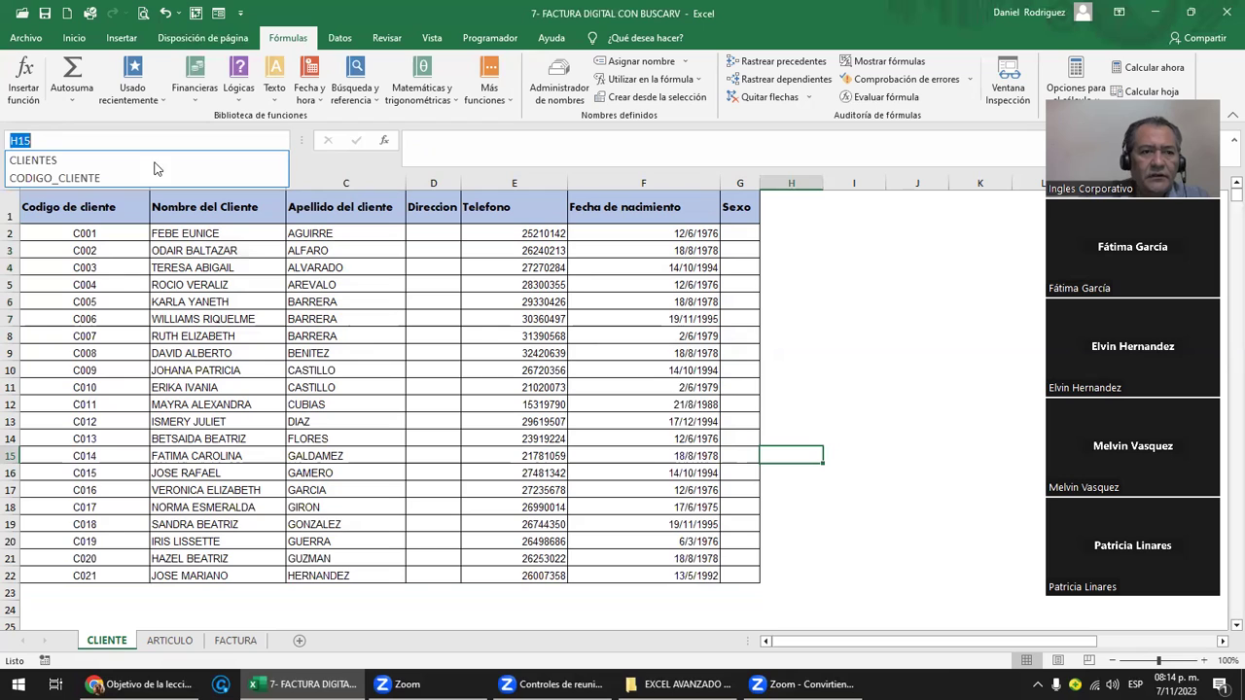
click(82, 179)
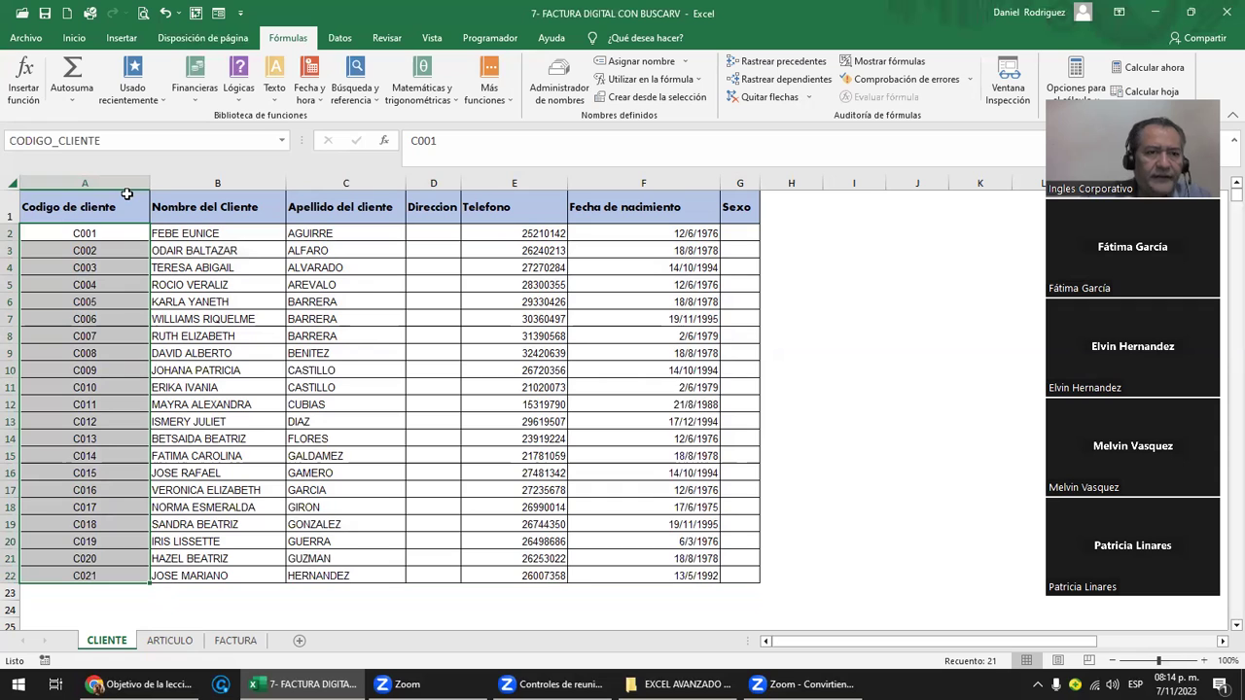
click(283, 141)
click(58, 159)
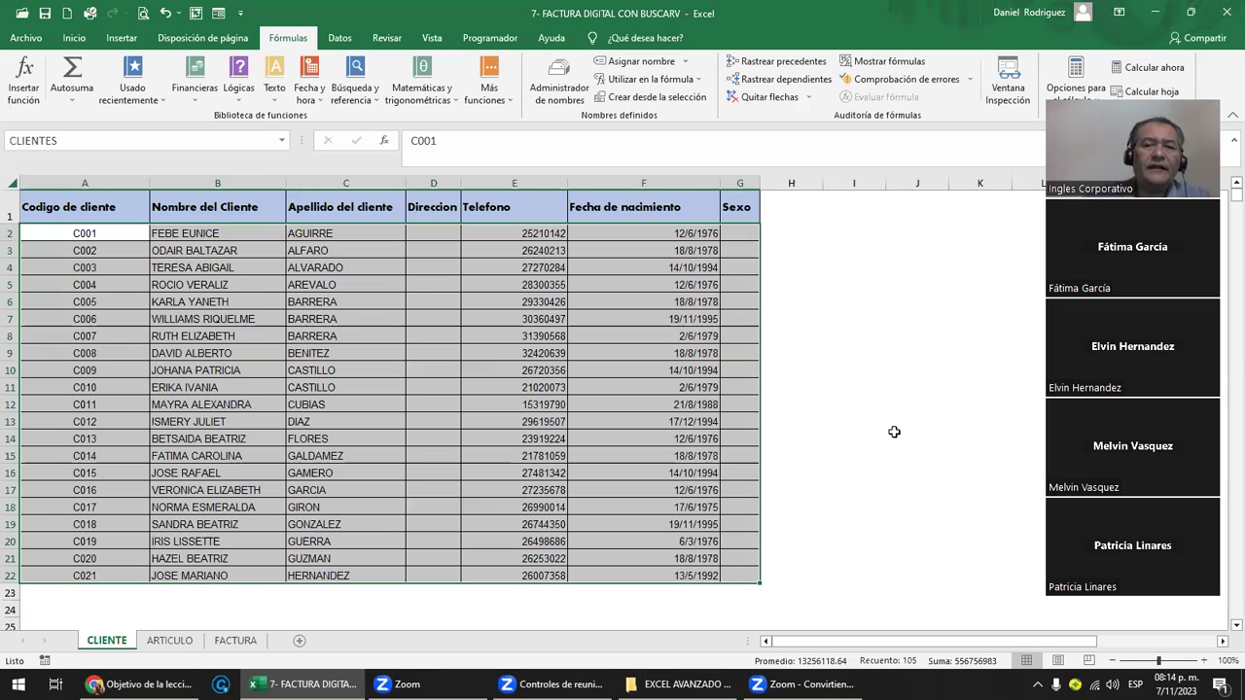
click(86, 213)
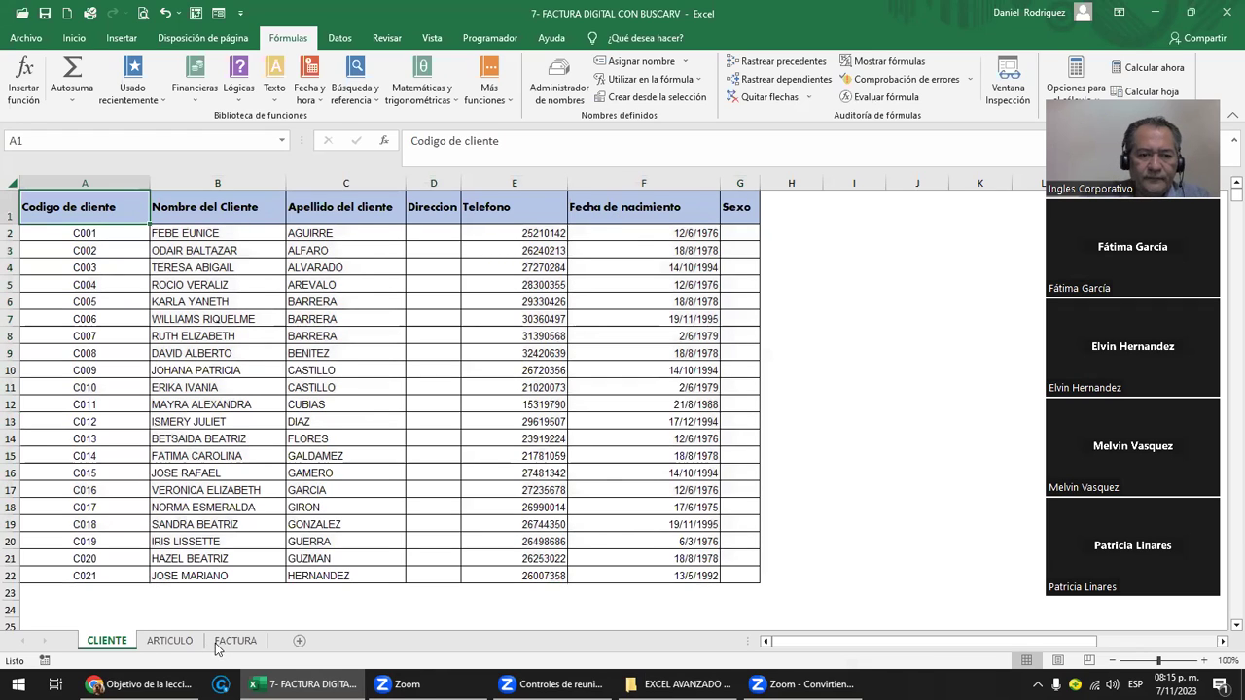
- Switch to ARTICULO and name the codes A01–A09 in A2:A10 CODIGO_ARTICULO
click(169, 642)
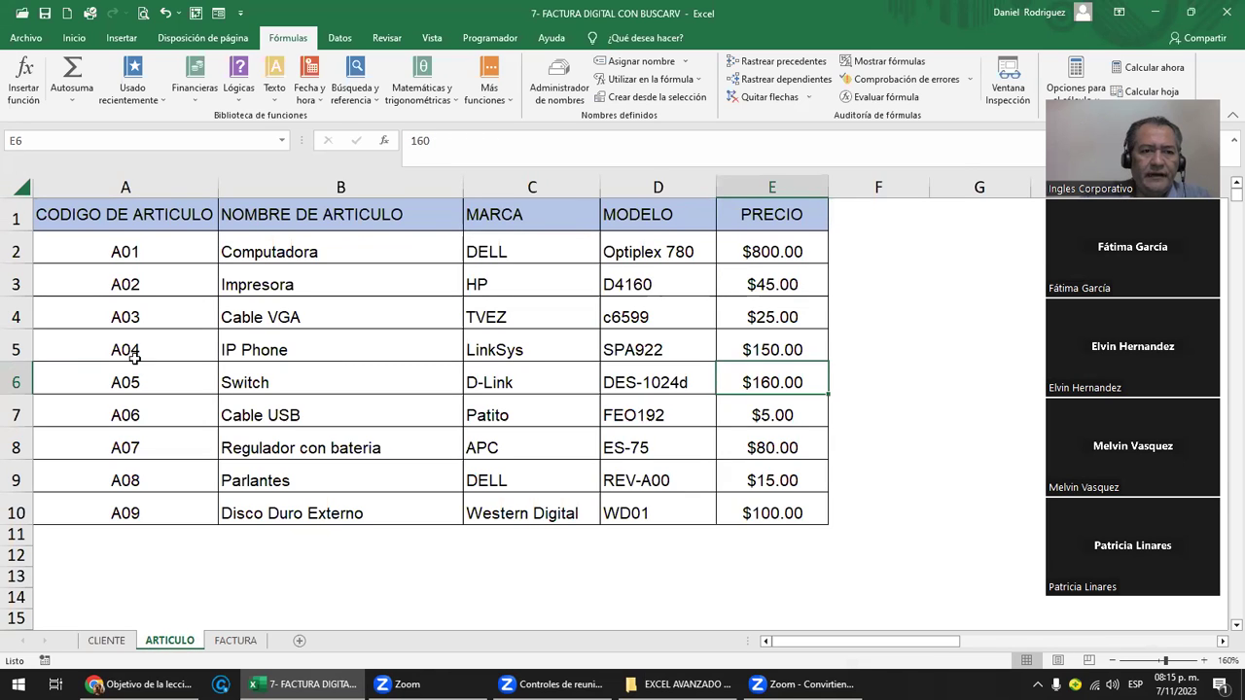
drag(143, 249, 132, 508)
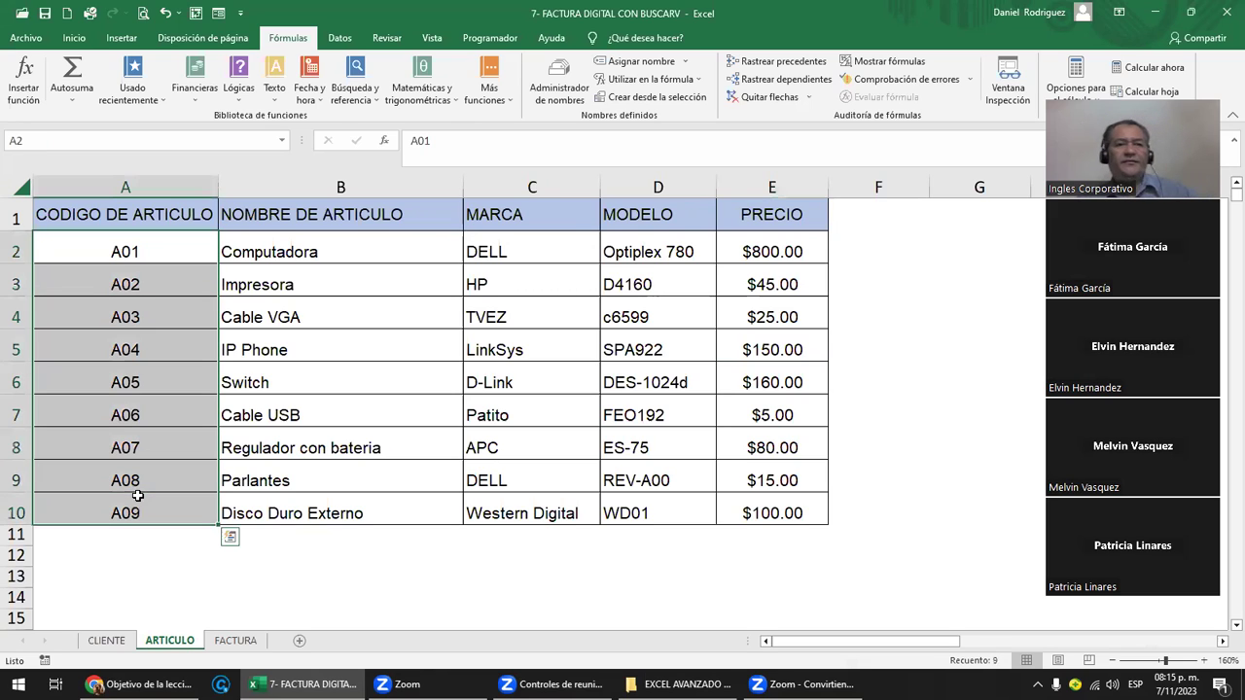
click(78, 141)
text(C)
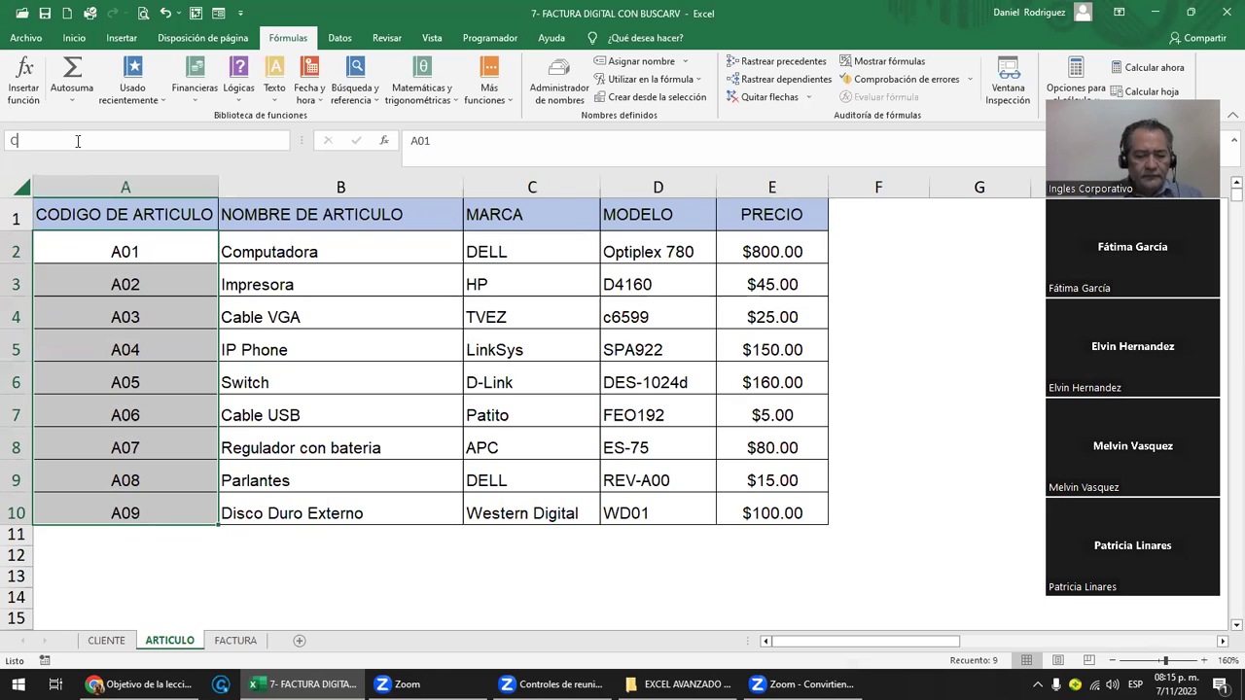
text(ODIGO_A)
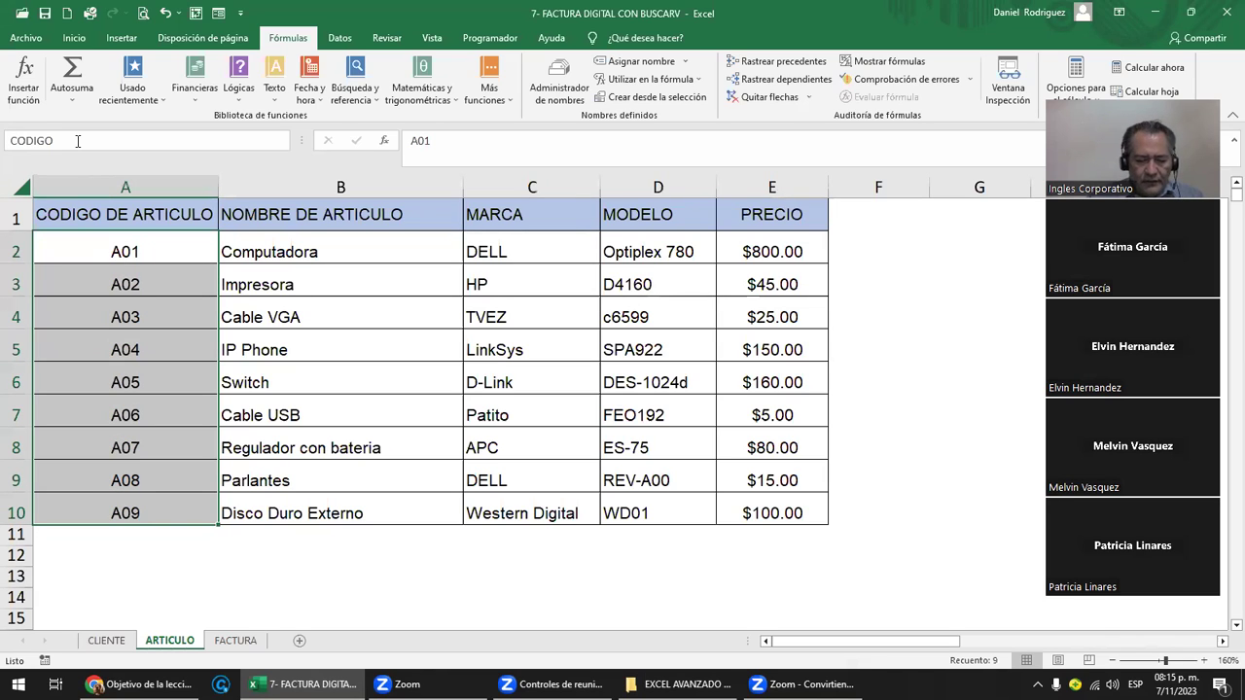
text(RT)
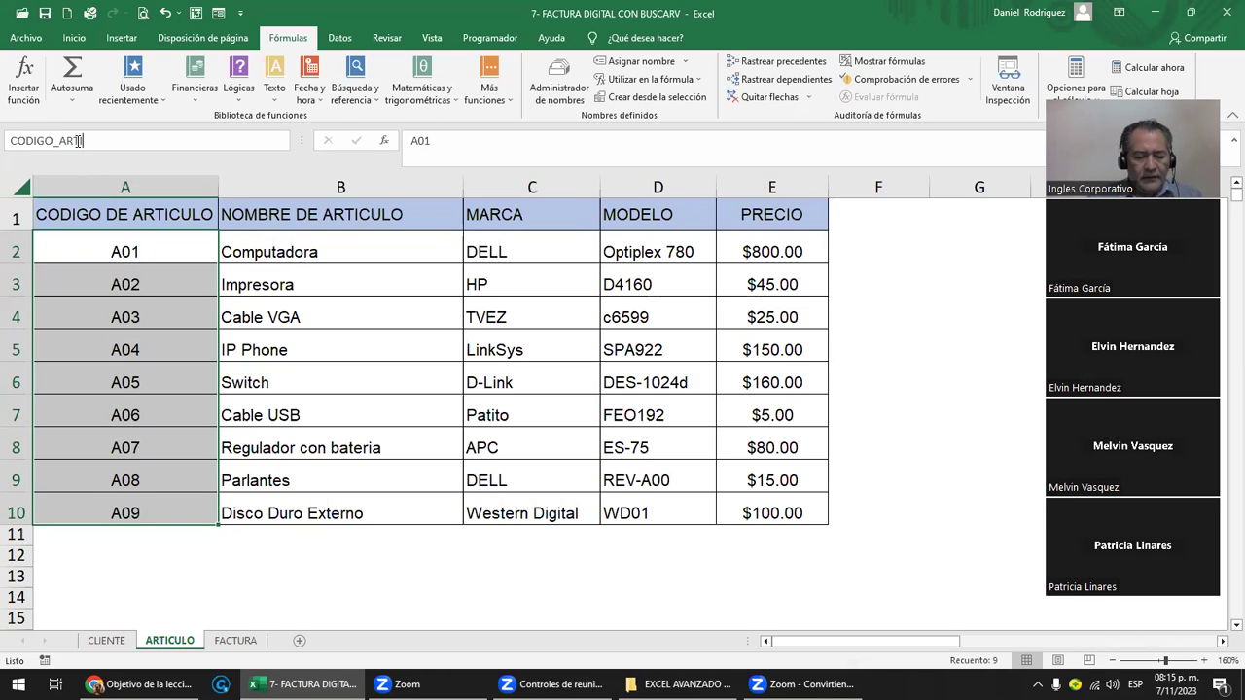
text(ICULO)
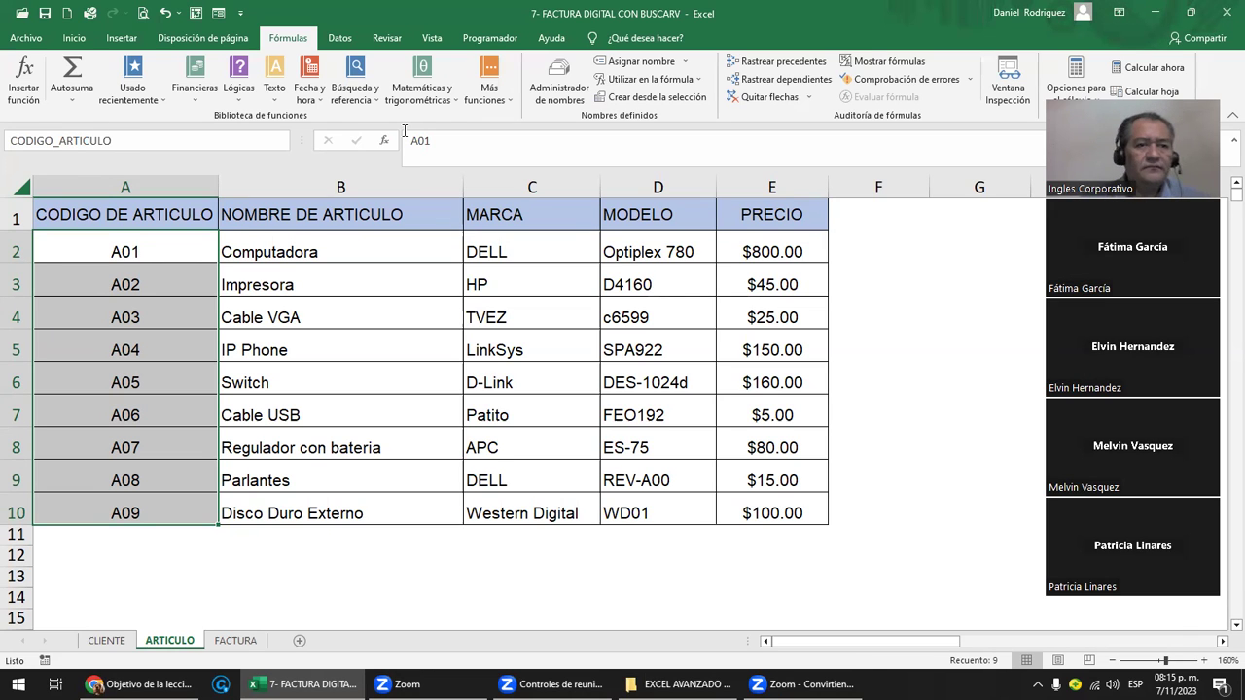
key(Return)
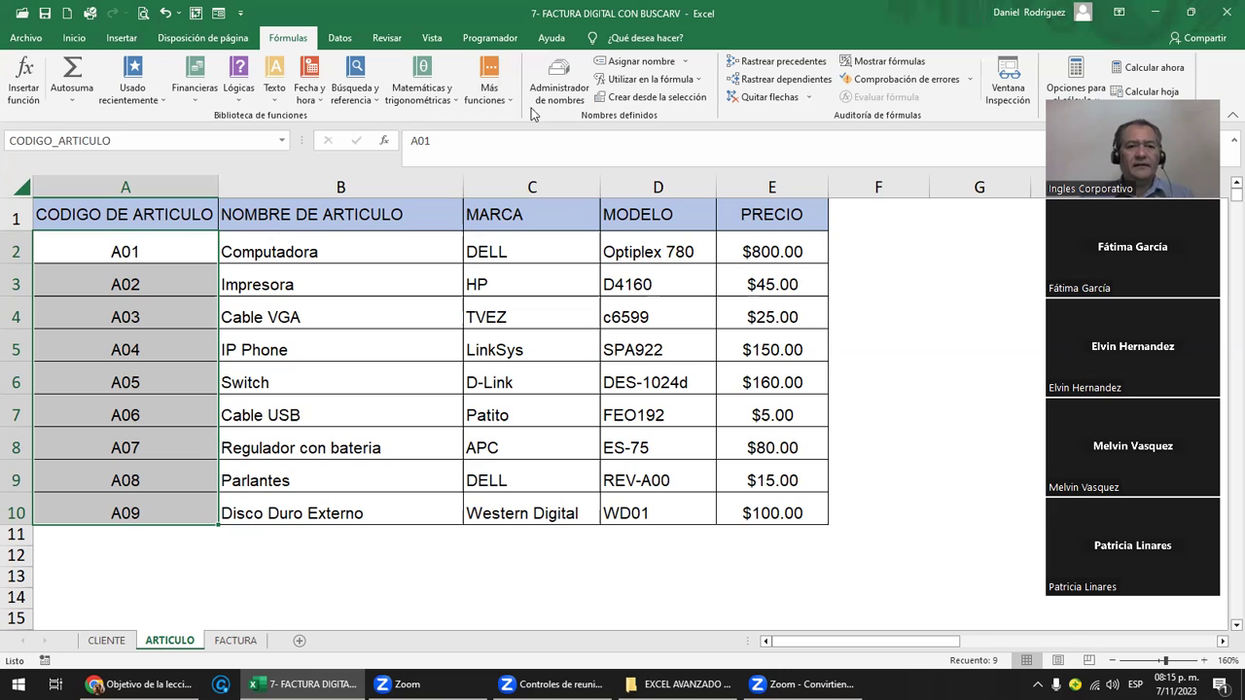
- Name the article table A2:E10 ARTICULOS
click(127, 251)
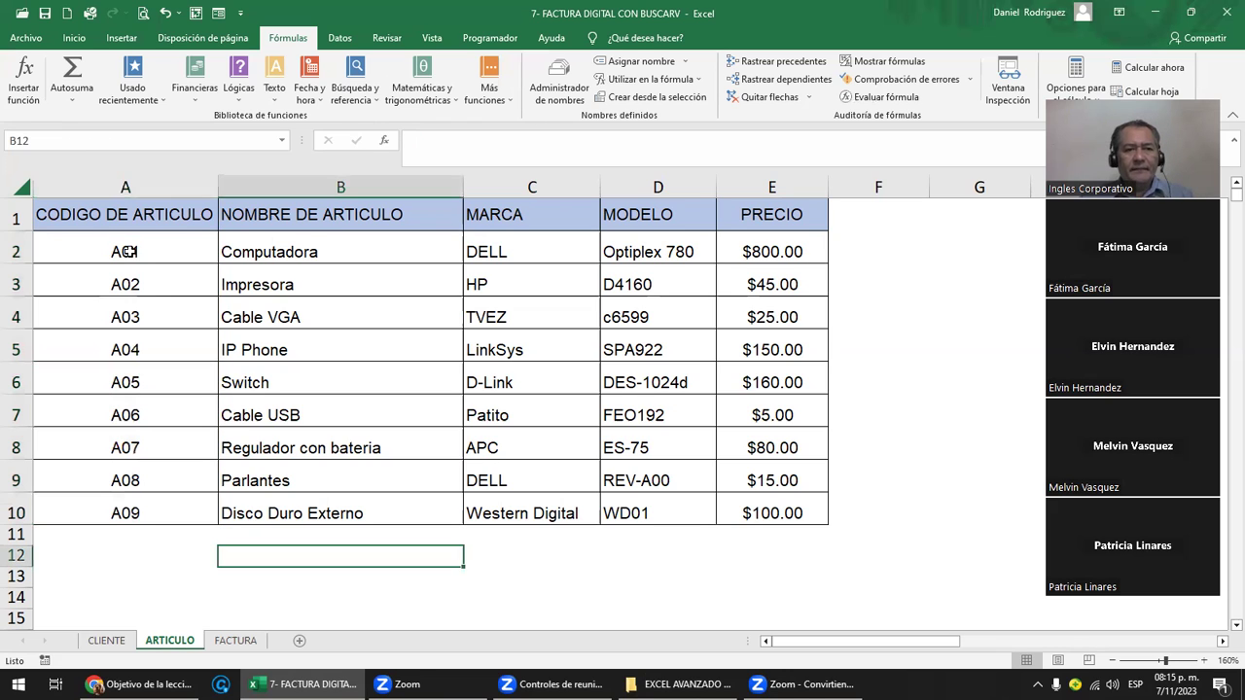
drag(728, 248, 768, 513)
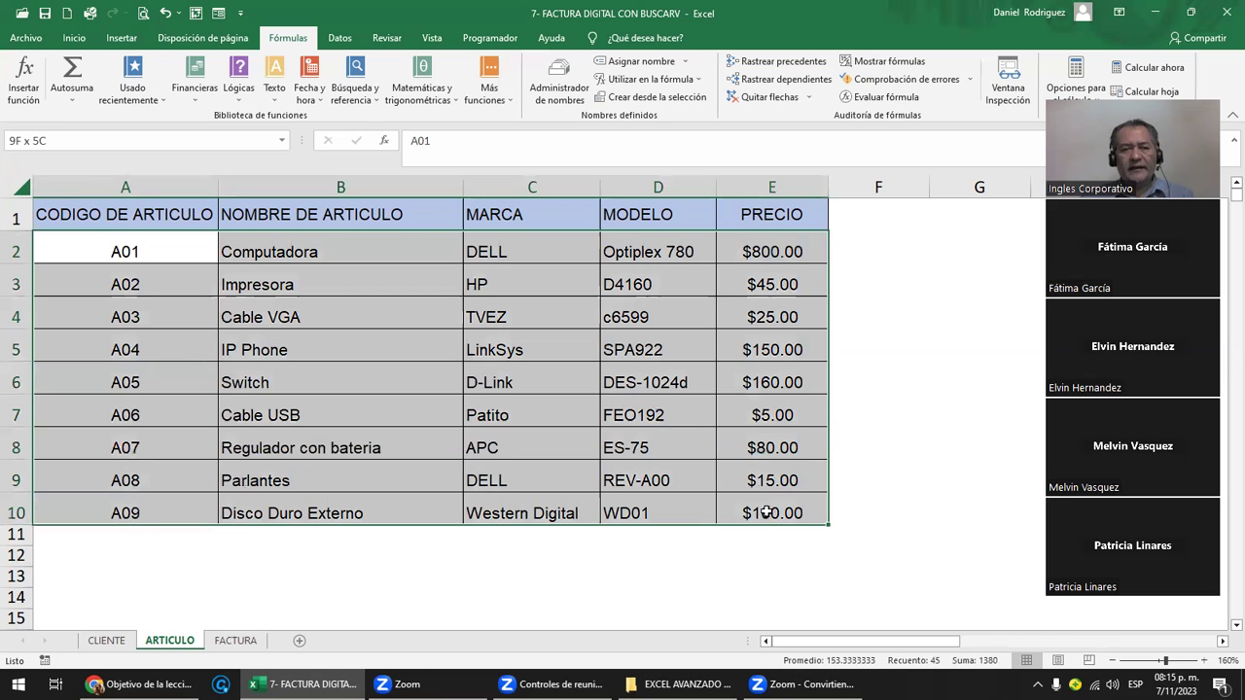
click(76, 142)
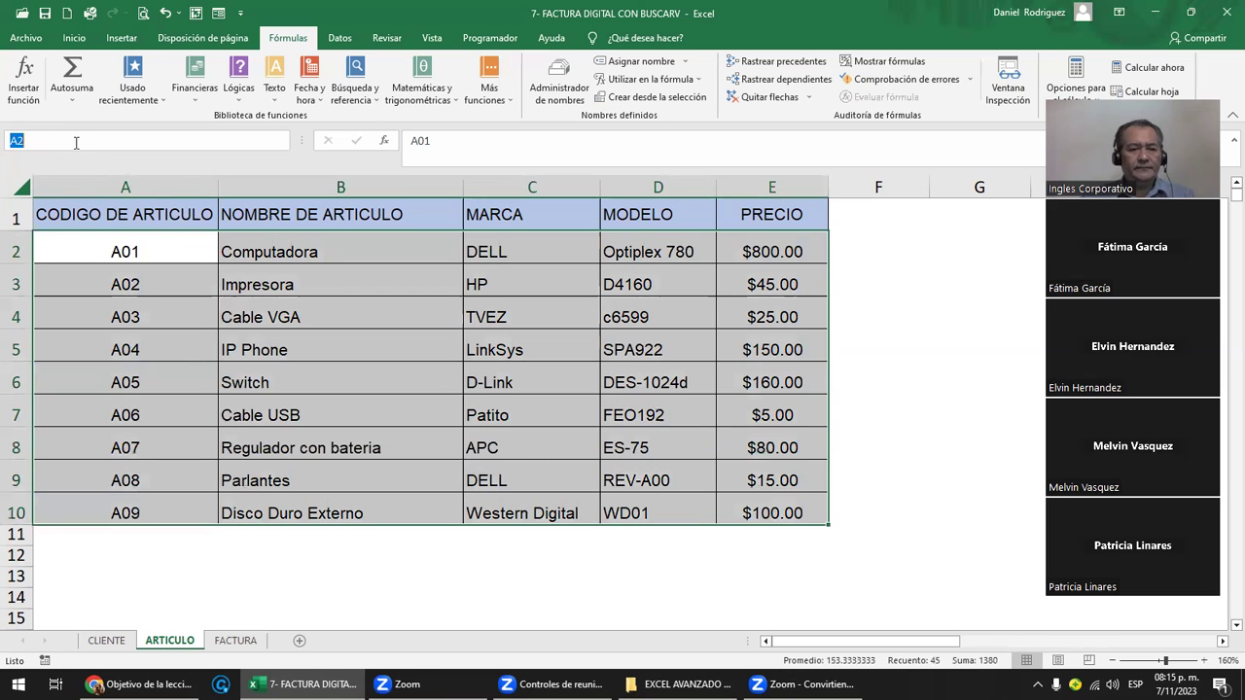
text(A)
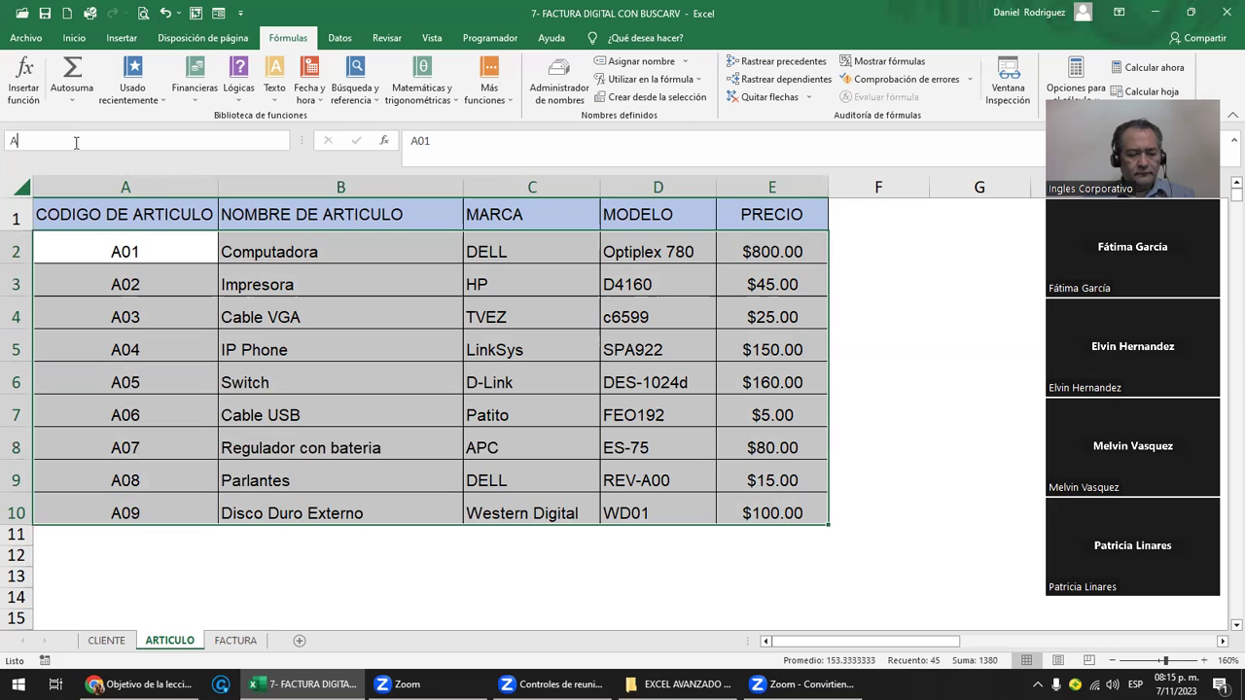
text(RTICU)
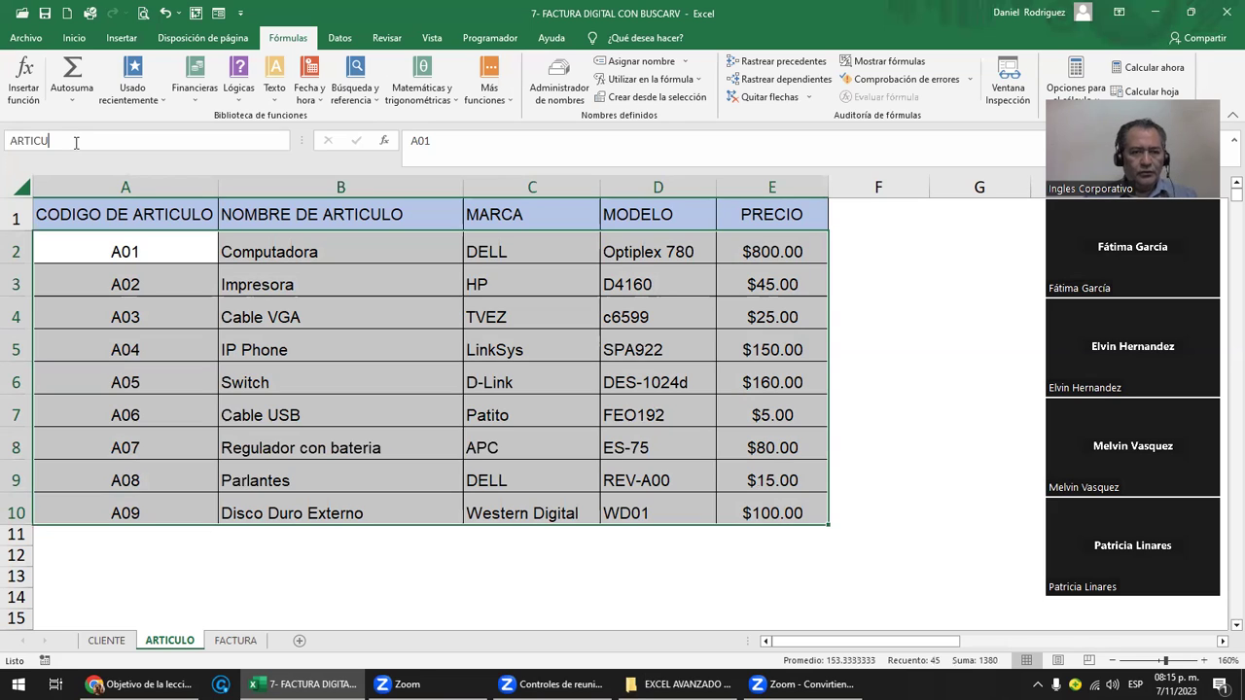
text(LOS)
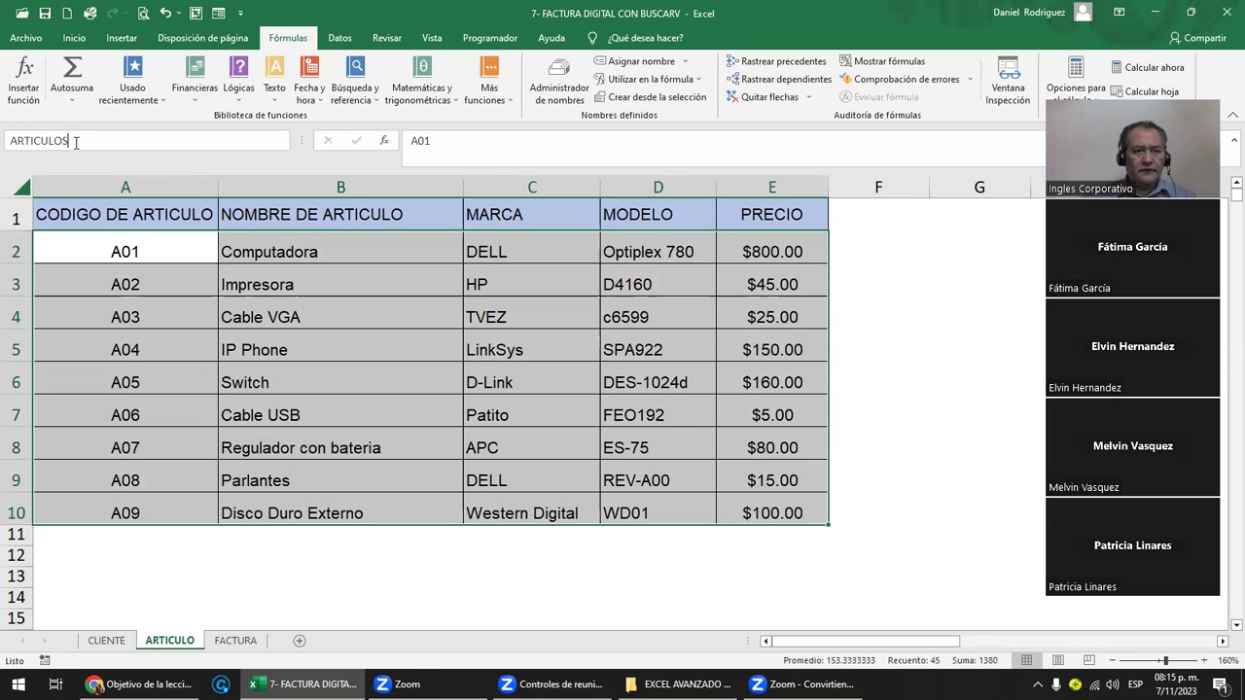
key(Return)
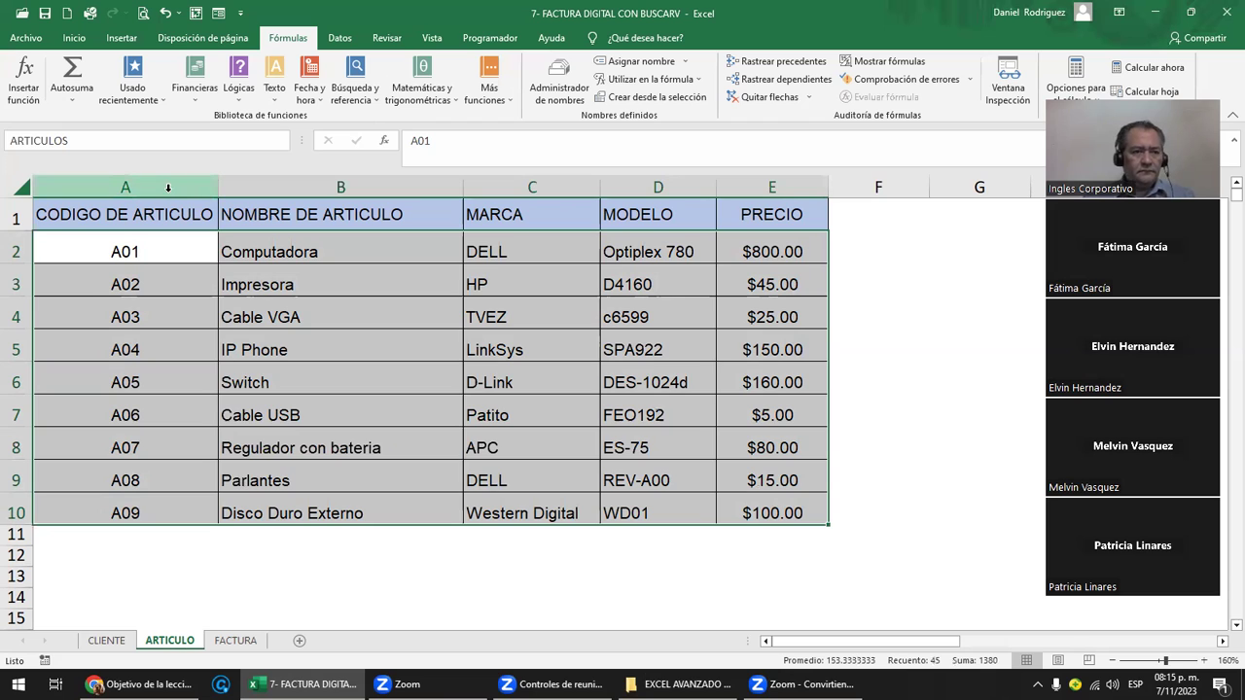
click(113, 582)
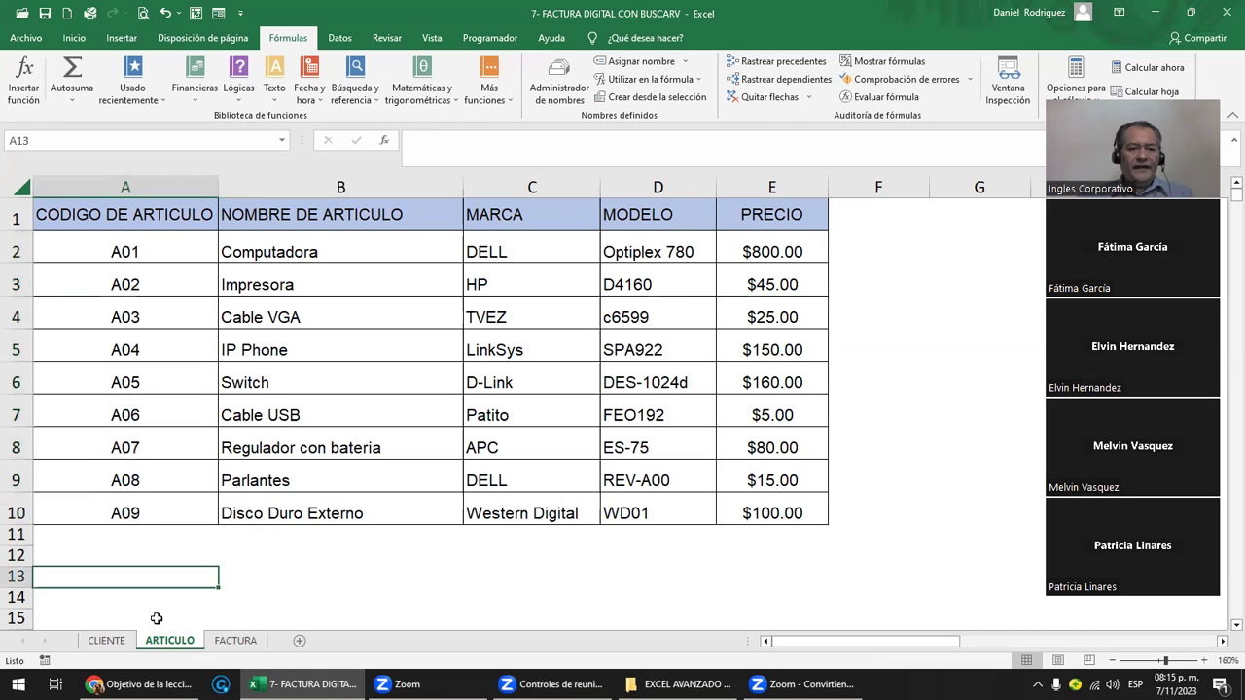
- Check the ARTICULOS and CODIGO_ARTICULO ranges from the Name Box list
click(282, 146)
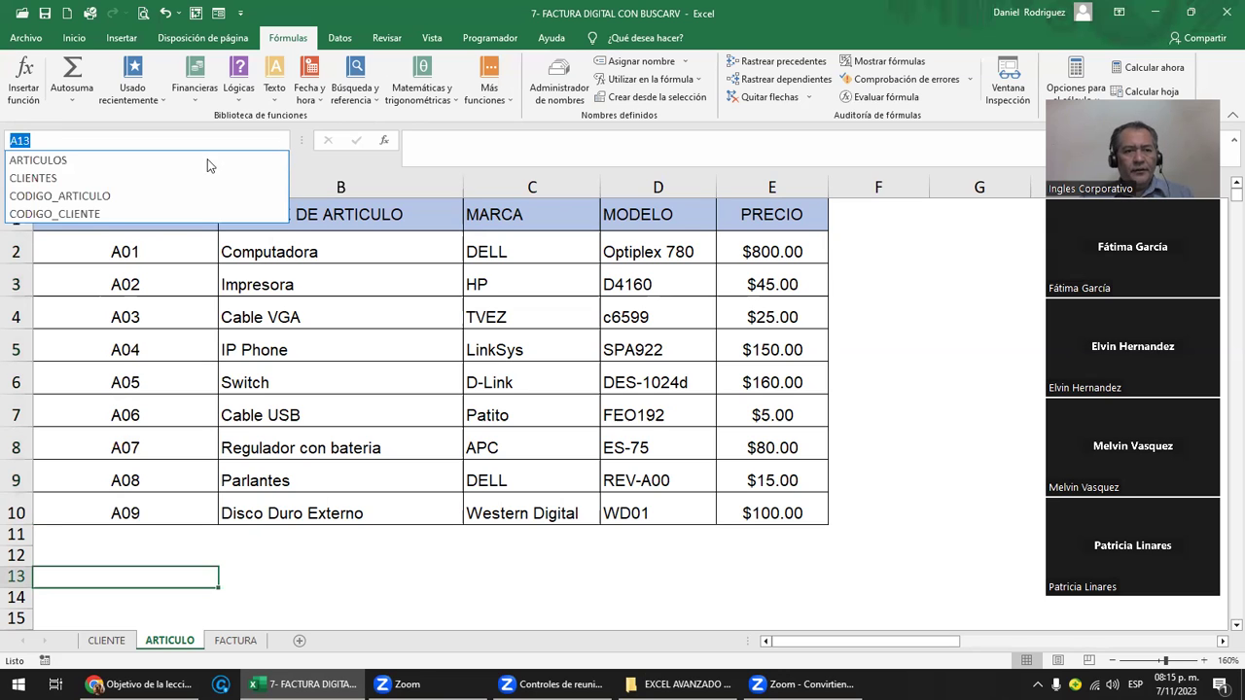
click(133, 162)
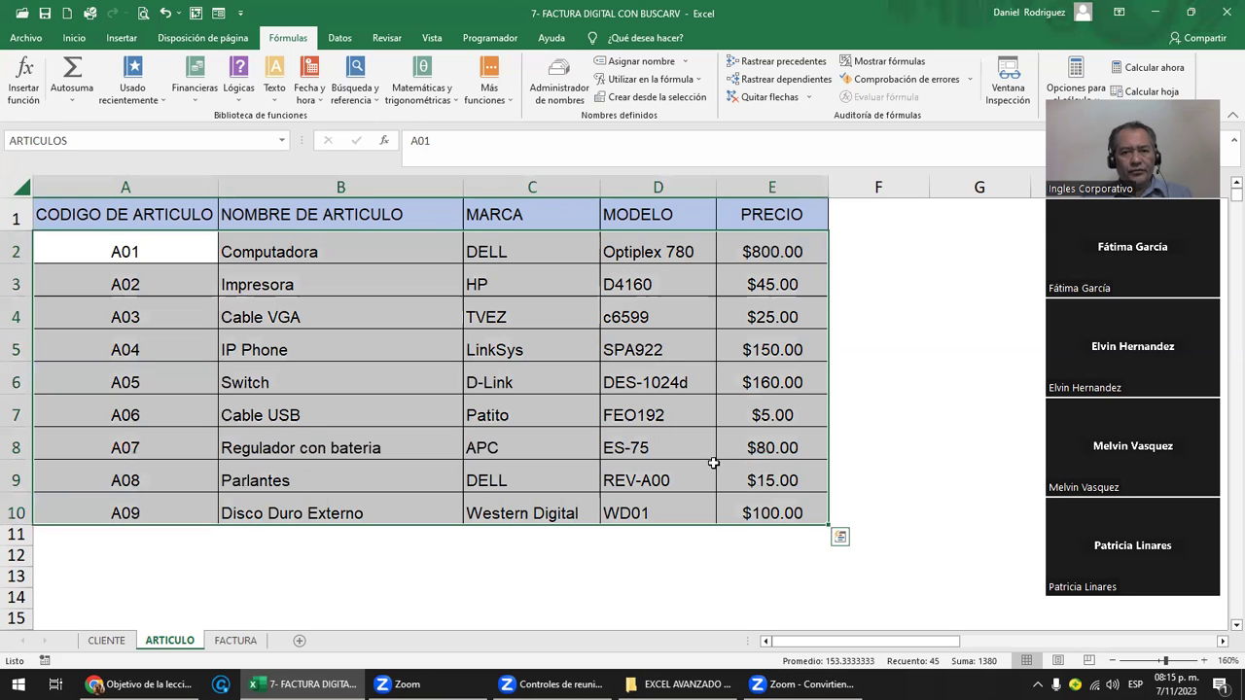
click(279, 143)
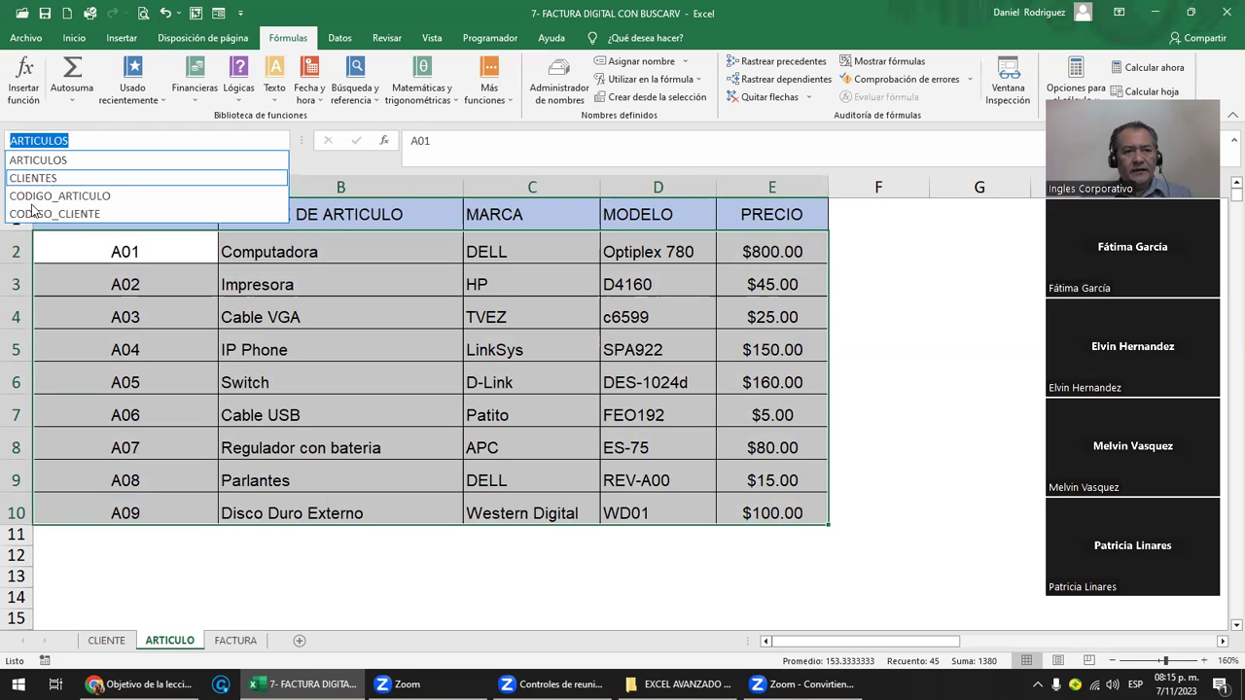
click(84, 197)
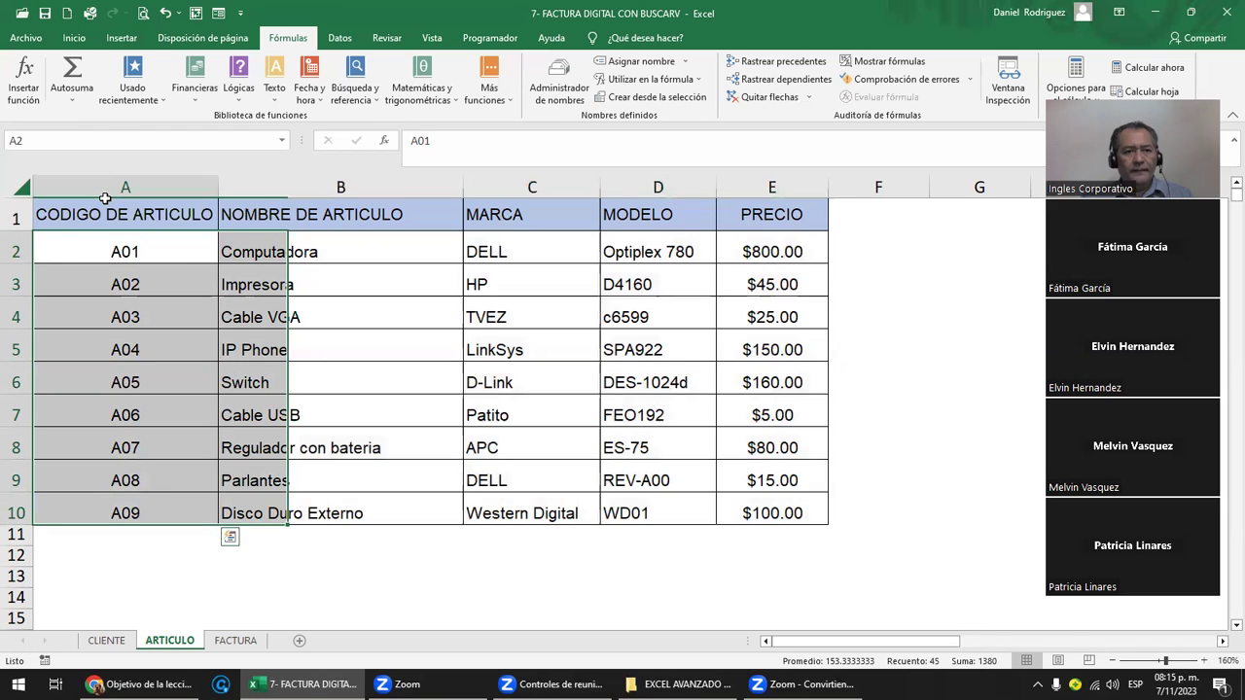
click(281, 141)
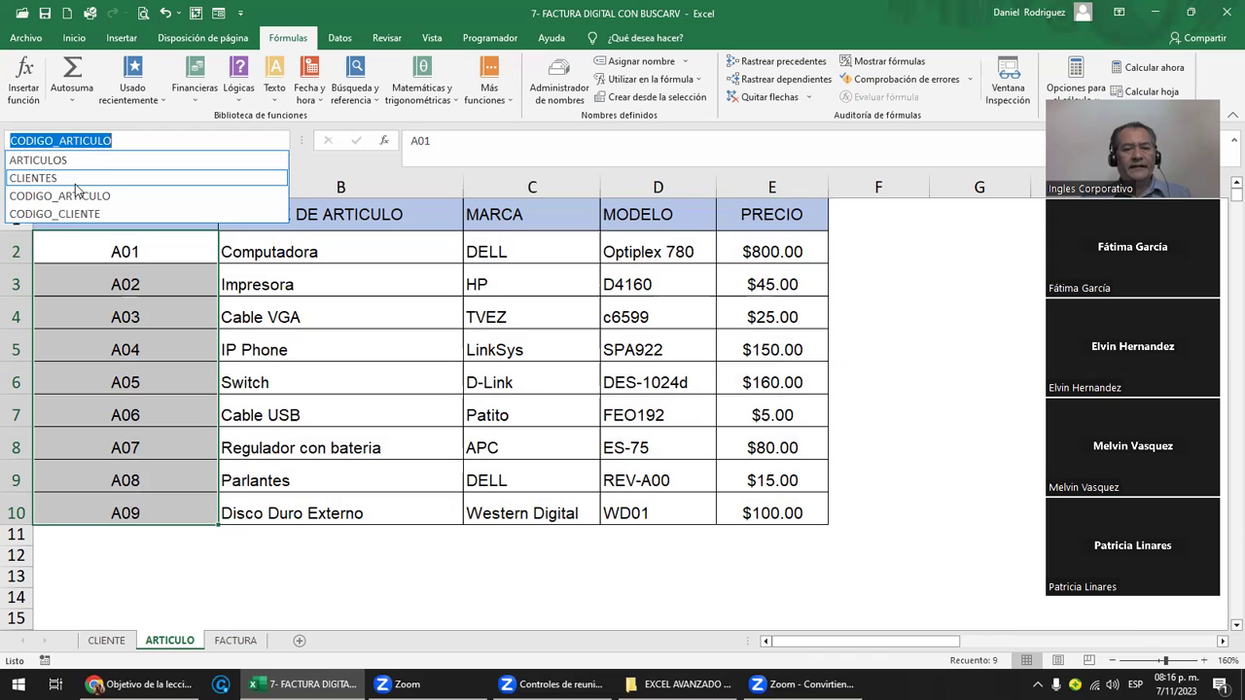
click(212, 557)
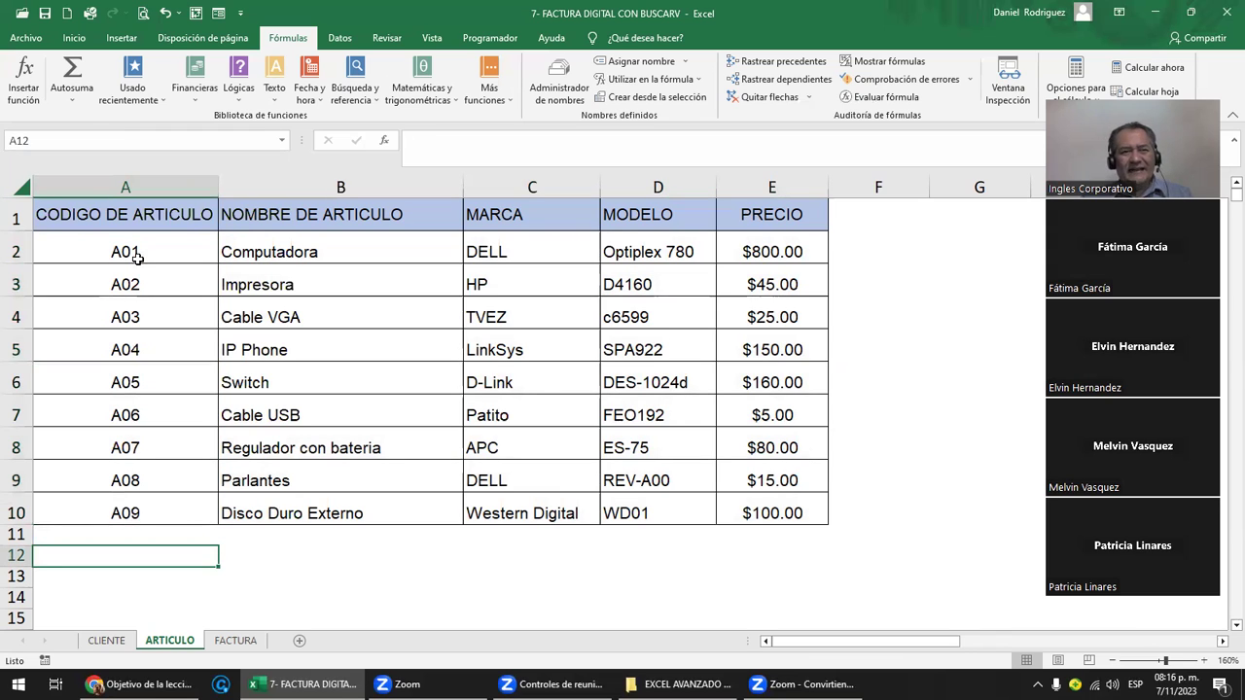
drag(125, 252, 739, 513)
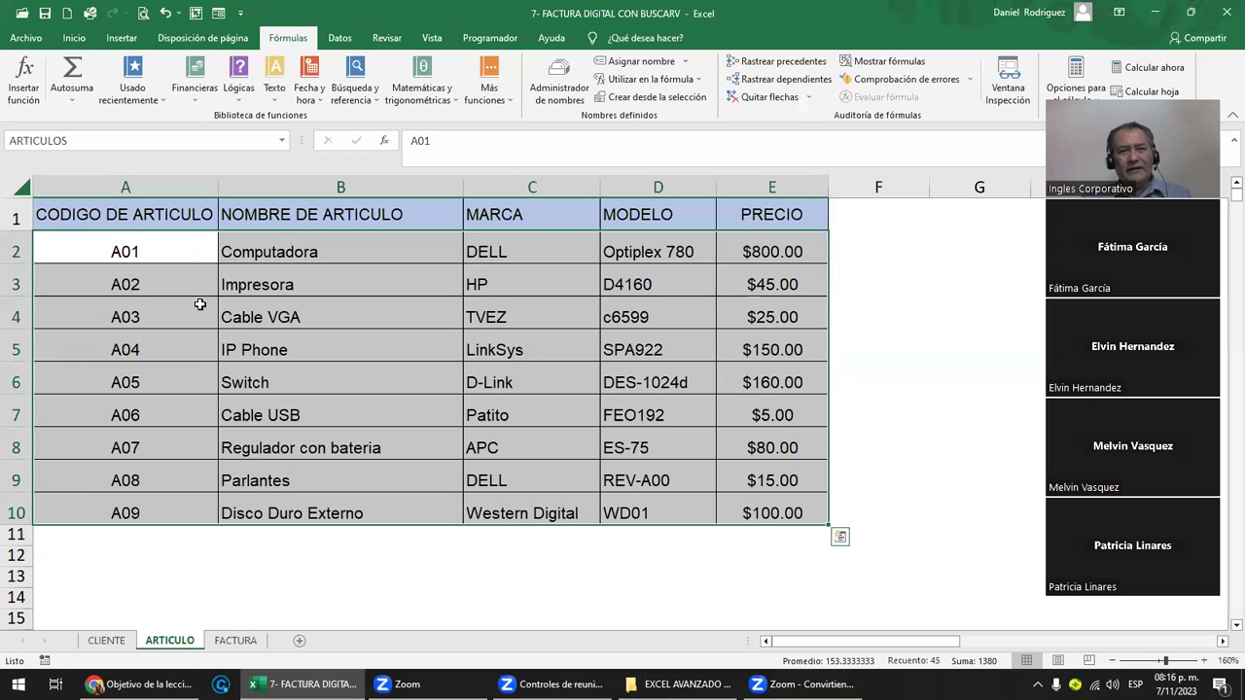
drag(252, 555, 252, 480)
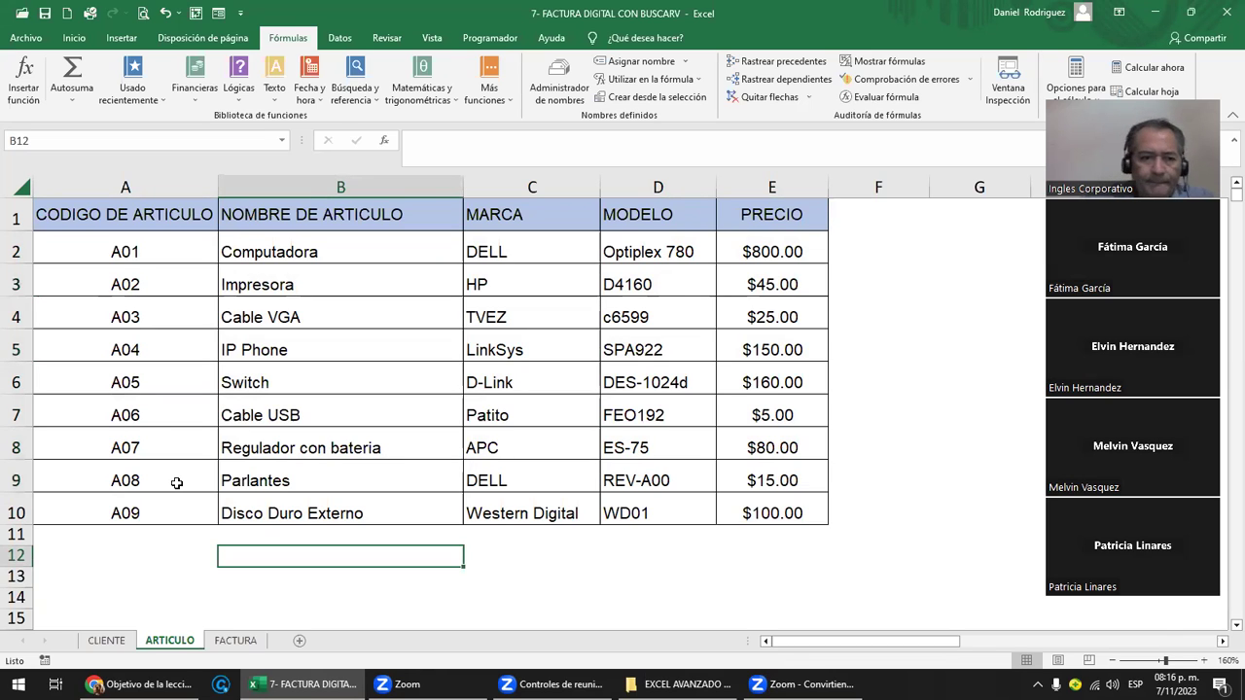
- Return to the top of the FACTURA sheet and select client code cell C8
click(235, 641)
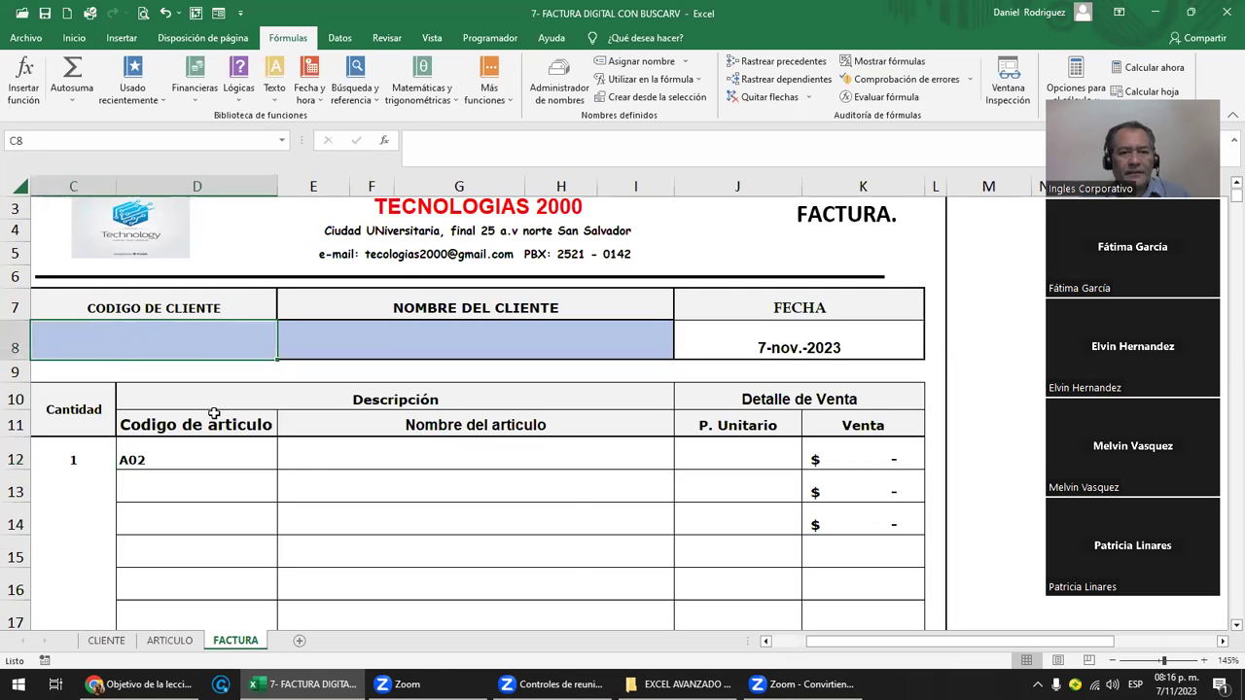
scroll(215, 415, down, 1)
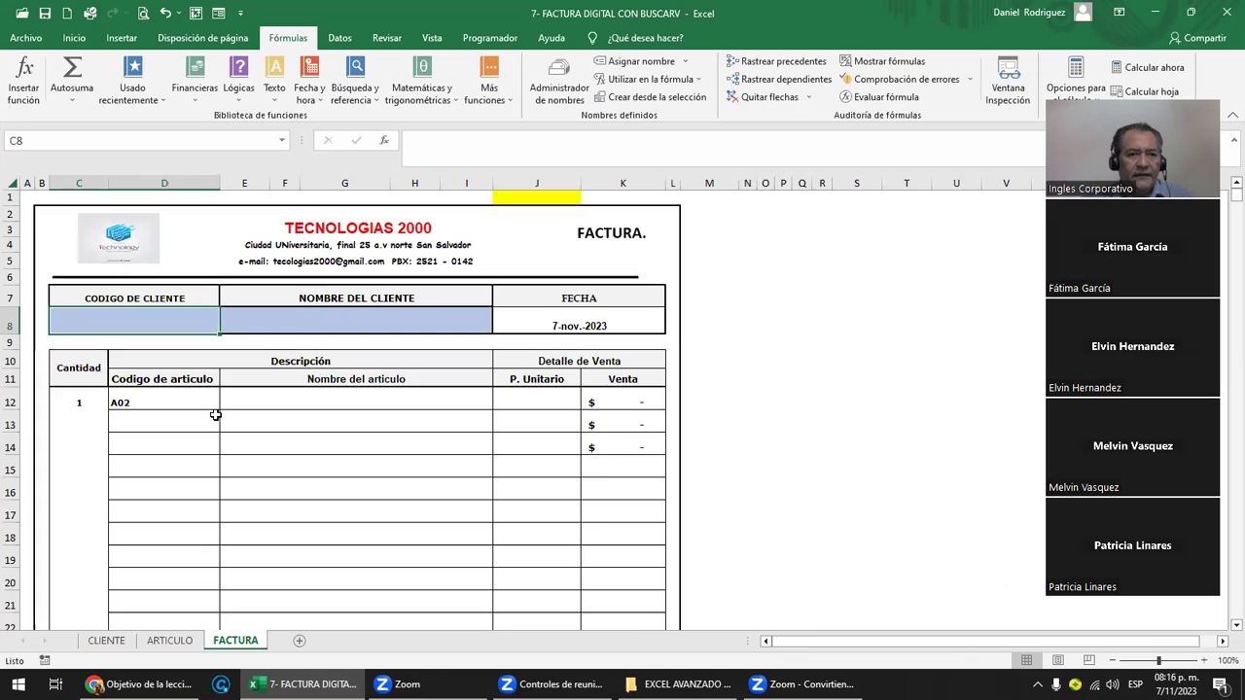
scroll(215, 414, up, 1)
scroll(214, 414, up, 1)
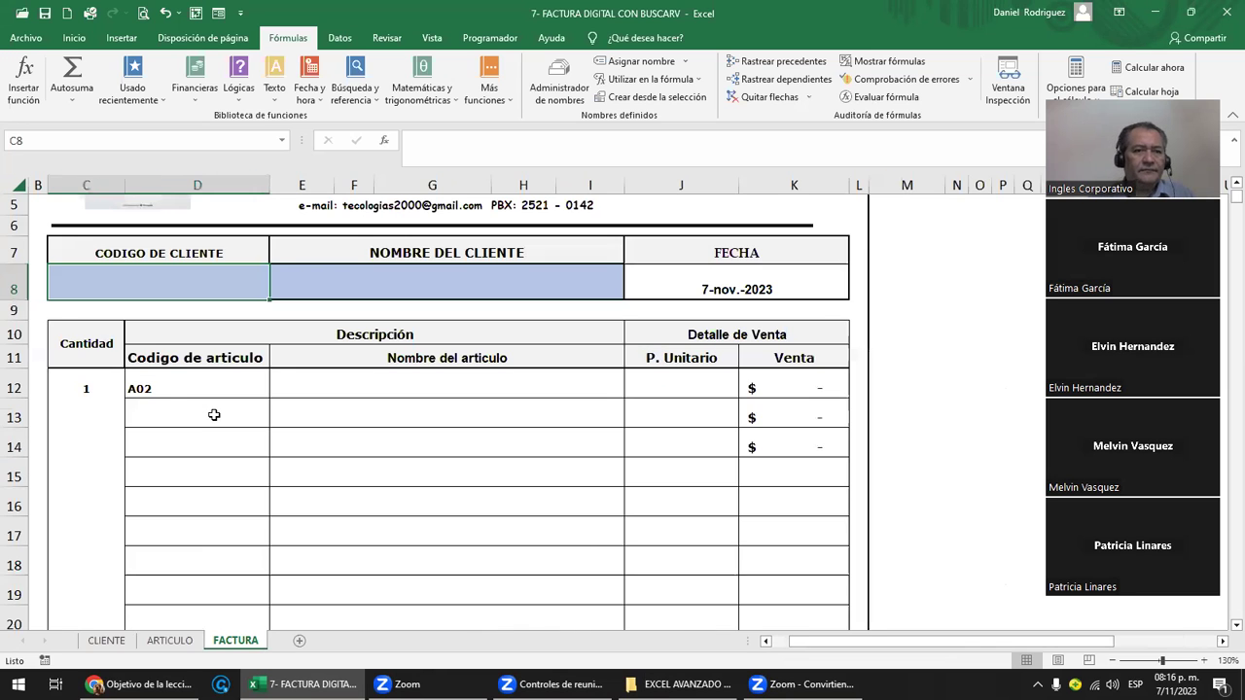
key(ctrl+Home)
key(ctrl+Home)
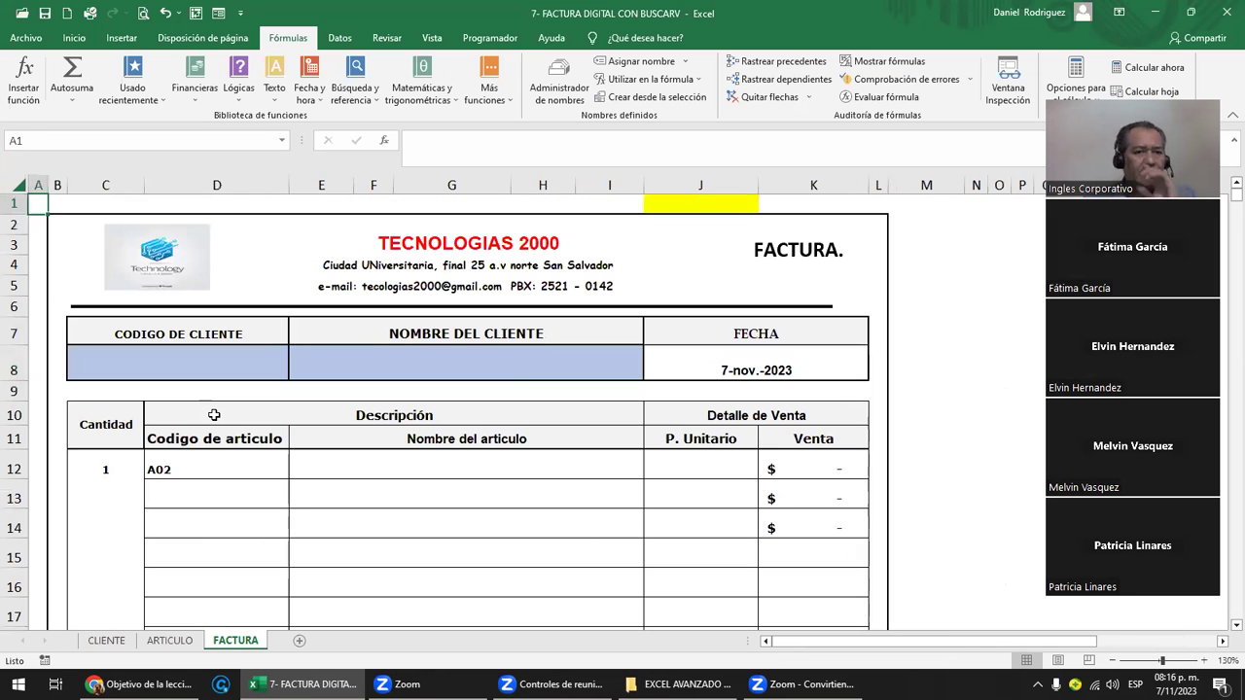
click(201, 359)
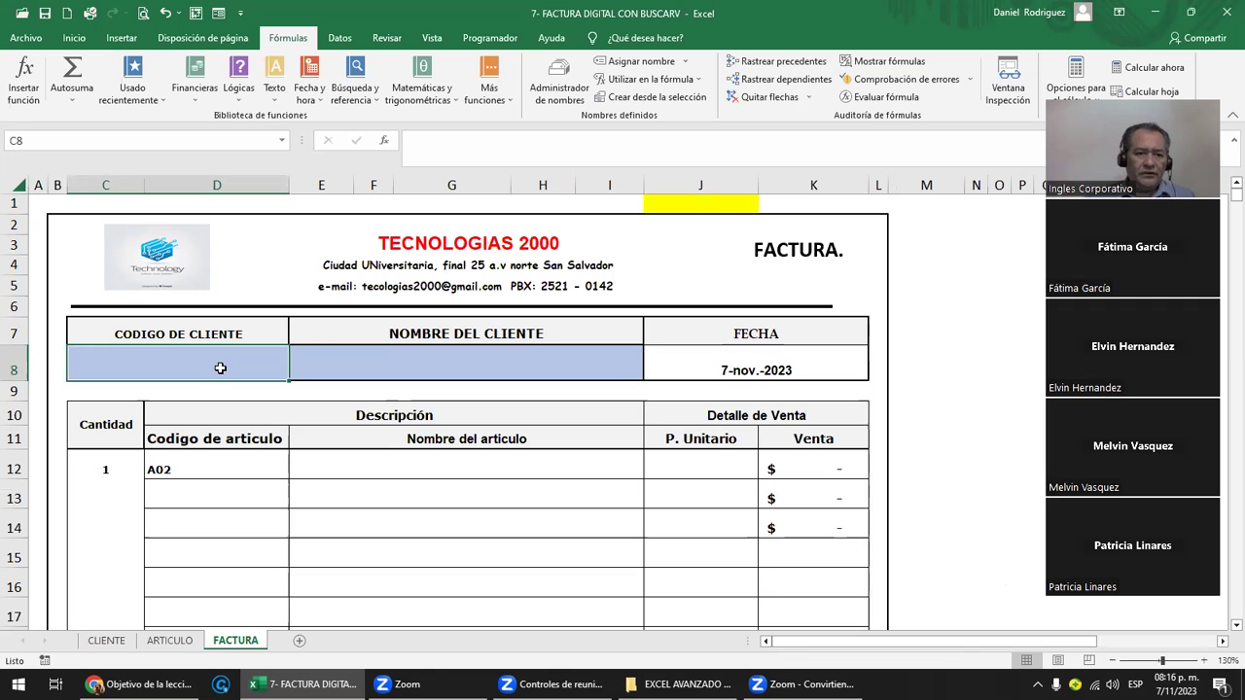
key(ctrl+Page_Up)
key(ctrl+Page_Up)
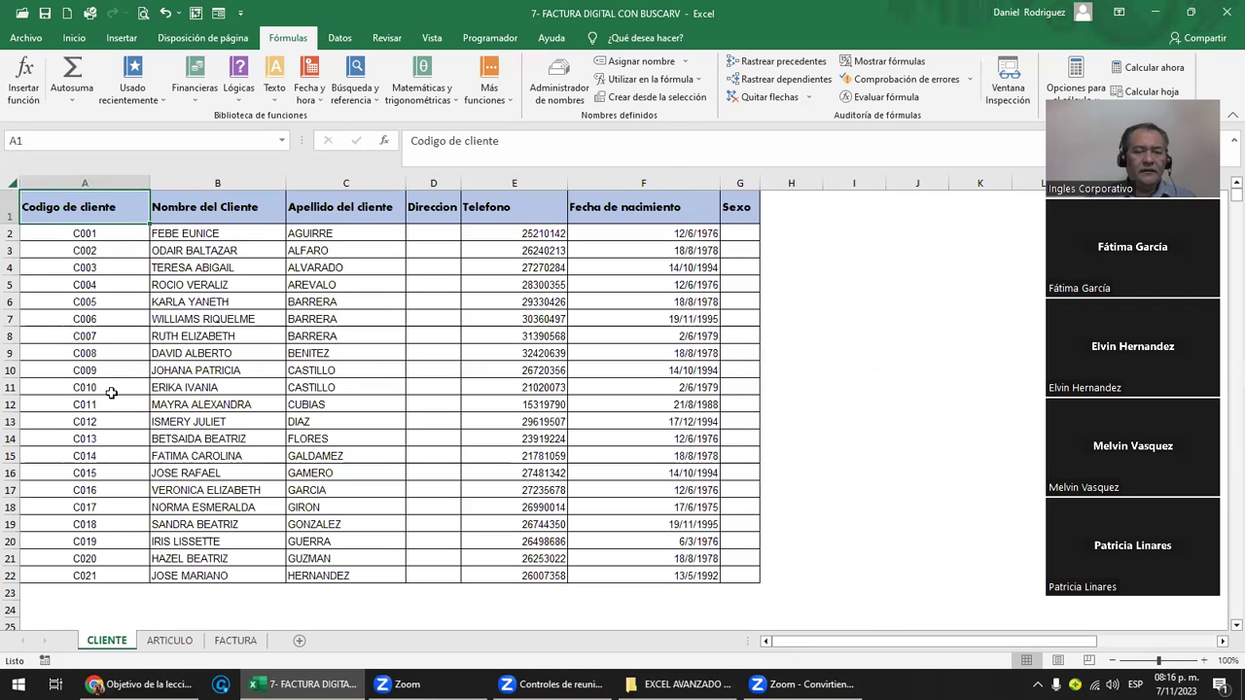
click(243, 642)
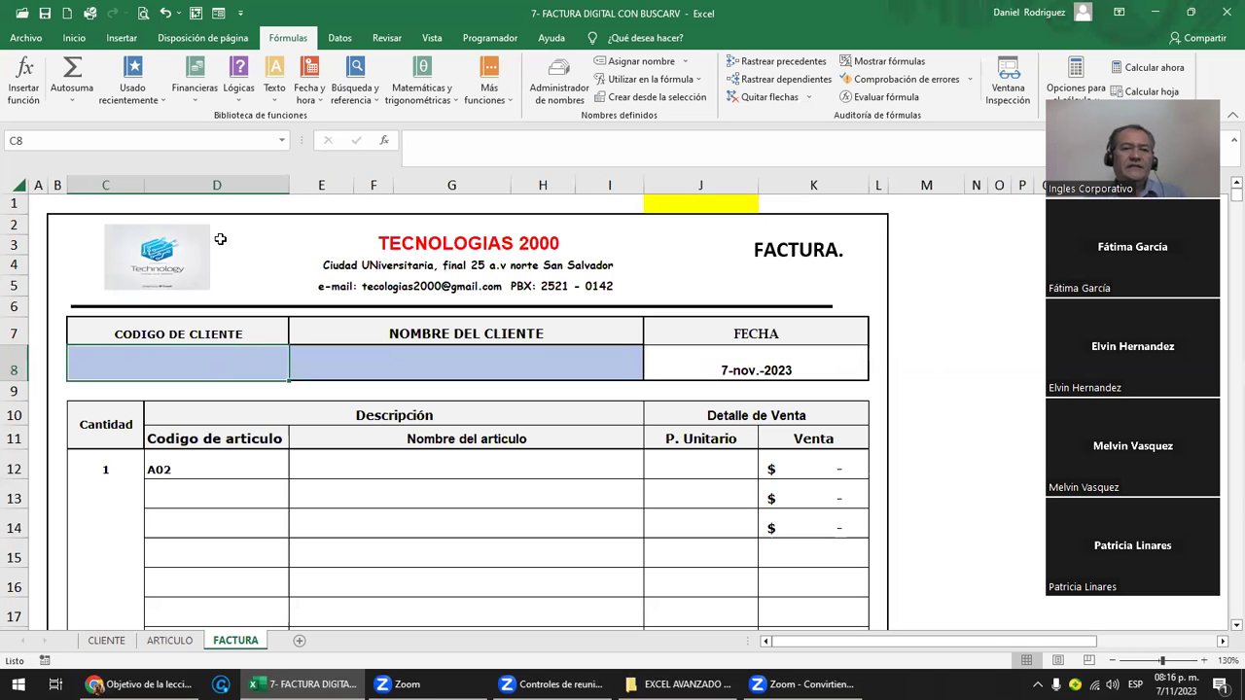
- Give cell C8 a List data validation with source =CODIGO_CLIENTE
click(340, 38)
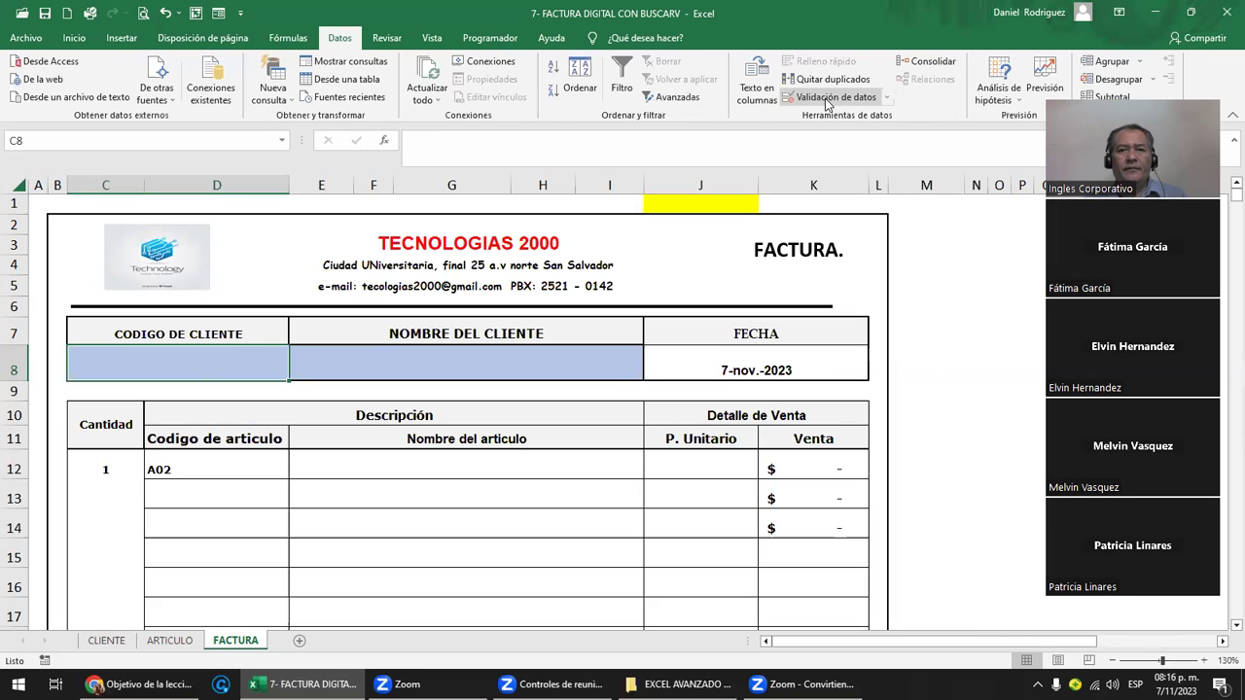
click(825, 100)
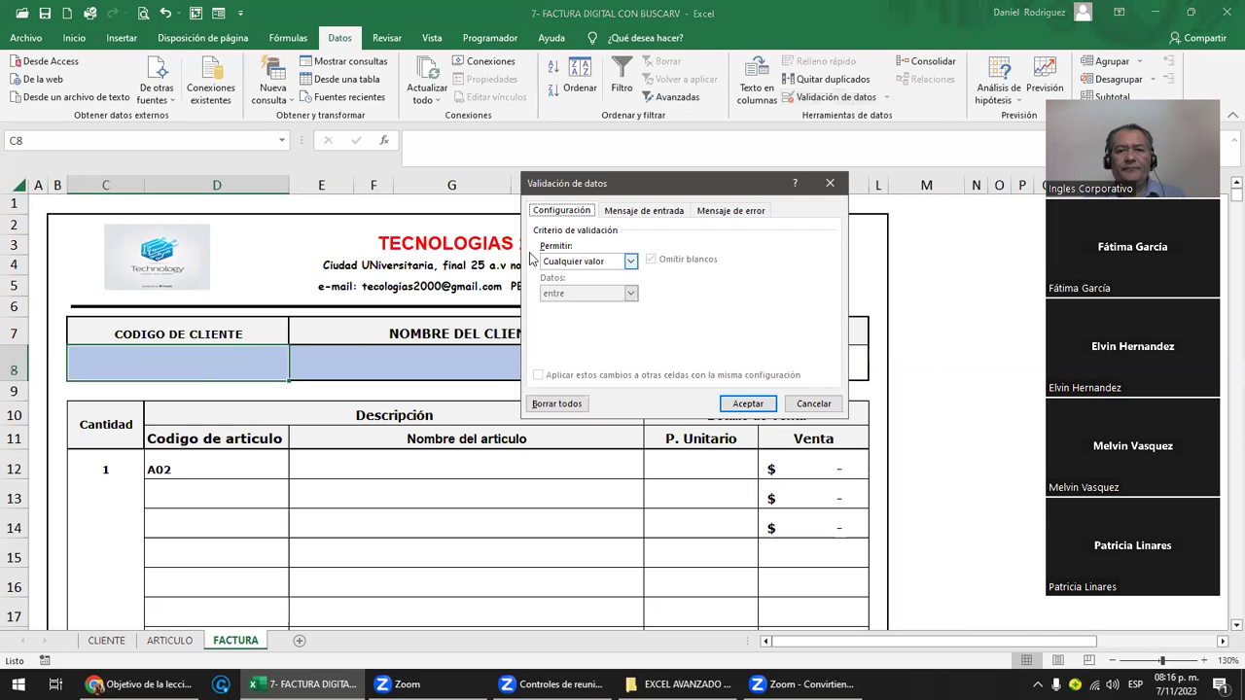
click(628, 260)
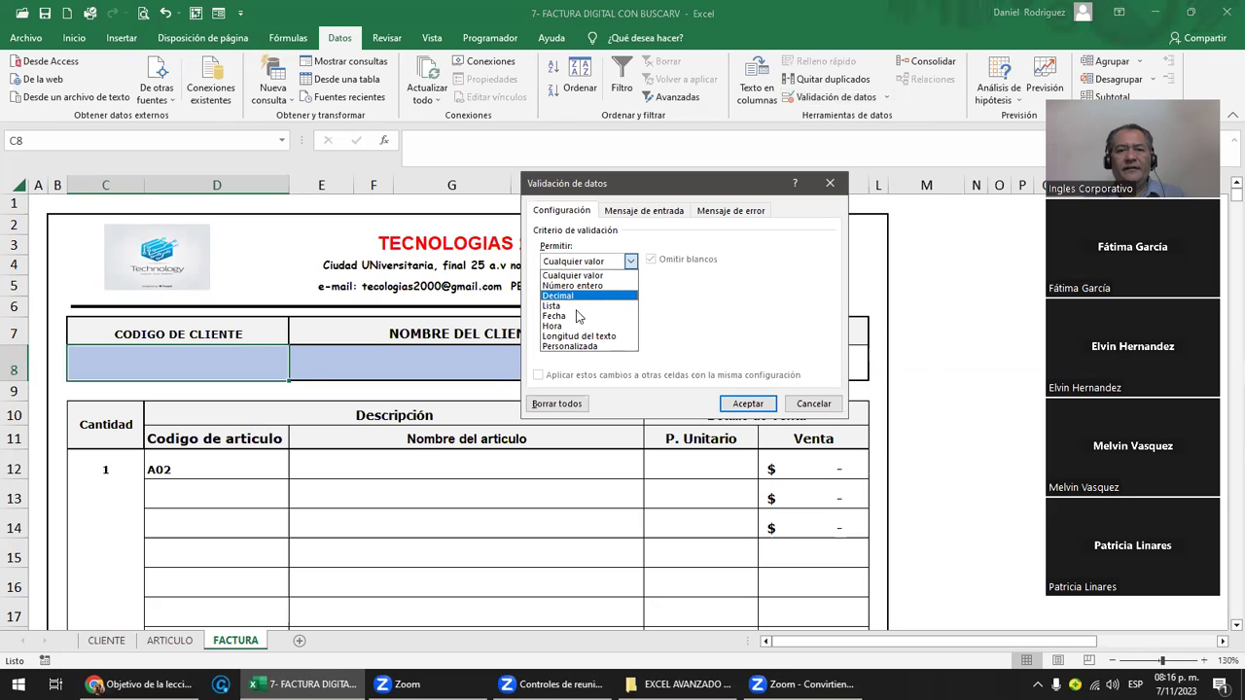
click(574, 305)
click(562, 323)
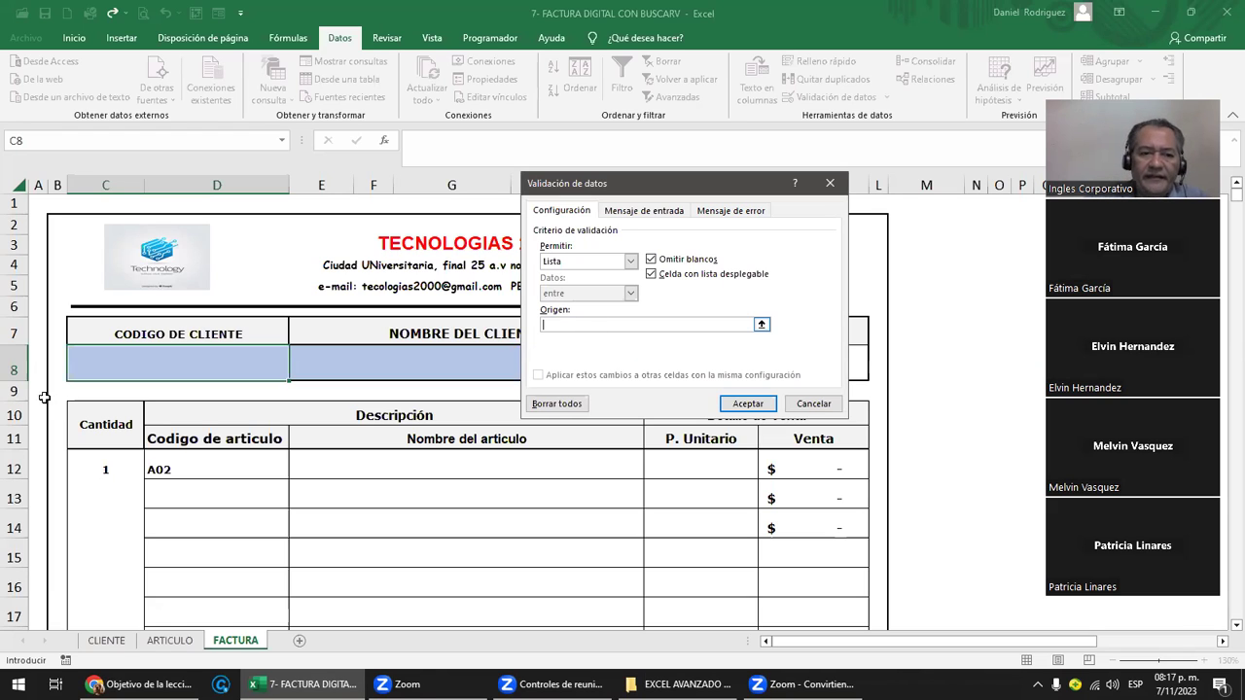
click(111, 641)
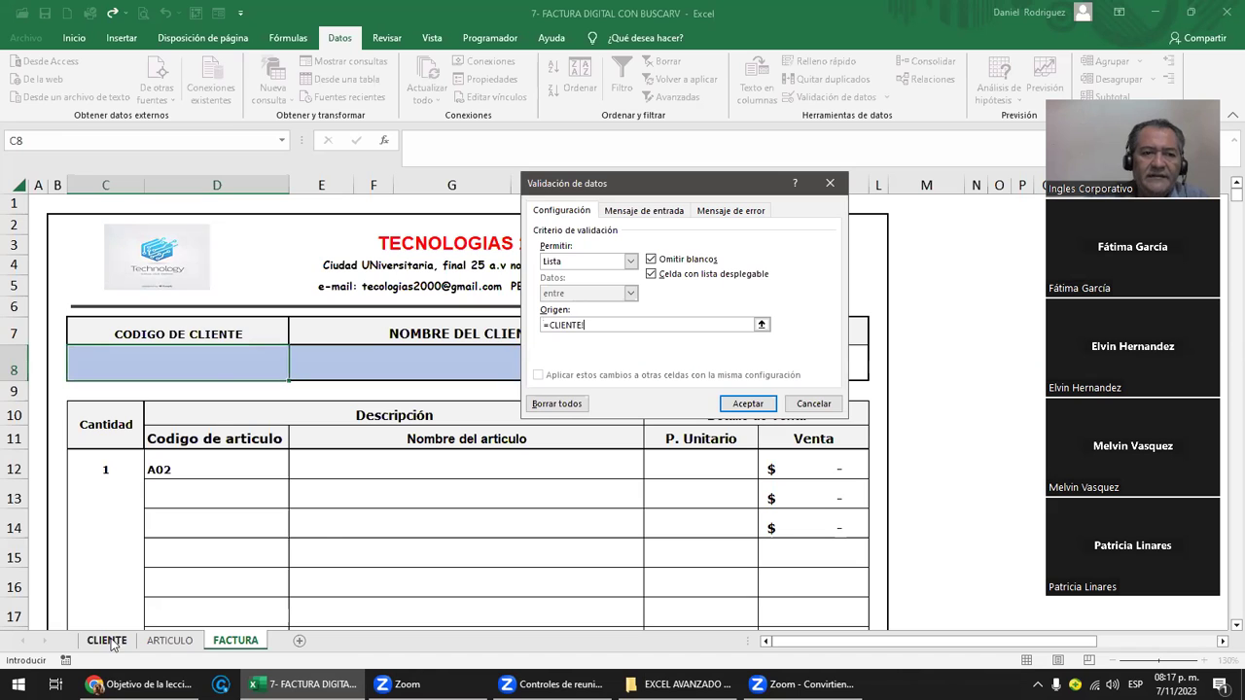
drag(112, 239, 106, 575)
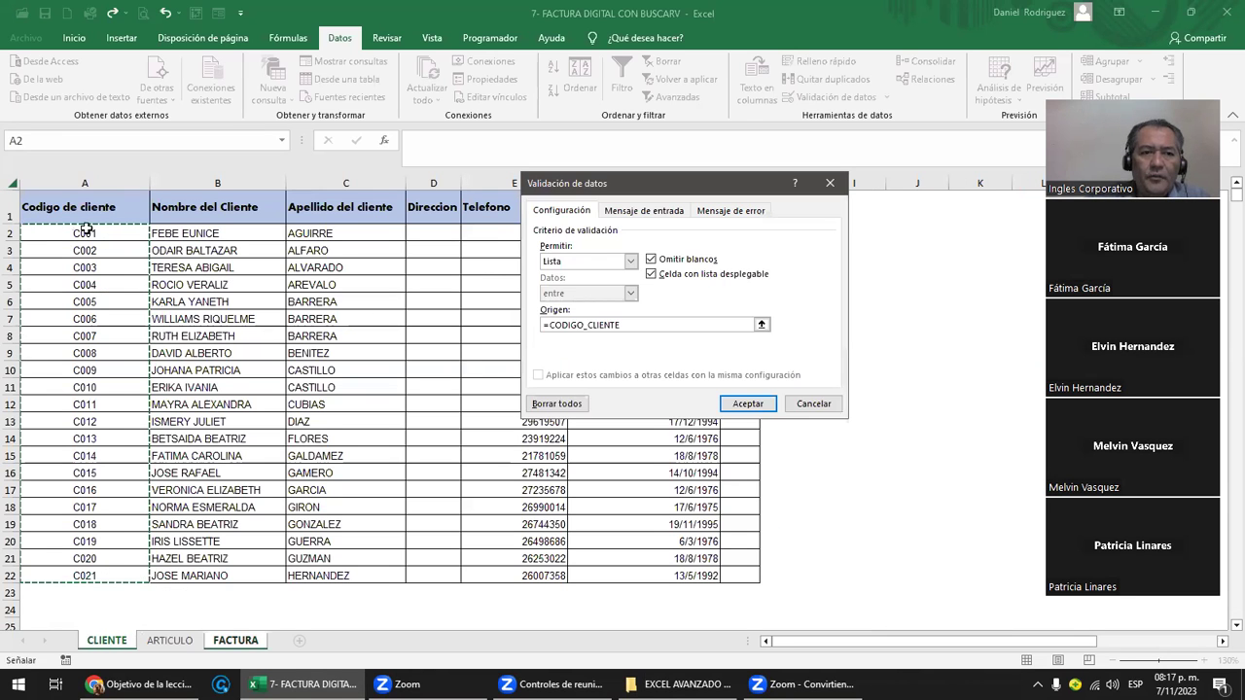
click(625, 326)
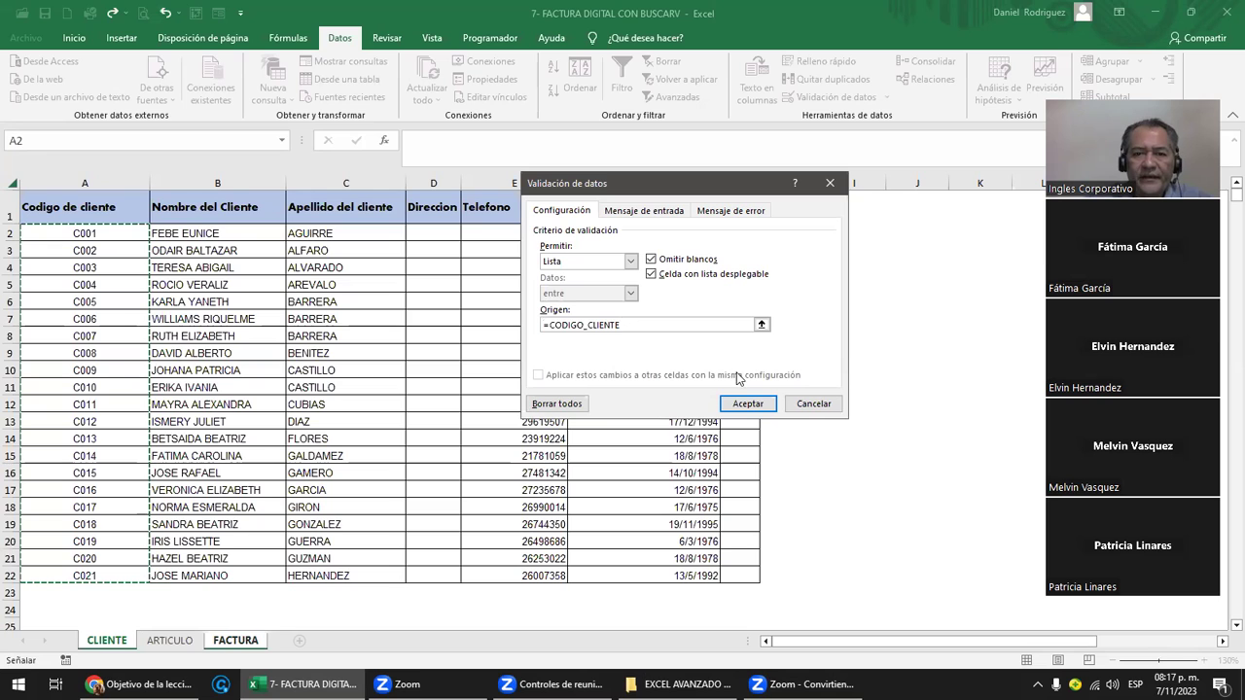
click(749, 405)
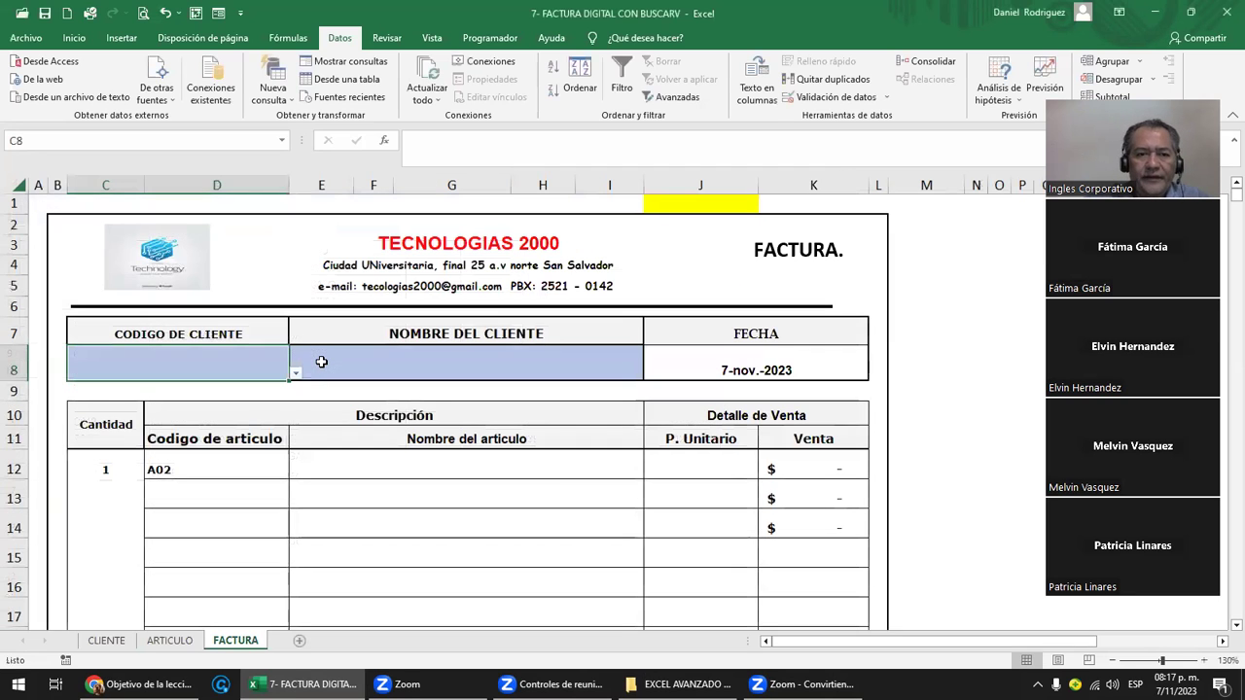
- Choose client code C002 from the dropdown list in cell C8
click(297, 375)
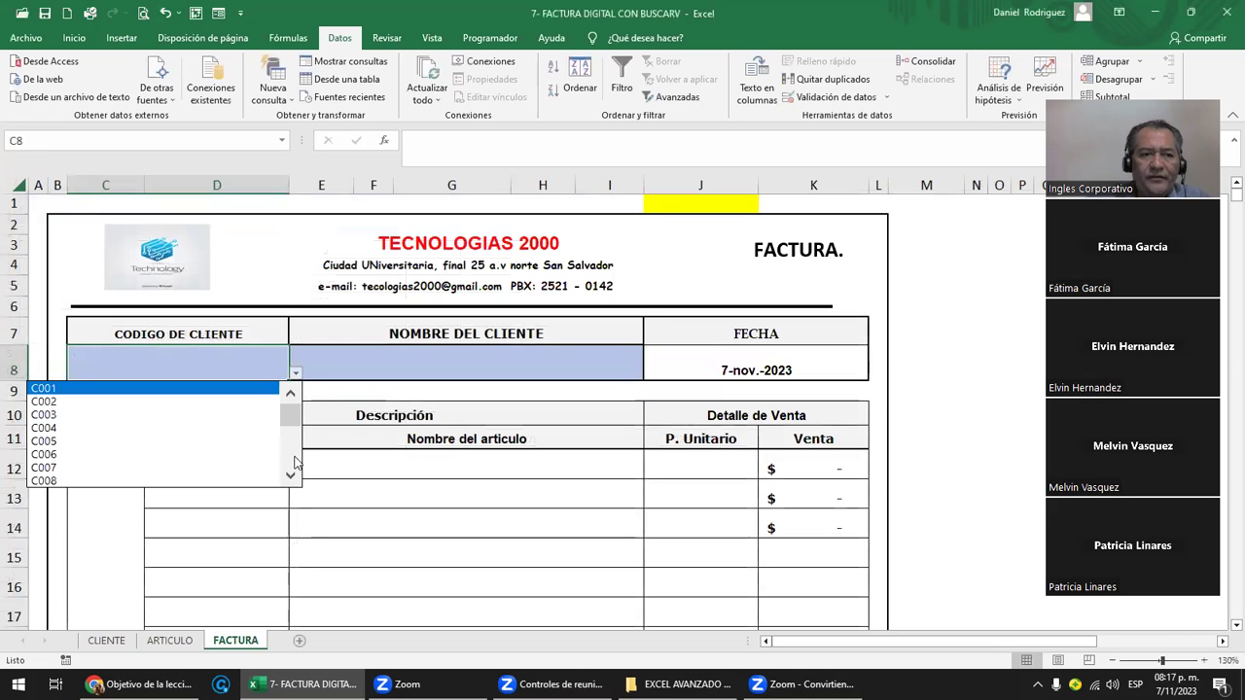
scroll(297, 471, down, 5)
scroll(110, 406, up, 5)
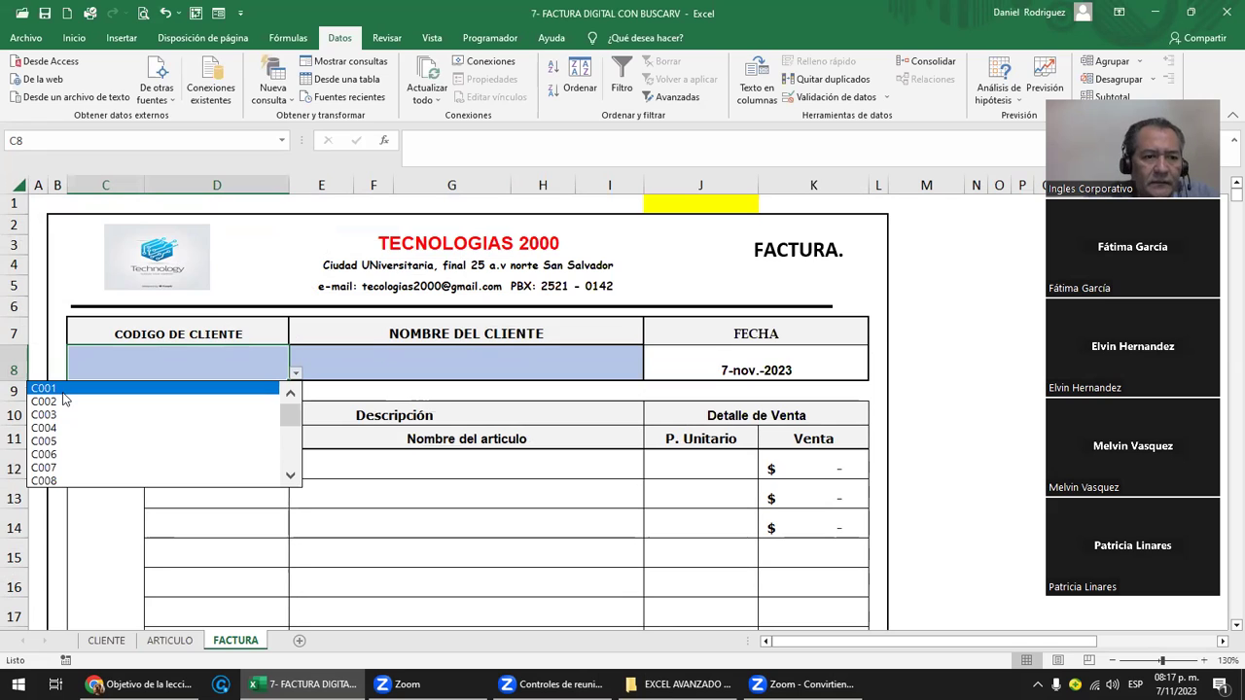
click(60, 402)
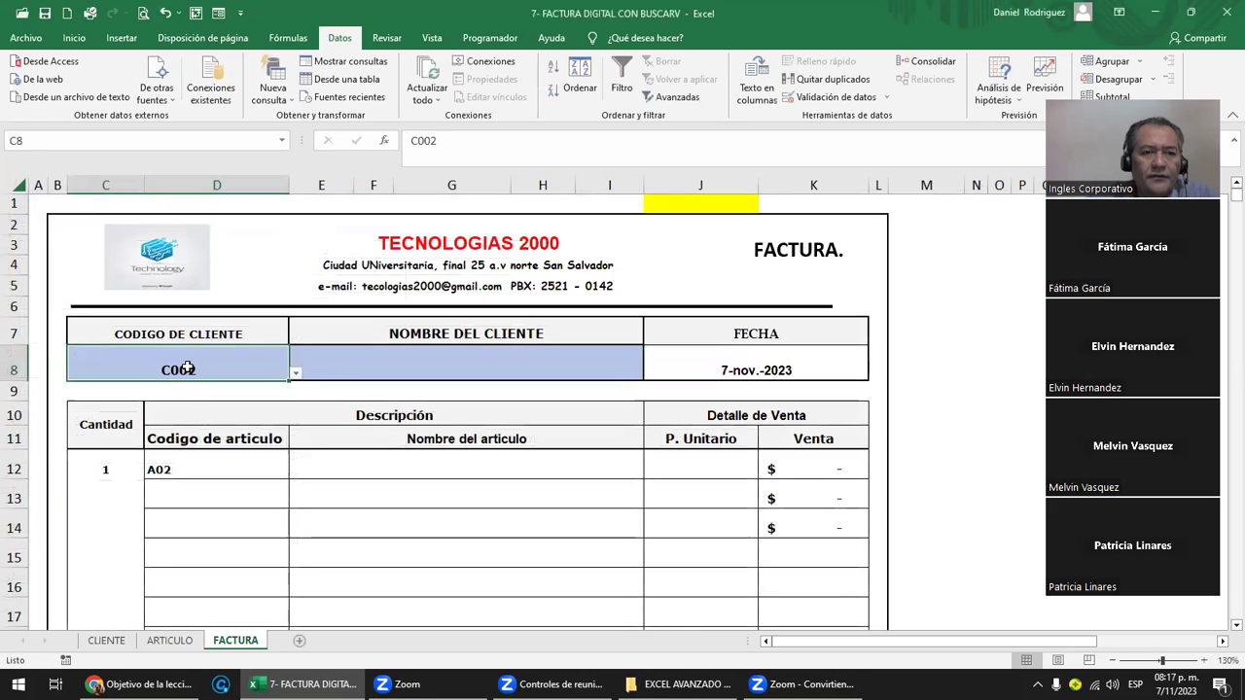
click(386, 352)
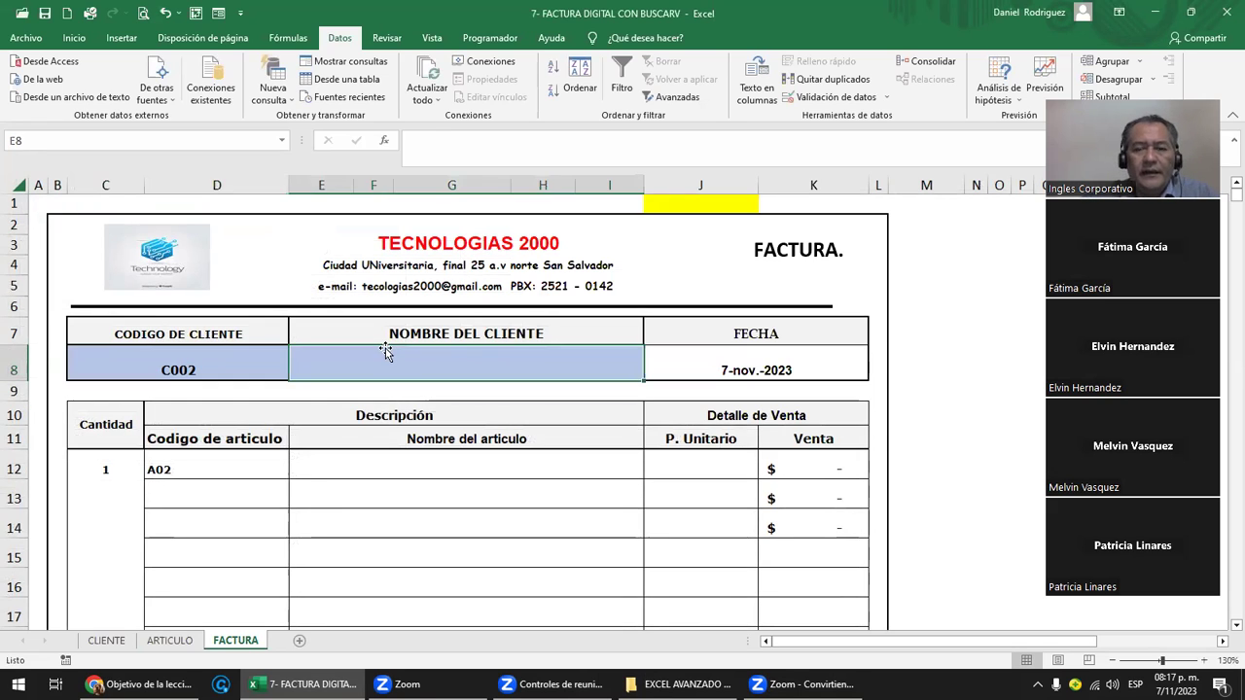
click(724, 371)
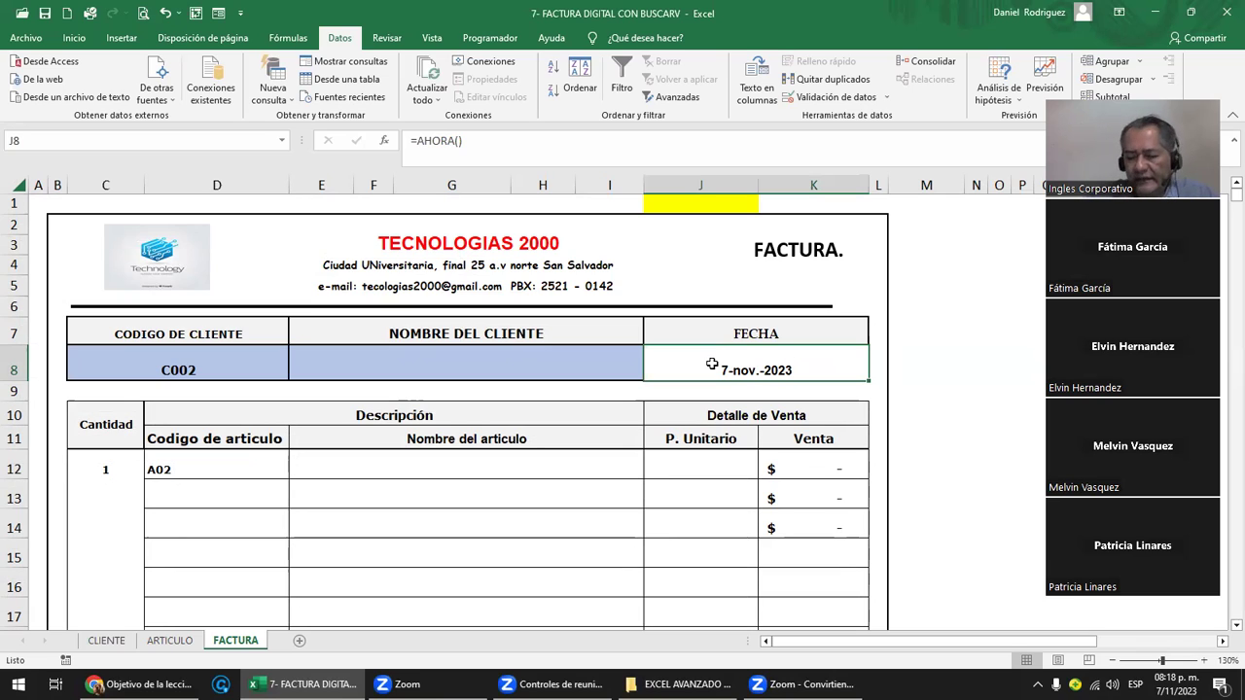
- Replace the =AHORA() formula in J8 with the fixed invoice date 6/11/23
key(Delete)
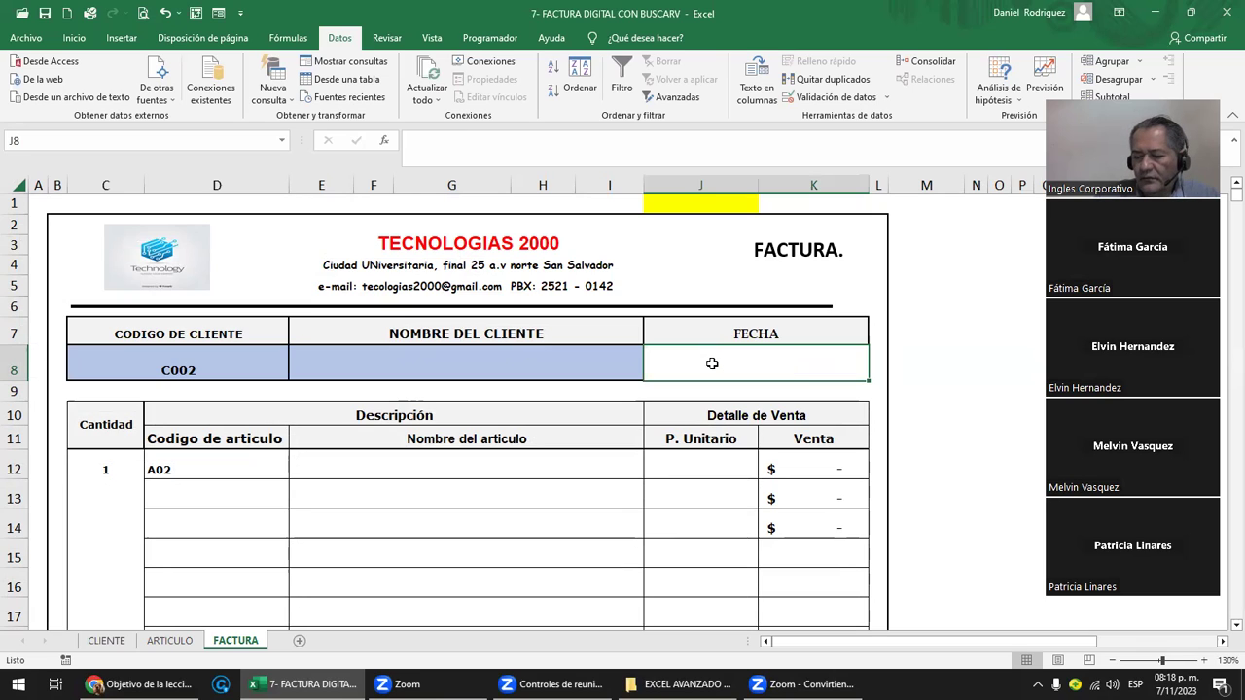
double_click(711, 363)
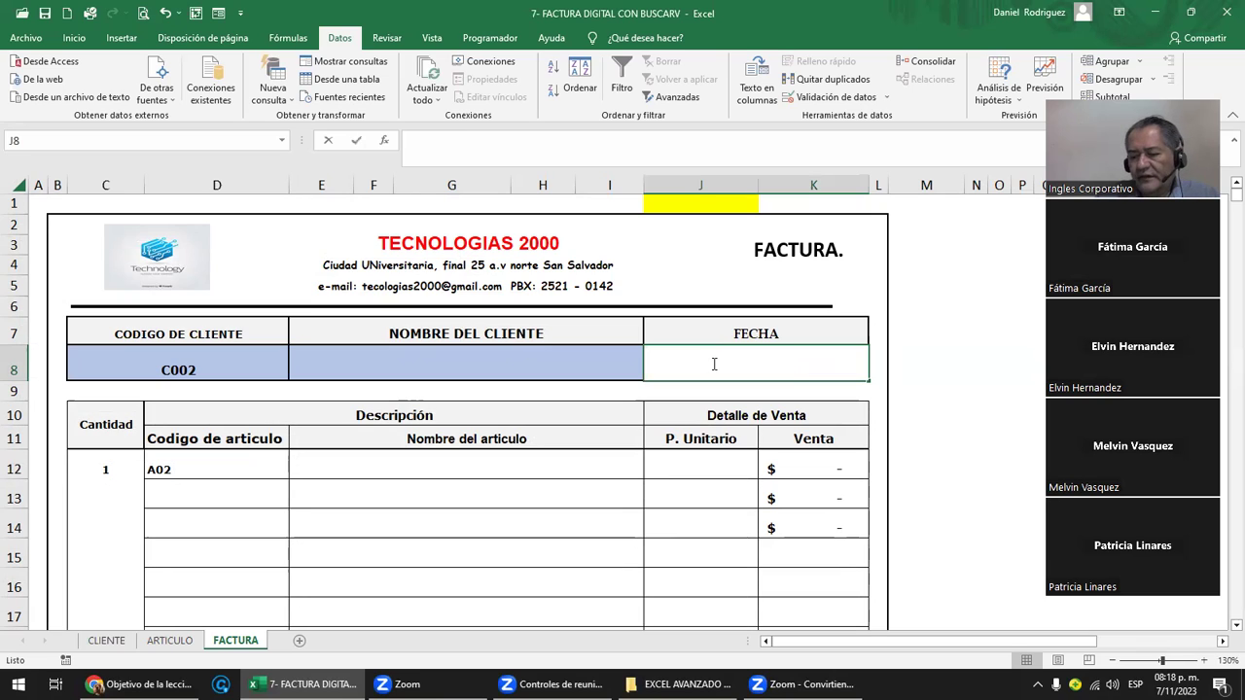
text(6/11/)
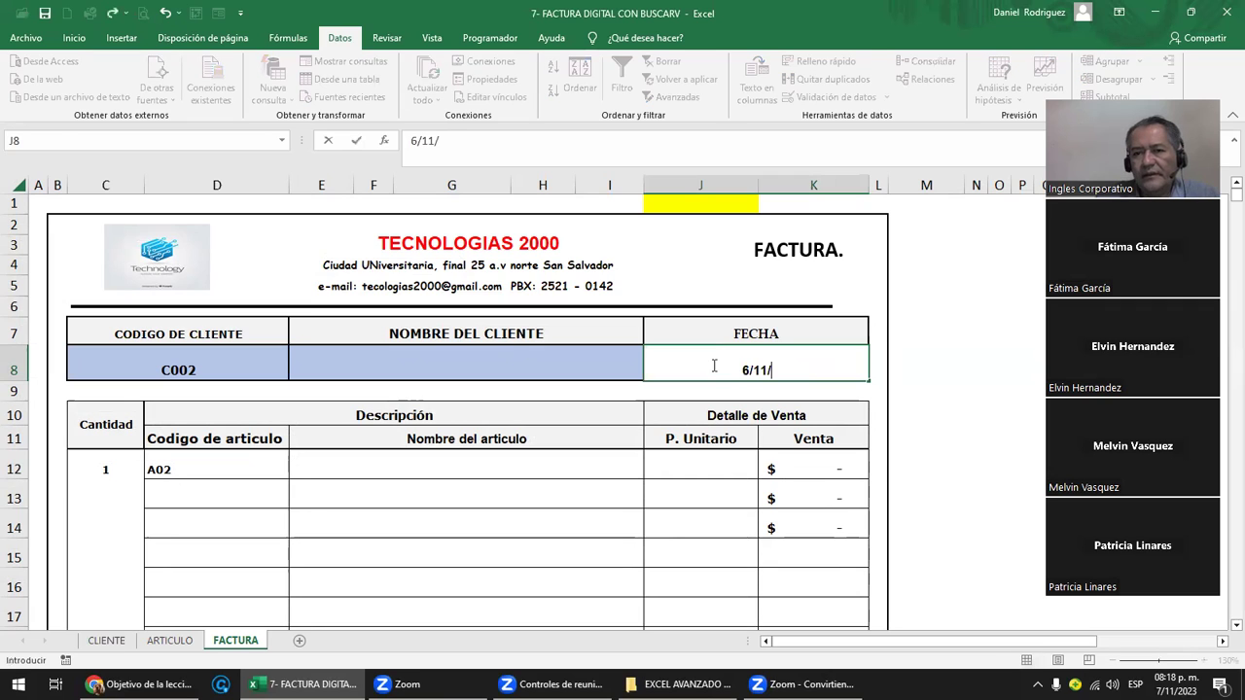
text(2023)
key(ctrl+Return)
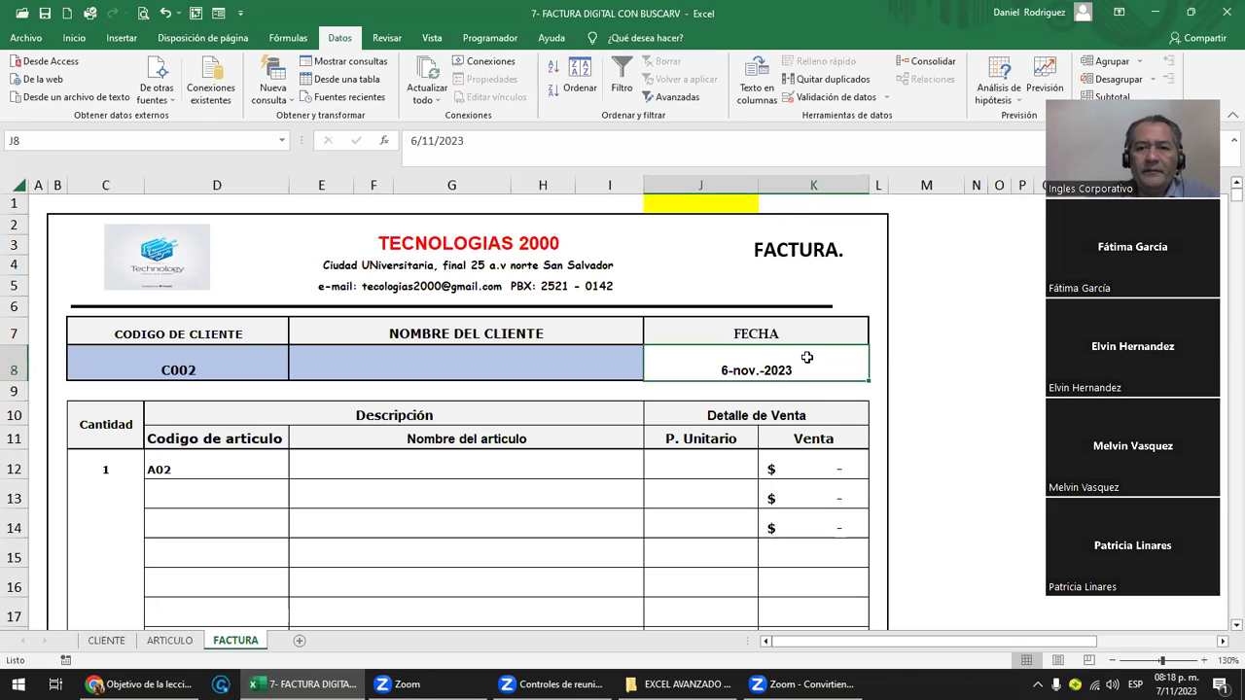
click(396, 370)
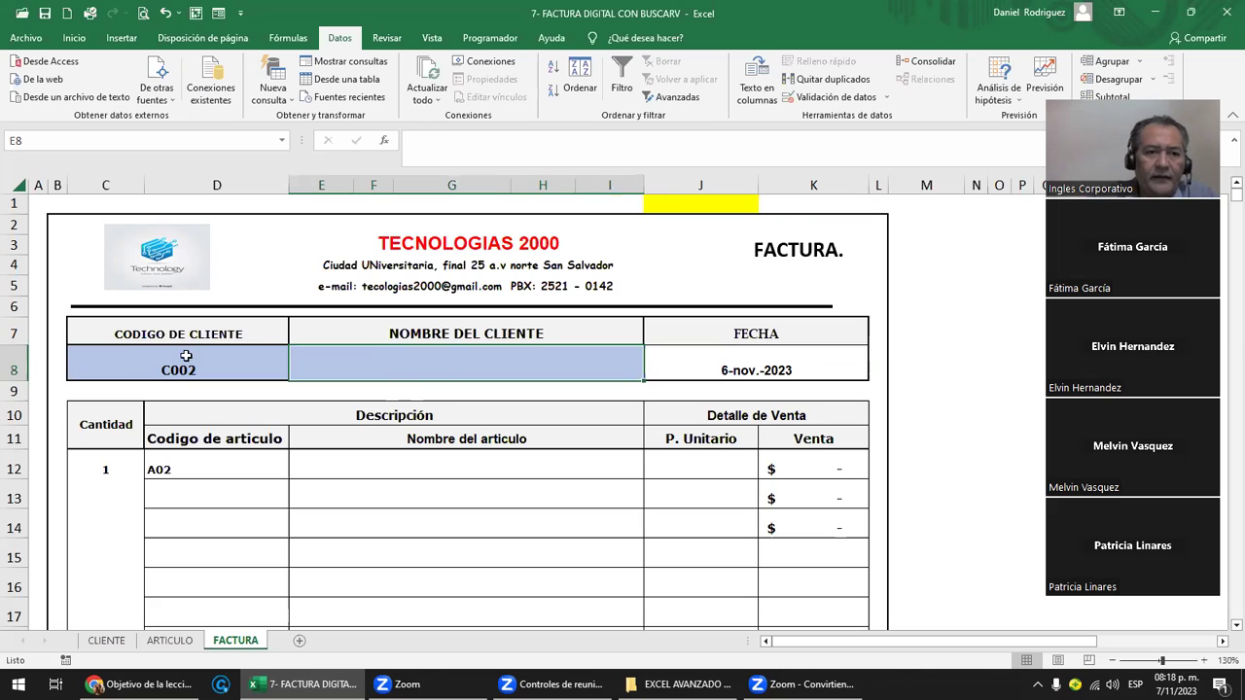
- Start a BUSCARV formula in E8 using client code cell C8 as the lookup value
key(Left)
click(494, 352)
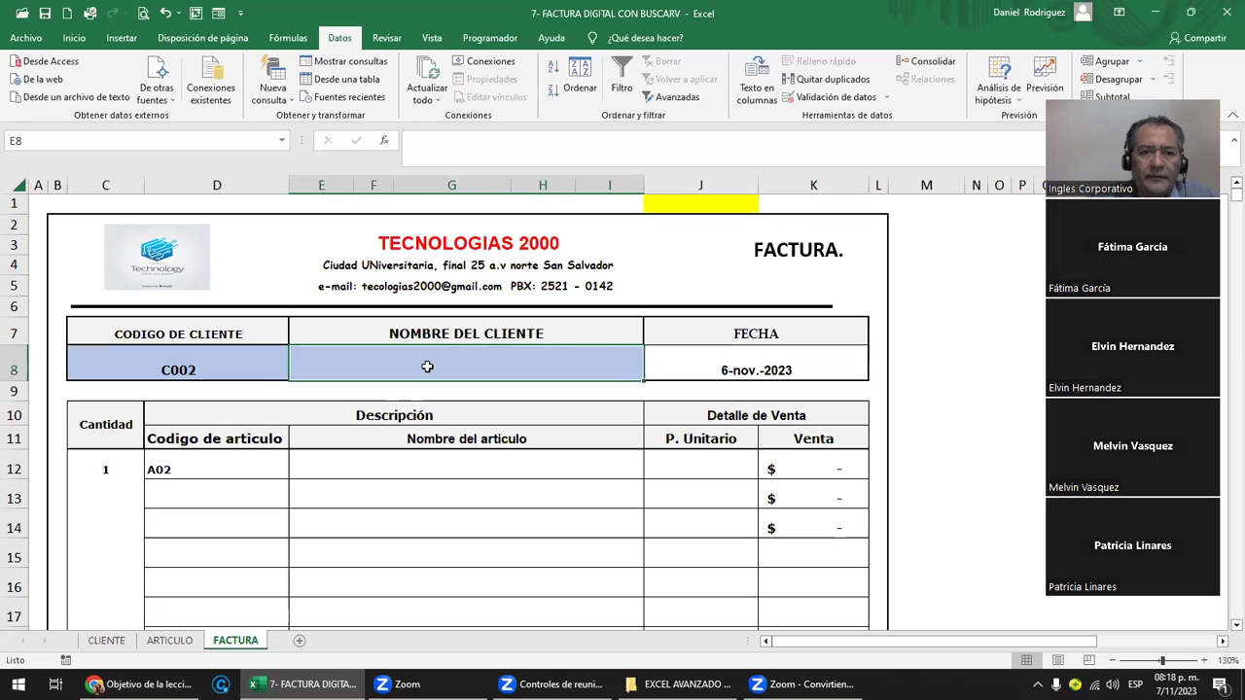
text(=)
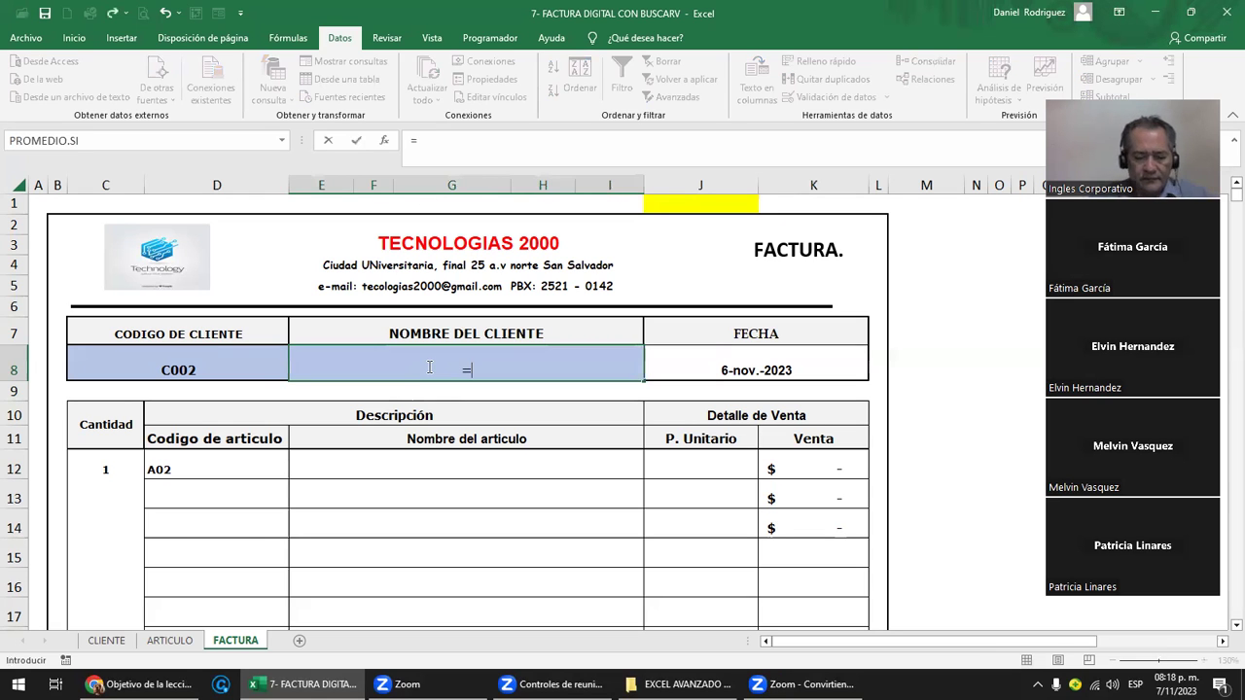
text(BUS)
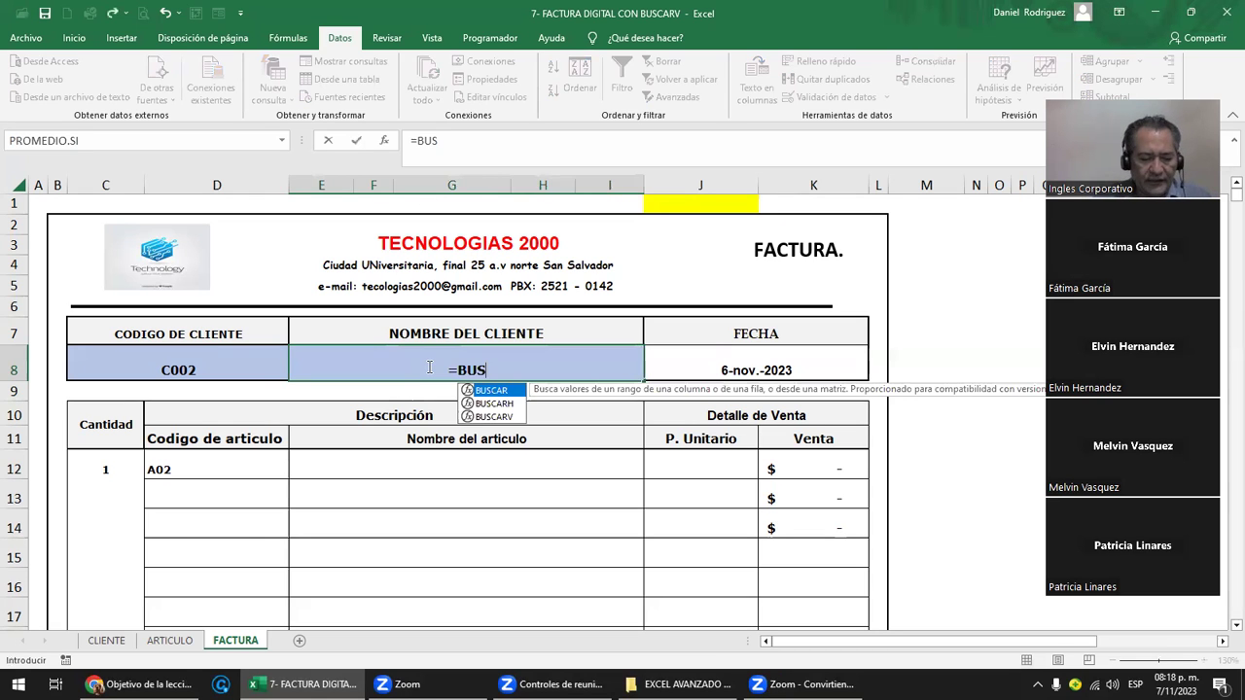
text(CAR)
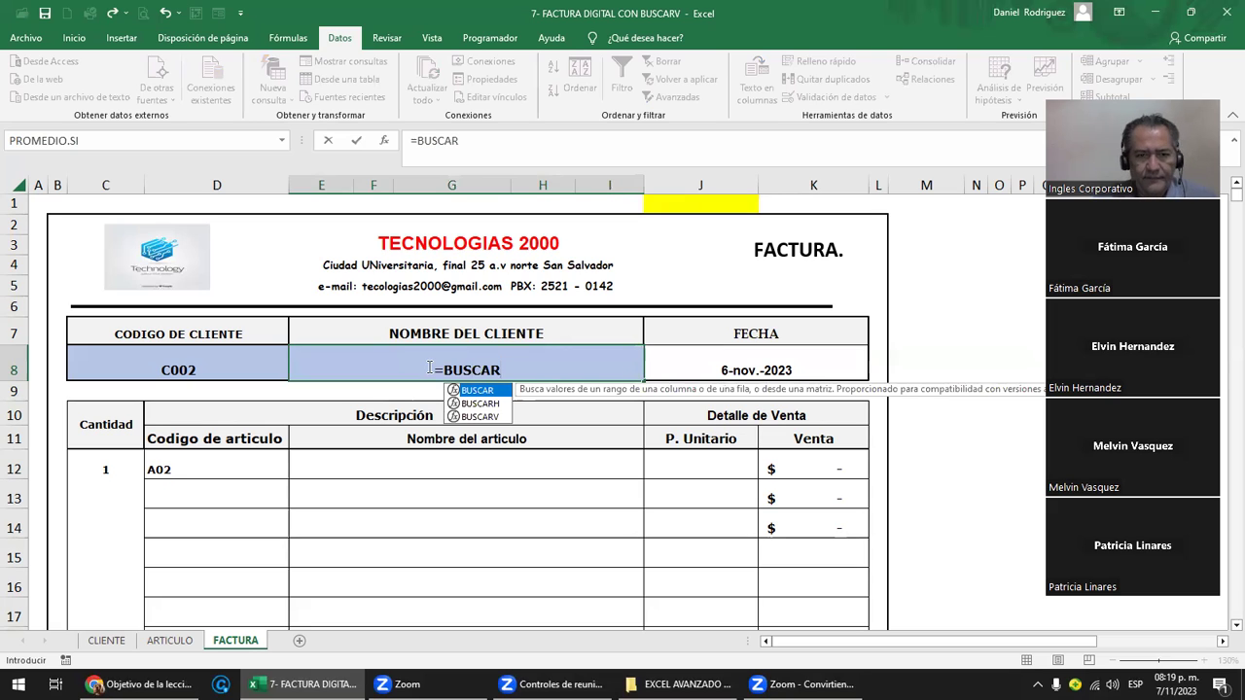
text(V)
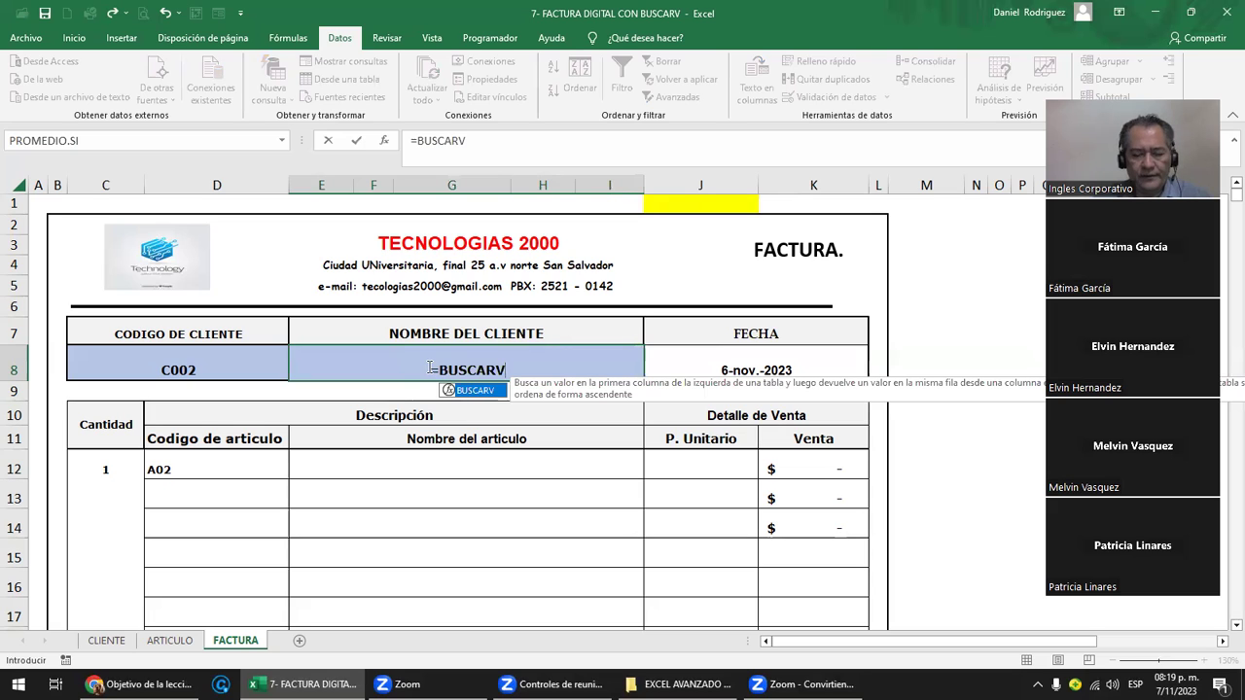
text(()
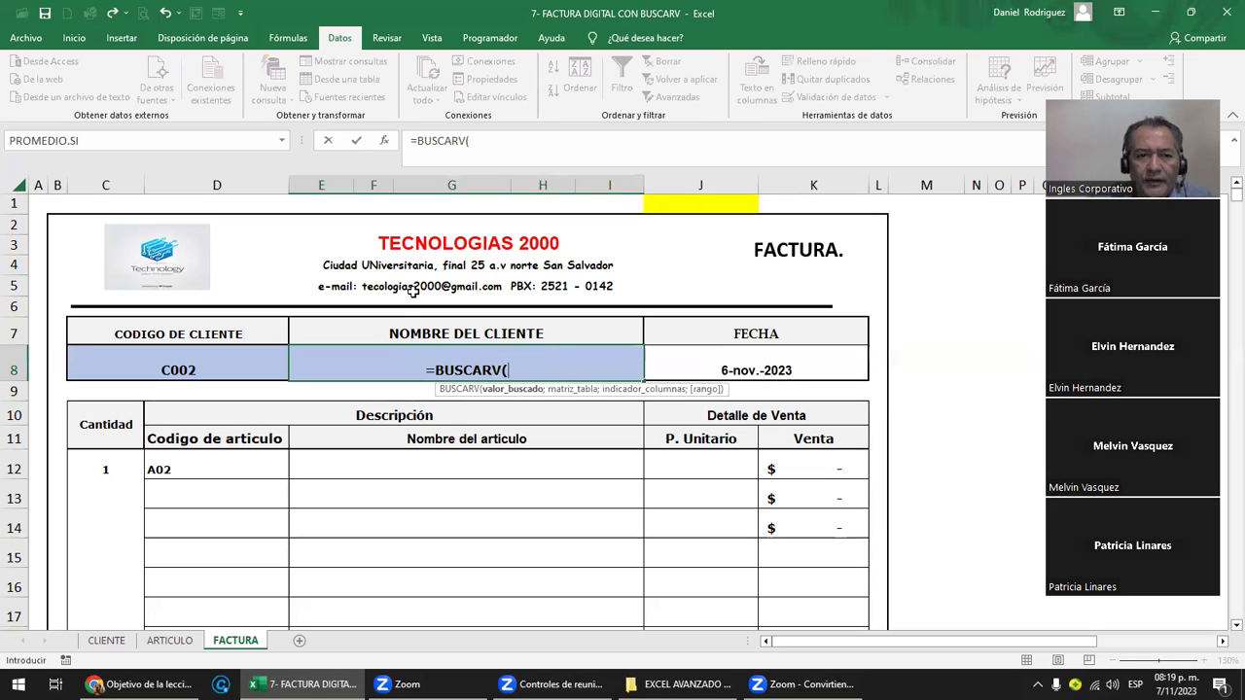
click(196, 367)
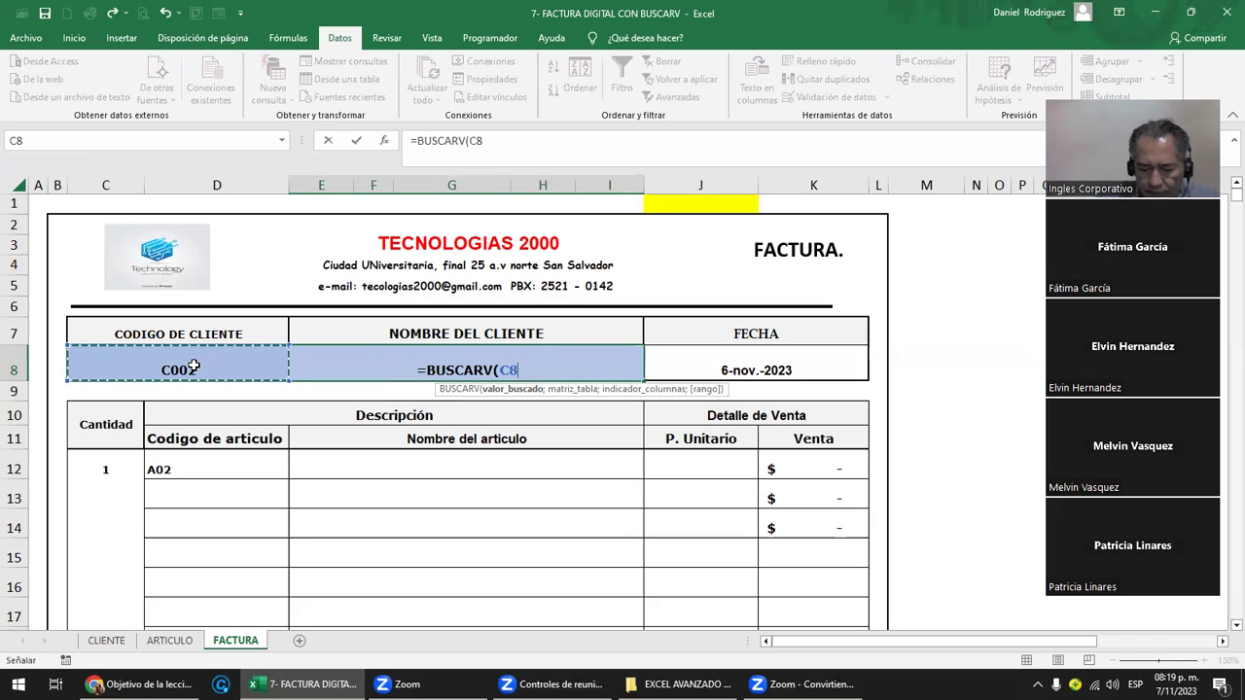
text(;)
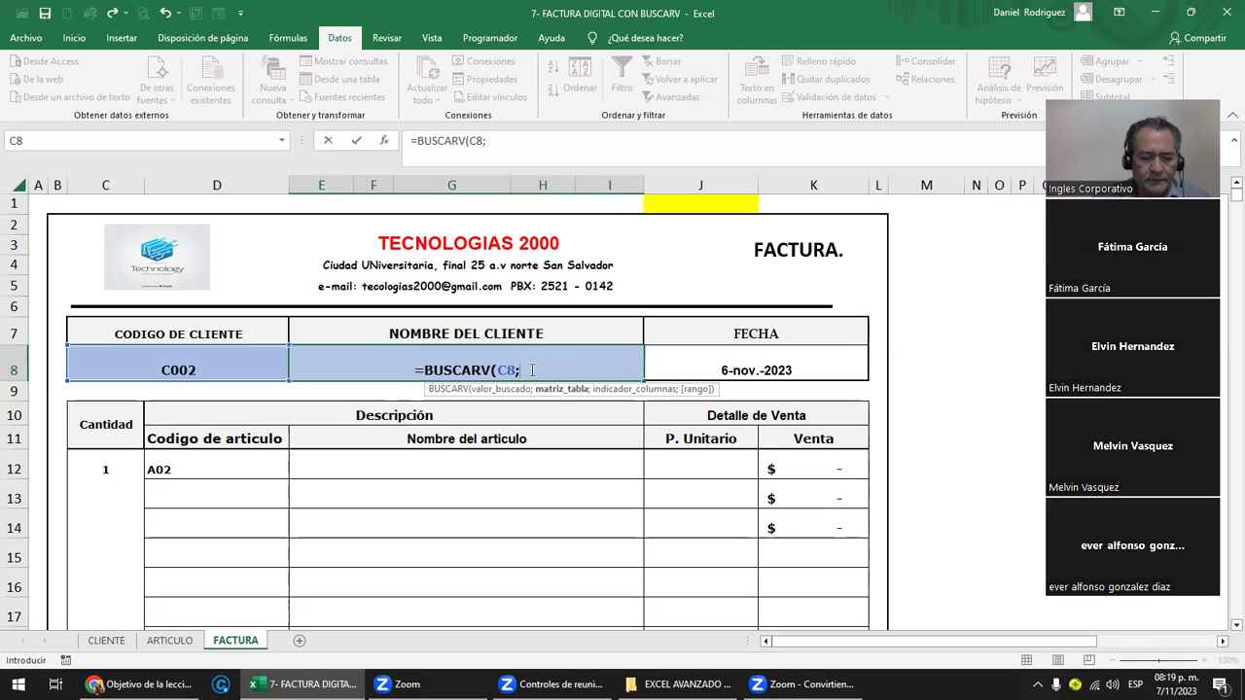
- Complete it as =BUSCARV(C8;CLIENTES;2;FALSO) to return the client's name
text(CLIEN)
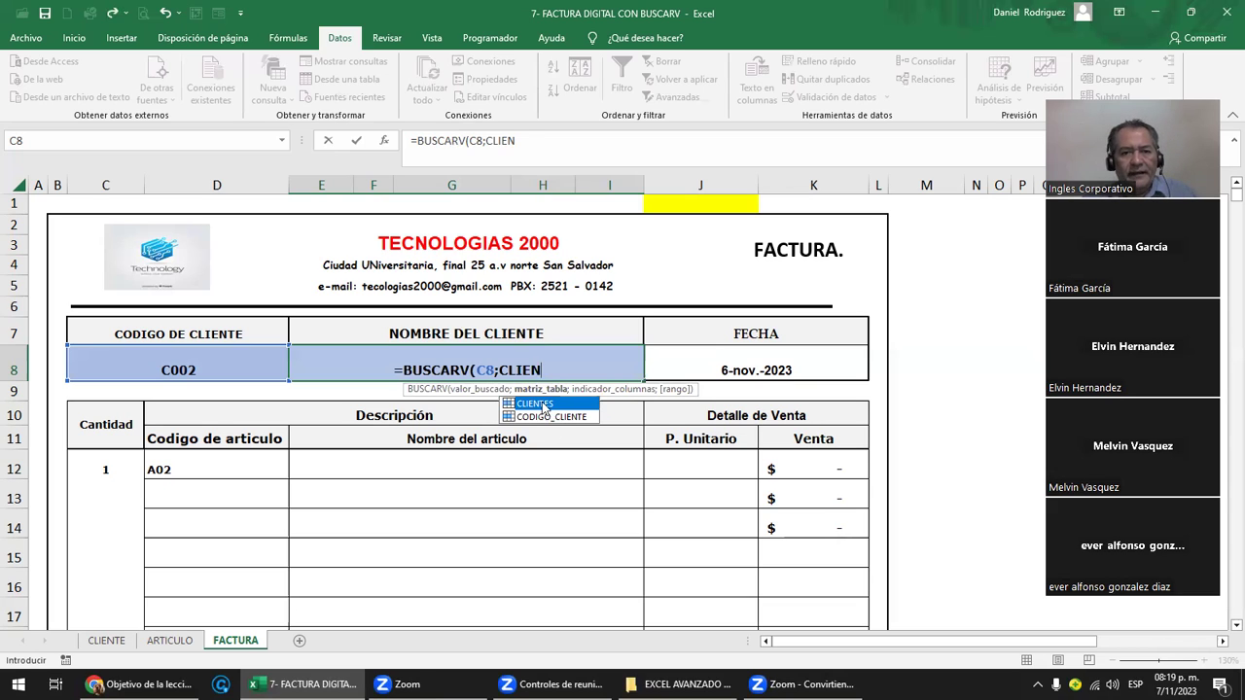
double_click(543, 404)
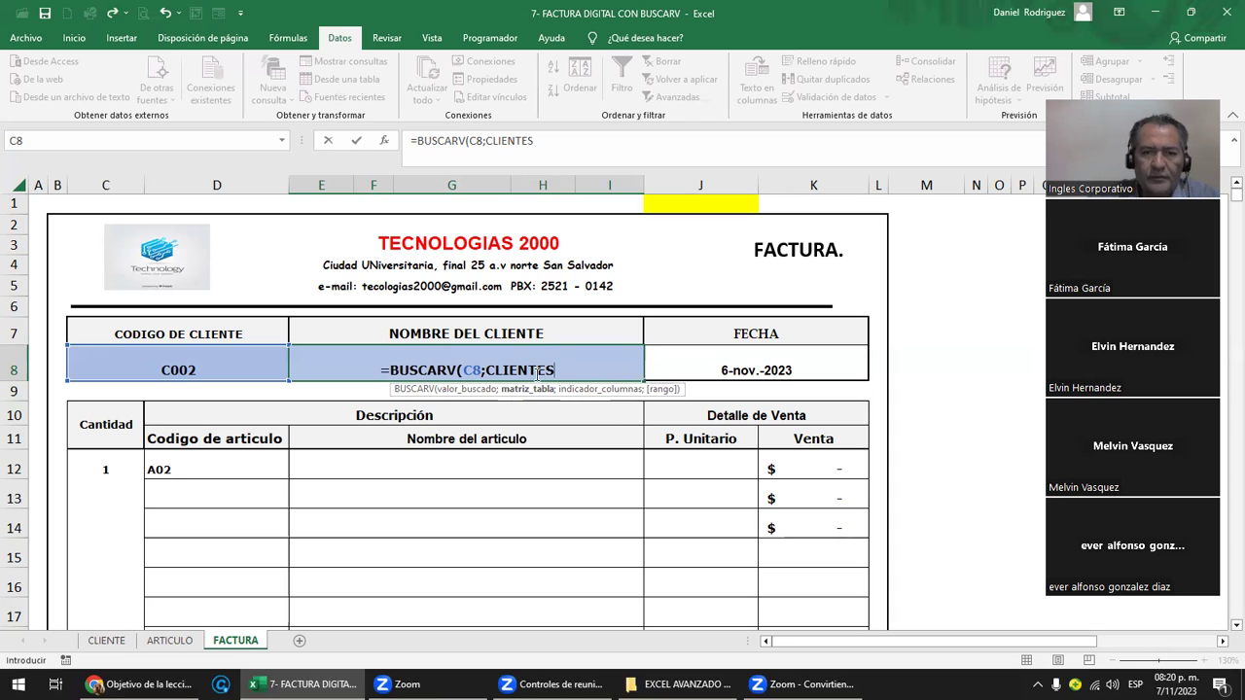
text(;)
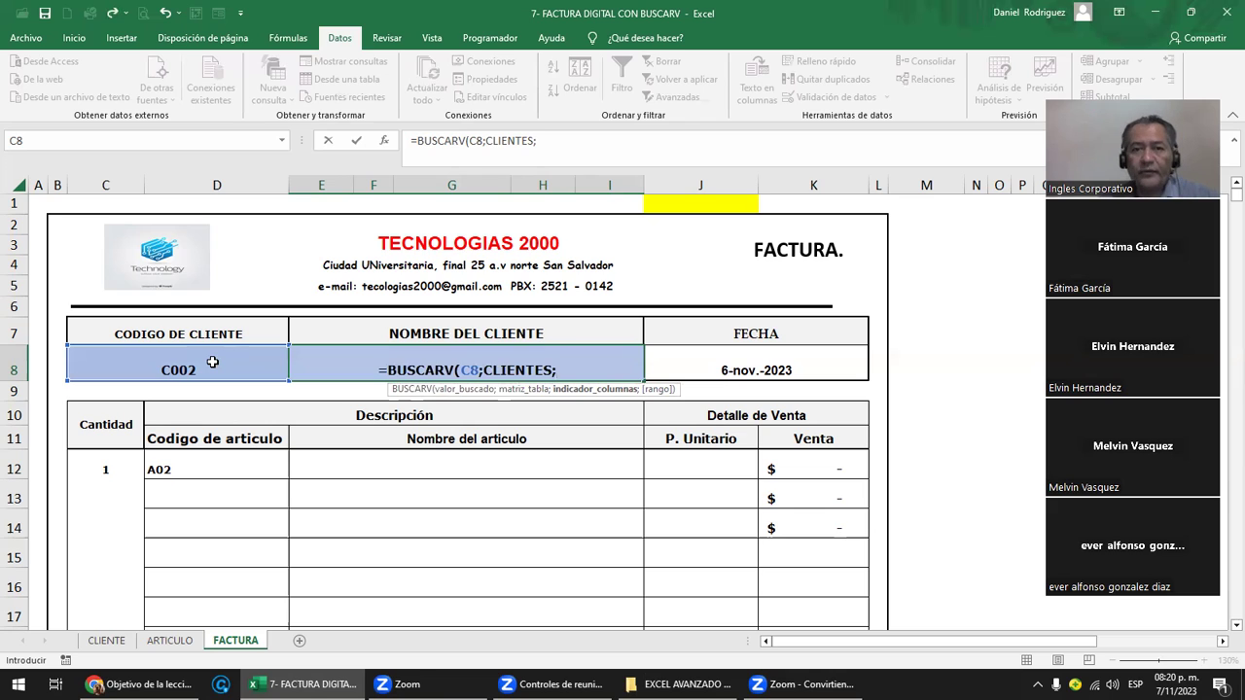
text(2)
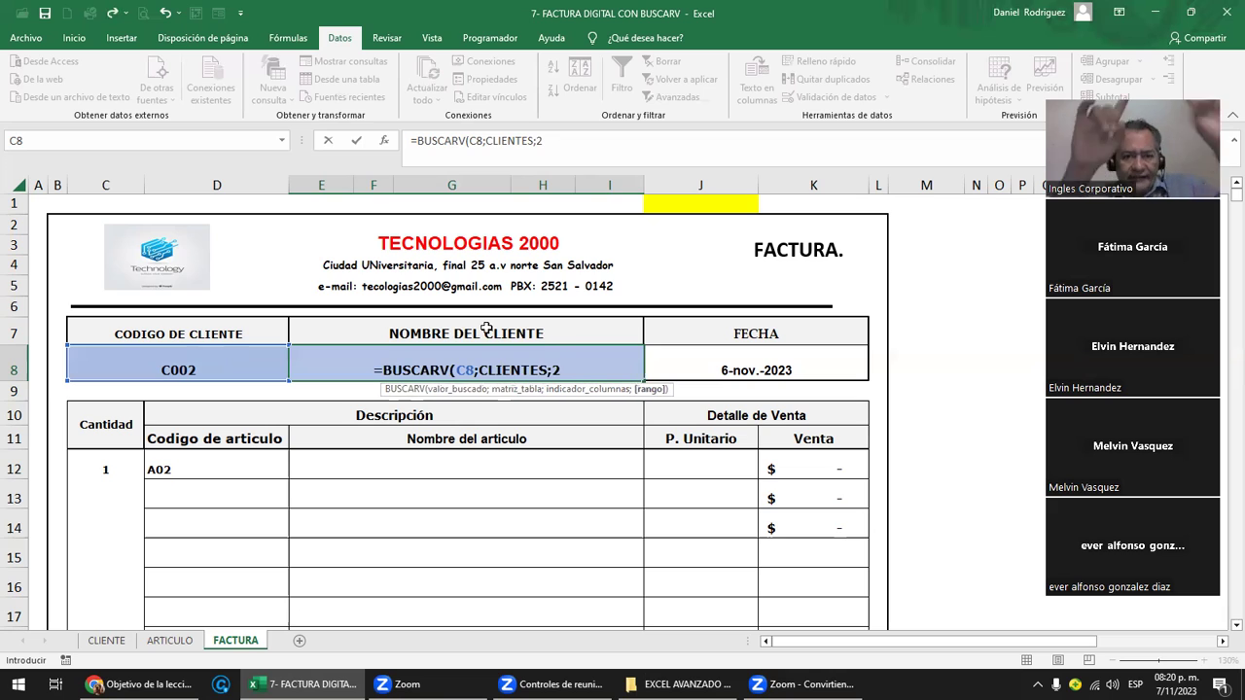
text(;)
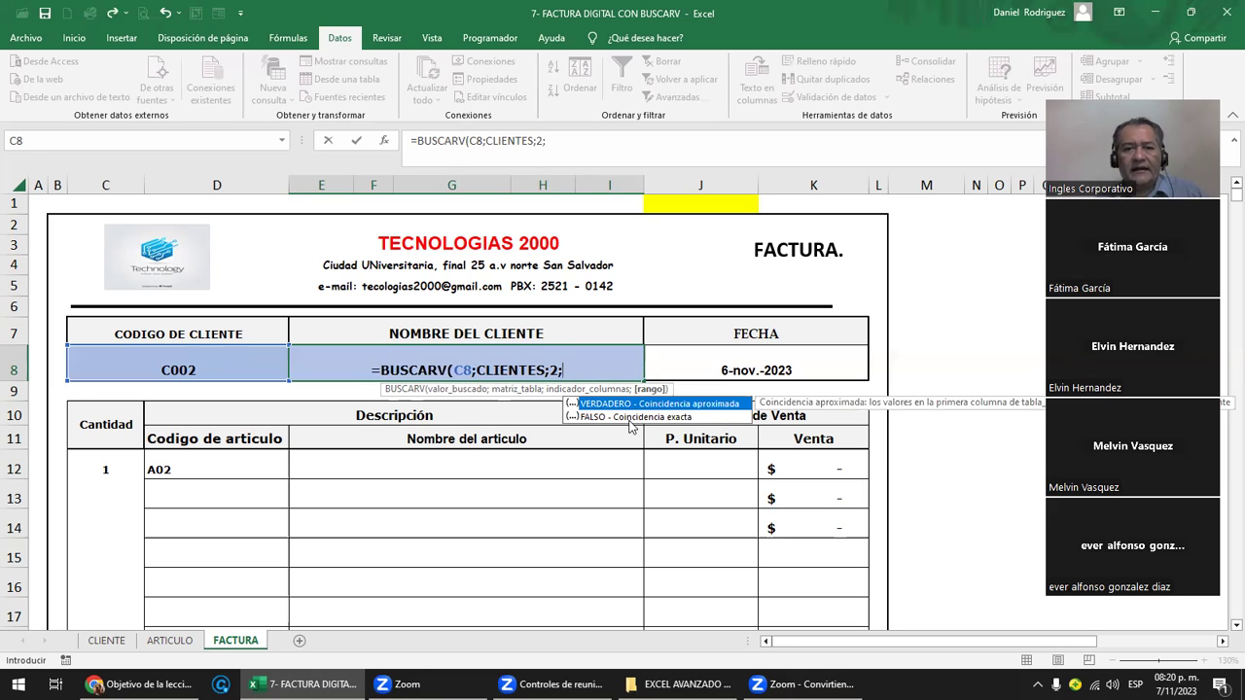
double_click(628, 417)
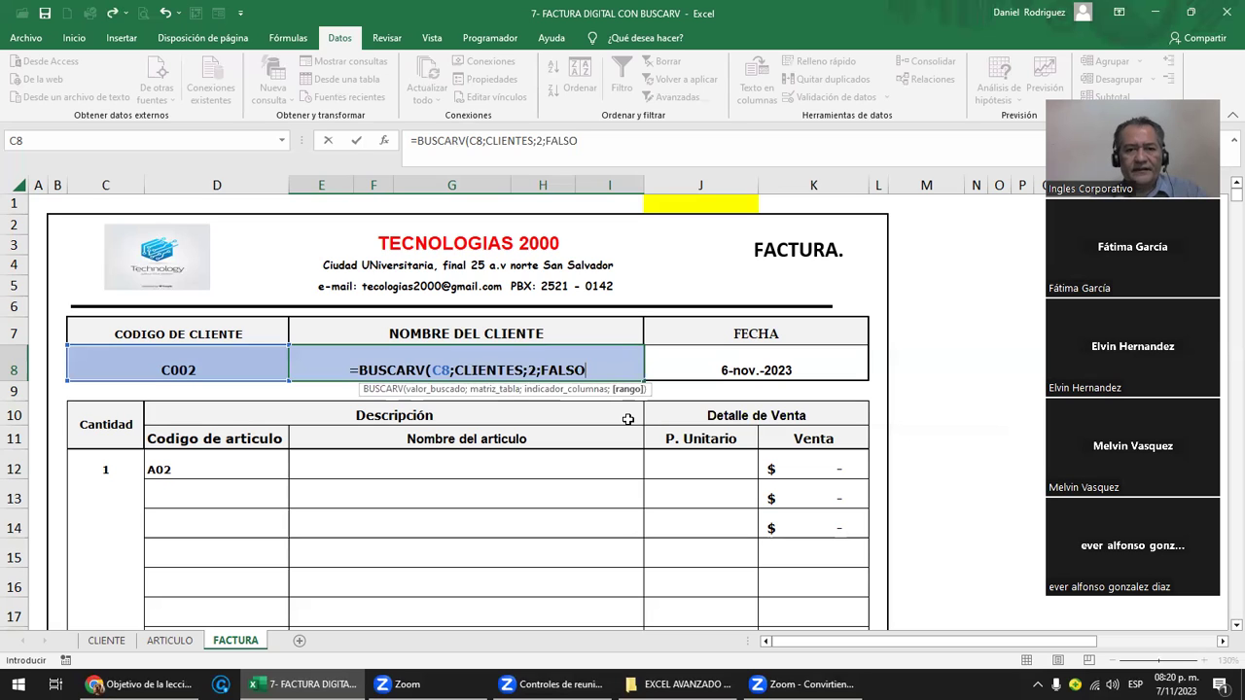
text())
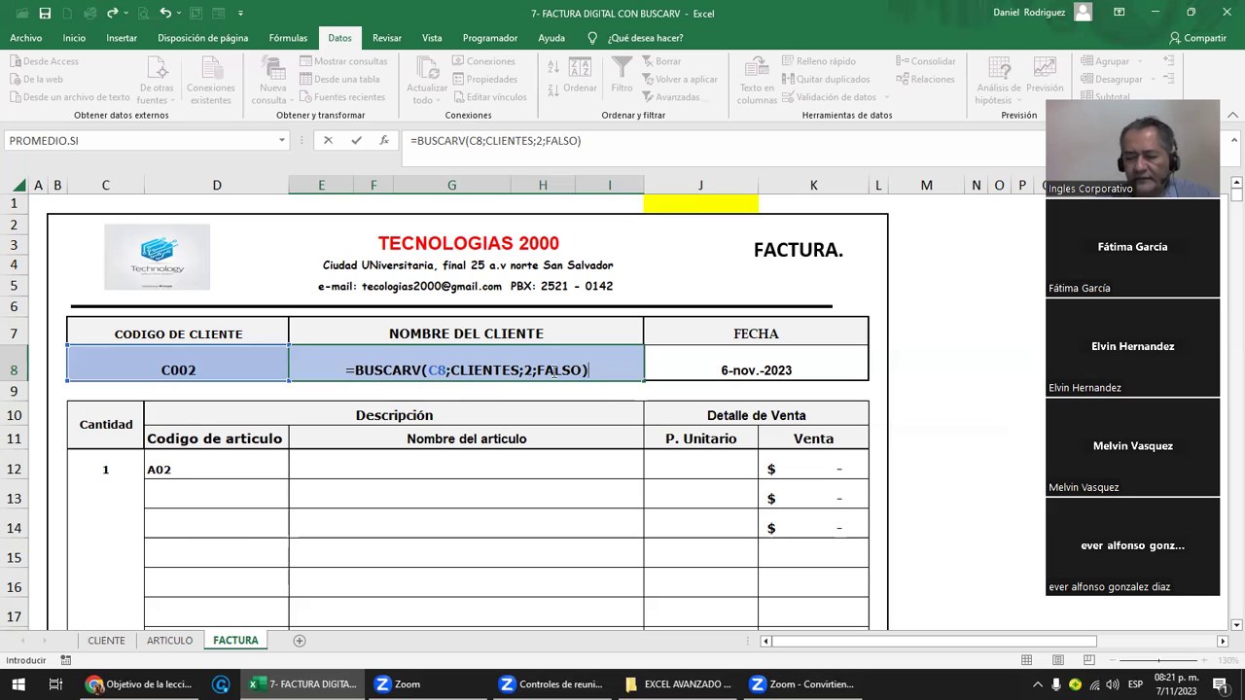
key(Return)
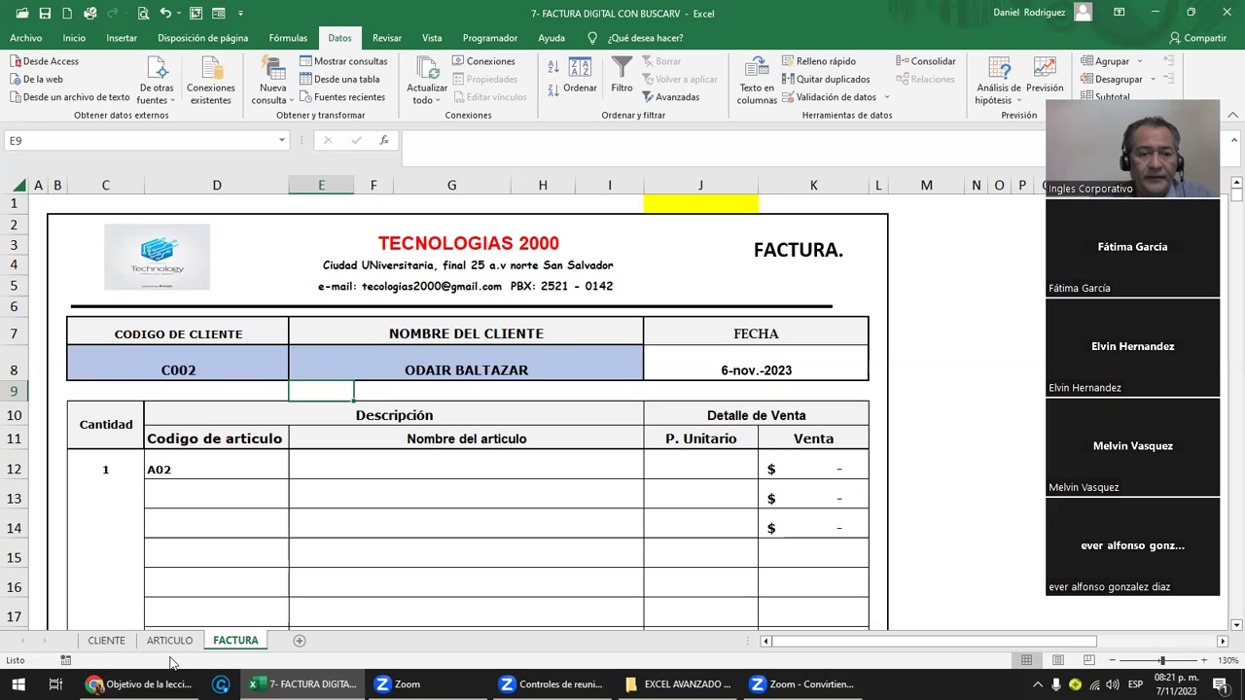
- On the CLIENTE sheet, correct client C002's first name in B3
click(106, 640)
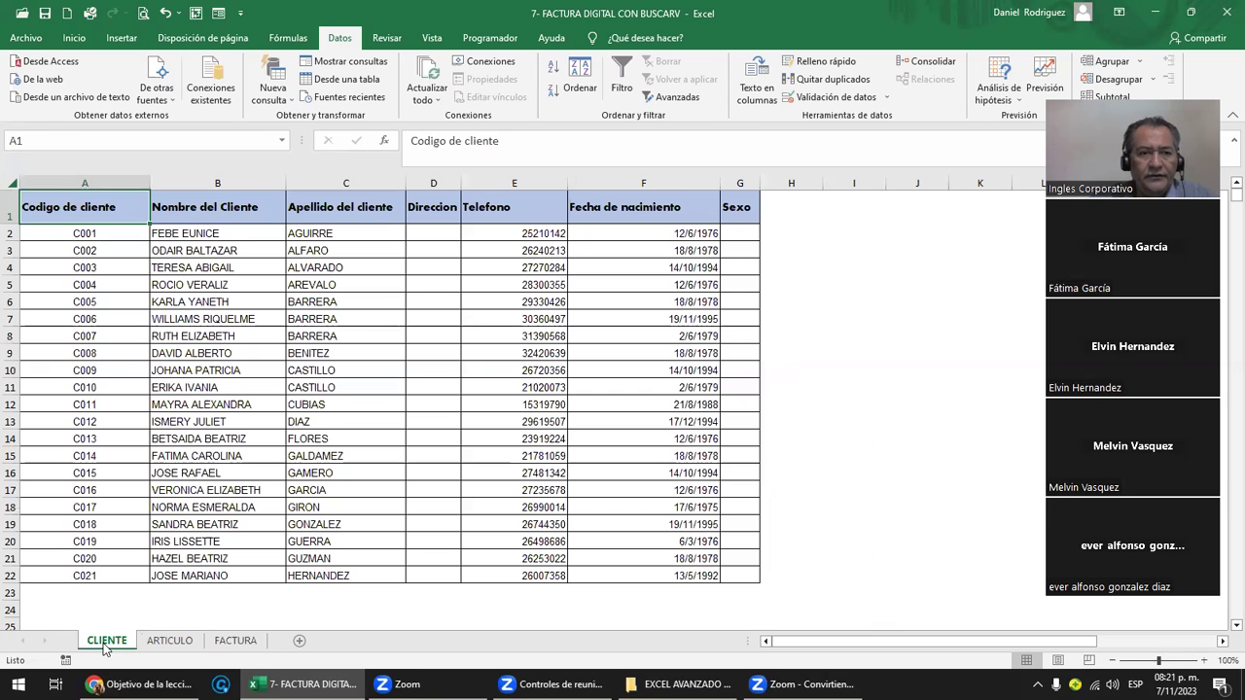
drag(83, 250, 728, 253)
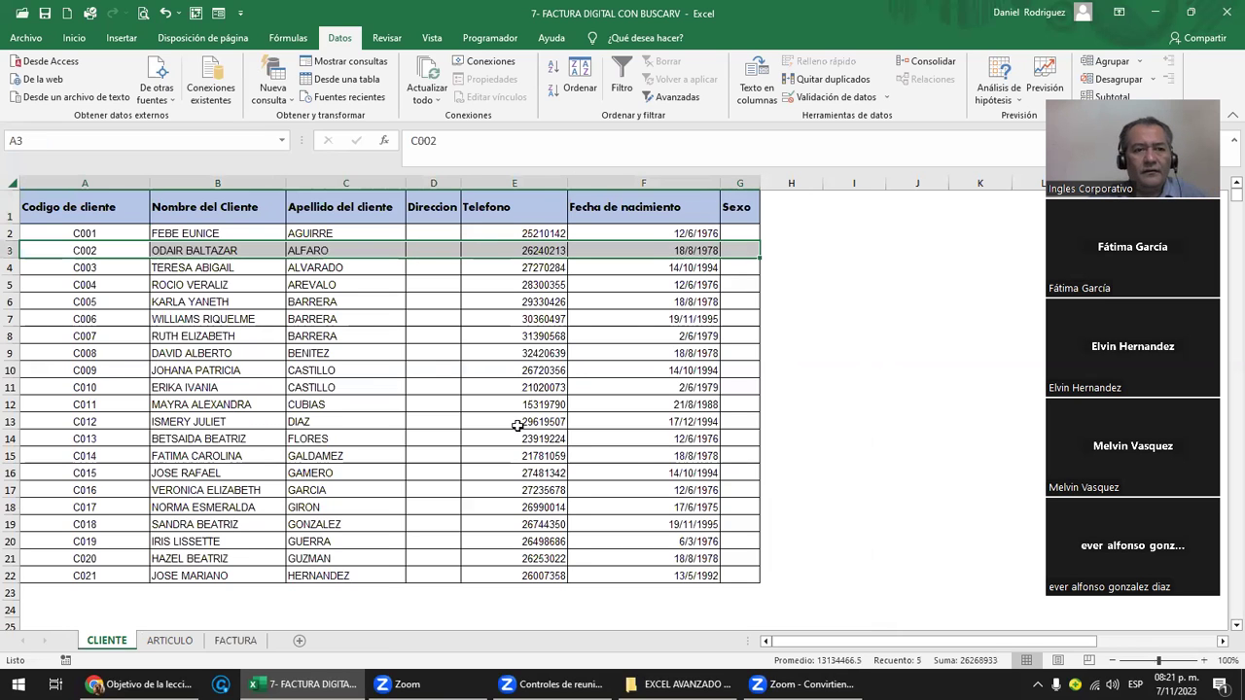
ctrl+scroll(517, 425, up, 2)
scroll(516, 425, up, 1)
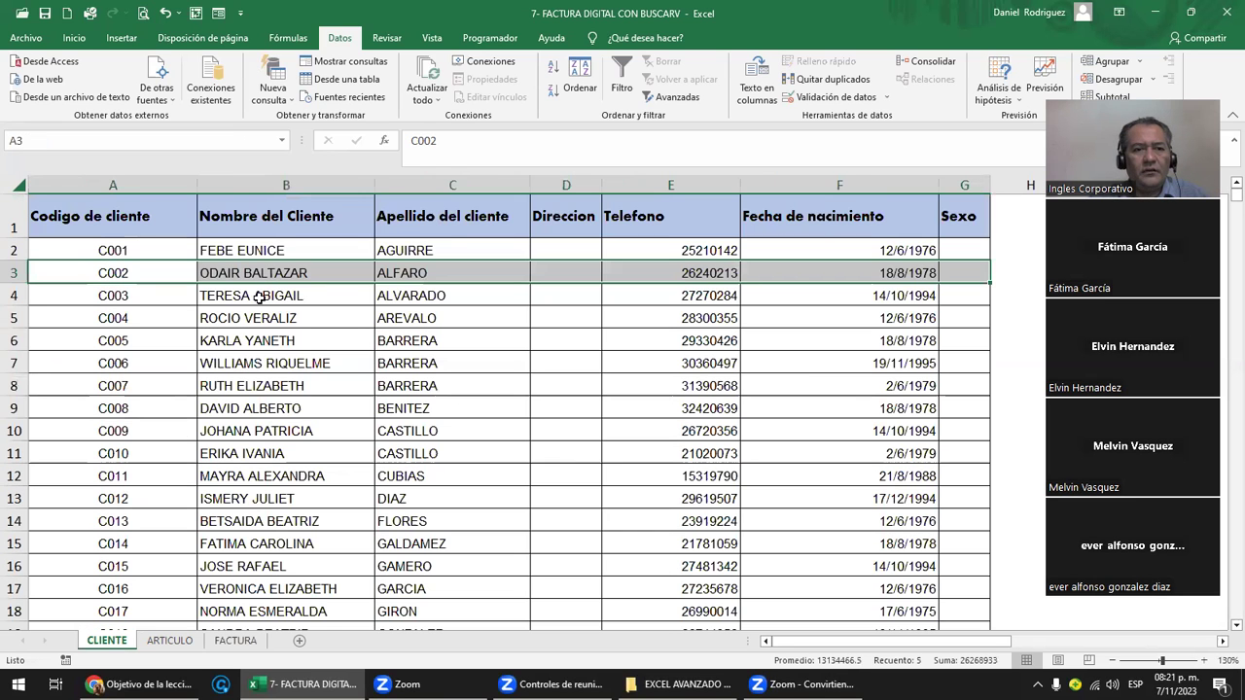
key(Up)
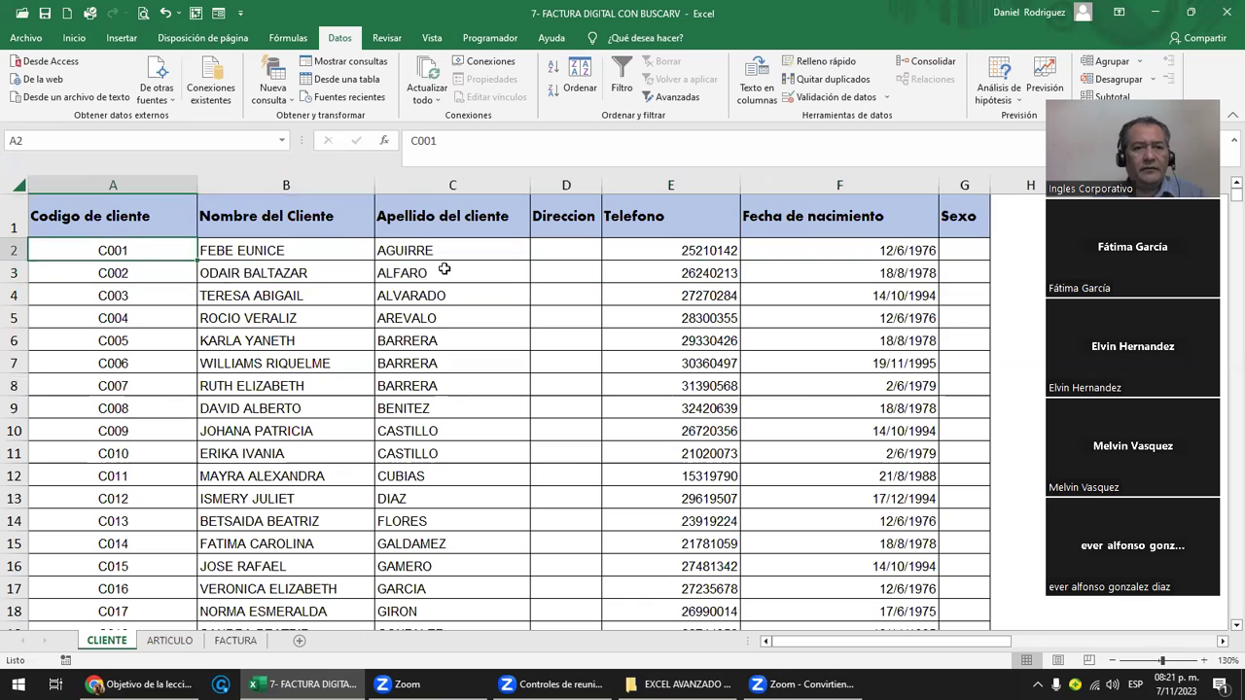
key(Down)
key(Right)
key(F2)
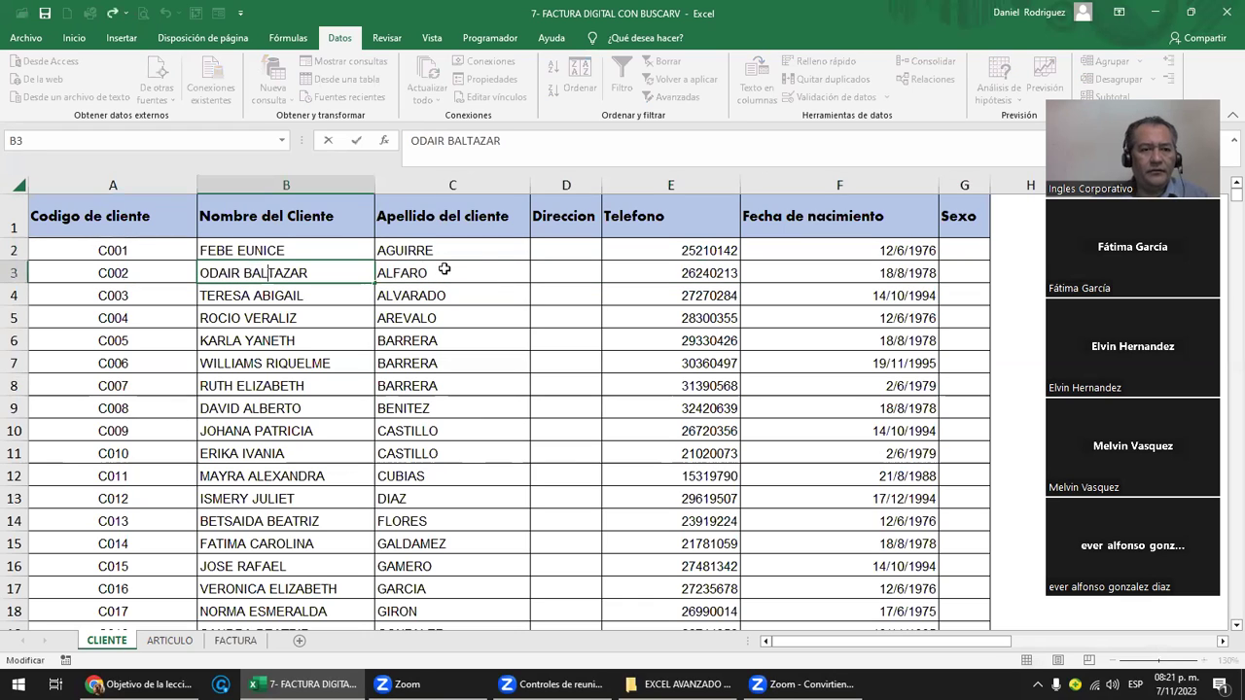
text(MARIO)
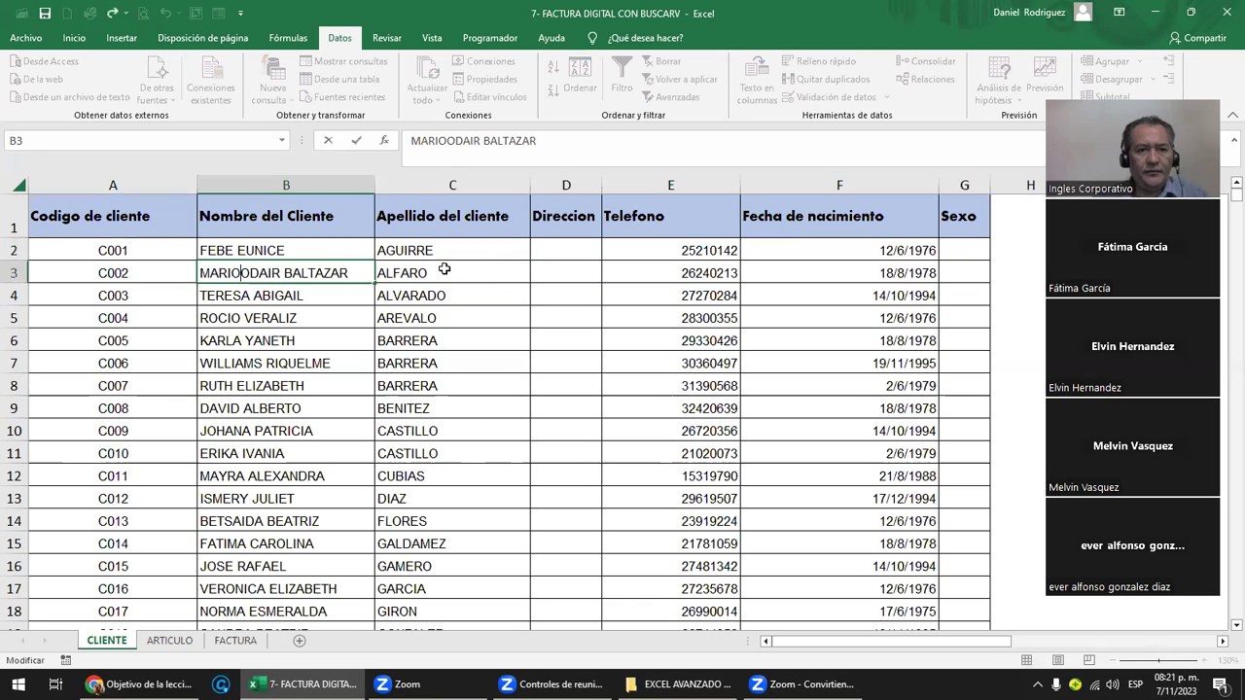
key(Delete)
key(Delete)
key(Delete)
key(Delete)
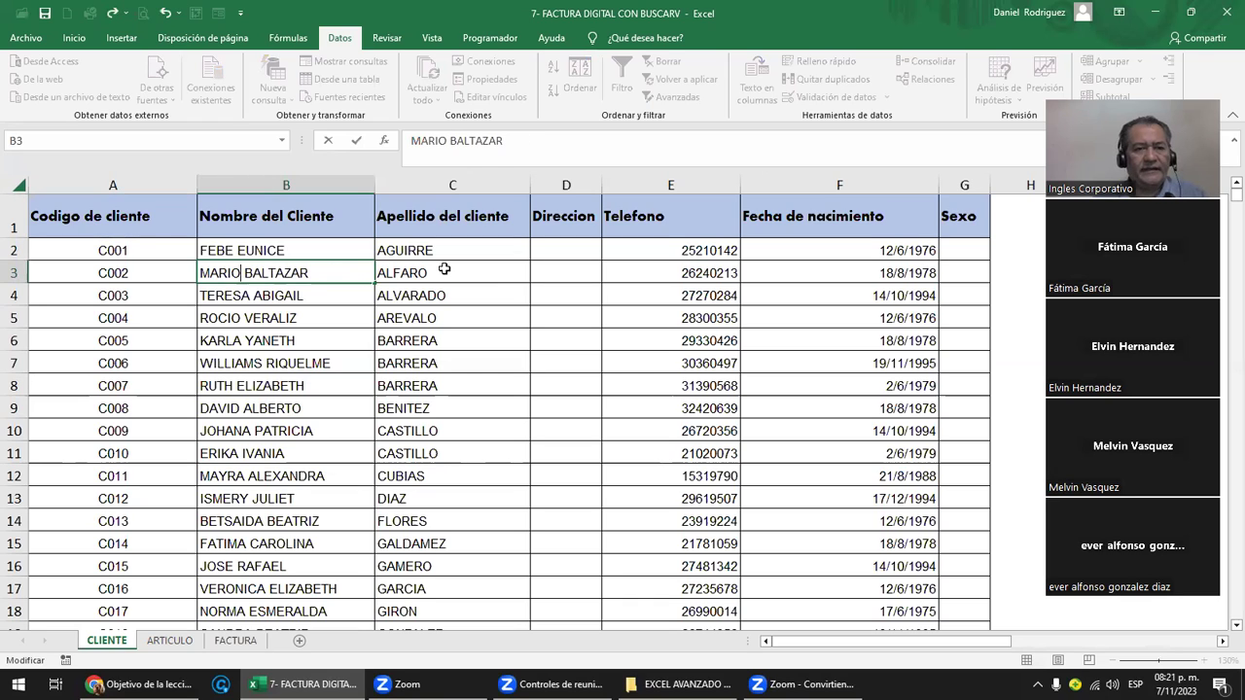
key(Delete)
key(Return)
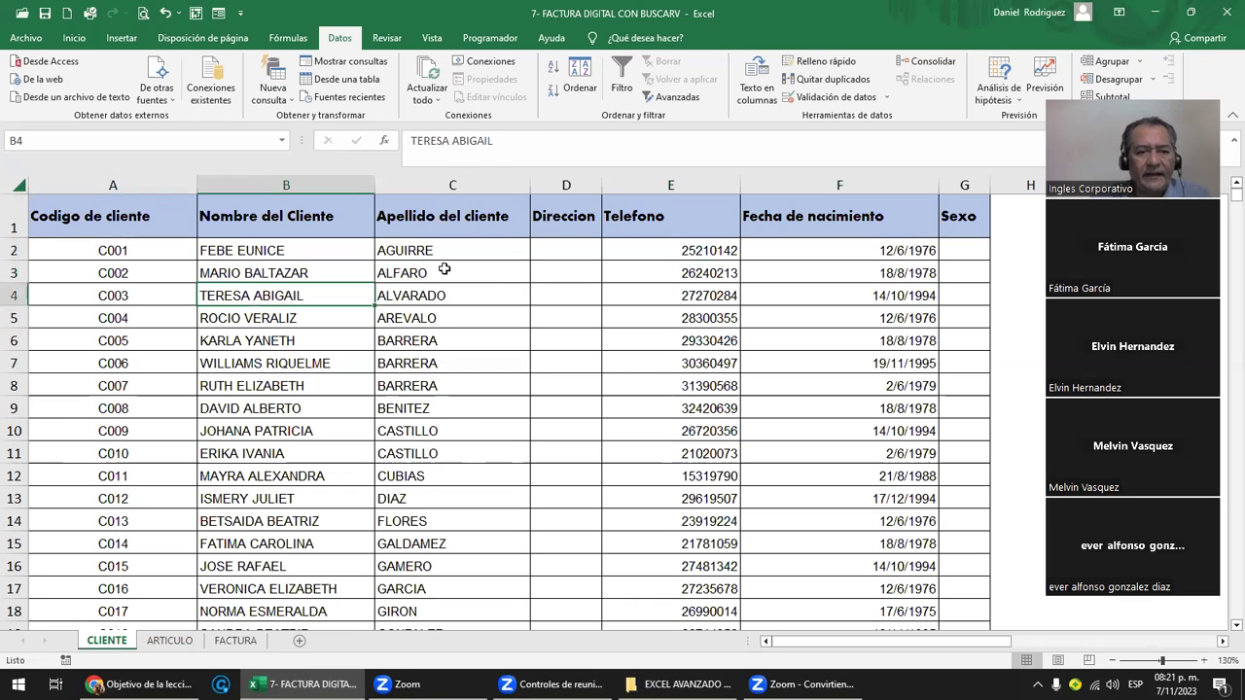
- Back on FACTURA, check the updated name from the lookup and close the folder window
click(255, 642)
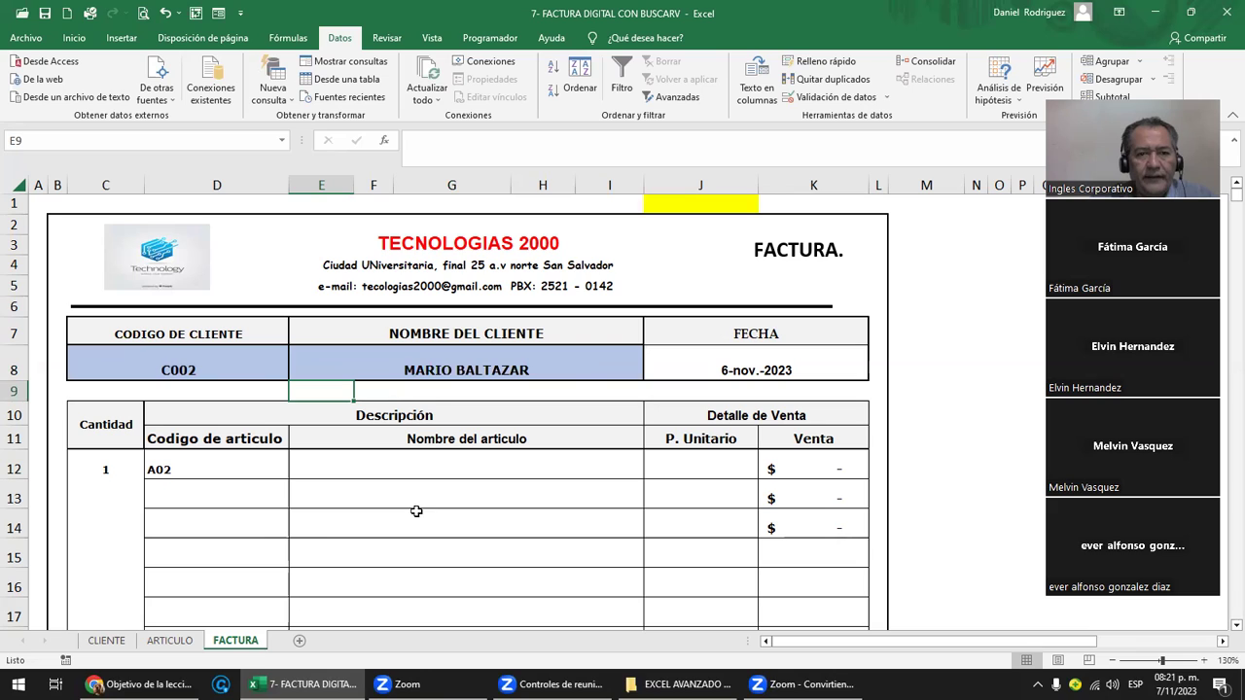
click(429, 363)
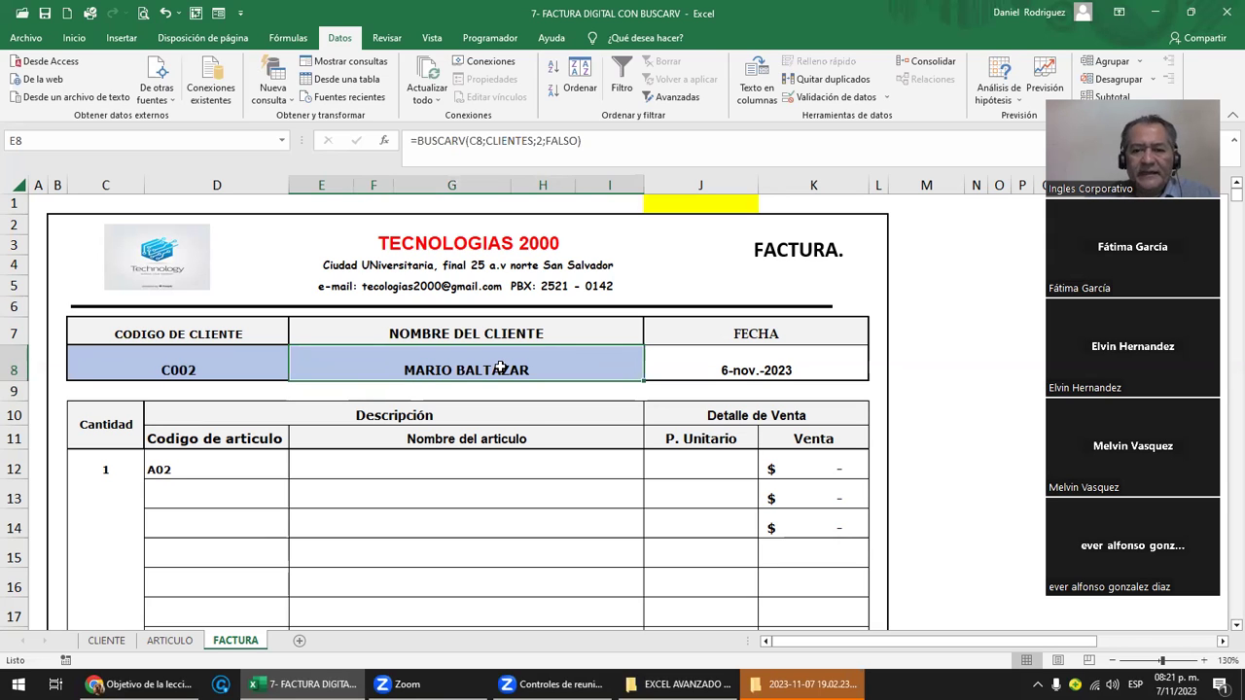
click(849, 671)
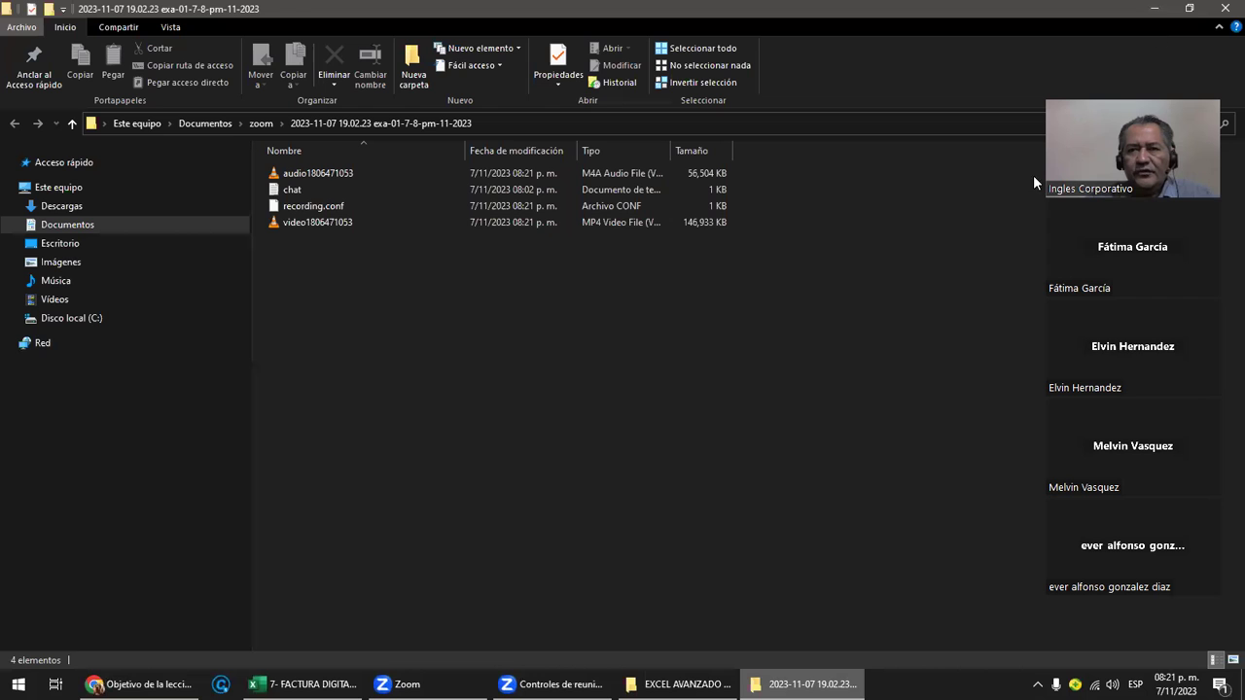
click(1223, 9)
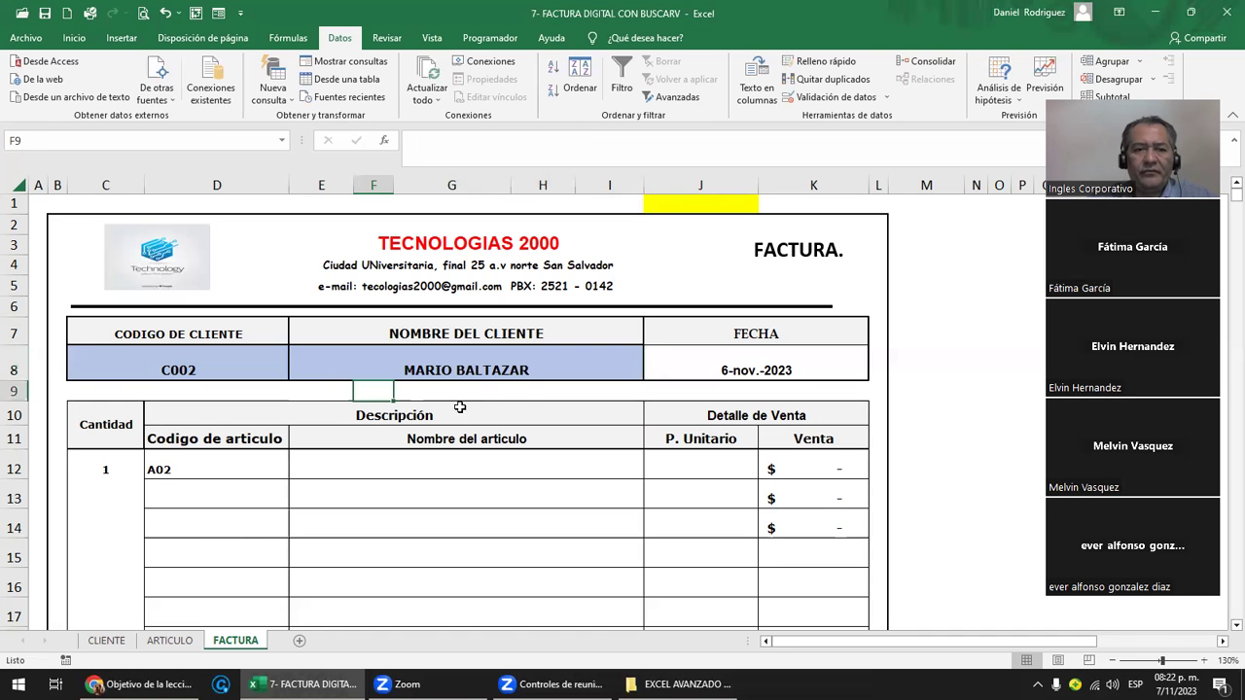
- Type the TELEFONO: label into E9 below the client details
click(327, 394)
text(TELEFONO:)
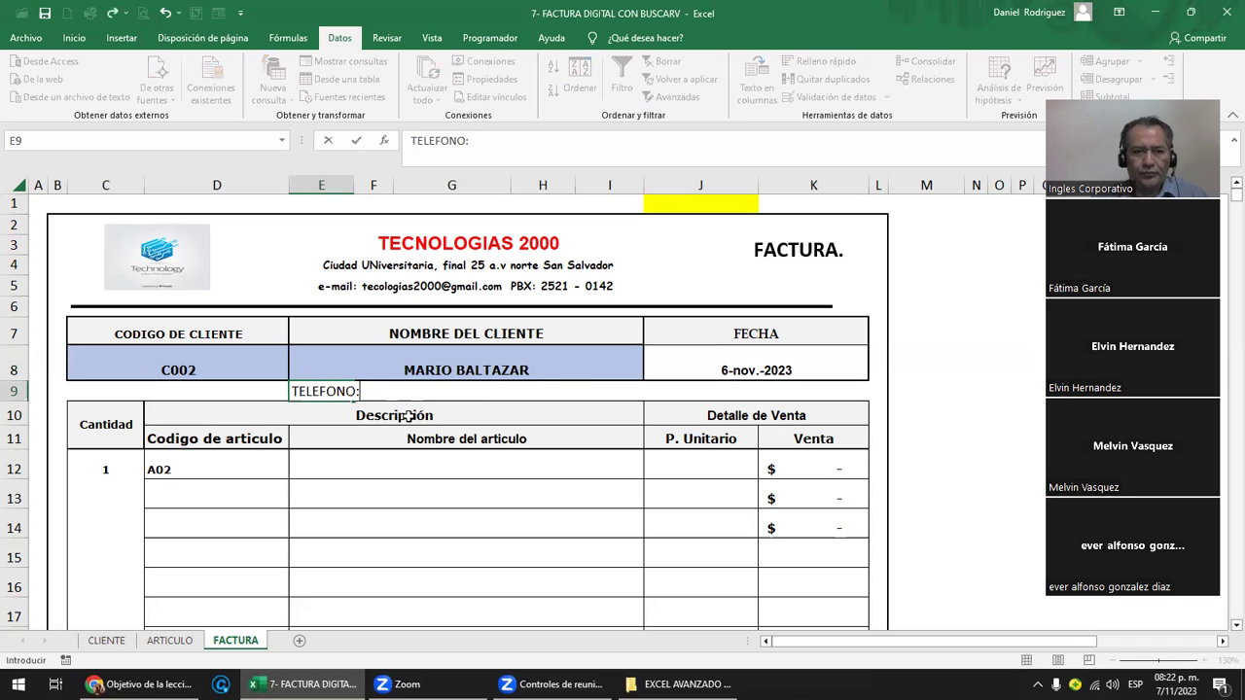
key(ctrl+Return)
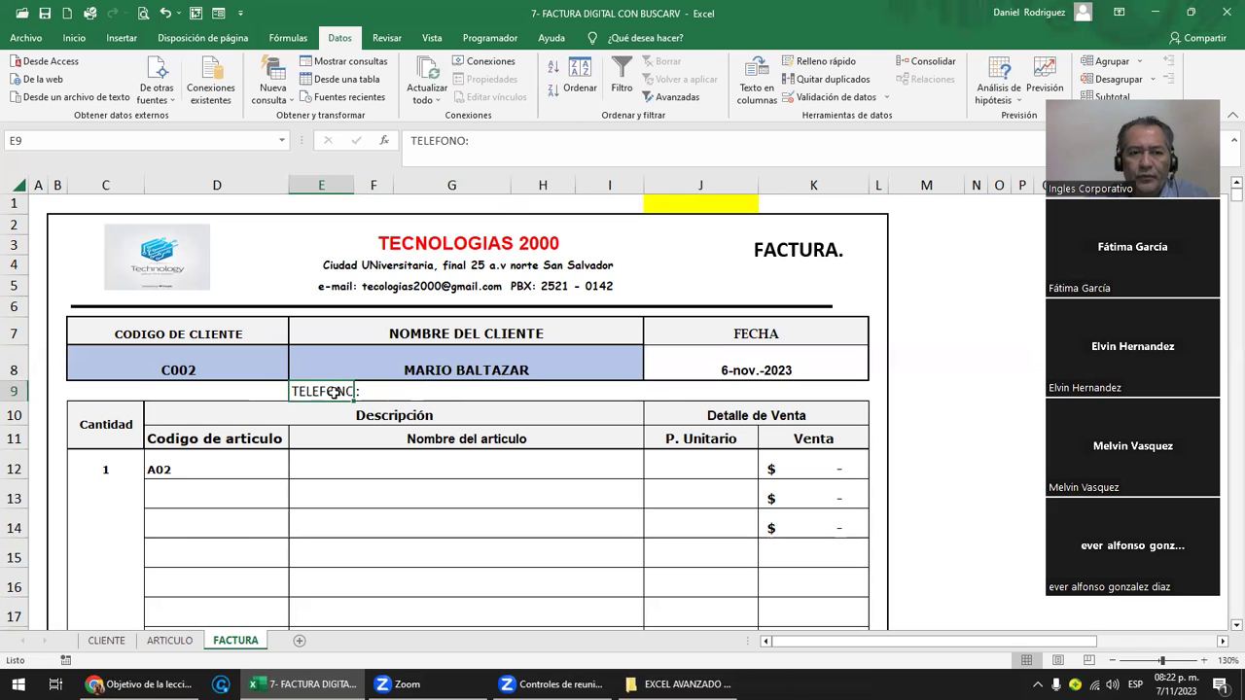
click(74, 38)
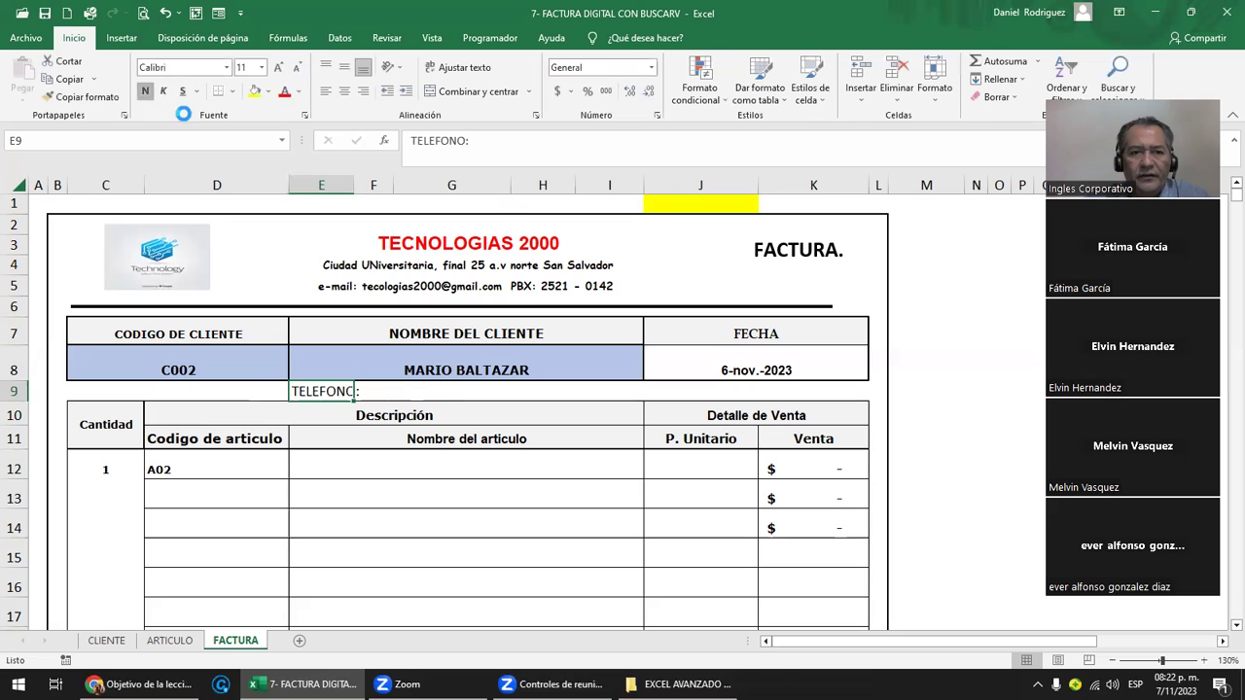
click(456, 392)
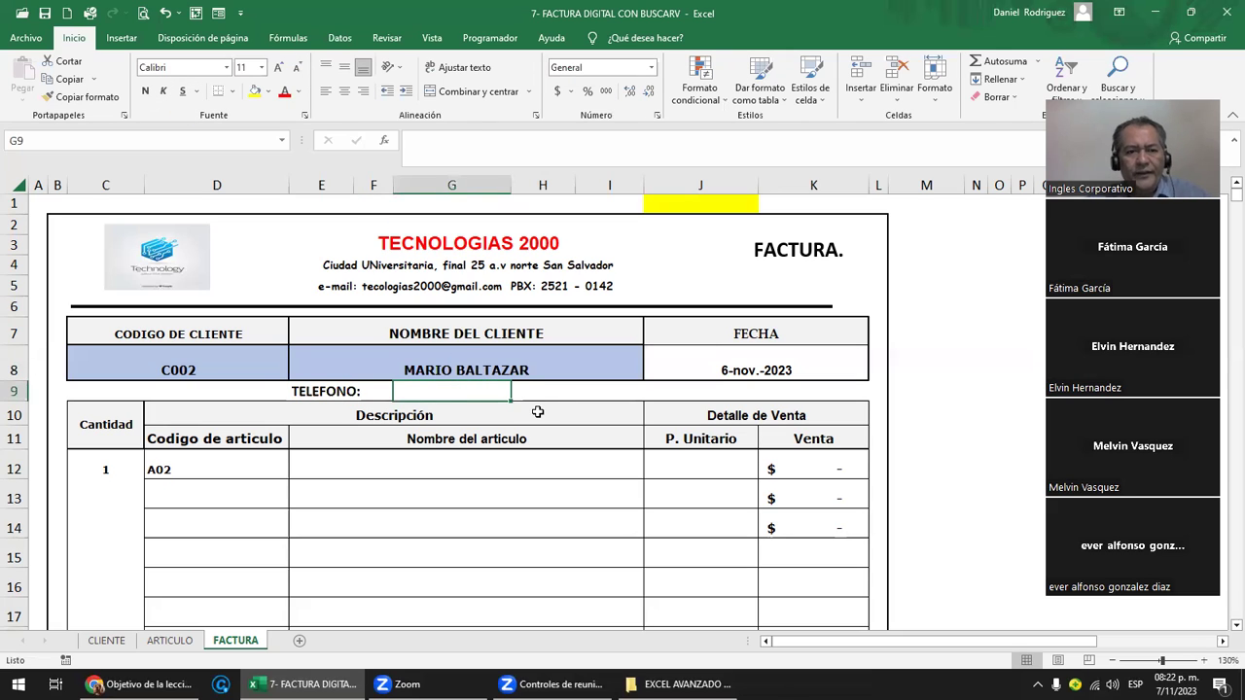
- Enter =BUSCARV(C8;CLIENTES;5;FALSO) in G9 to pull client C002's phone number
text(=)
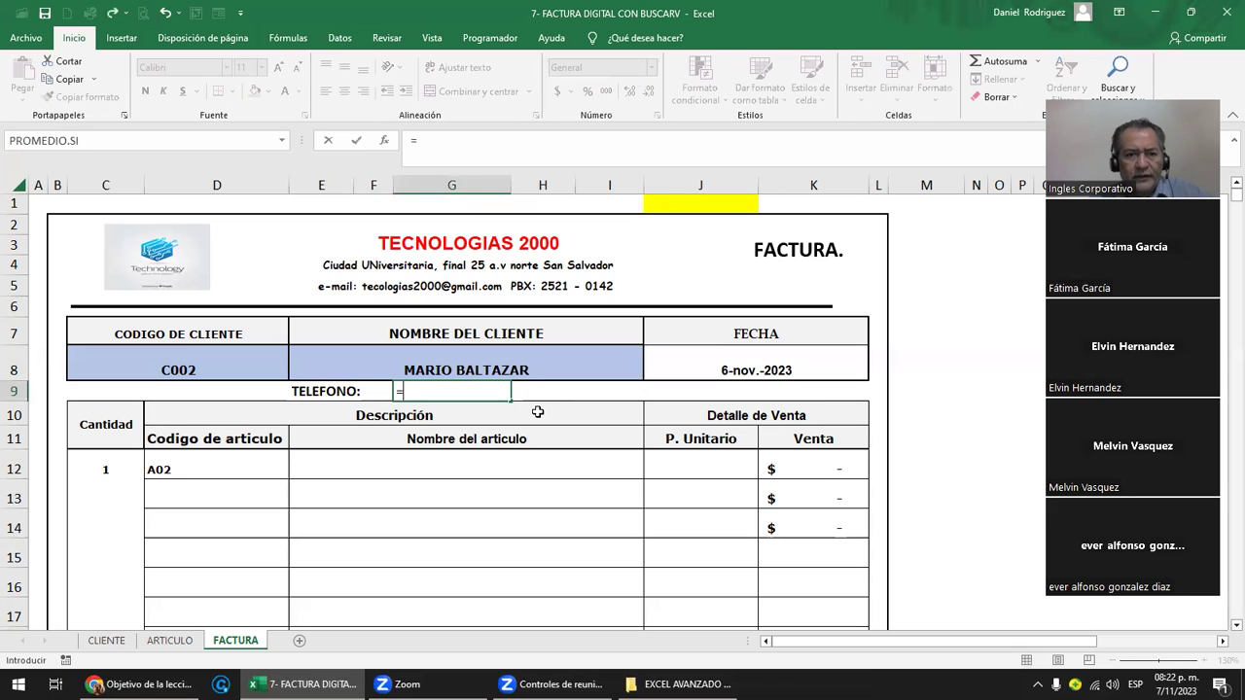
text(BUS)
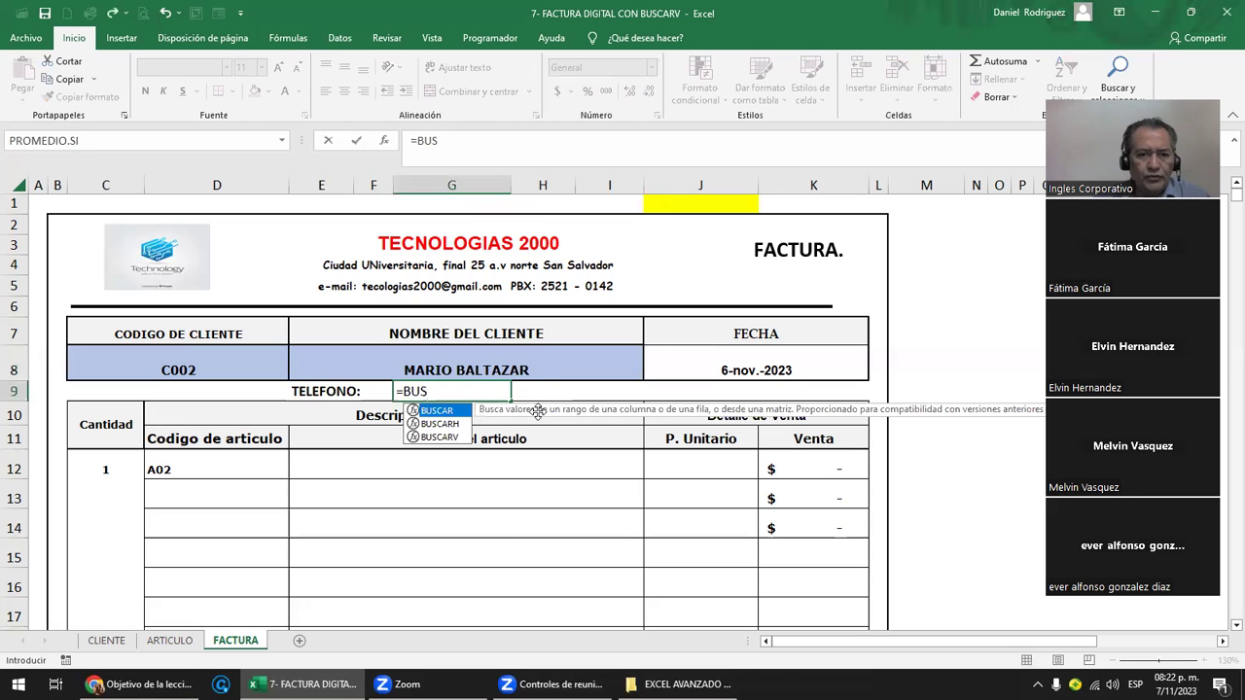
key(Down)
key(Down)
key(Tab)
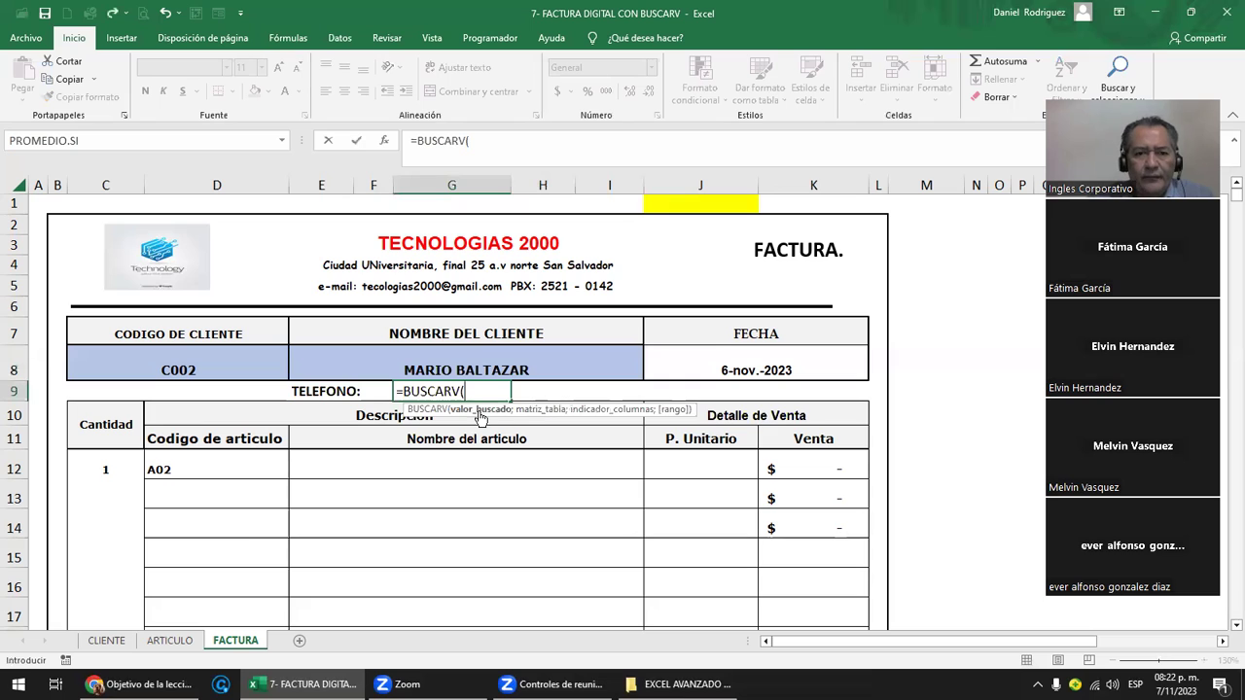
click(184, 366)
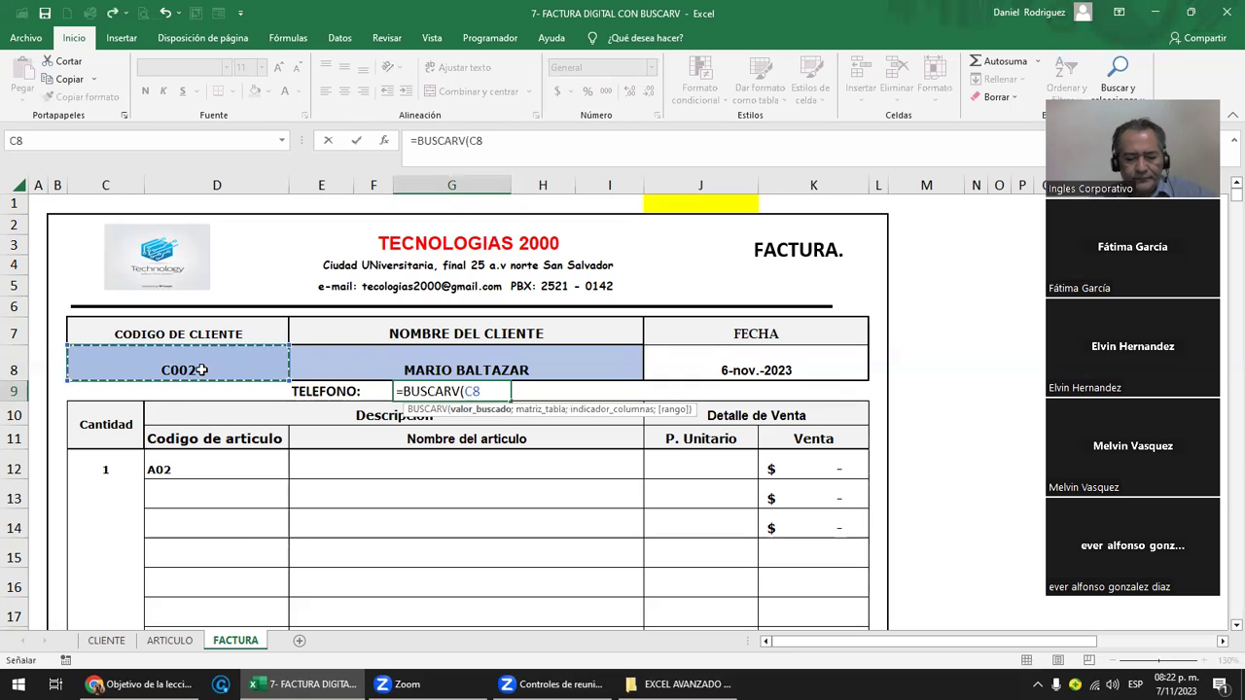
text(;)
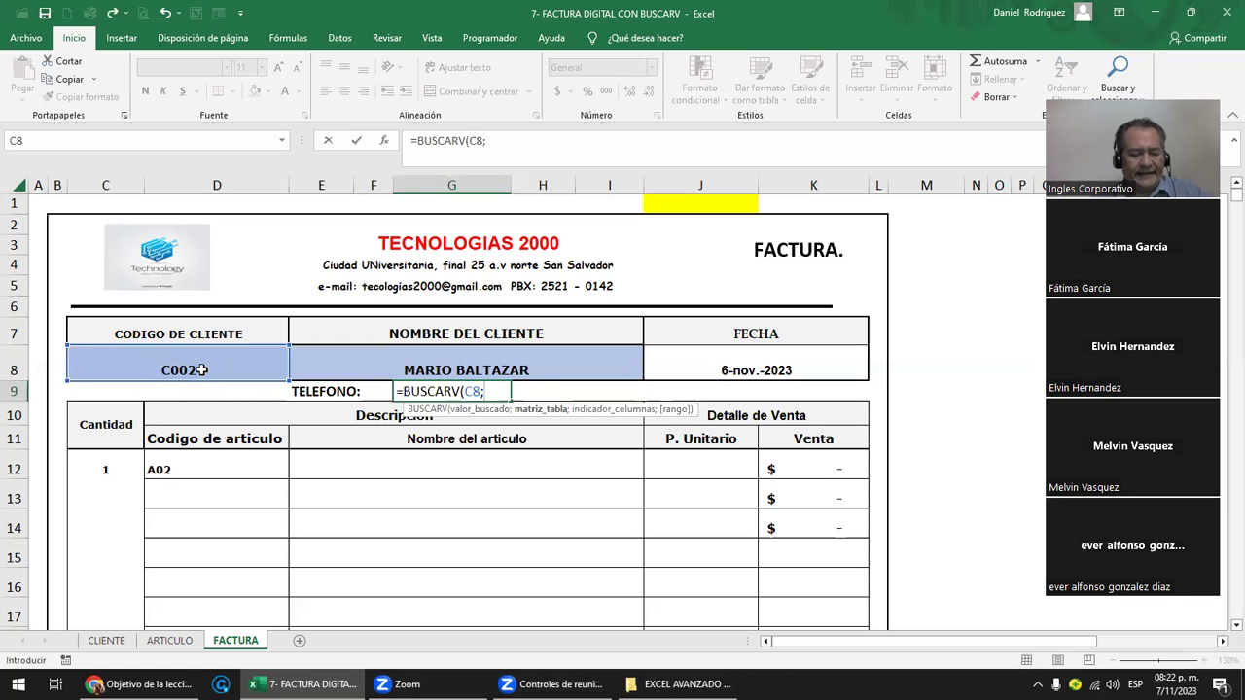
text(CLIENTES)
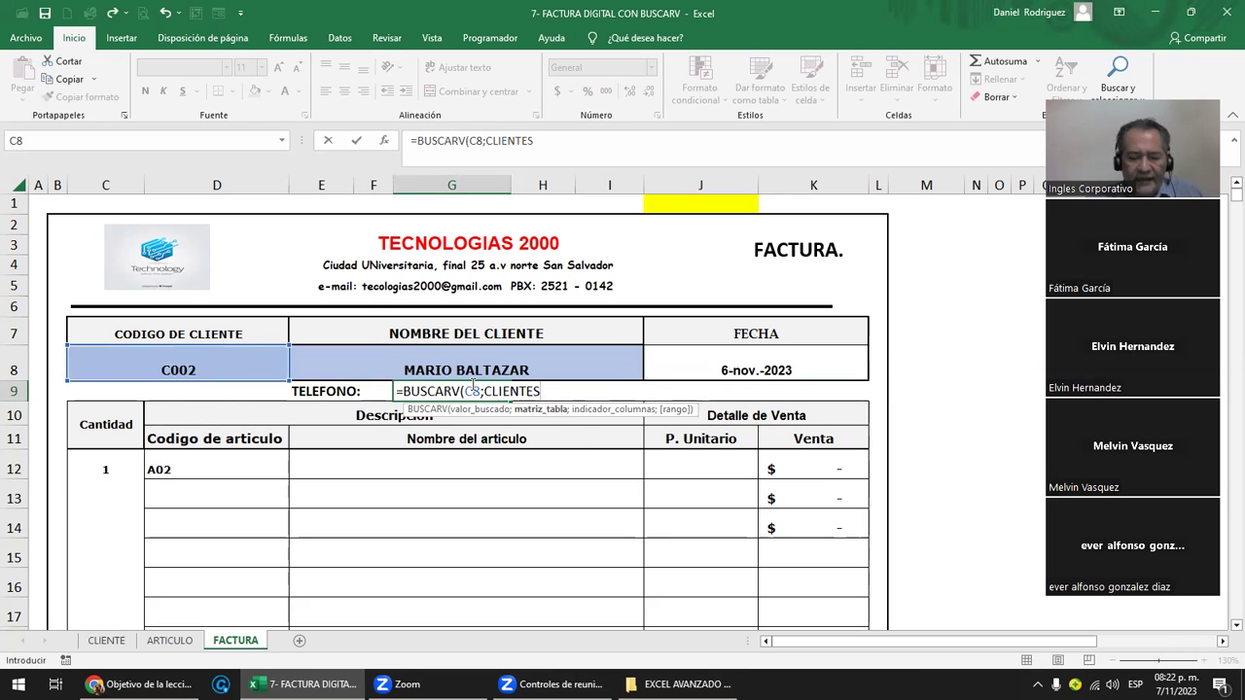
text(;)
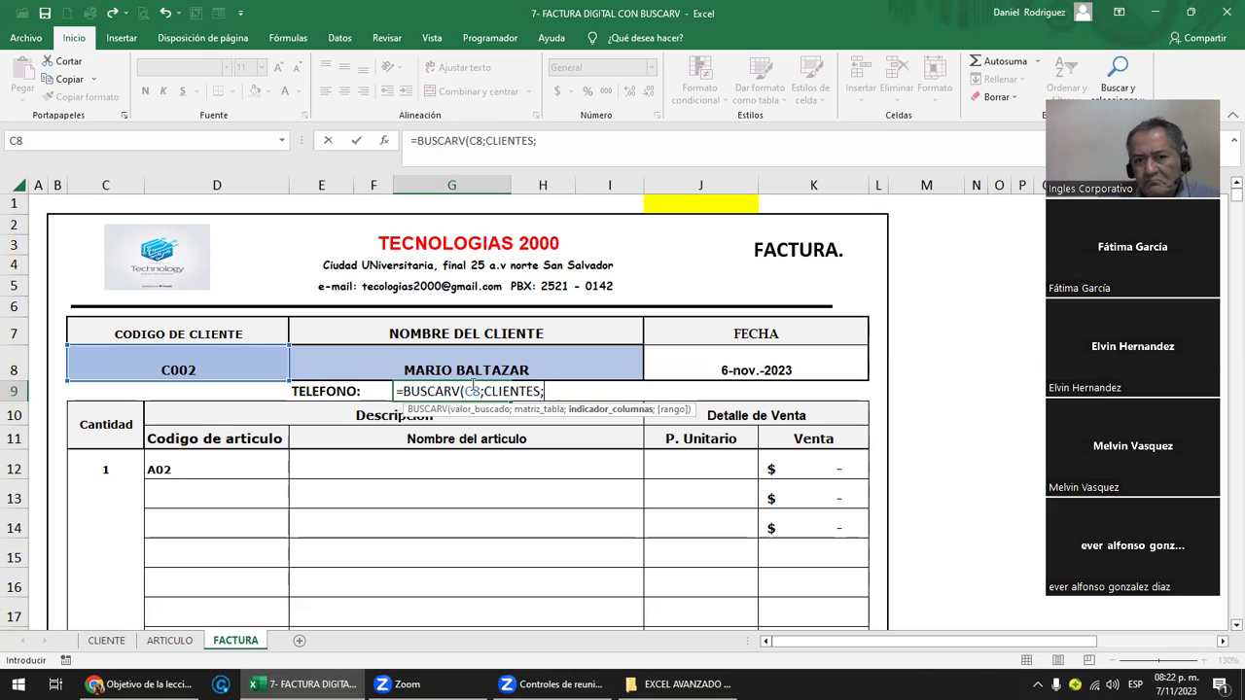
text(5)
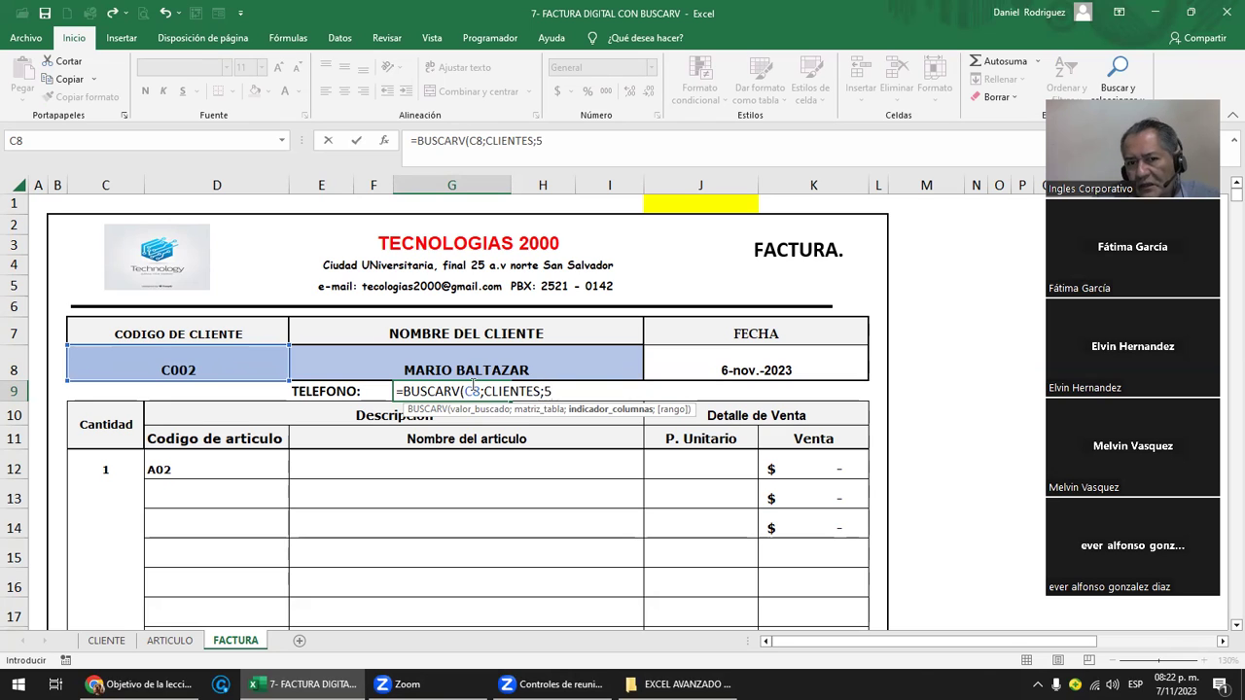
text(;)
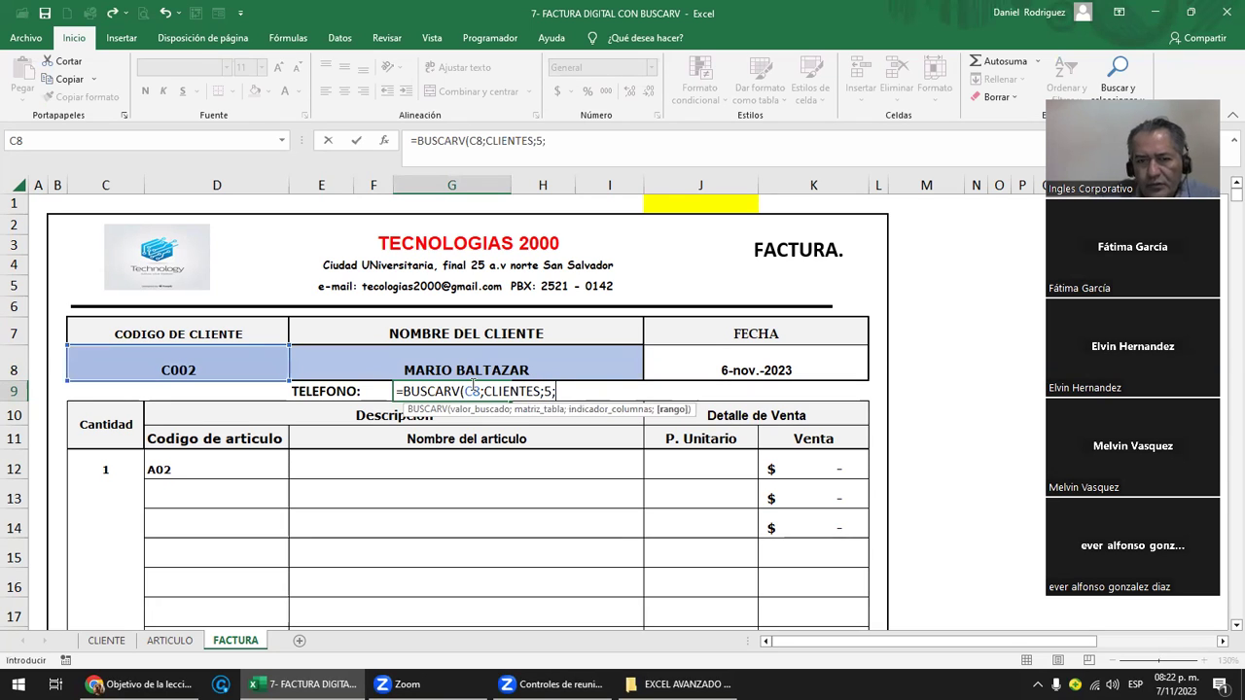
key(Down)
key(Tab)
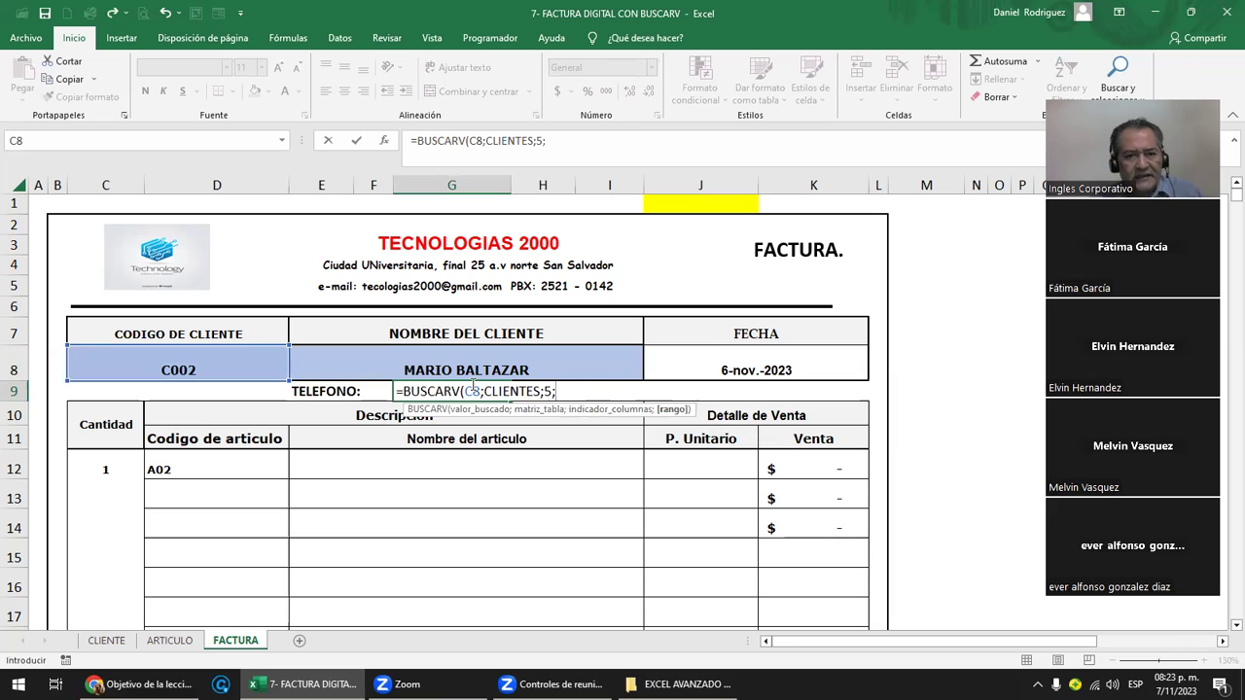
text())
key(Return)
click(469, 384)
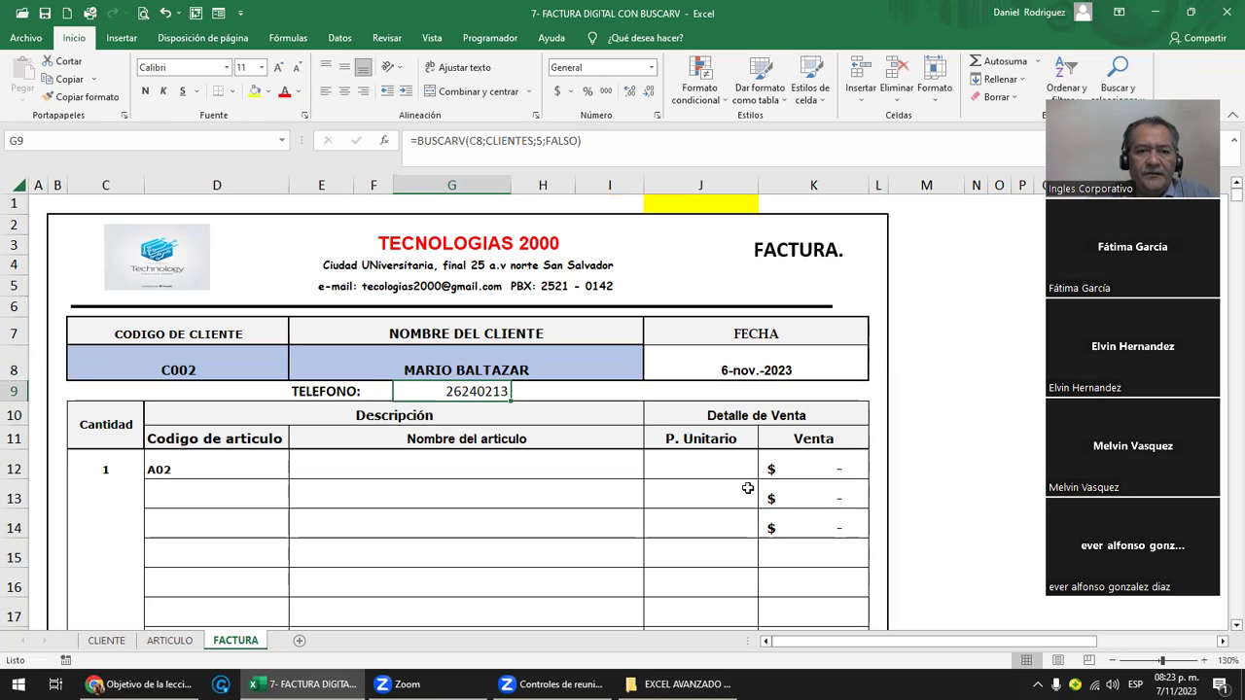
- Bold the phone number in G9 and verify it against client C002's record on CLIENTE
click(146, 97)
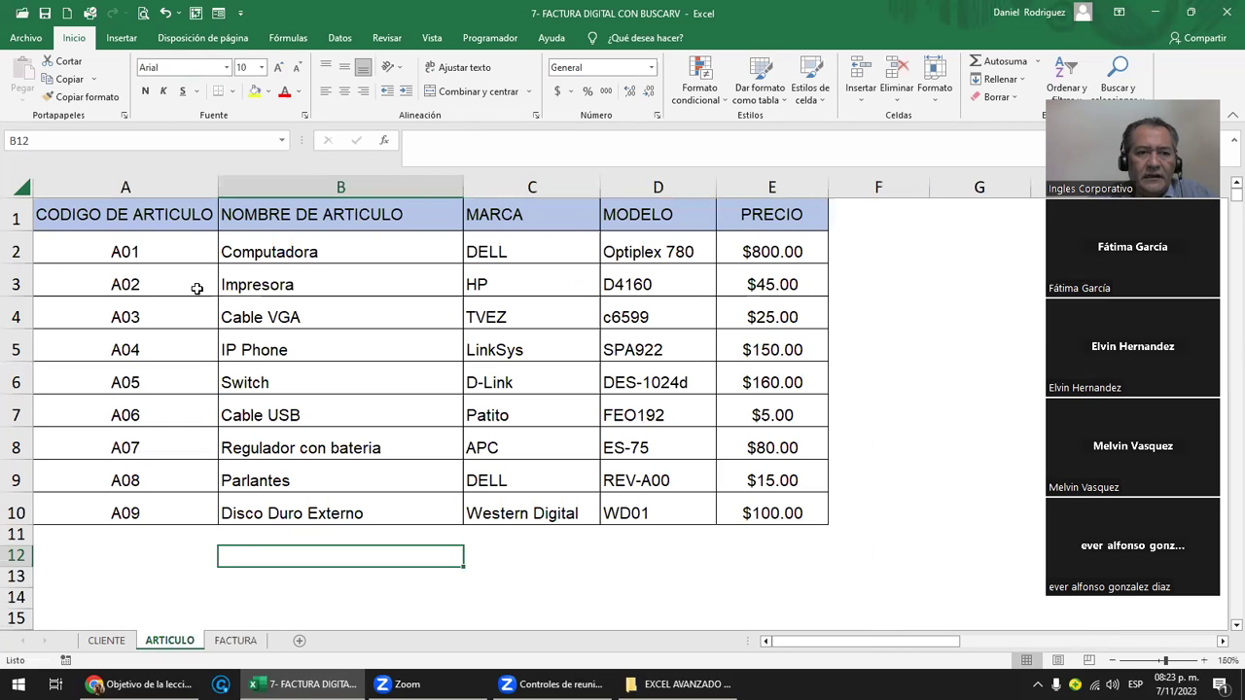
click(107, 640)
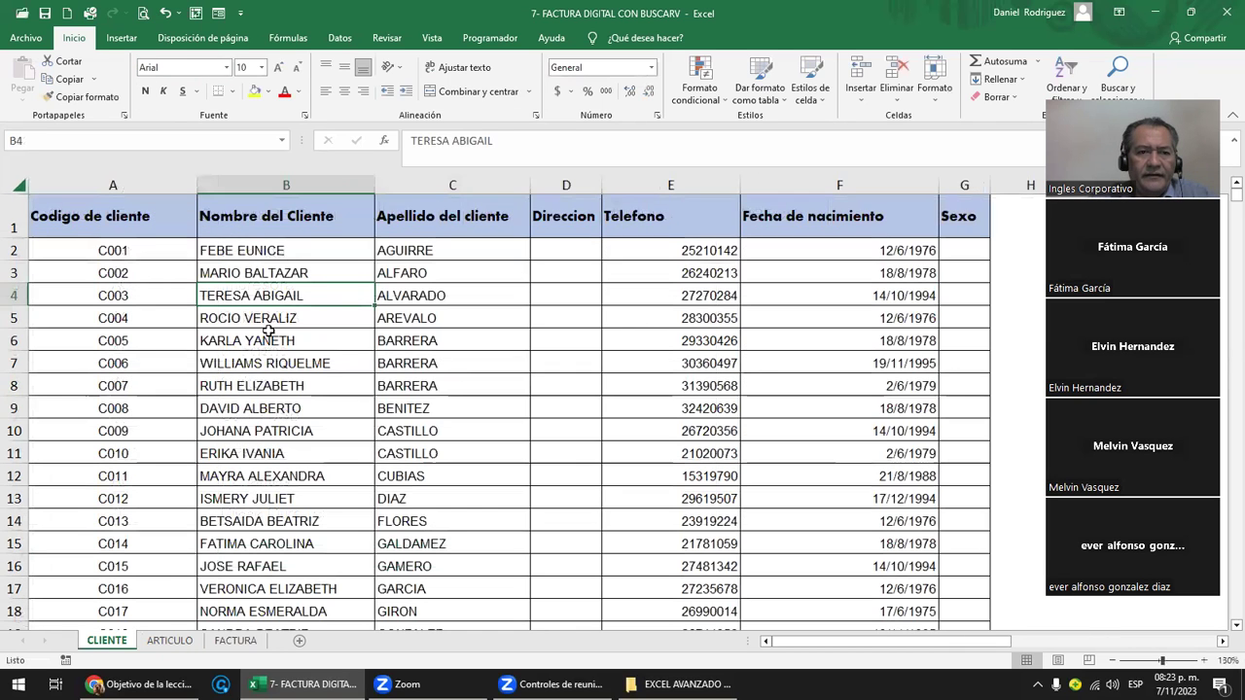
click(705, 276)
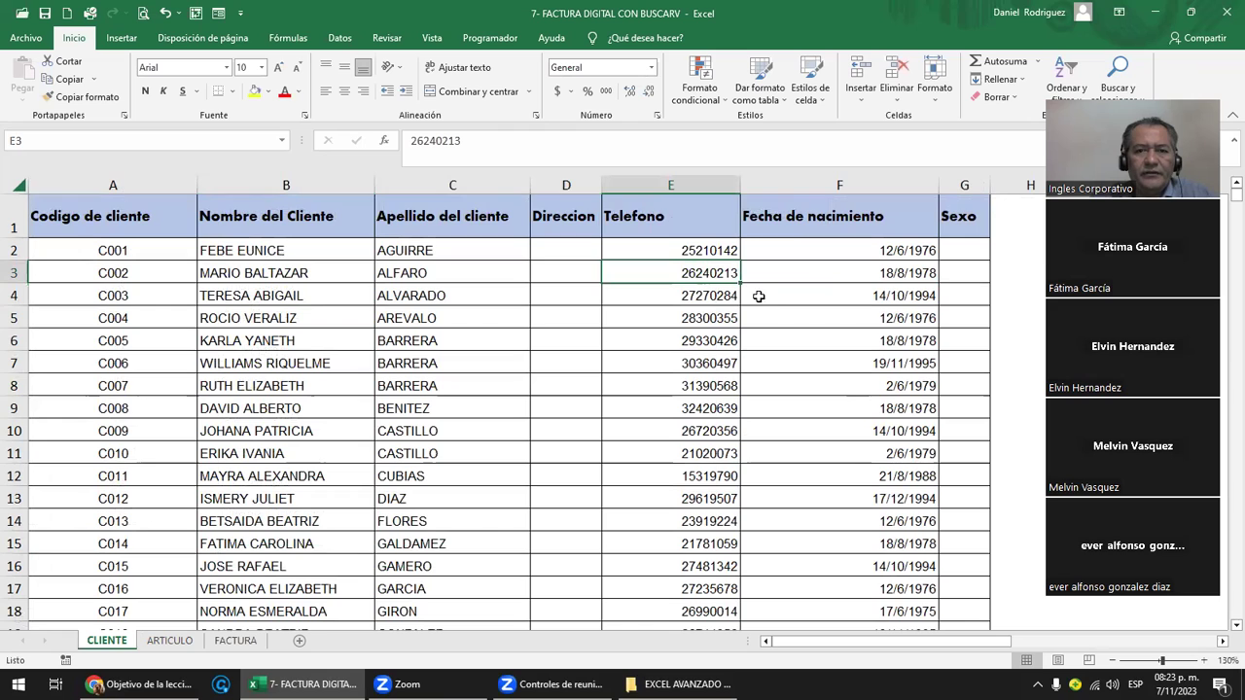
click(236, 642)
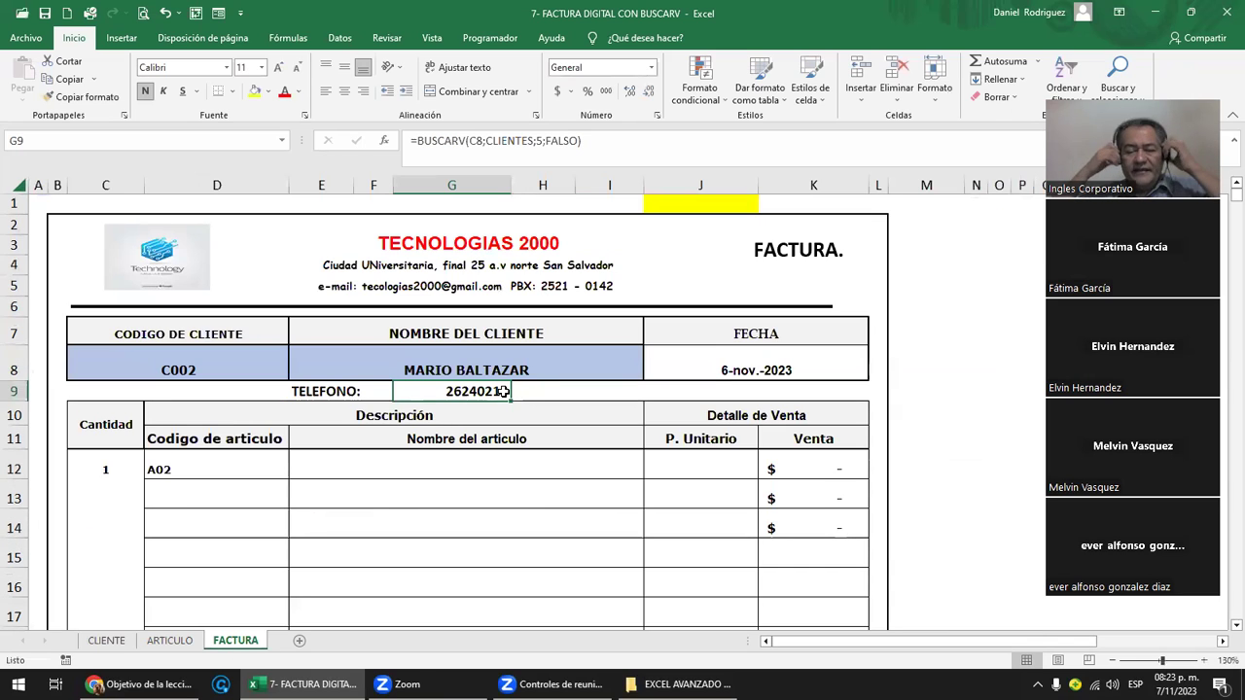
click(408, 360)
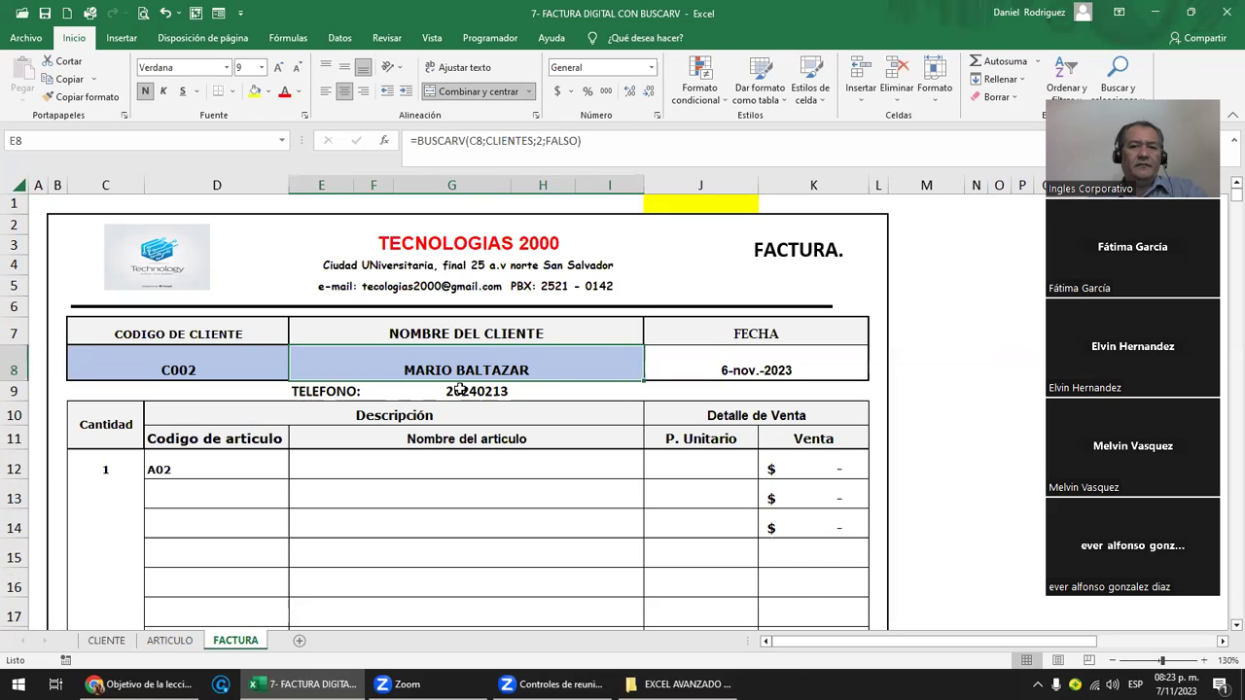
click(188, 366)
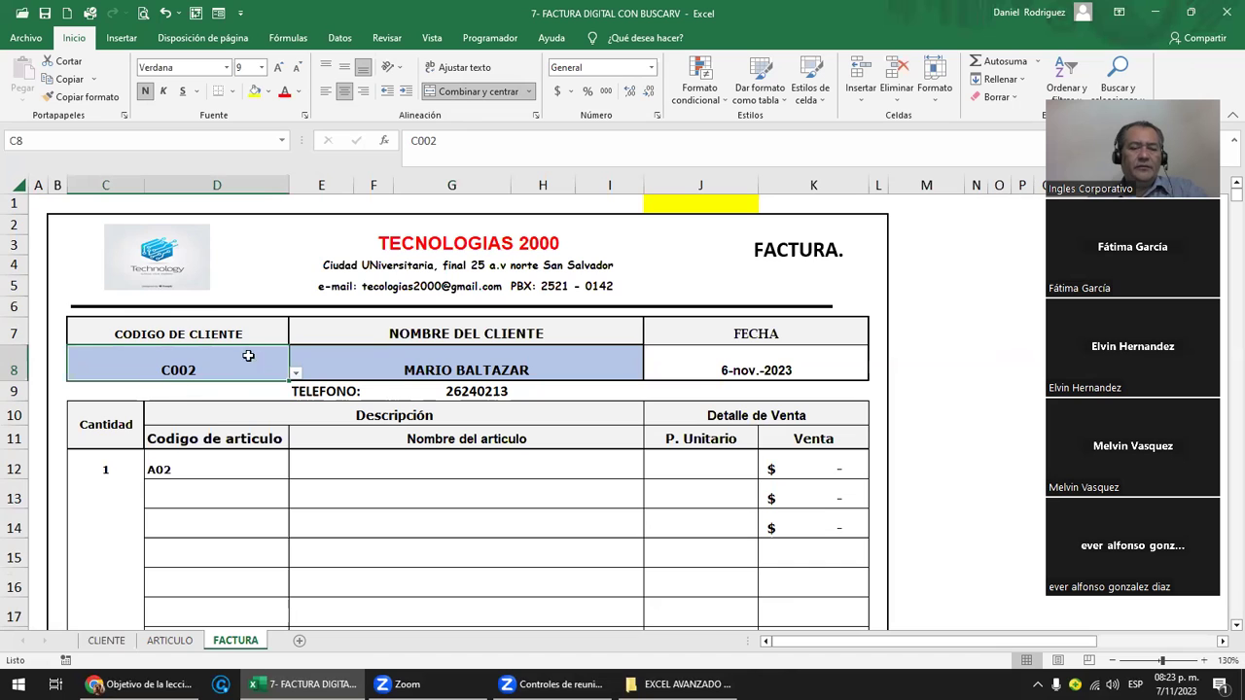
click(109, 641)
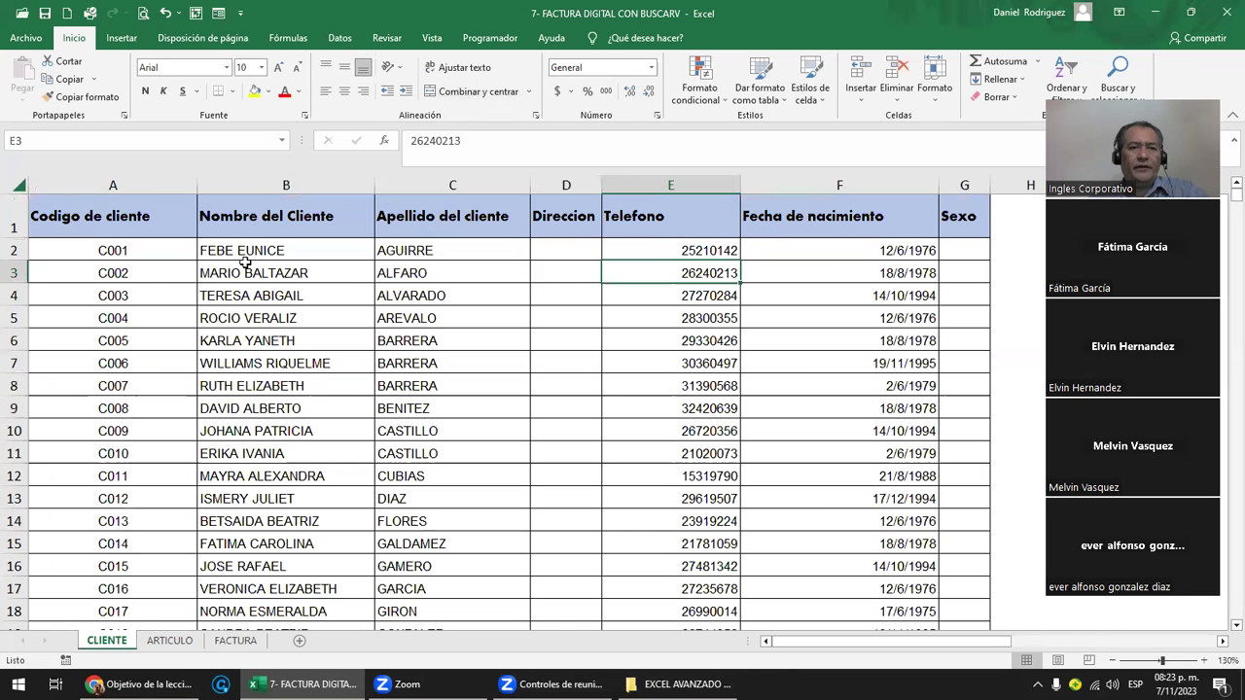
click(282, 141)
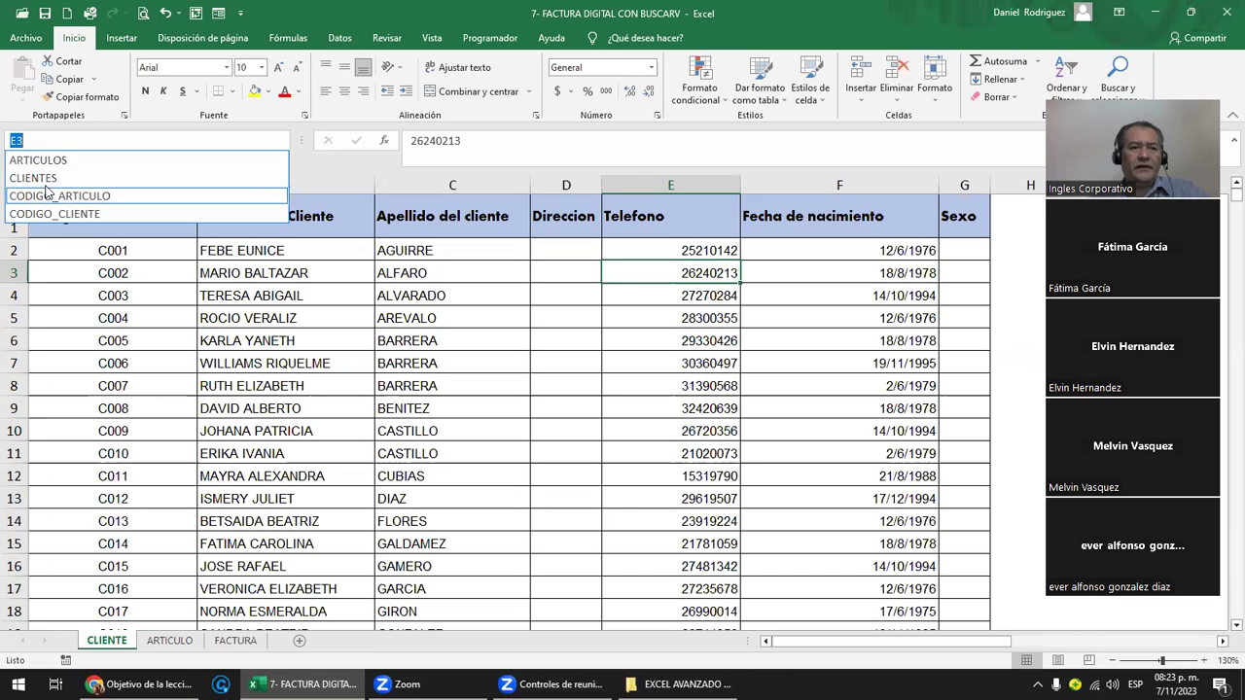
click(98, 214)
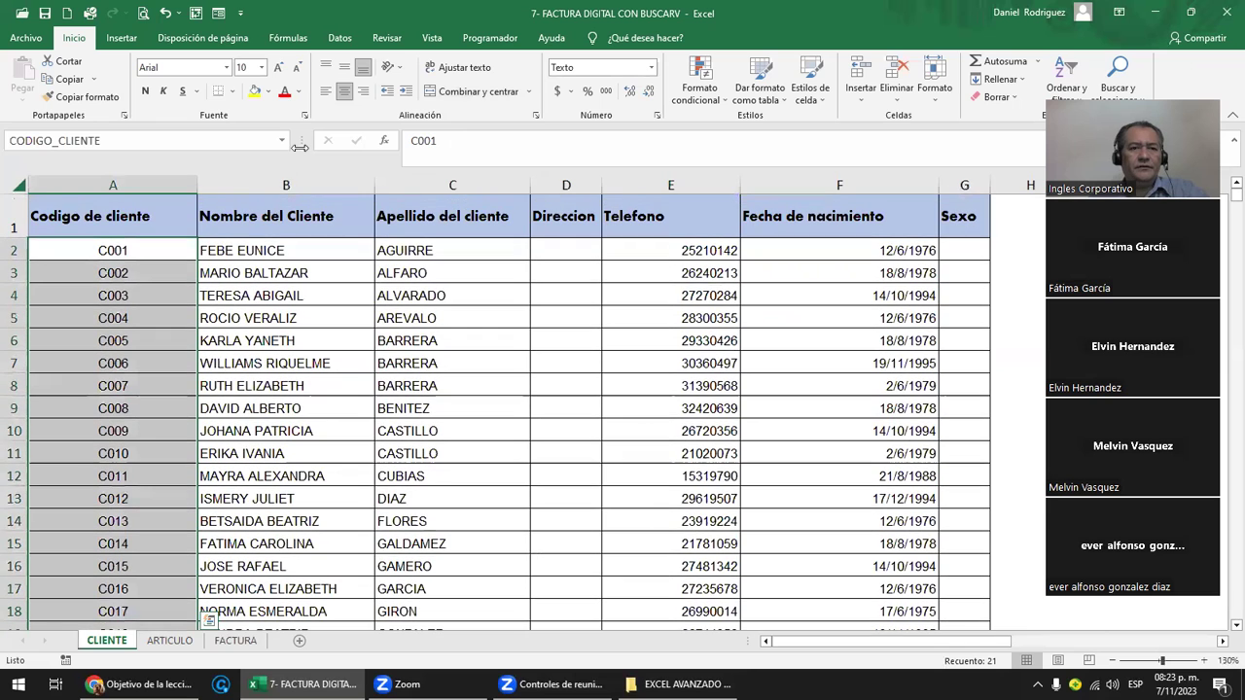
click(282, 141)
click(96, 178)
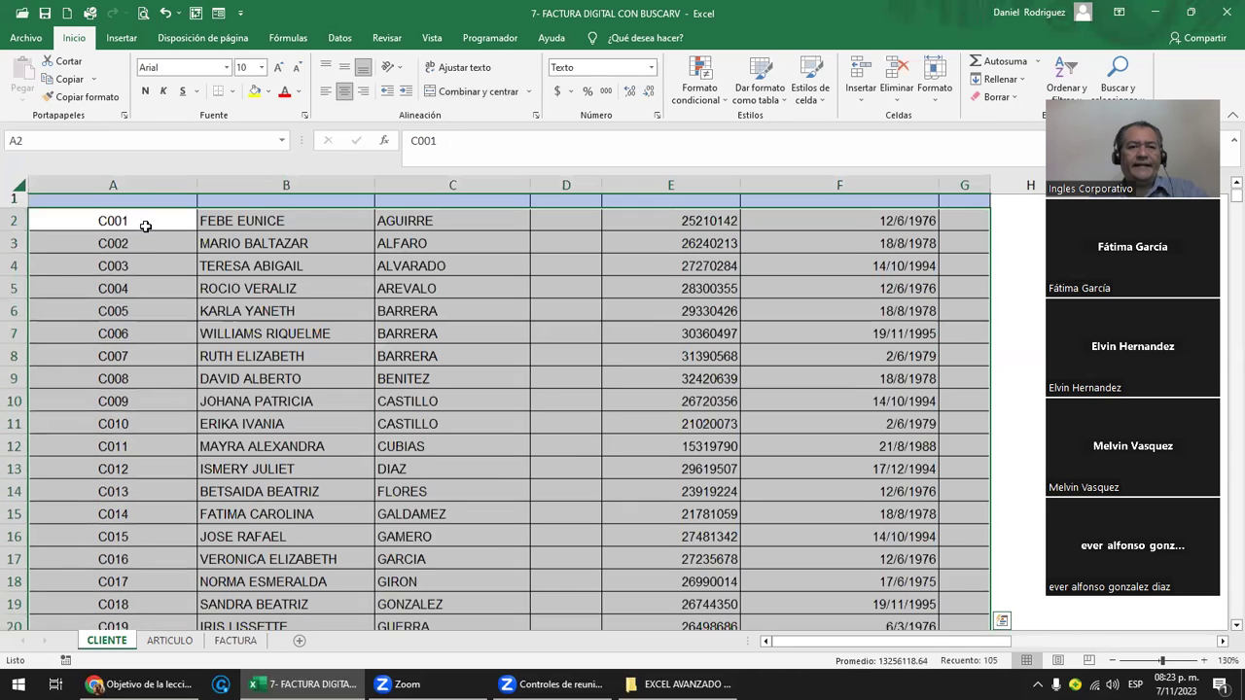
click(170, 639)
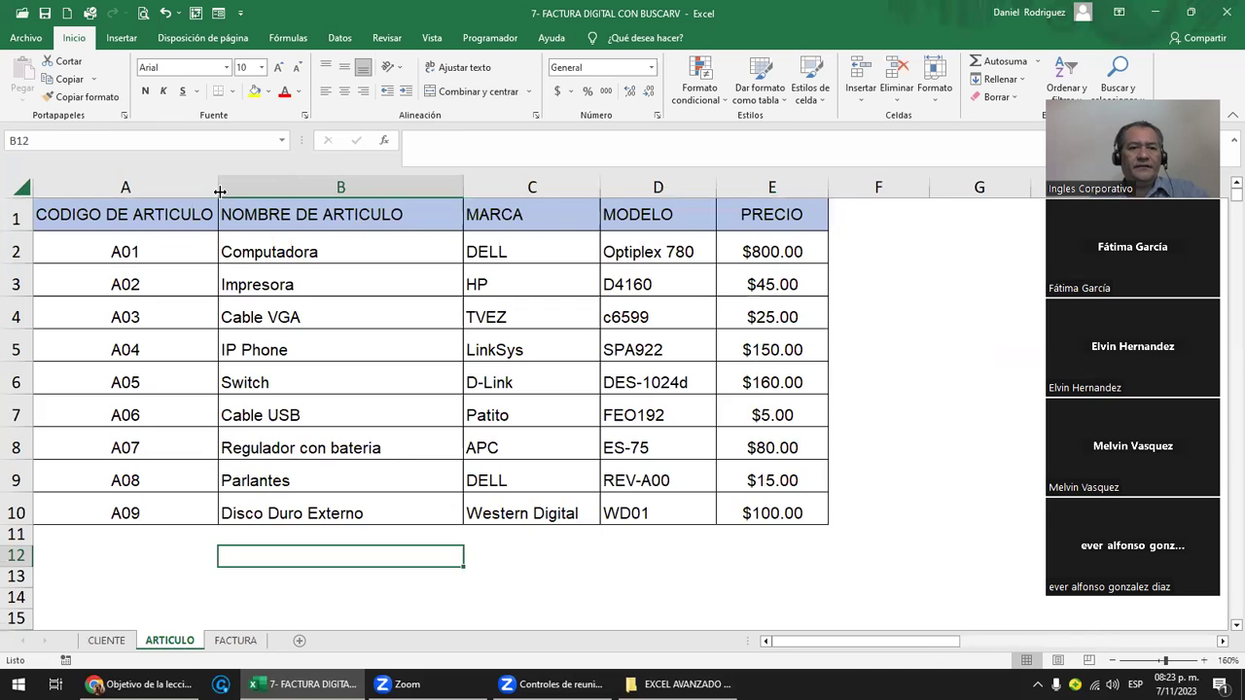
click(282, 141)
click(97, 196)
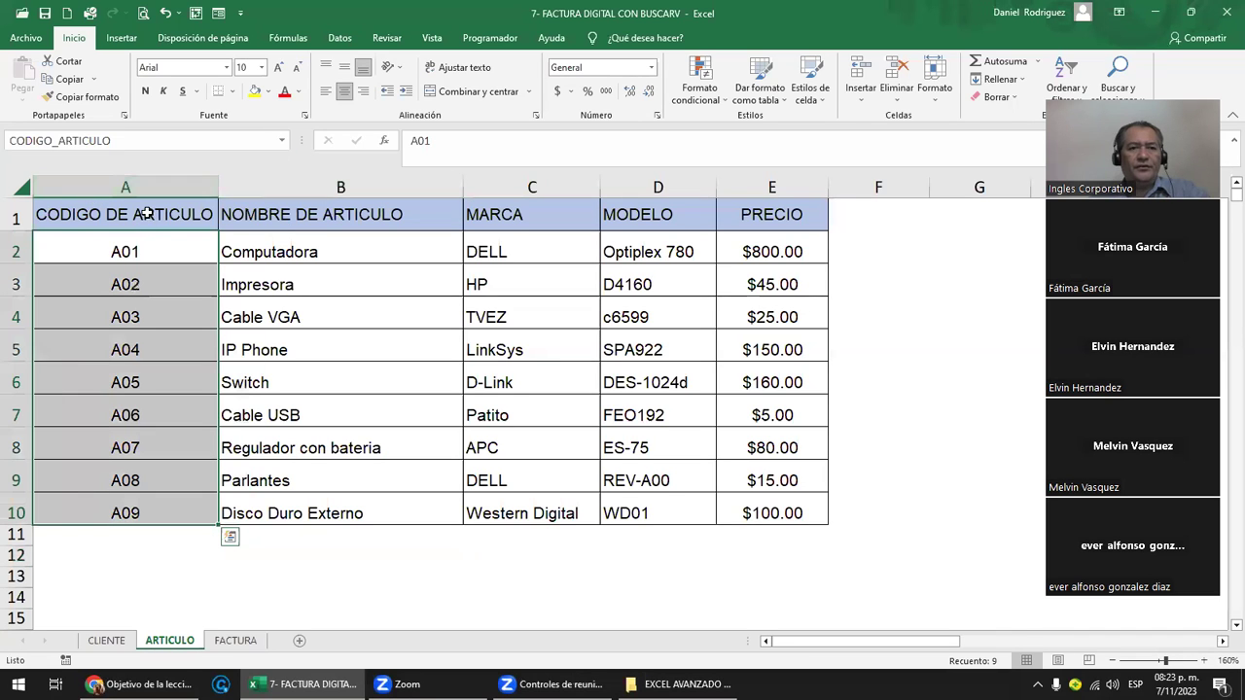
click(282, 141)
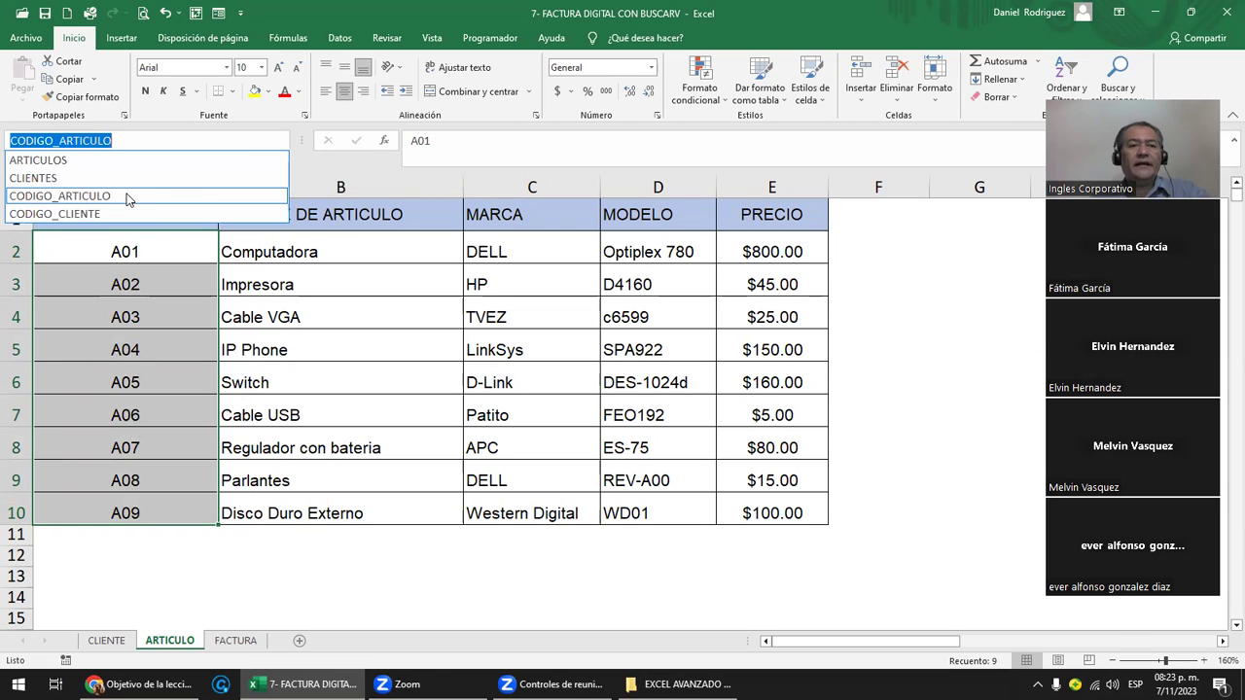
click(66, 195)
click(282, 141)
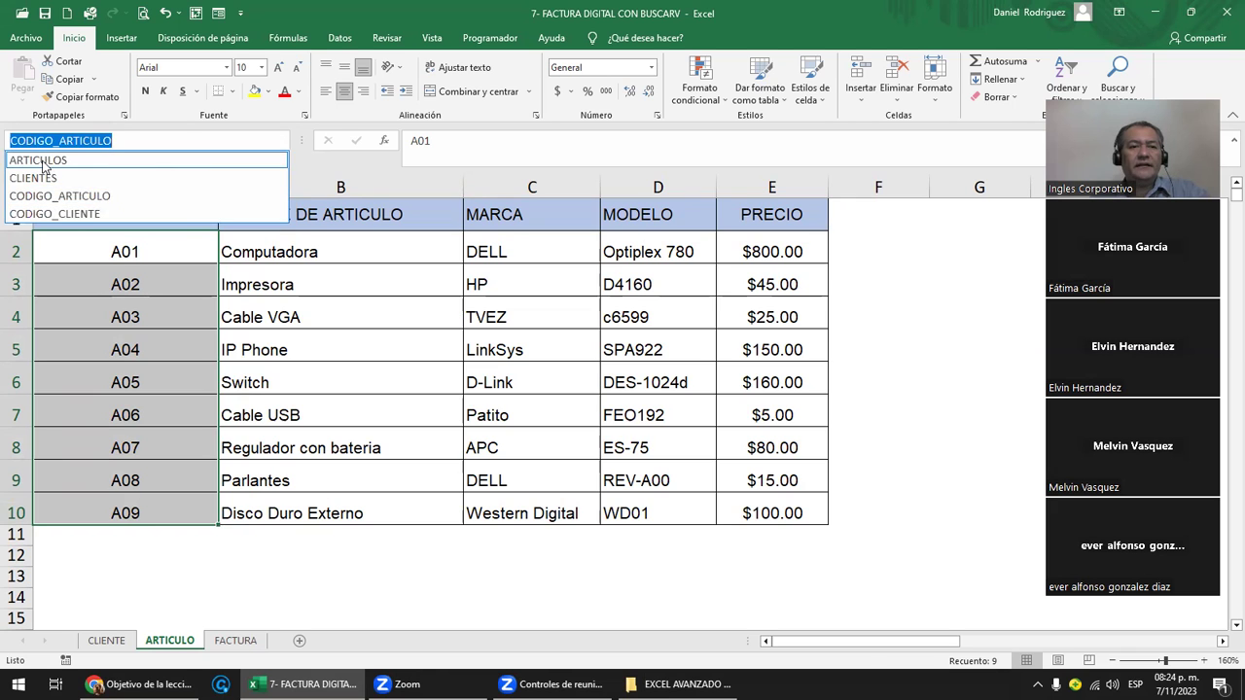
click(39, 161)
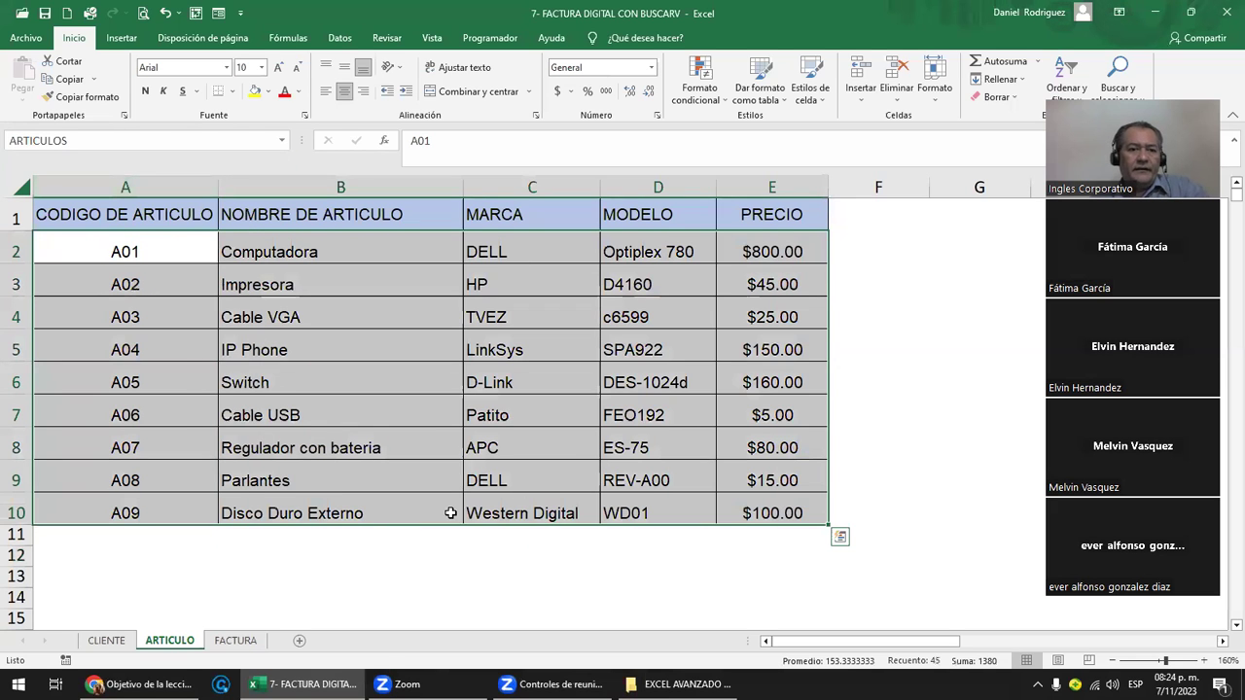
click(235, 640)
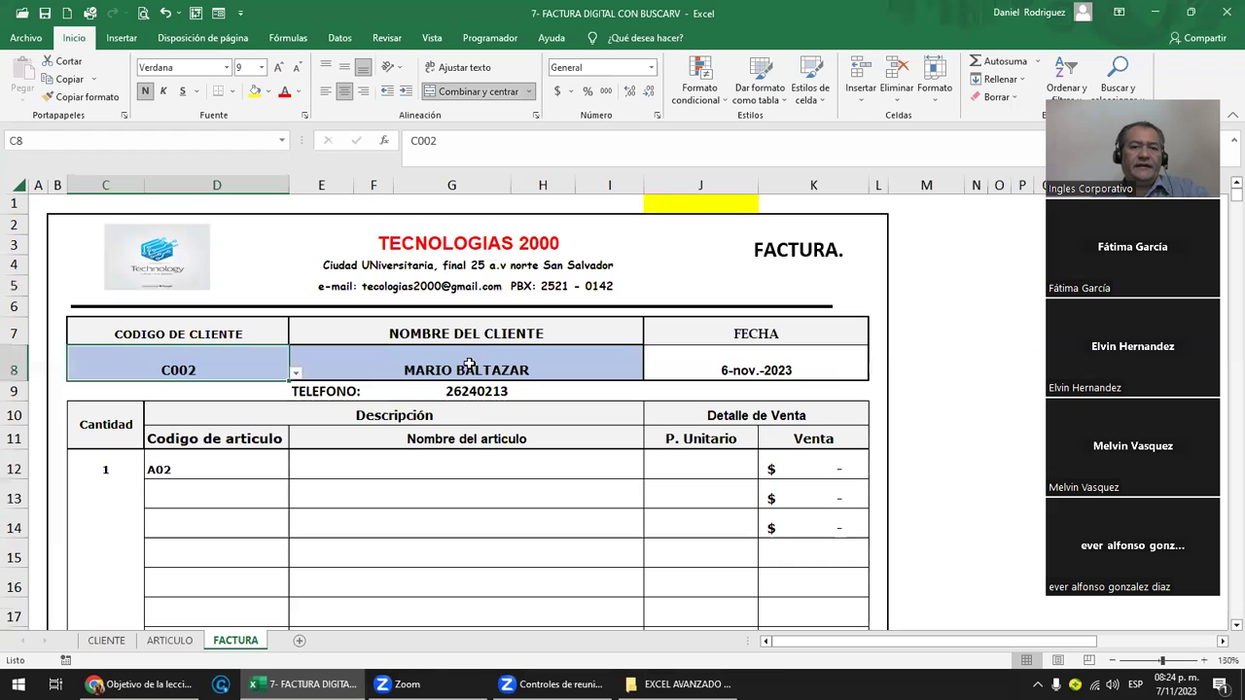
key(Tab)
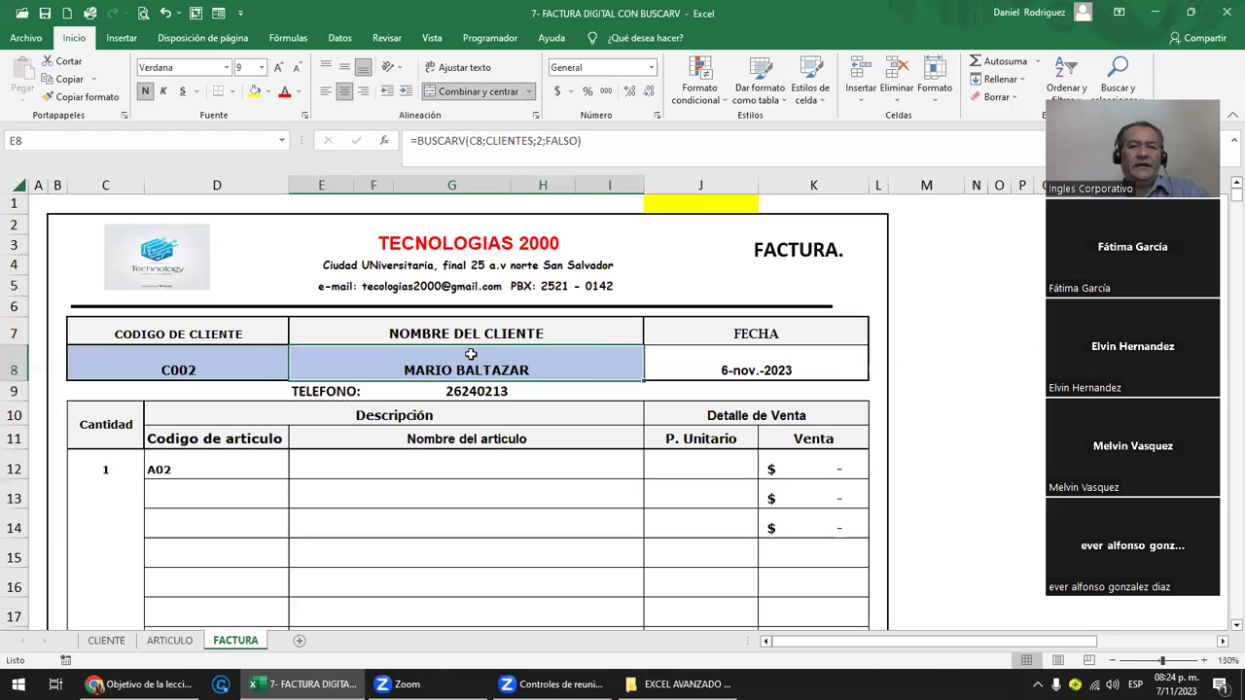
click(169, 640)
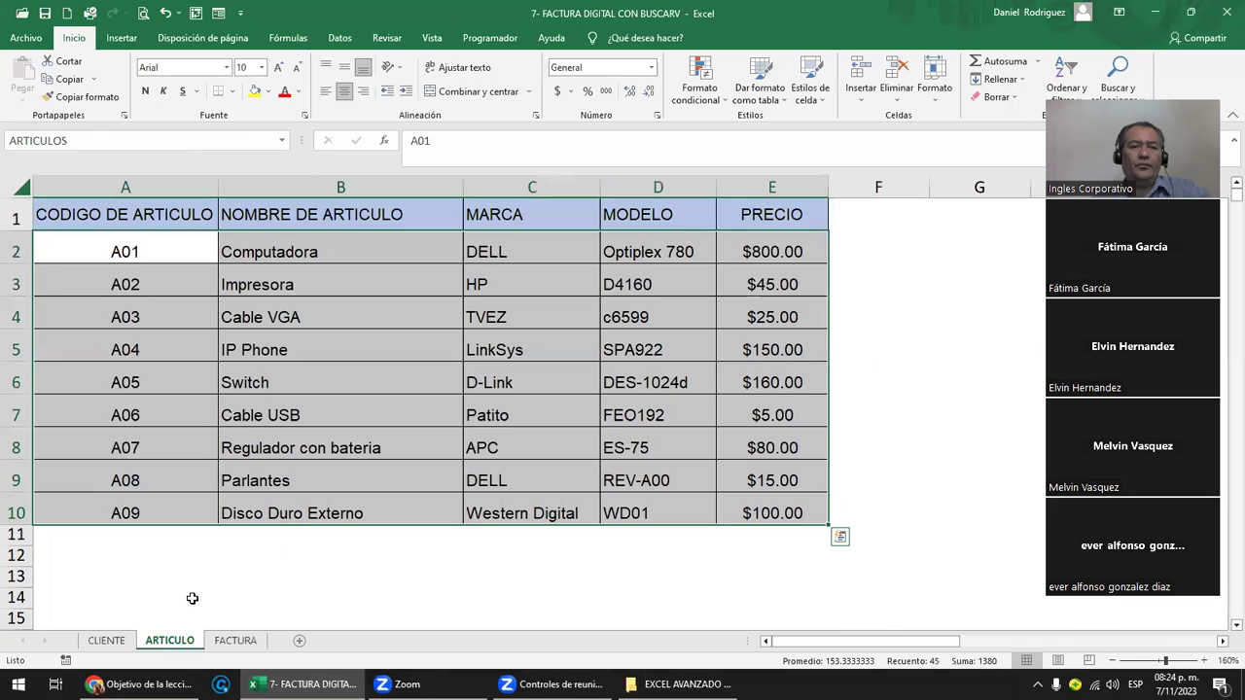
drag(120, 245, 744, 501)
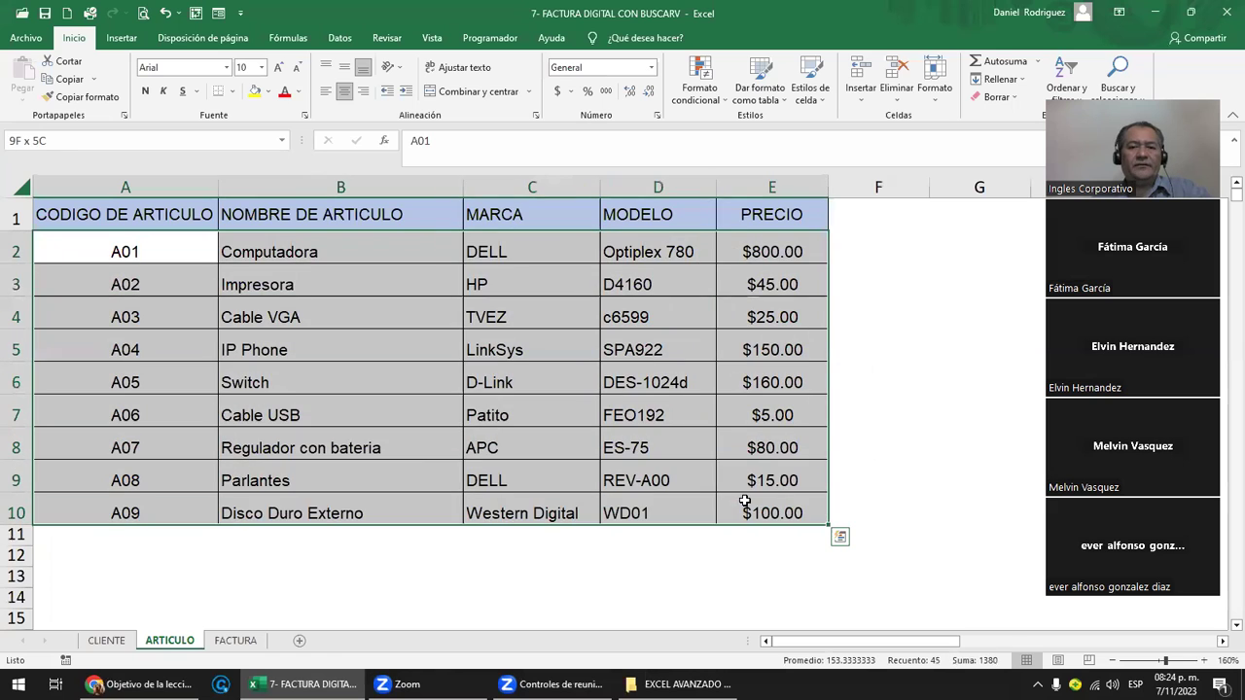
click(539, 578)
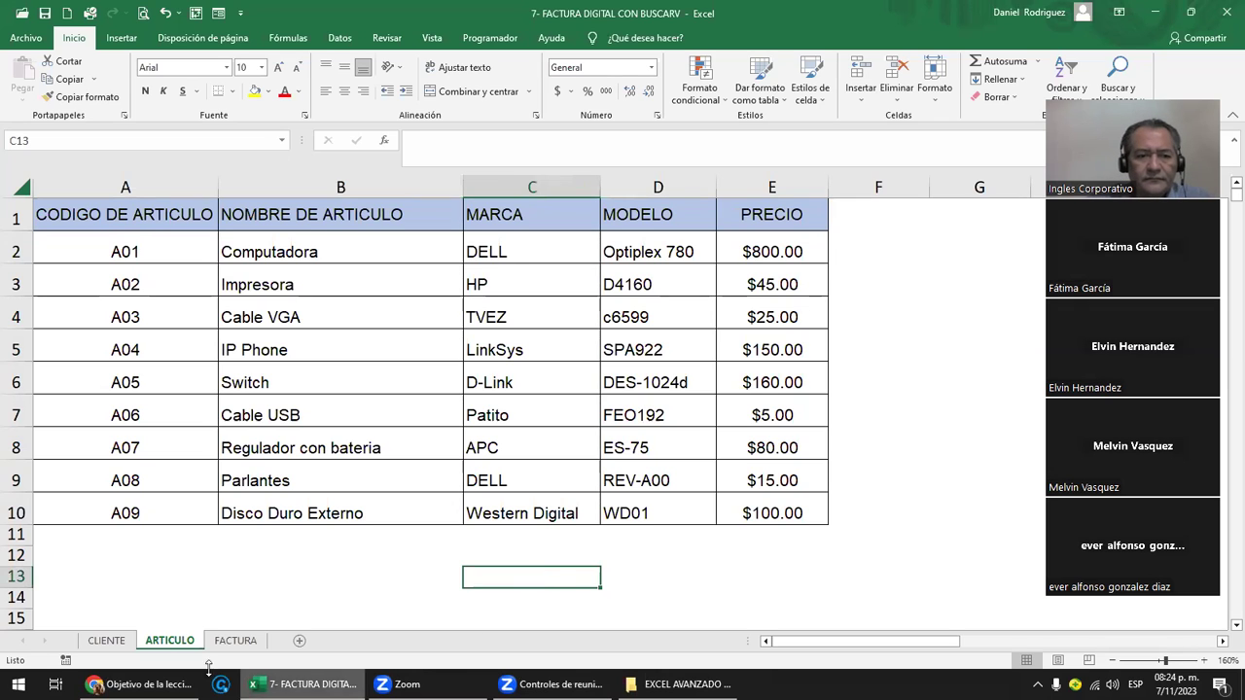
click(235, 639)
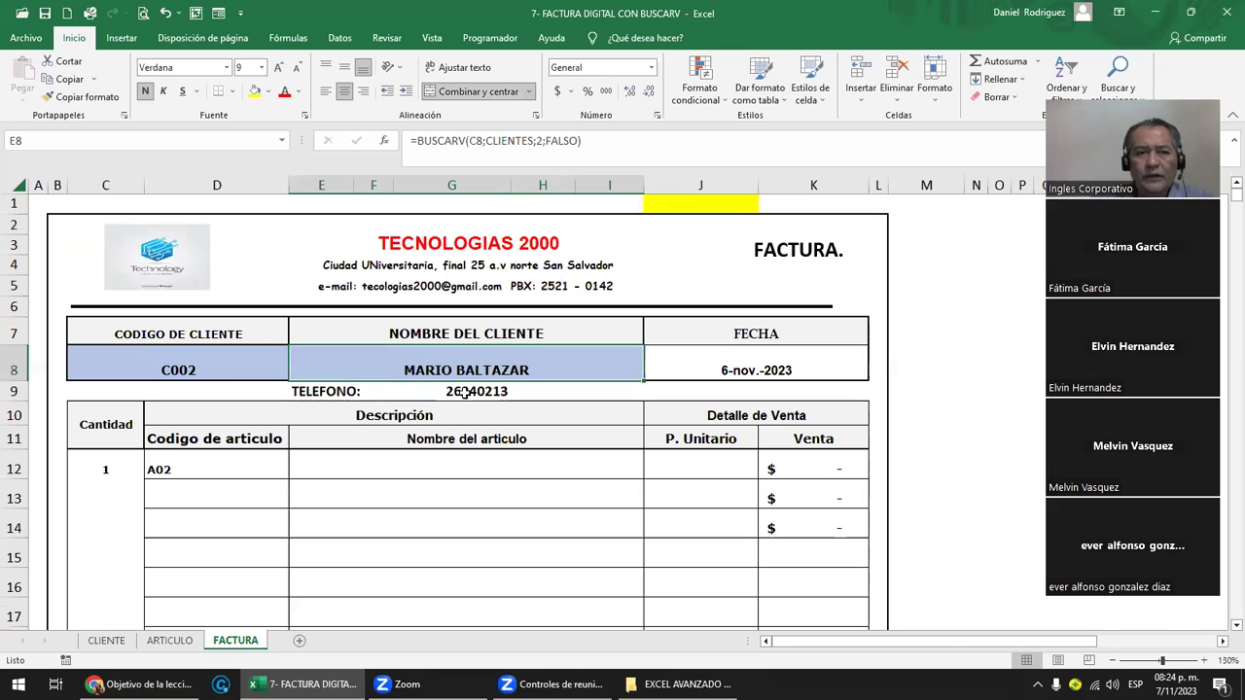
- Type PRACTICA in yellow cell J1, heighten row 1, and enlarge the text to 16 pt
click(720, 206)
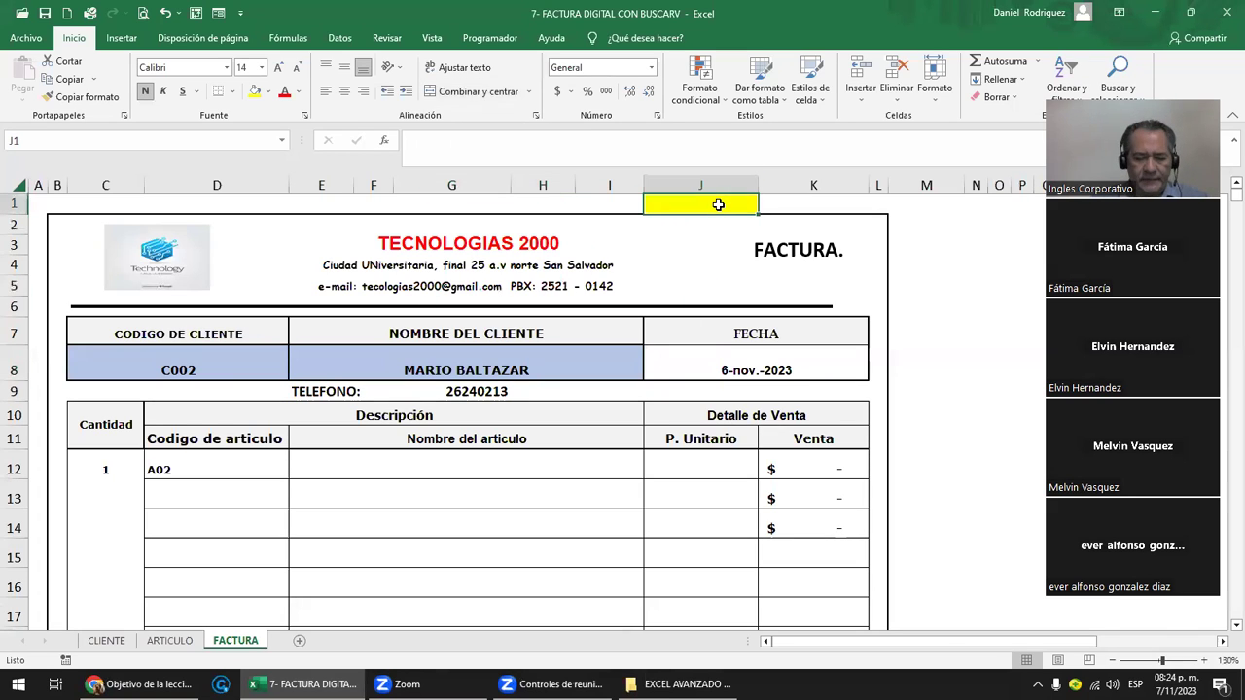
text(PRACTICA)
key(Return)
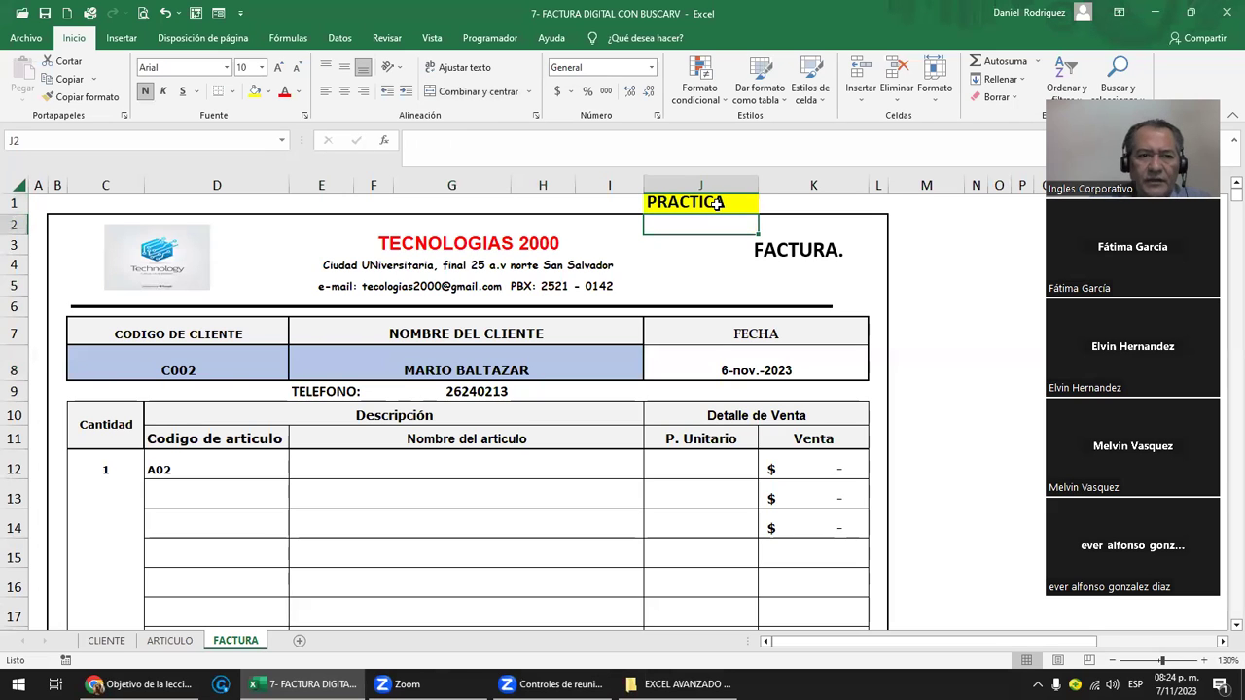
drag(22, 213, 21, 229)
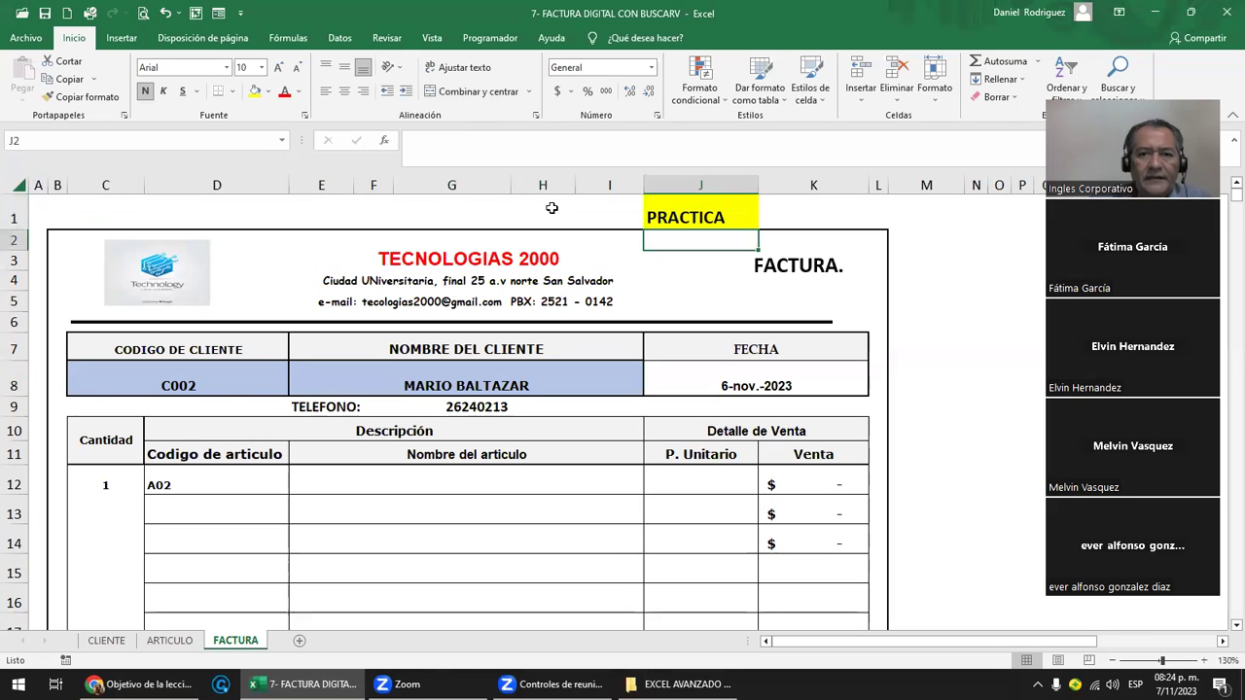
click(699, 214)
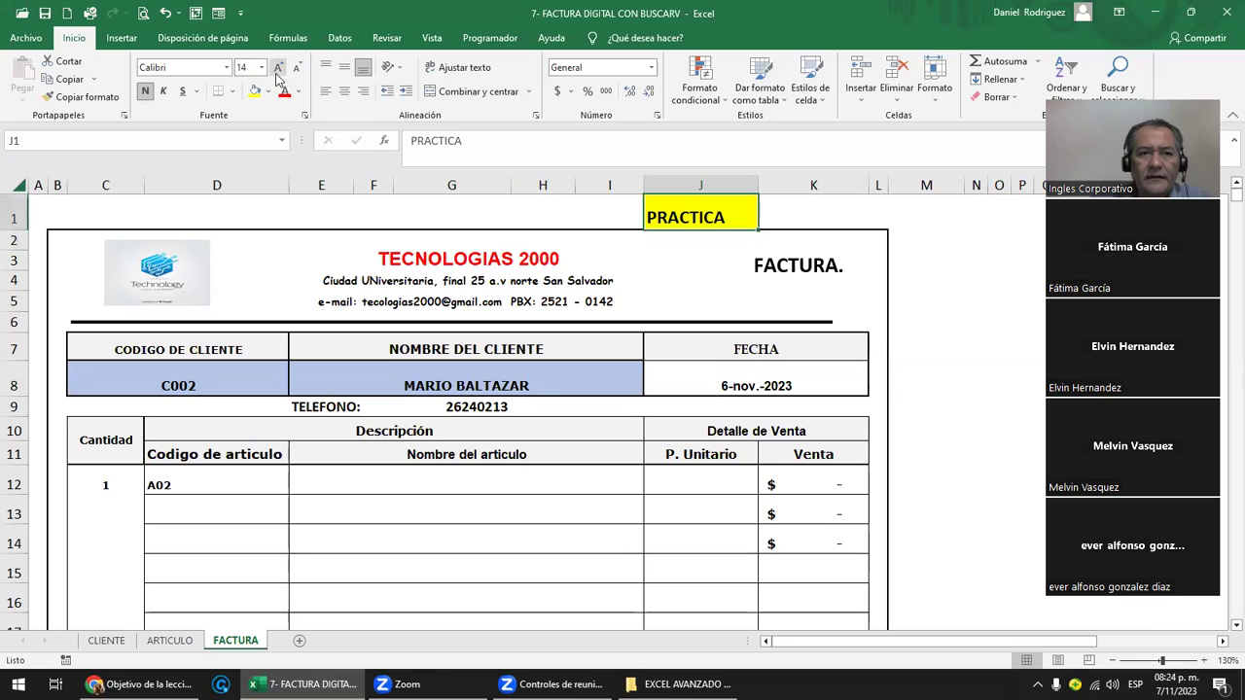
click(278, 68)
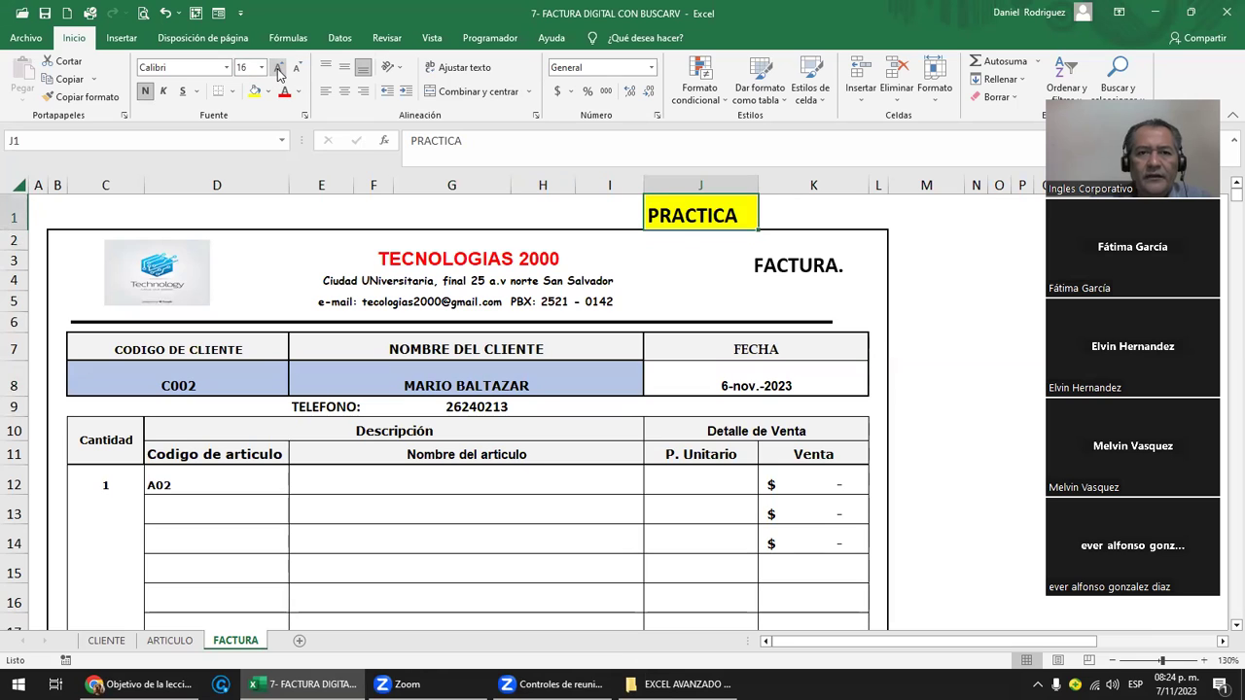
- Browse the named ranges list, then review cell C8 and the client name BUSCARV formula
click(281, 140)
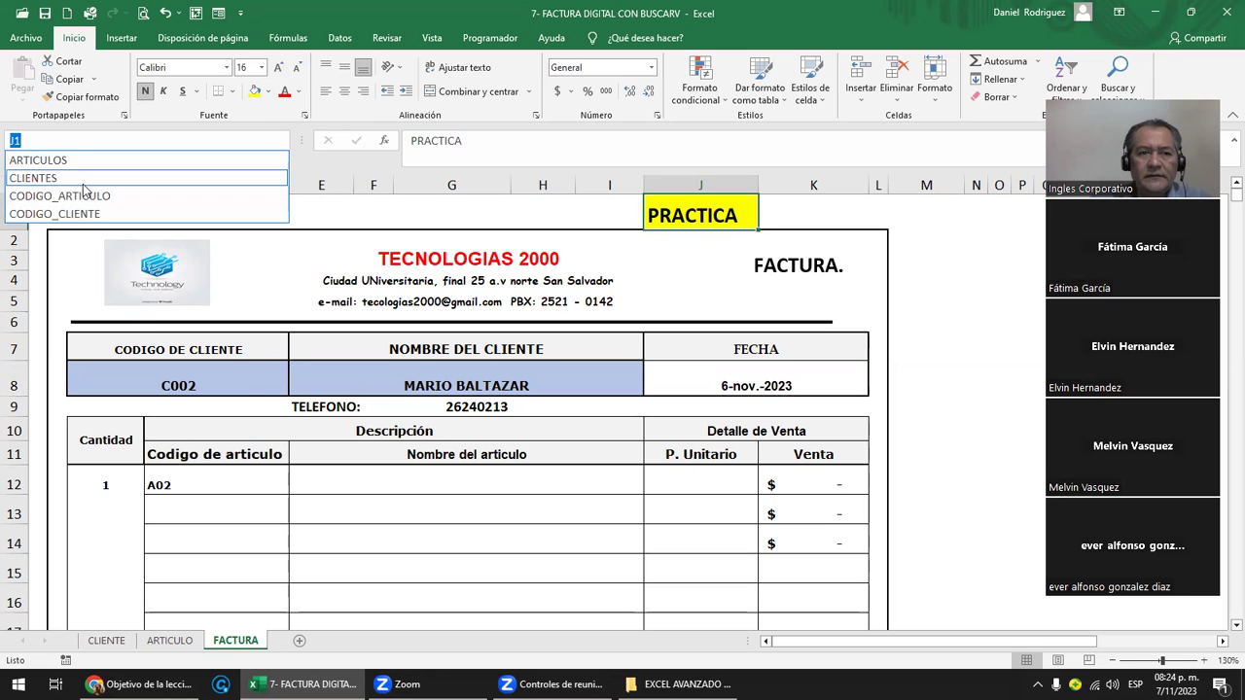
click(239, 387)
click(214, 385)
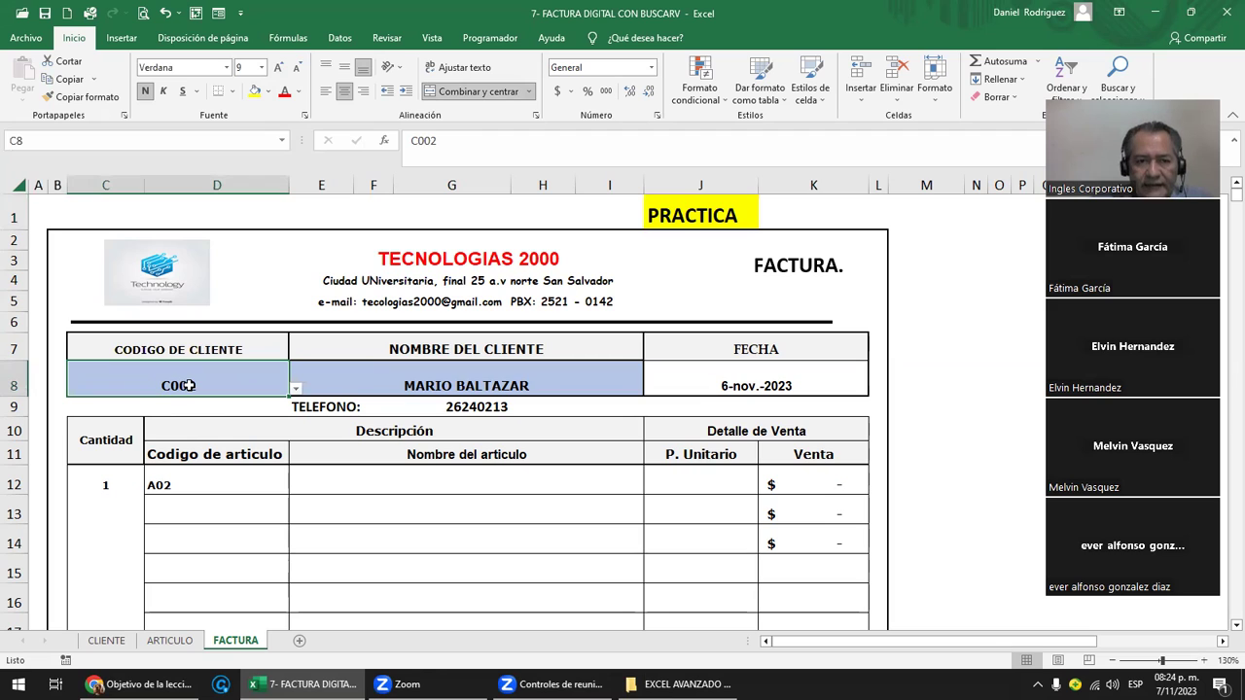
click(436, 386)
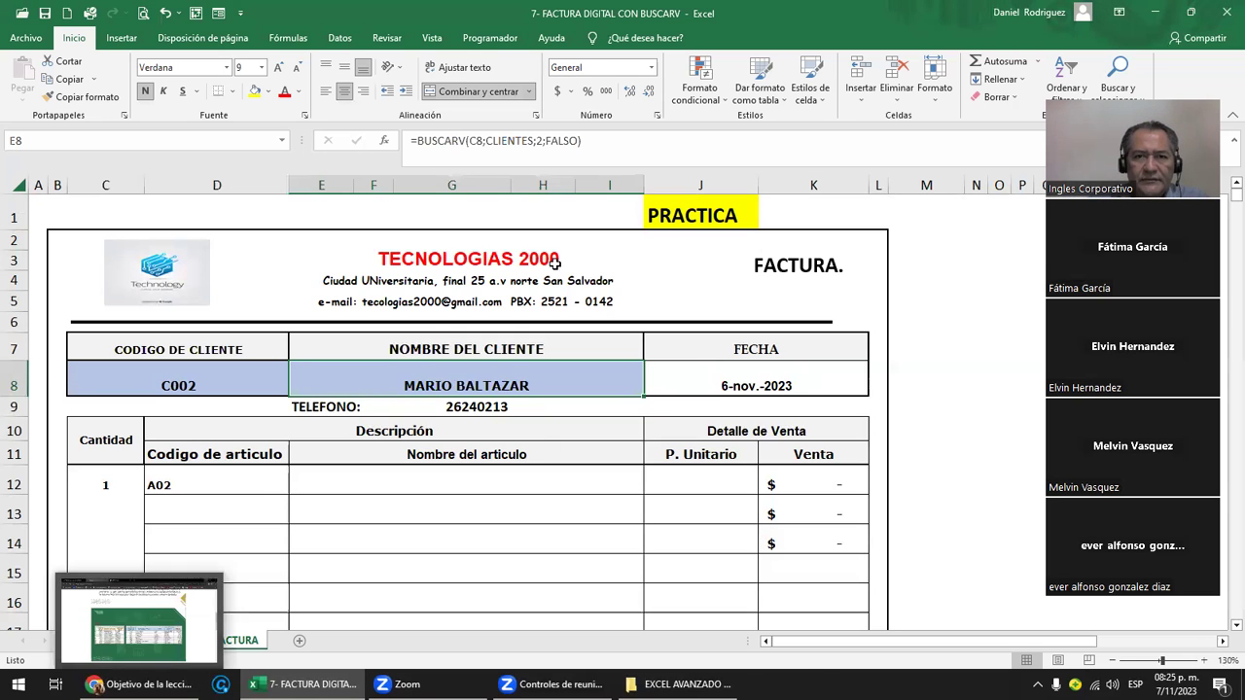
click(146, 684)
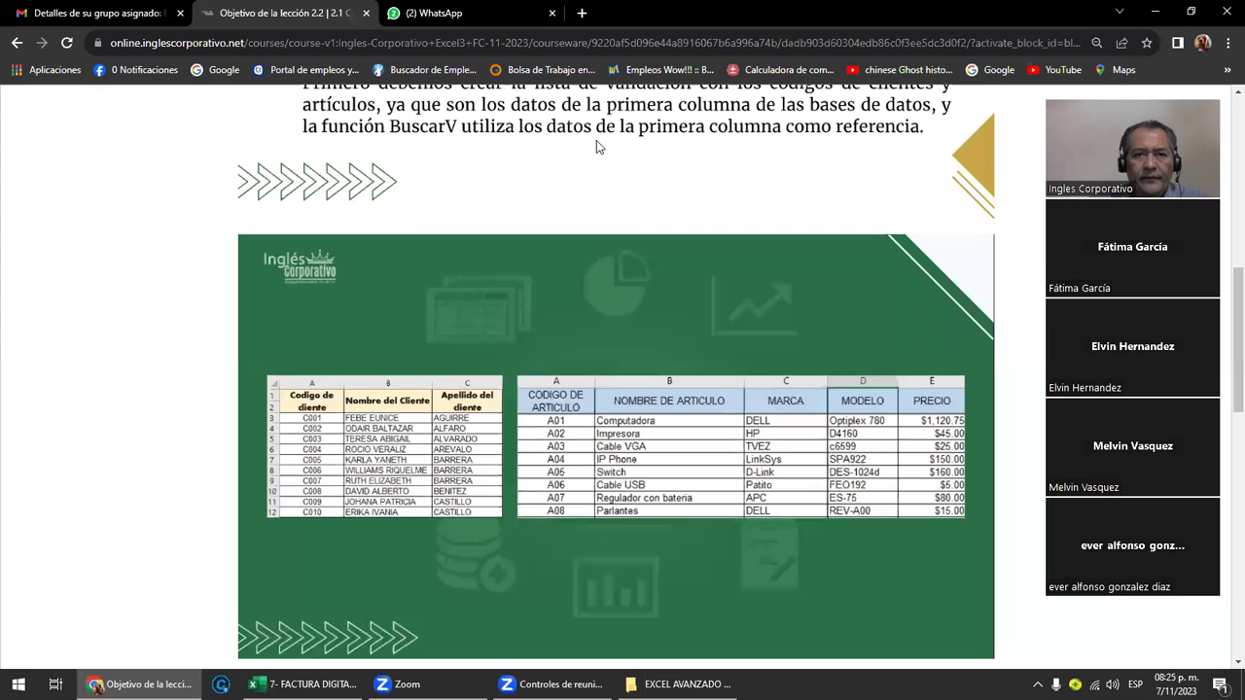
click(443, 13)
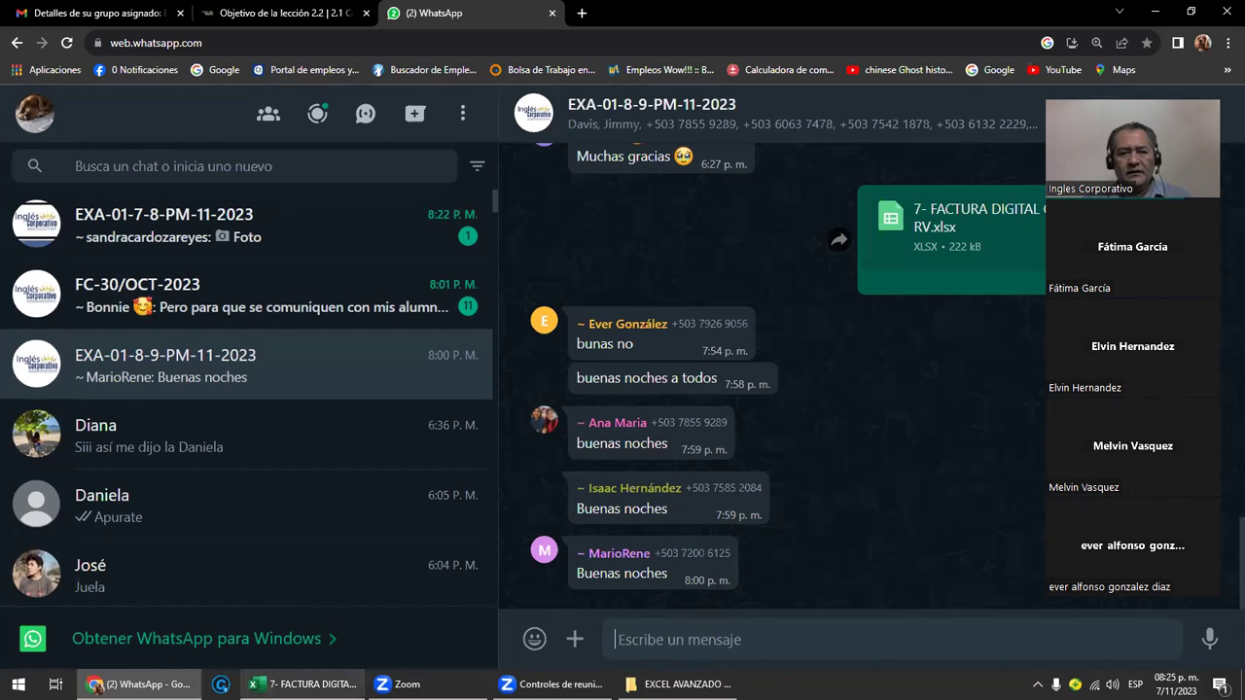
click(307, 684)
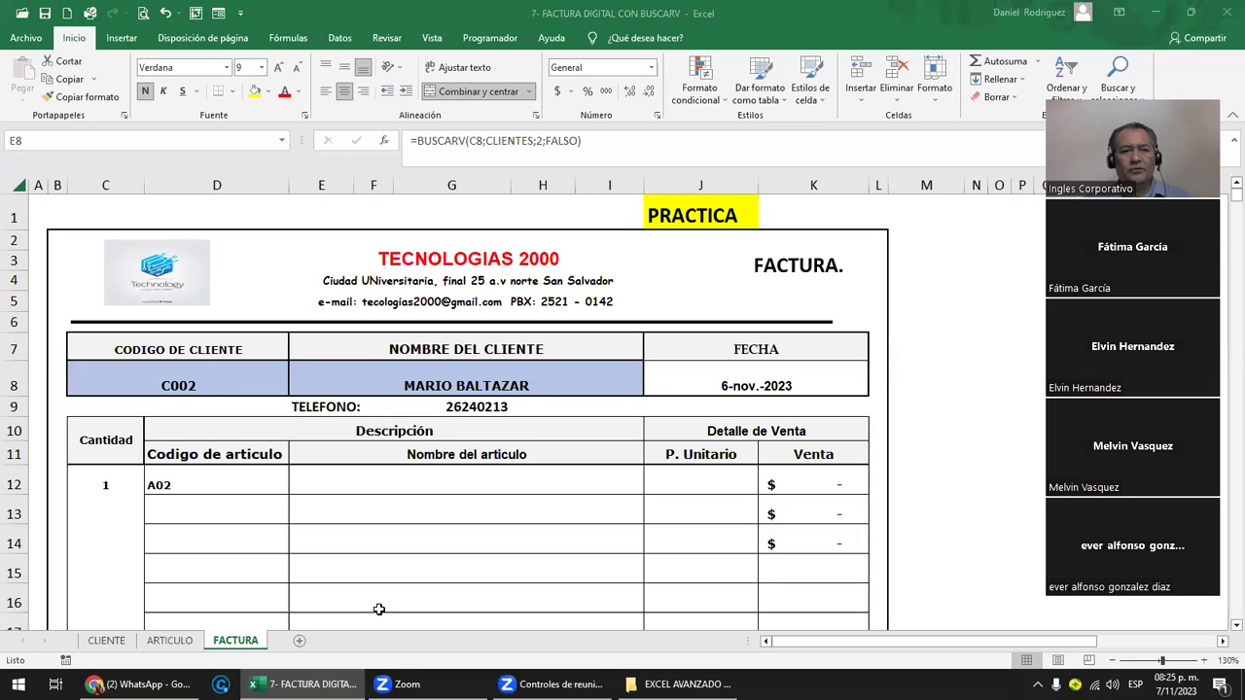
click(212, 387)
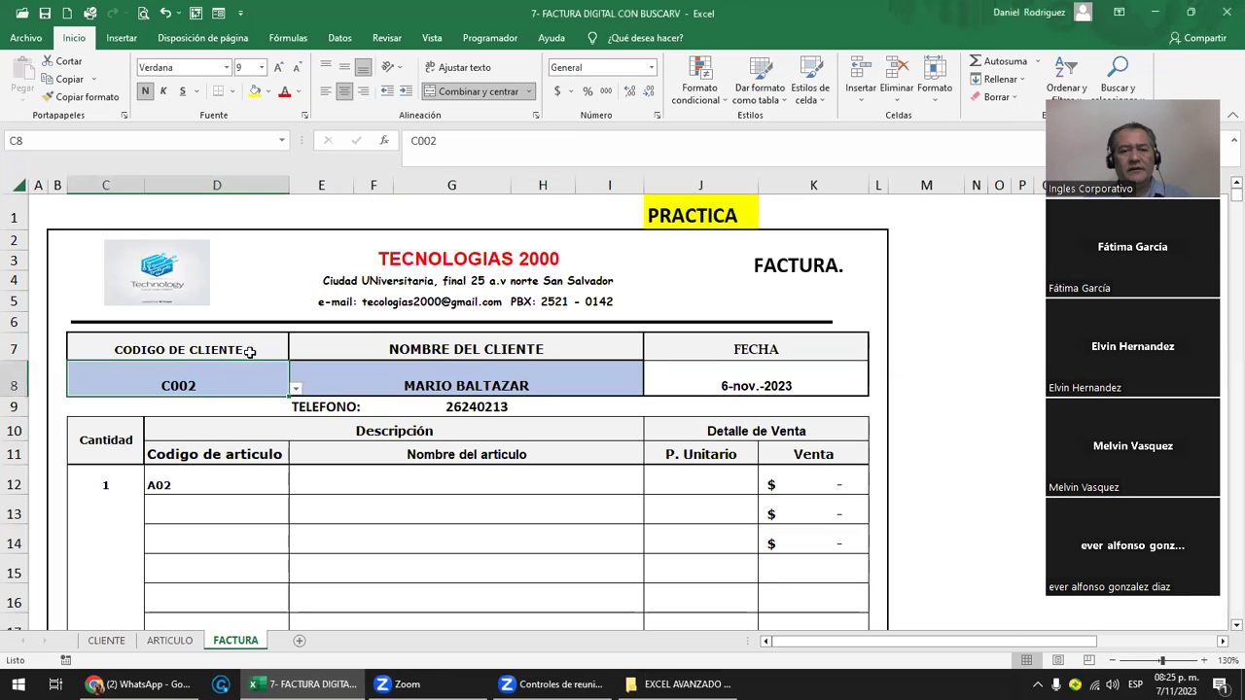
click(432, 379)
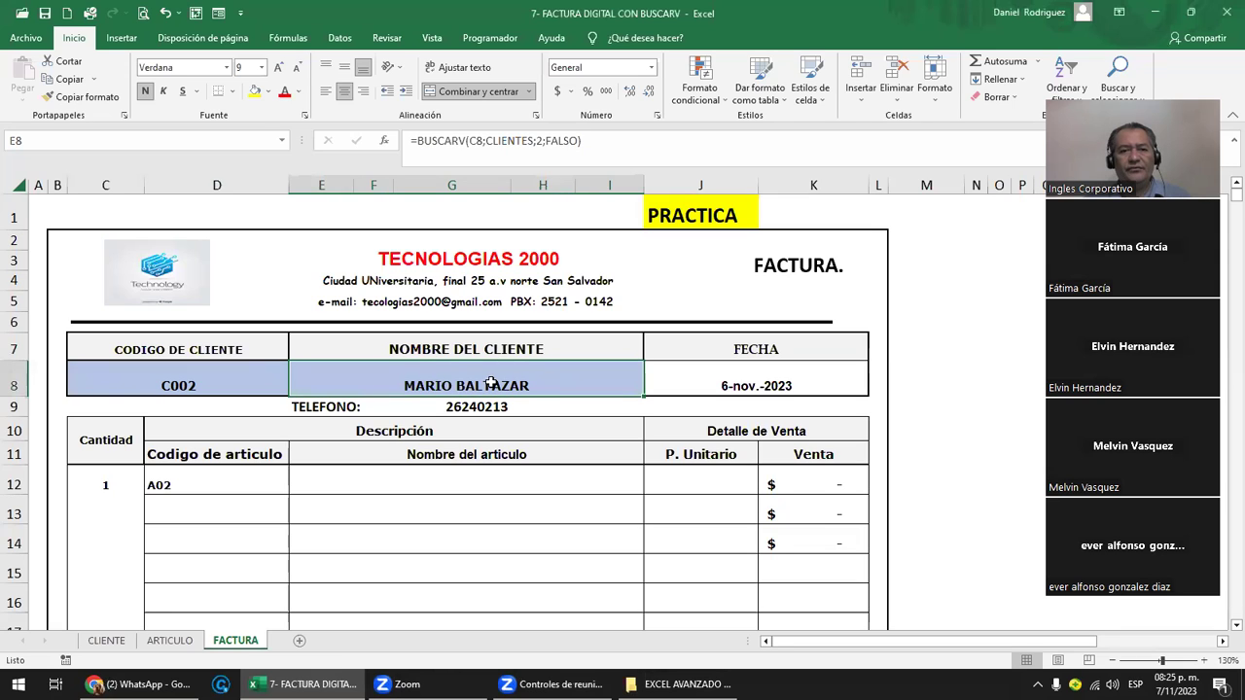
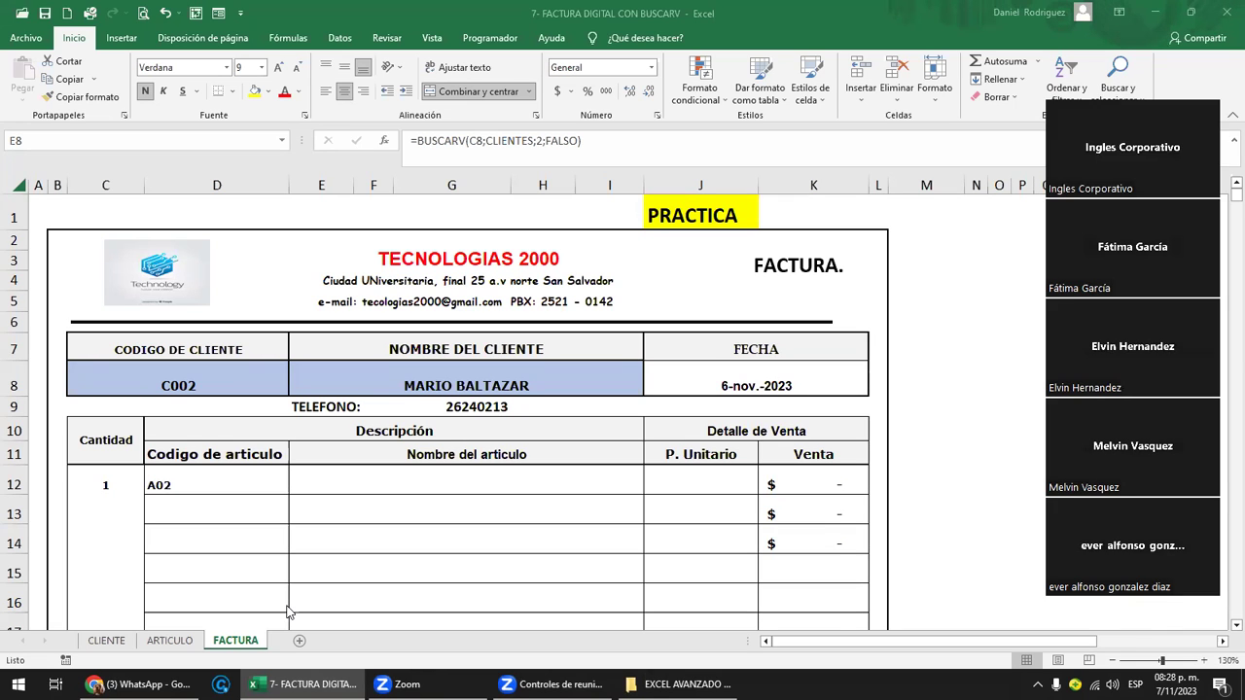
- Inspect the CLIENTES range name in the E8 client-name formula
double_click(453, 386)
drag(451, 386, 517, 383)
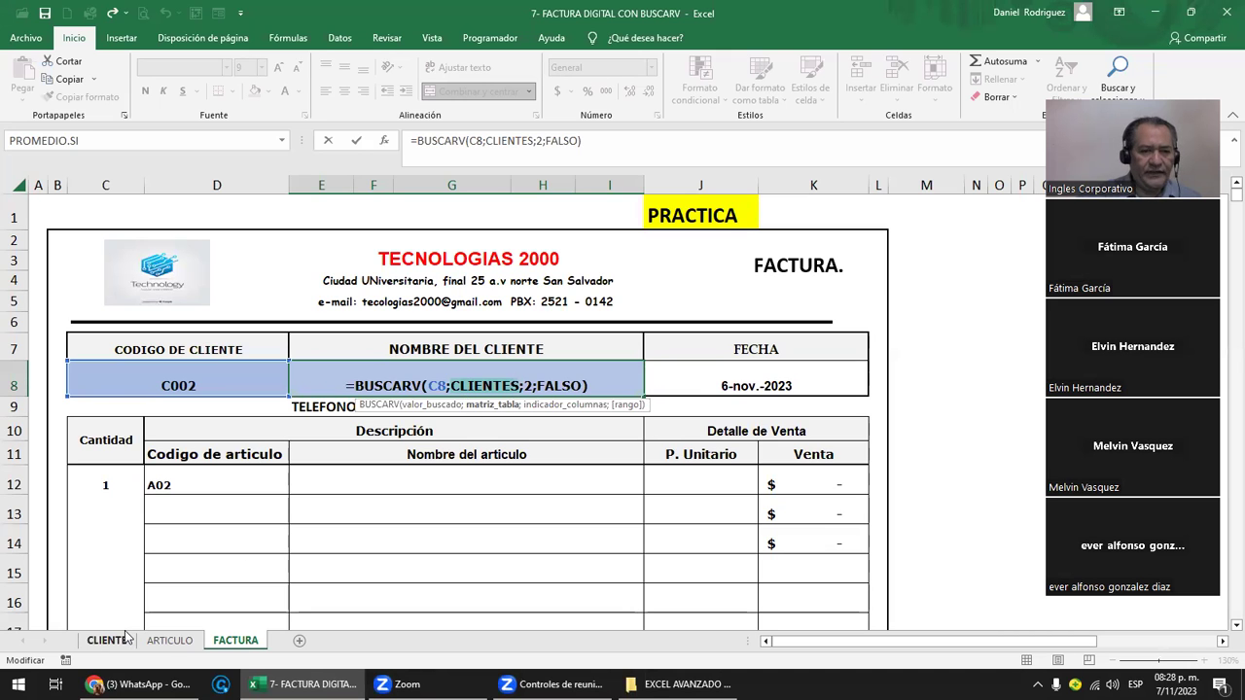
key(ctrl+Return)
- Show the CLIENTES table A2:G22 on the CLIENTE sheet, then return to FACTURA
click(164, 641)
click(107, 640)
scroll(102, 282, up, 1)
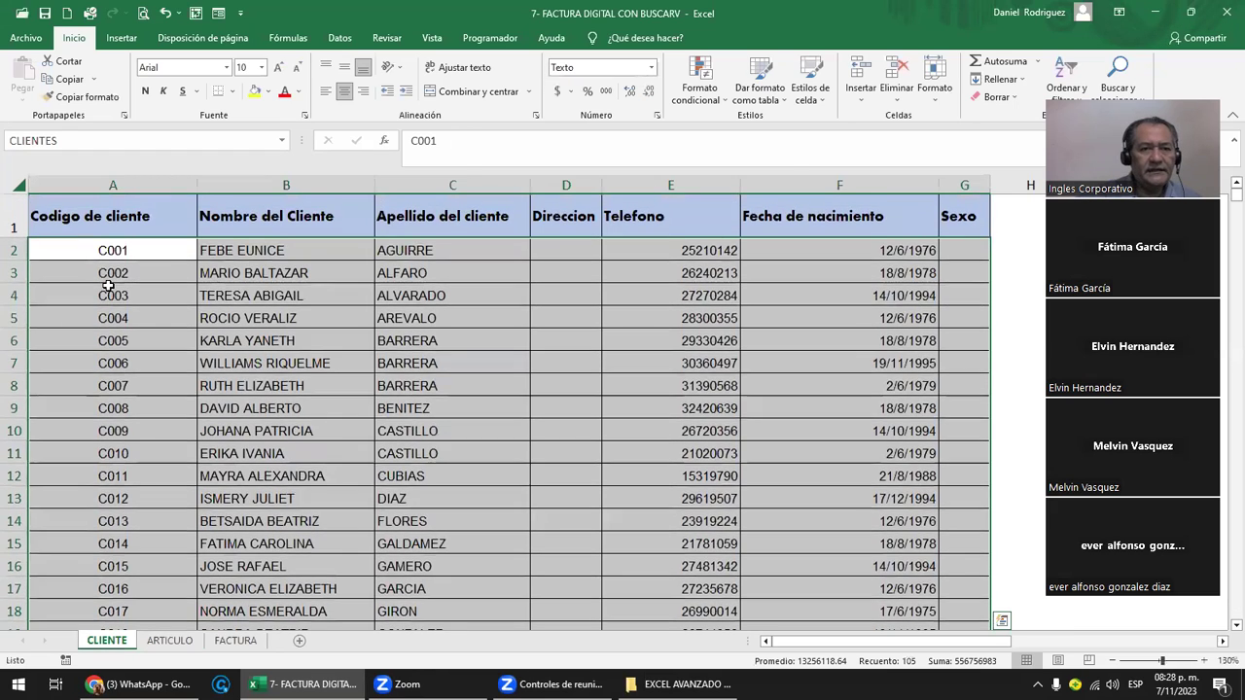
ctrl+scroll(101, 289, down, 2)
scroll(101, 290, up, 1)
mouse_move(73, 235)
mouse_down()
mouse_move(633, 300)
mouse_move(744, 574)
mouse_up()
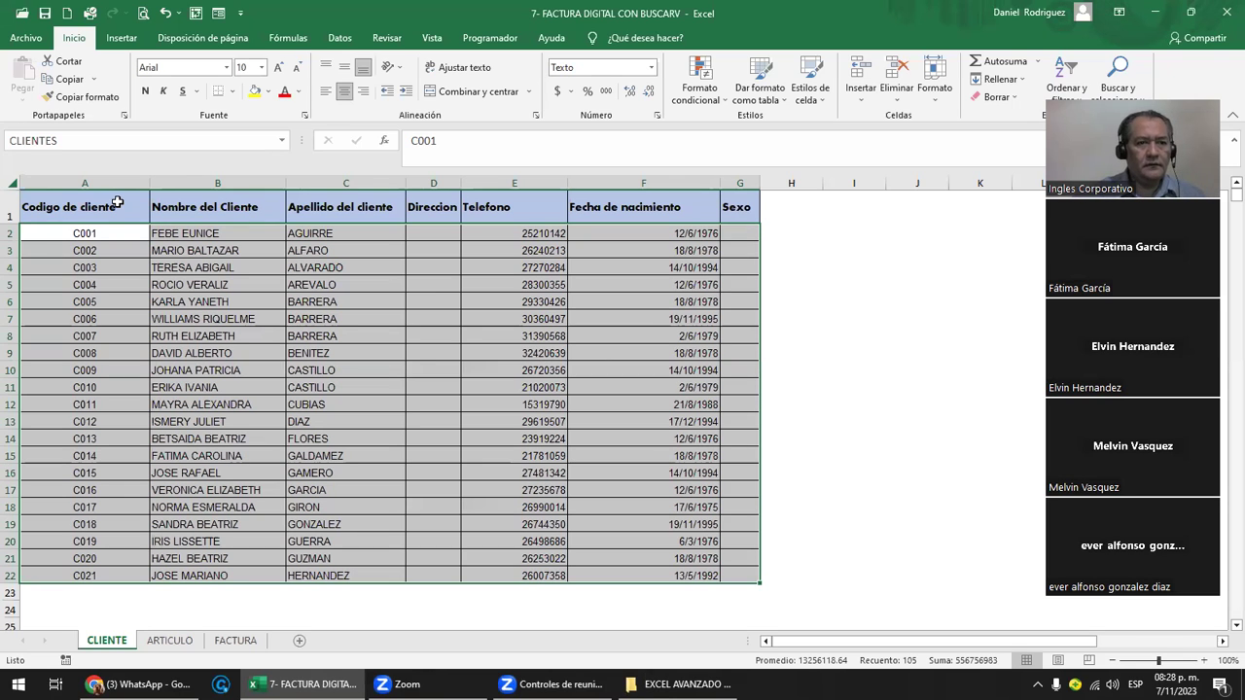
click(75, 235)
drag(74, 236, 739, 576)
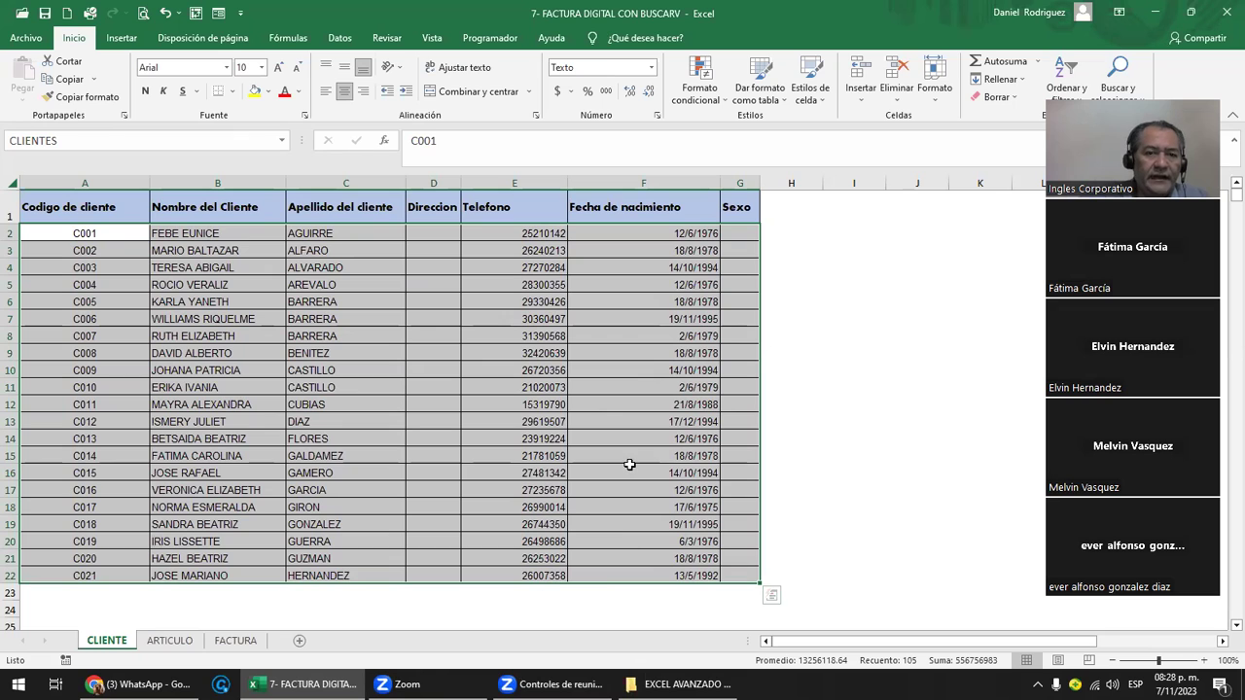
click(701, 605)
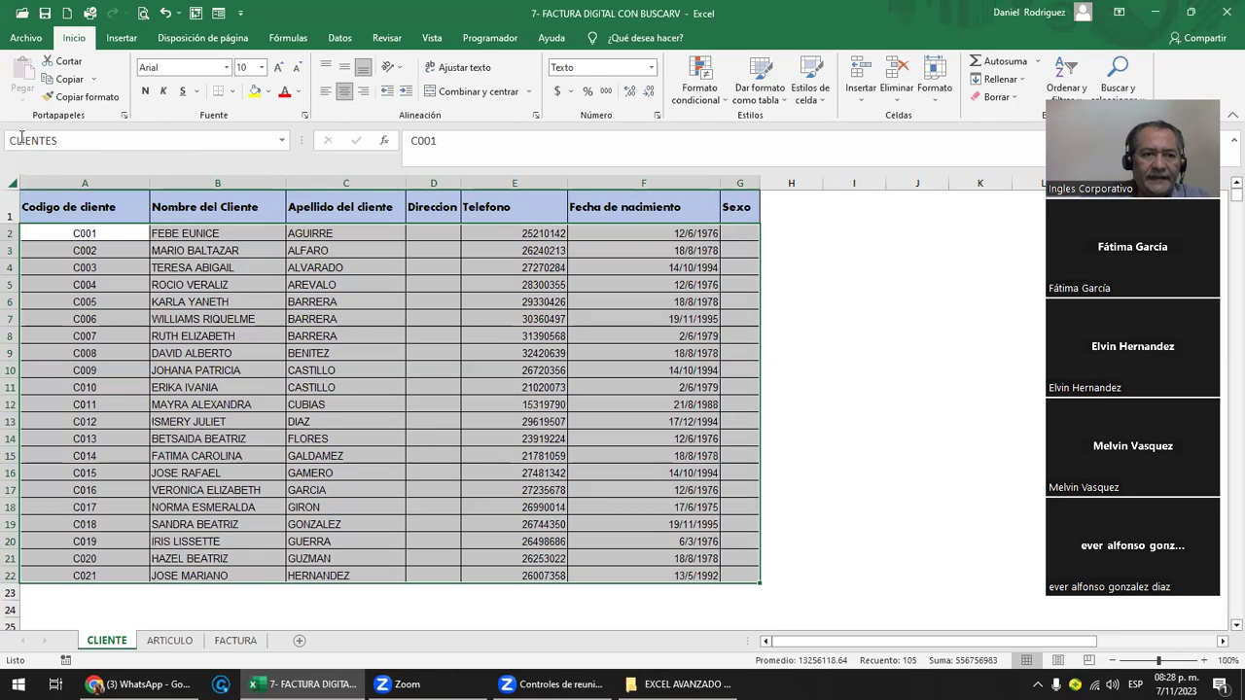
click(235, 640)
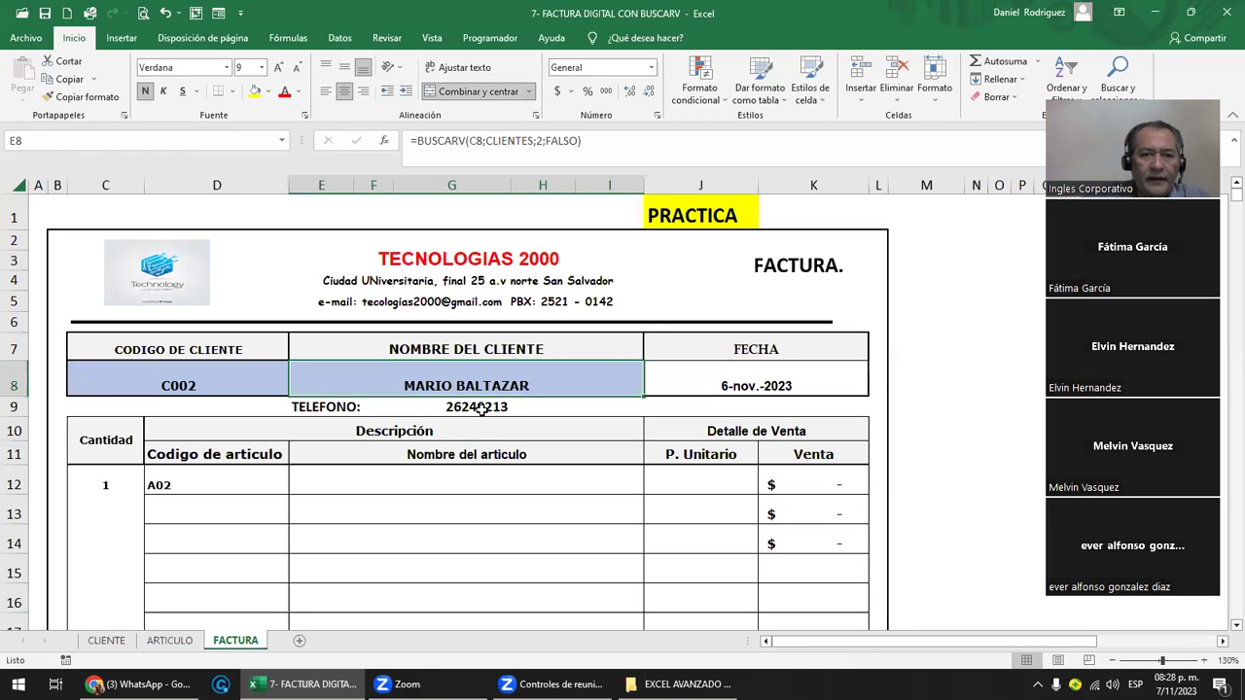
- Break CLIENTES in E8 to show the #¿NOMBRE? error, then repair the formula
double_click(418, 379)
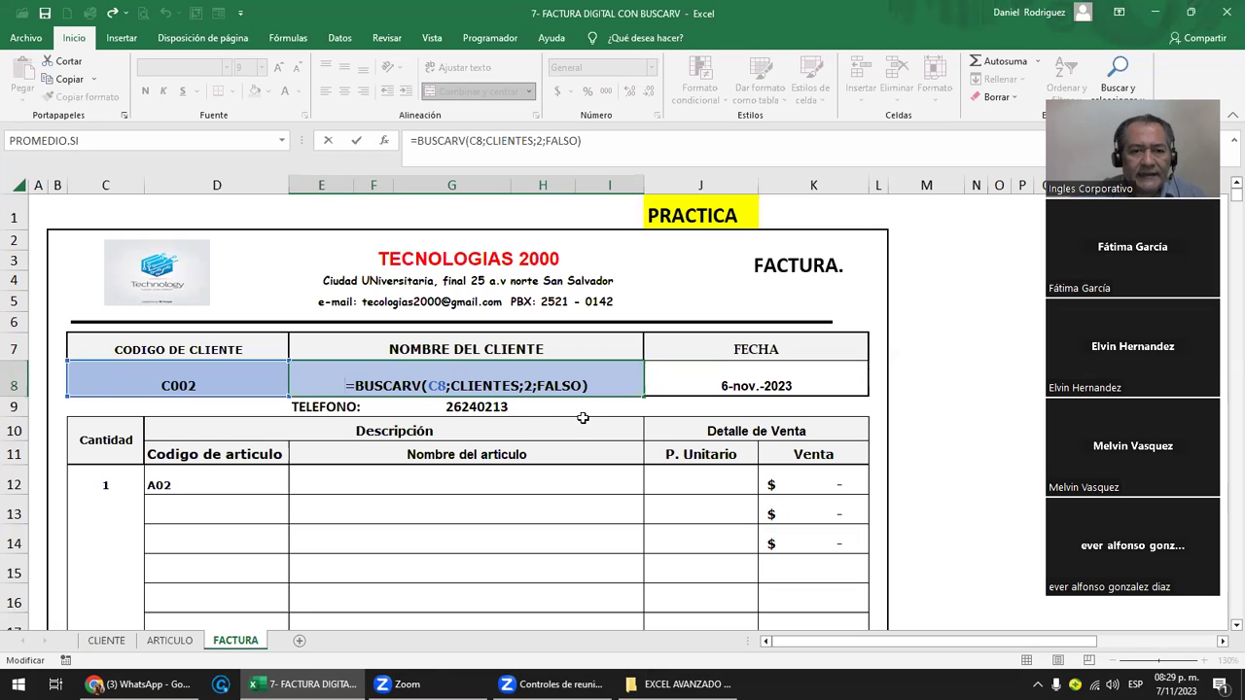
click(453, 385)
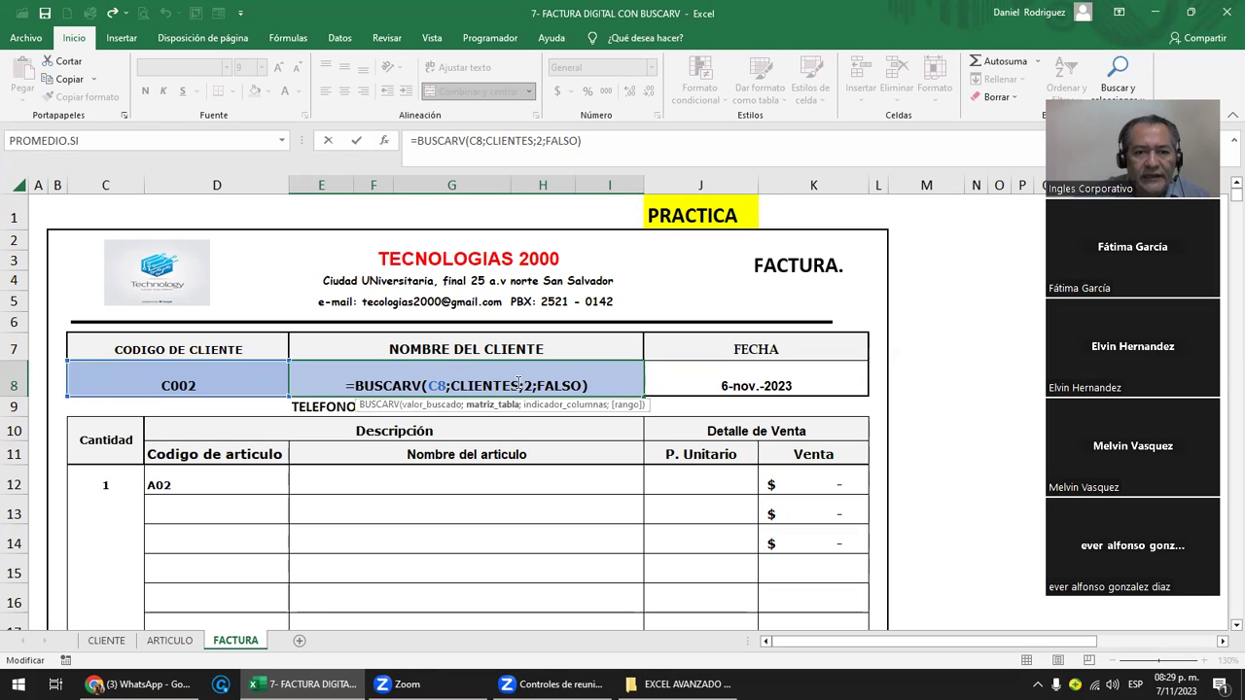
key(Delete)
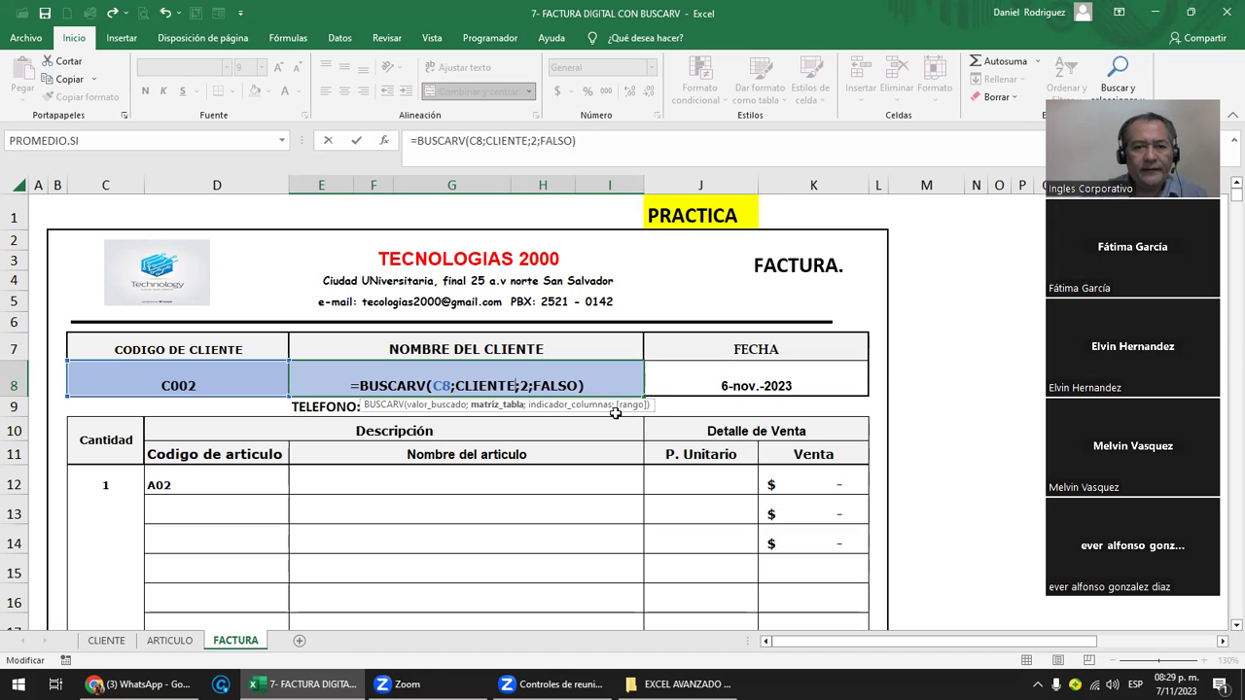
key(Return)
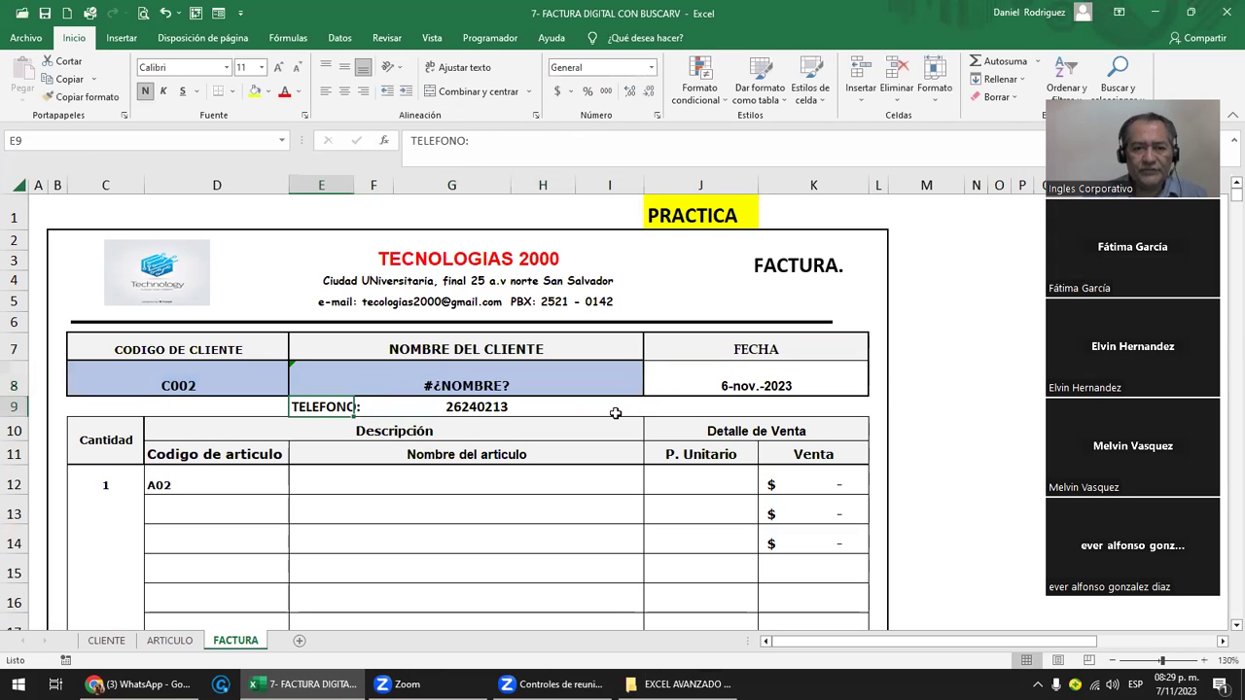
key(Up)
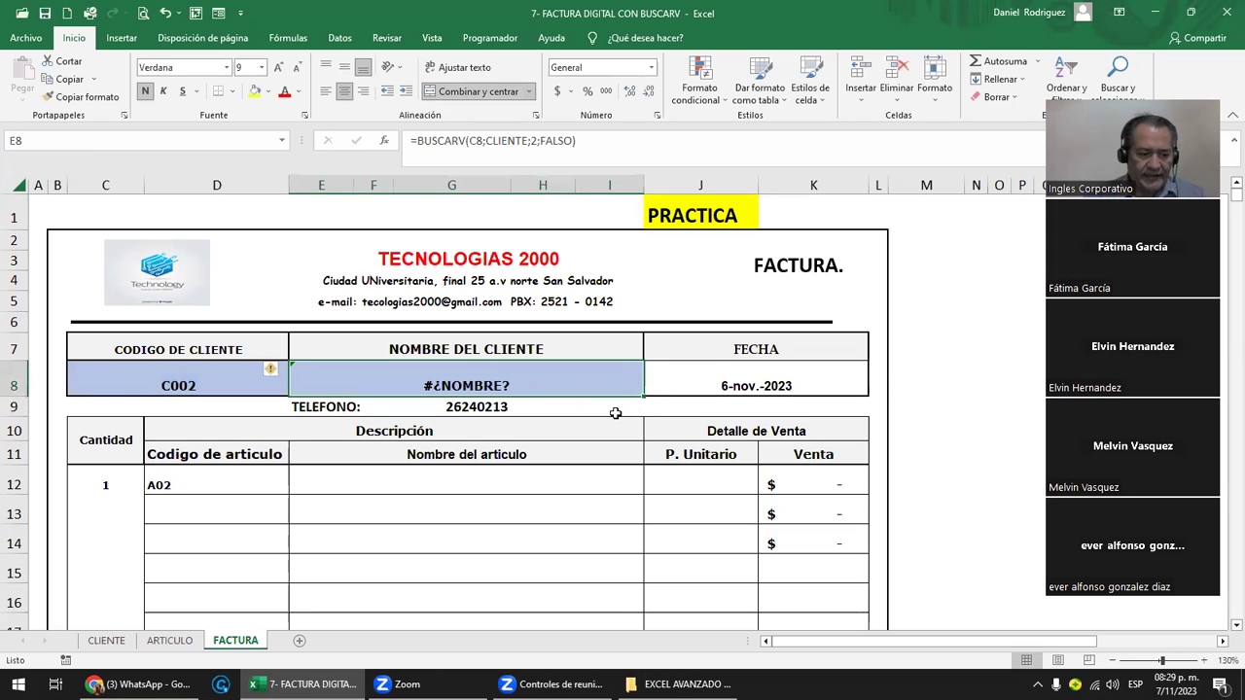
key(F2)
key(Left)
key(Left)
key(Left)
key(Left)
key(Left)
key(Left)
text(3)
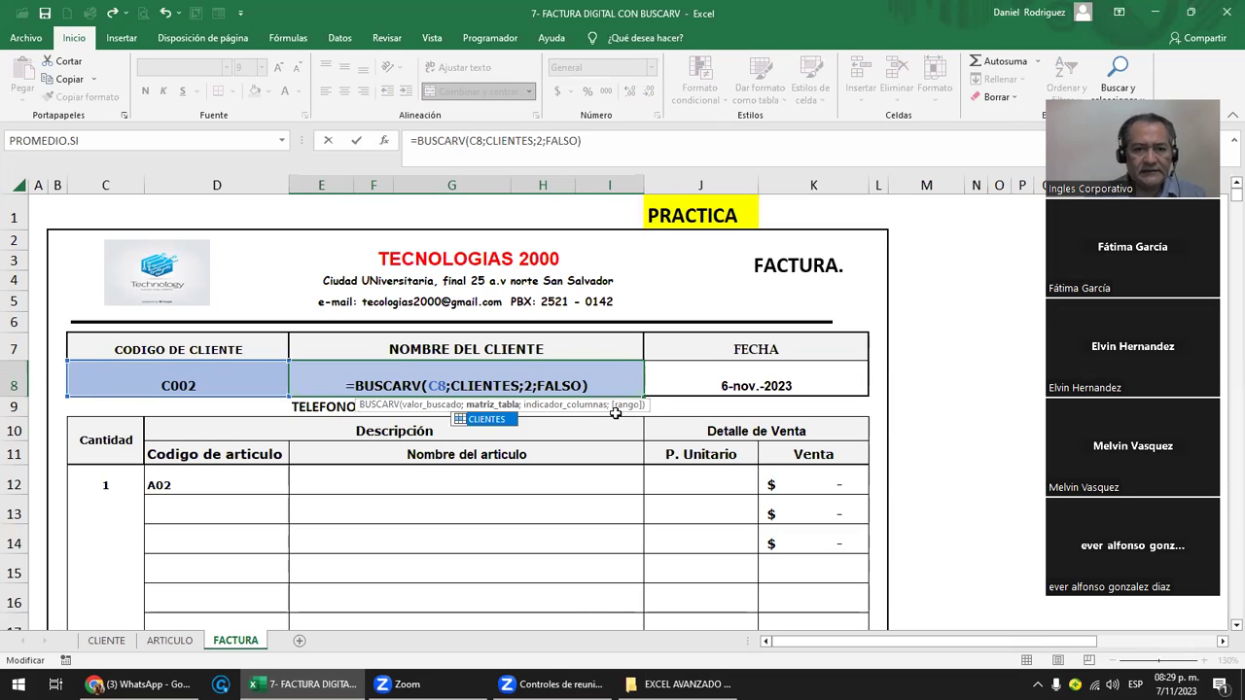
key(Return)
key(Up)
- Try re-picking E8's lookup range on the CLIENTE sheet, then cancel, keeping the original formula
key(F2)
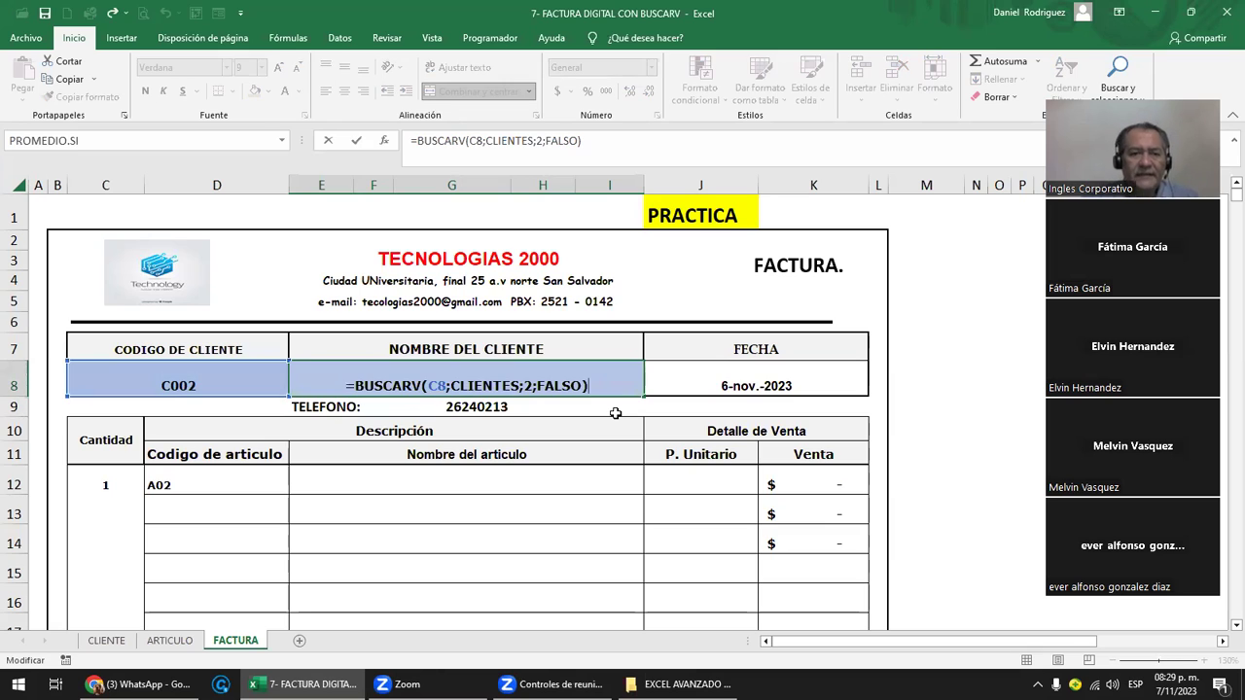
click(453, 386)
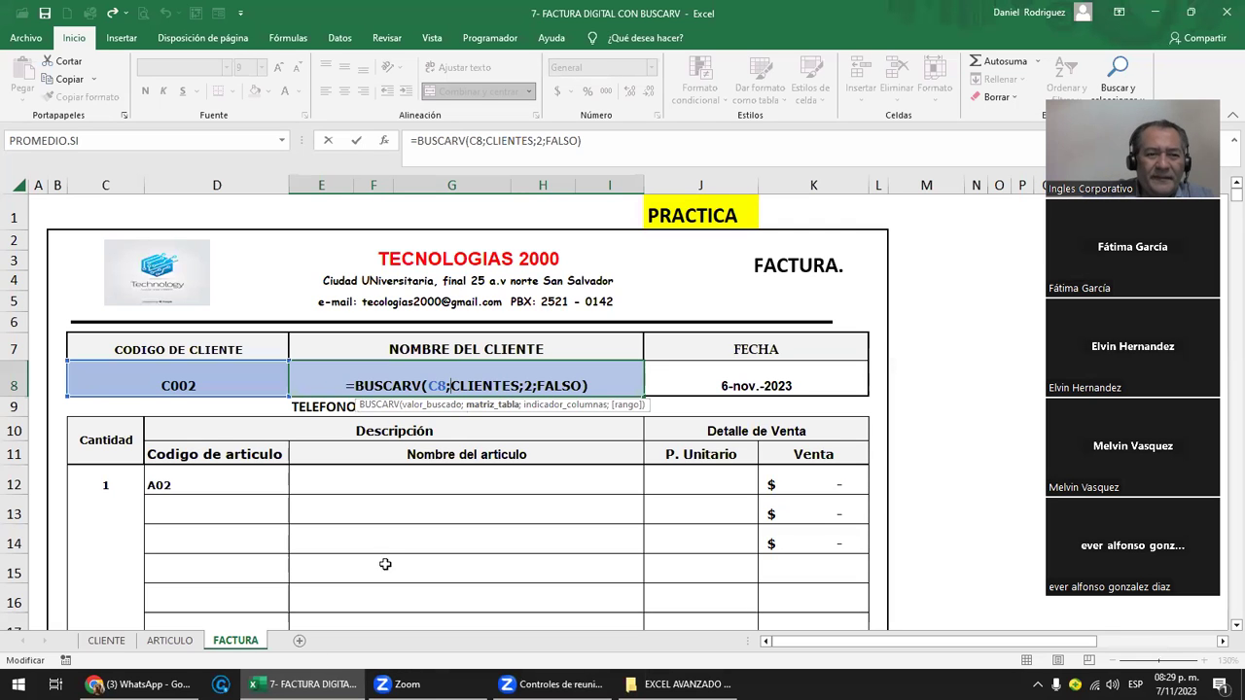
click(131, 643)
mouse_move(85, 237)
mouse_down()
mouse_move(501, 457)
mouse_move(734, 560)
mouse_up()
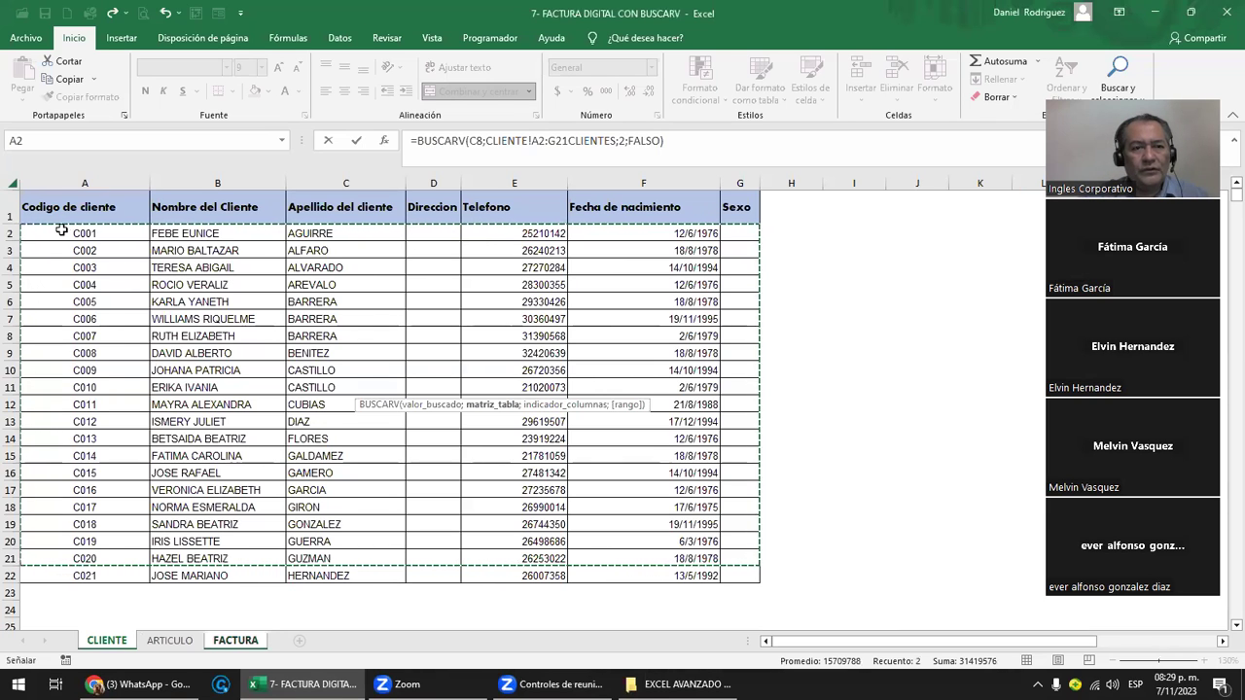
mouse_move(61, 229)
mouse_down()
mouse_move(540, 430)
mouse_move(764, 624)
mouse_up()
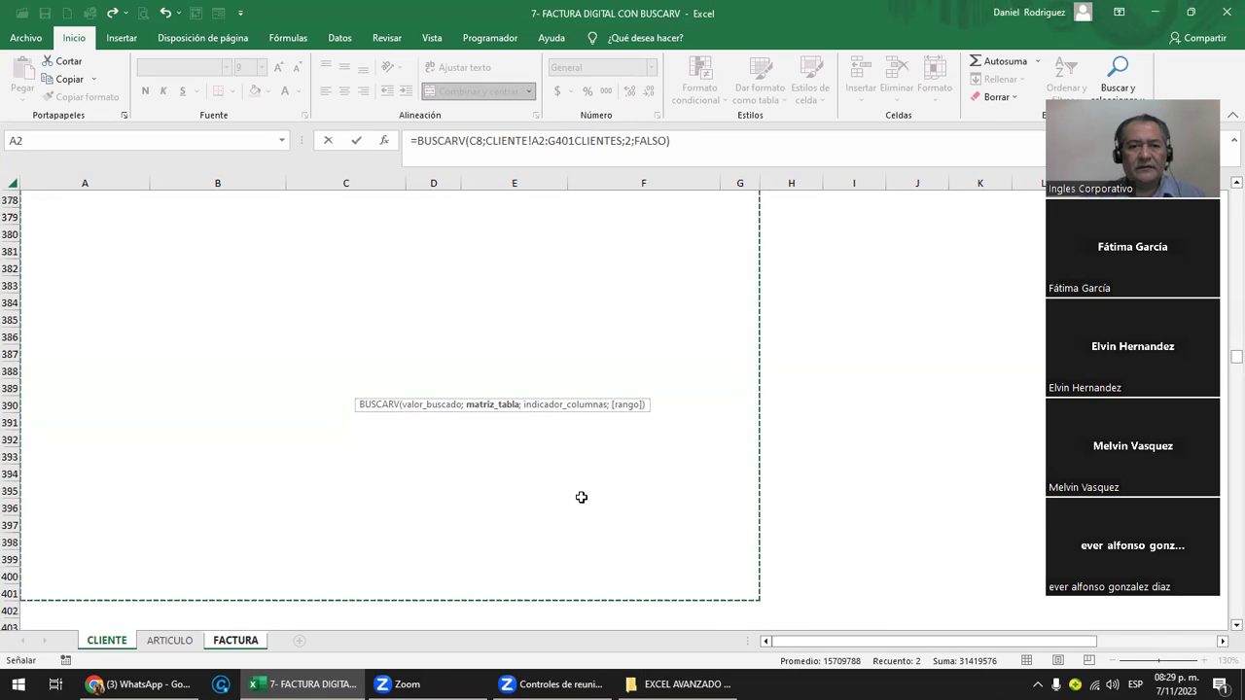
key(Escape)
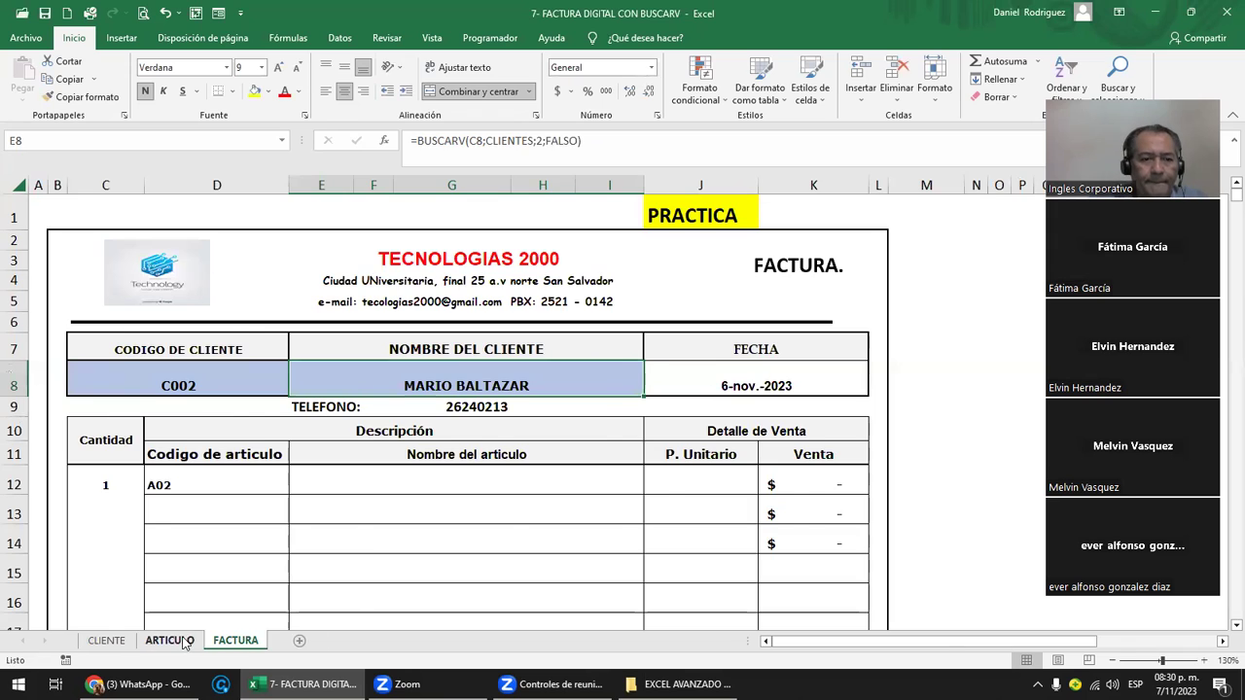
- Look over the ARTICULO sheet and recheck the unchanged E8 client-name formula
click(166, 640)
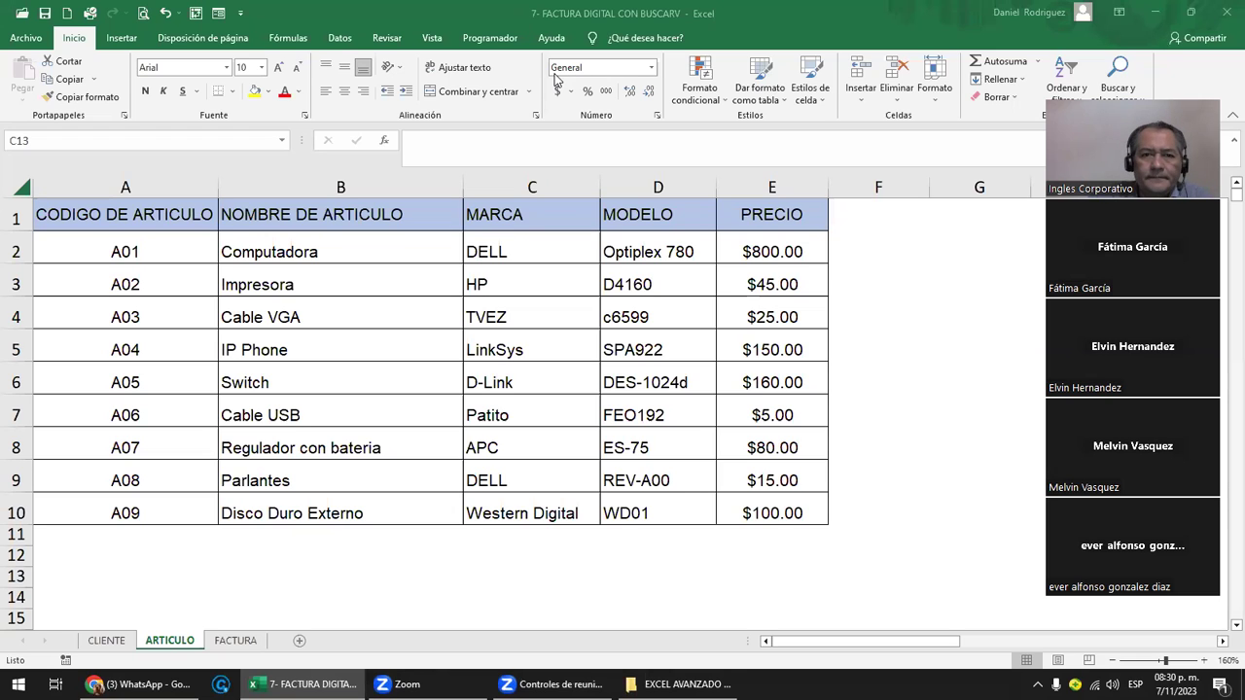
click(236, 640)
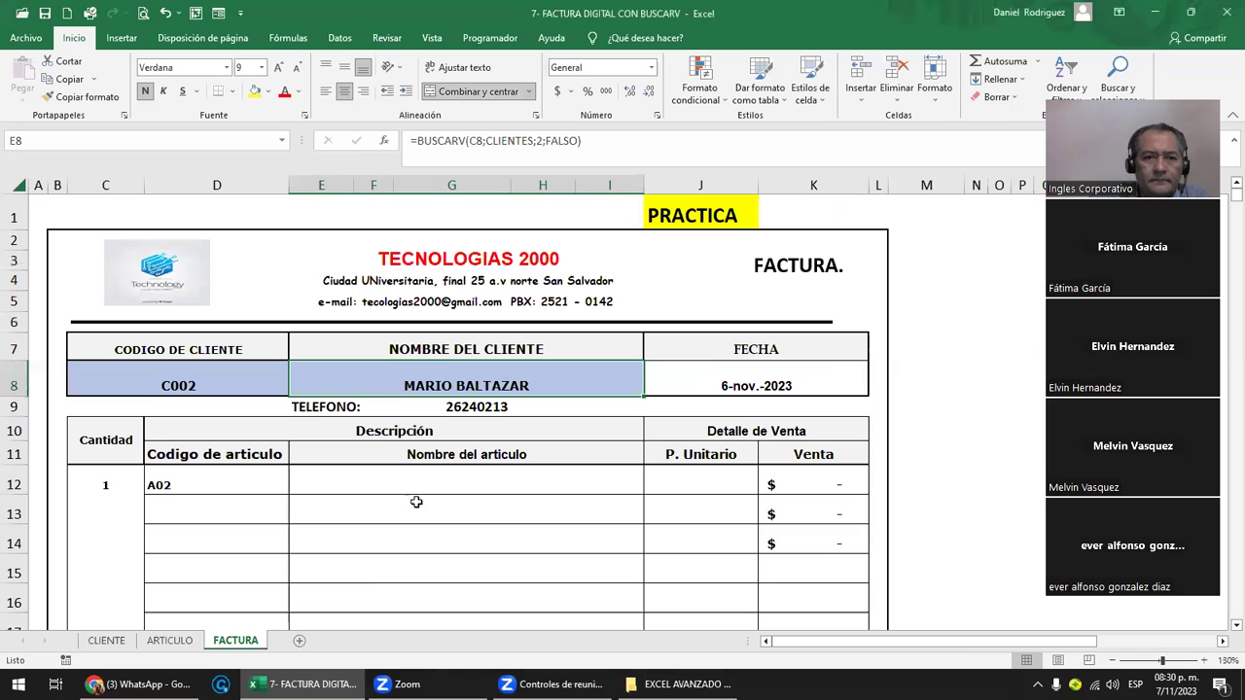
double_click(454, 375)
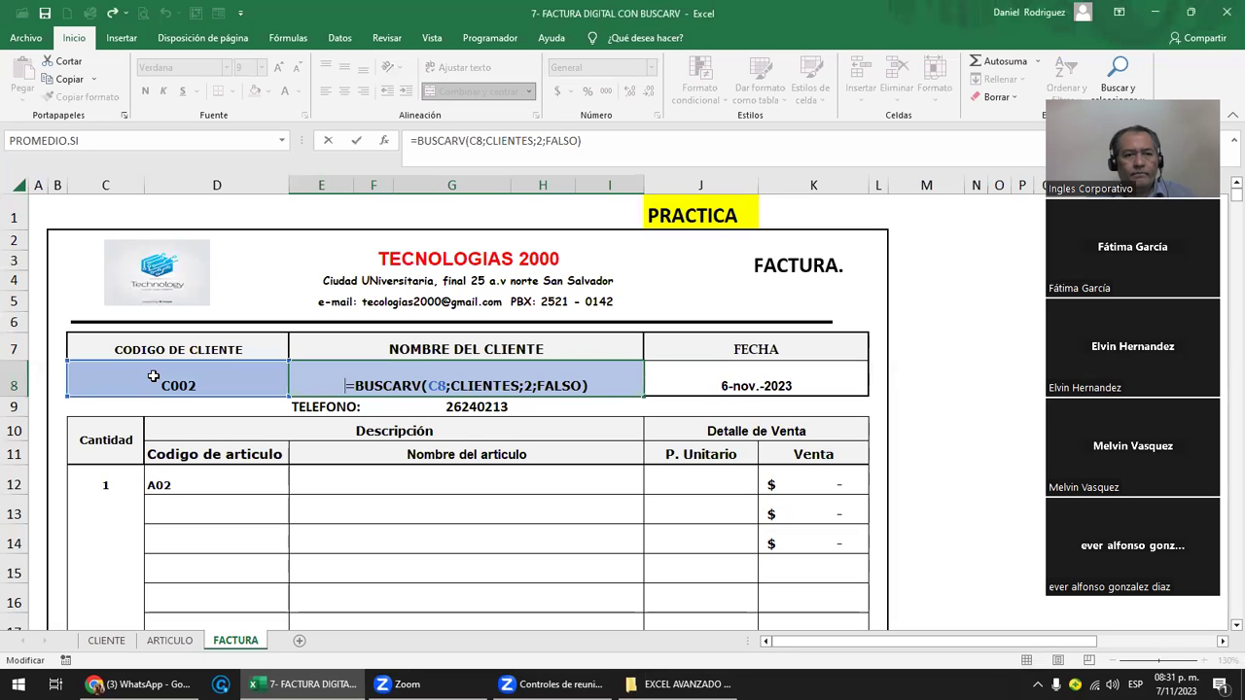
key(ctrl+Return)
double_click(404, 372)
key(Escape)
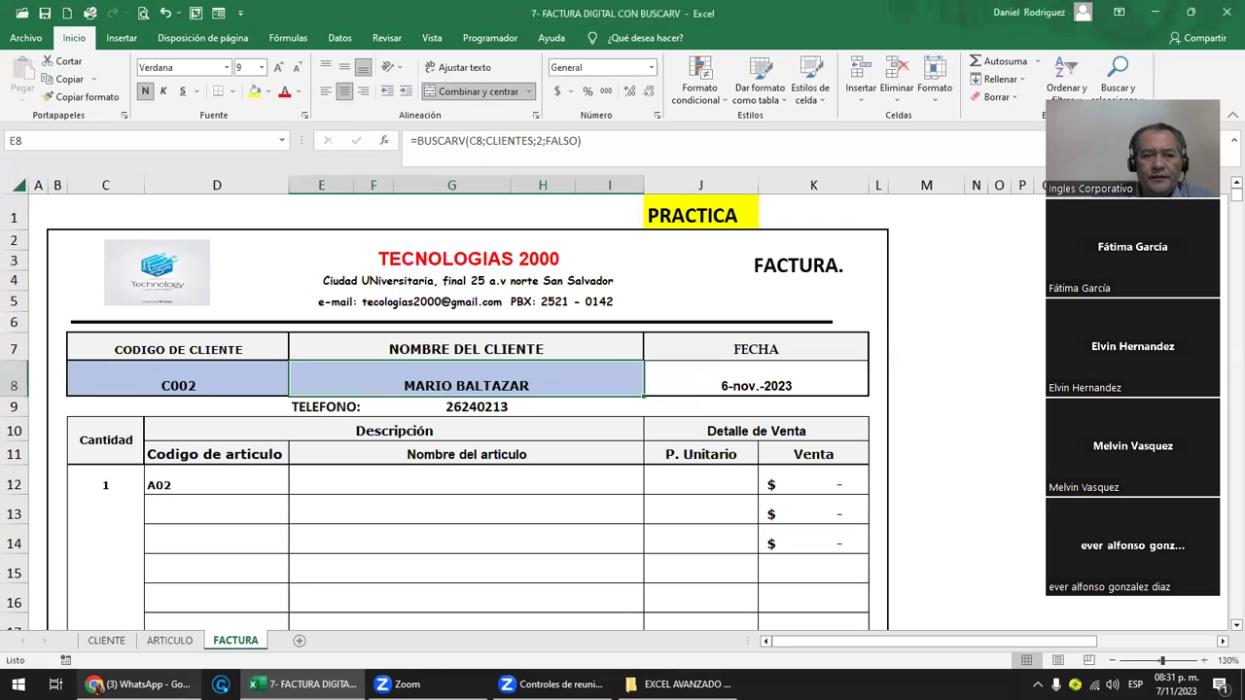
- Review the students' shared invoice screenshots in WhatsApp Web, then return to Excel
key(alt+Tab)
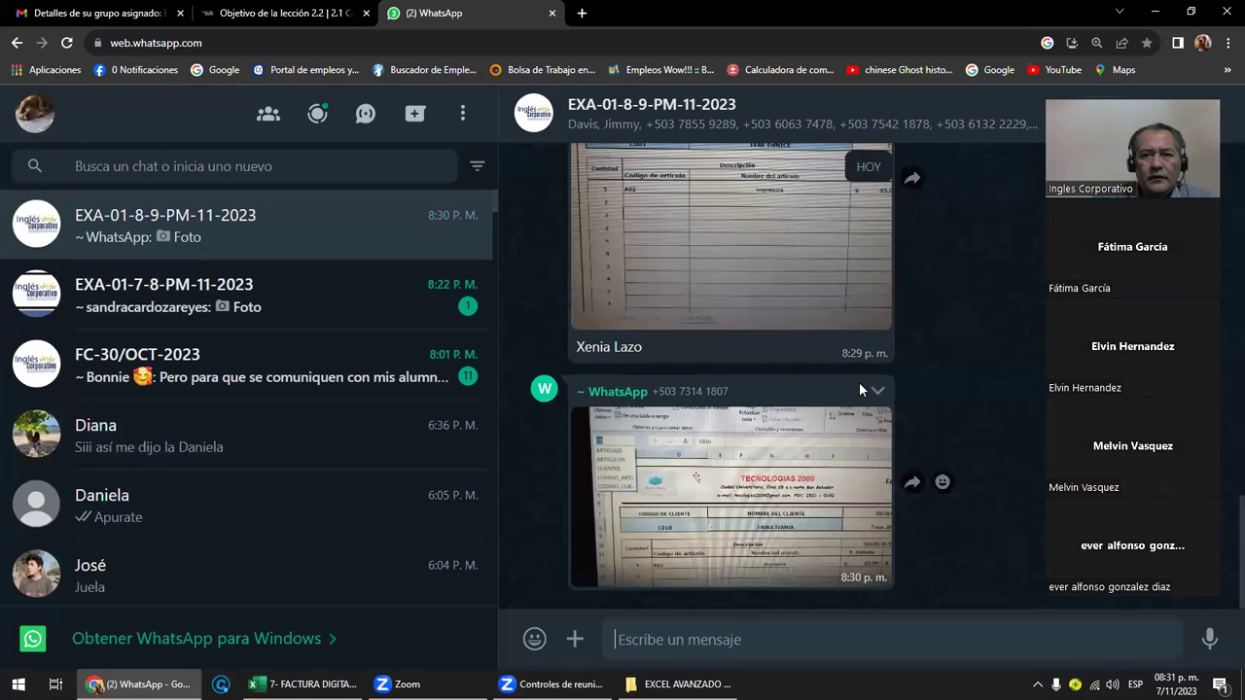
scroll(859, 382, up, 2)
scroll(859, 384, up, 2)
scroll(860, 389, up, 2)
scroll(859, 390, up, 3)
scroll(860, 390, up, 1)
scroll(859, 389, up, 2)
scroll(859, 390, down, 3)
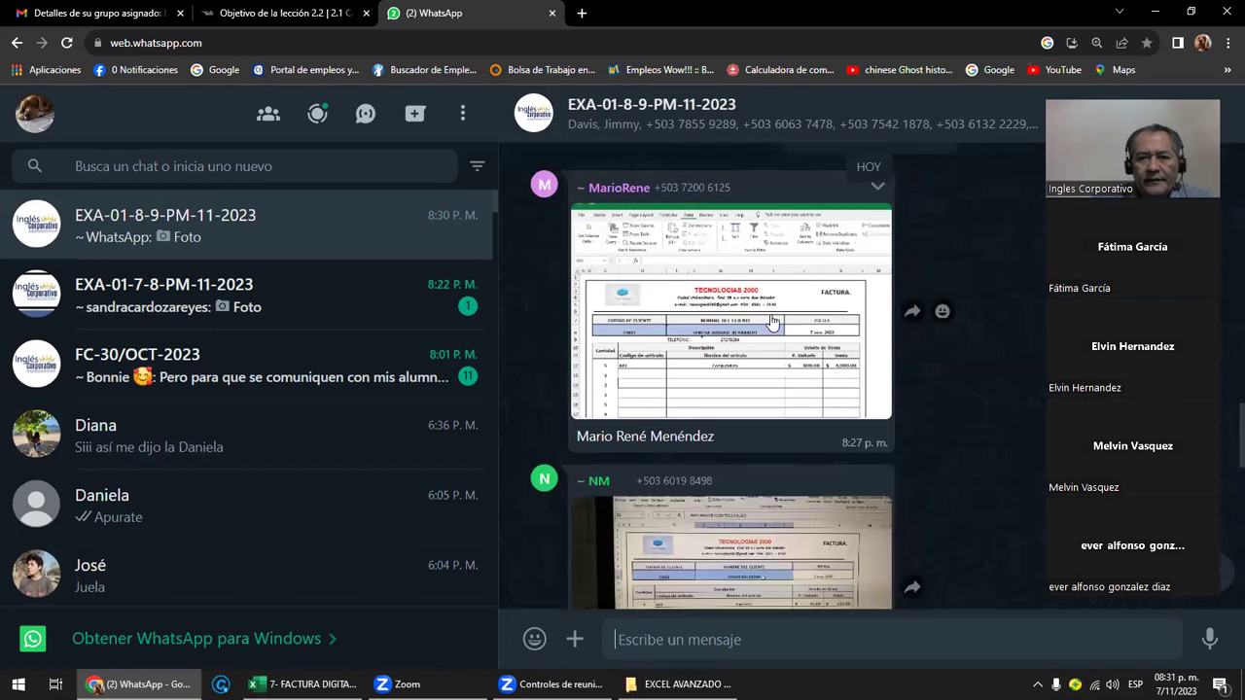
click(771, 323)
key(Escape)
click(771, 324)
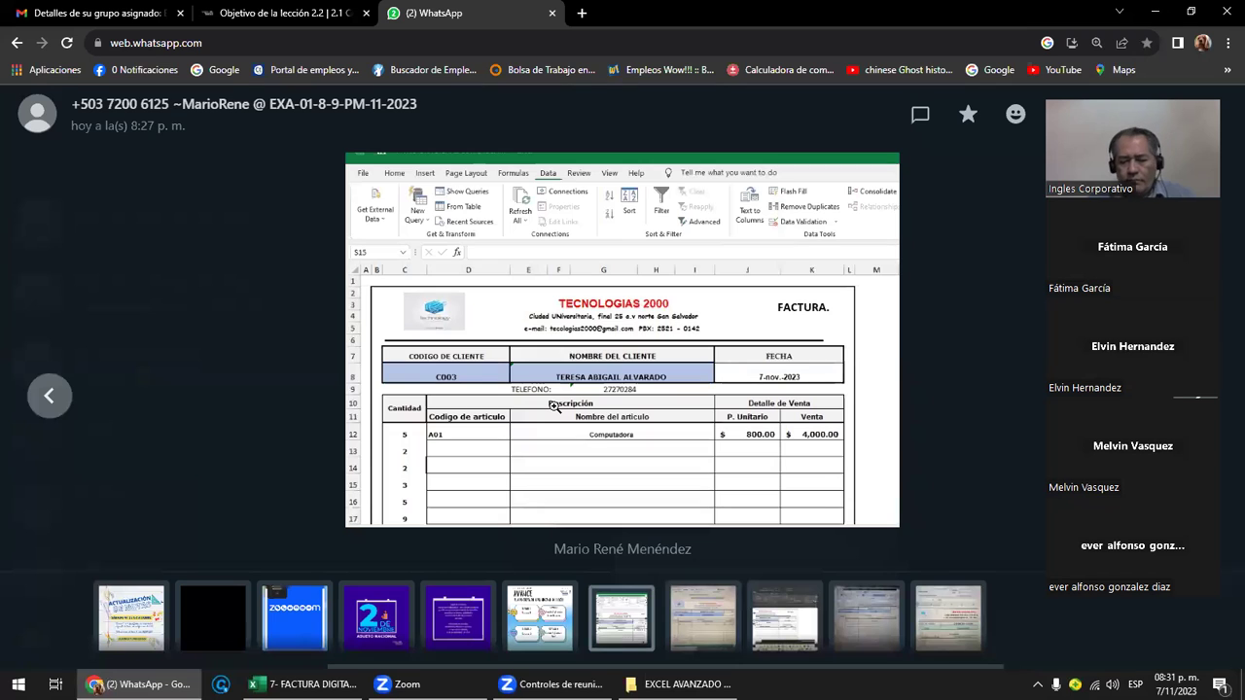
key(Right)
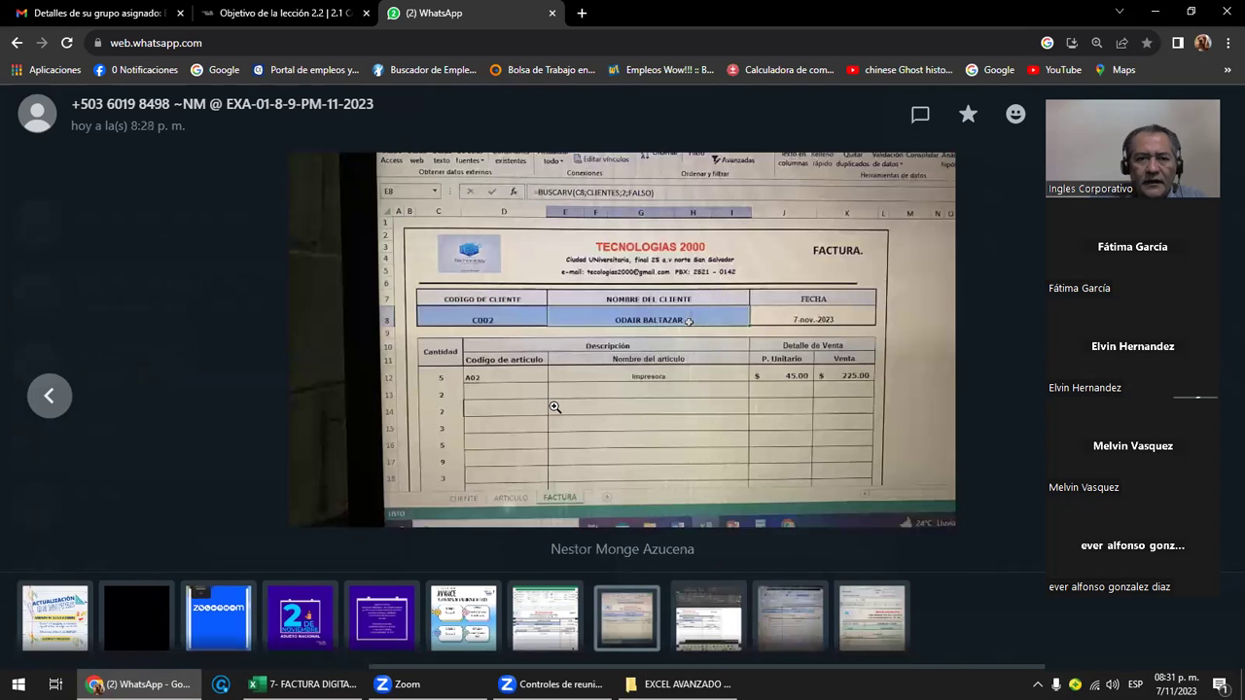
key(Right)
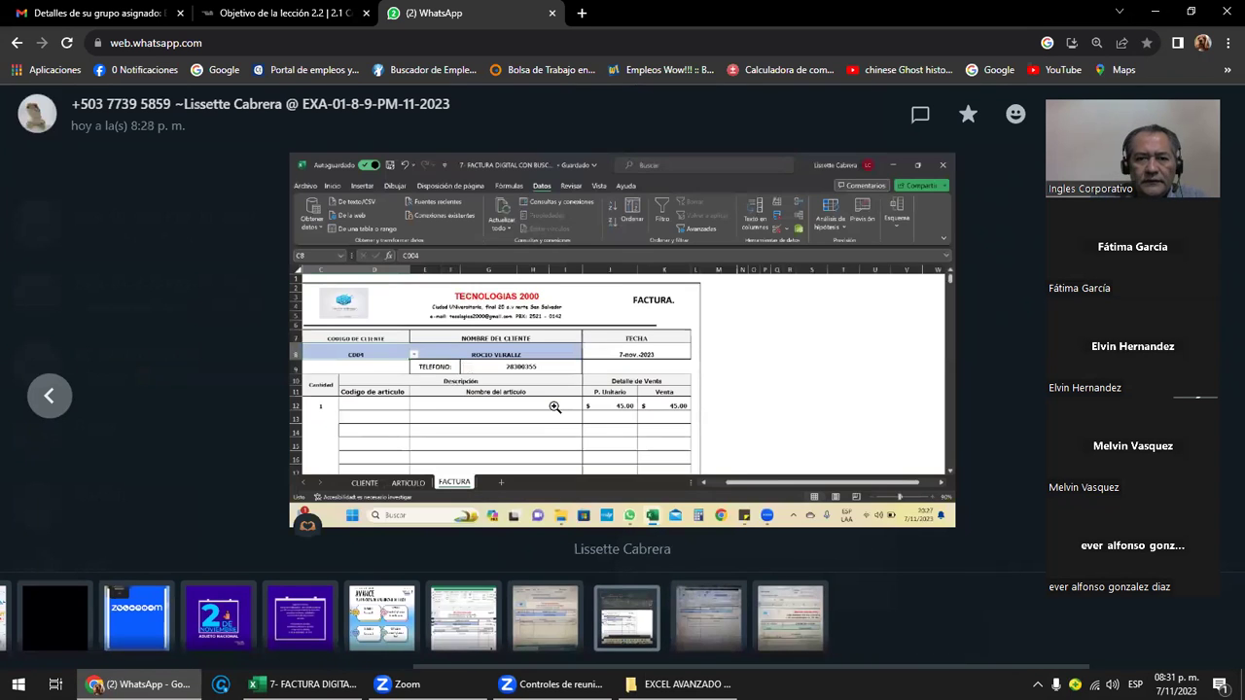
key(Right)
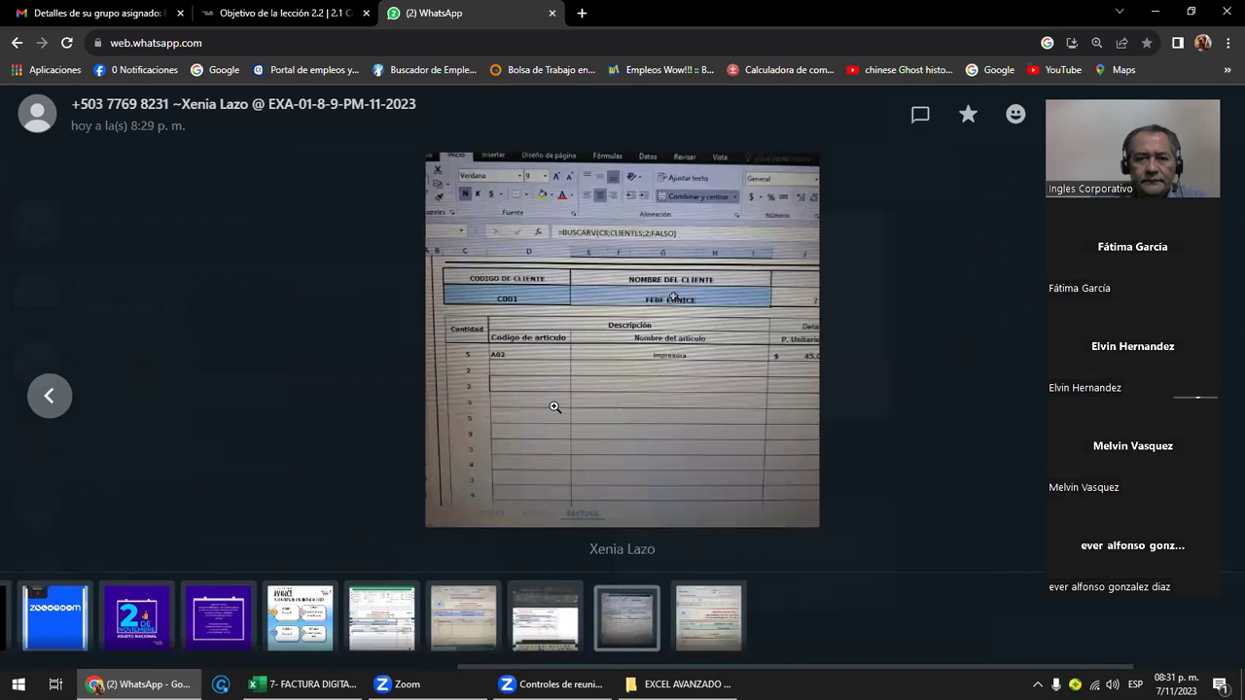
key(Right)
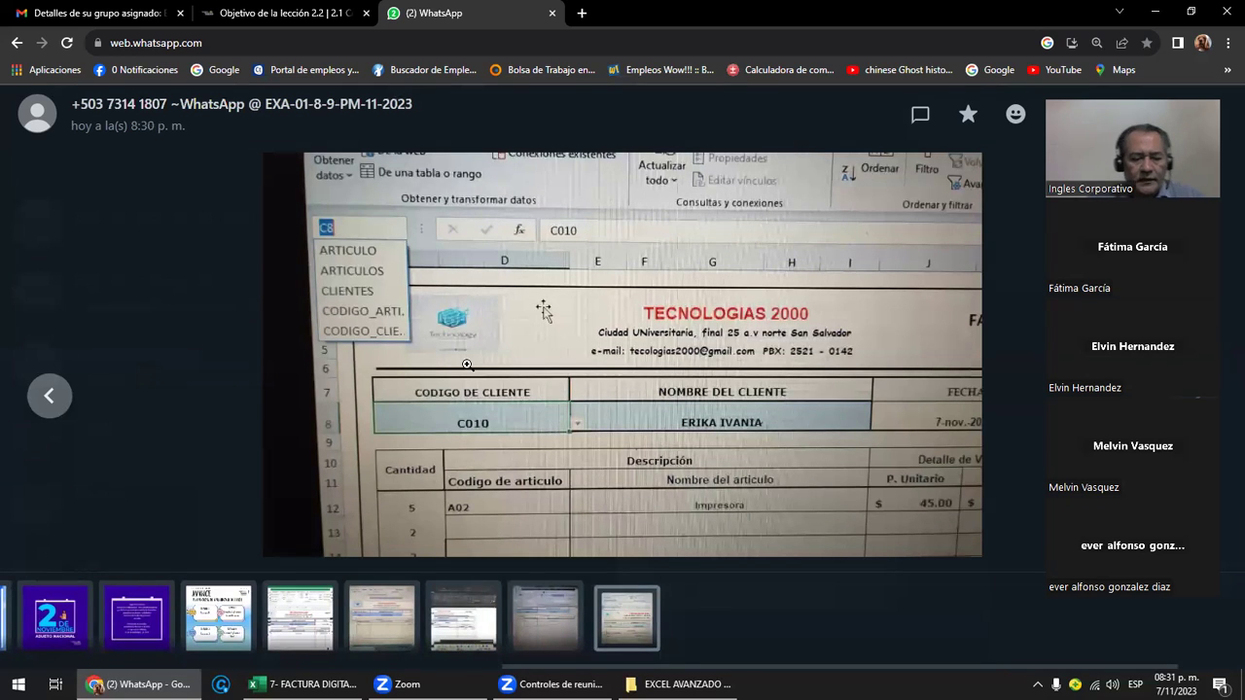
key(Escape)
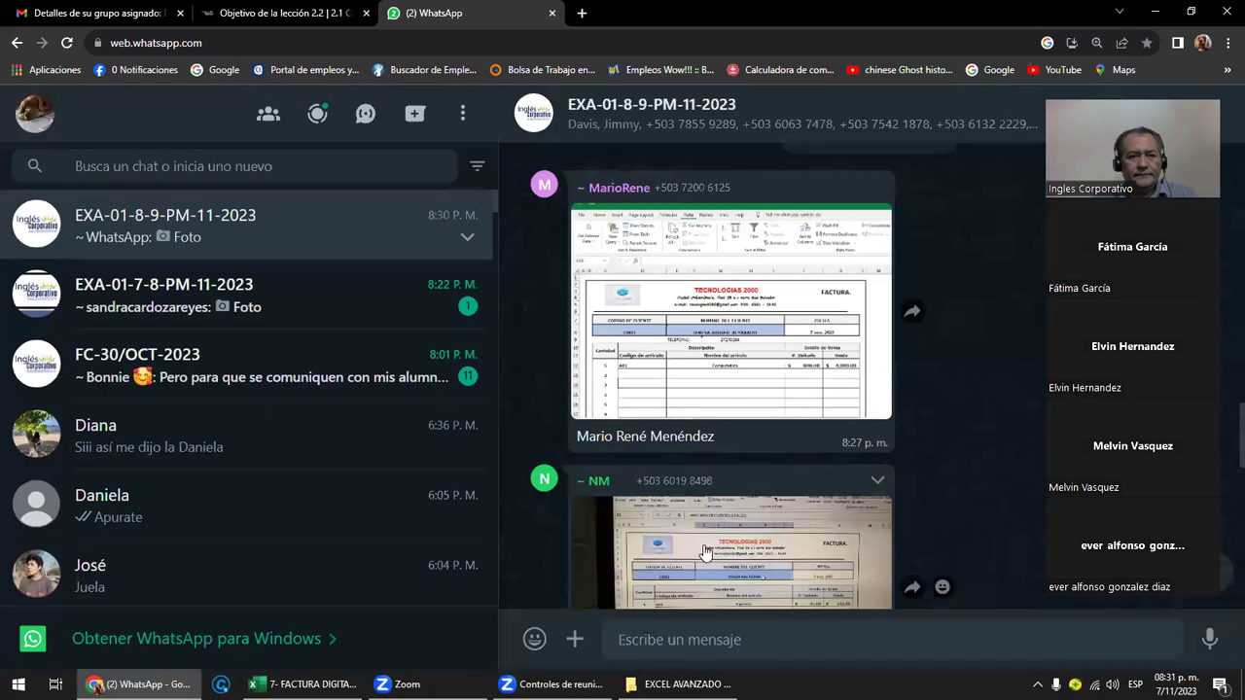
click(304, 684)
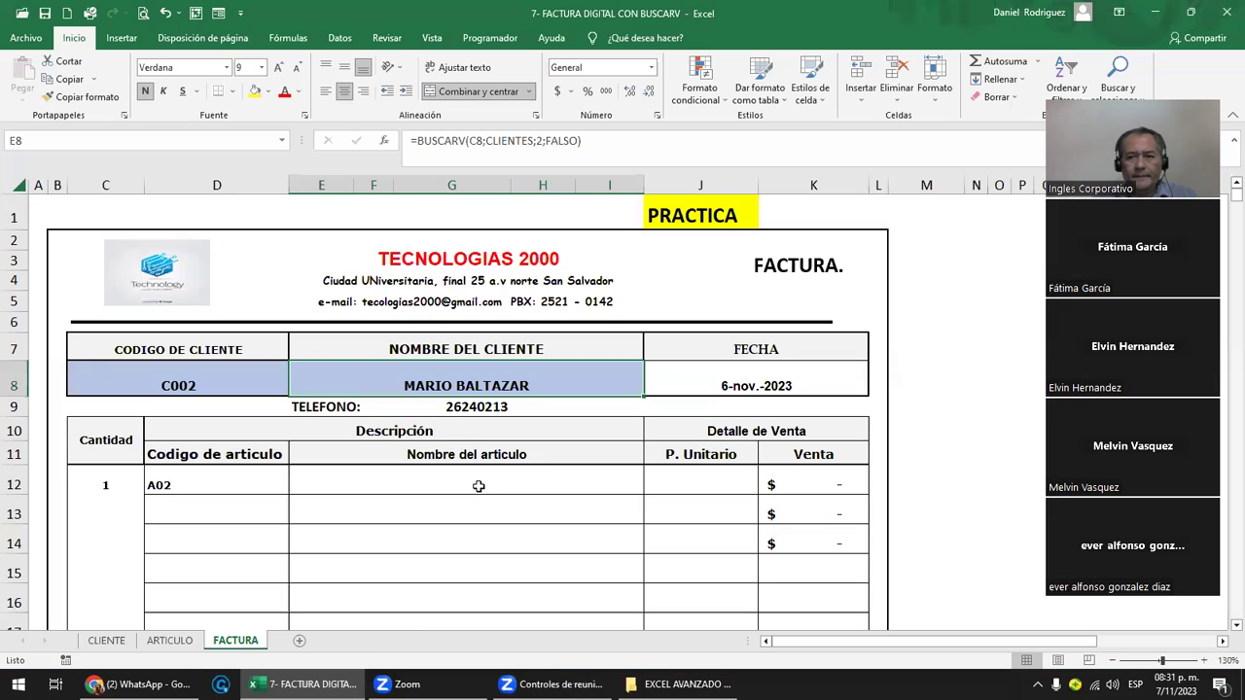
- Test C8's validation with the invalid code XXXX, then clear the client code
click(443, 485)
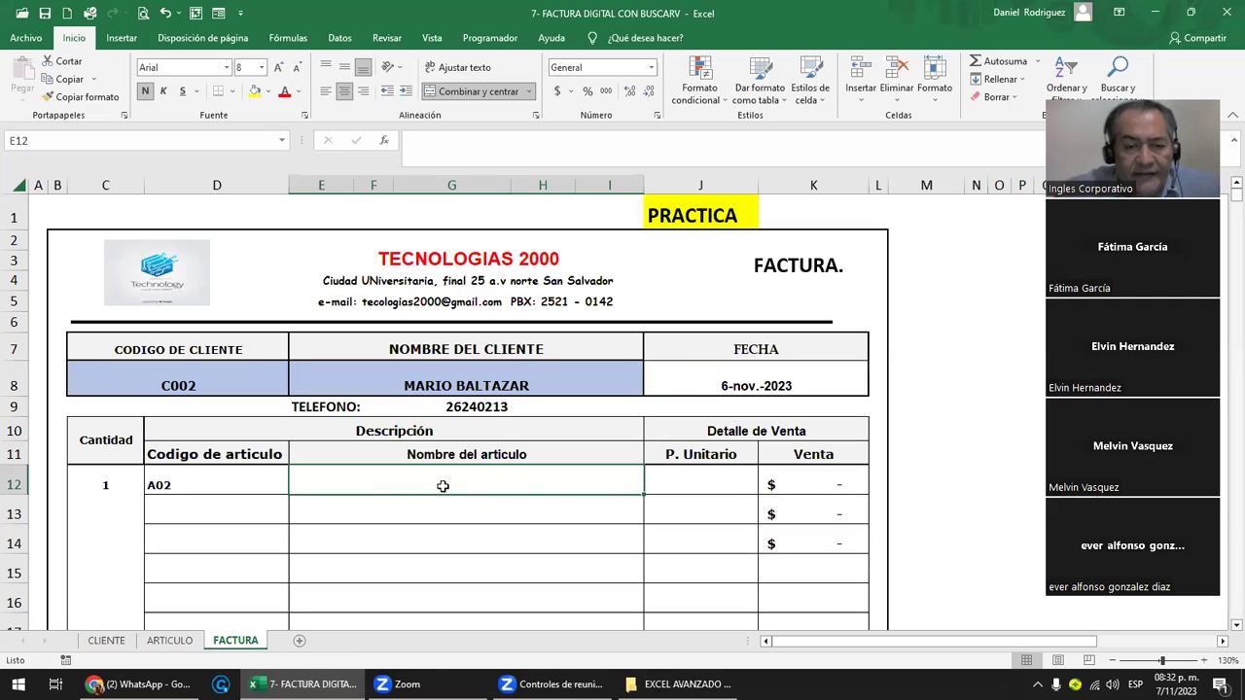
click(216, 370)
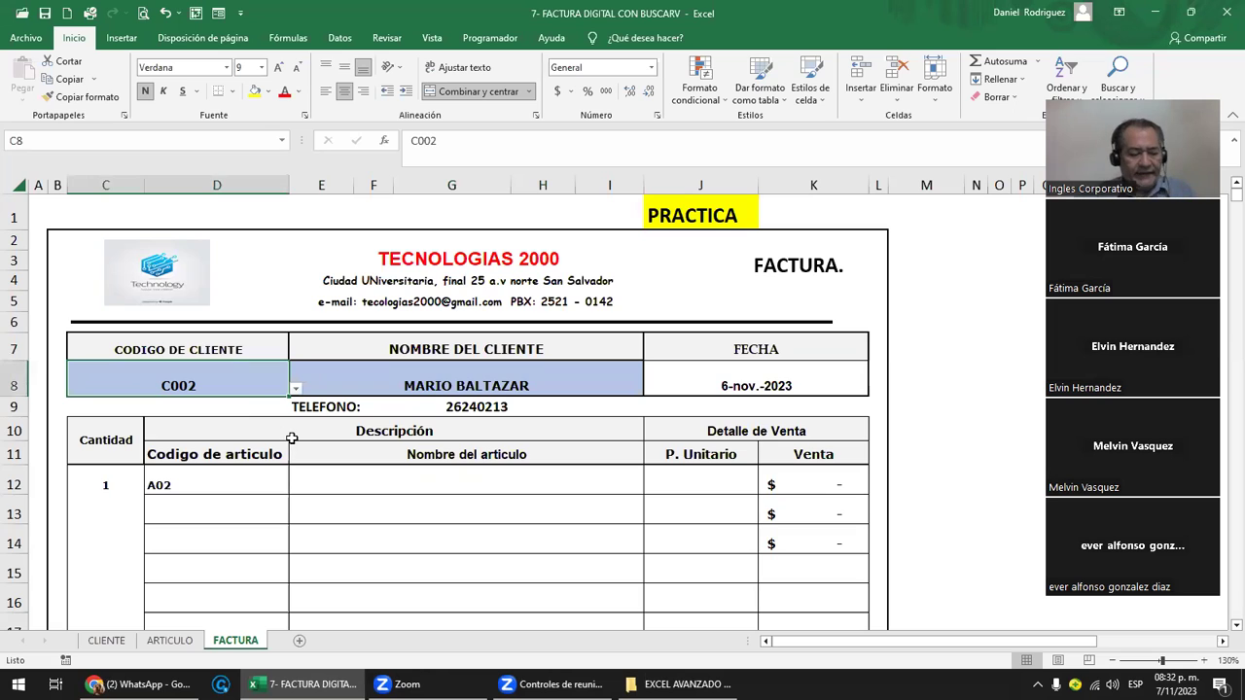
text(XXXX)
key(Return)
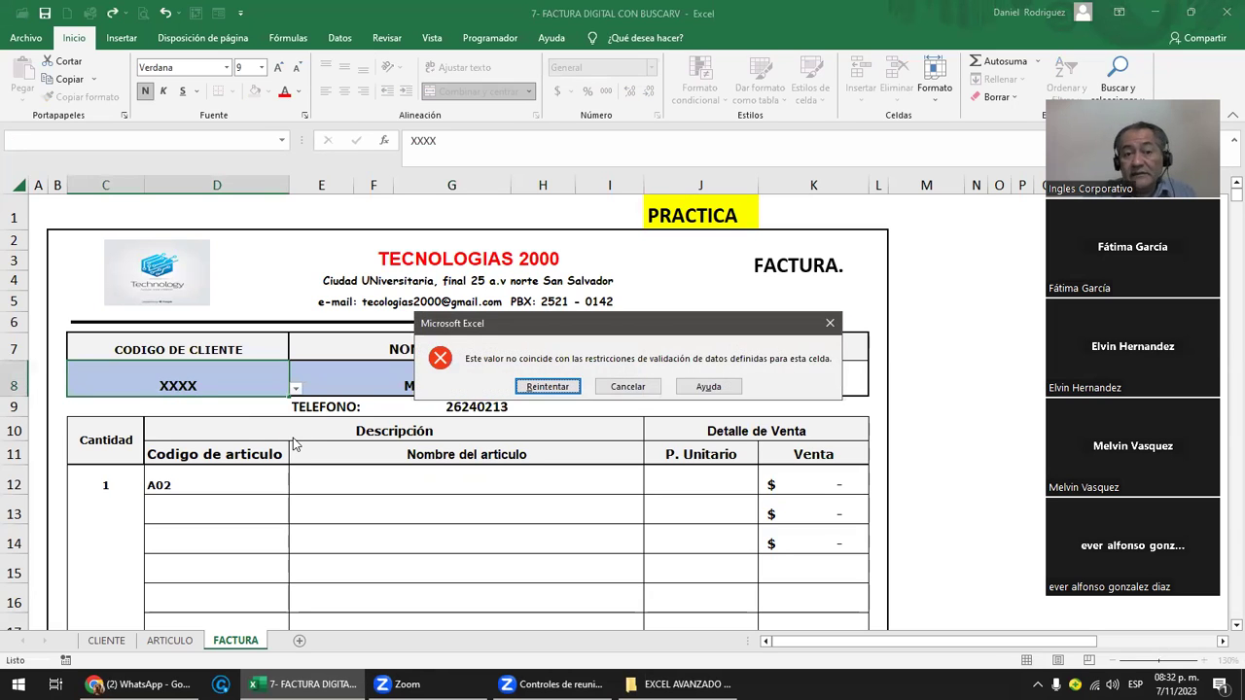
key(Return)
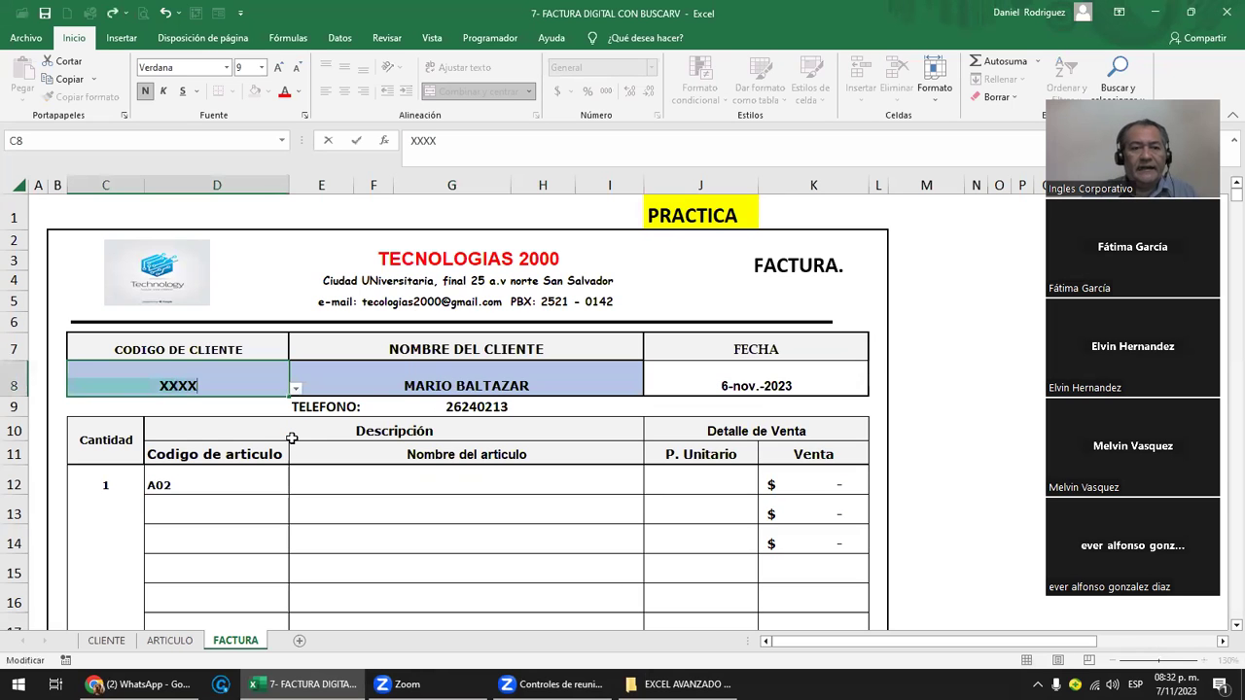
key(Escape)
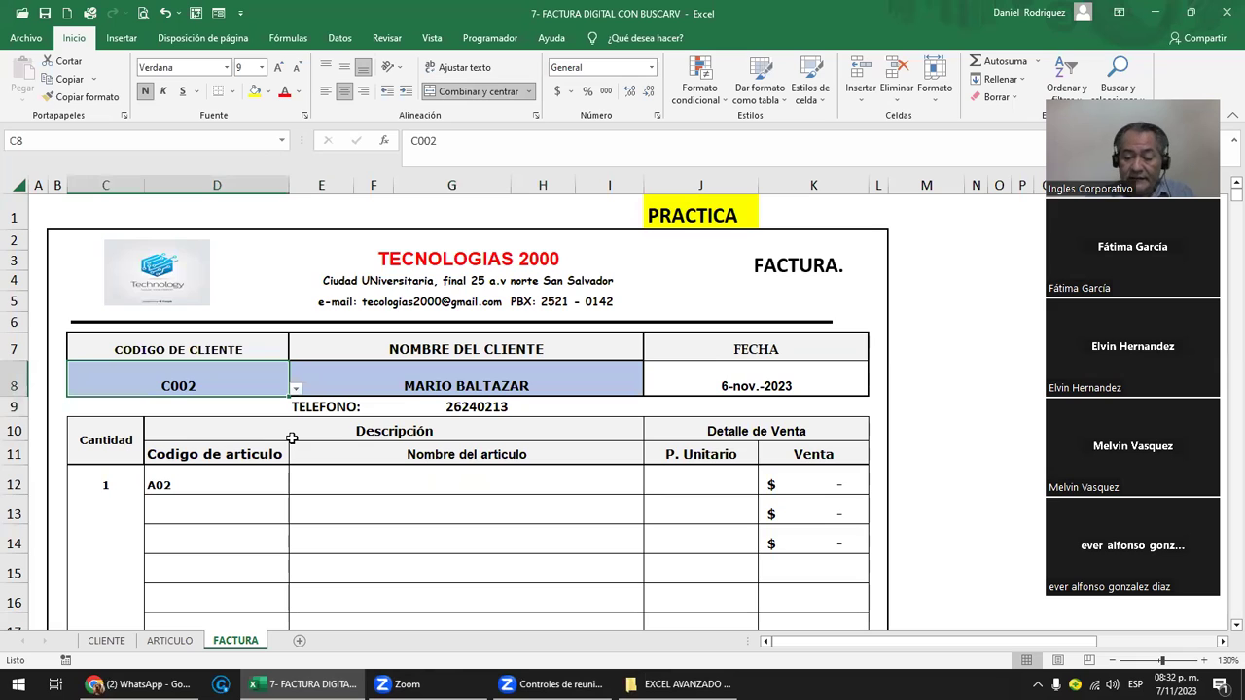
key(Delete)
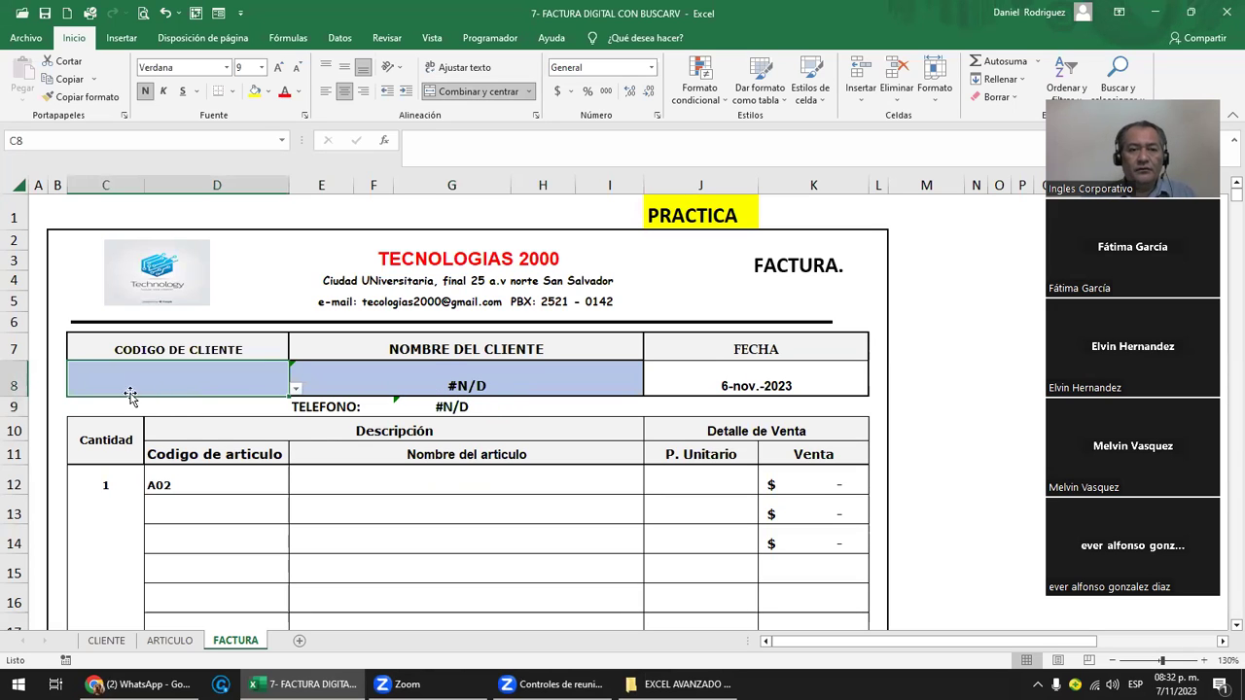
click(449, 369)
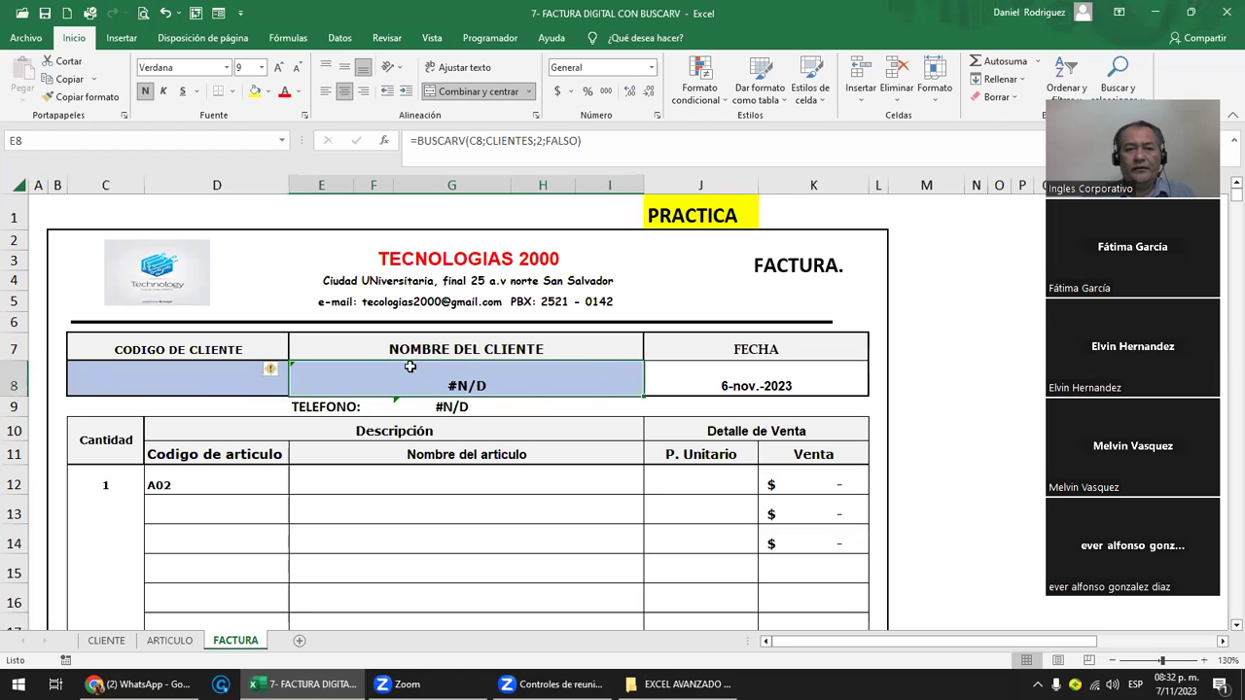
click(459, 407)
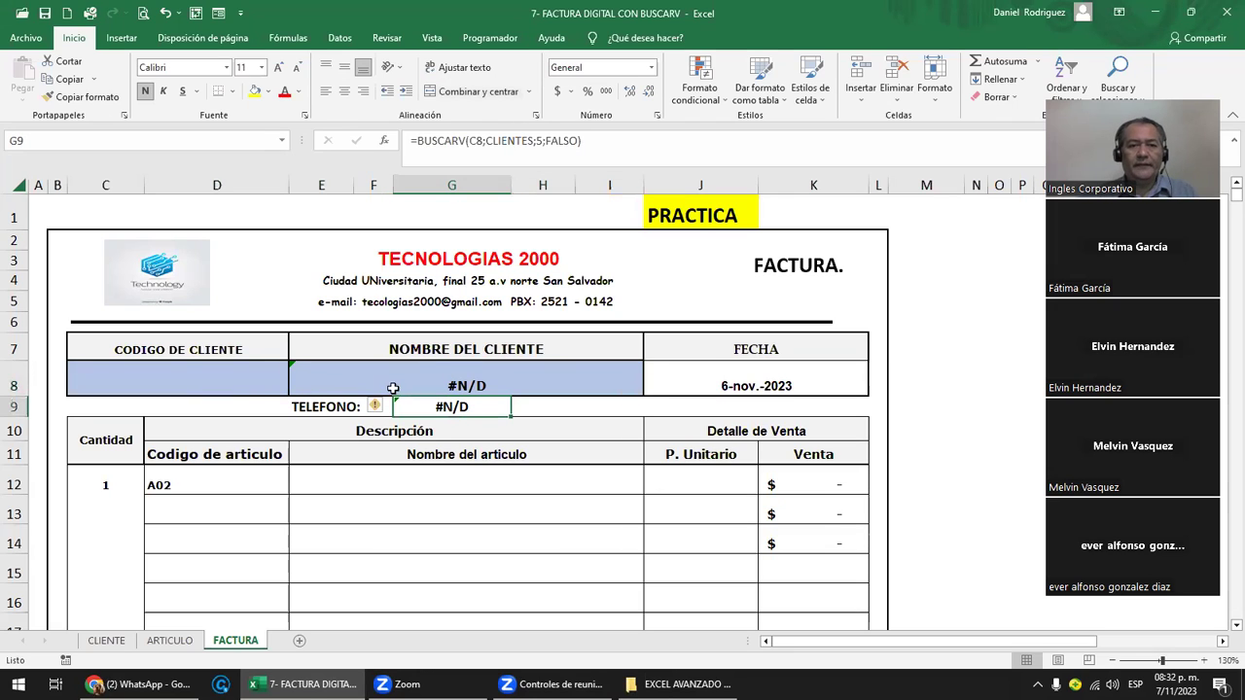
click(209, 377)
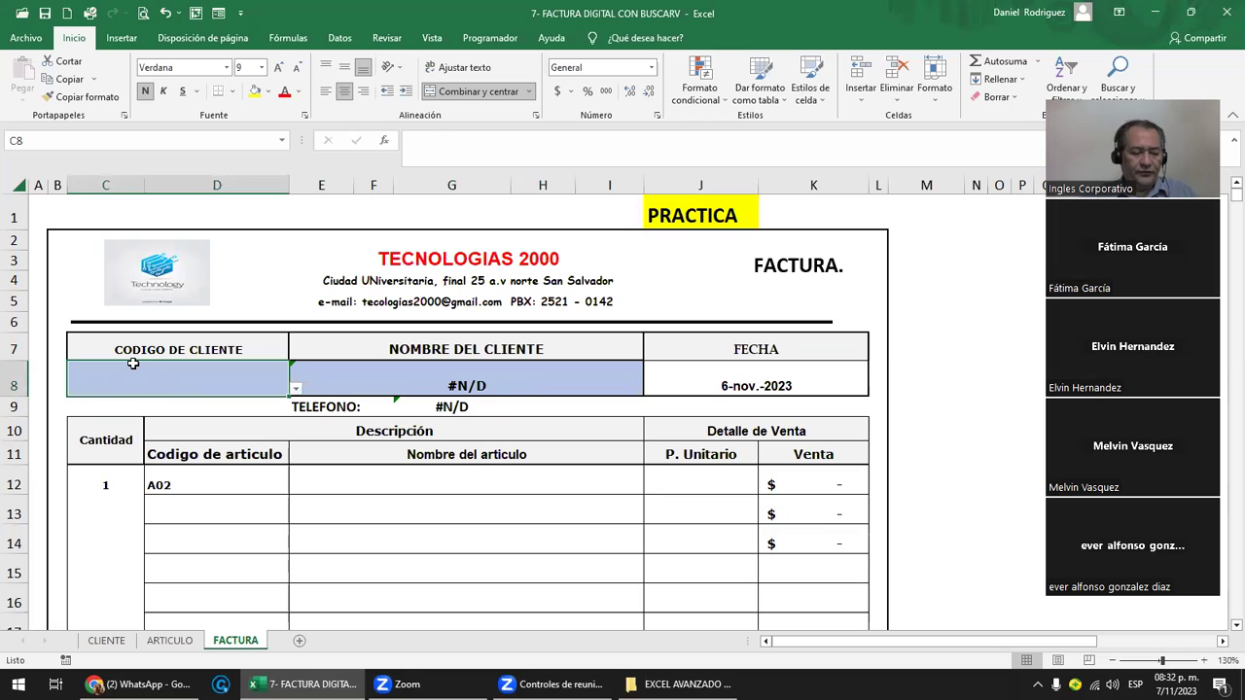
text(C002)
key(Return)
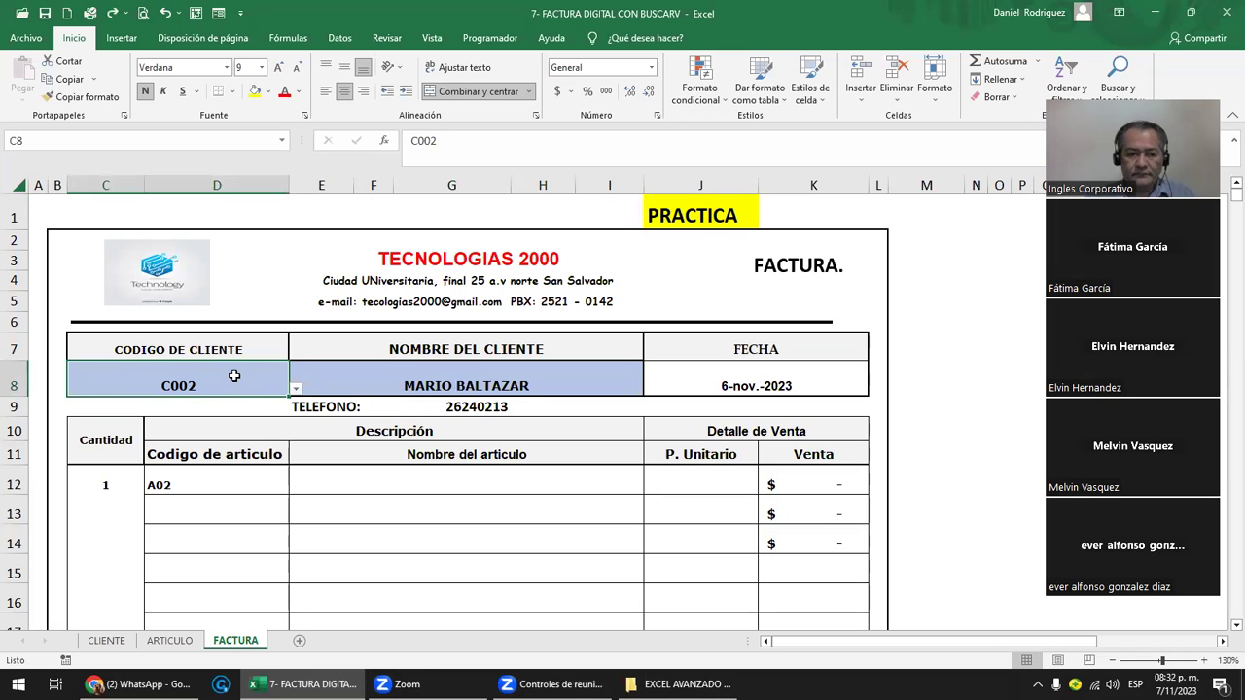
key(Delete)
click(436, 380)
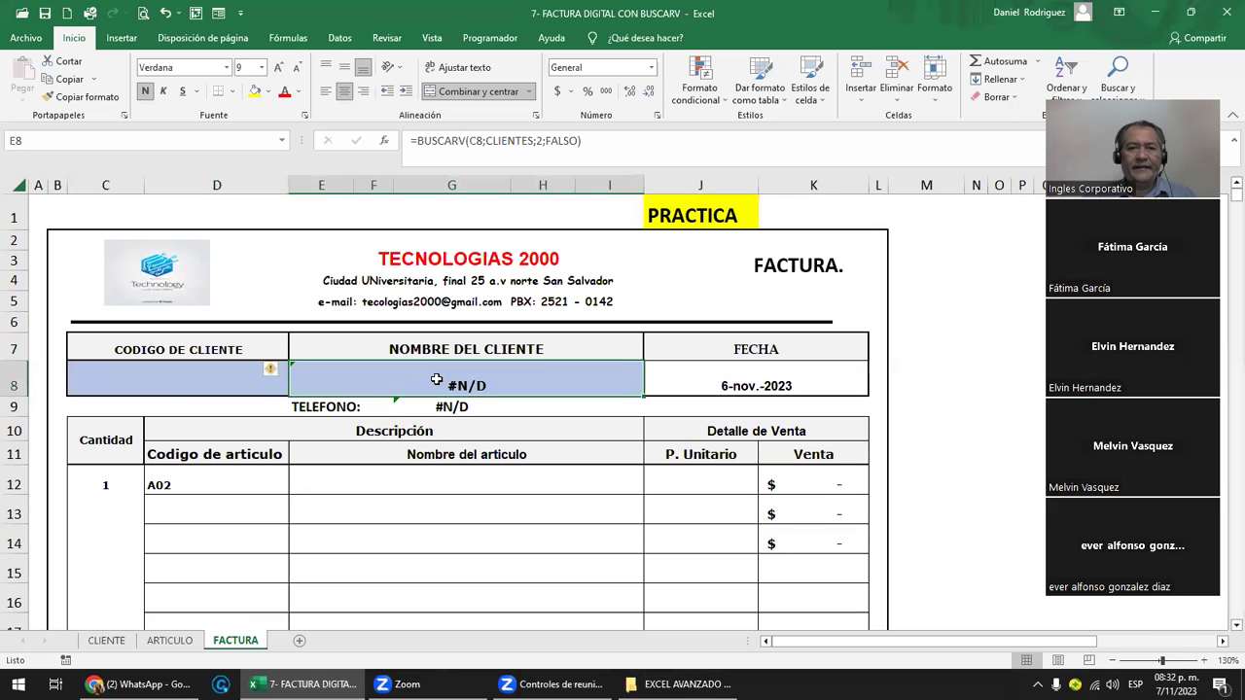
scroll(437, 379, up, 1)
scroll(433, 382, up, 1)
scroll(428, 385, up, 1)
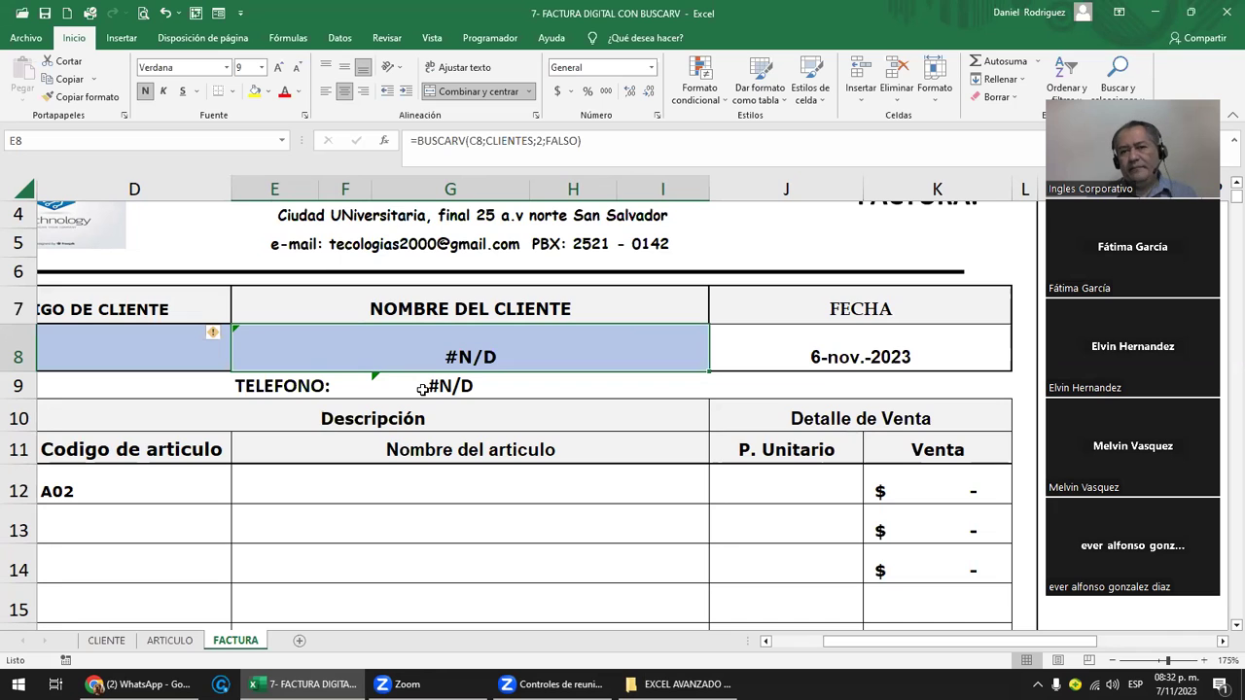
click(136, 338)
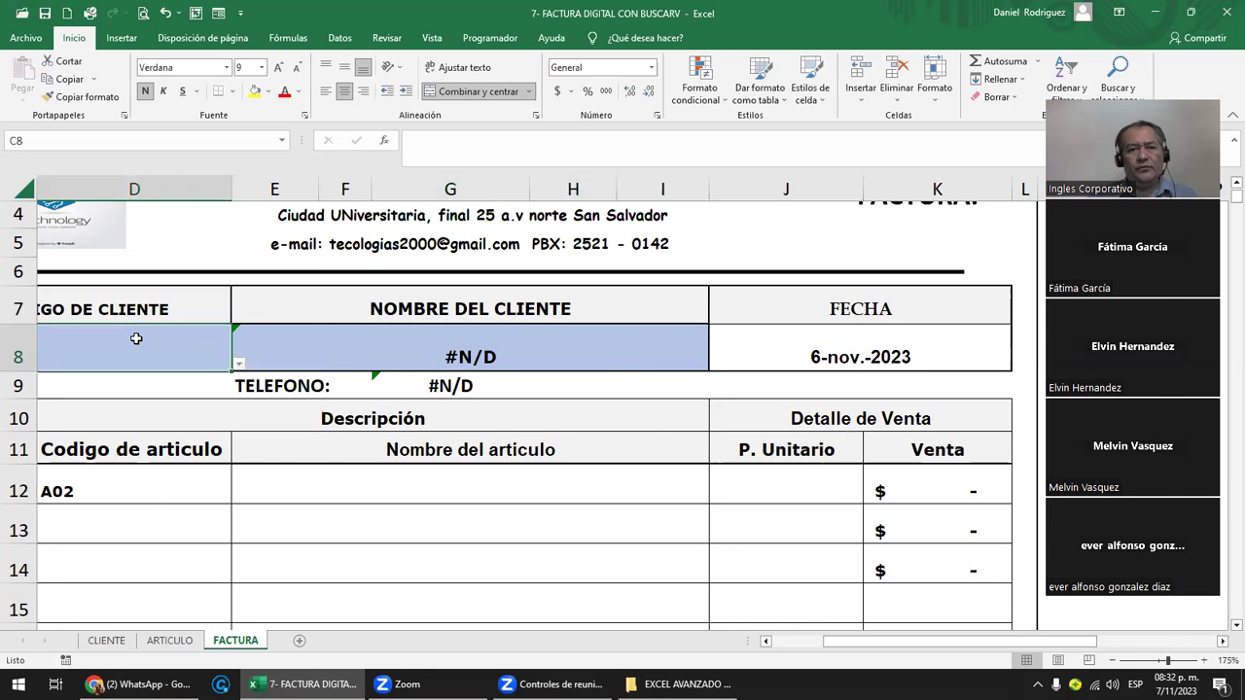
click(137, 338)
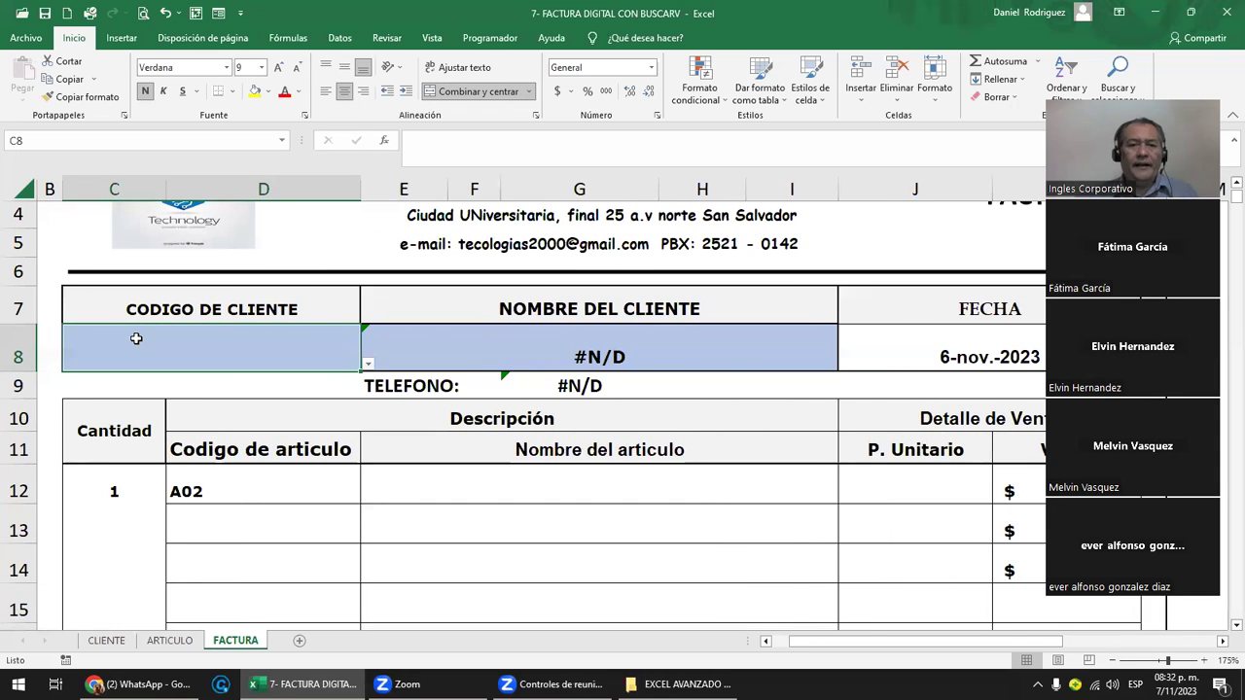
click(584, 345)
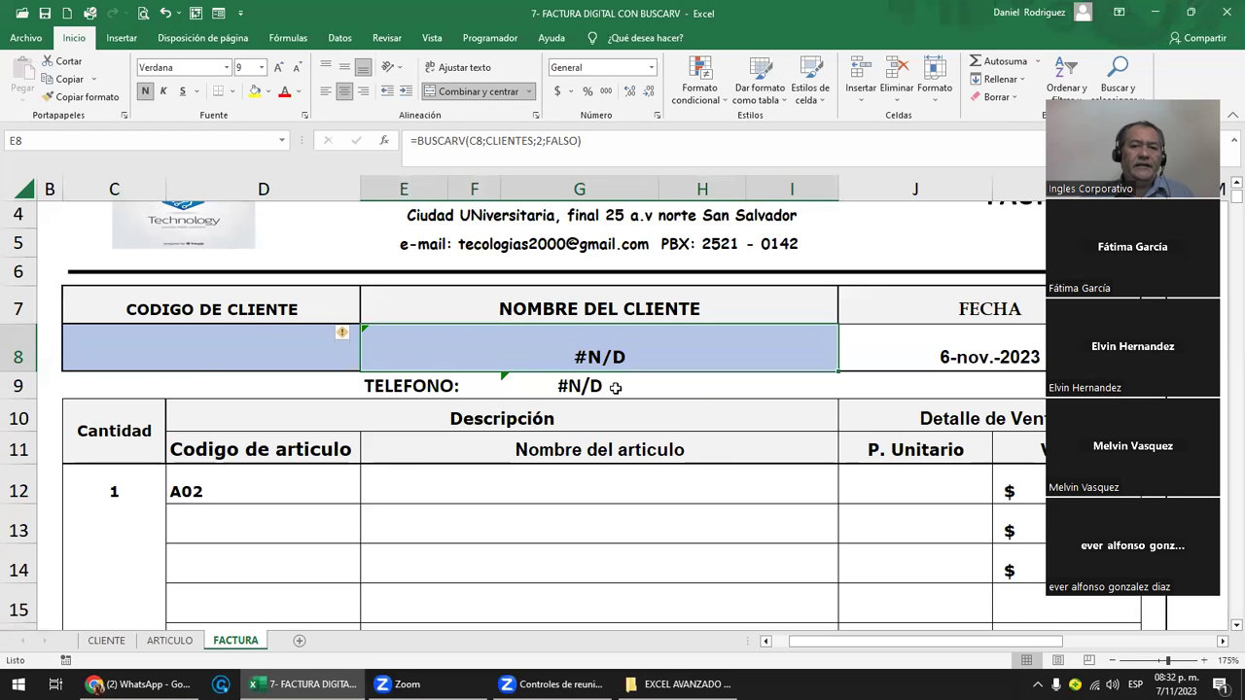
click(609, 387)
- Pick the third client code from C8's dropdown and check the name and phone lookups
click(642, 356)
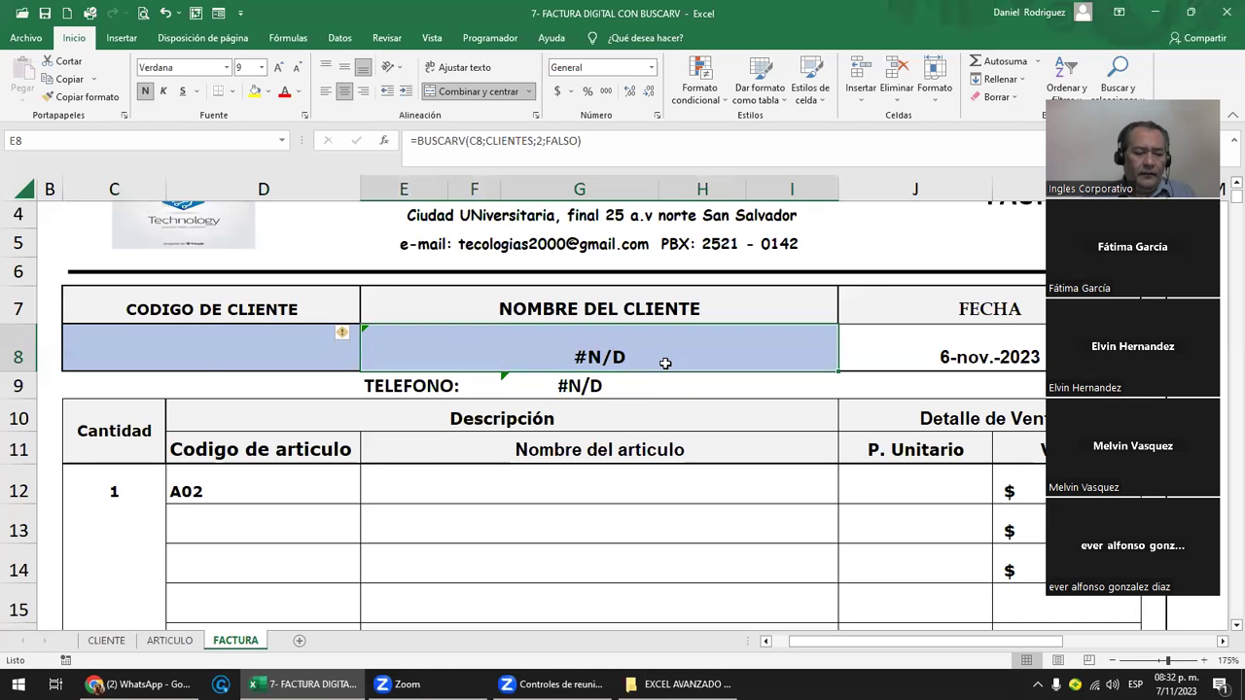
double_click(667, 360)
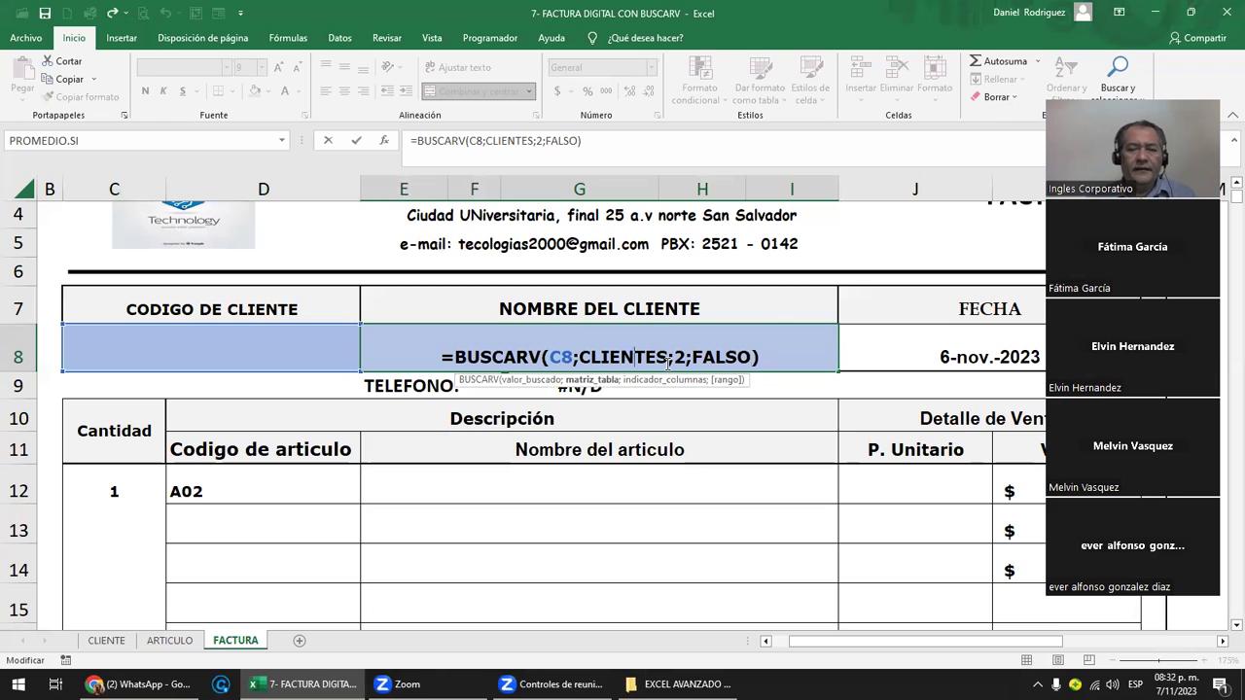
key(Escape)
click(287, 339)
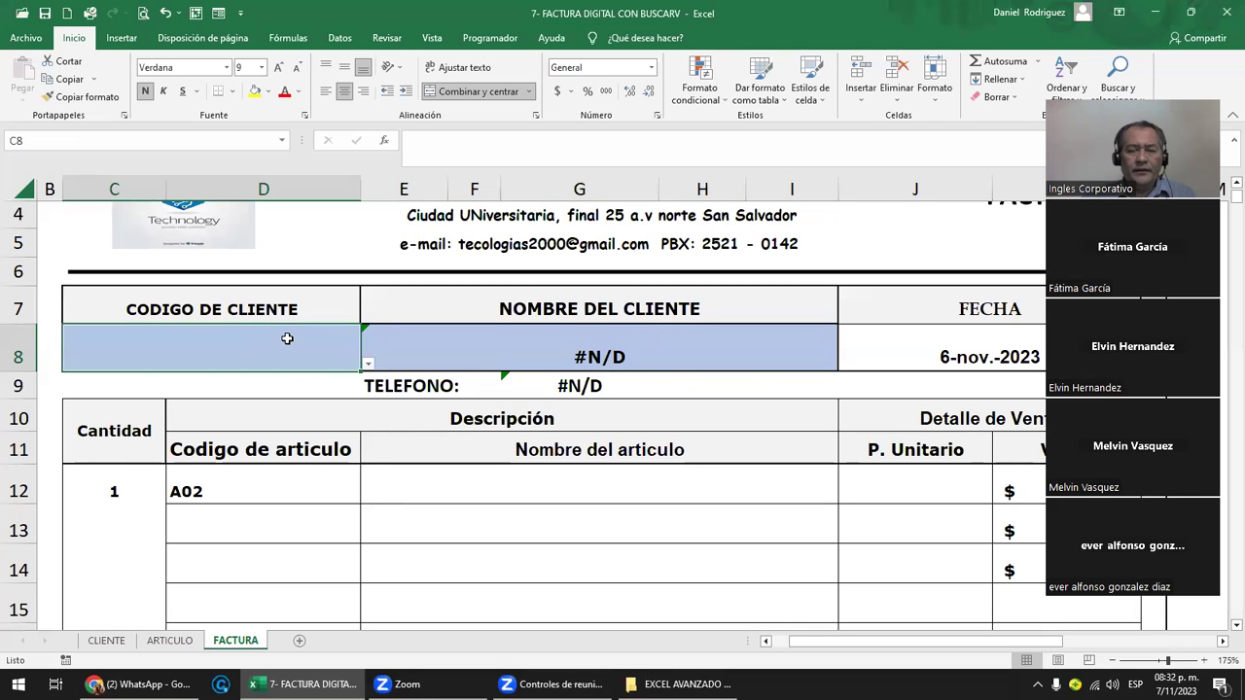
click(368, 362)
click(92, 422)
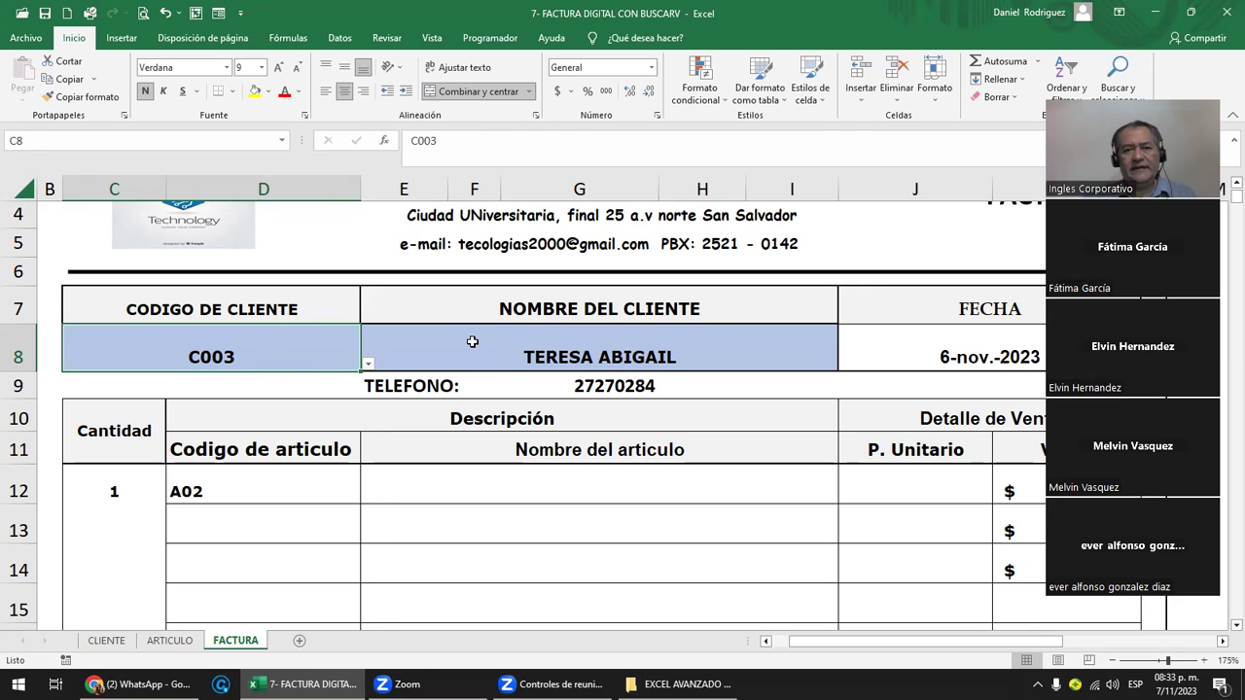
click(584, 384)
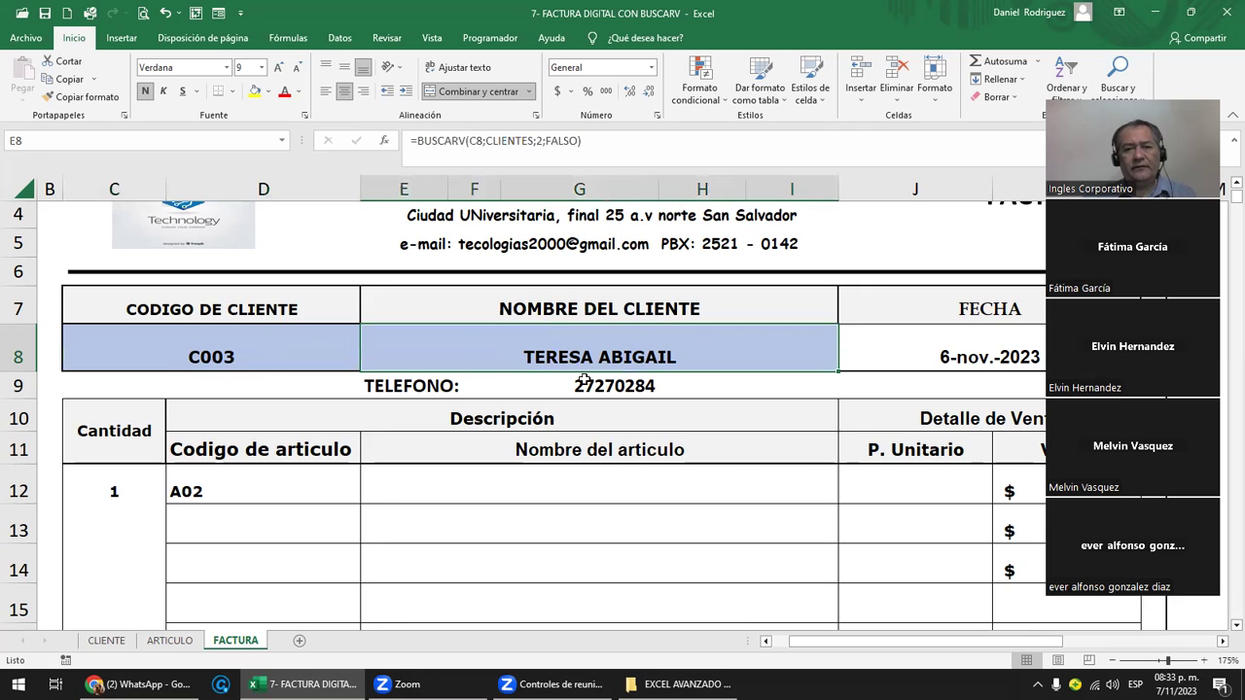
click(280, 353)
- Verify the third client's row A4:C4 on the CLIENTE sheet, then return to FACTURA
click(107, 641)
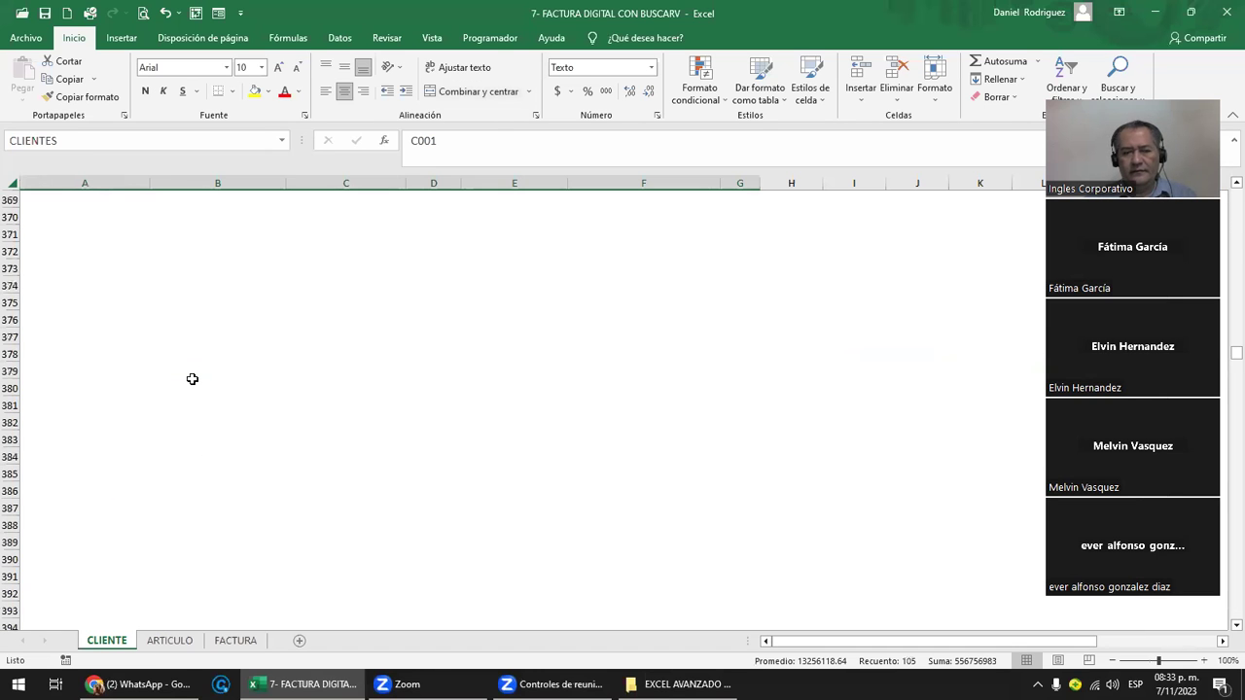
key(ctrl+Home)
ctrl+scroll(136, 265, up, 2)
ctrl+scroll(156, 311, up, 2)
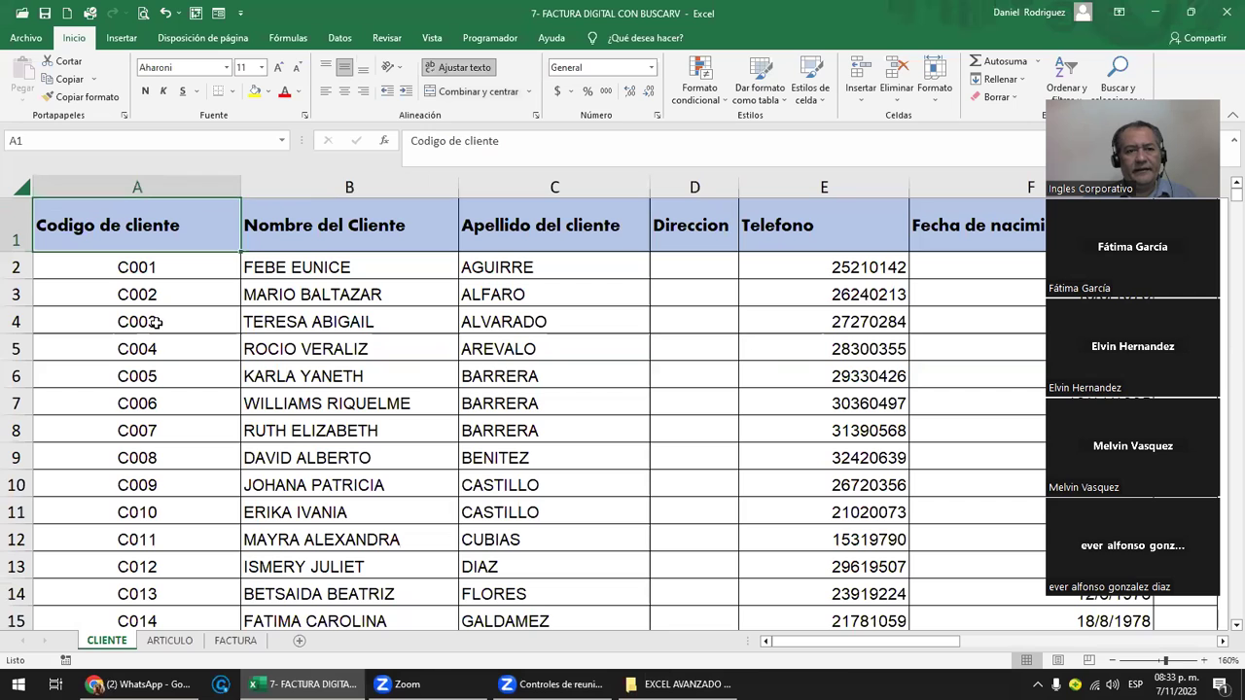
drag(156, 322, 510, 324)
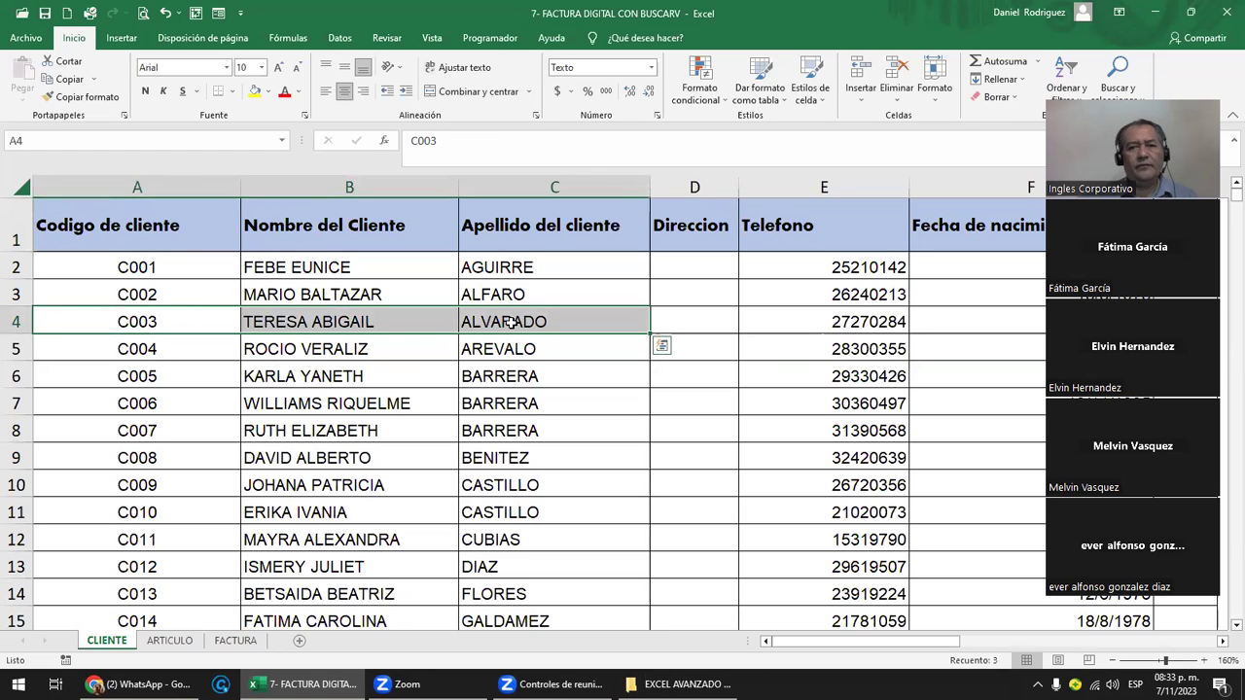
click(221, 226)
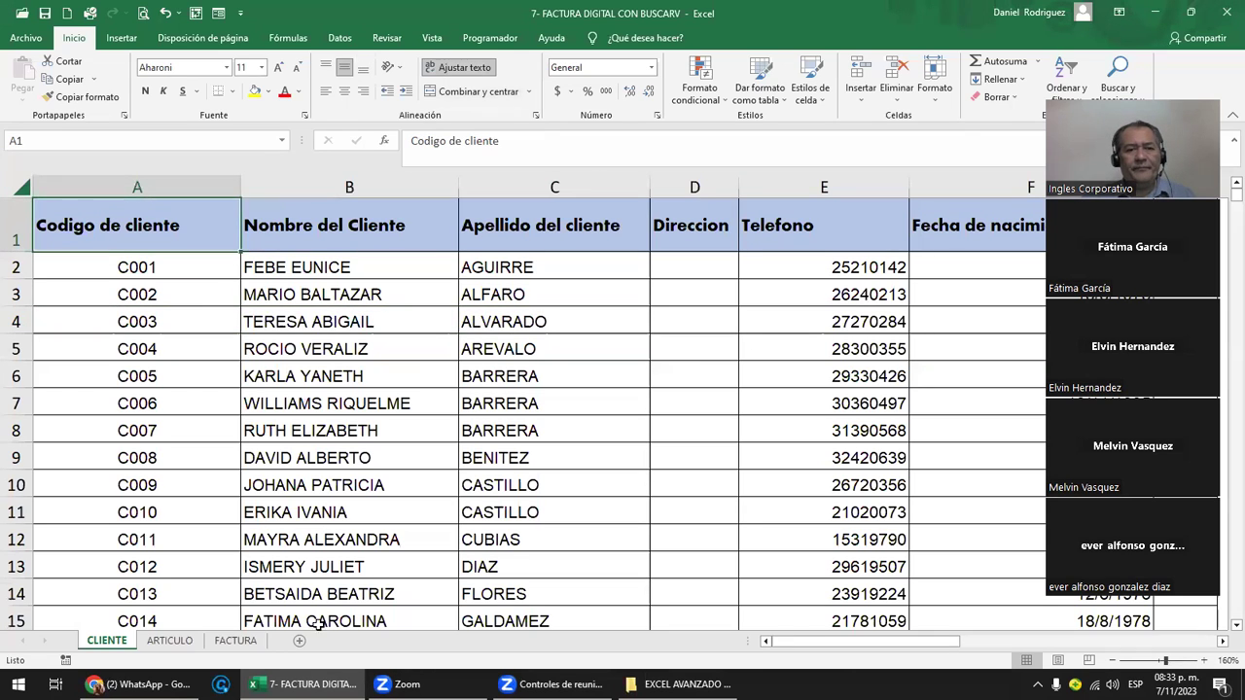
click(251, 644)
click(530, 356)
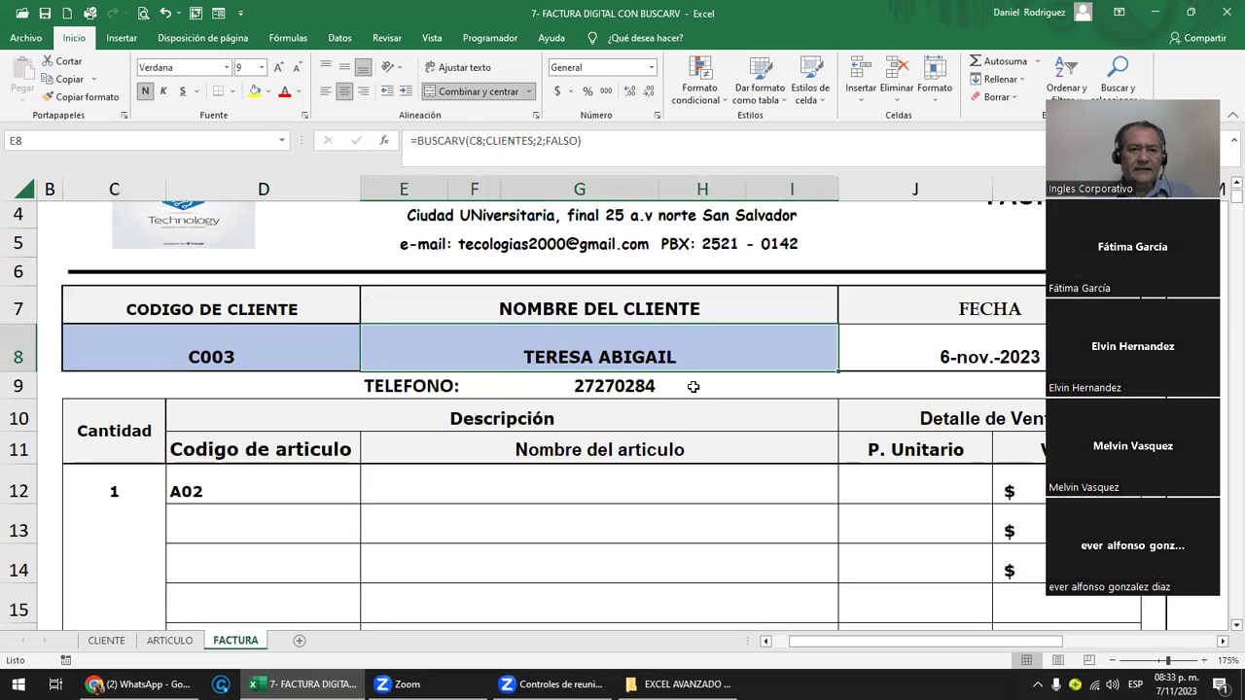
- Clear the client code in C8 so the name lookup shows #N/D
key(Left)
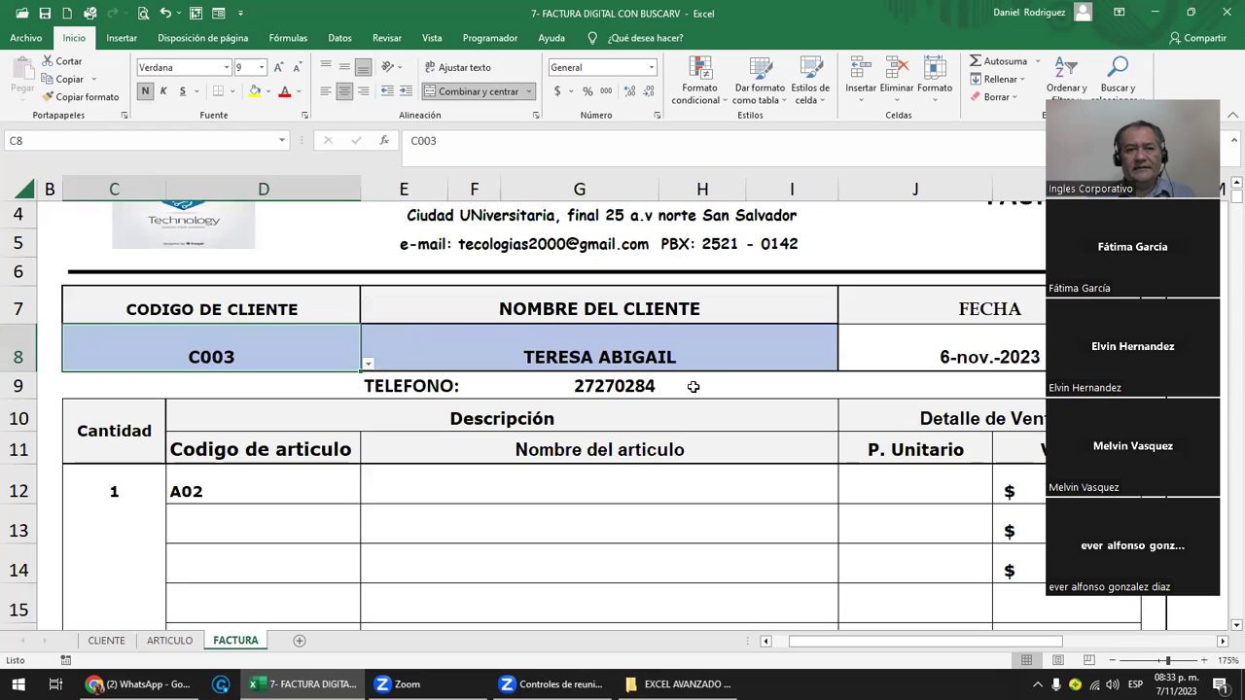
key(Delete)
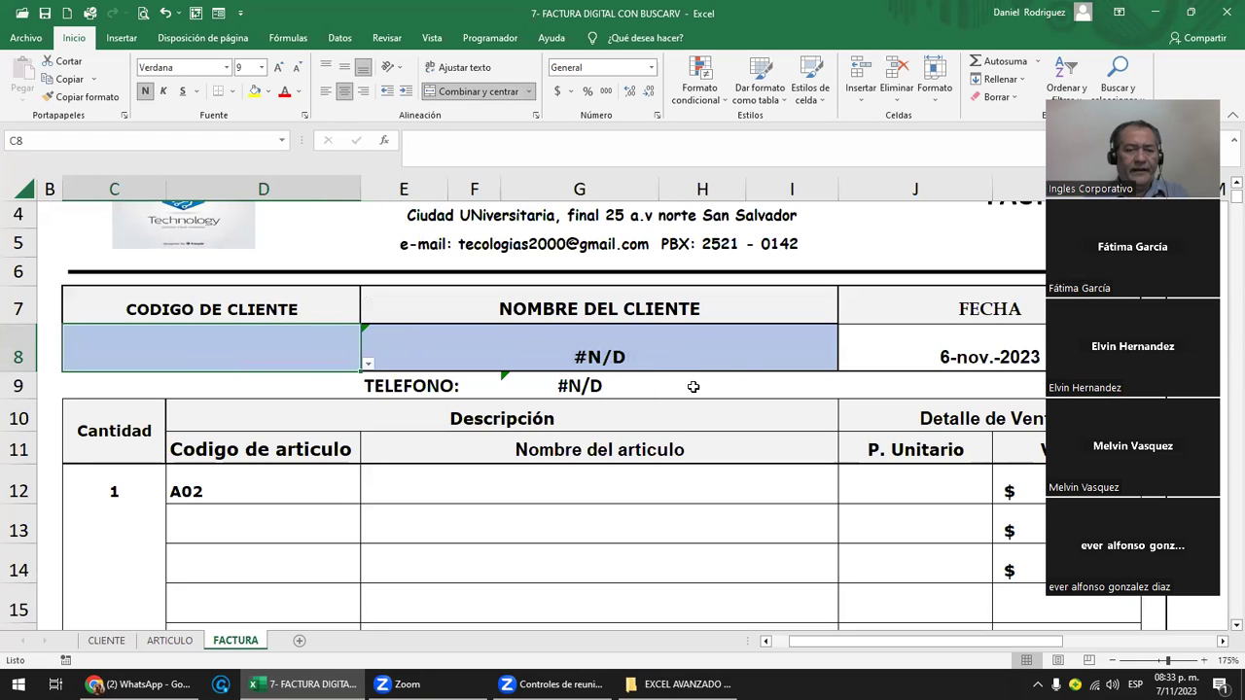
key(Right)
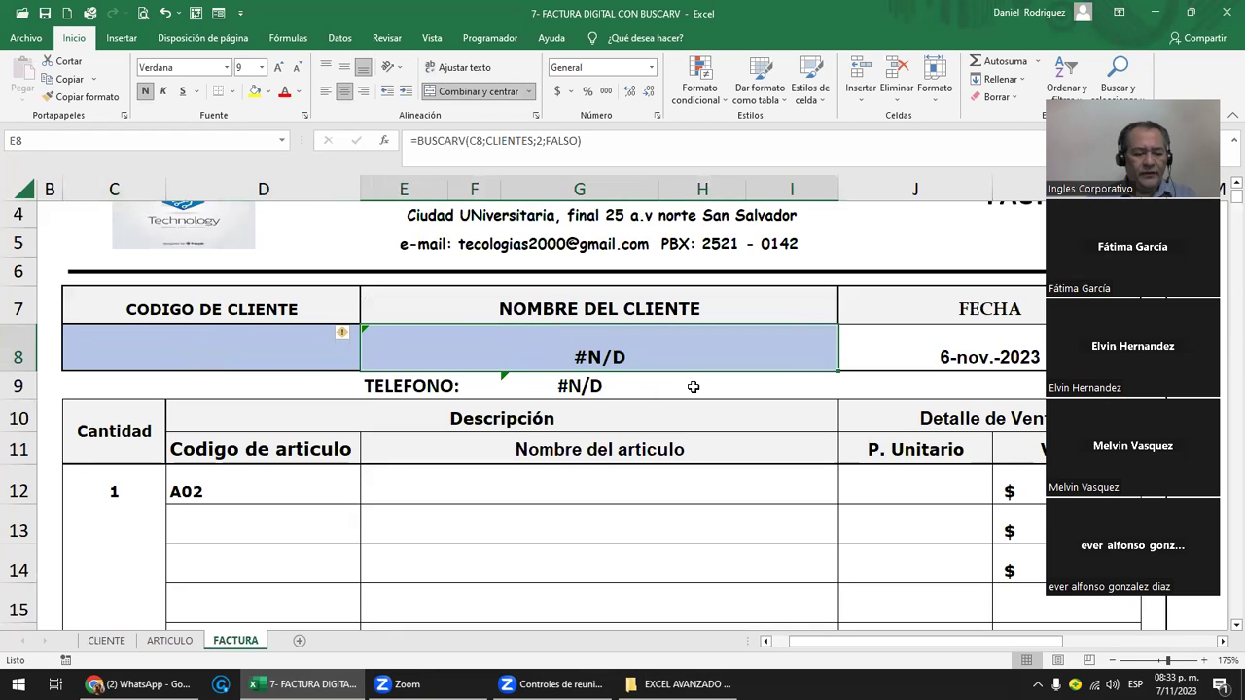
- Insert SI.ERROR( at the start of E8's BUSCARV client-name formula
key(F2)
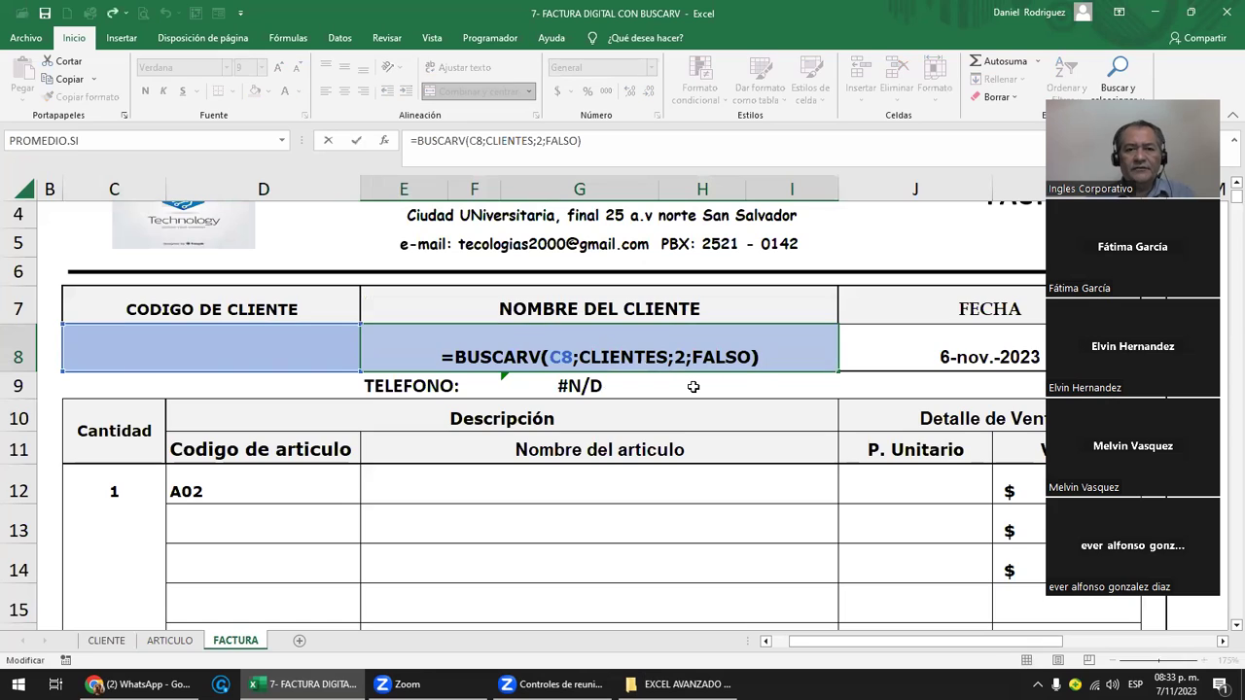
key(Left)
key(Left)
key(Left)
key(Left)
key(Left)
key(Left)
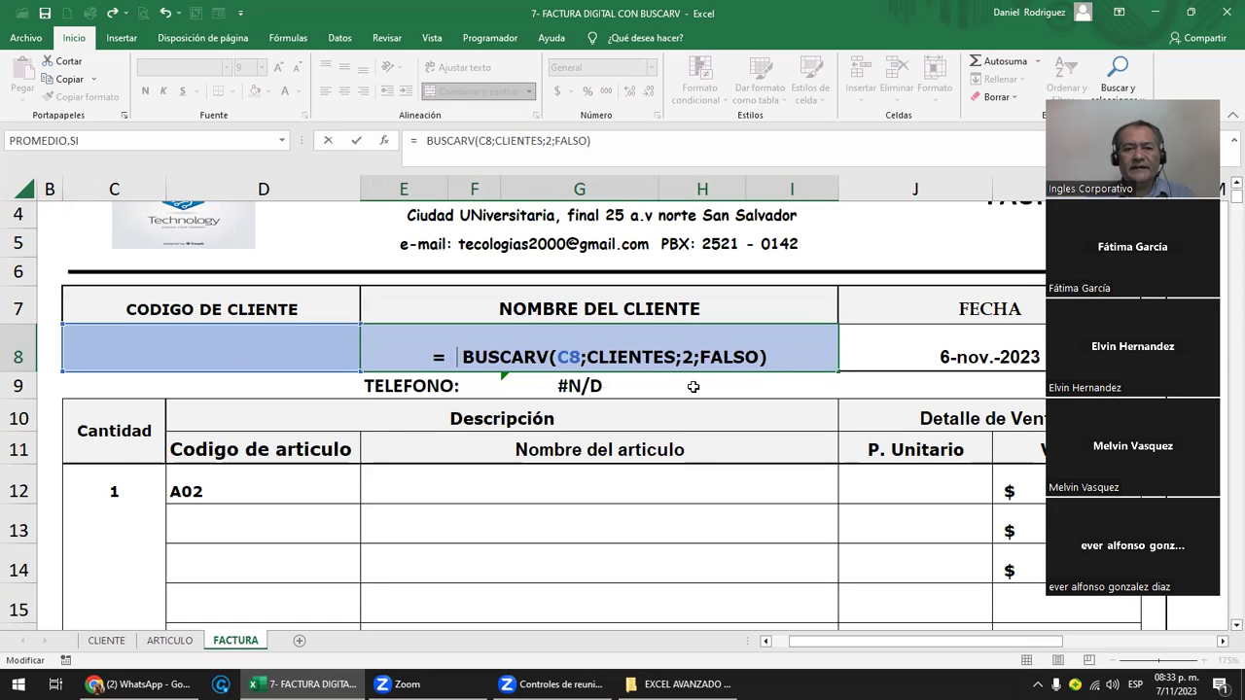
text(SI.ERROR)
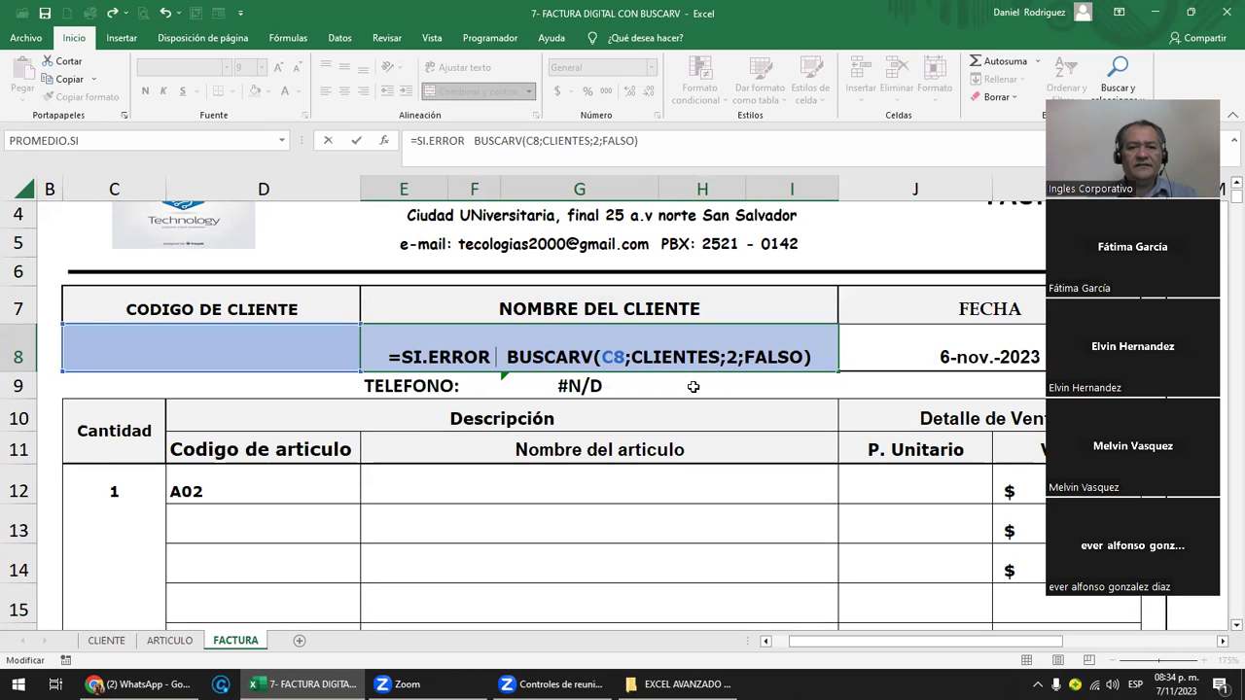
text(()
key(Delete)
key(Delete)
key(Delete)
key(Left)
key(Right)
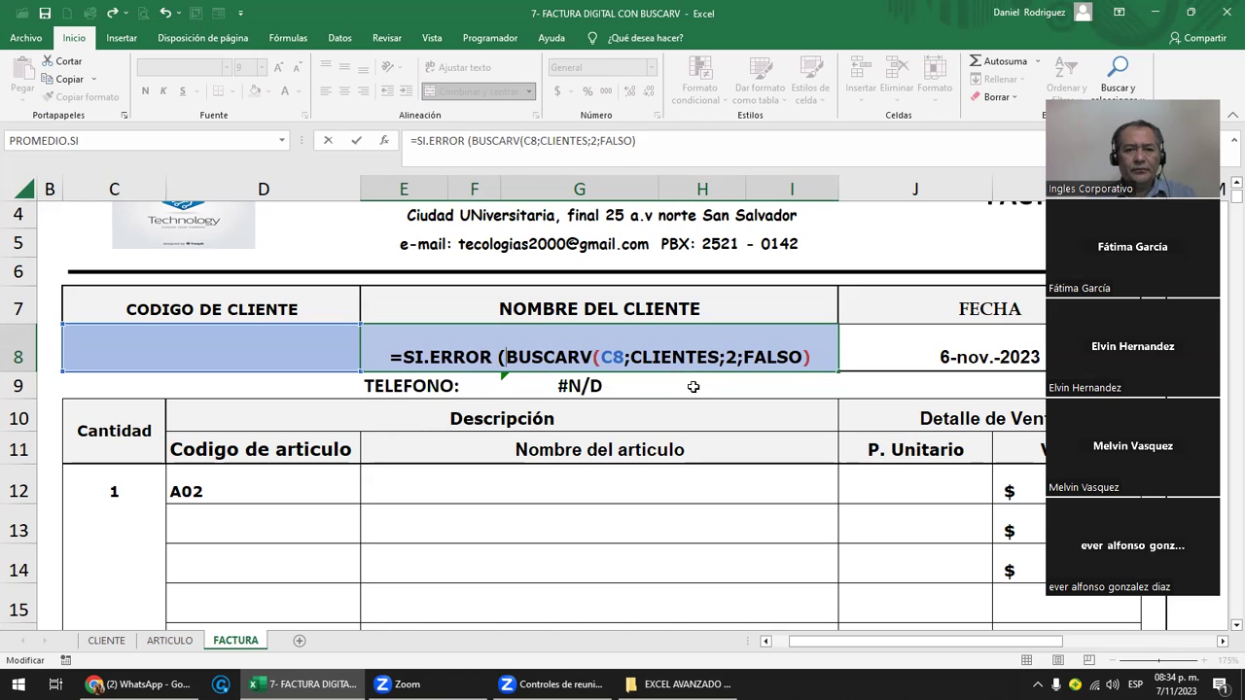
key(Right)
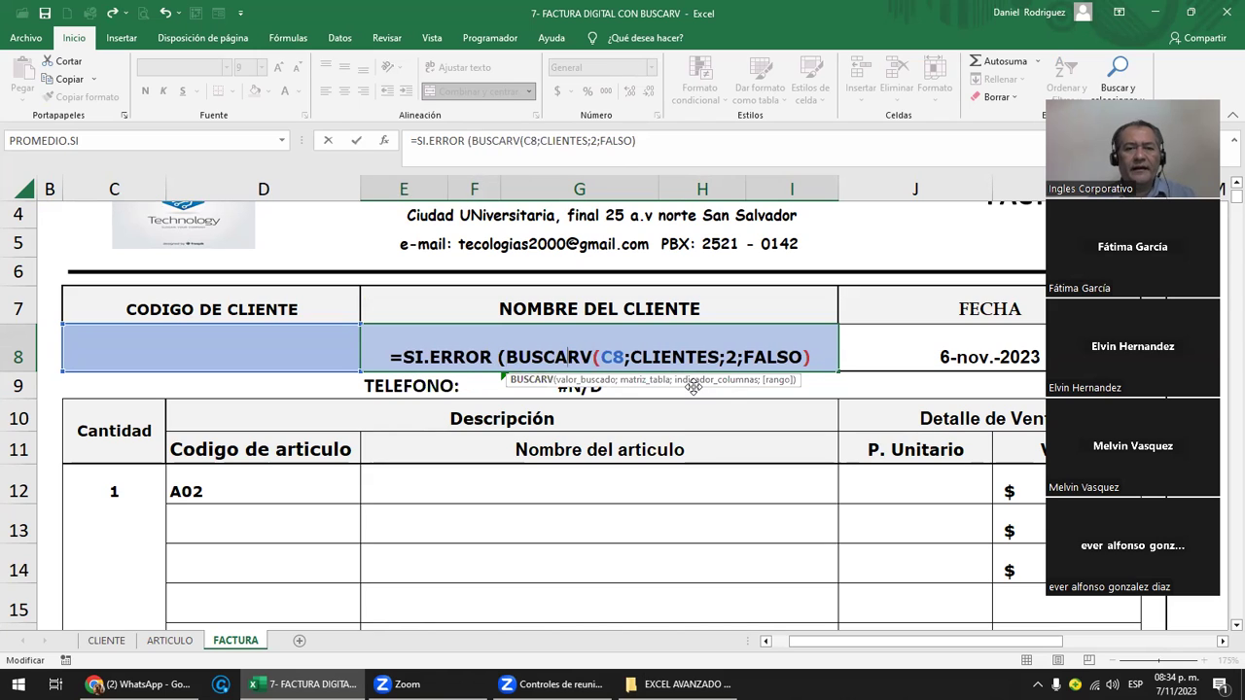
key(Right)
key(Right)
key(Right)
key(Right)
key(Right)
key(Right)
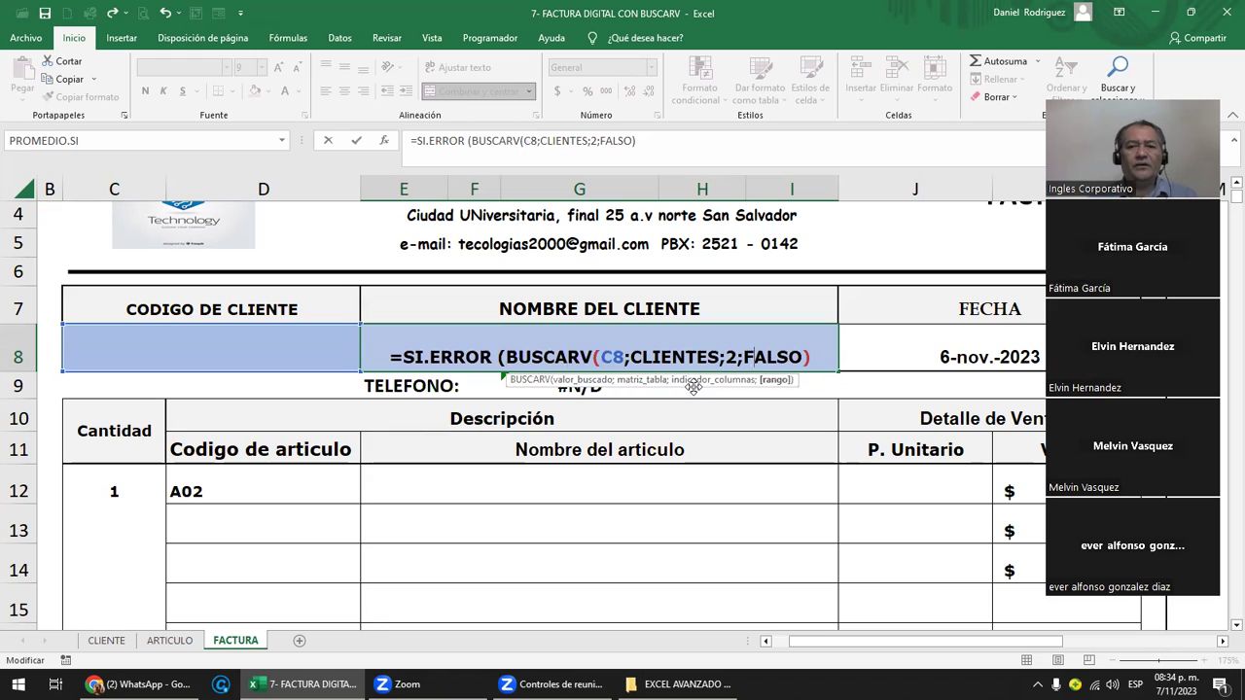
key(Right)
key(Right)
key(Right)
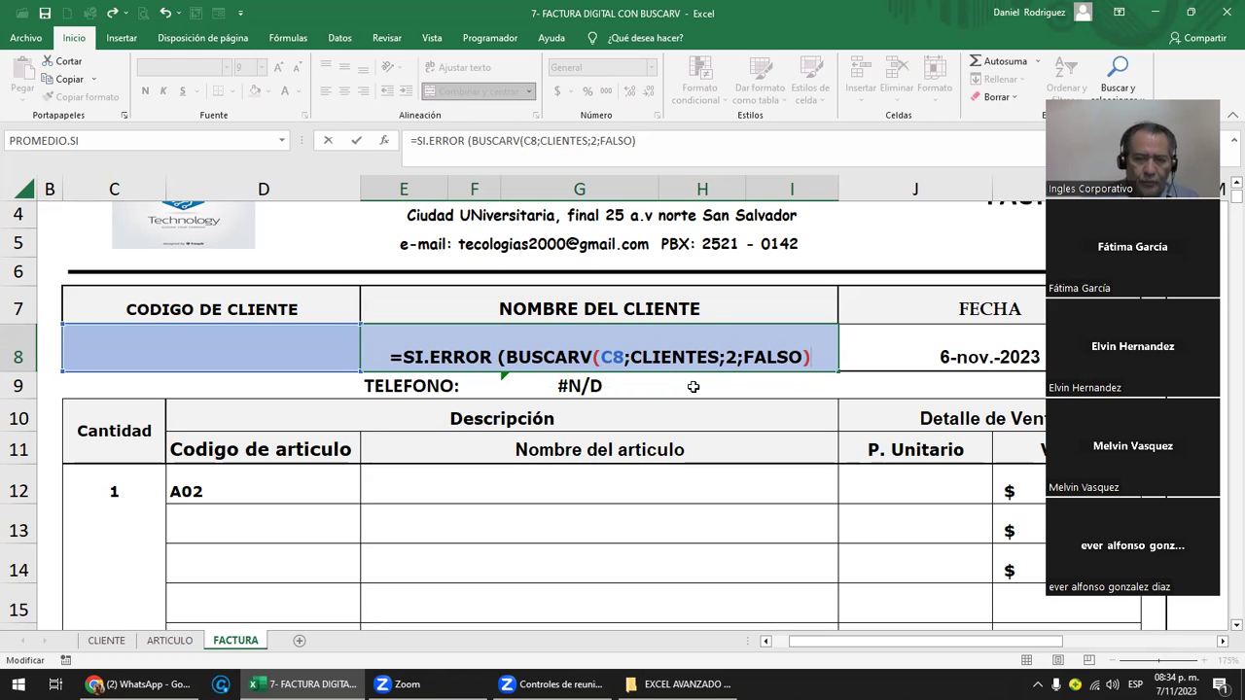
- Close the wrapper with ;" ") and accept Excel's suggested formula correction
text(;)
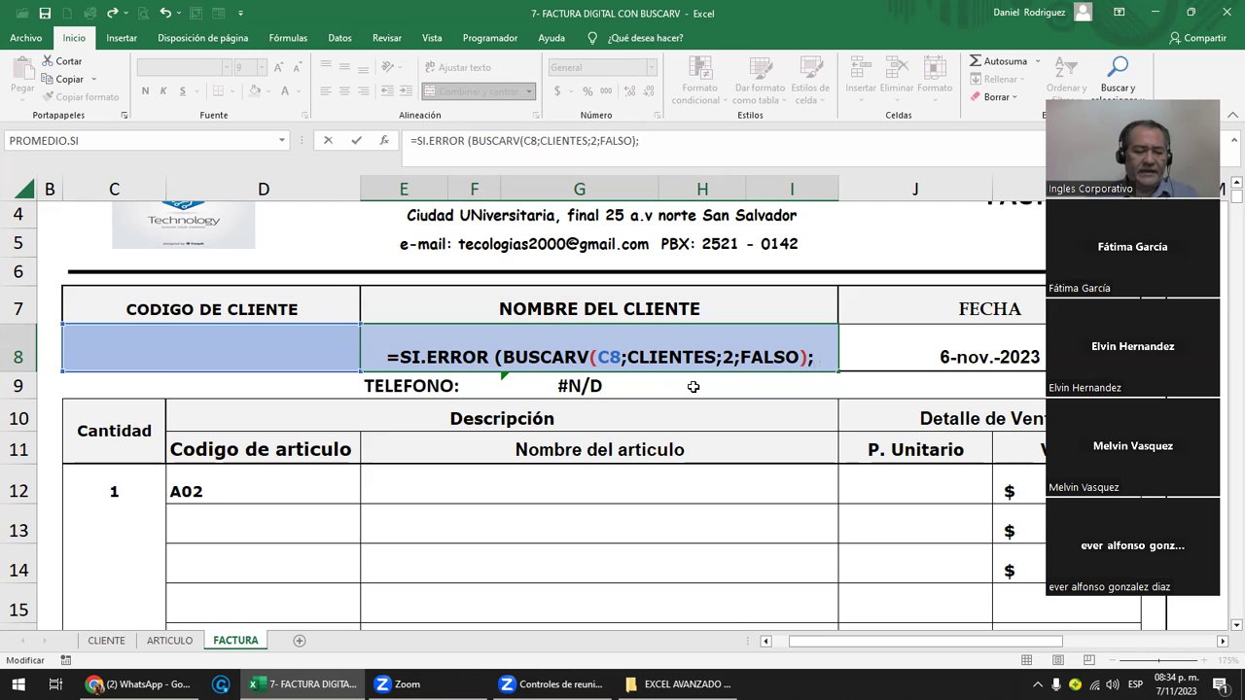
text(")
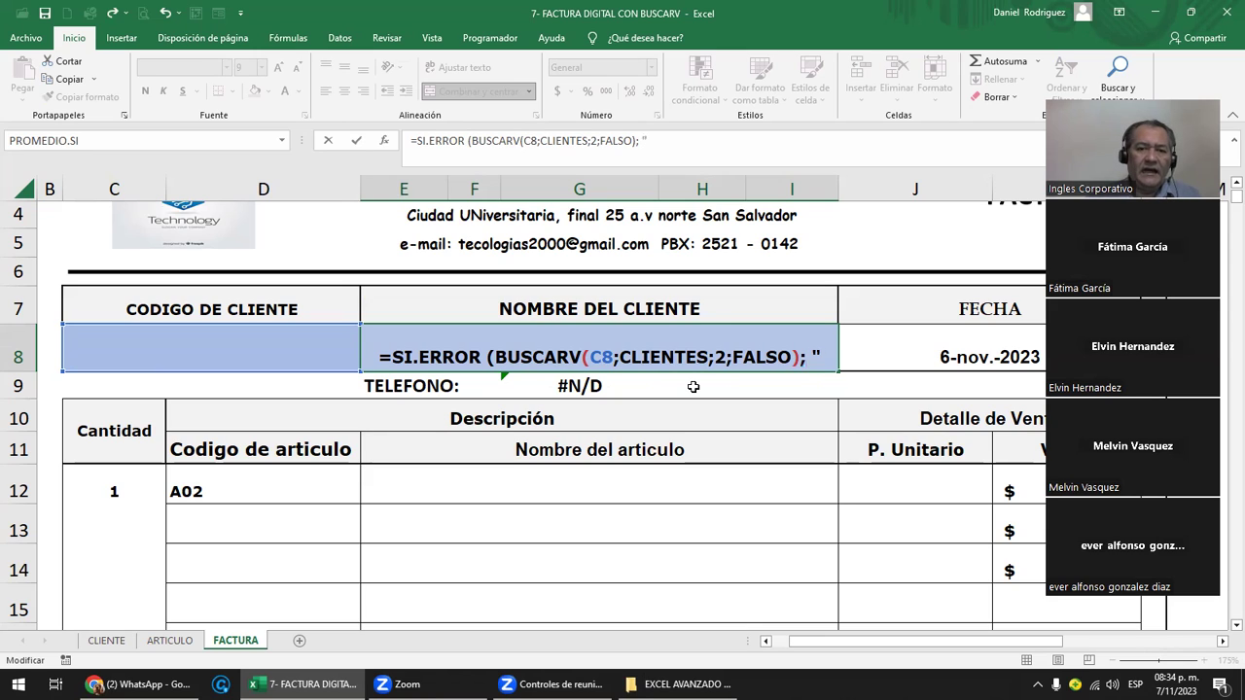
text( ")
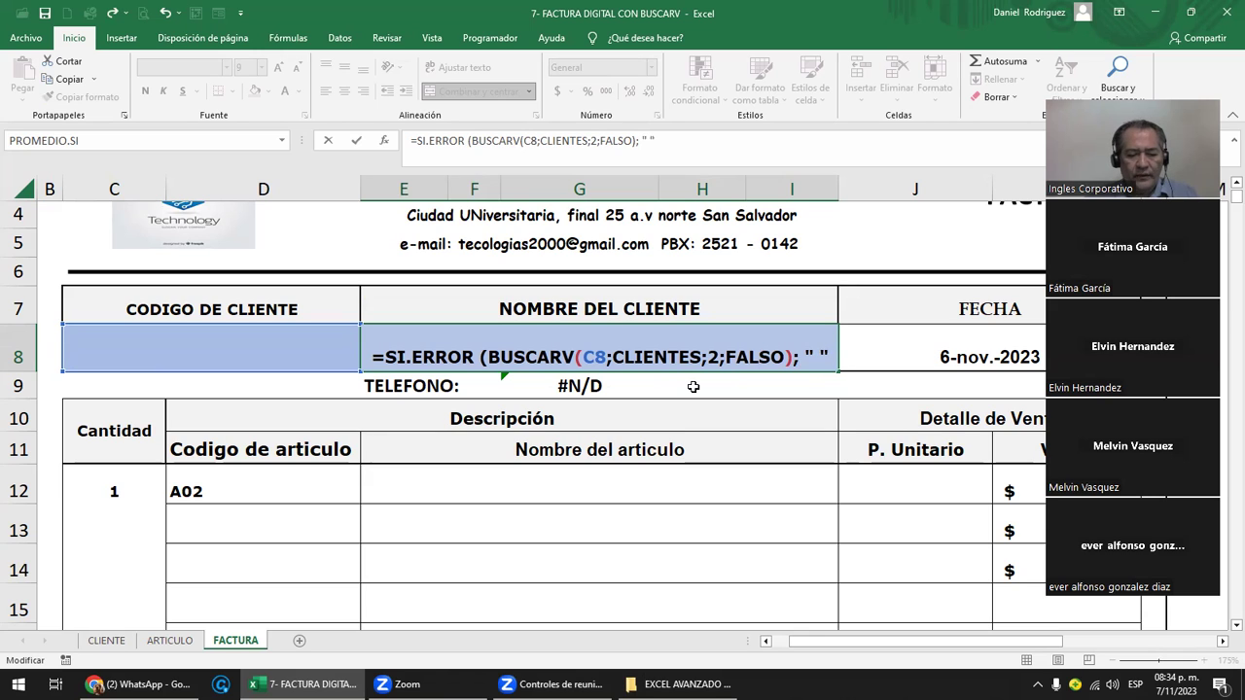
text())
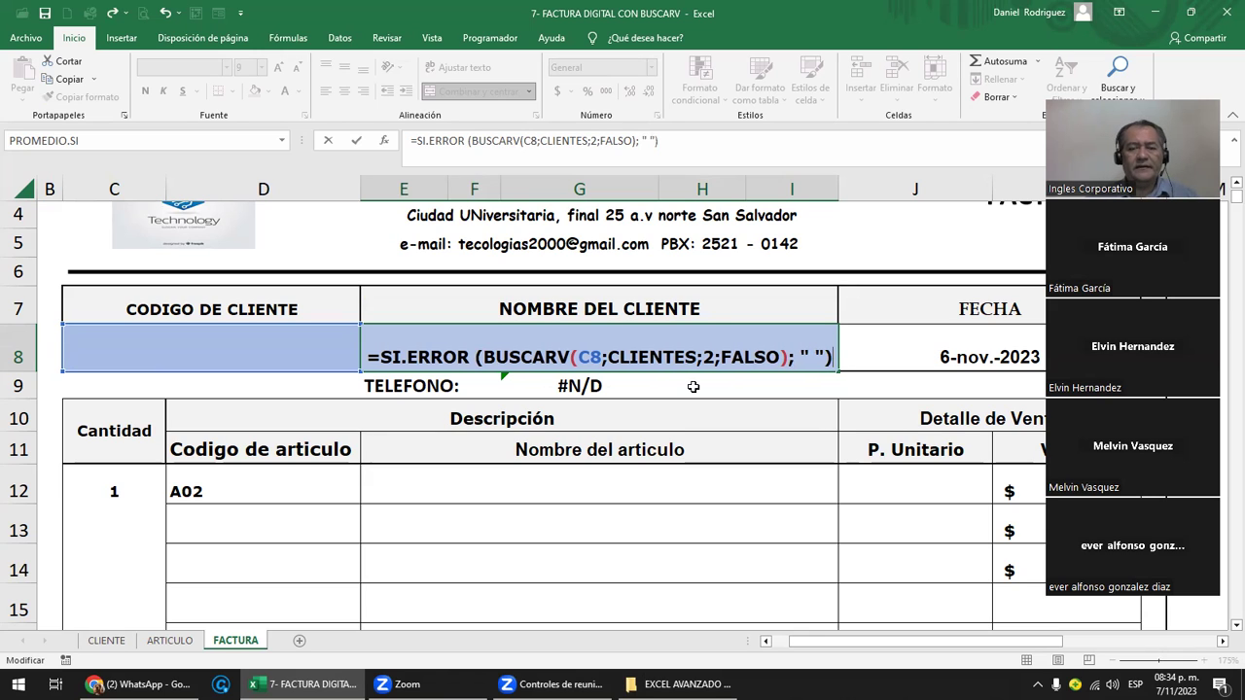
key(Return)
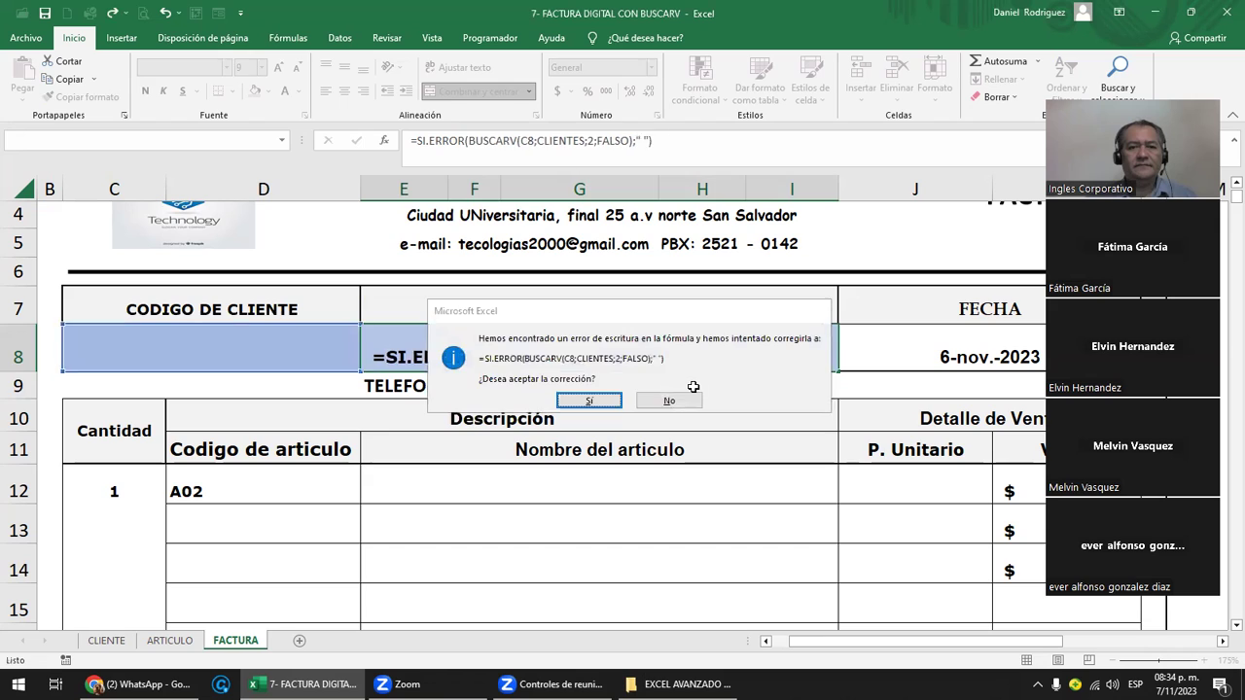
key(Return)
click(627, 360)
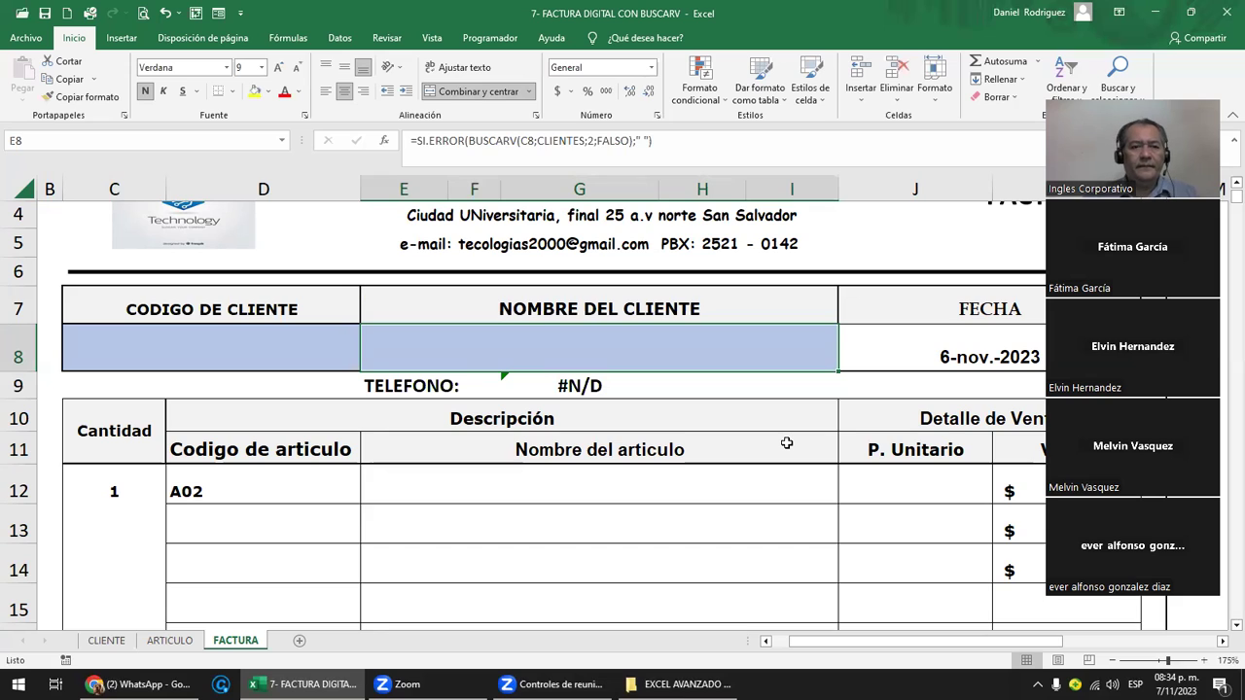
key(Left)
text(C003)
key(Return)
key(Up)
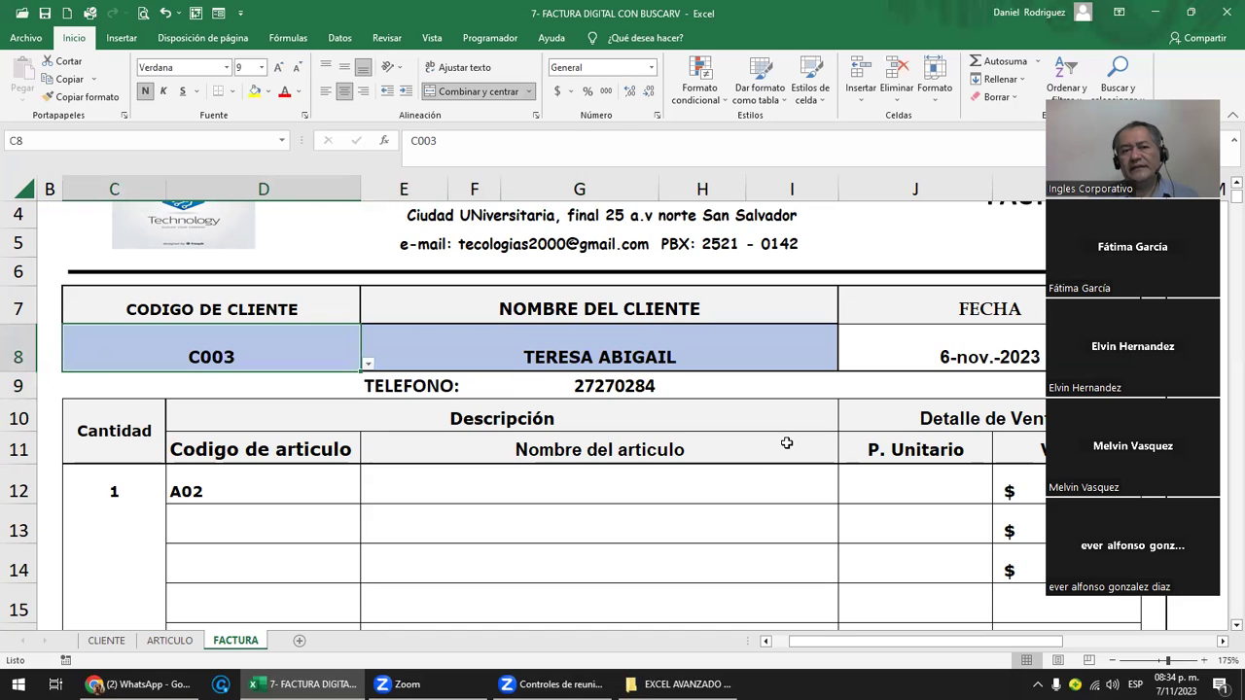
key(Right)
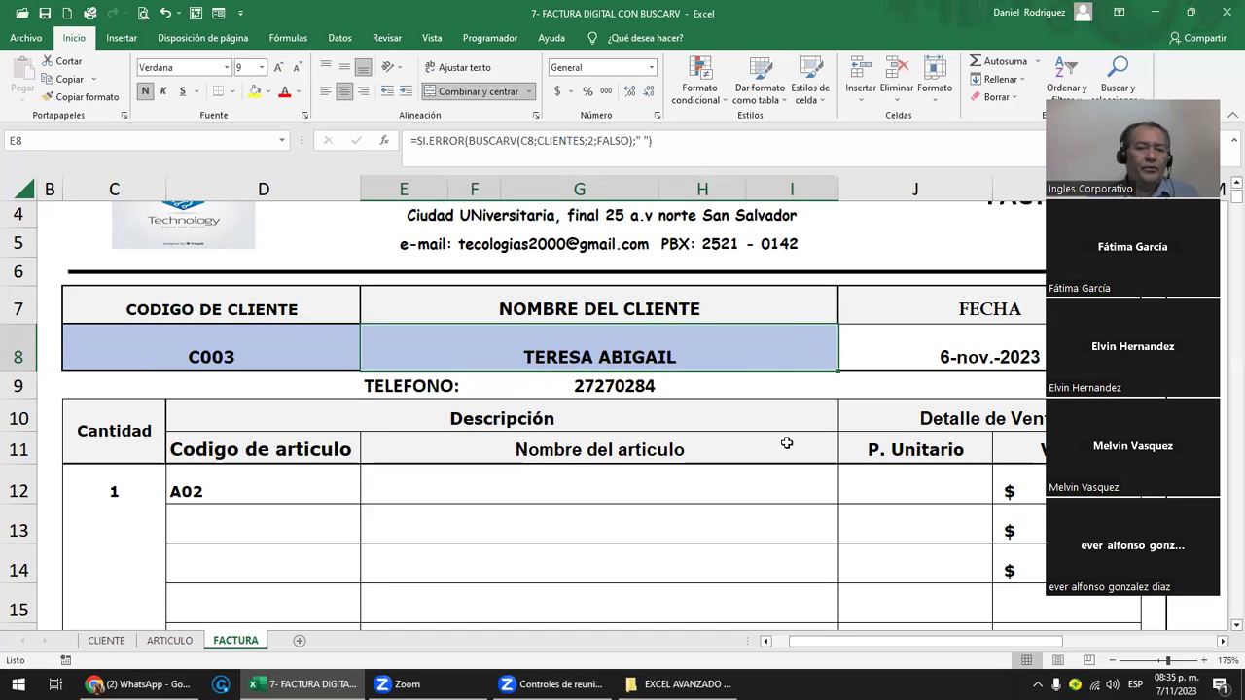
key(Left)
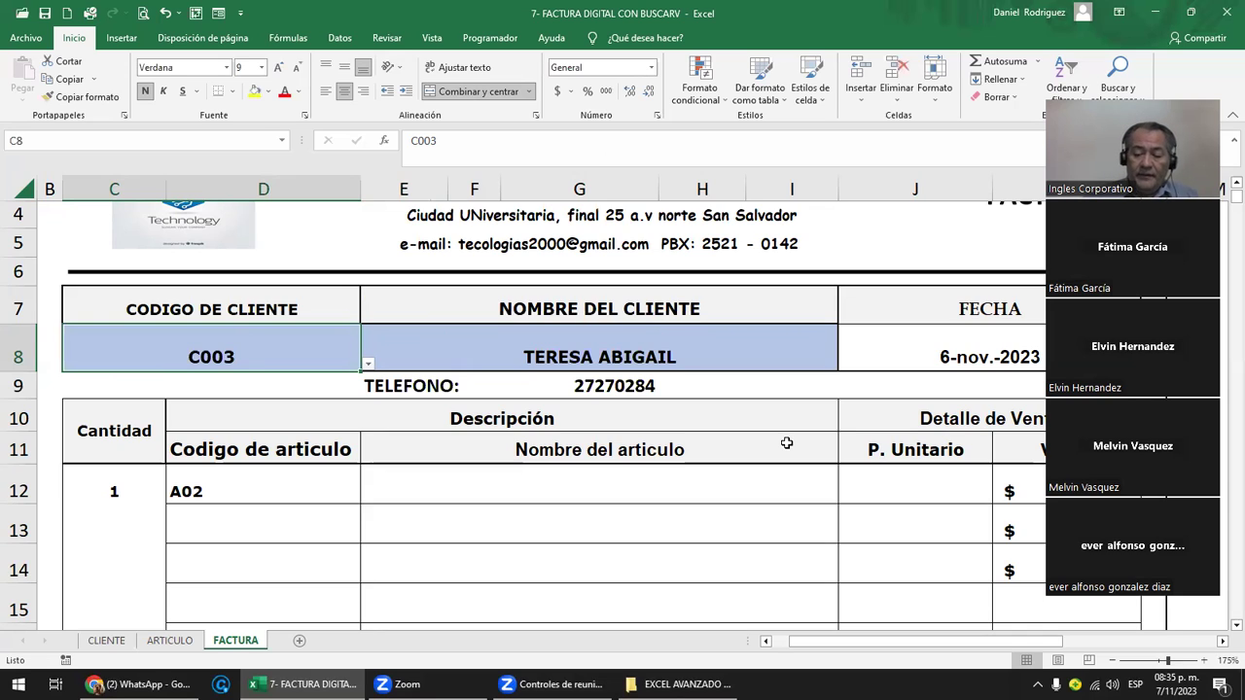
key(Delete)
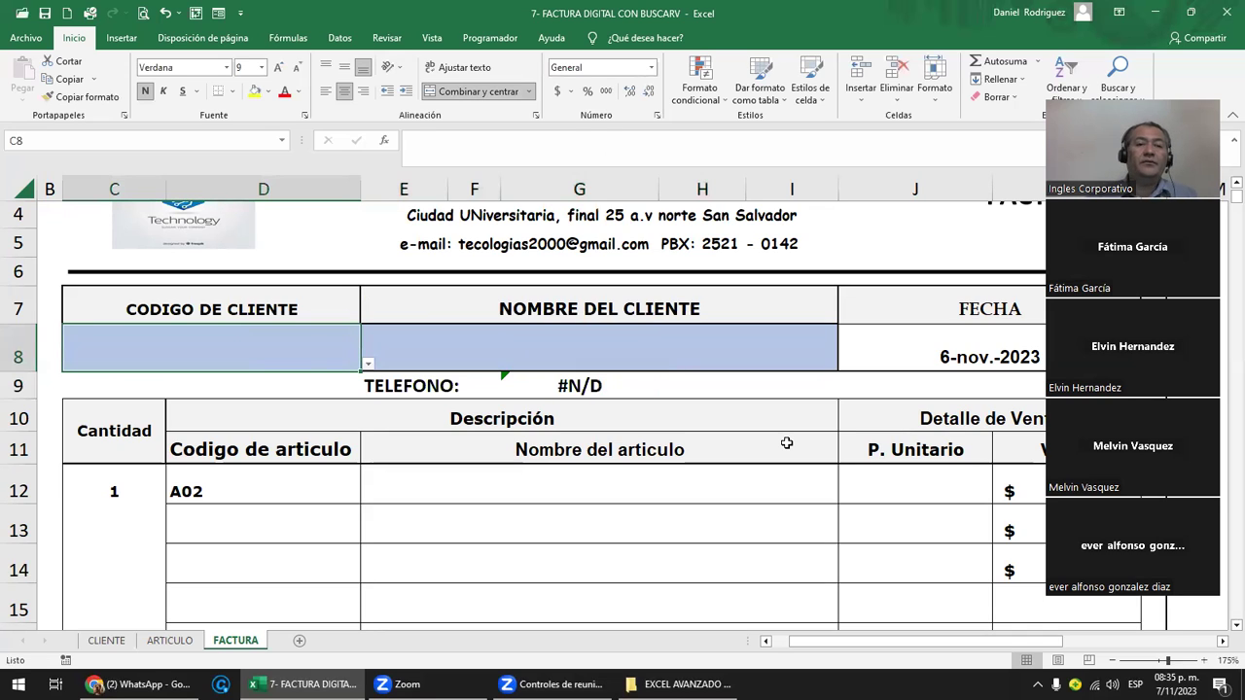
key(Right)
key(Right)
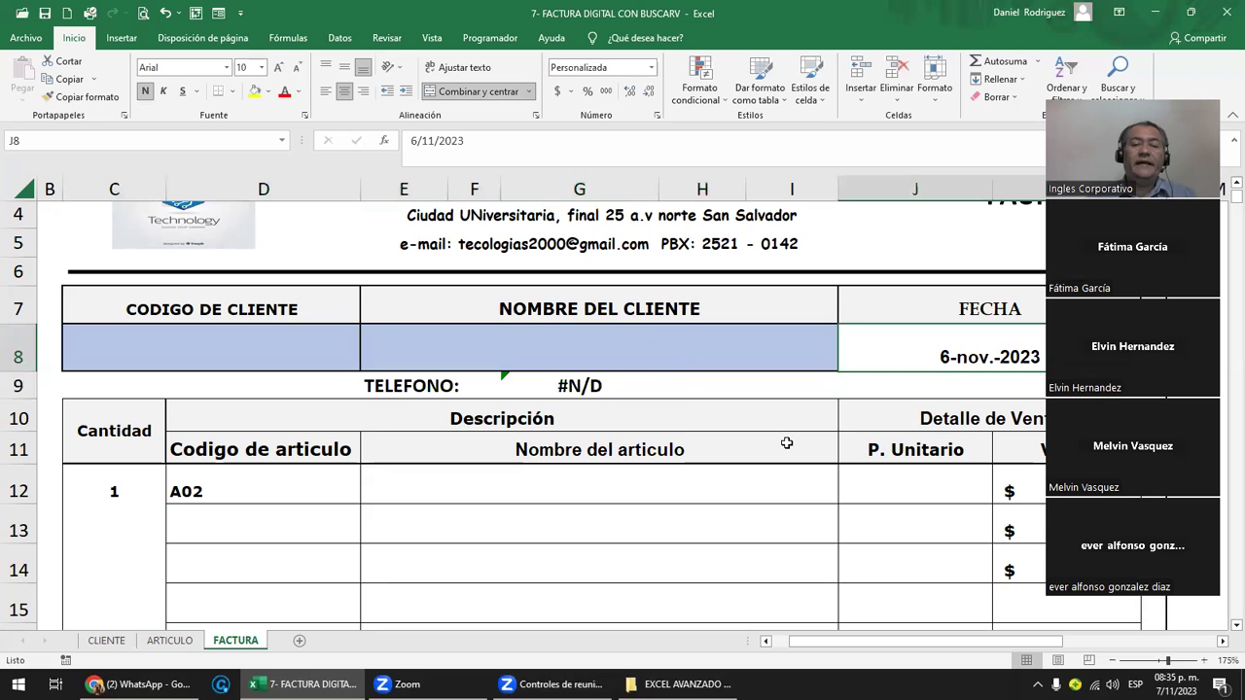
key(F2)
key(Escape)
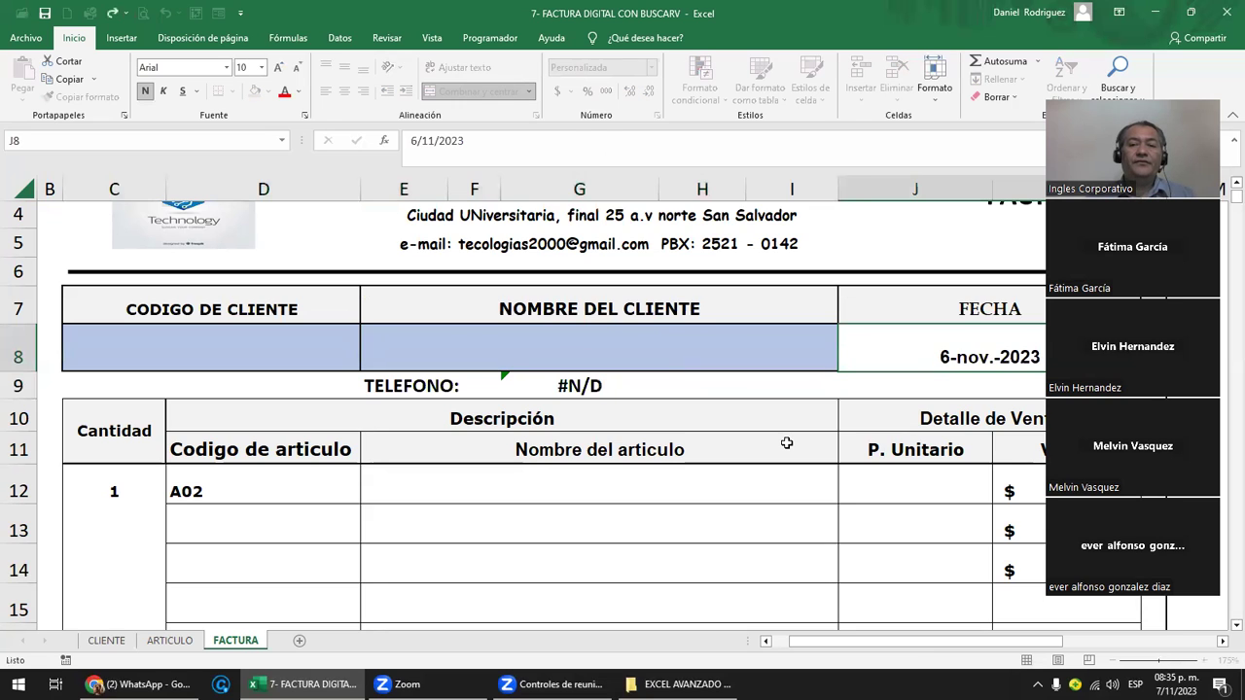
key(Left)
key(F2)
key(Left)
key(Left)
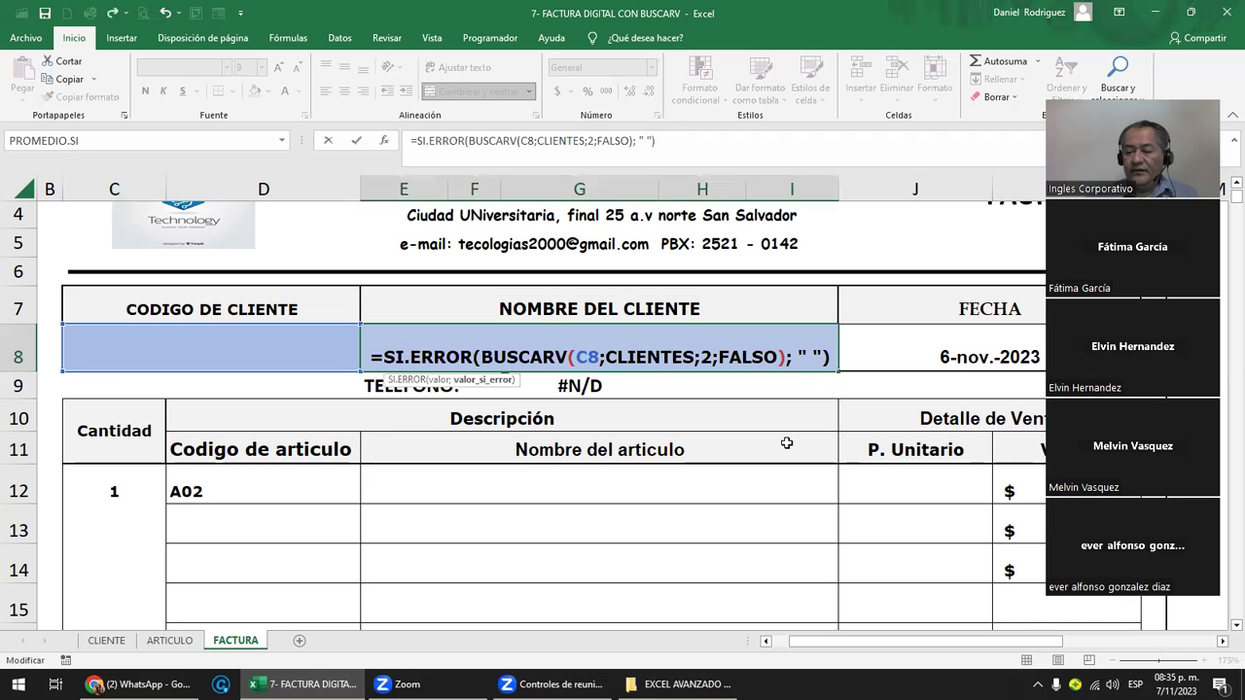
text(****)
key(Return)
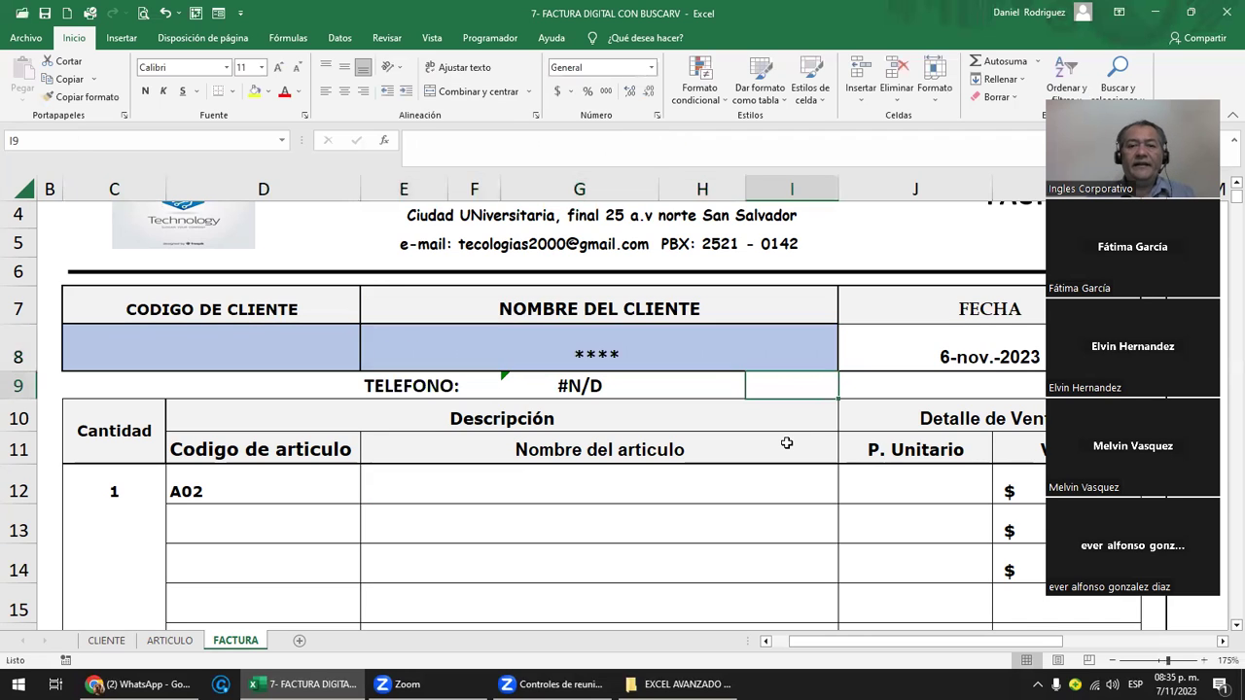
key(F2)
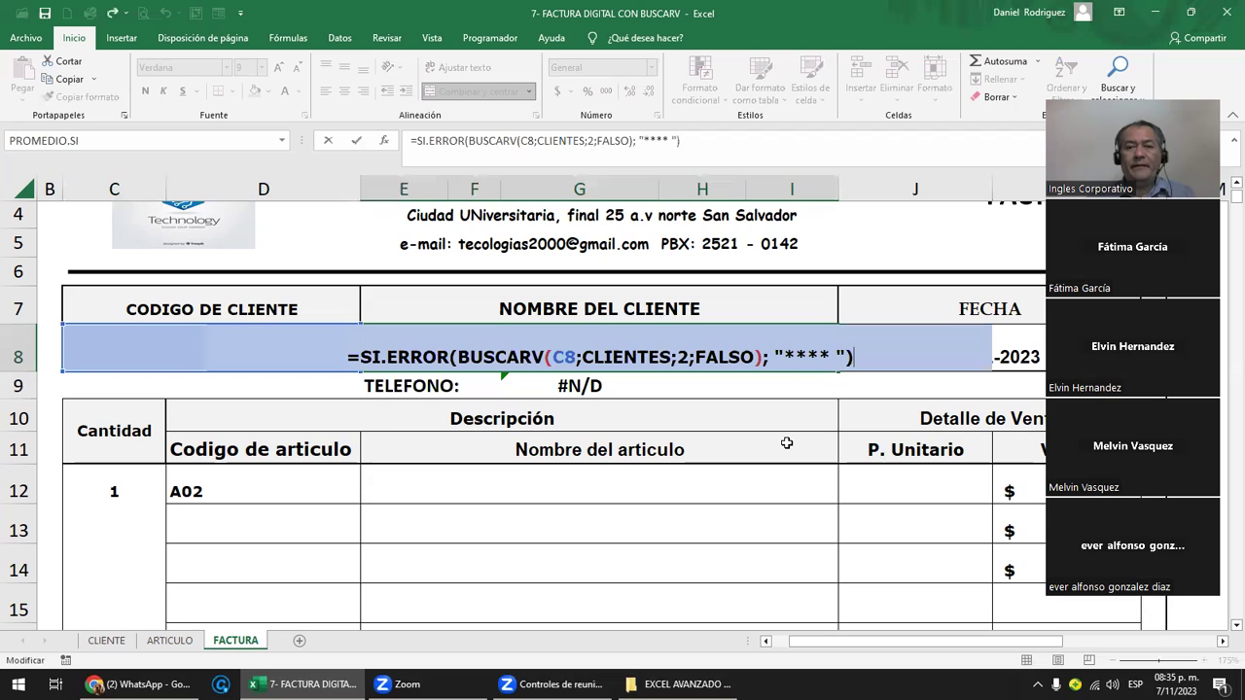
key(Left)
key(Left)
key(Left)
key(Left)
key(Left)
key(Left)
key(Left)
key(Left)
key(Right)
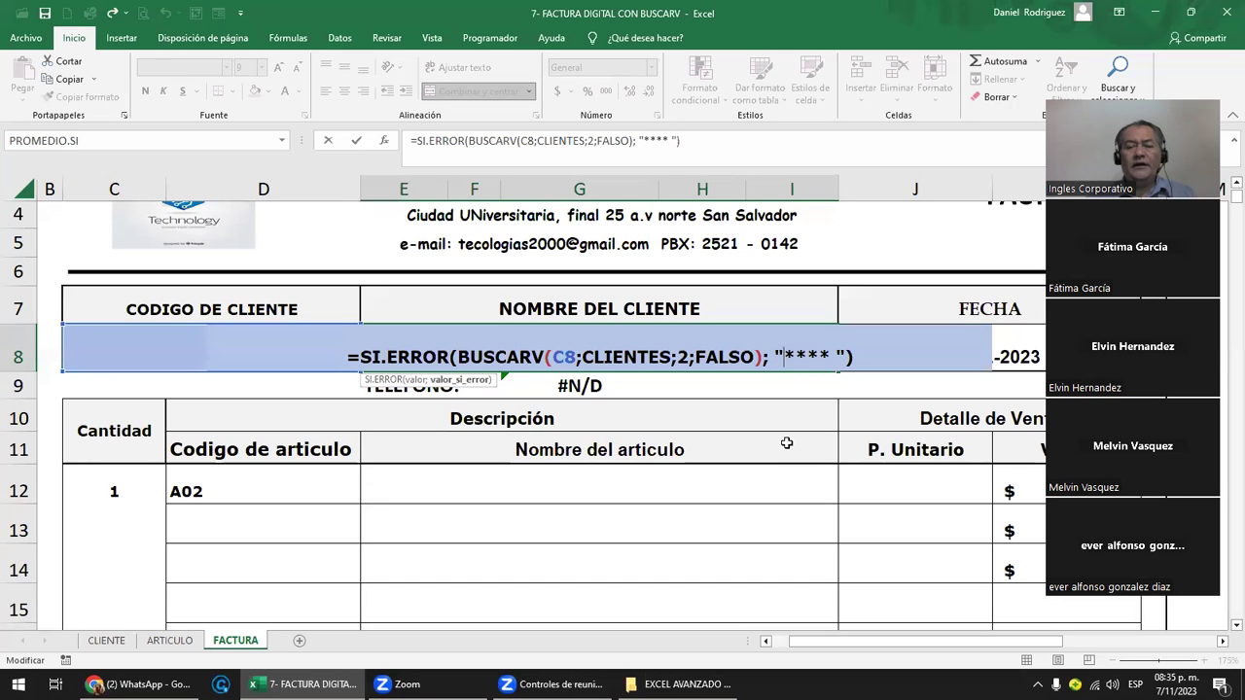
key(Delete)
key(Delete)
key(Delete)
key(Delete)
key(Delete)
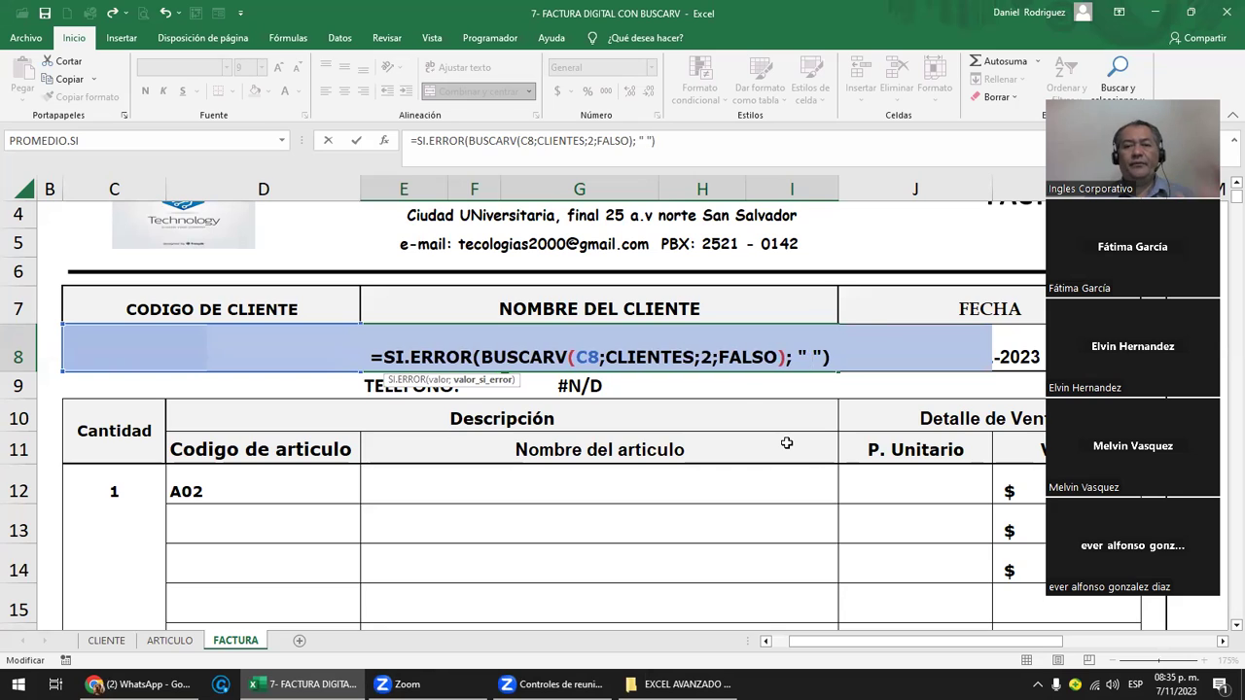
key(Return)
key(Left)
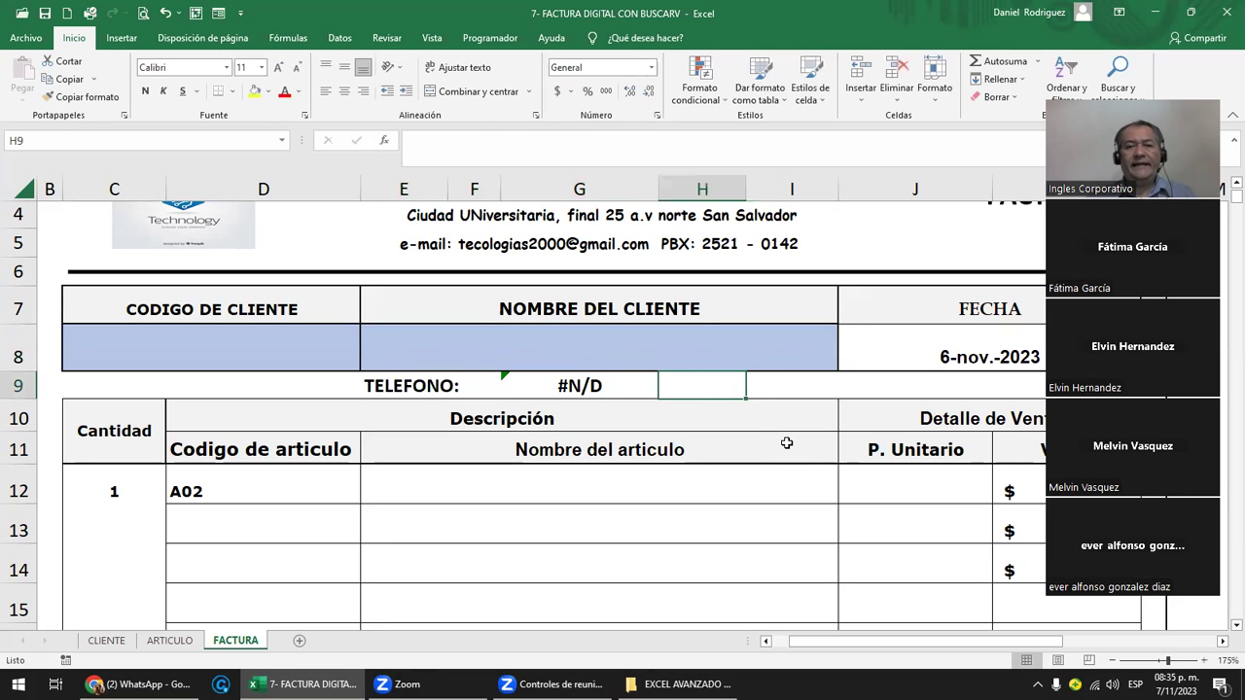
key(Left)
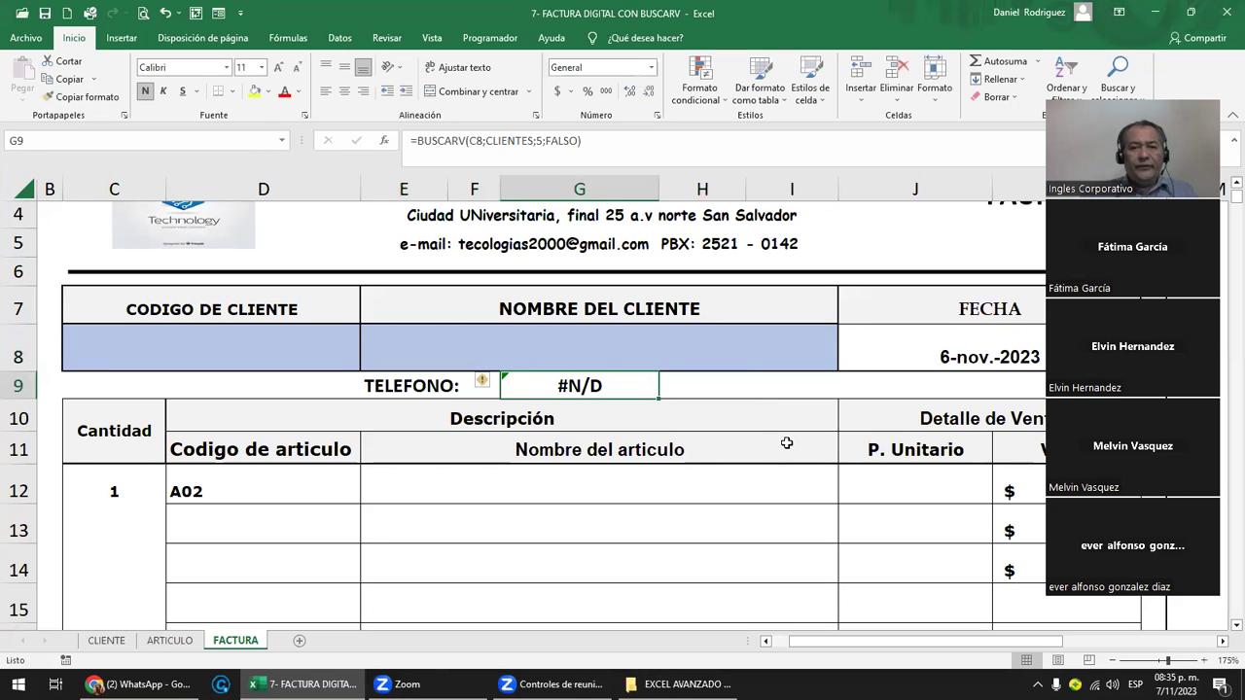
- Change G9 to =SI.ERROR(BUSCARV(C8;CLIENTES;5;FALSO); " ") and go back to E8
key(F2)
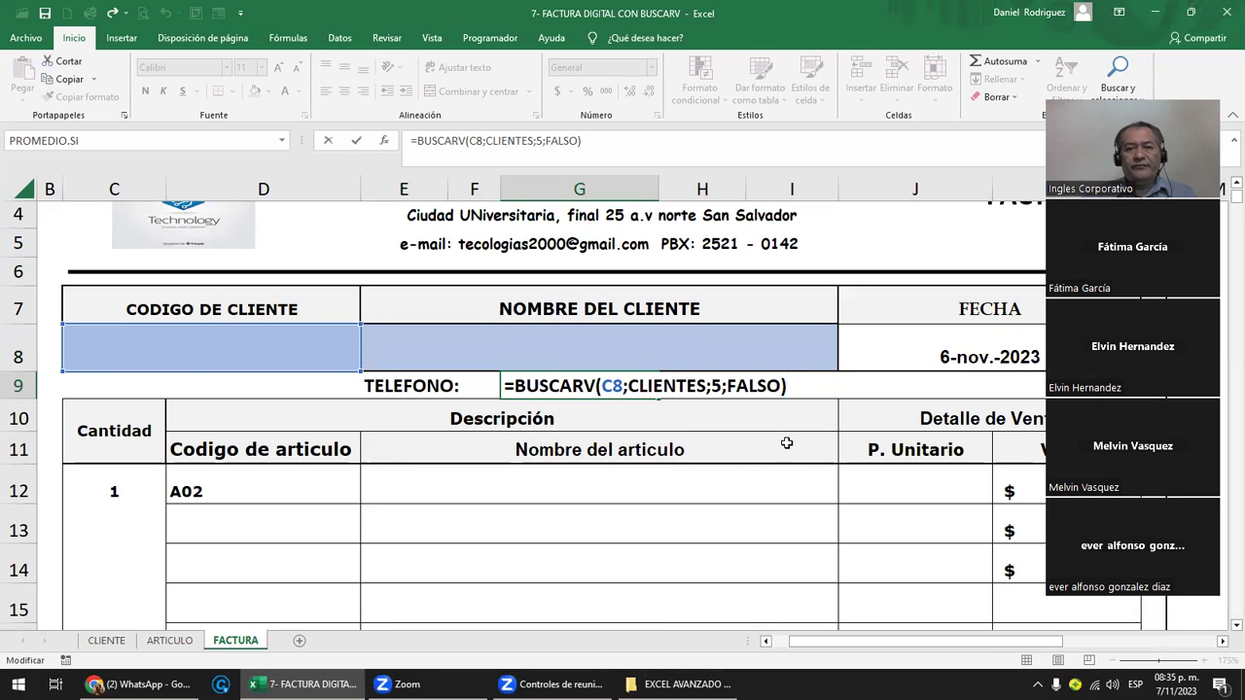
key(Left)
key(Left)
key(Left)
key(Left)
key(Left)
key(Left)
key(Left)
key(Left)
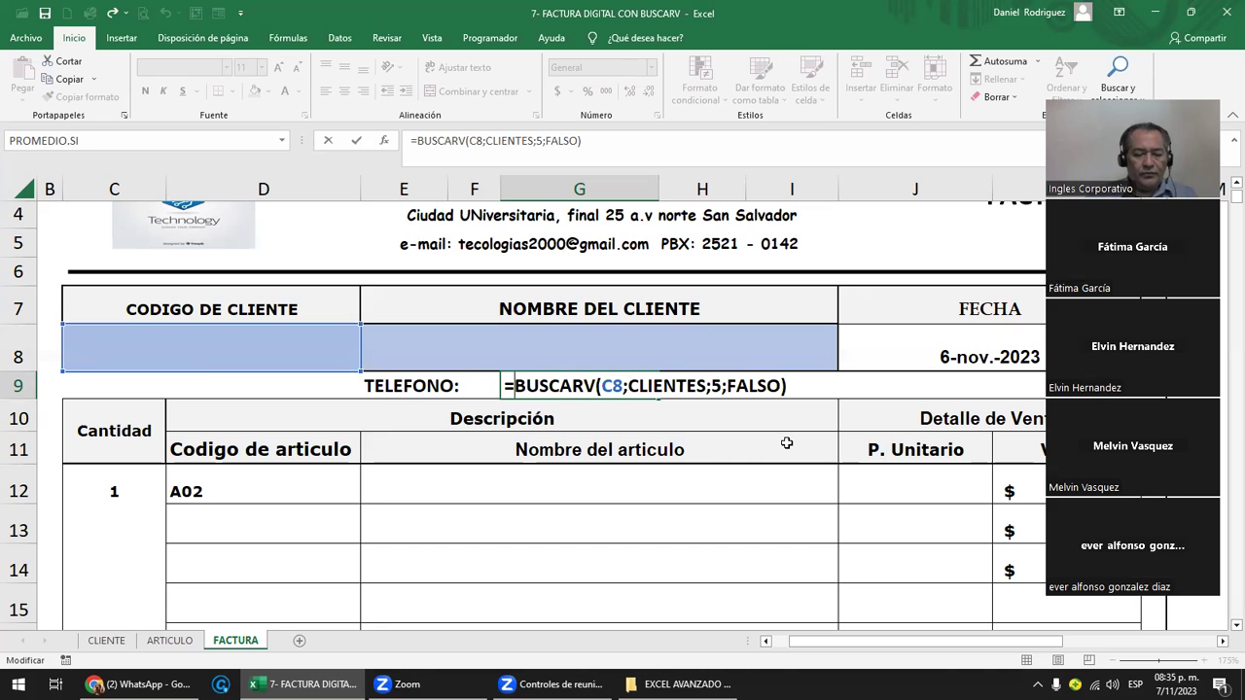
text(SI.ERROR)
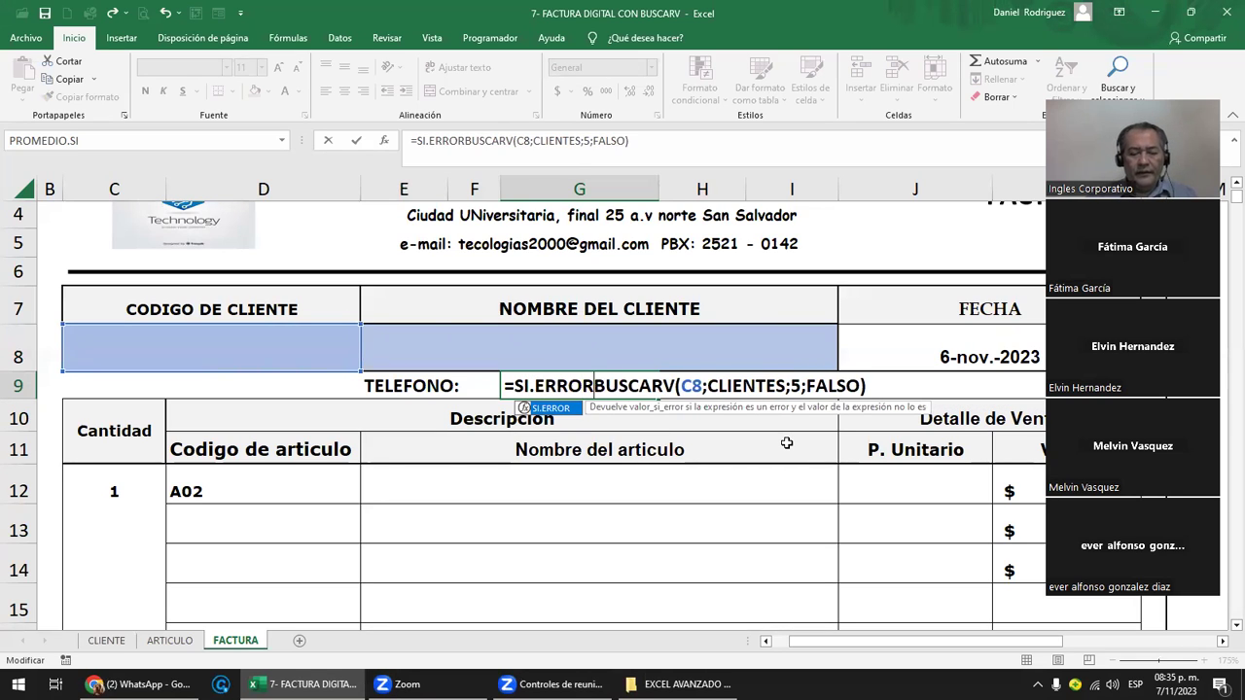
text(()
key(Right)
key(Right)
key(Right)
key(Right)
key(Right)
key(Right)
key(Right)
key(Right)
key(Right)
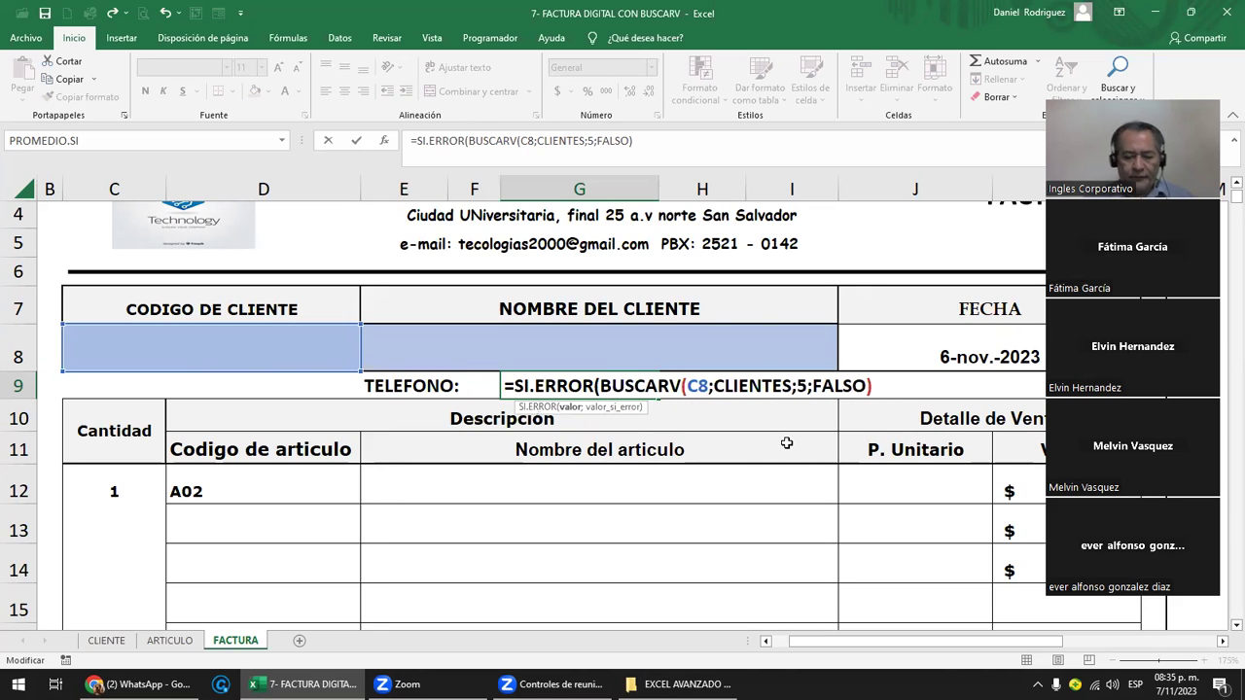
text(; " ")
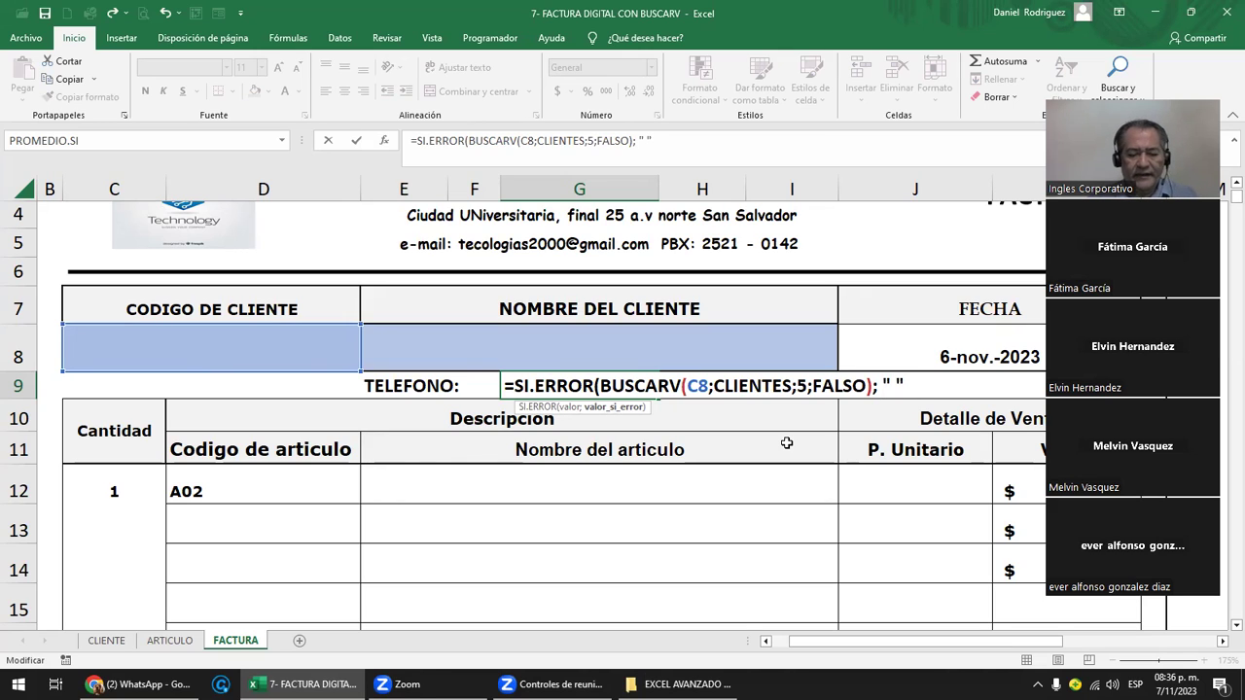
text())
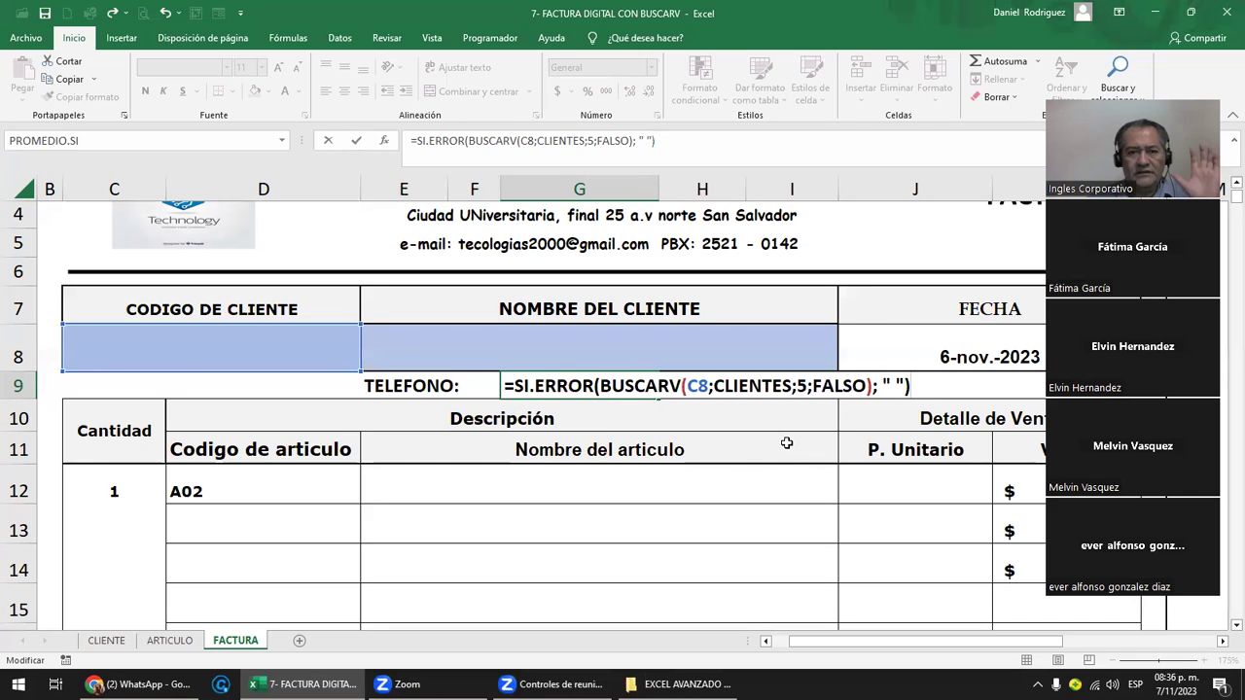
key(Return)
key(Up)
key(Left)
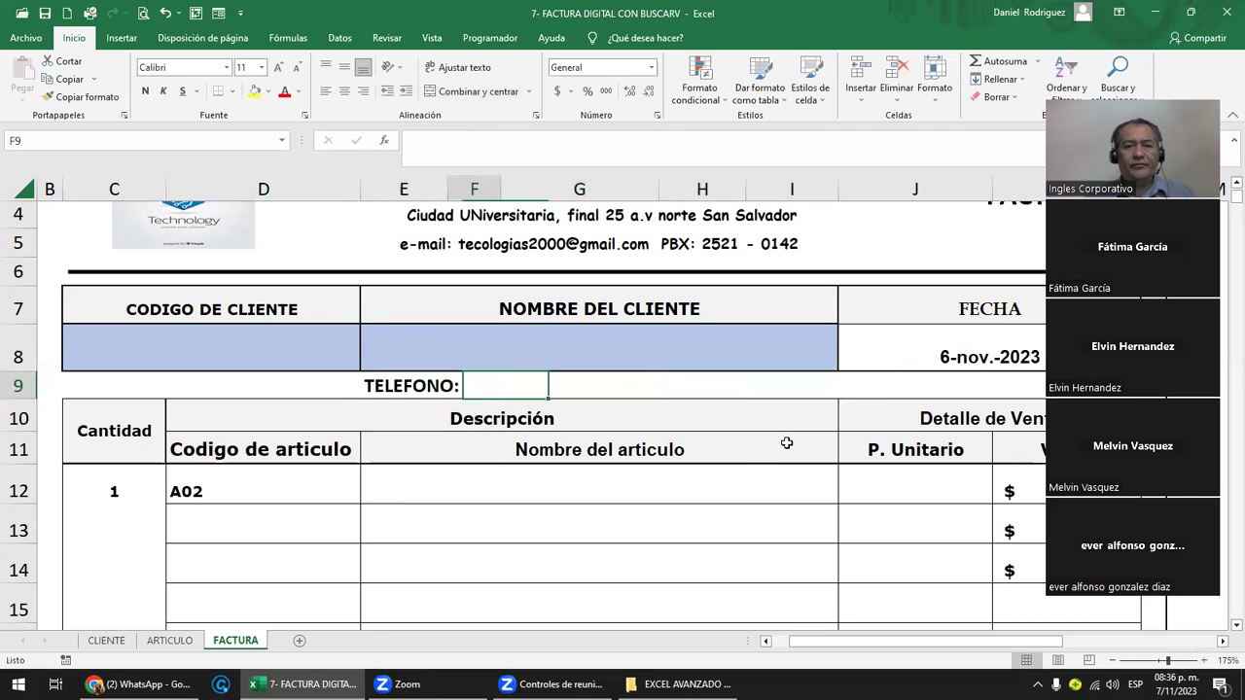
key(Left)
key(Up)
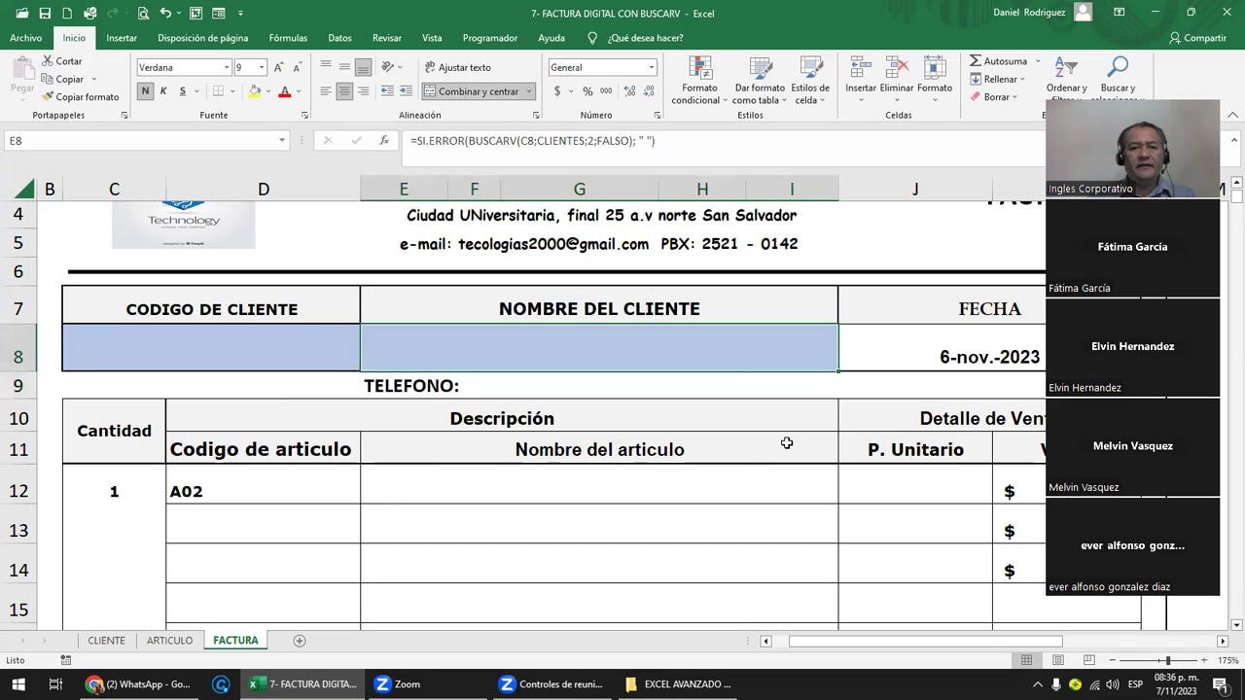
key(Left)
text(C002)
key(Return)
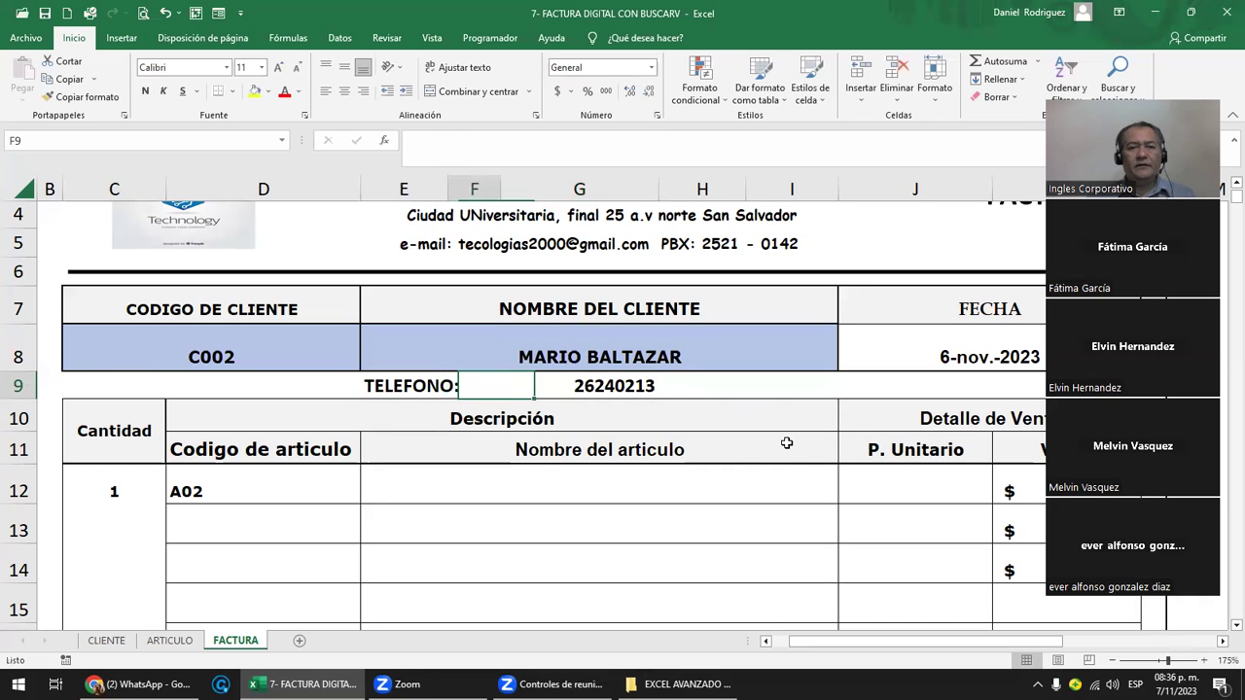
key(Up)
key(Delete)
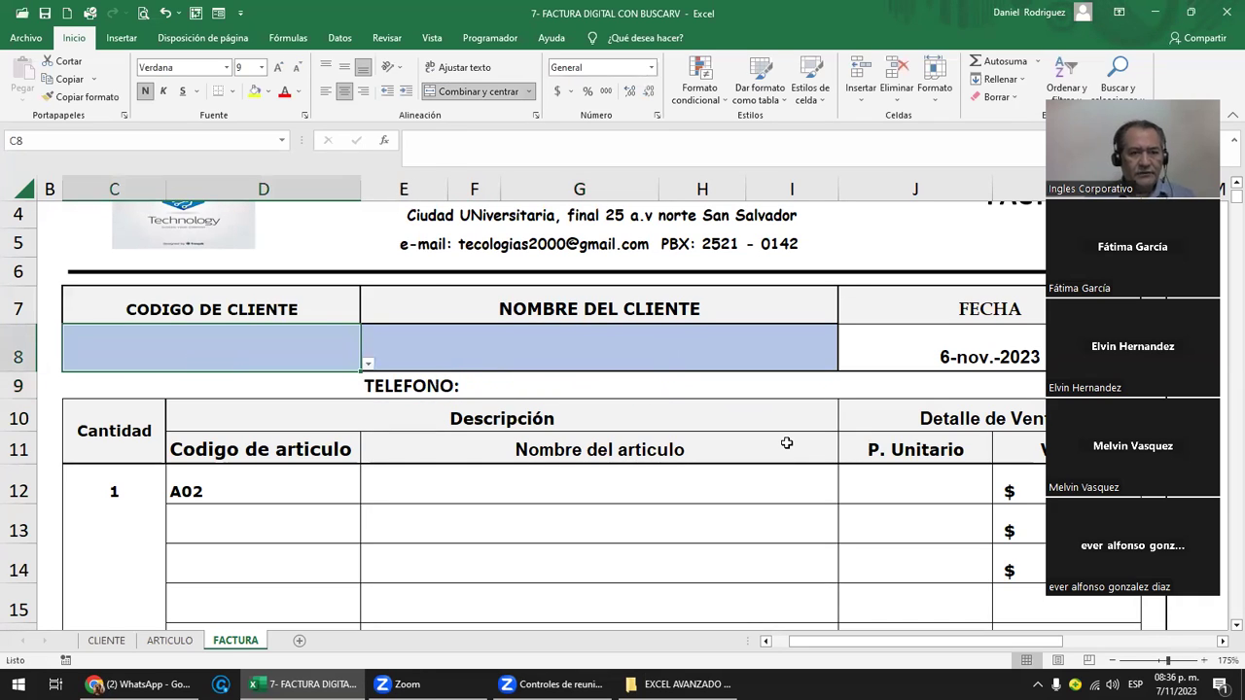
key(ctrl+z)
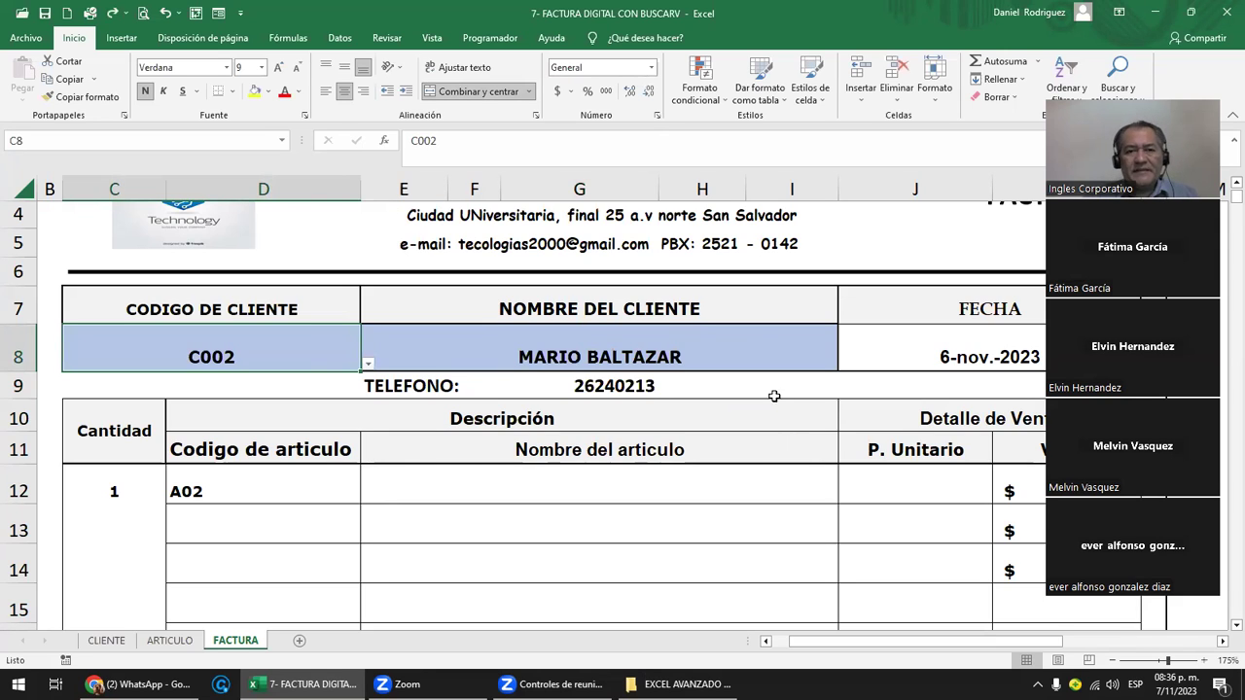
click(591, 333)
double_click(591, 333)
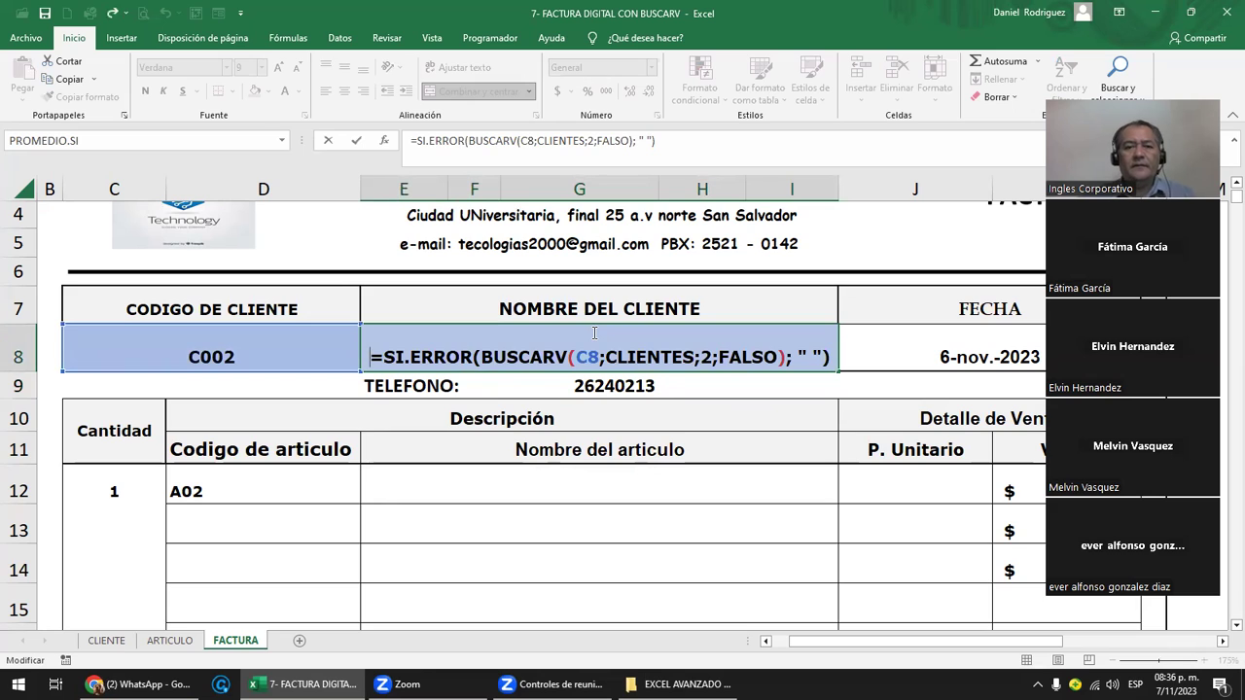
key(Escape)
click(324, 496)
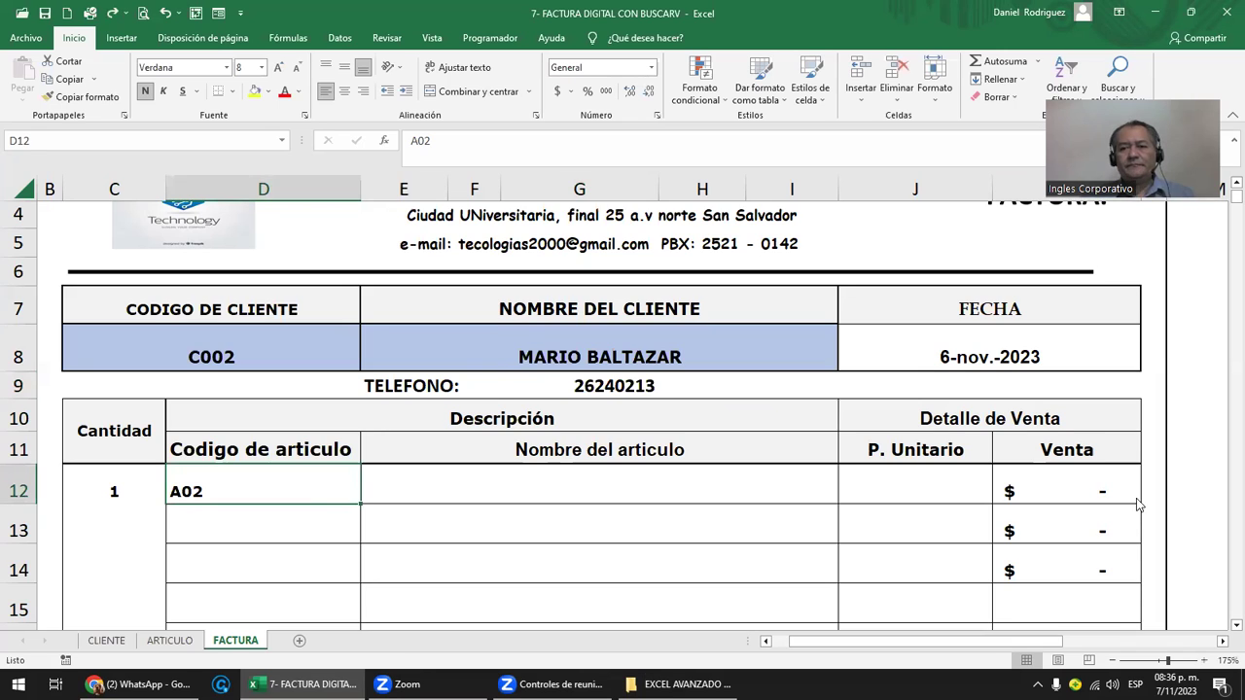
- Try selecting the article code cells D12 through D16
click(135, 499)
scroll(224, 506, down, 1)
scroll(229, 505, down, 2)
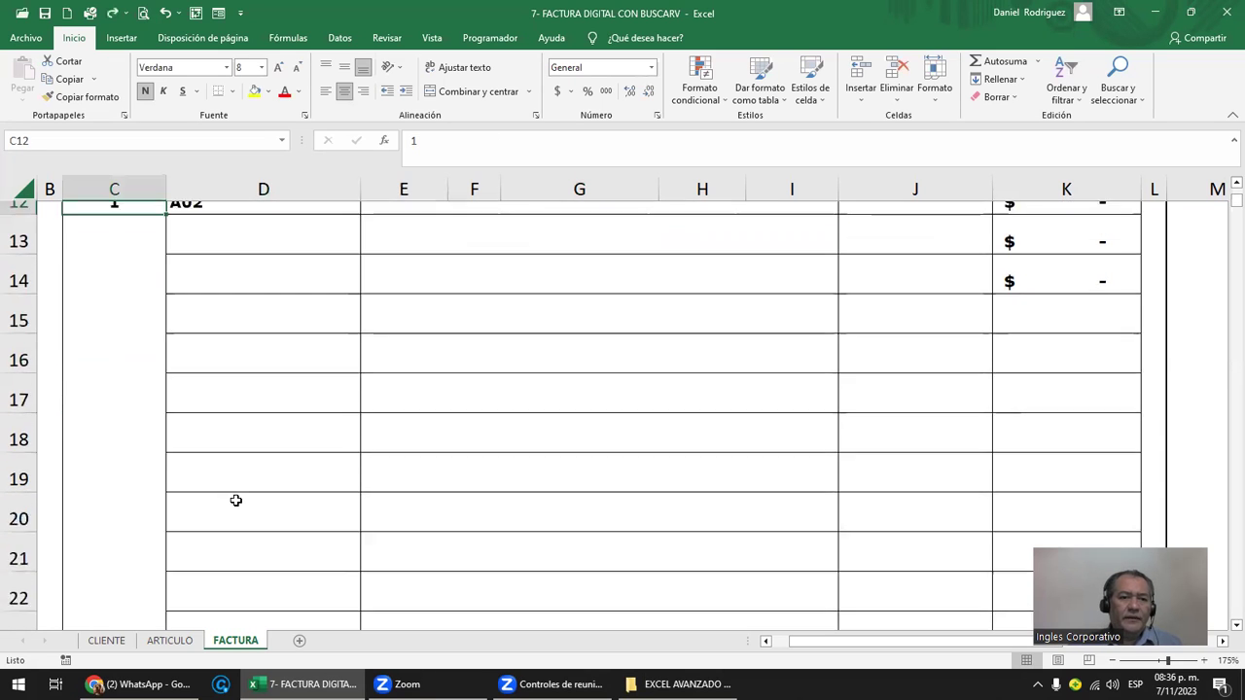
scroll(226, 332, up, 2)
drag(200, 413, 200, 428)
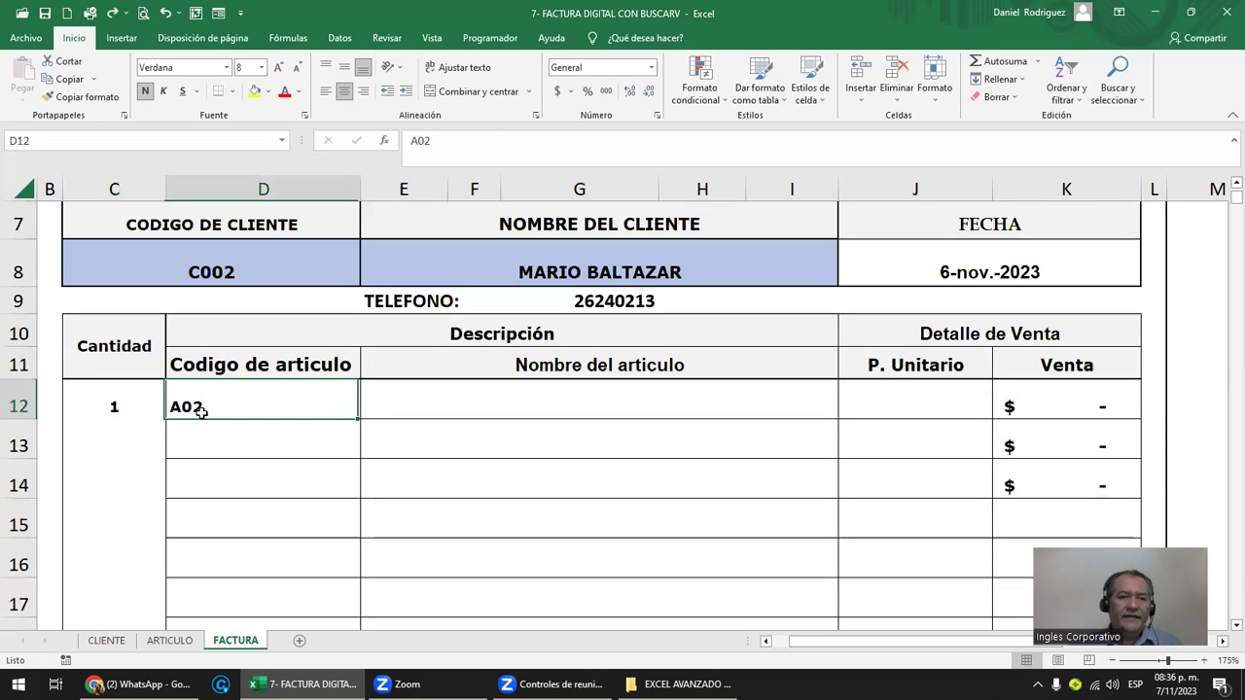
key(shift+Down)
key(shift+Down)
key(shift+Down)
key(shift+Down)
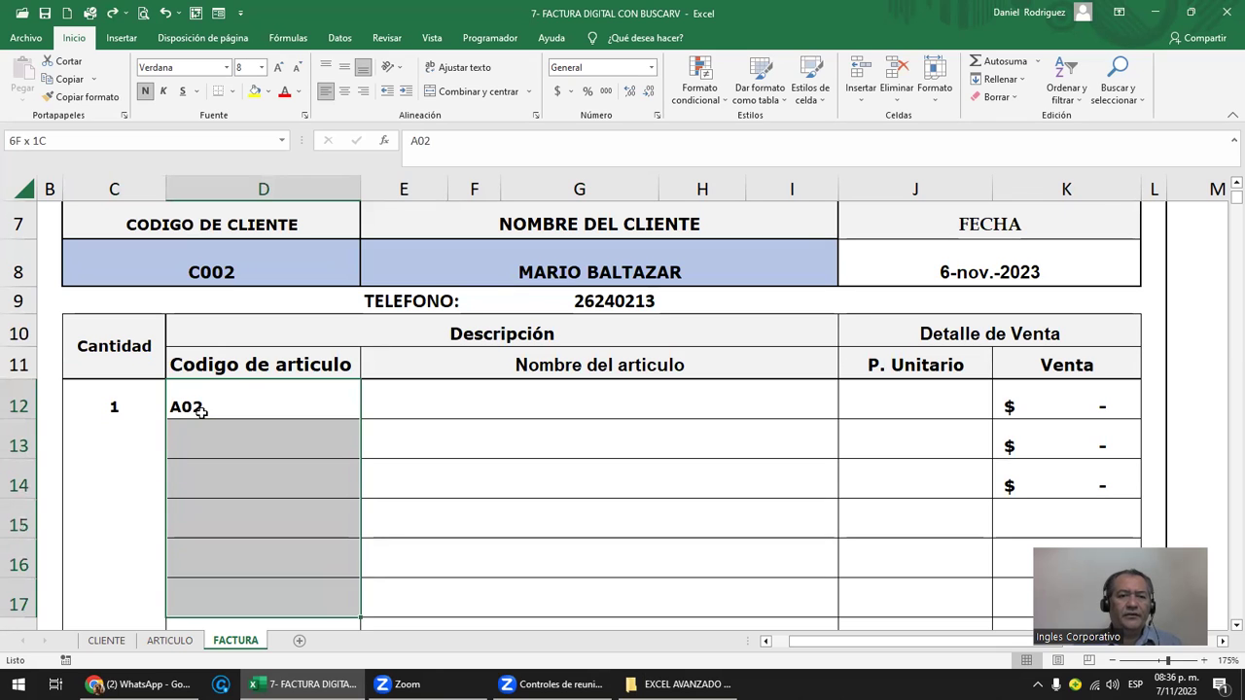
key(shift+Up)
key(shift+Up)
key(shift+Up)
key(shift+Up)
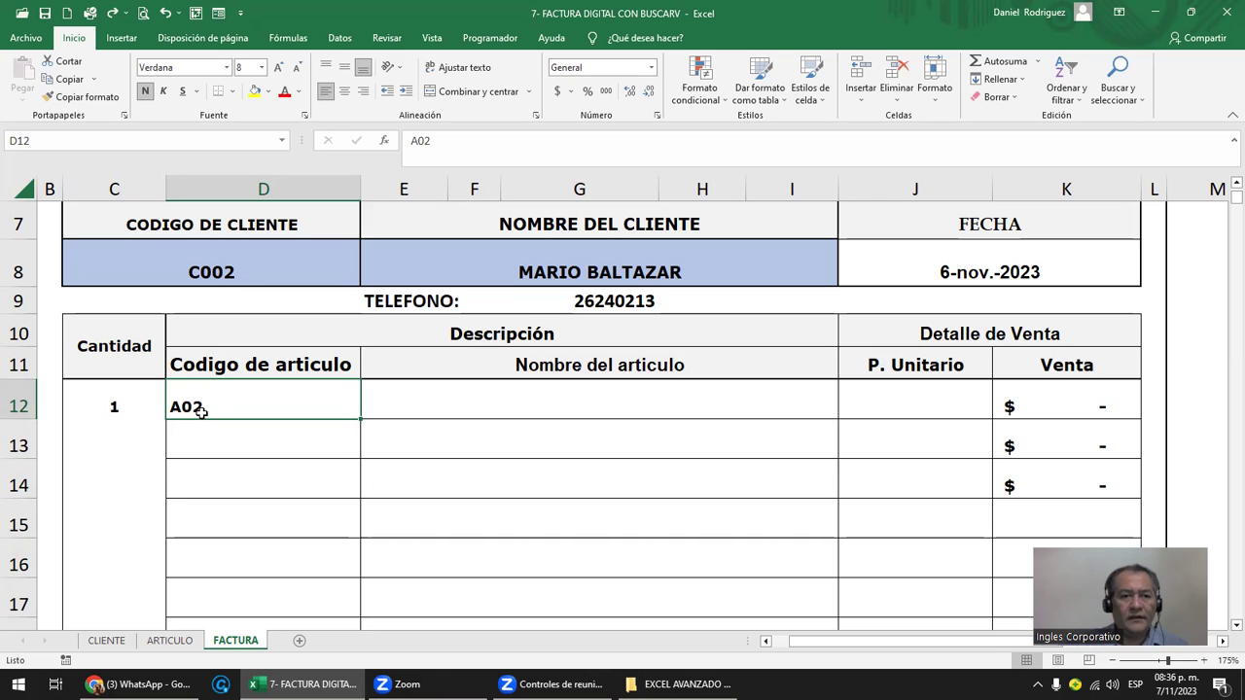
drag(240, 394, 256, 547)
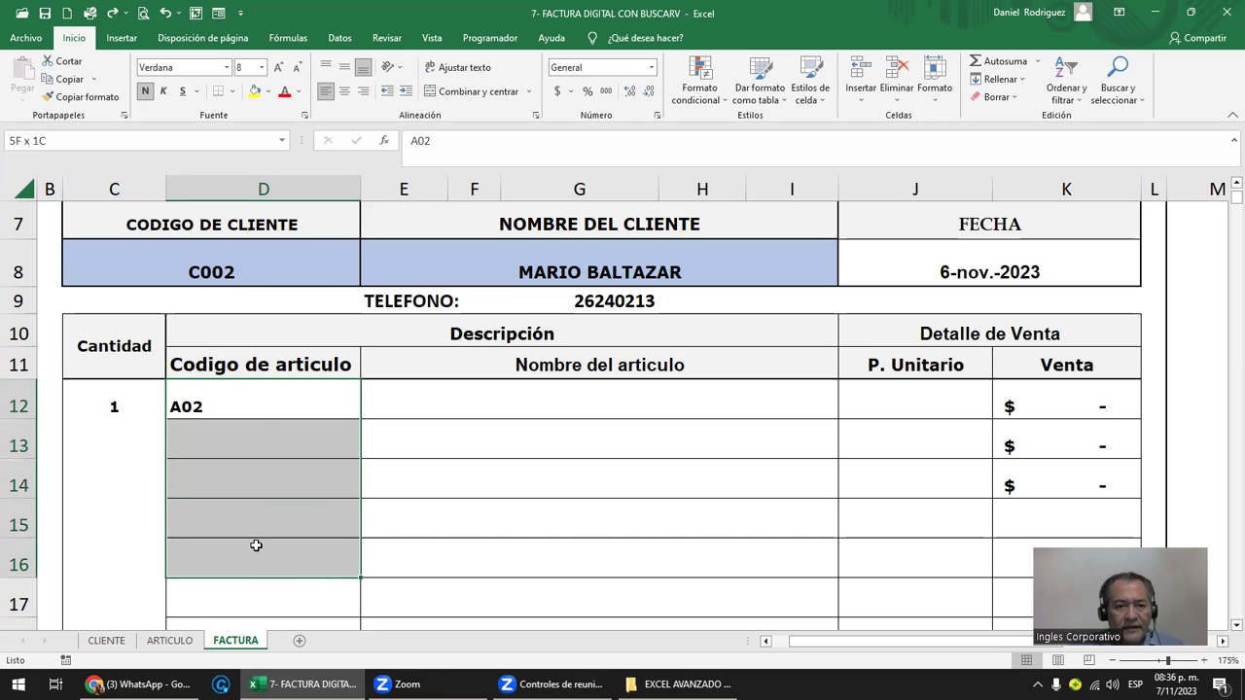
- Check the client code list in C8's dropdown without changing it
click(262, 410)
click(313, 260)
click(368, 279)
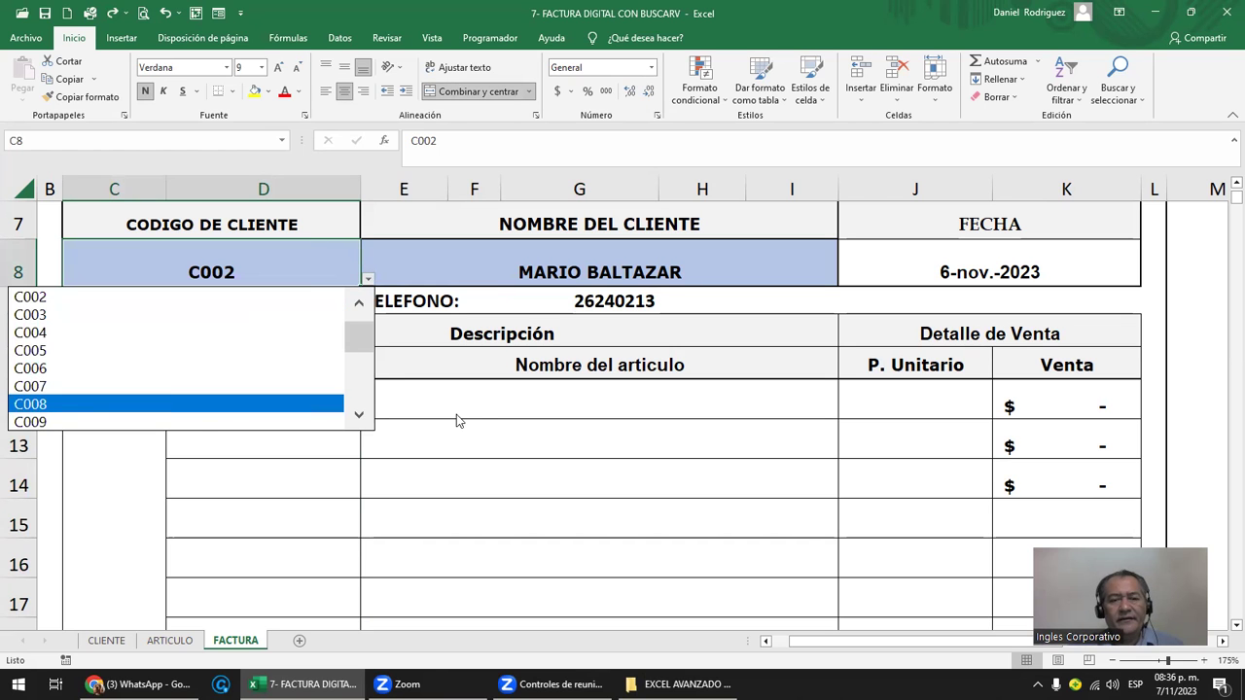
key(Escape)
- Select the full article code block D12:D23 in the Codigo de articulo column
click(298, 405)
ctrl+scroll(298, 406, down, 2)
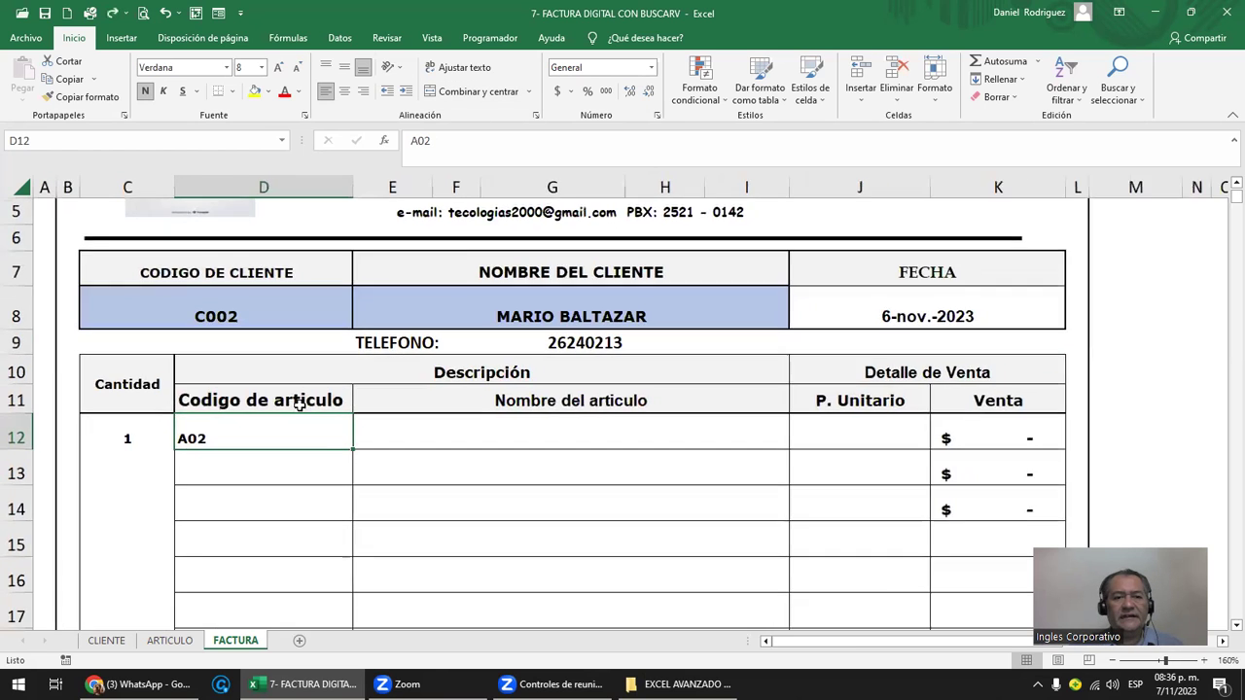
ctrl+scroll(298, 405, down, 1)
ctrl+scroll(299, 406, down, 1)
ctrl+scroll(299, 405, down, 1)
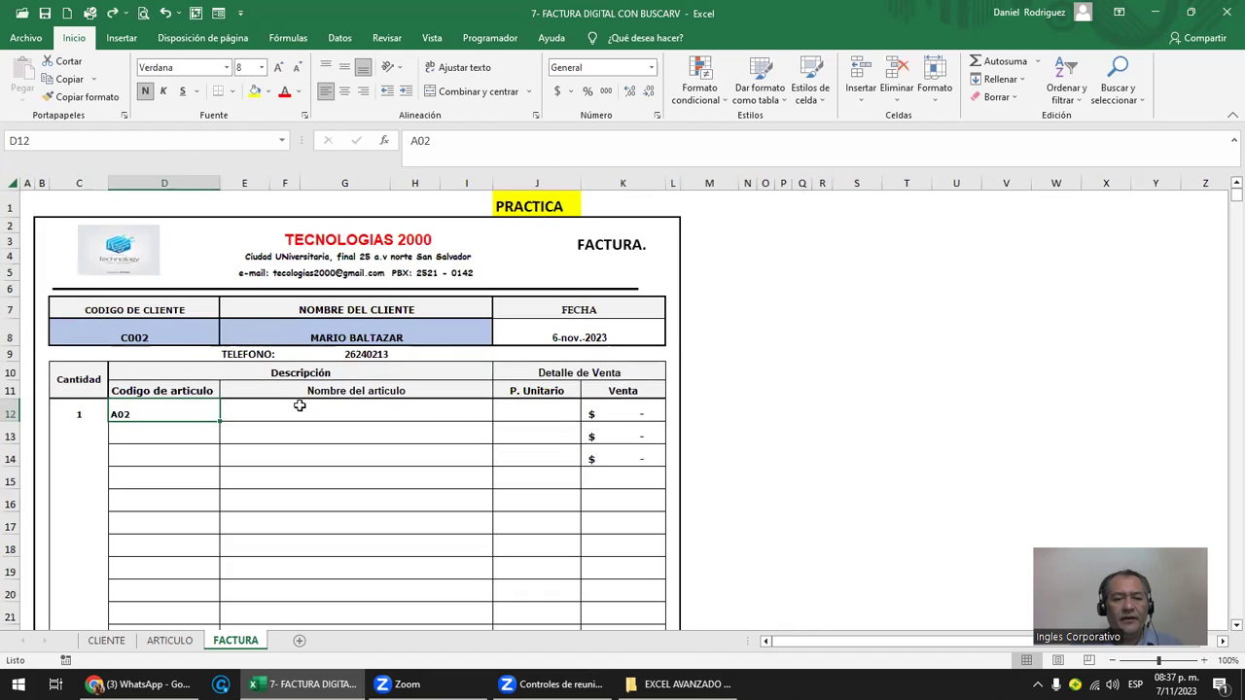
scroll(299, 406, down, 1)
scroll(298, 406, down, 1)
drag(164, 304, 170, 551)
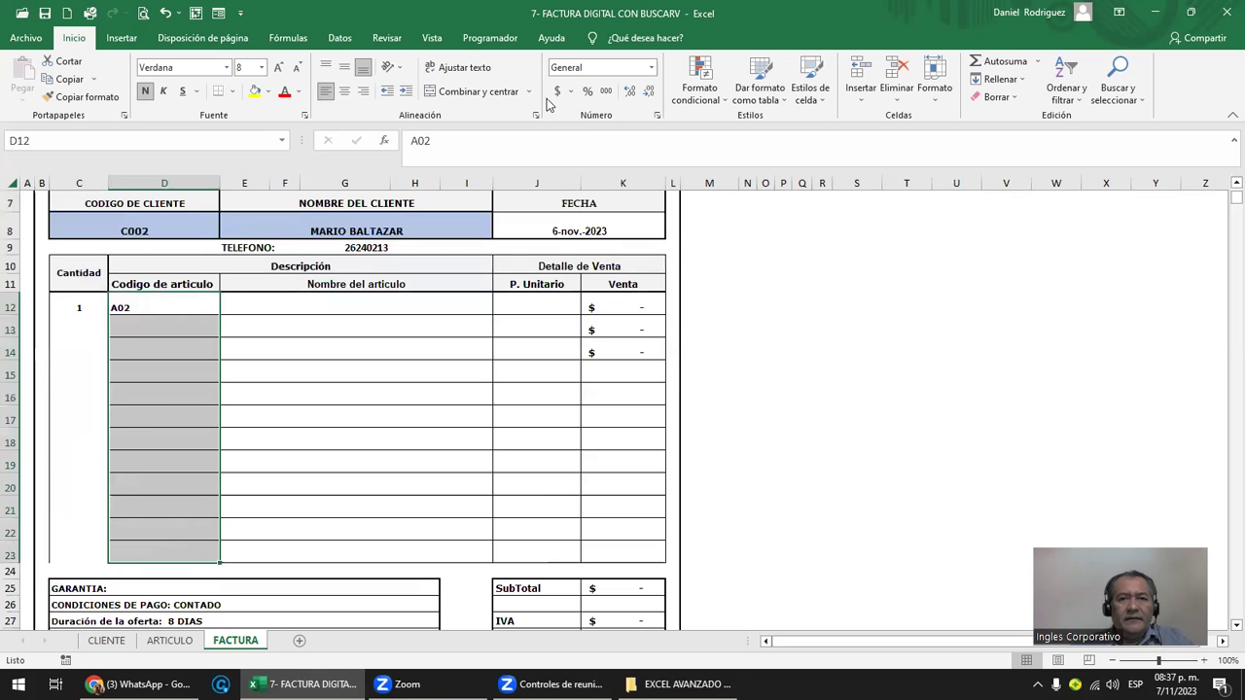
- Give D12:D23 a Lista validation sourced from ARTICULO!A2:A10 article codes
click(340, 38)
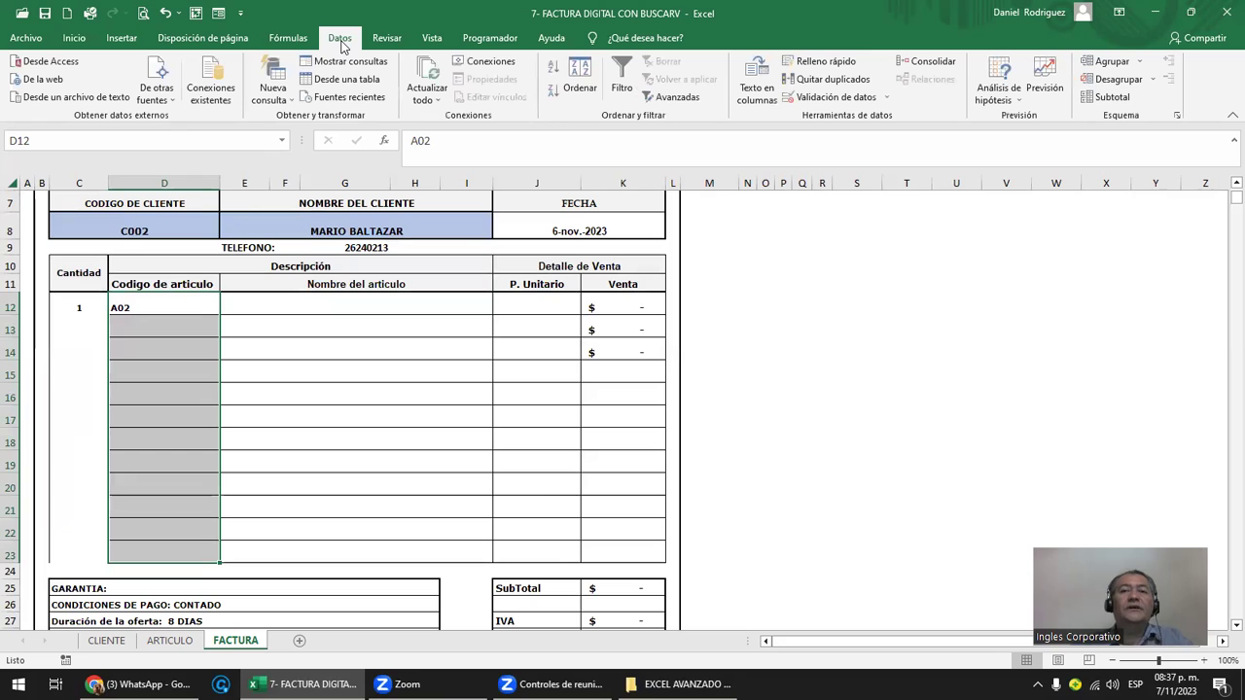
click(829, 97)
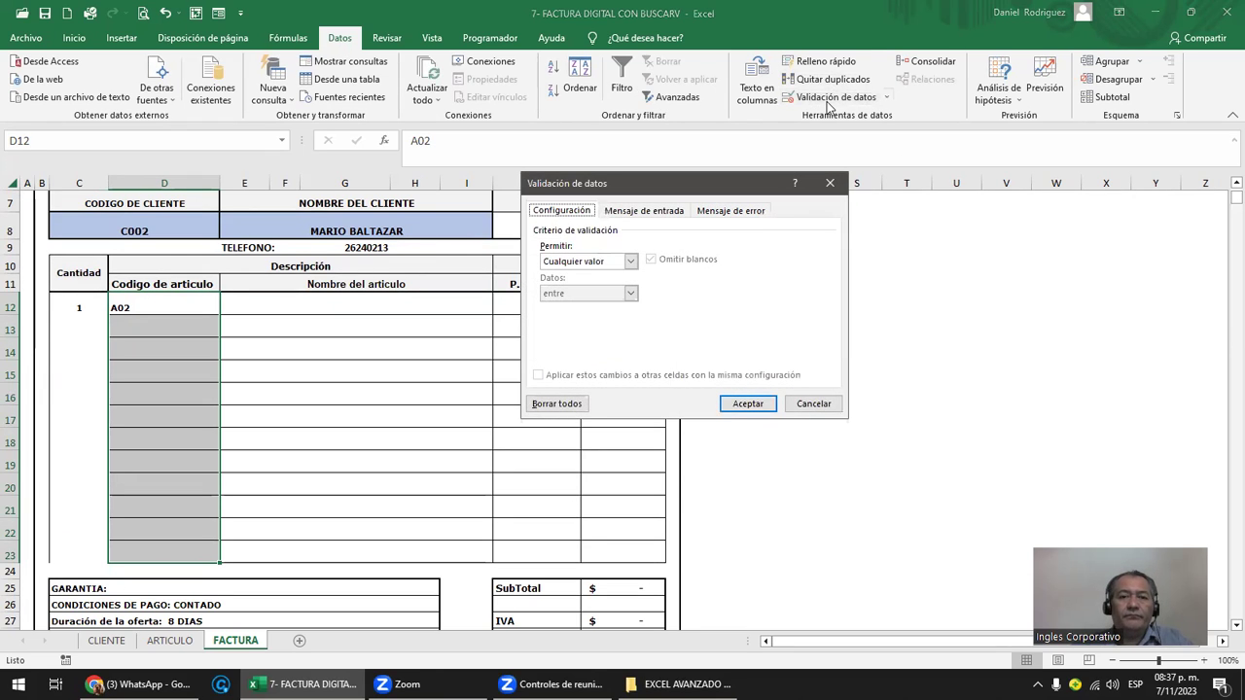
click(602, 263)
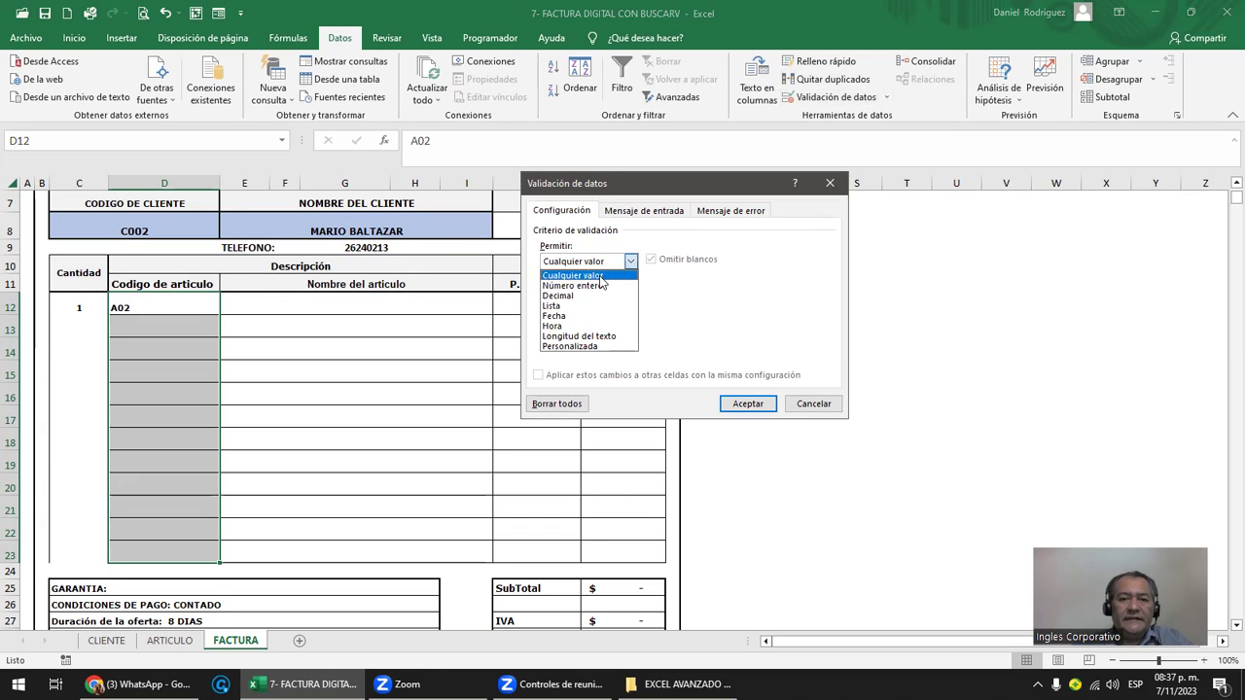
click(562, 308)
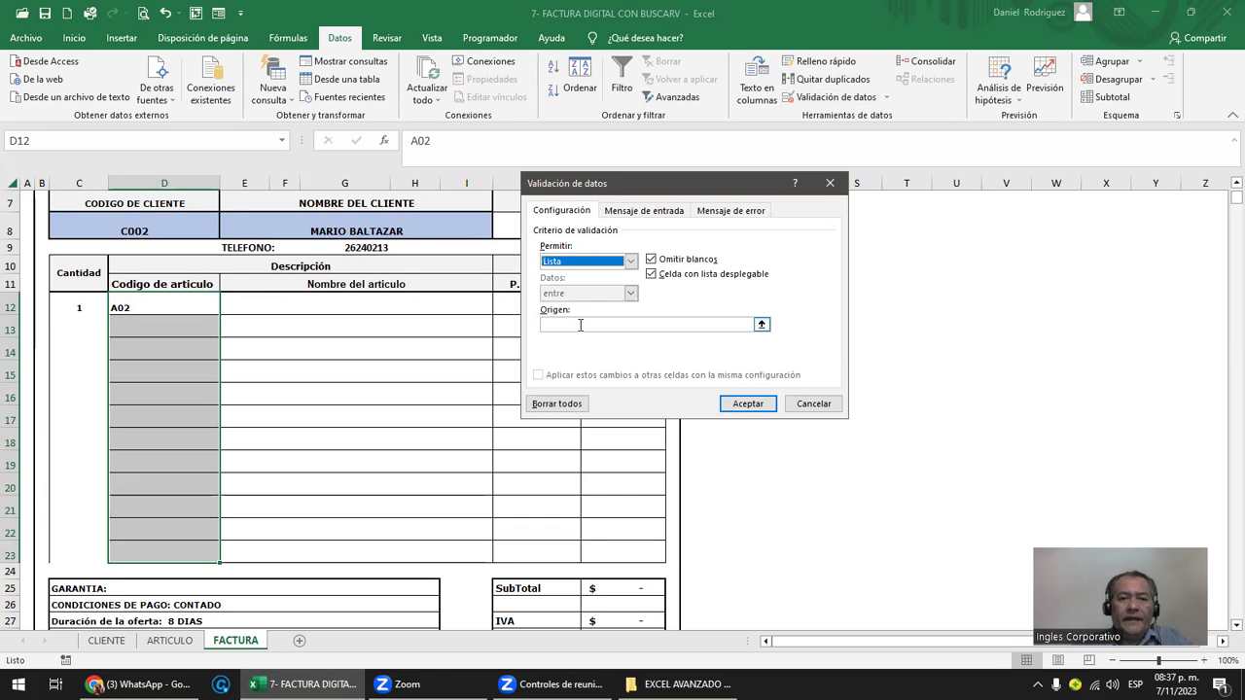
click(575, 323)
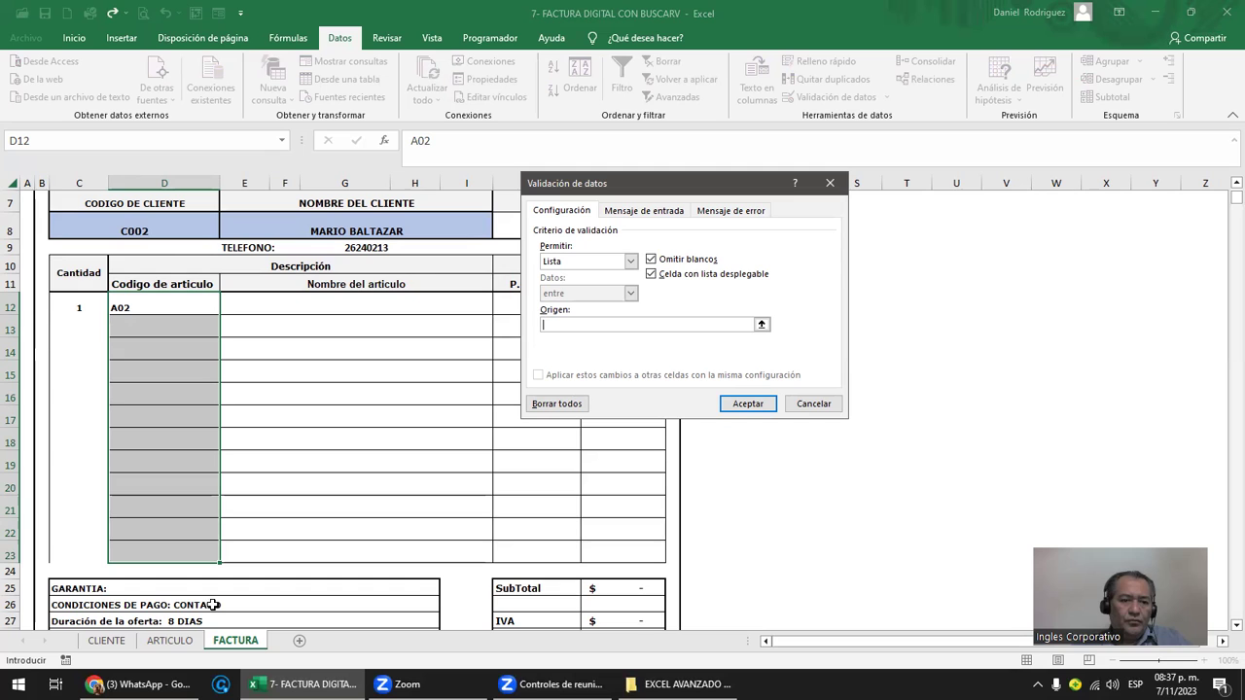
click(177, 642)
drag(166, 248, 166, 505)
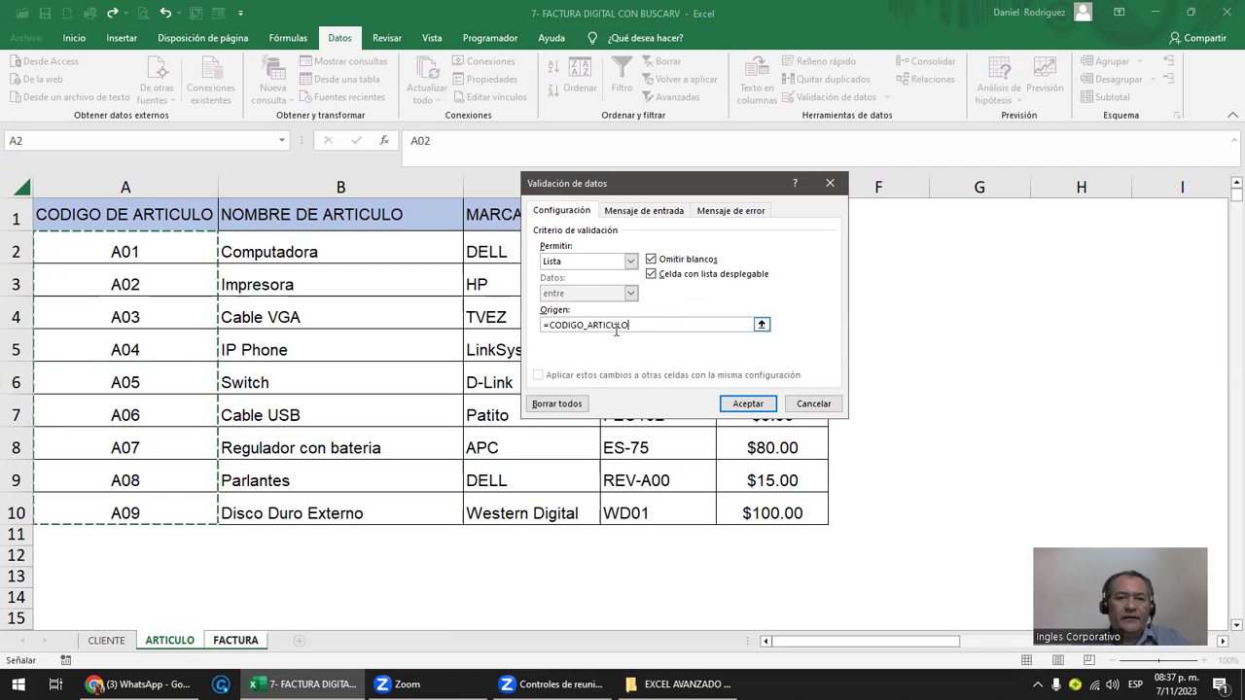
click(761, 403)
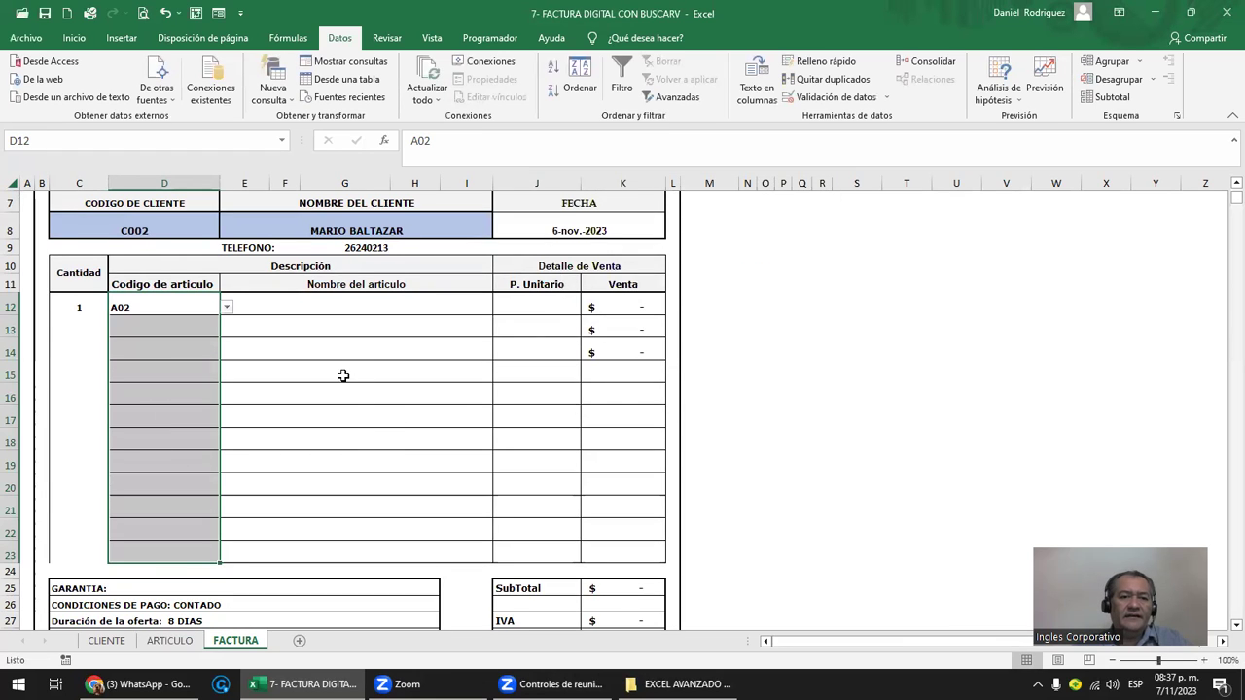
- Check the article code cells D12–D23, confirming D12 and D13 offer the code list
click(341, 372)
click(171, 304)
click(161, 340)
click(172, 417)
click(194, 474)
click(194, 544)
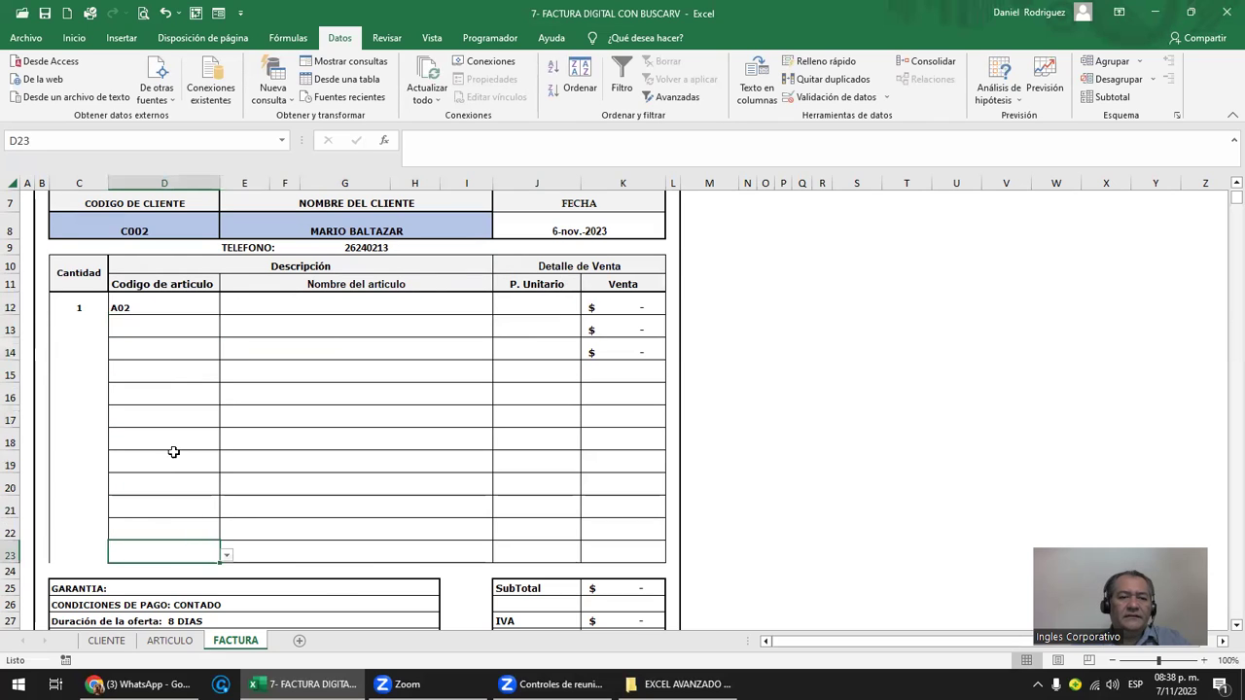
click(178, 308)
drag(178, 387, 193, 550)
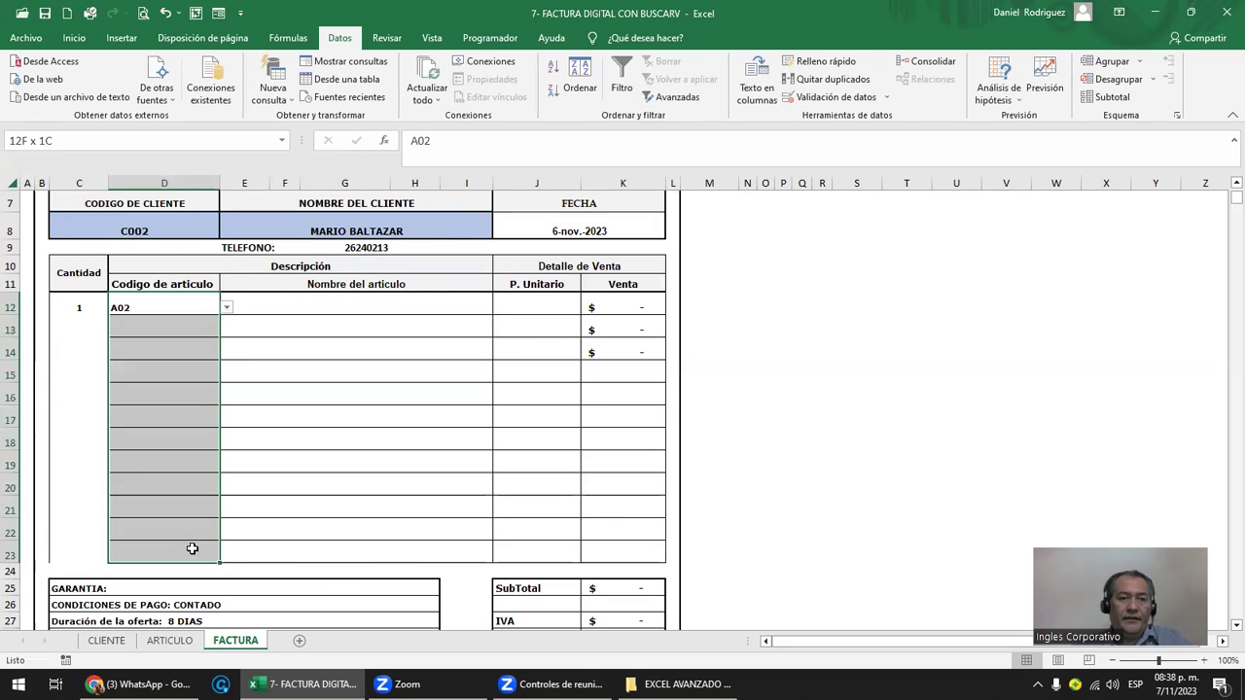
click(154, 309)
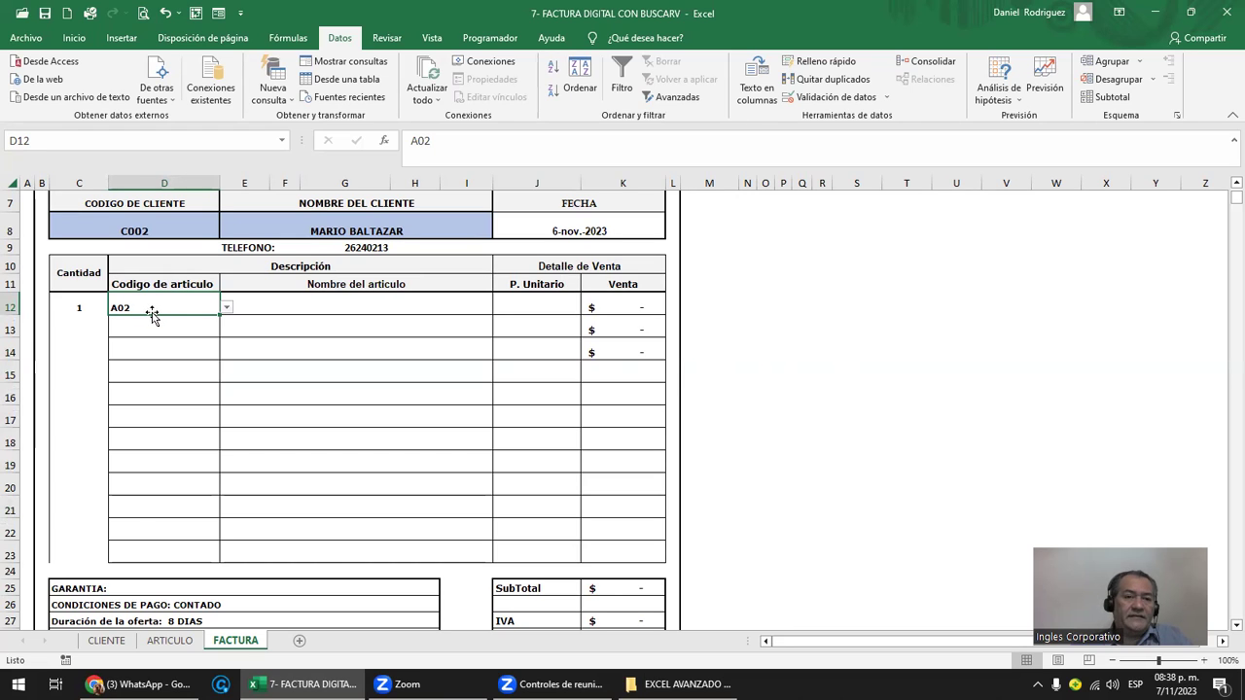
click(178, 331)
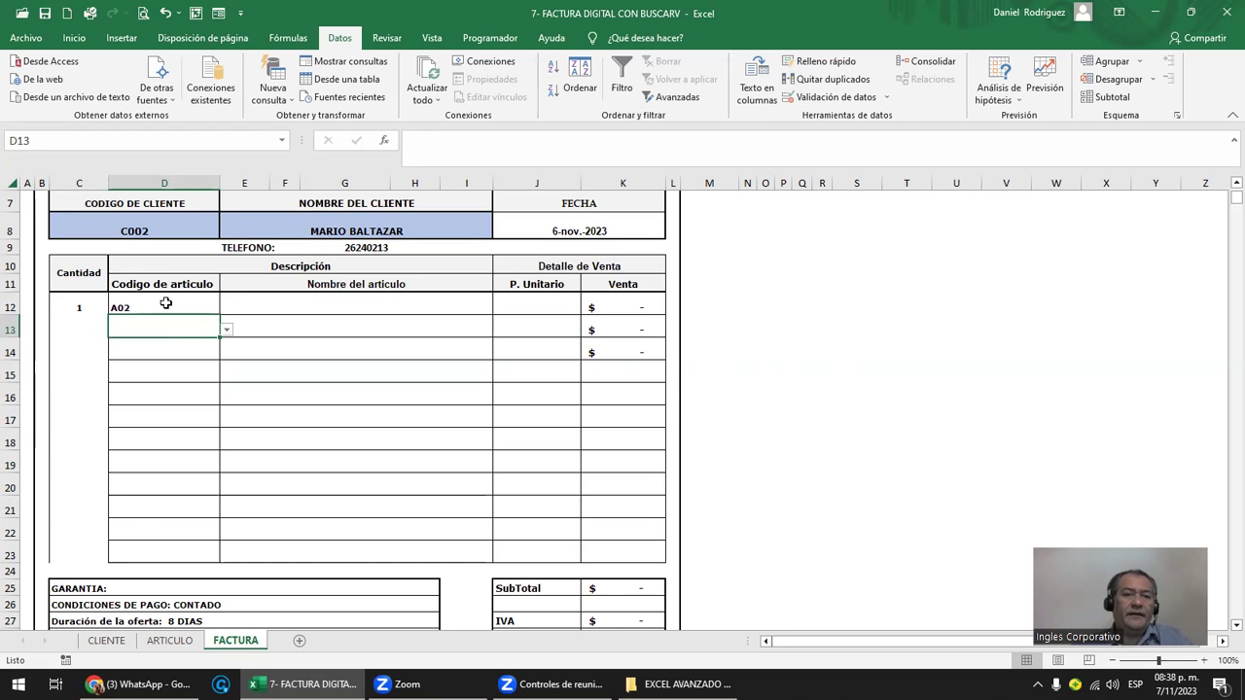
click(180, 303)
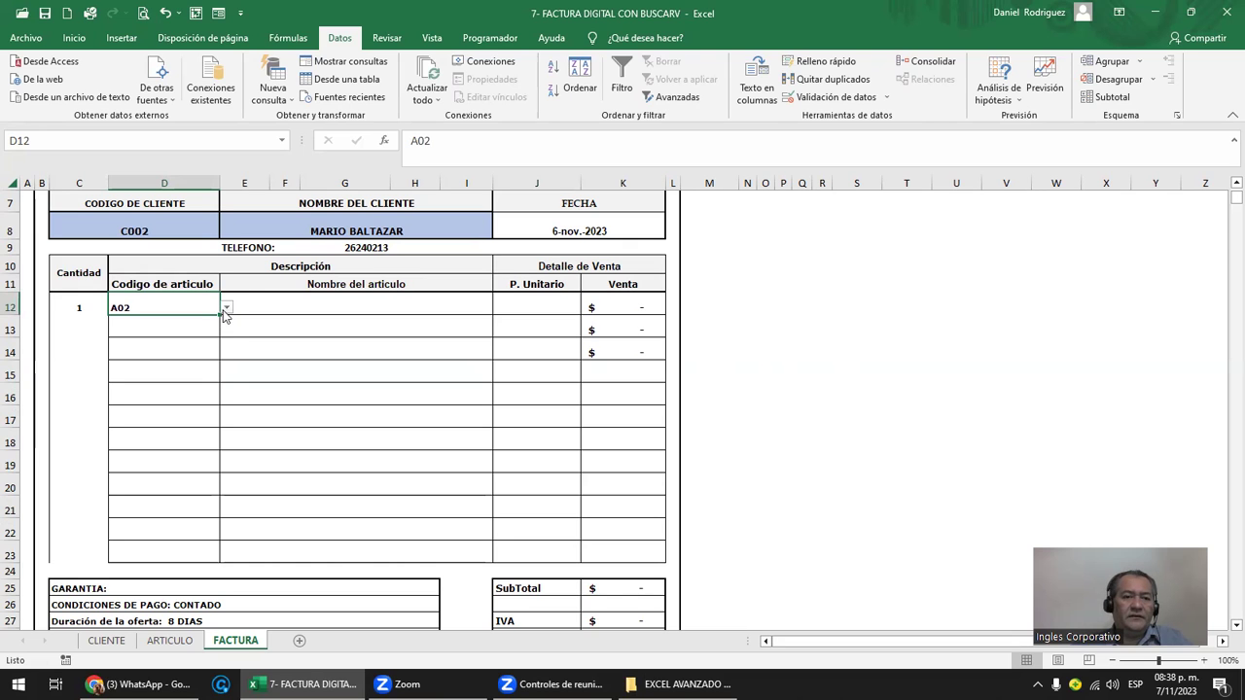
click(225, 308)
click(306, 357)
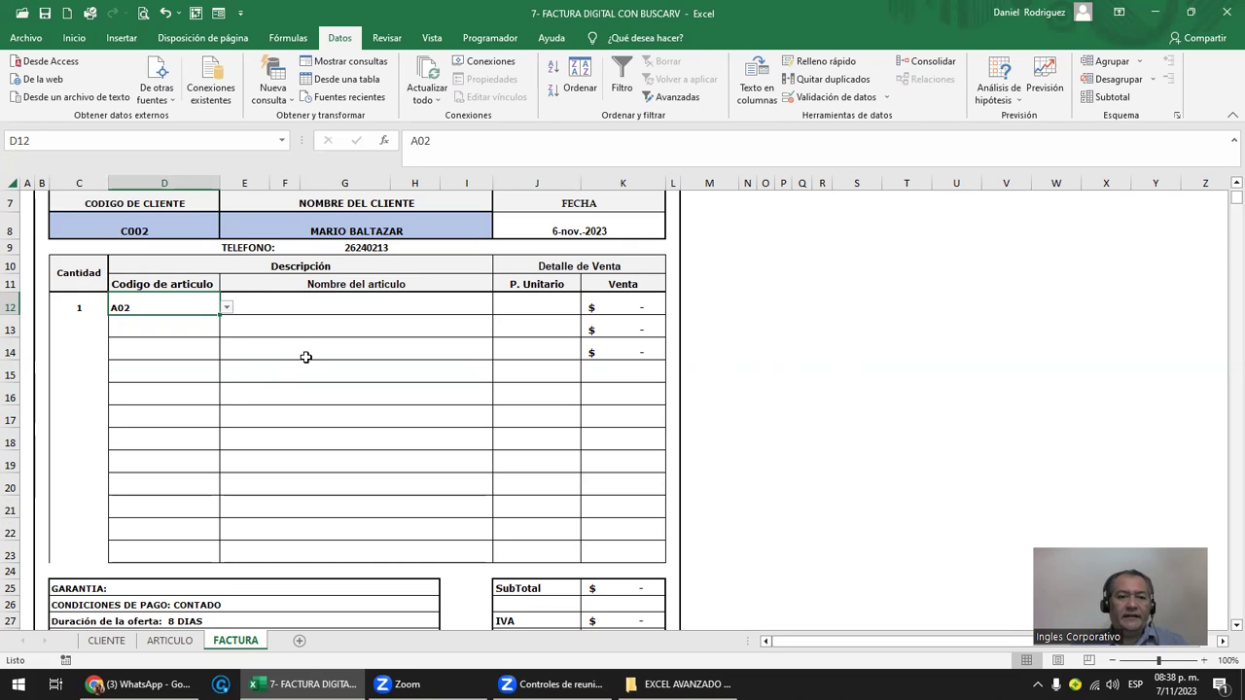
- Bring the invoice table back into view and review D12's code list, keeping A02
ctrl+scroll(305, 357, up, 1)
ctrl+scroll(305, 357, up, 2)
key(Left)
key(Left)
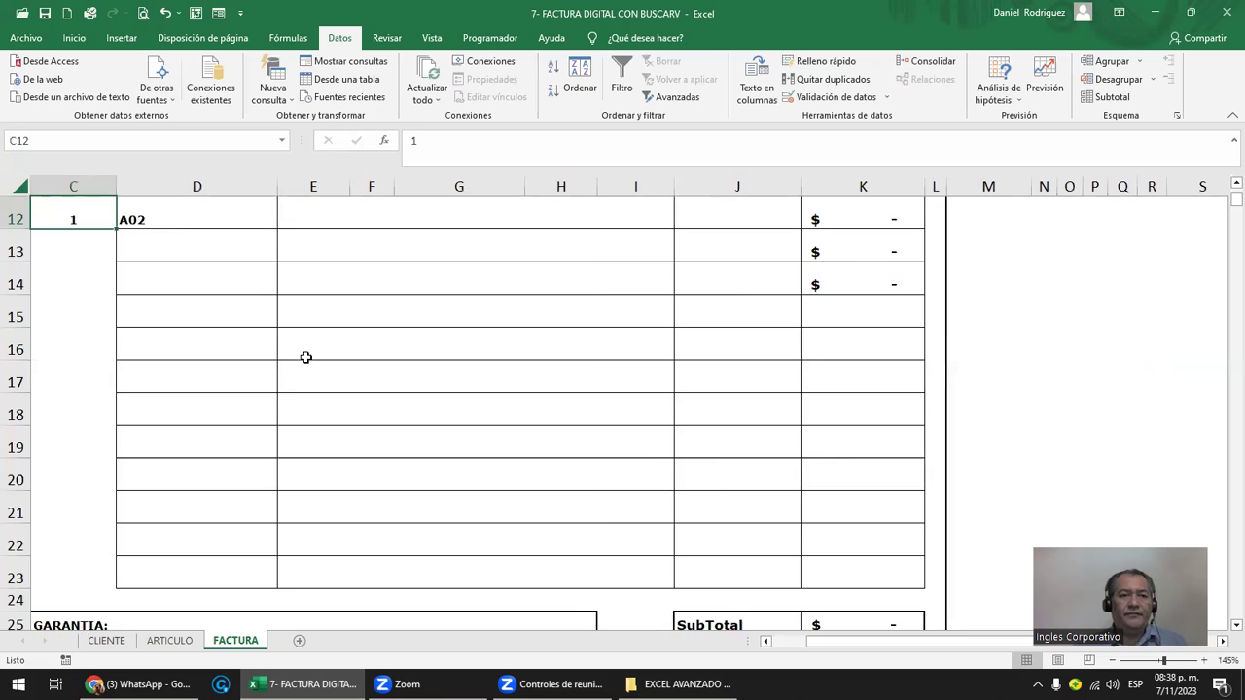
key(Left)
key(Up)
scroll(281, 363, up, 2)
click(272, 414)
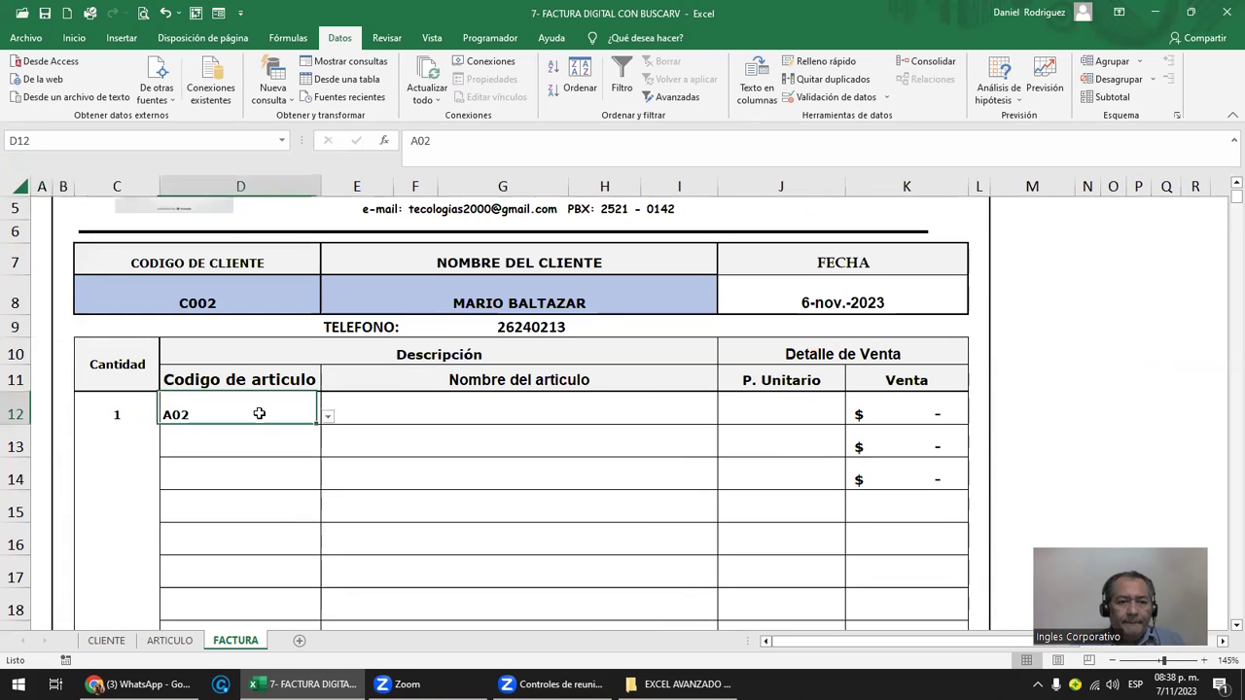
click(328, 415)
scroll(355, 486, up, 1)
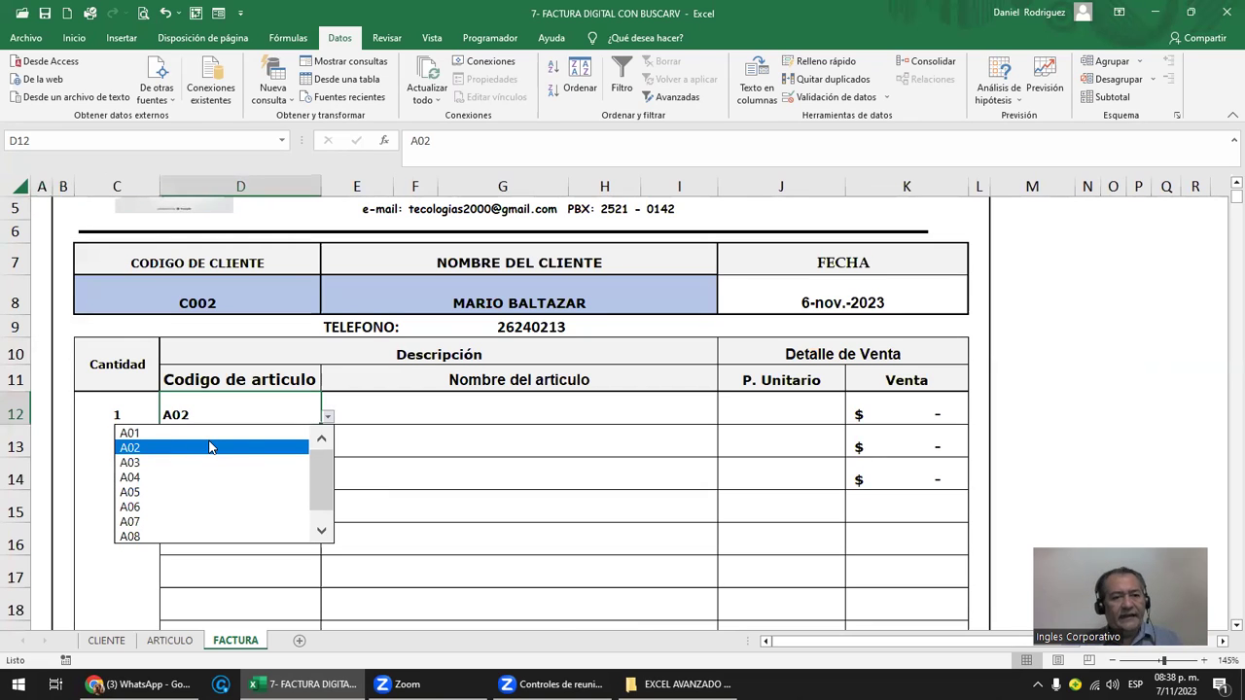
click(234, 412)
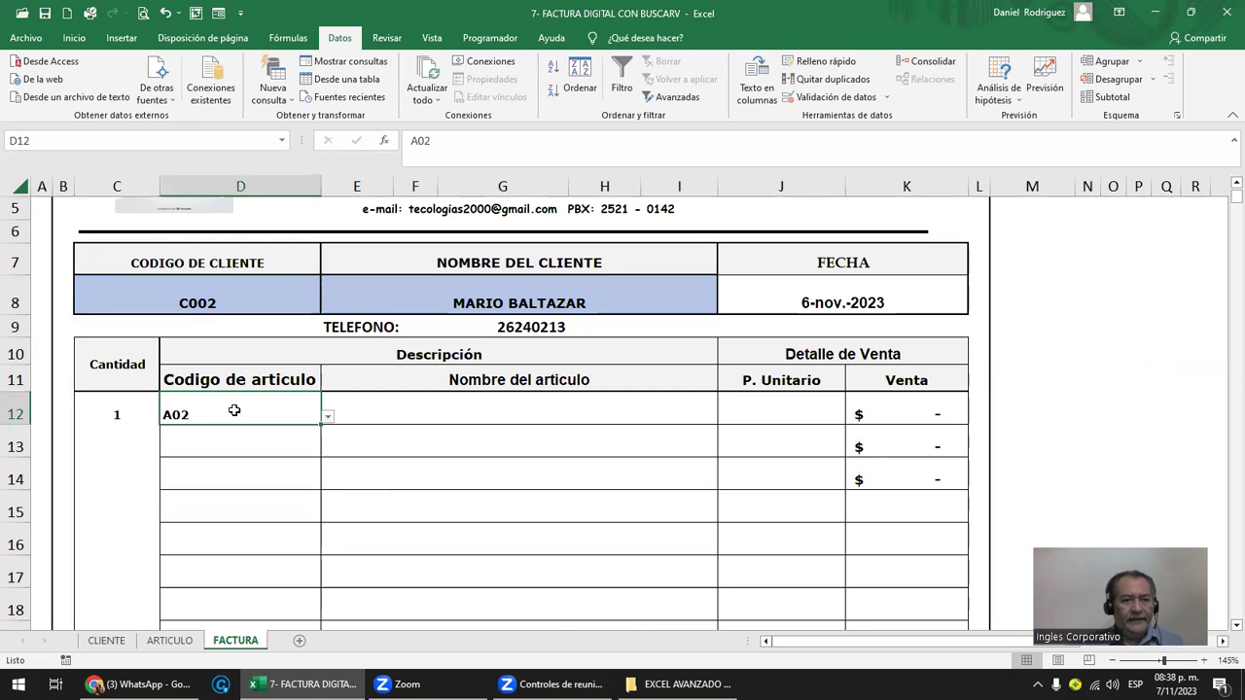
- Try invalid codes AAAAAA and ZZZZZZ in D12, dismiss the validation errors, and restore A02
text(AAAAAA)
key(Return)
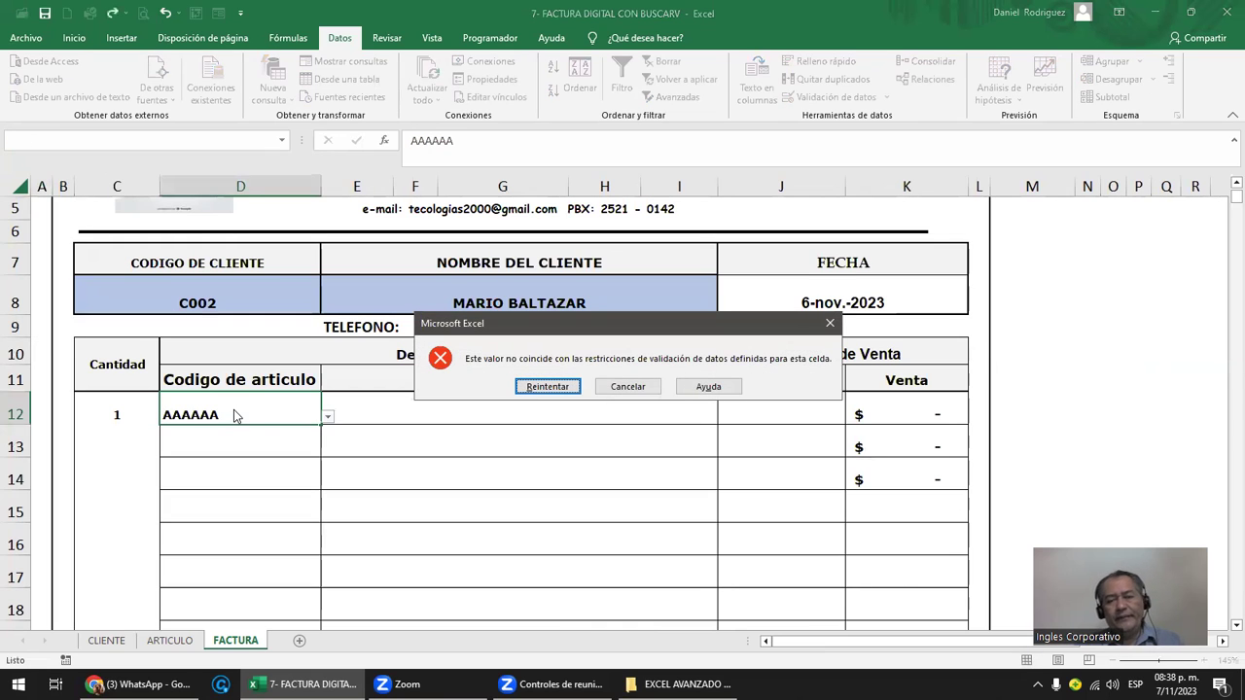
key(Escape)
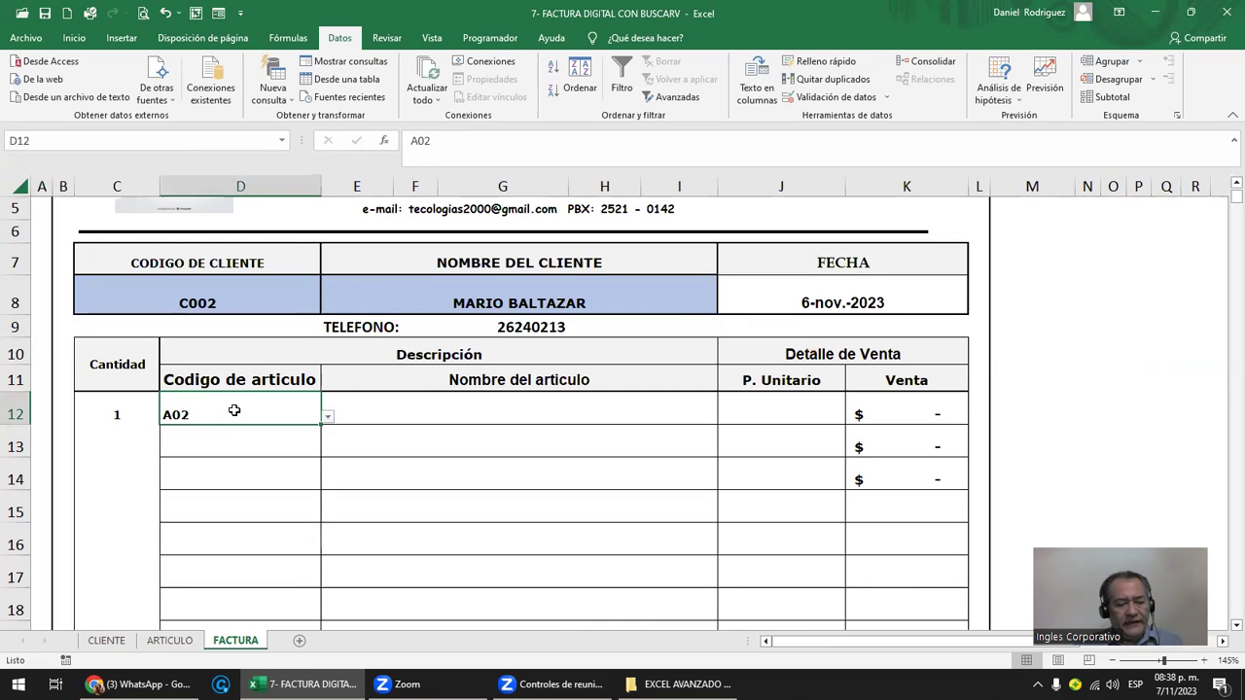
text(ZZZZZZ)
key(Return)
key(Escape)
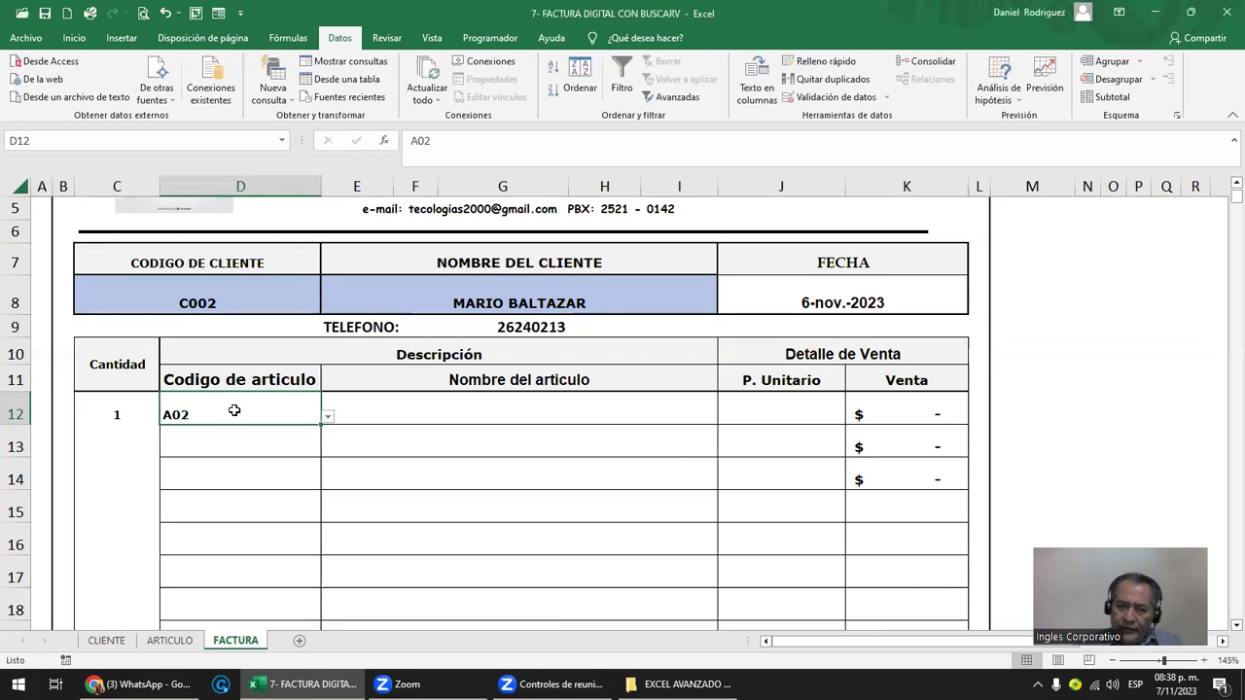
key(Delete)
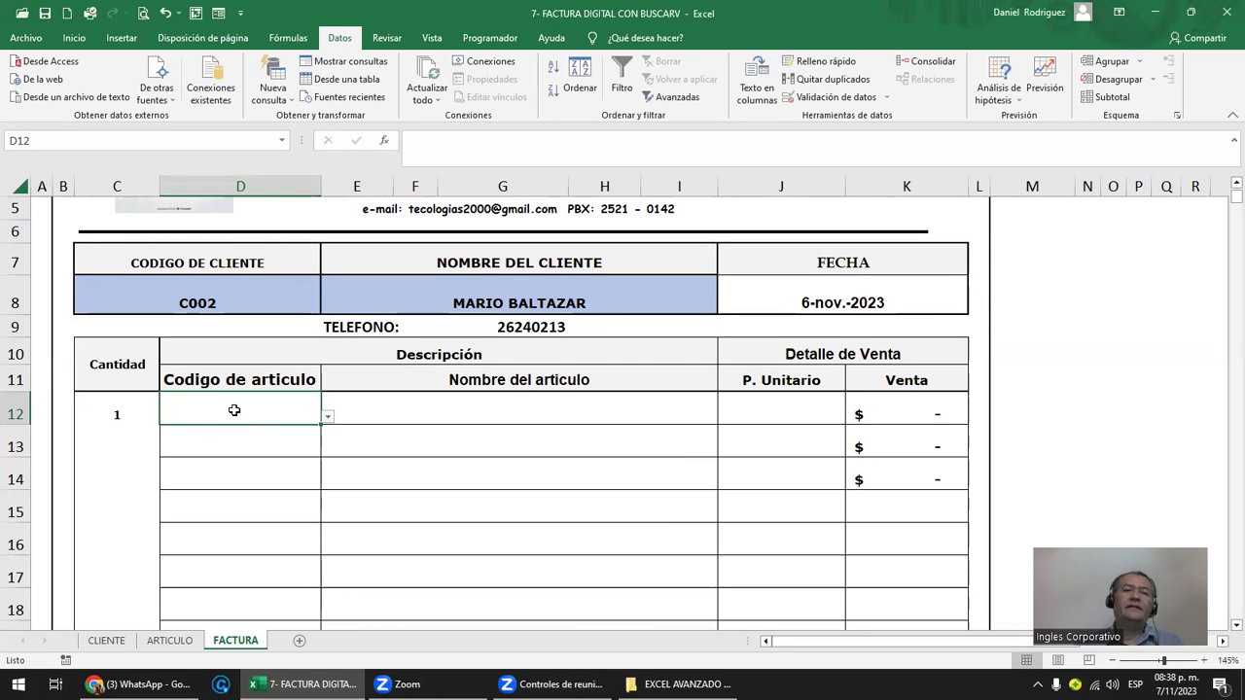
key(ctrl+z)
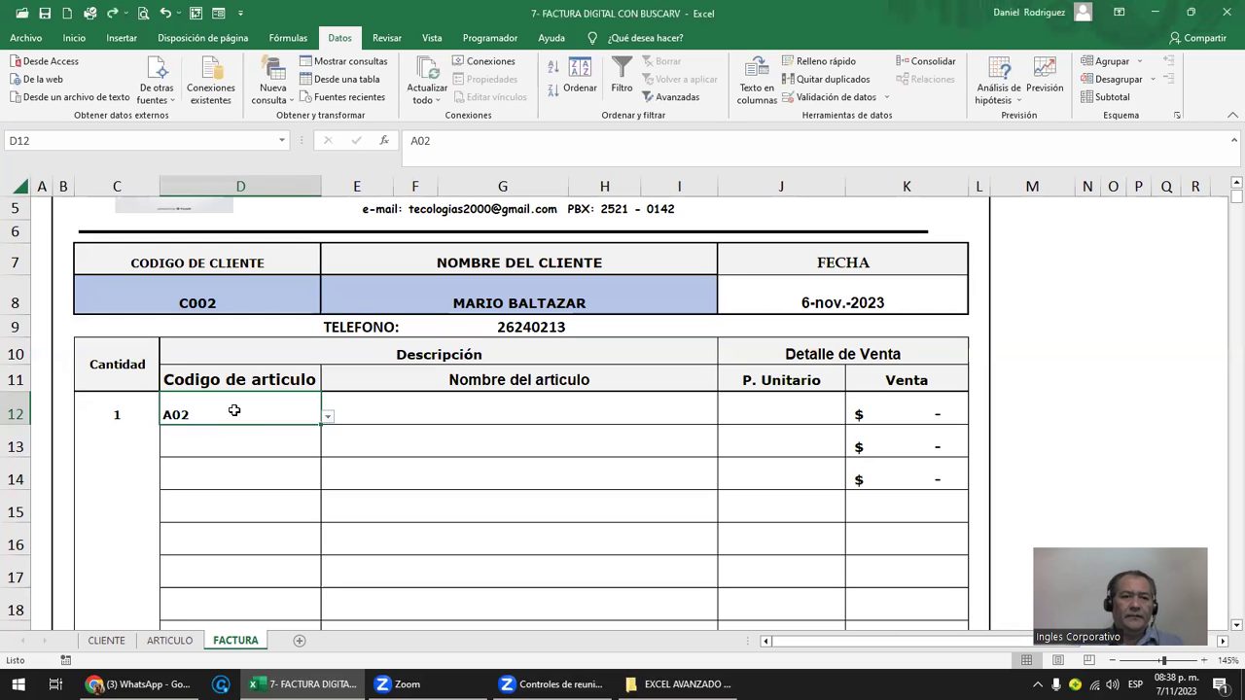
- Choose A05 from D12's validation dropdown, then check the name and unit price headings
click(200, 441)
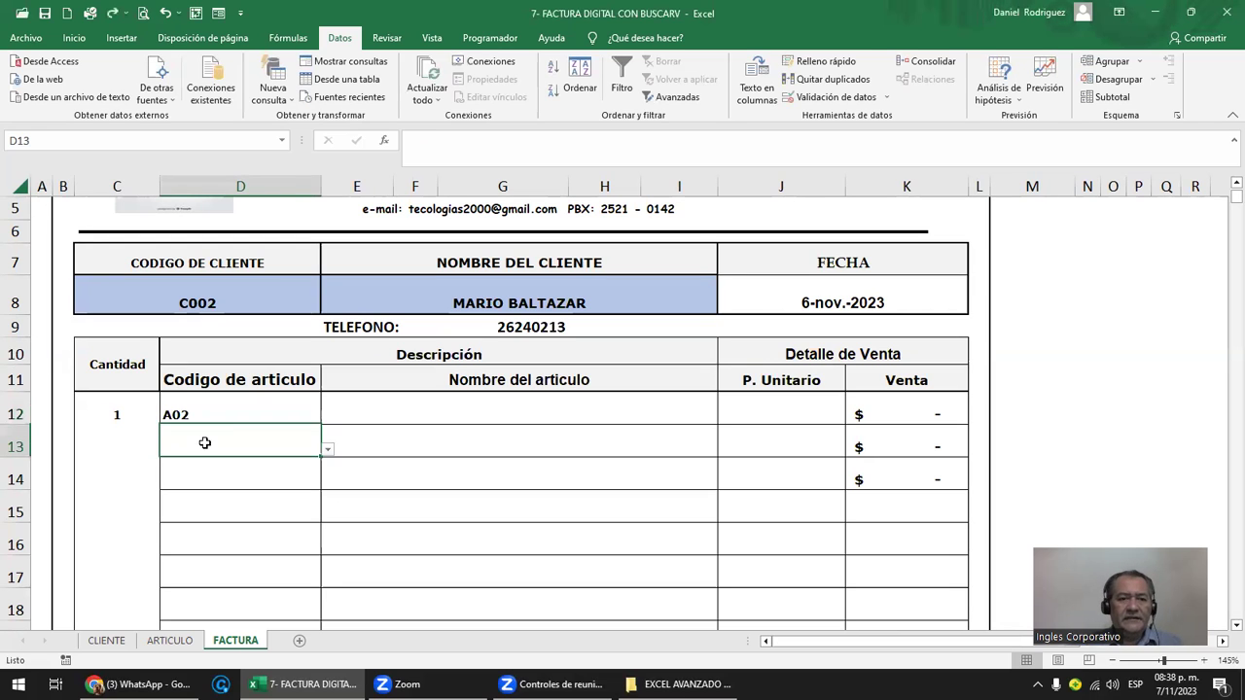
click(253, 409)
click(329, 419)
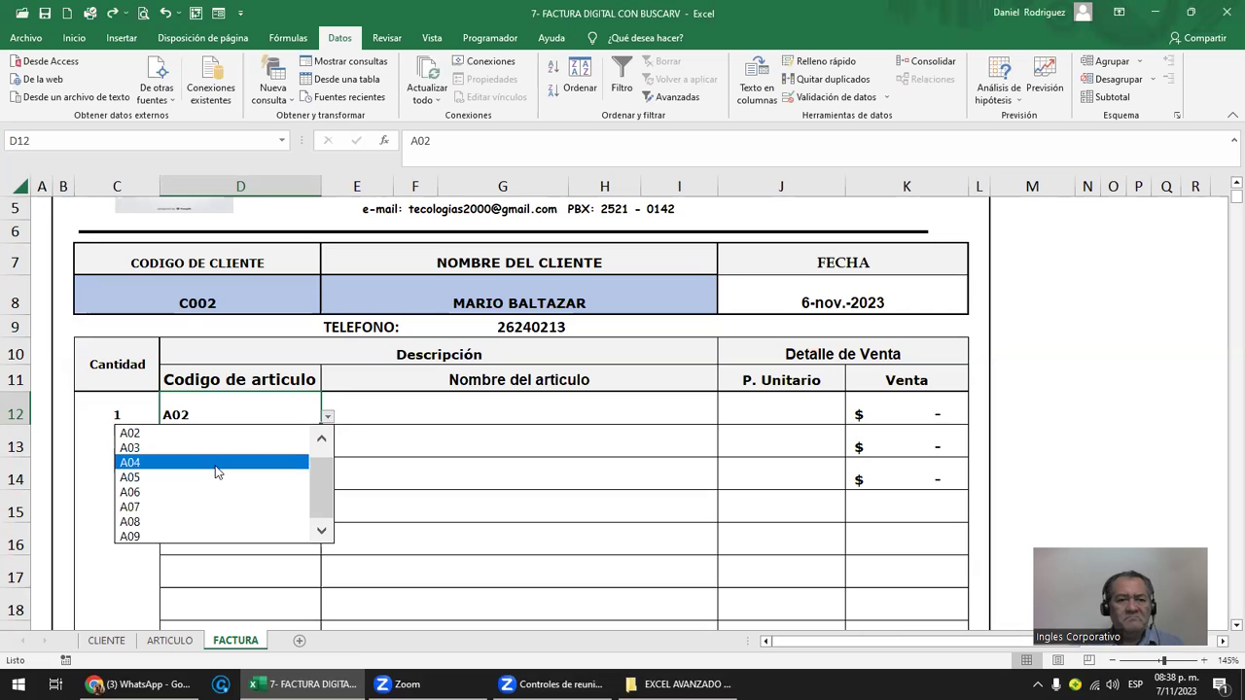
click(321, 442)
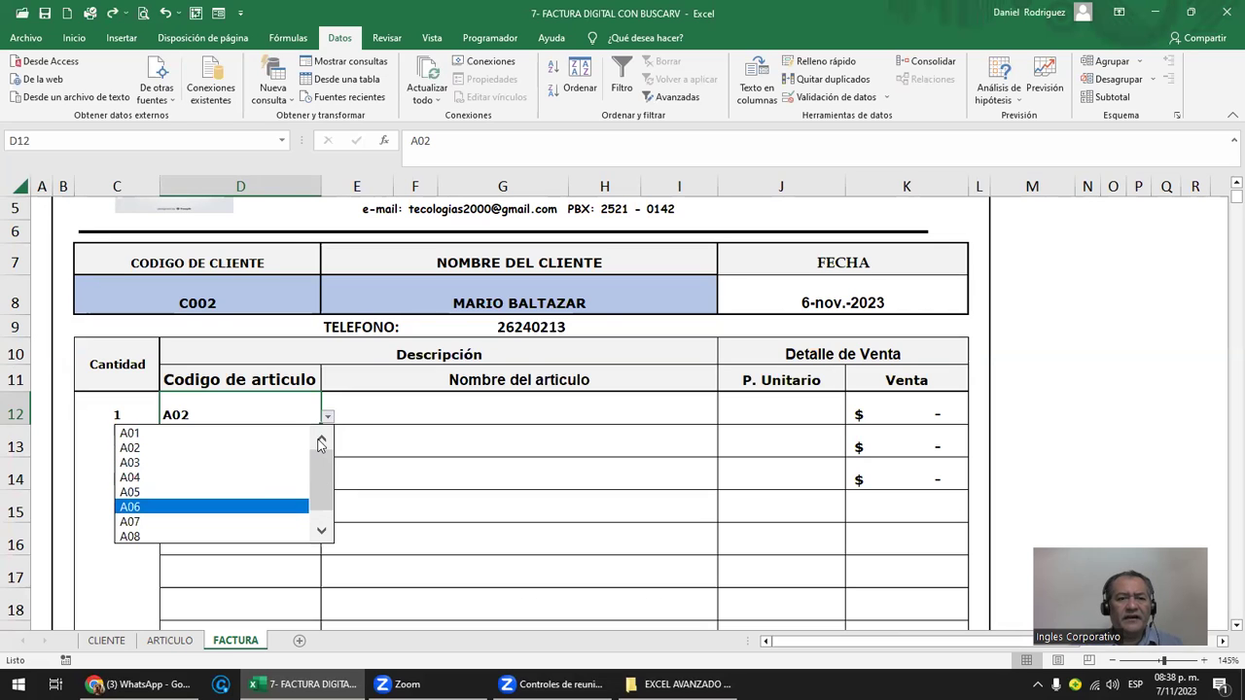
click(160, 447)
click(328, 417)
click(201, 477)
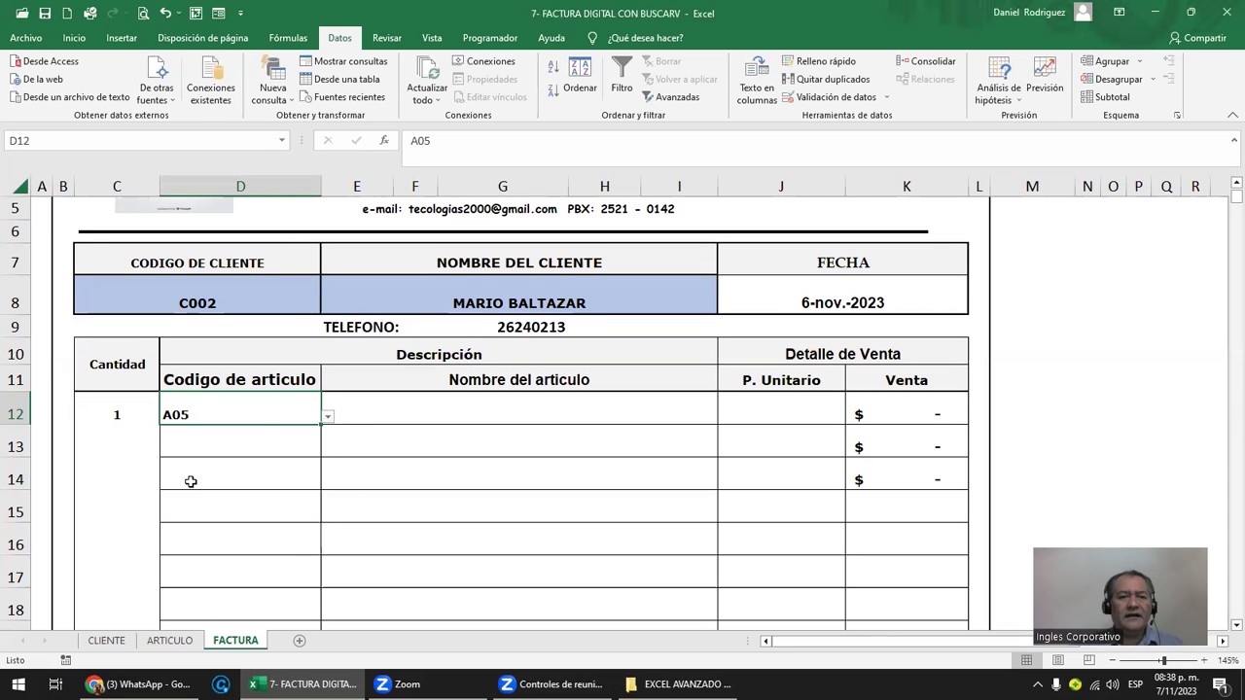
click(397, 416)
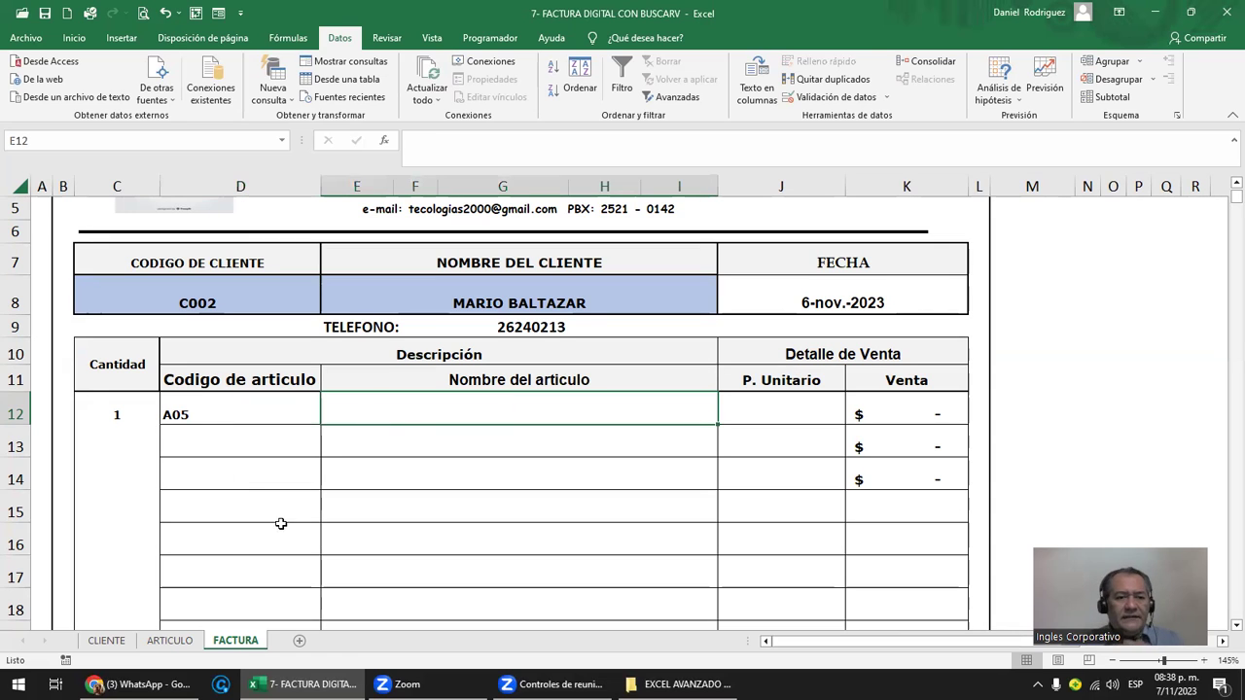
click(453, 380)
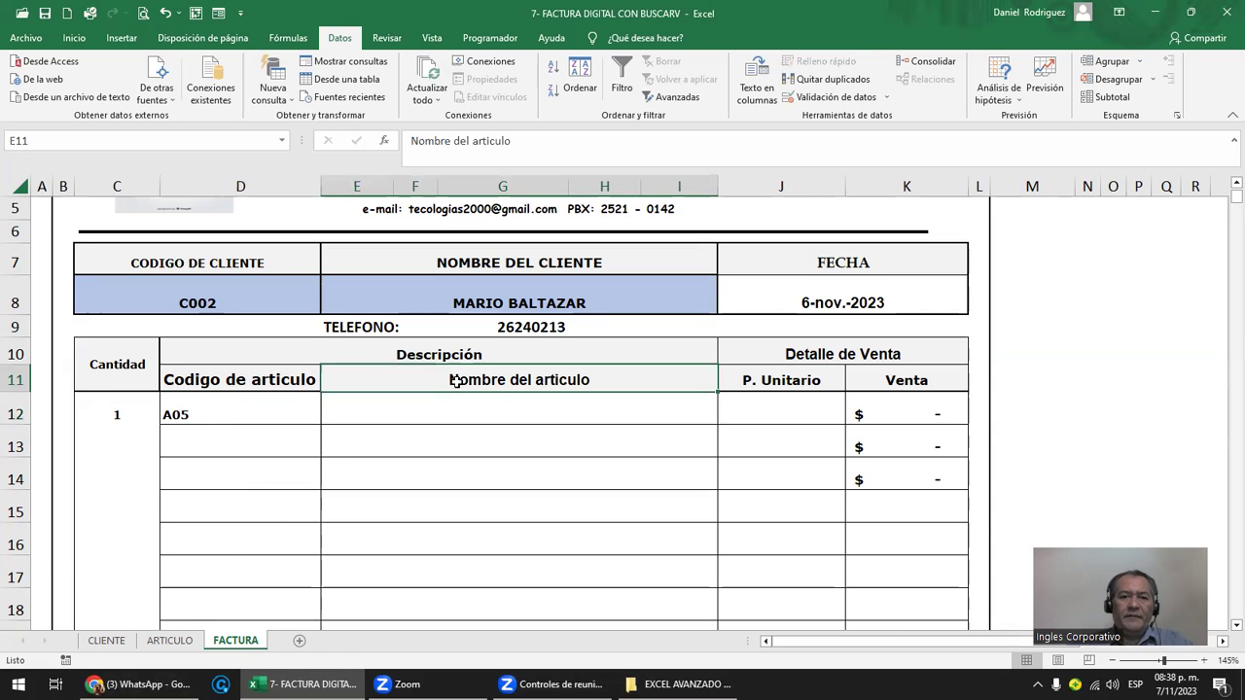
click(773, 373)
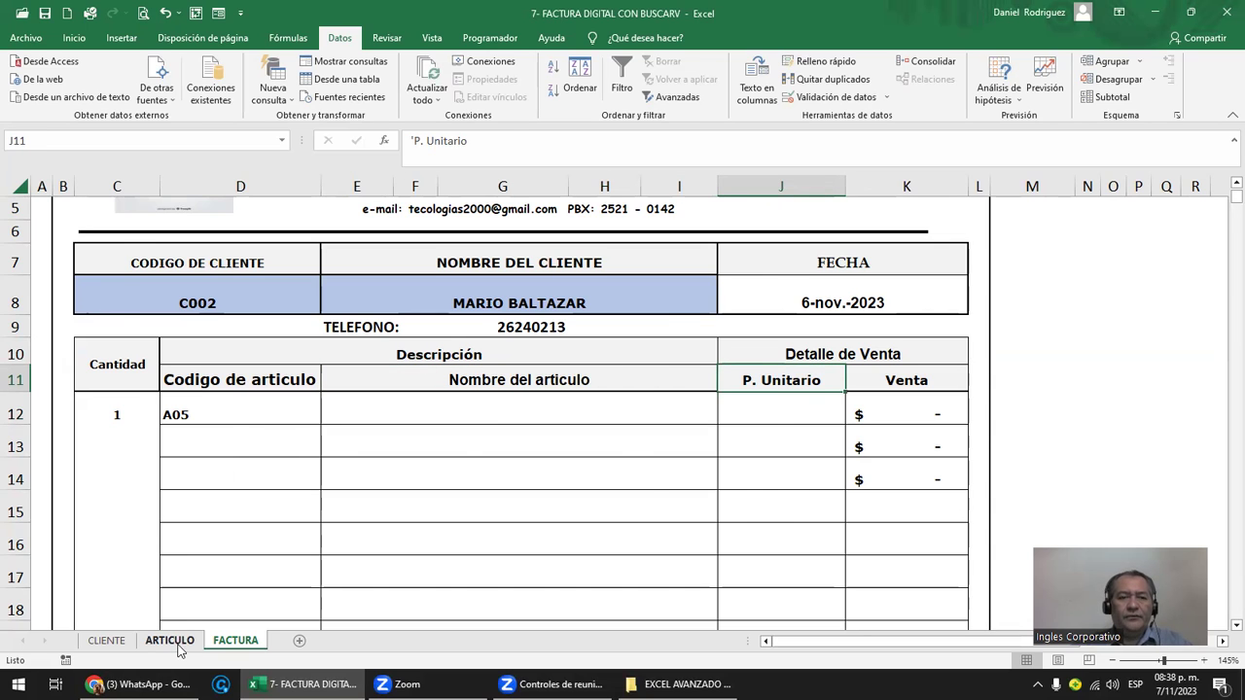
click(170, 641)
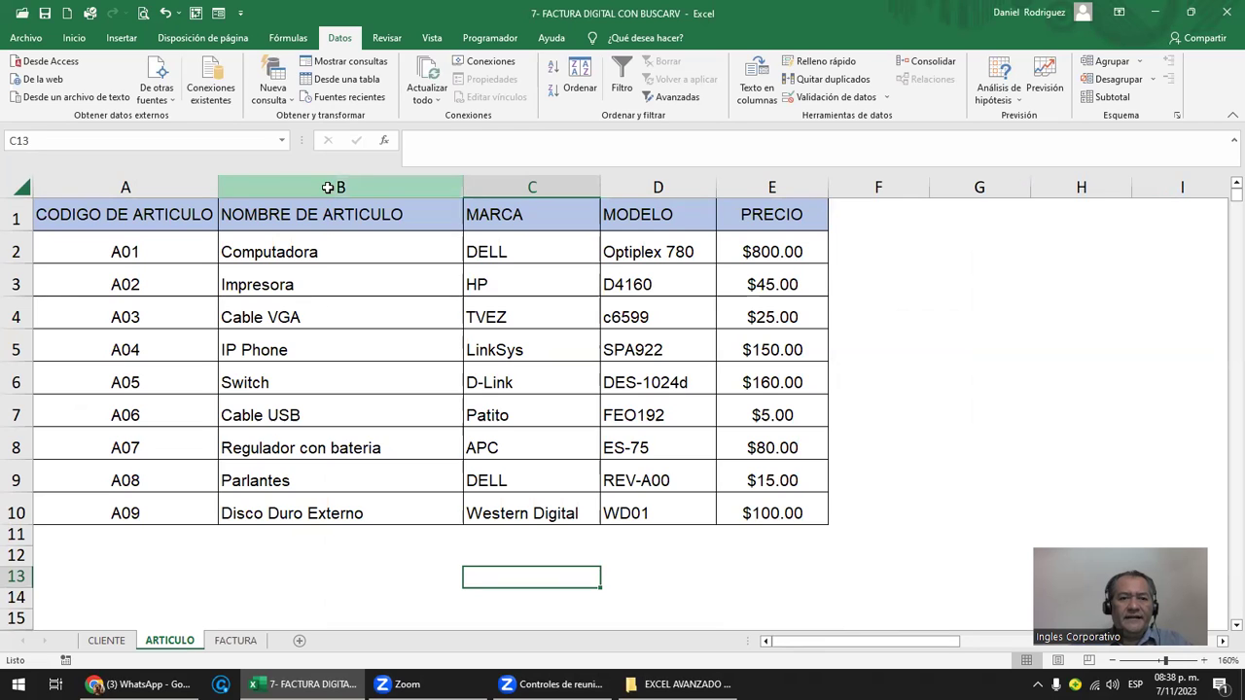
click(329, 187)
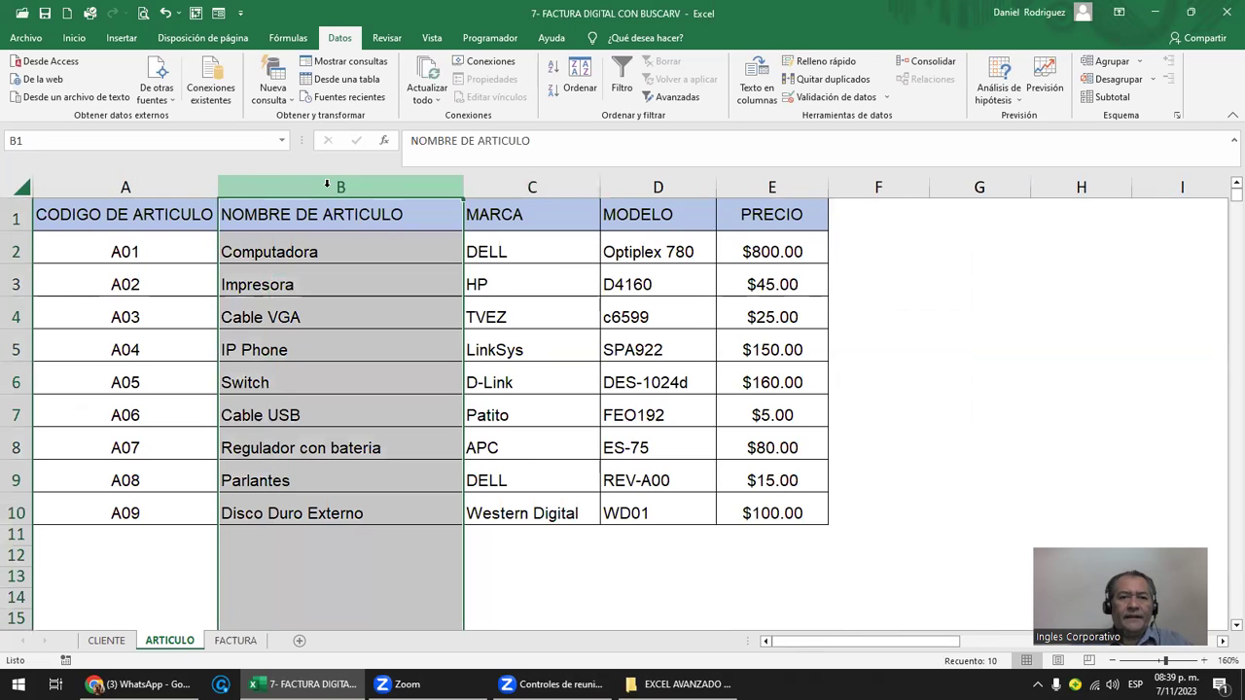
ctrl+click(749, 179)
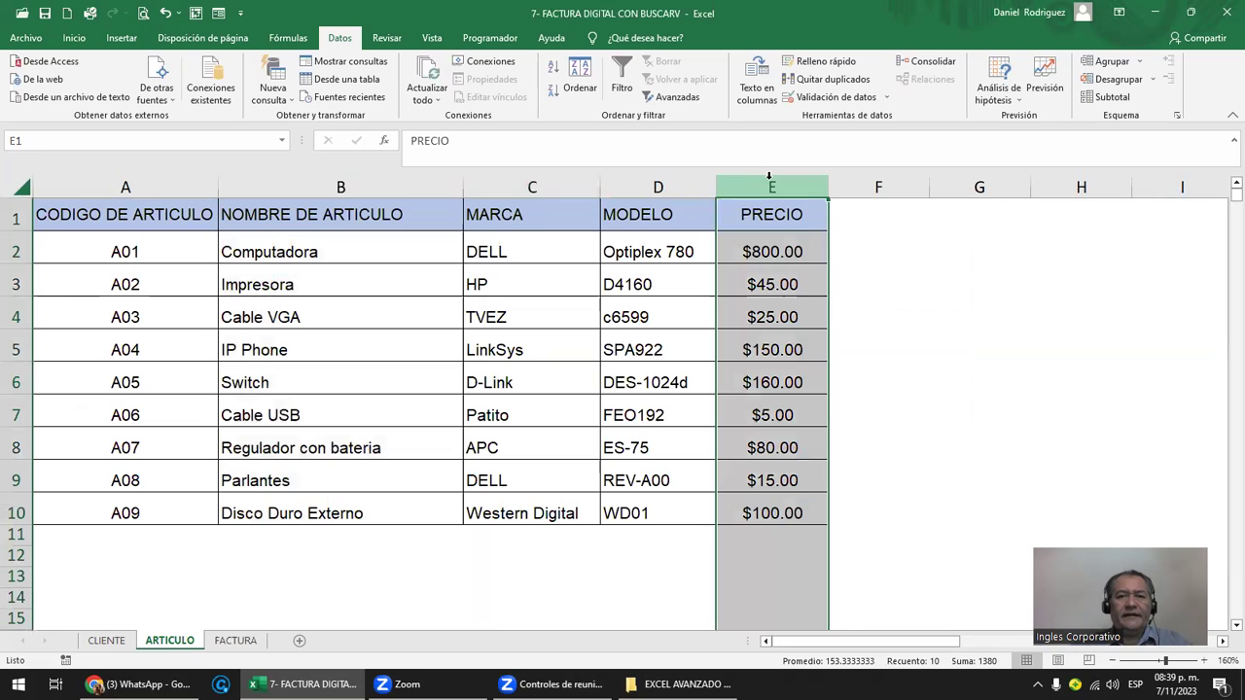
click(751, 181)
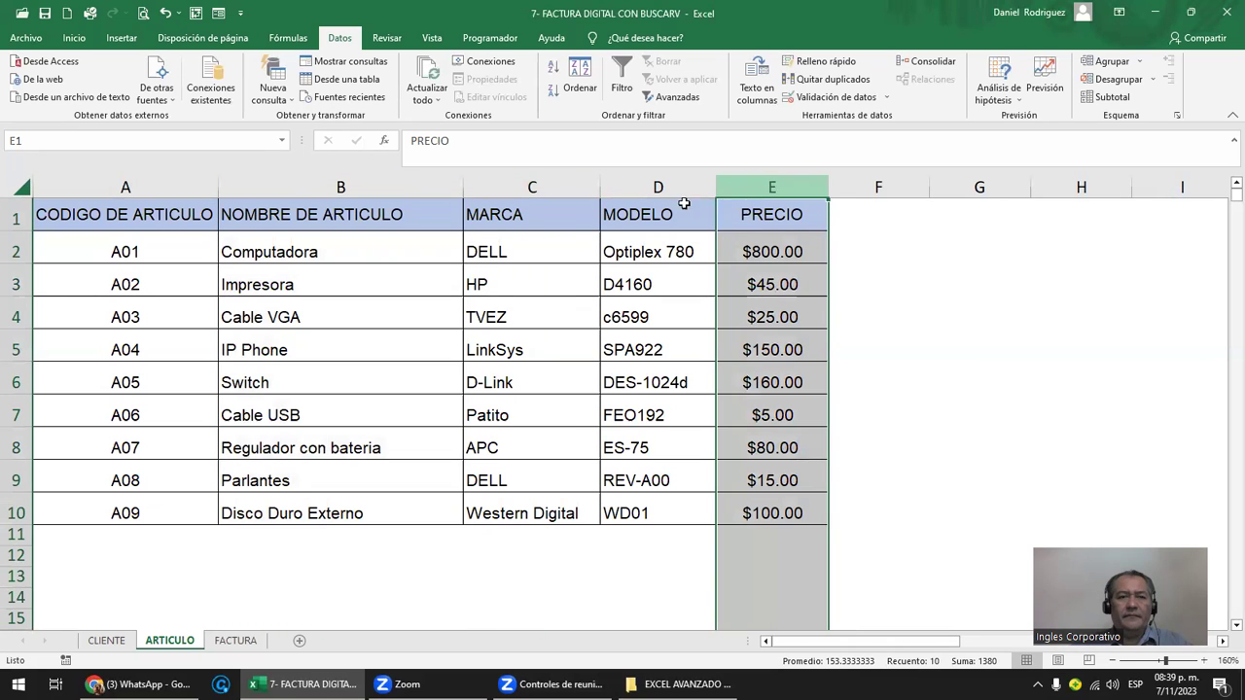
click(124, 185)
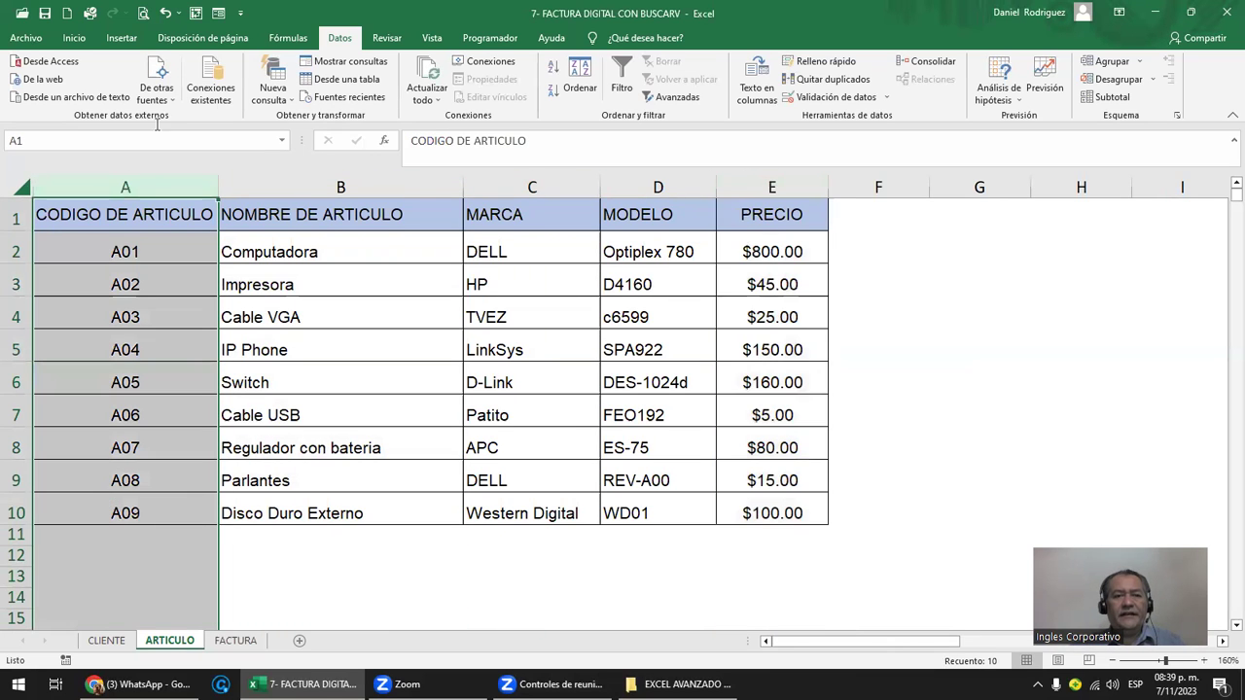
ctrl+click(348, 186)
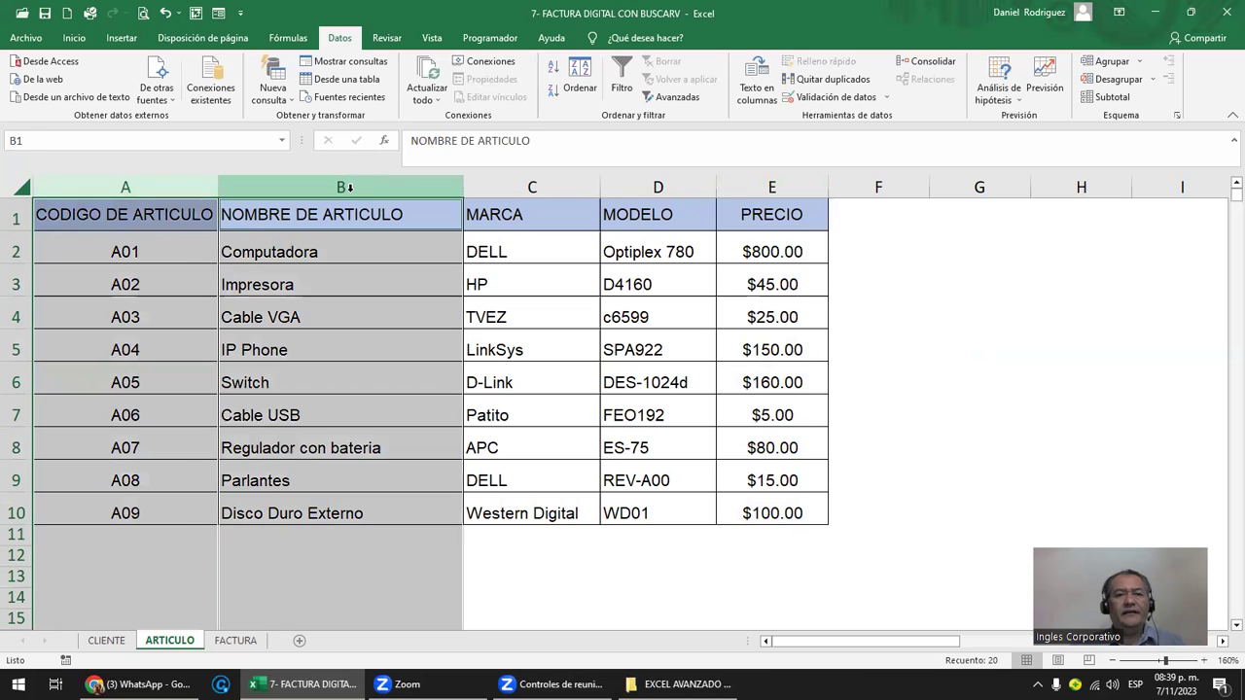
click(350, 187)
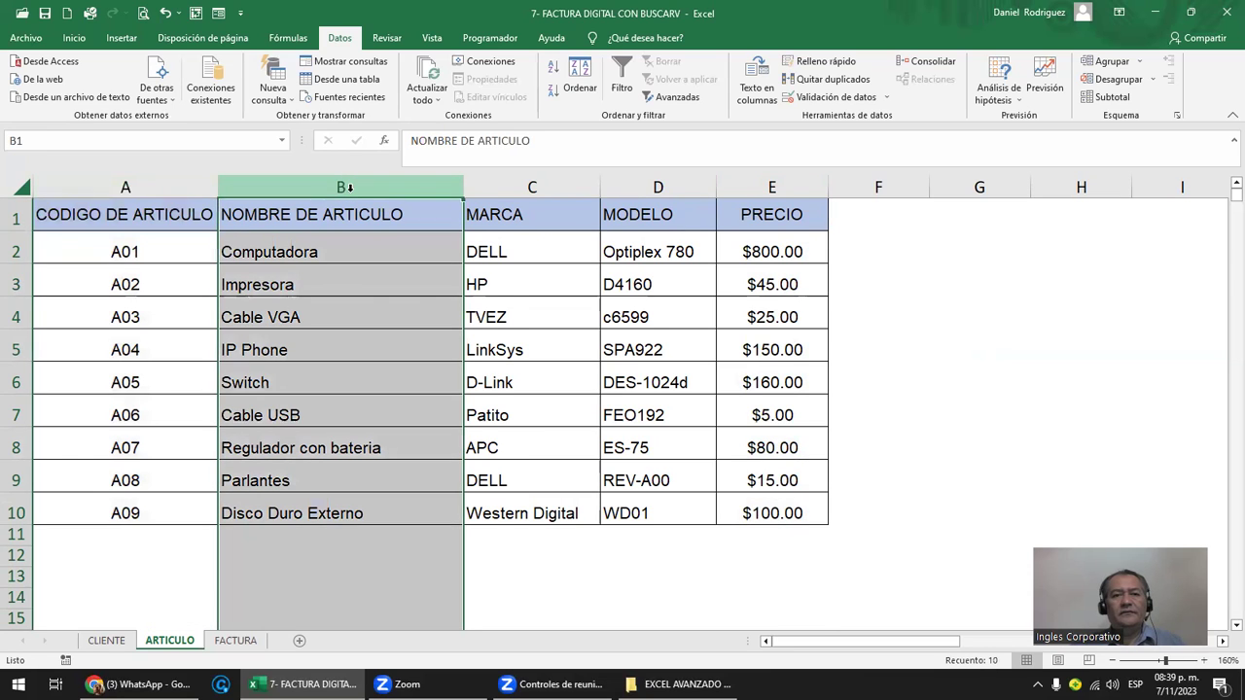
ctrl+click(776, 186)
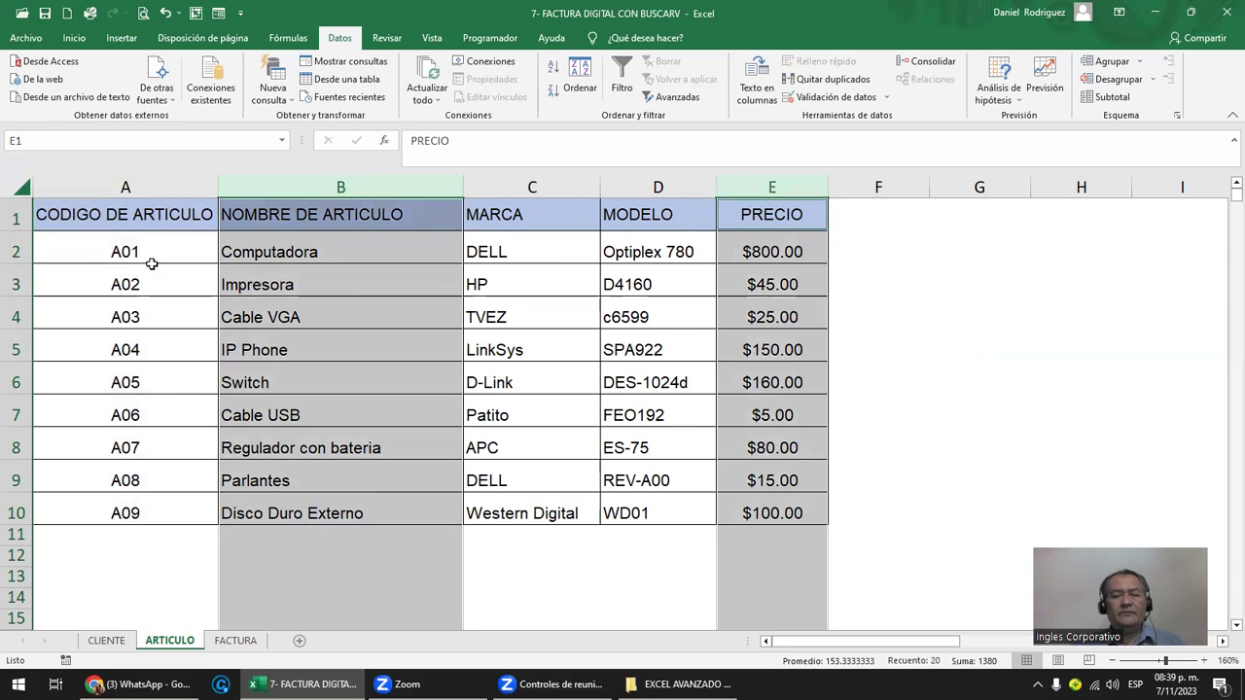
click(153, 255)
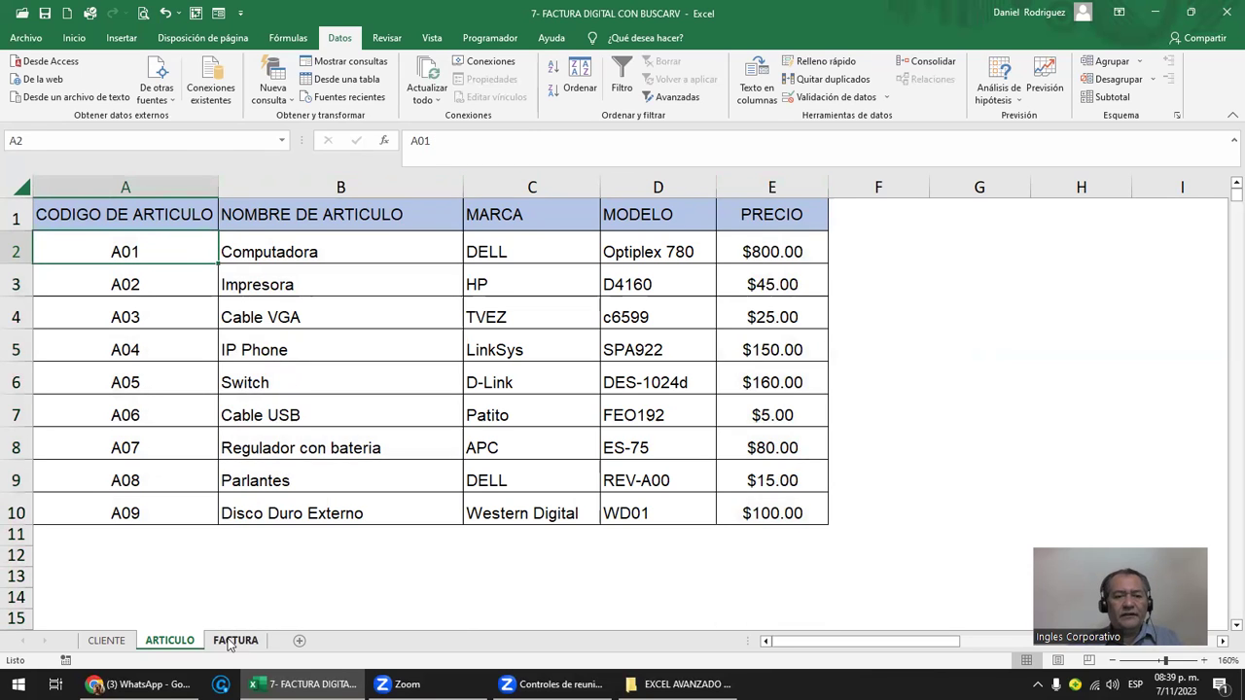
click(235, 640)
- Start the E12 formula =BUSCARV(D12; using the function suggestions
click(405, 406)
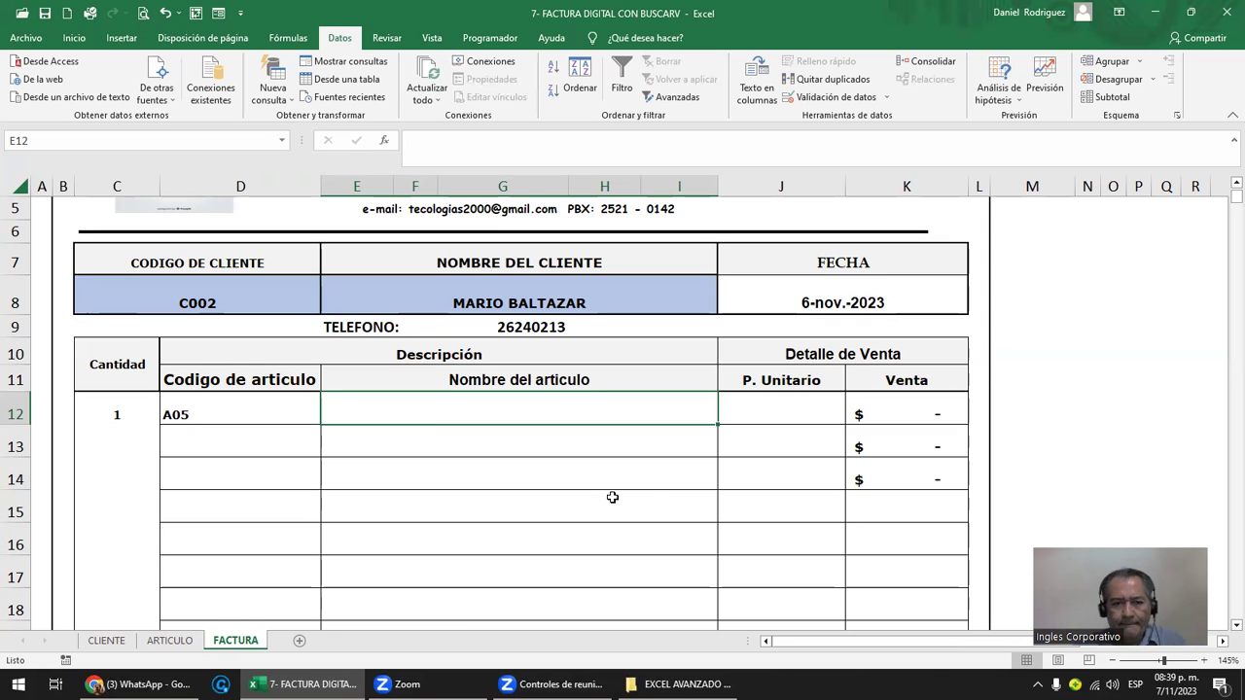
ctrl+scroll(647, 492, up, 1)
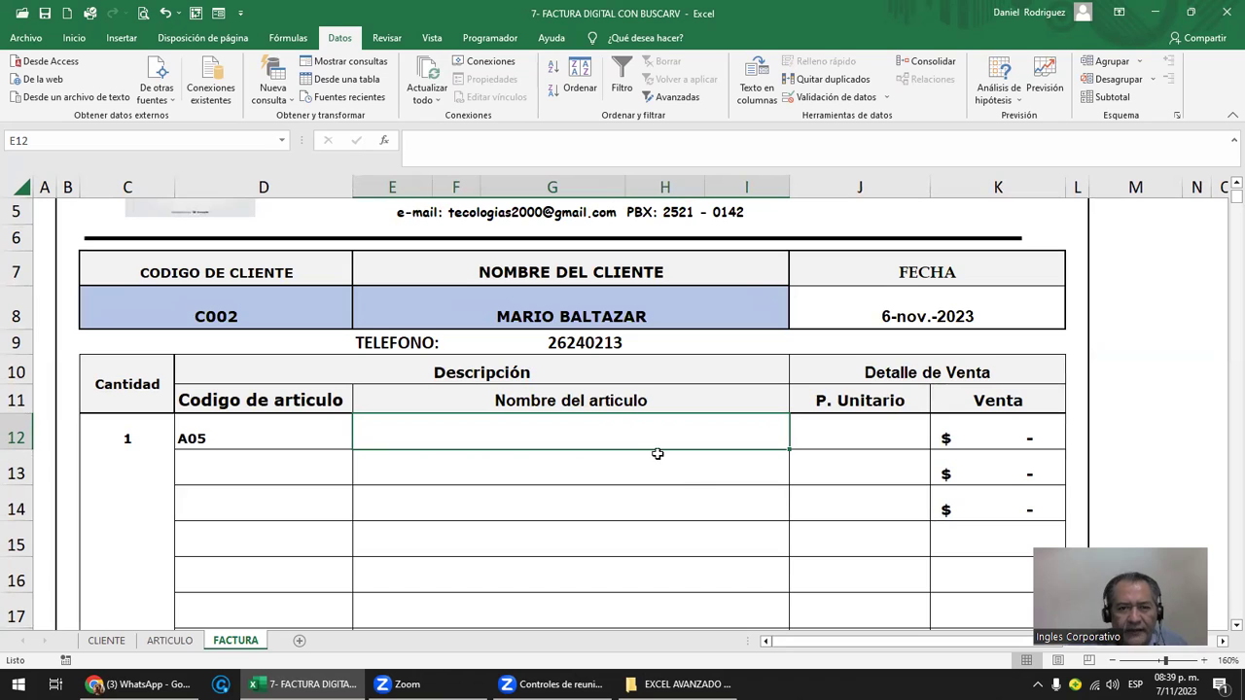
text(=)
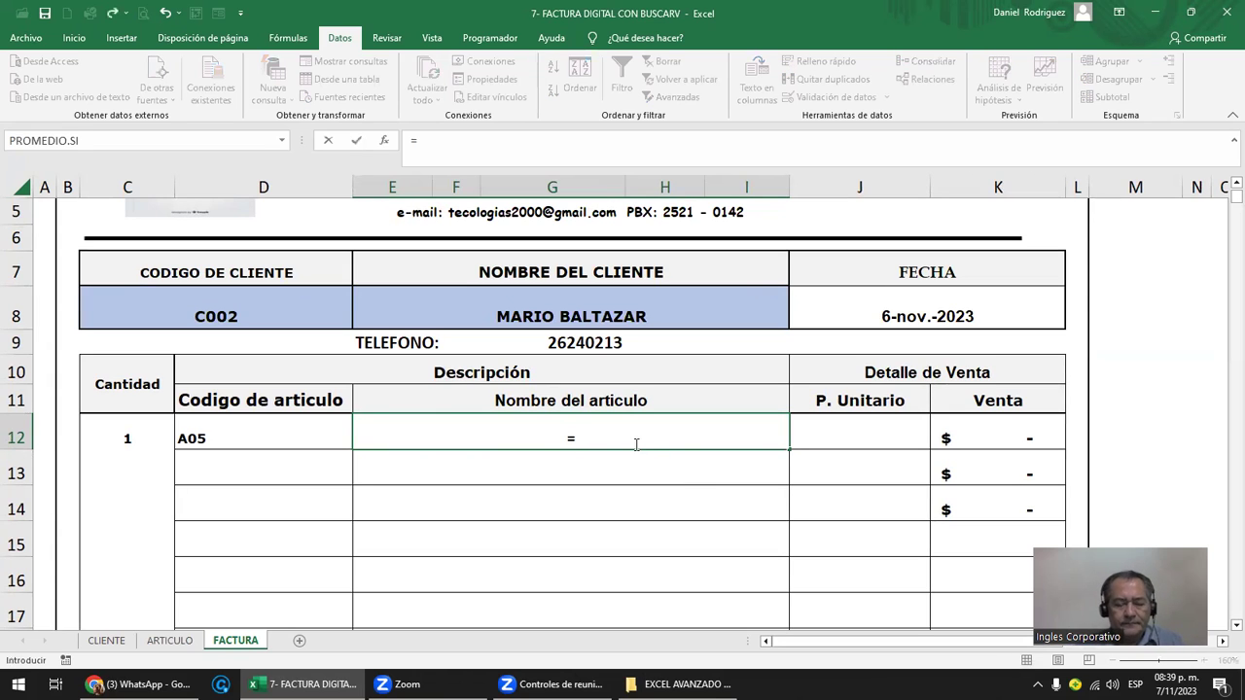
text(BUSCA)
key(Down)
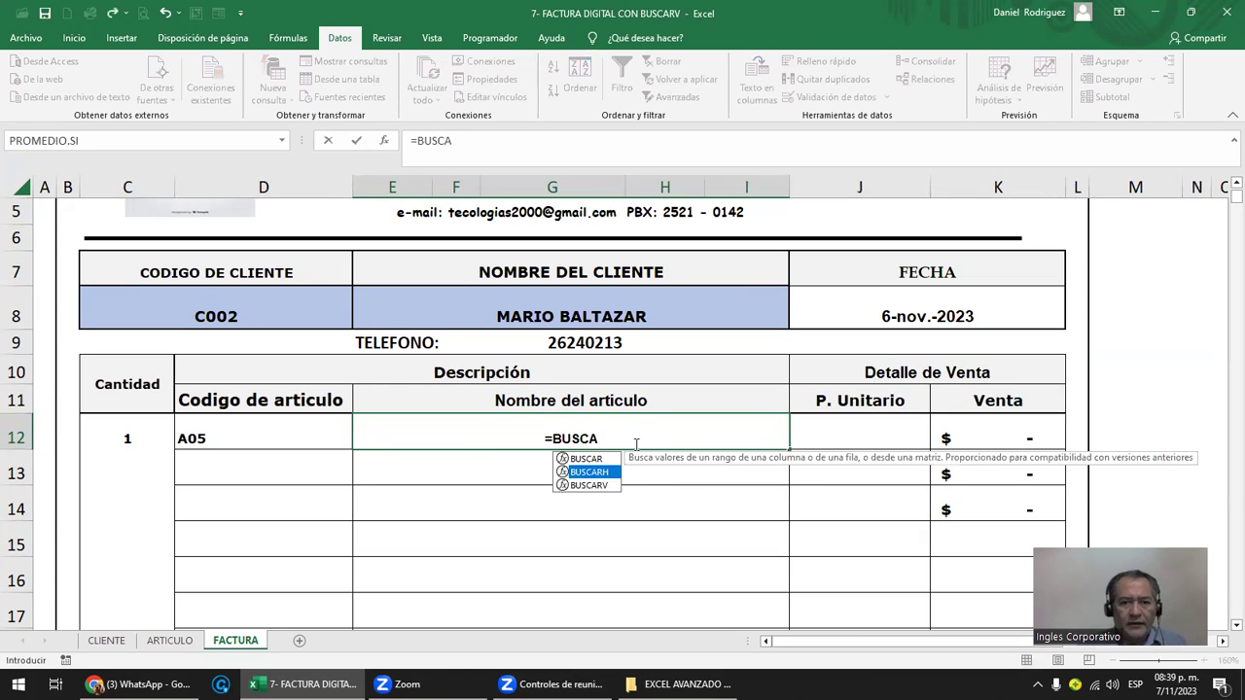
key(Down)
key(Tab)
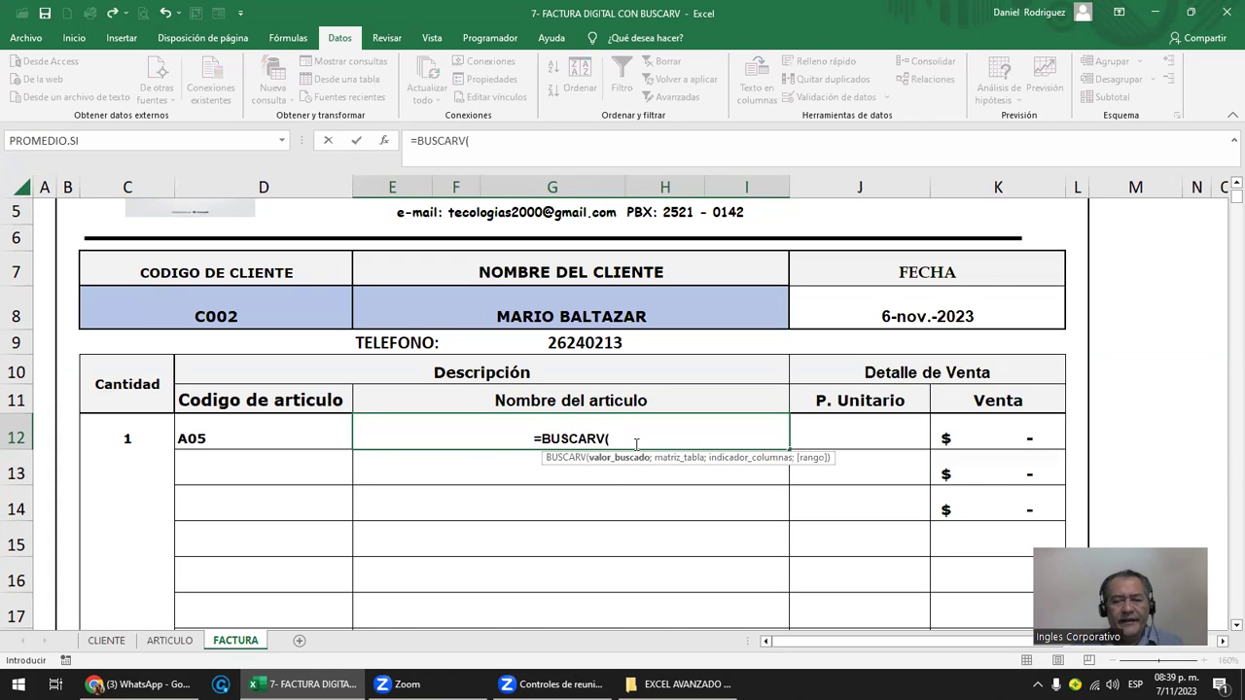
click(224, 430)
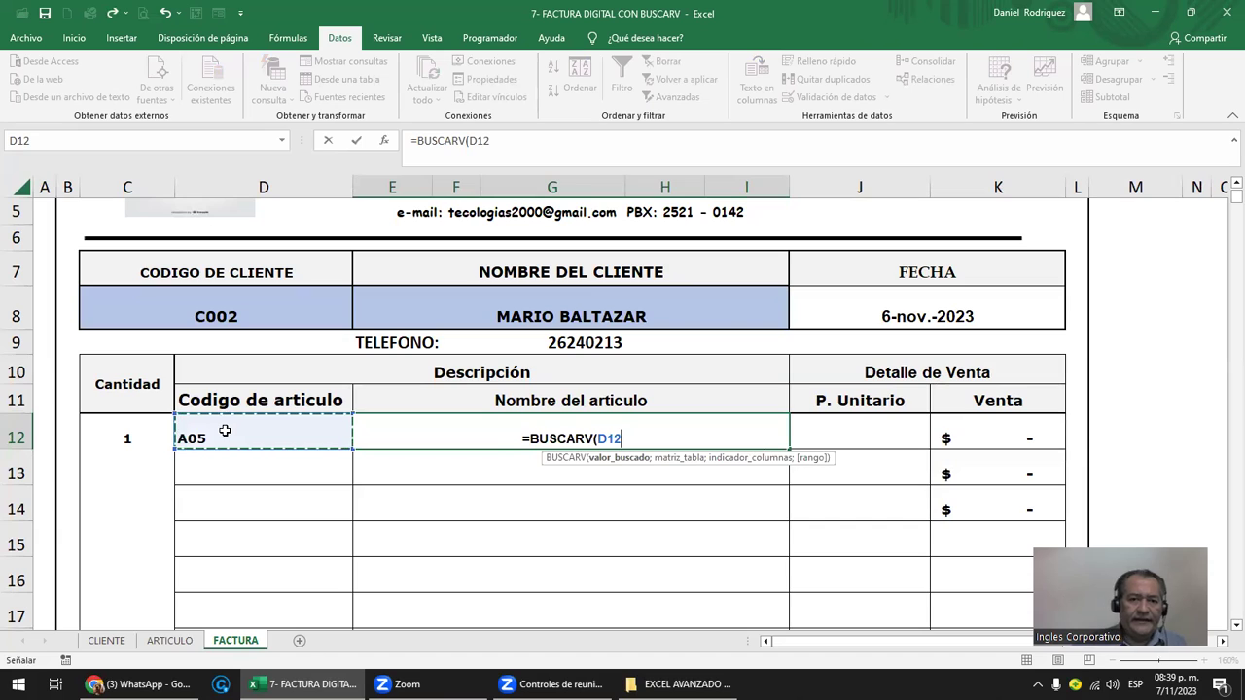
text(;)
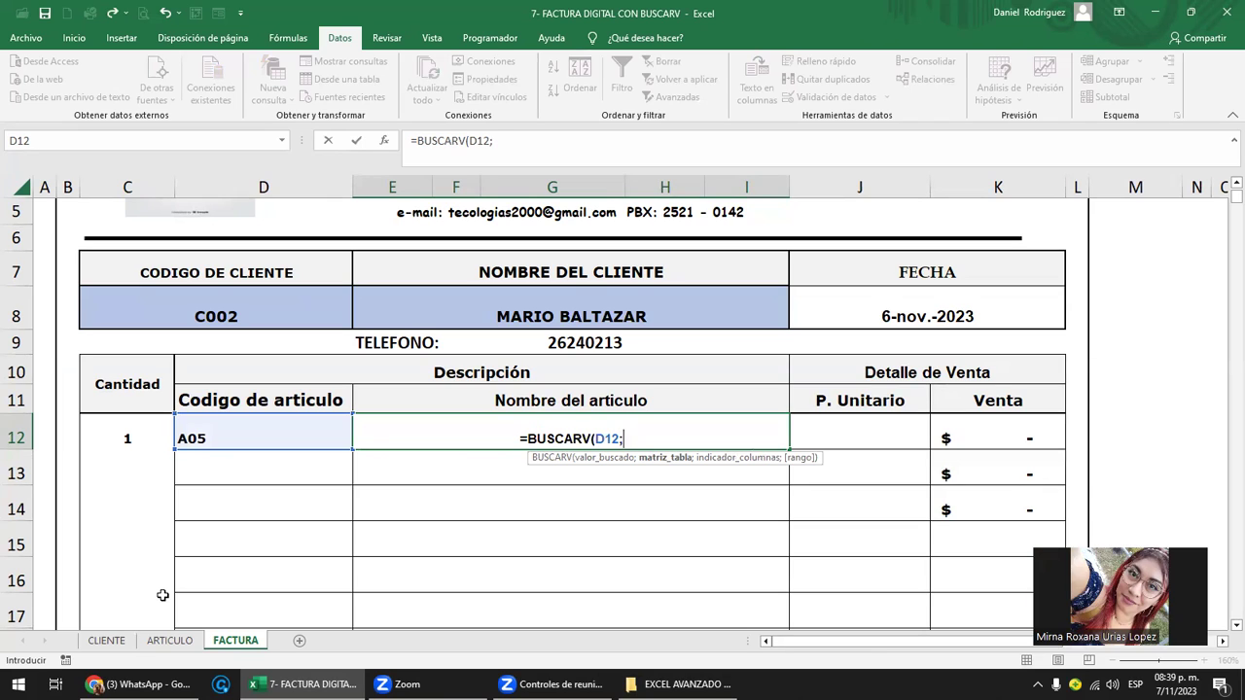
- Complete it with ARTICULOS;2;FALSO) so E12 shows Switch
text(ART)
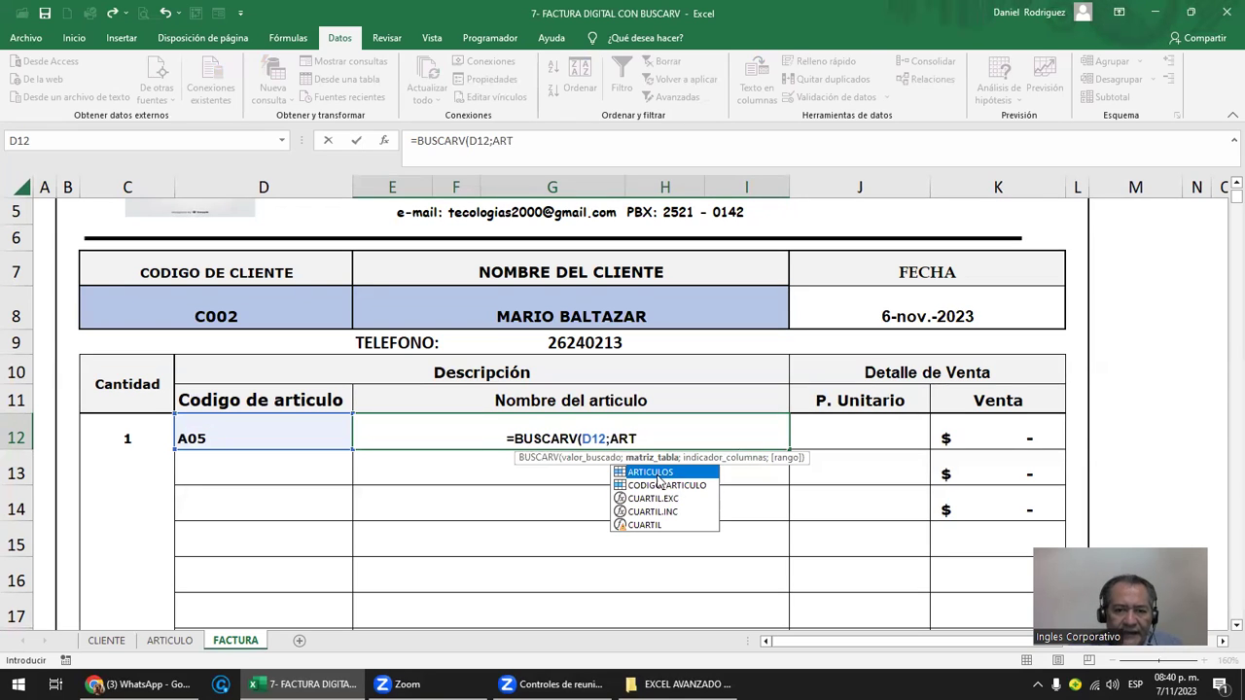
double_click(656, 473)
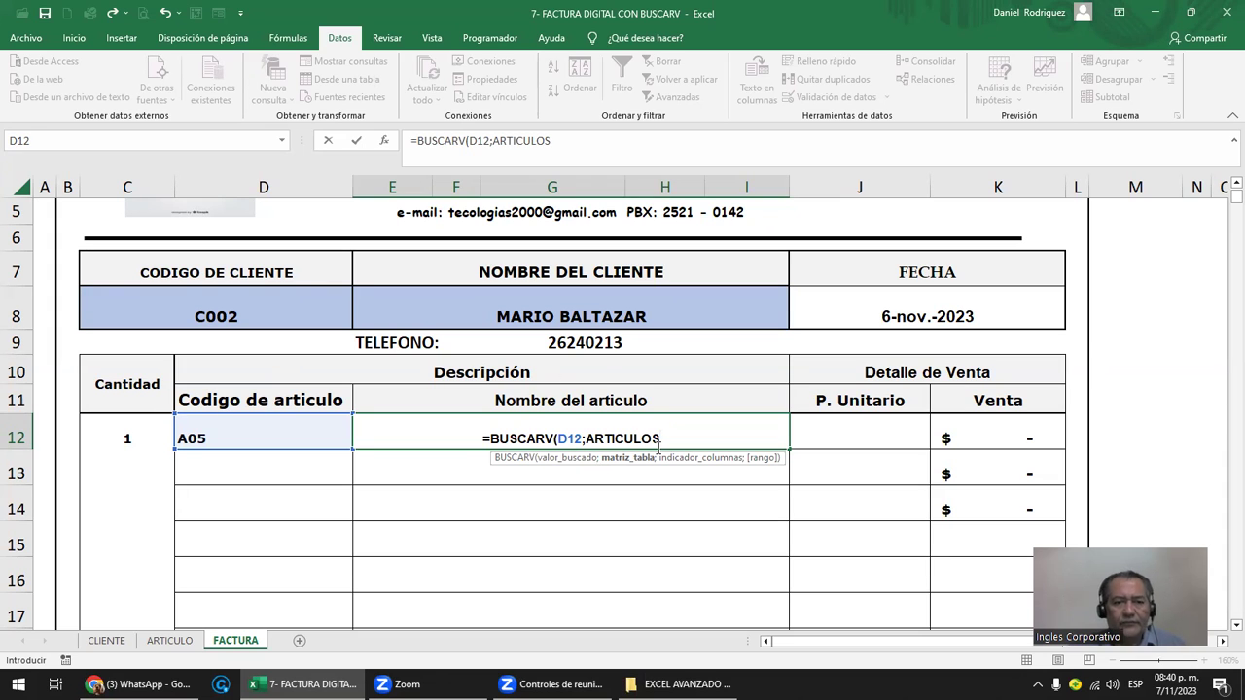
text(;)
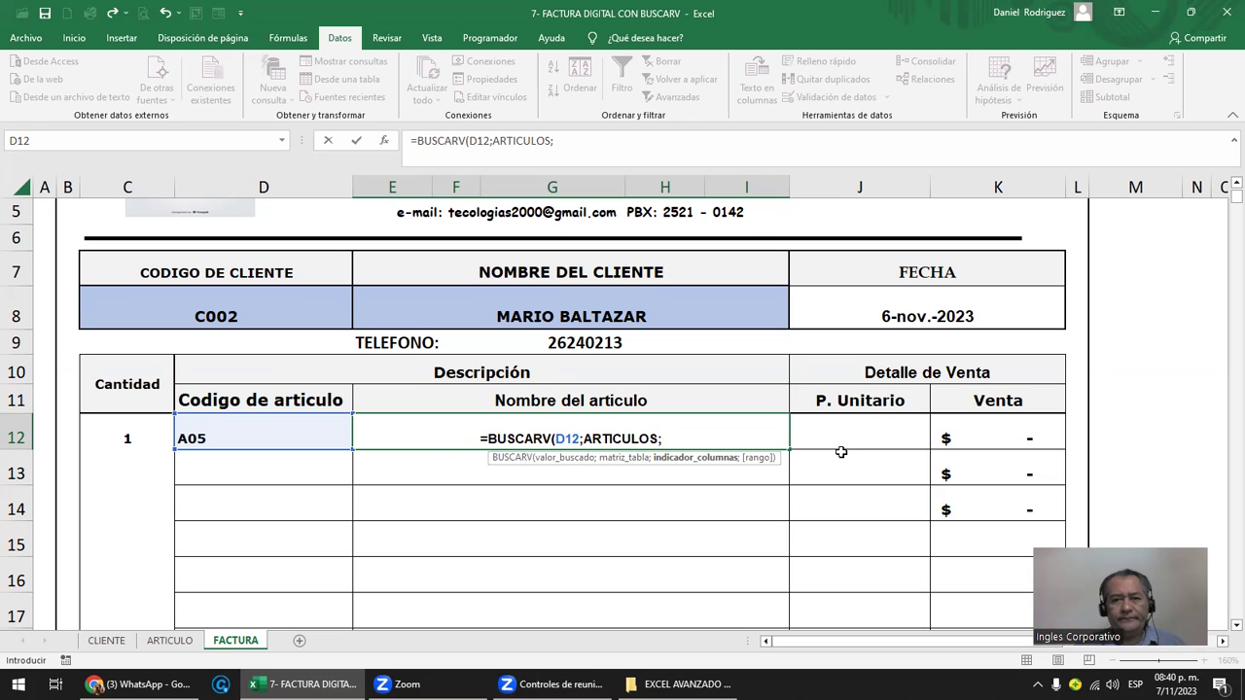
text(2)
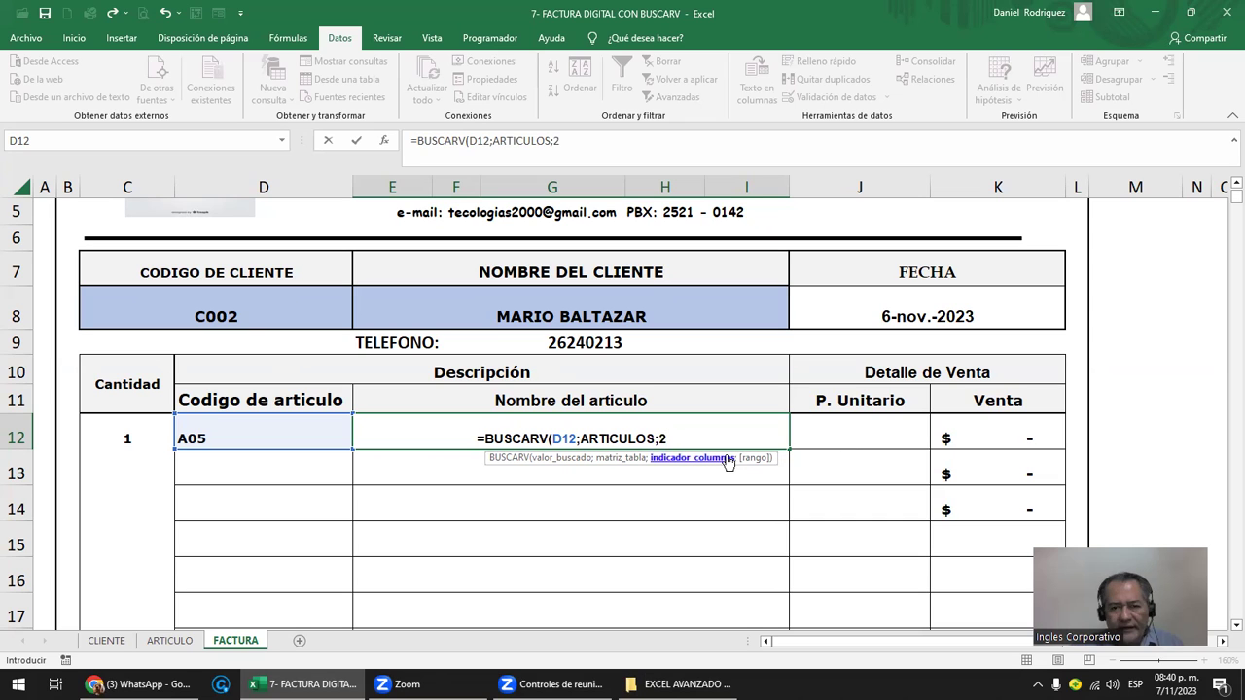
text(;)
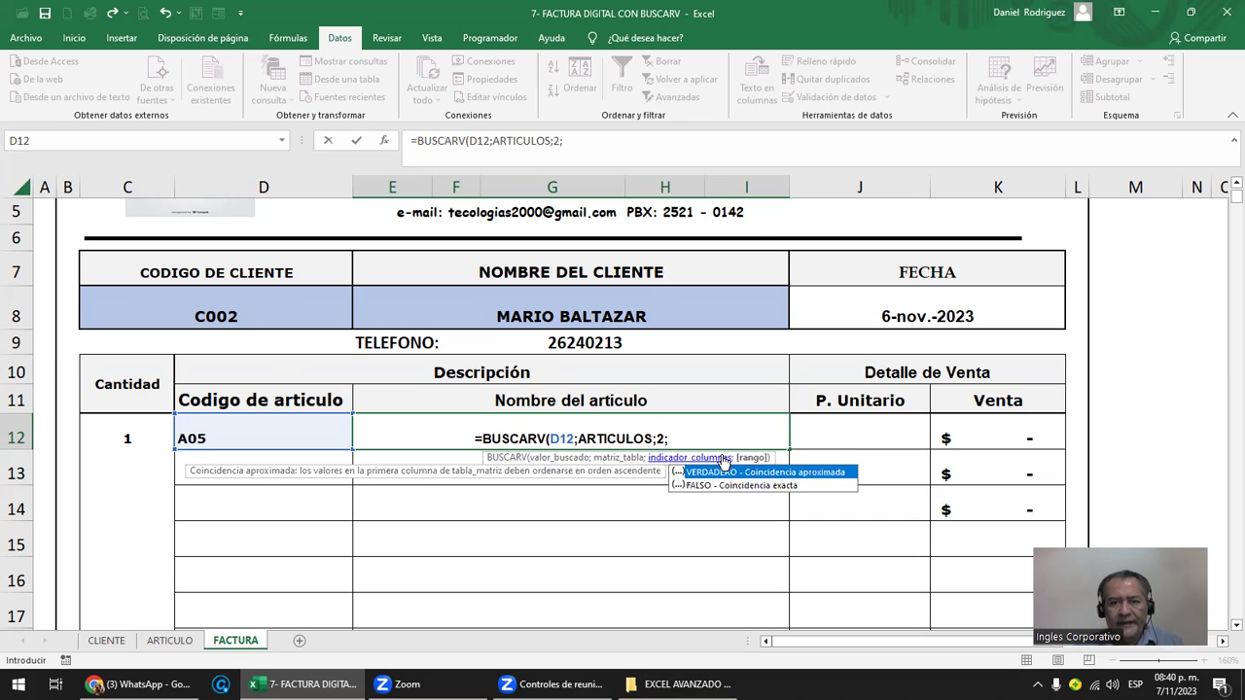
key(Down)
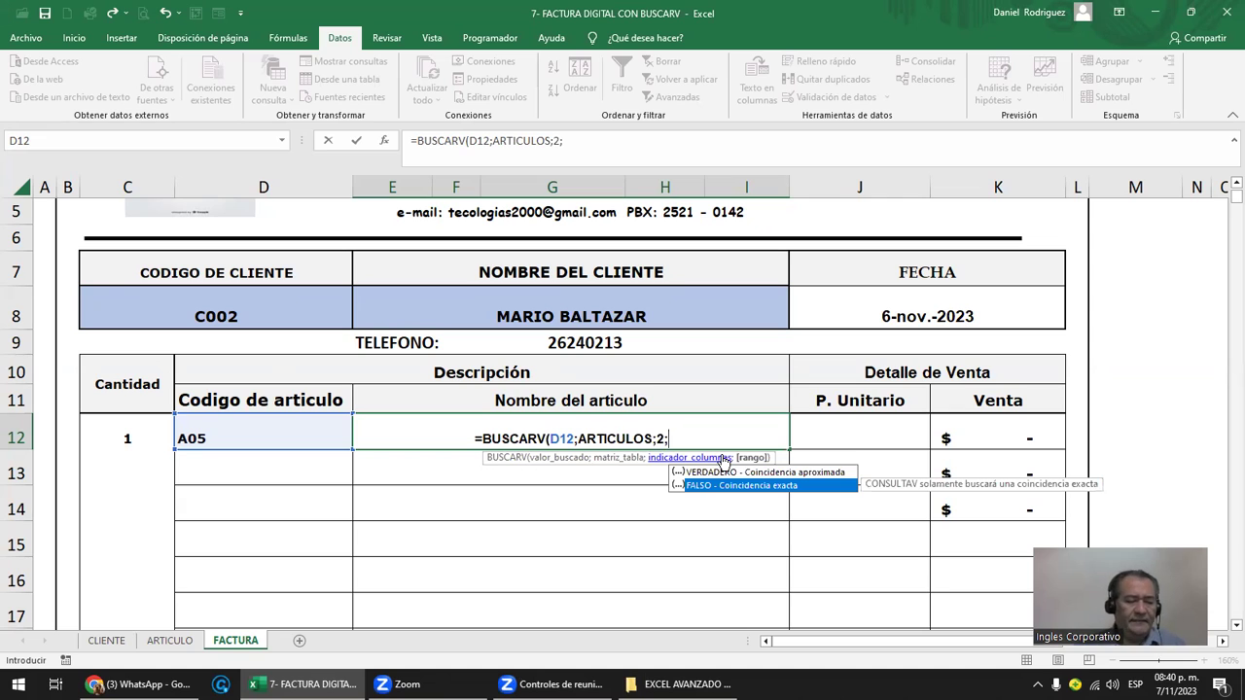
key(Tab)
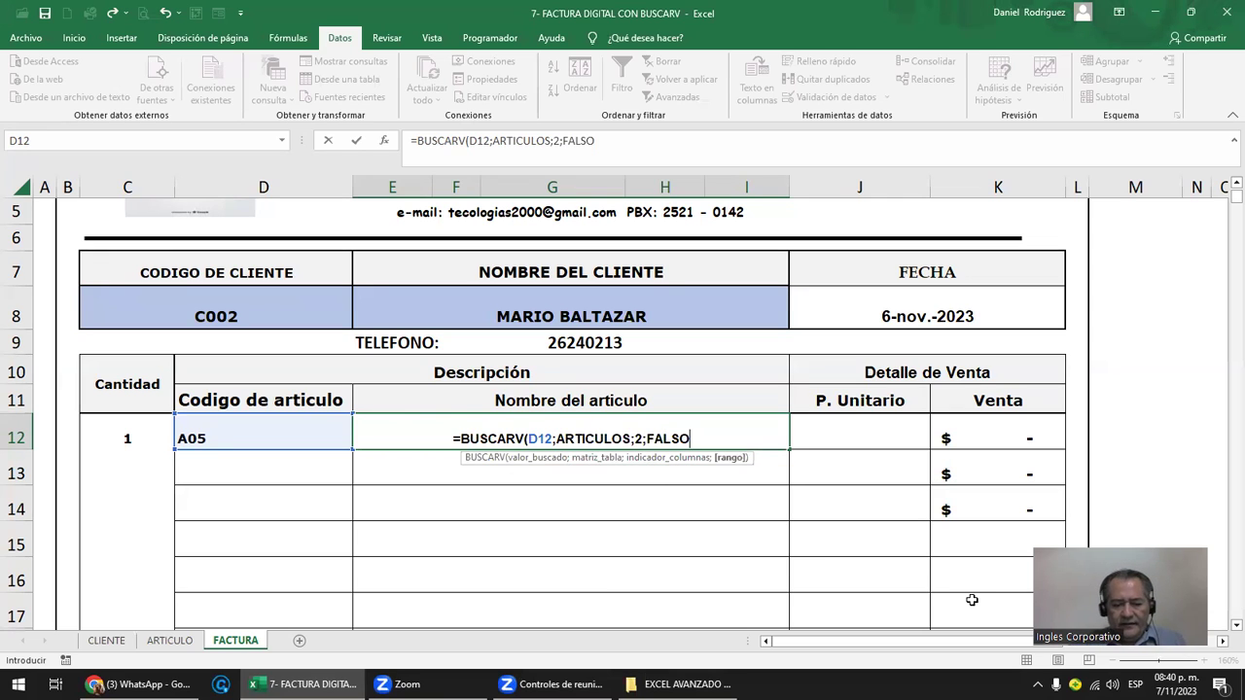
text())
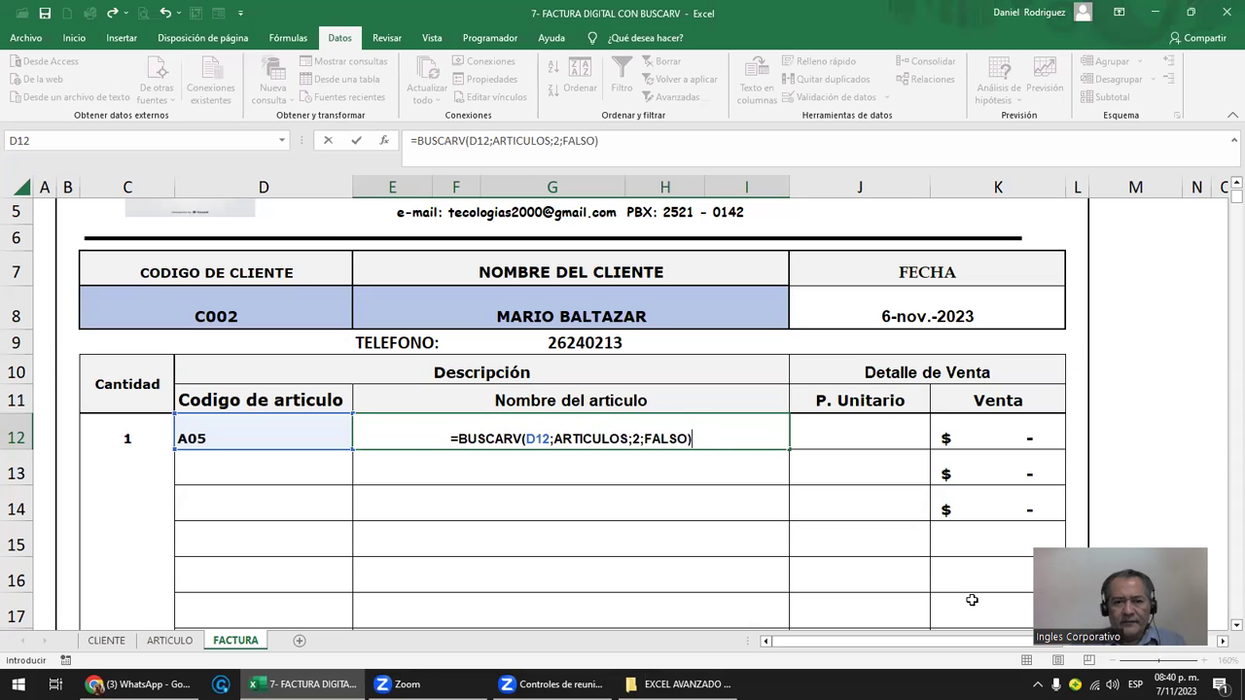
key(Return)
key(Up)
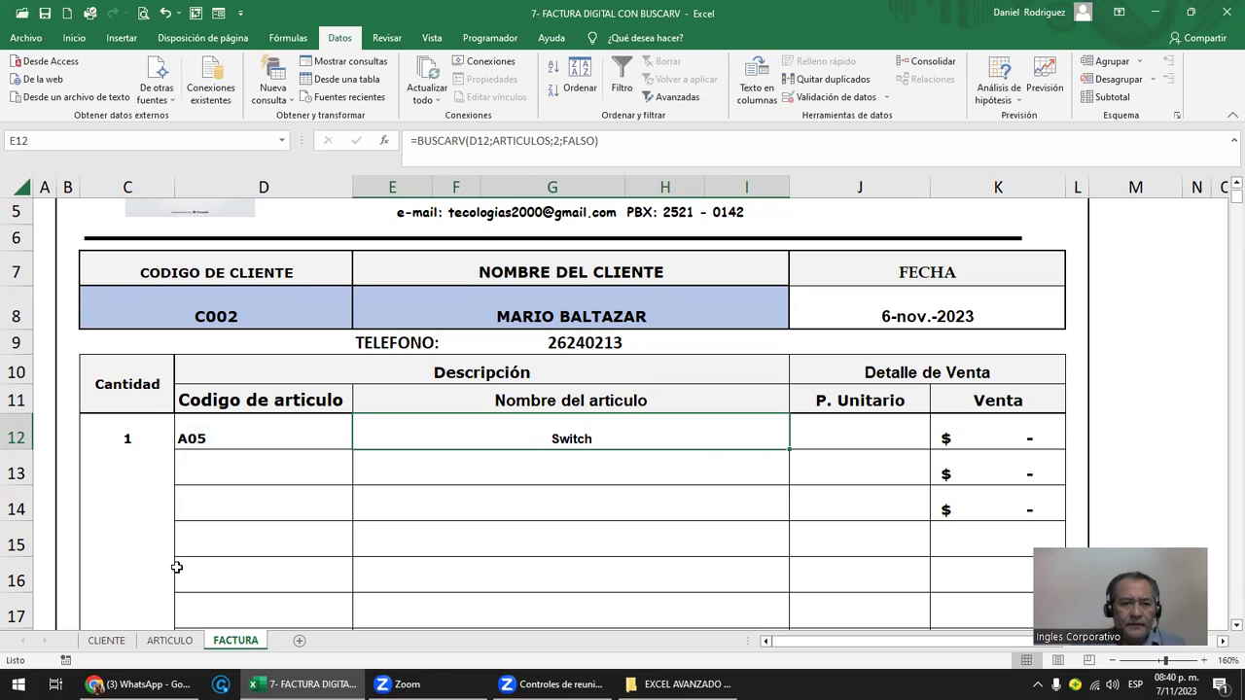
click(171, 642)
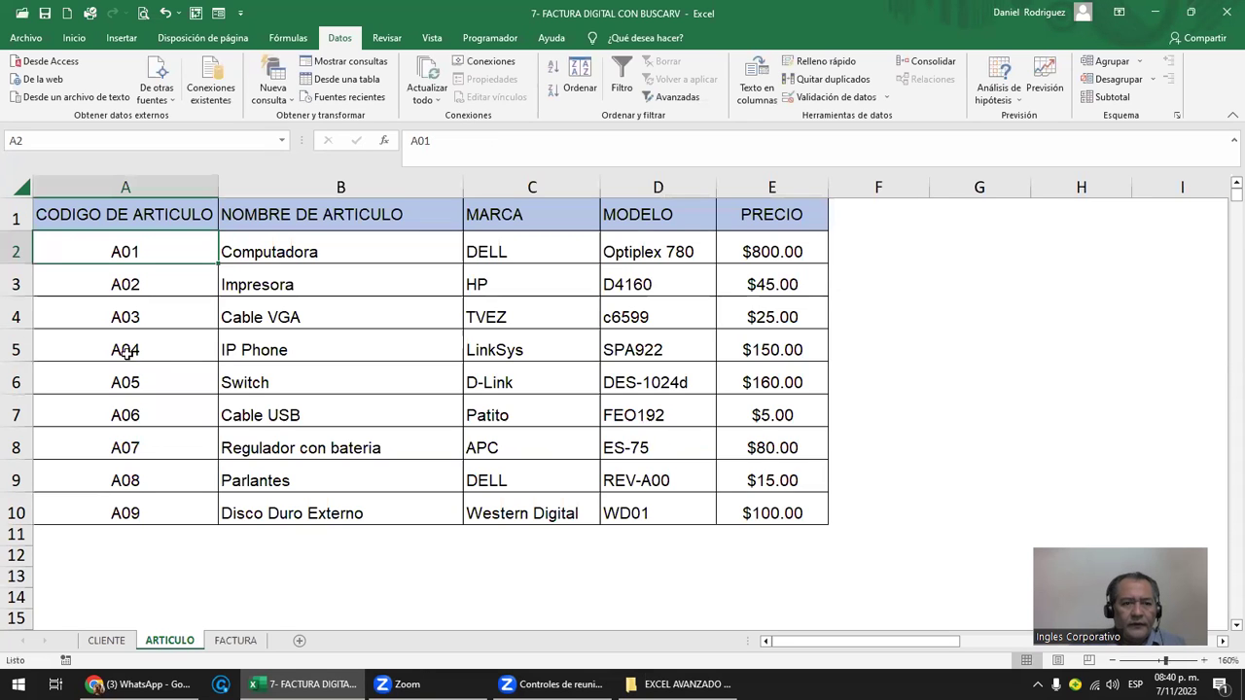
drag(138, 379, 739, 384)
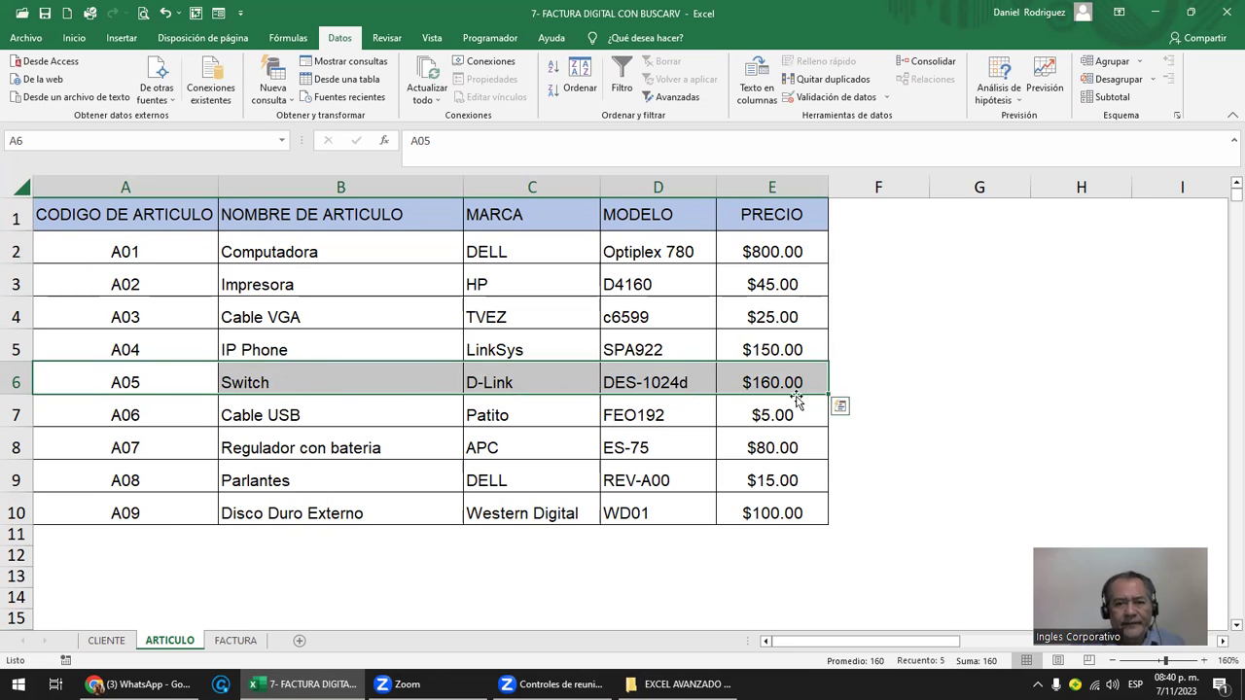
click(236, 642)
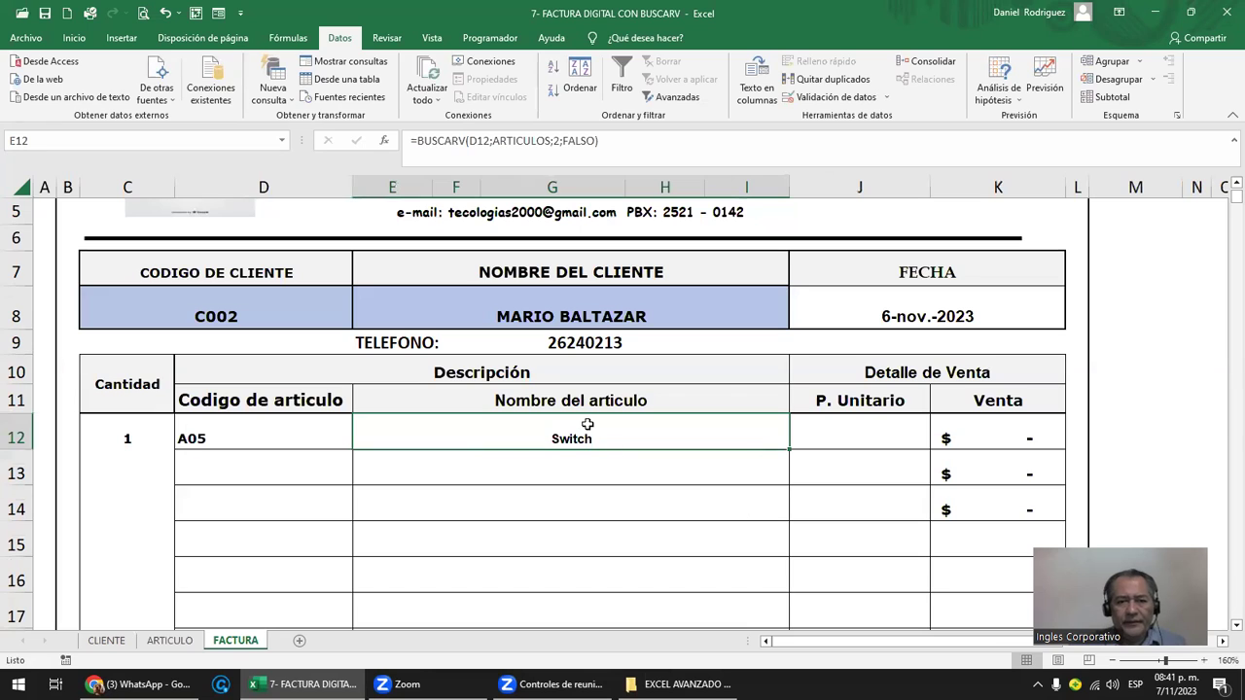
- Begin the J12 formula =BUSCARV(D12;ARTICULOS using autocomplete
click(866, 447)
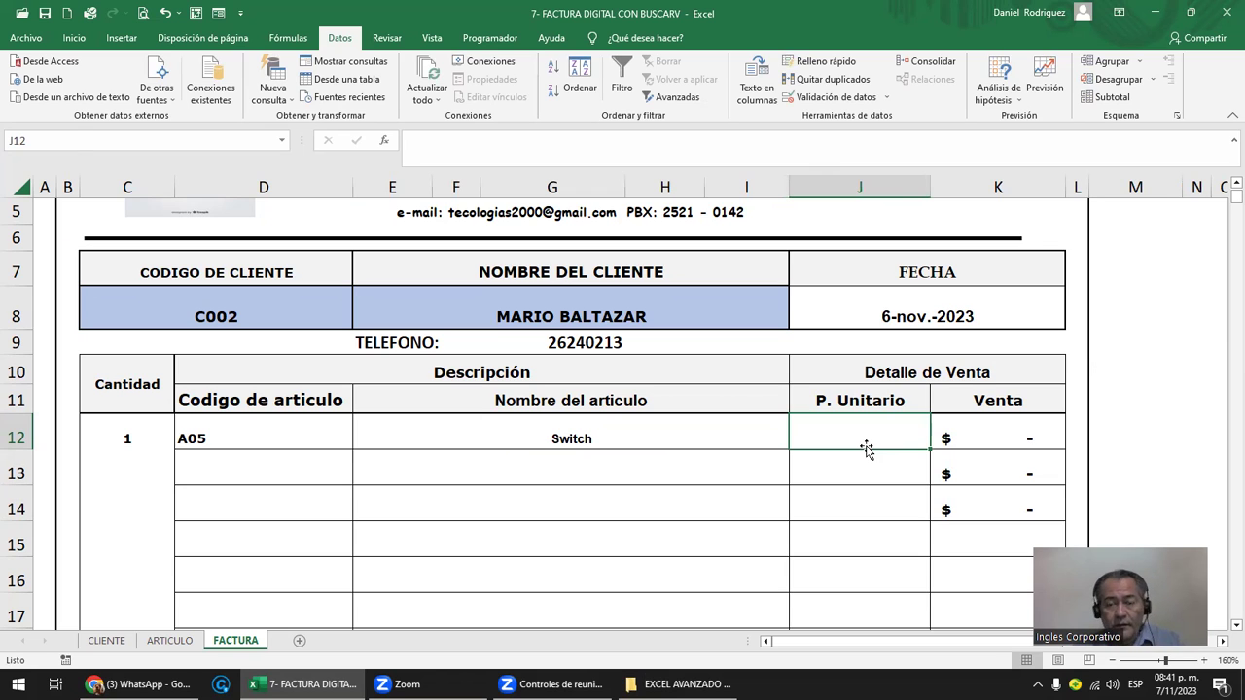
text(=)
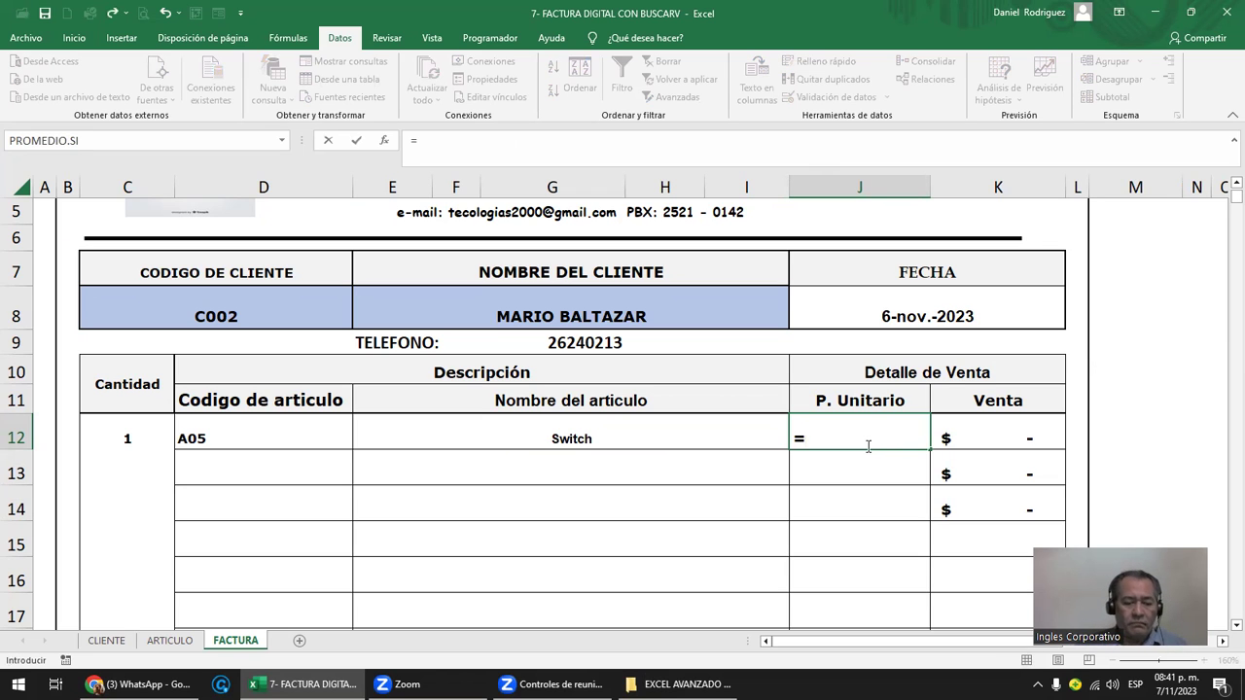
text(BUS)
key(Down)
key(Down)
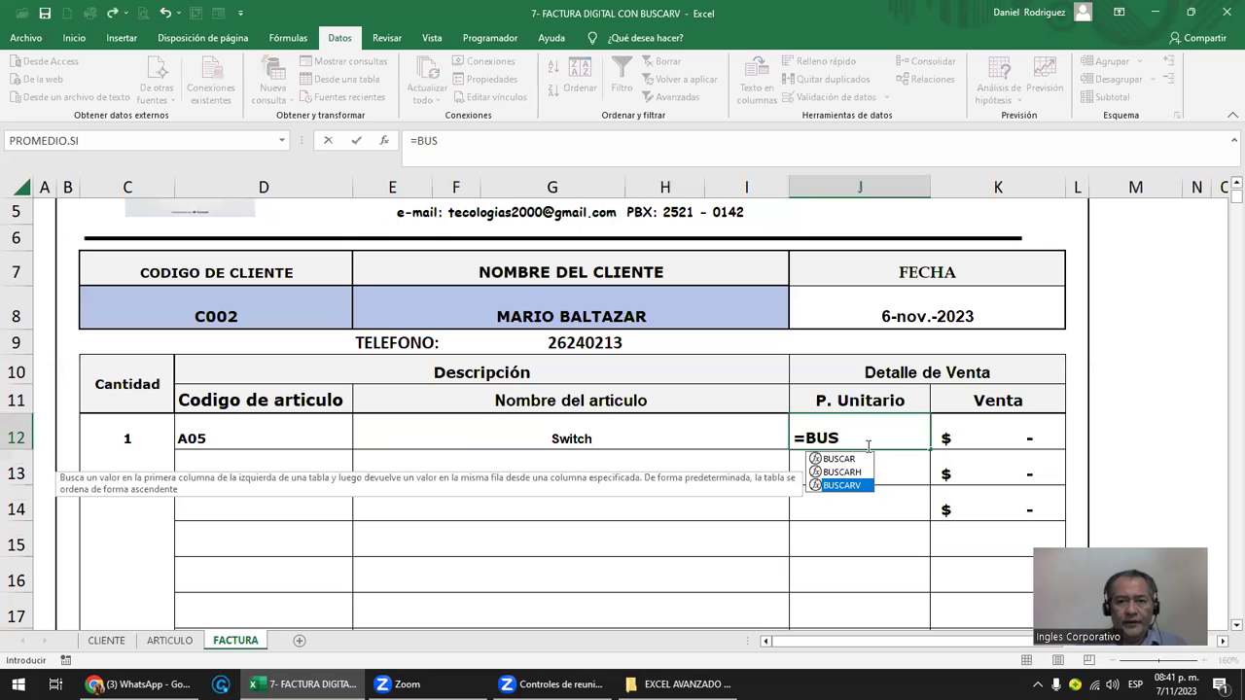
key(Tab)
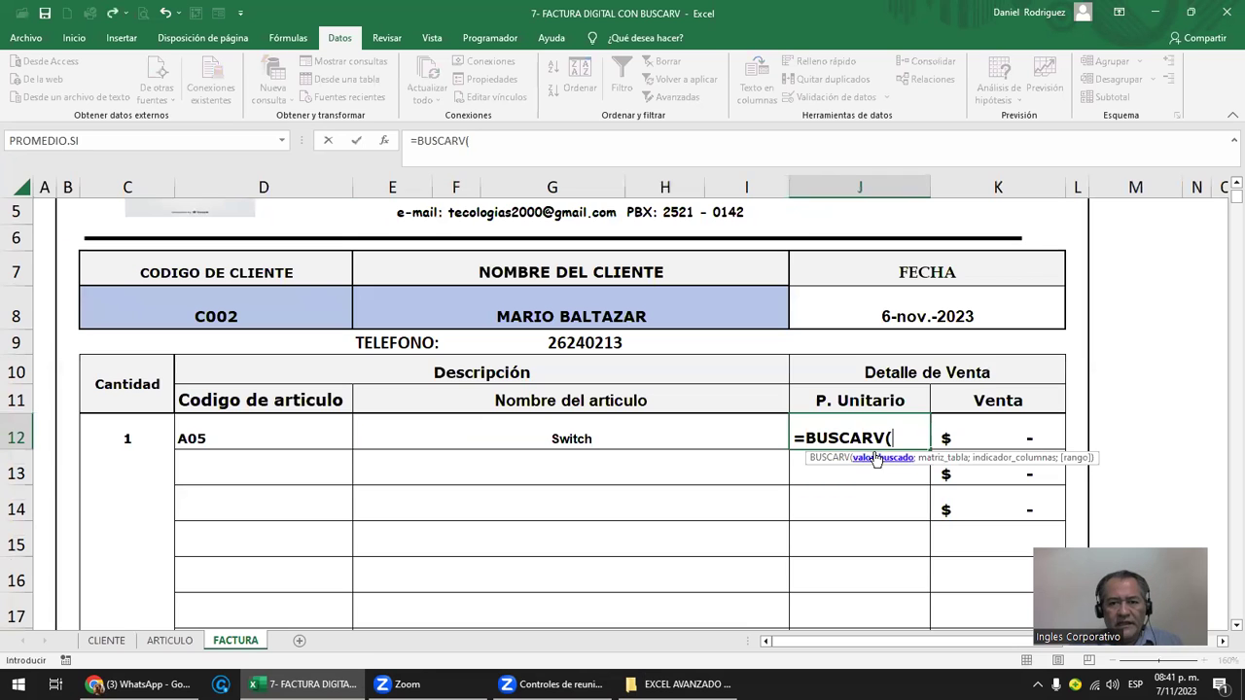
click(242, 438)
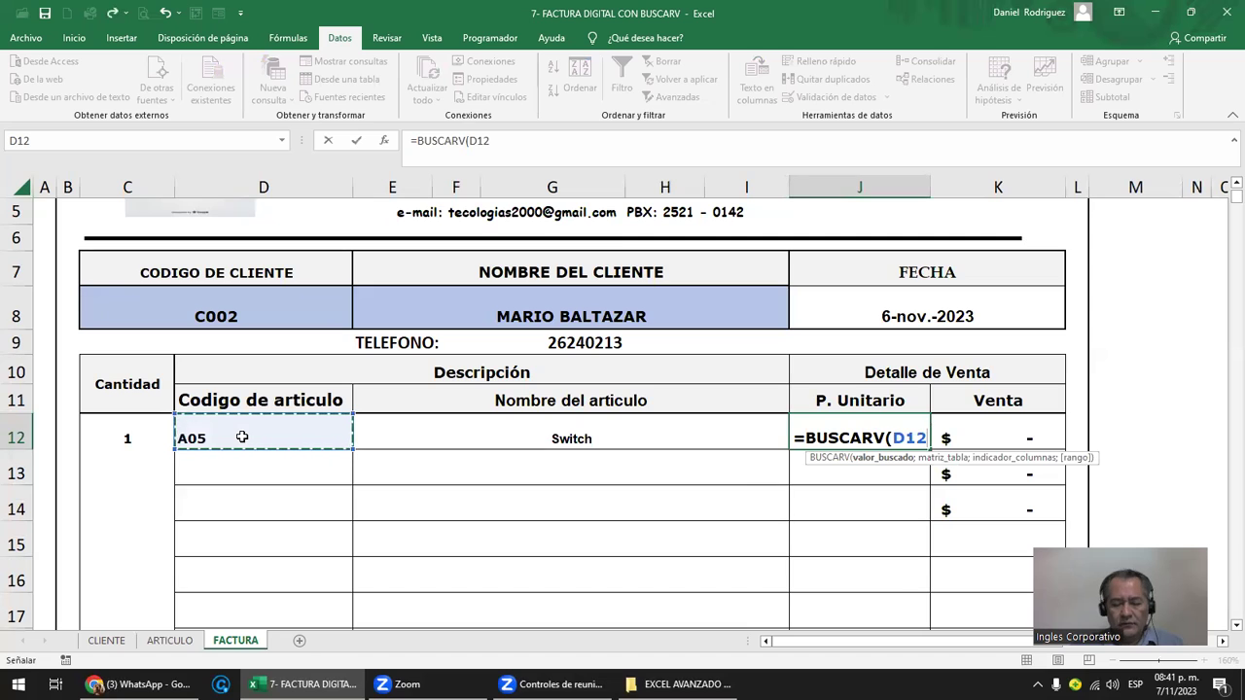
text(;)
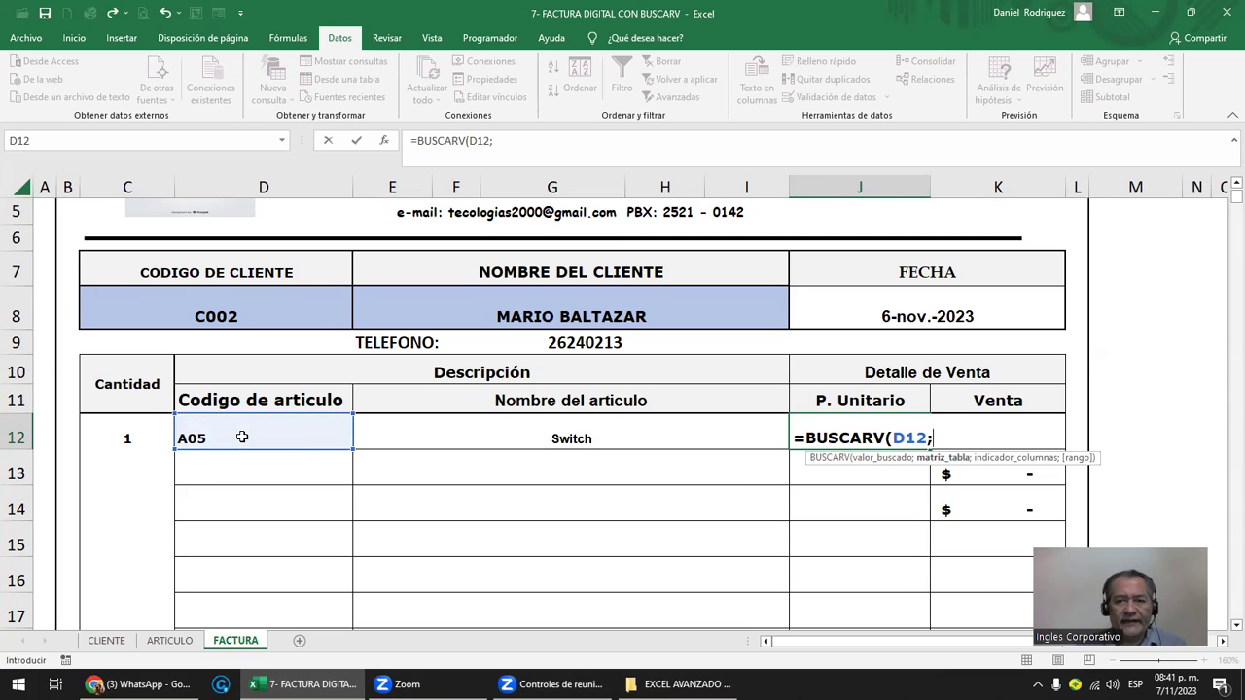
text(A)
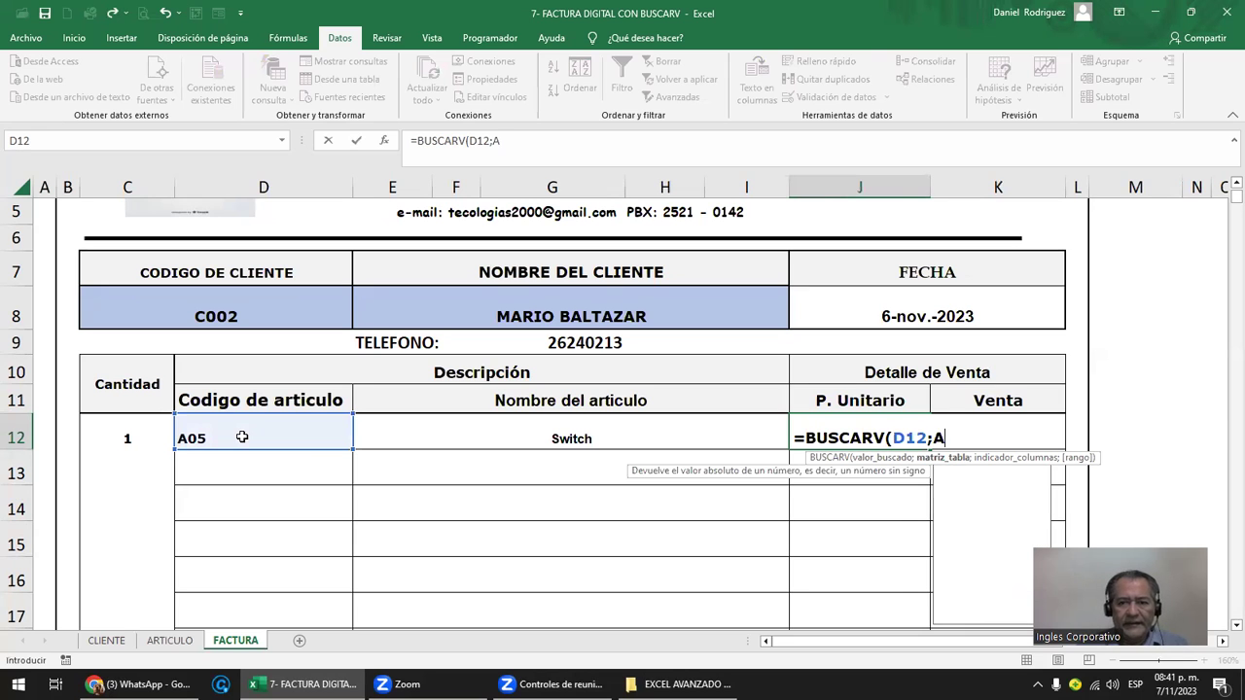
text(R)
key(Down)
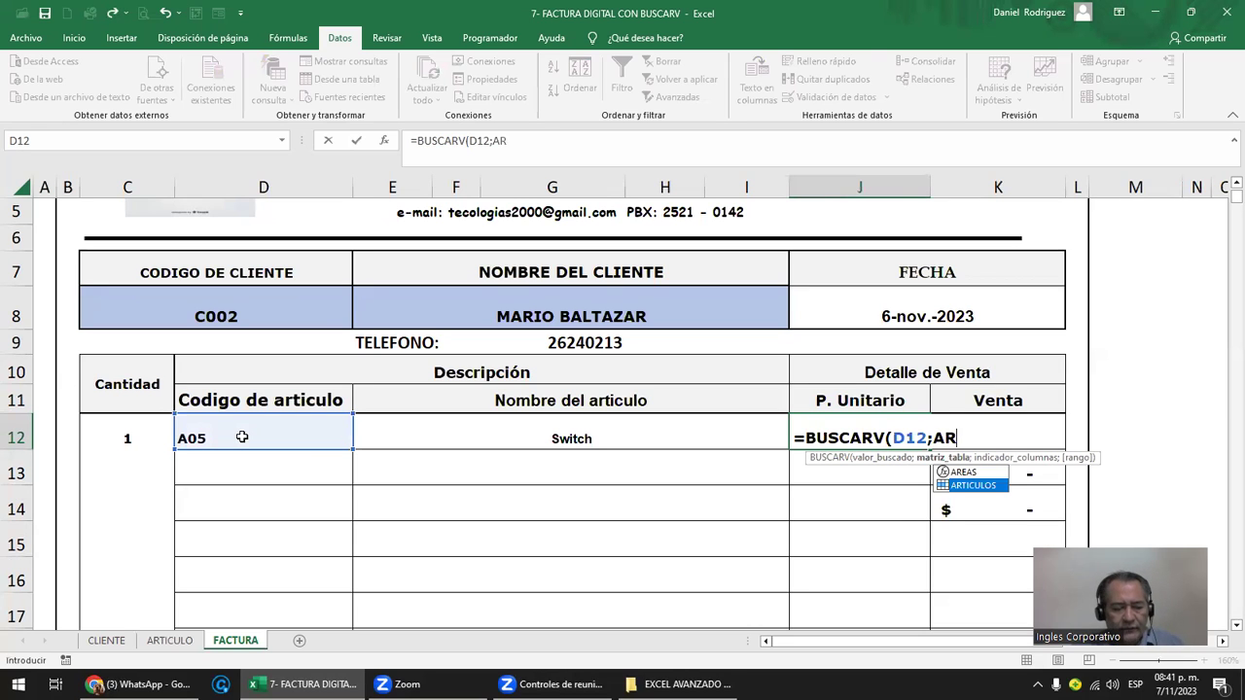
key(Tab)
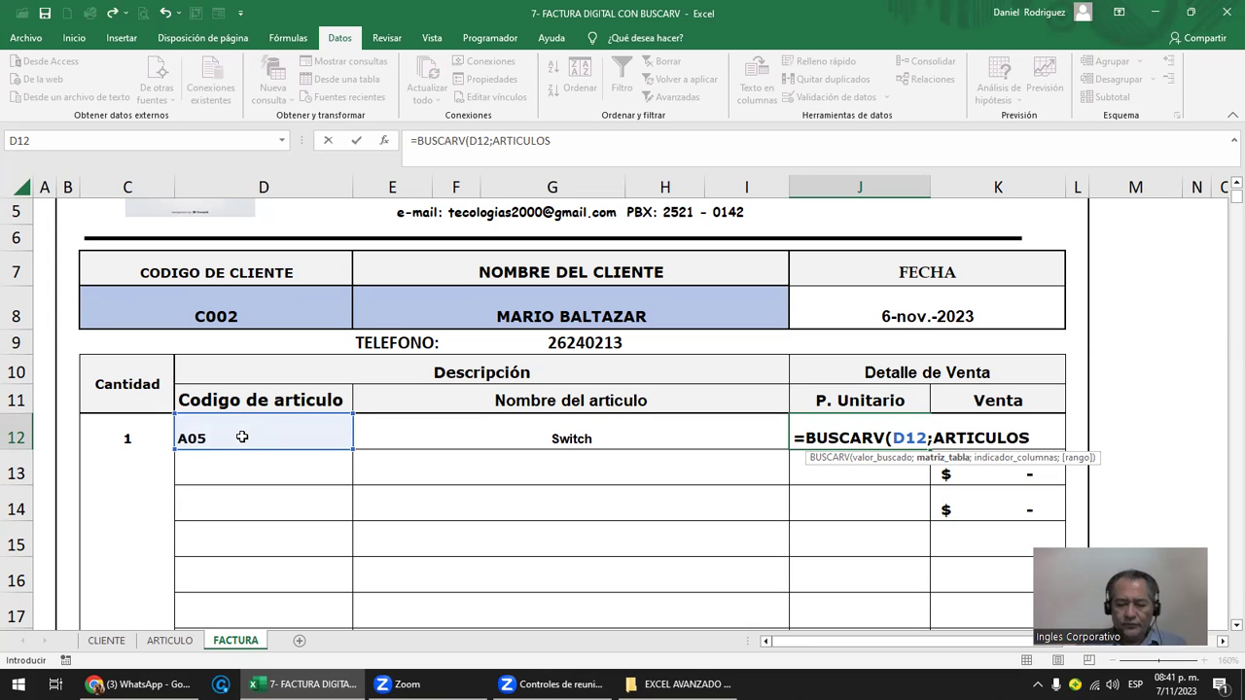
- Finish it with ;5;FALSO) so J12 shows $160.00
text(;)
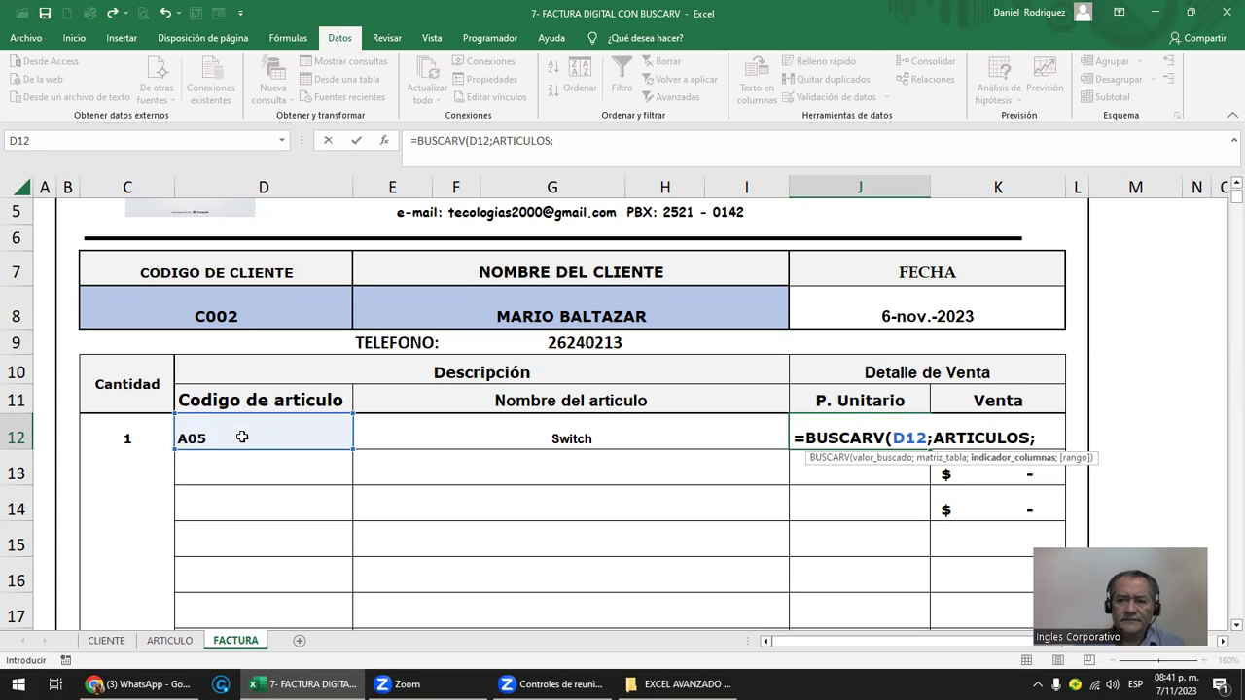
text(5)
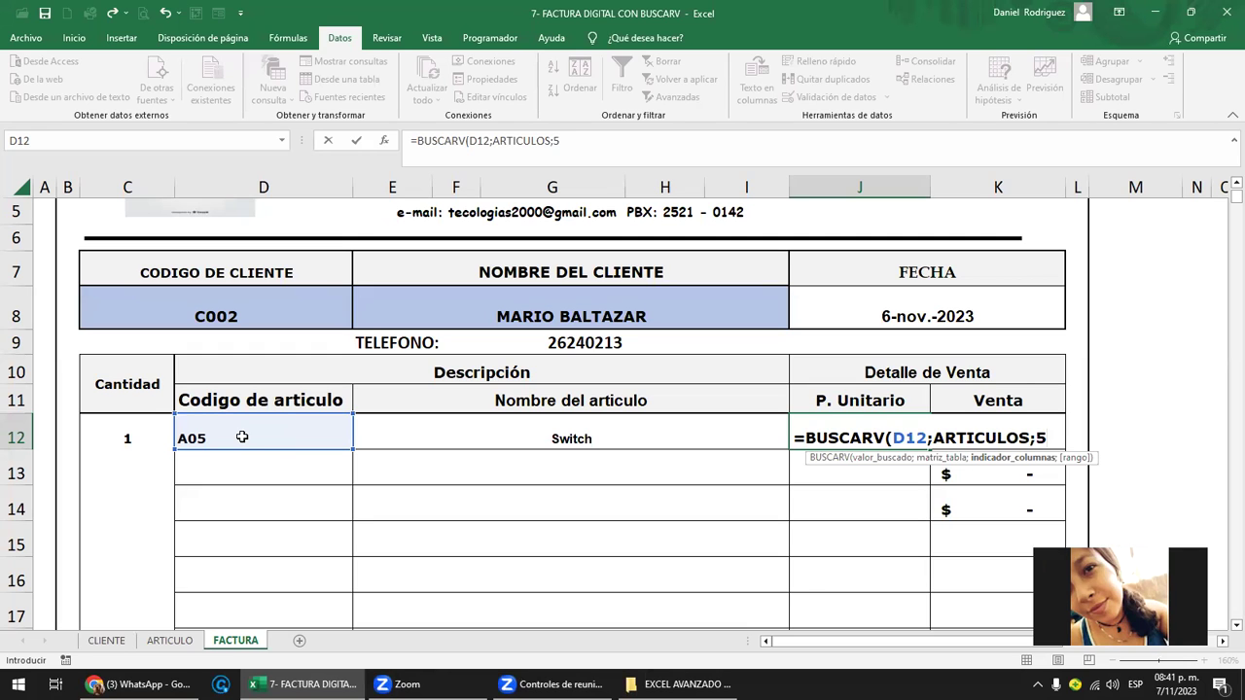
text(;)
key(Down)
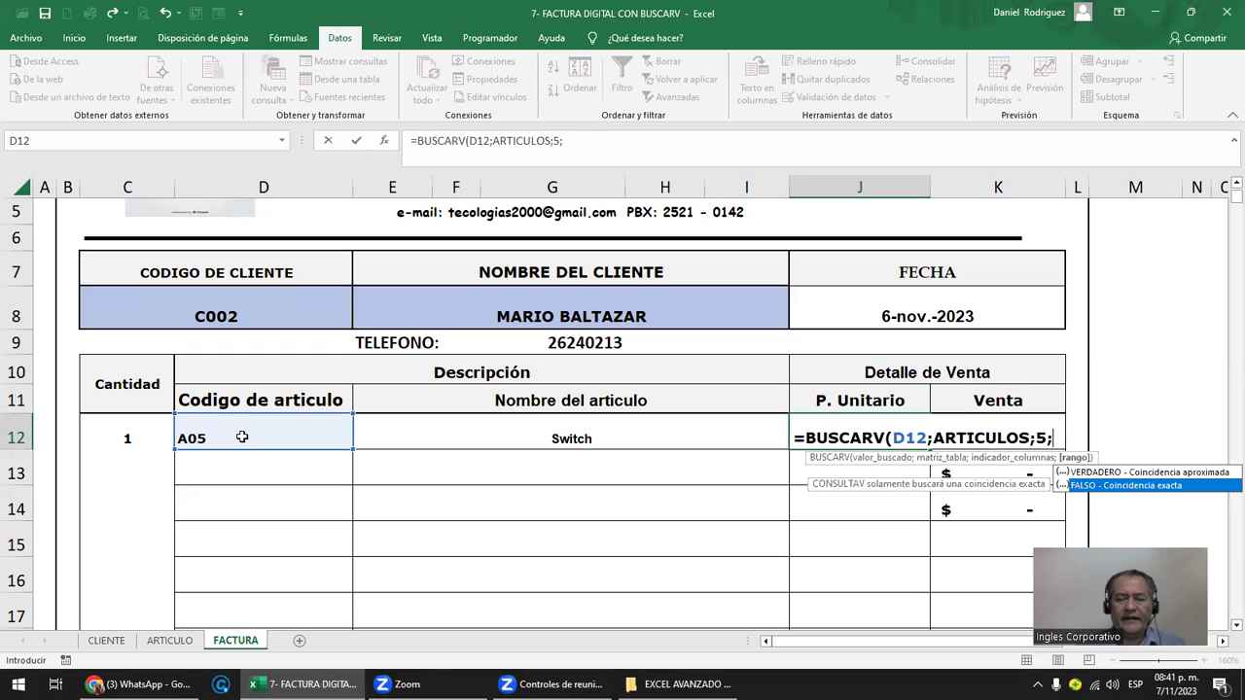
key(Tab)
text())
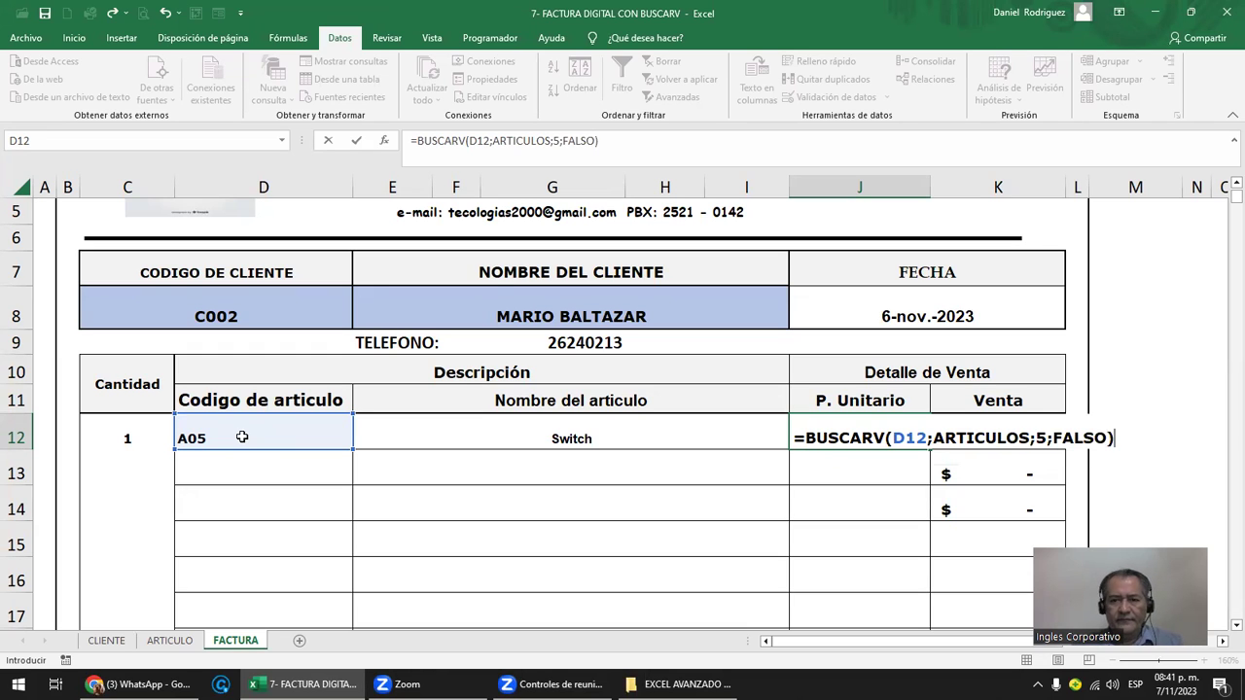
key(Return)
key(Up)
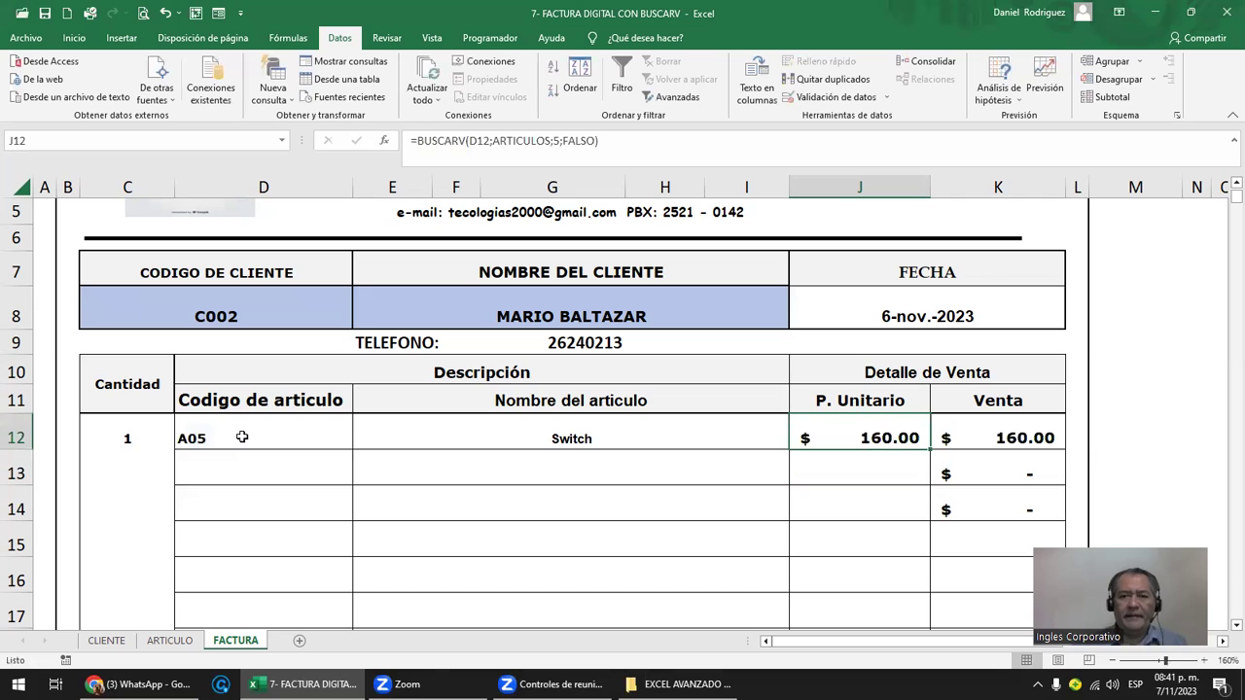
- Enter quantity 2 in C12 and review the E12 and J12 lookup formulas
click(122, 438)
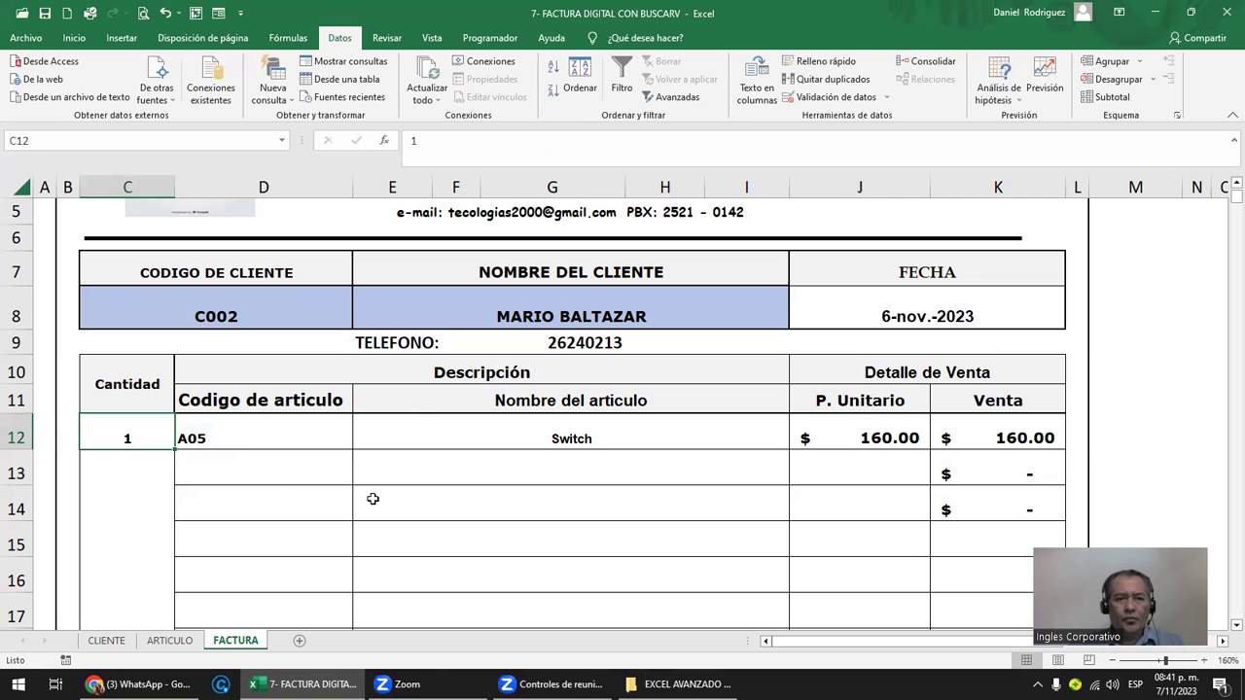
text(2)
key(Return)
key(Up)
key(Right)
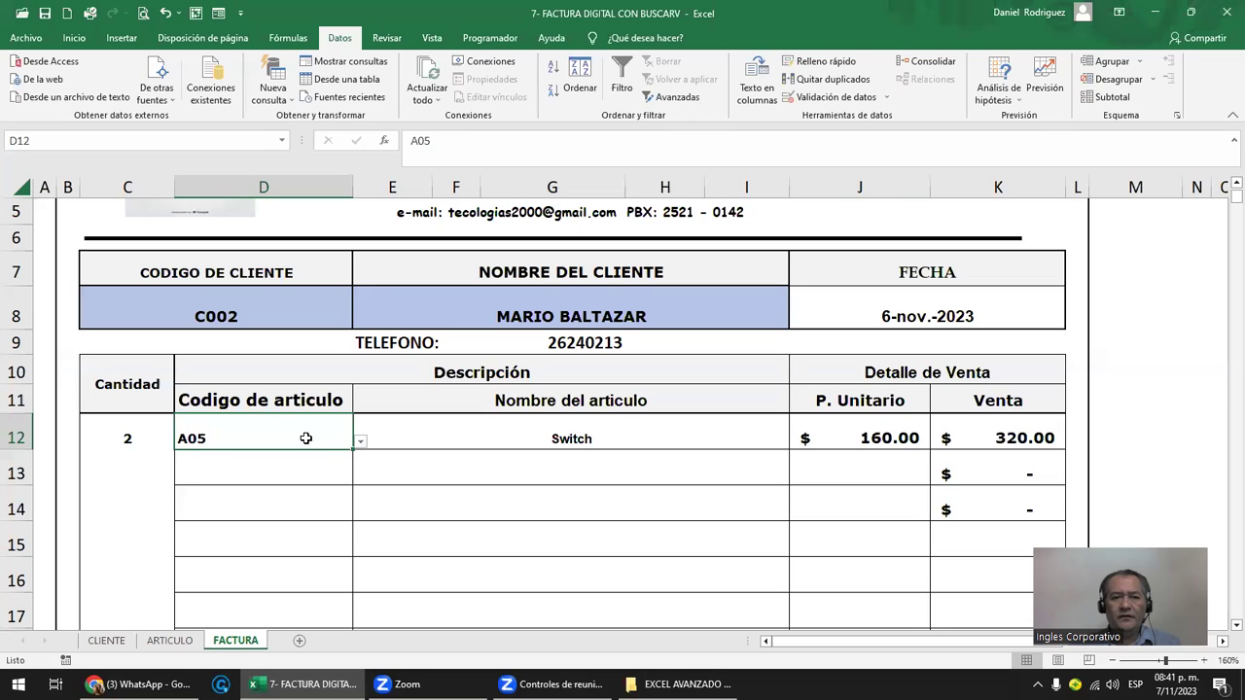
click(520, 436)
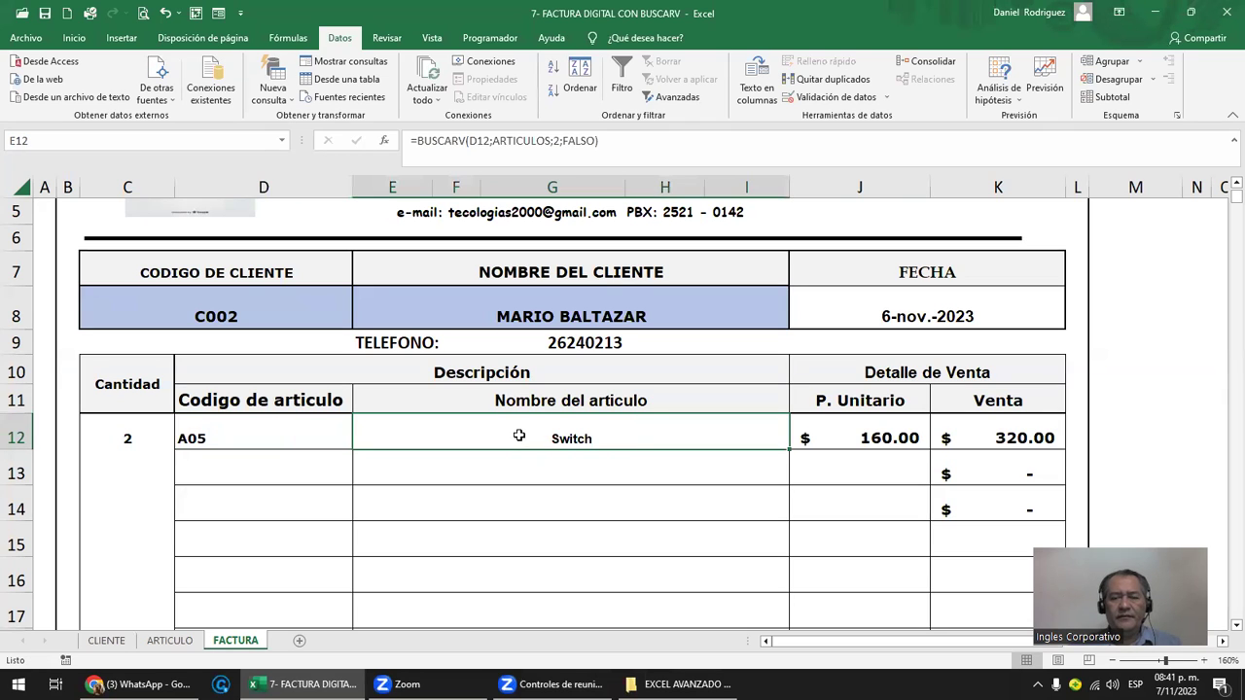
click(850, 420)
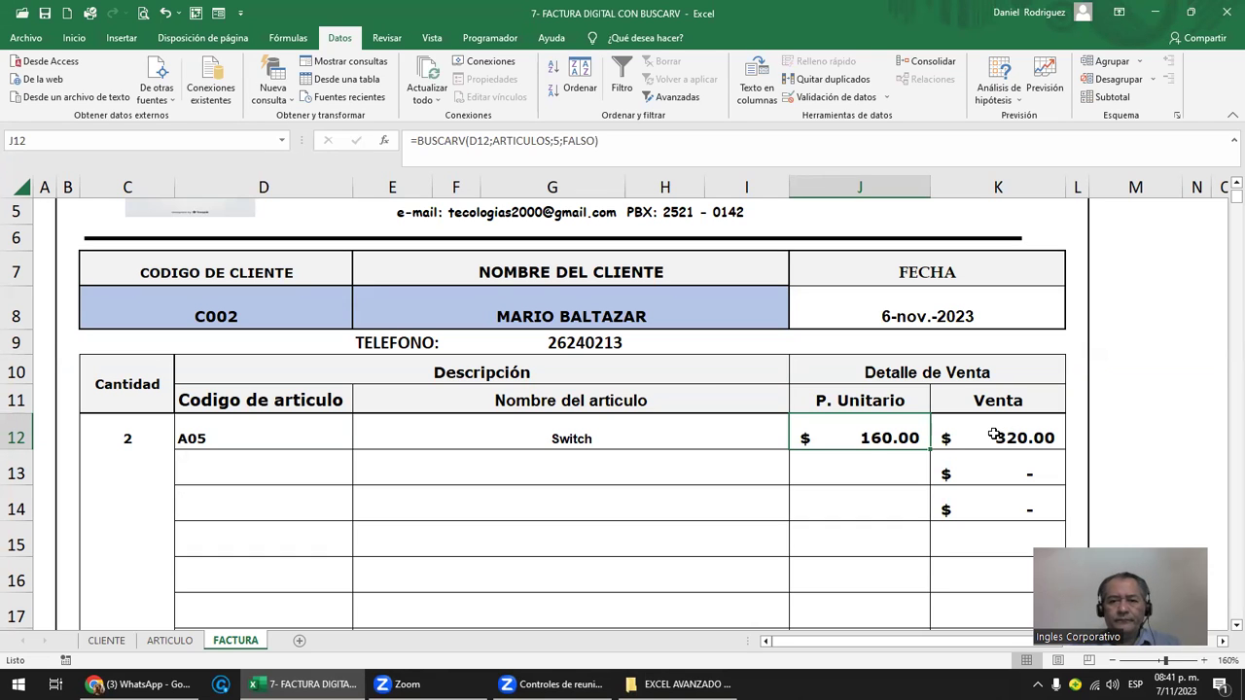
- Rewrite K12 as =SI(J12=" "; " "; C12*J12) with spaces around the semicolons
double_click(994, 435)
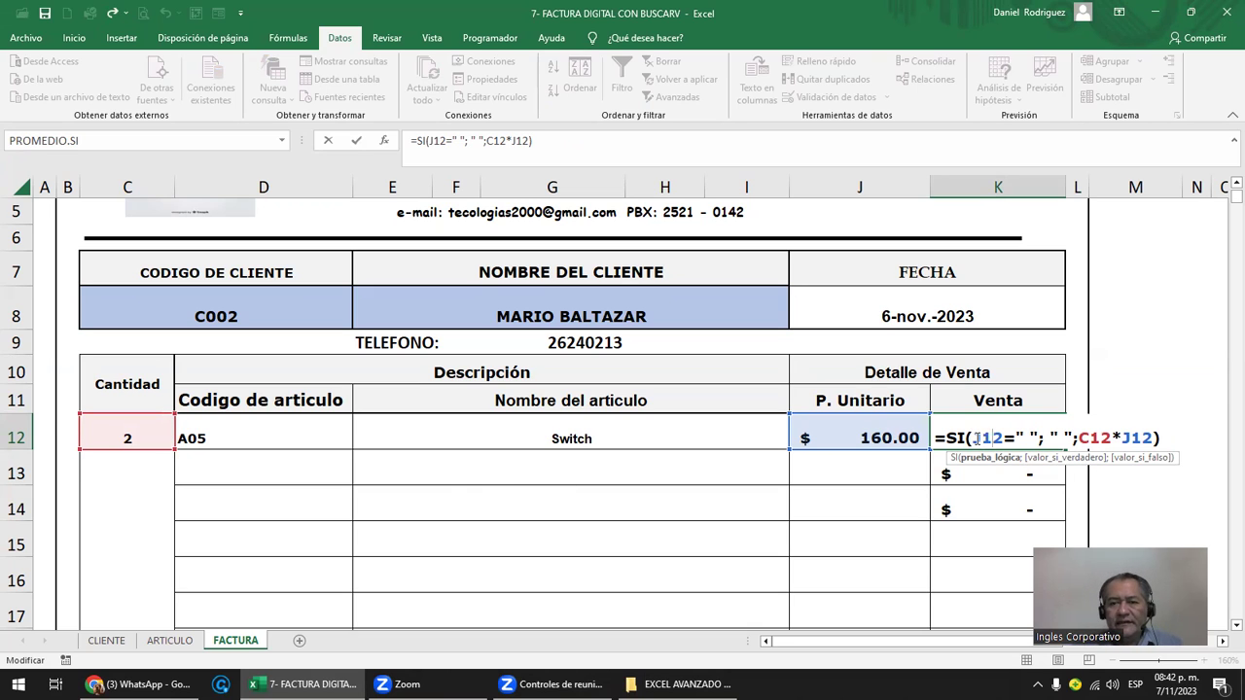
key(shift+Home)
drag(1075, 435, 970, 470)
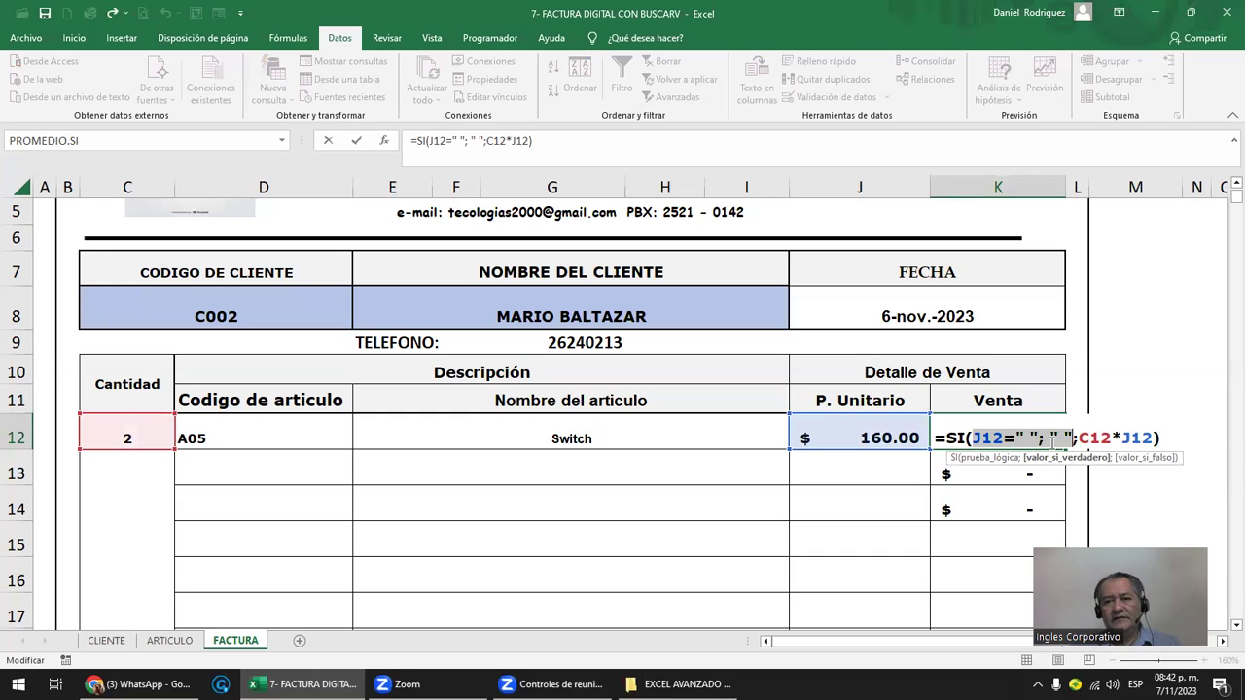
click(1042, 439)
key(Left)
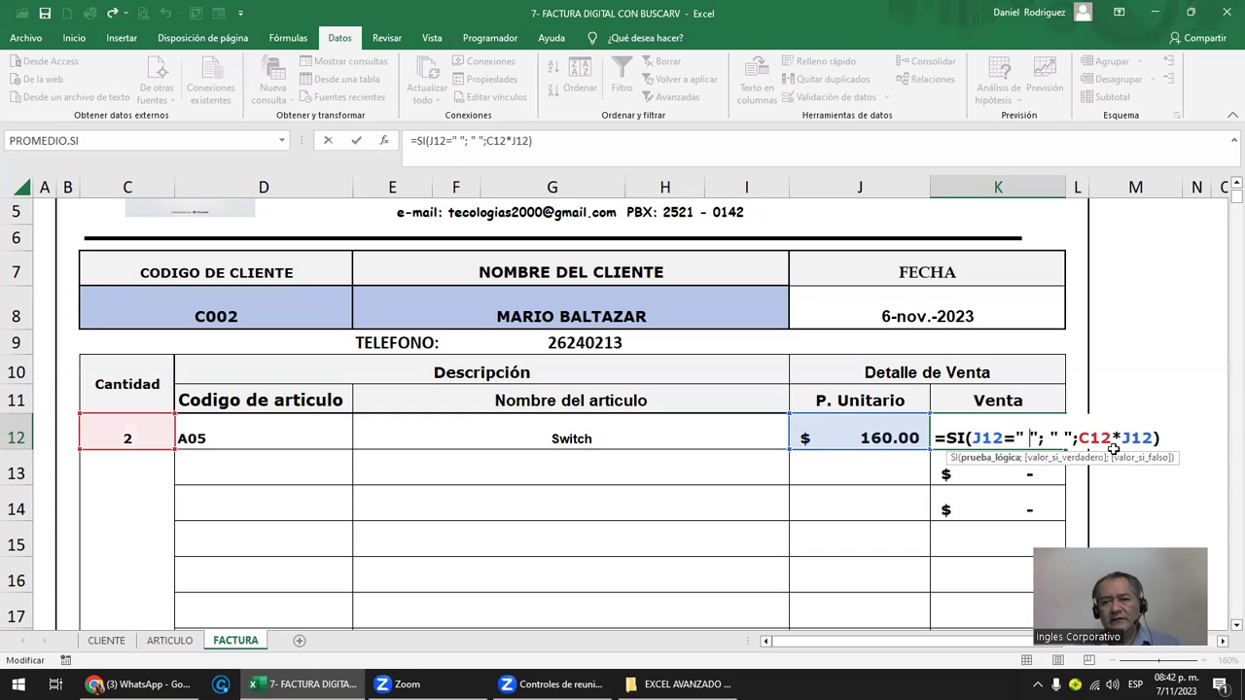
key(Right)
key(Right)
key(Right)
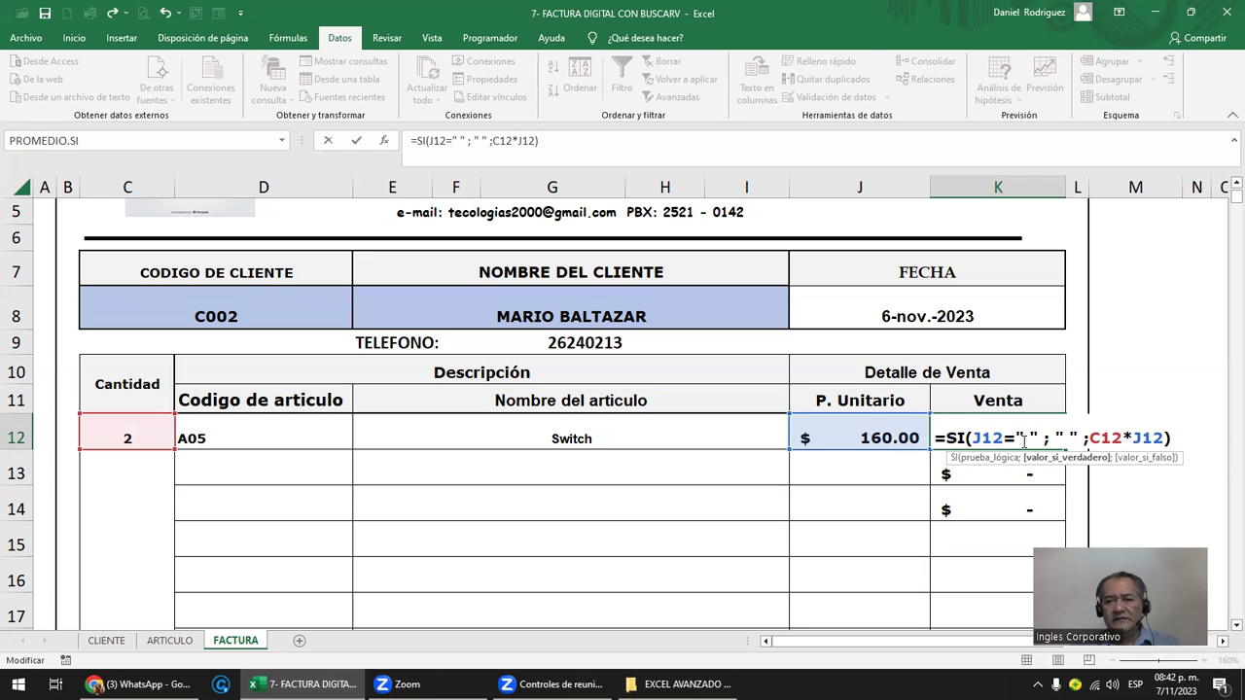
click(1088, 441)
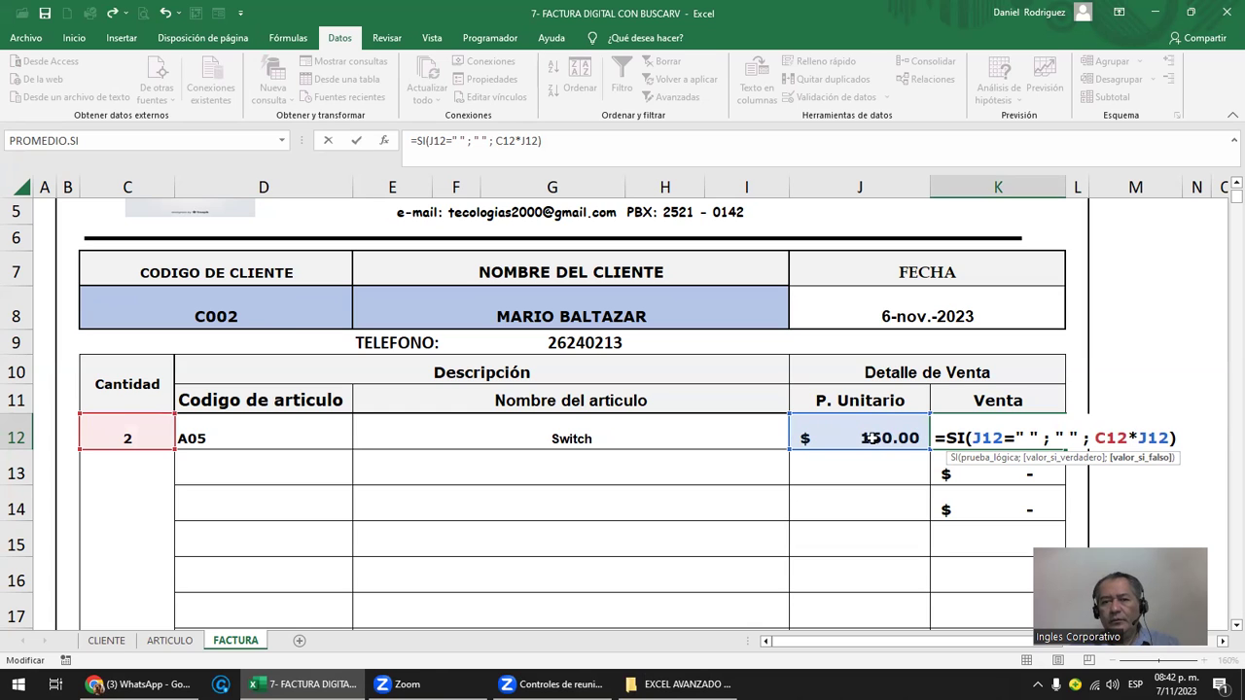
key(ctrl+Return)
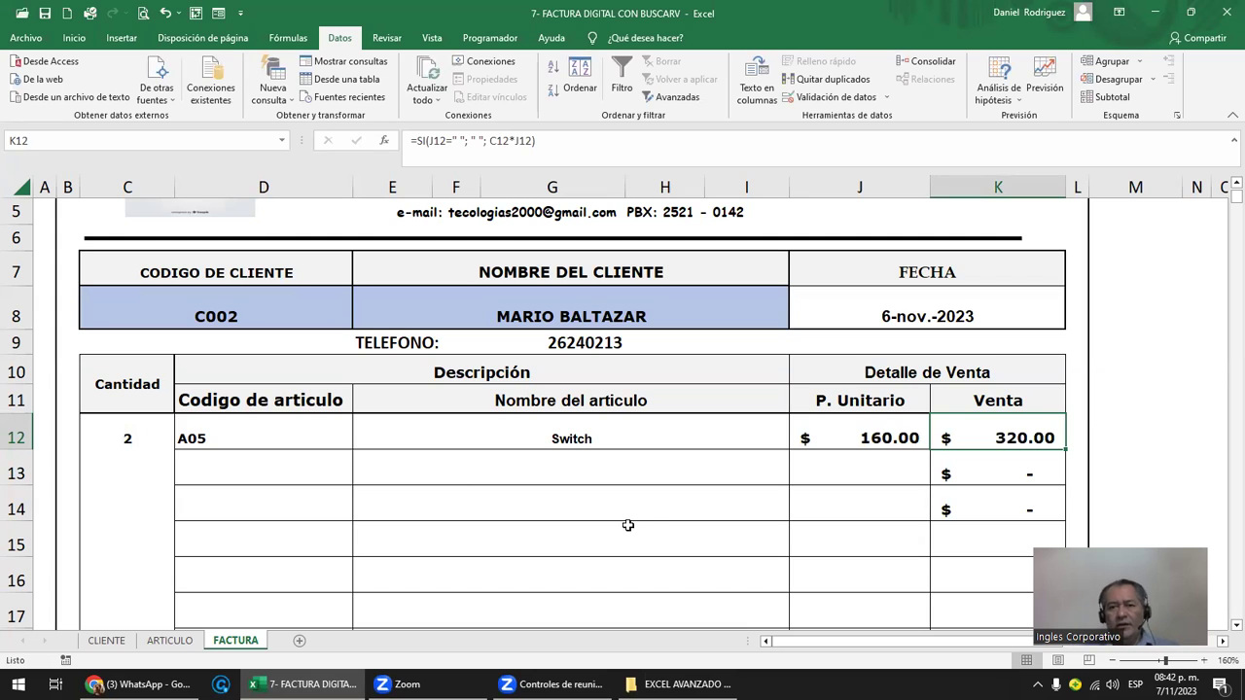
- Clear J12 to test K12's blank result, then recheck the restored price and Venta
click(850, 471)
click(873, 441)
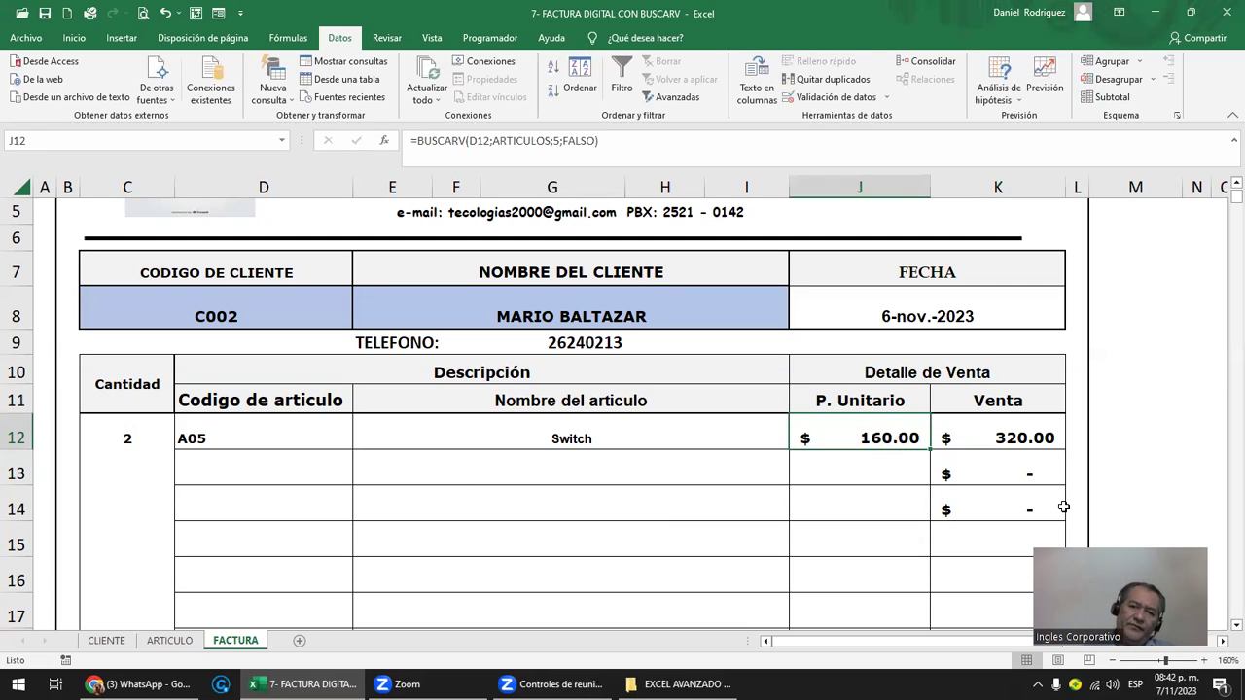
key(Delete)
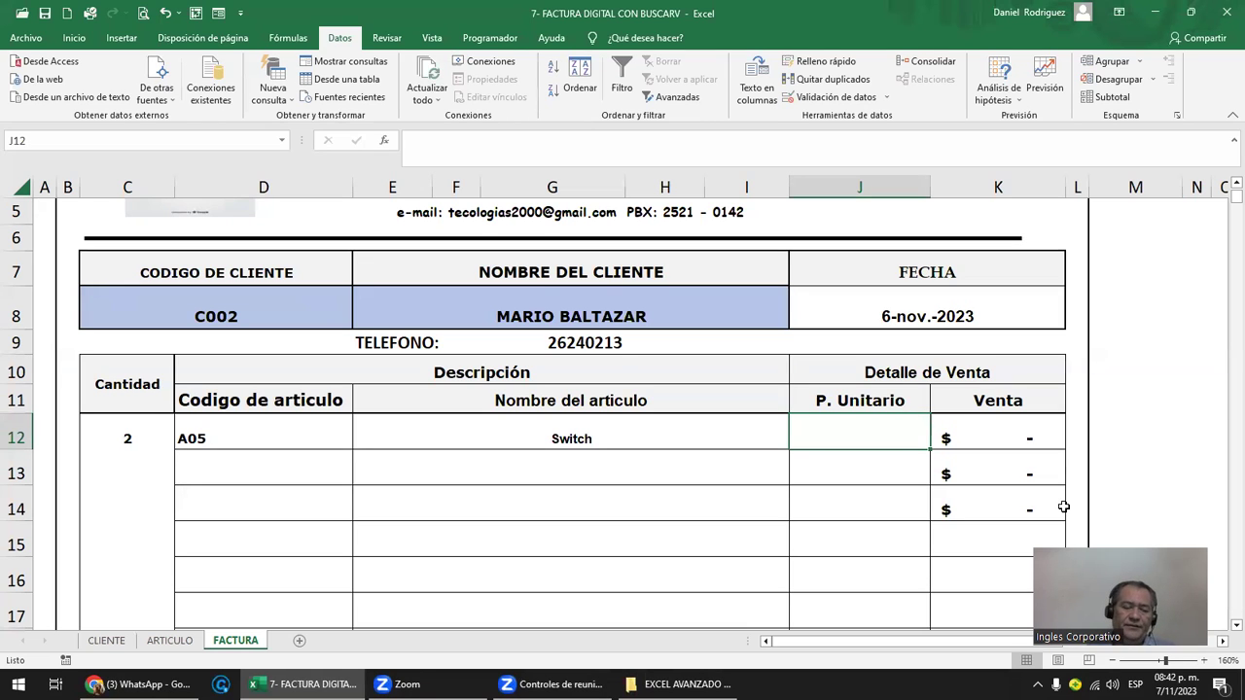
key(Left)
key(Right)
key(Right)
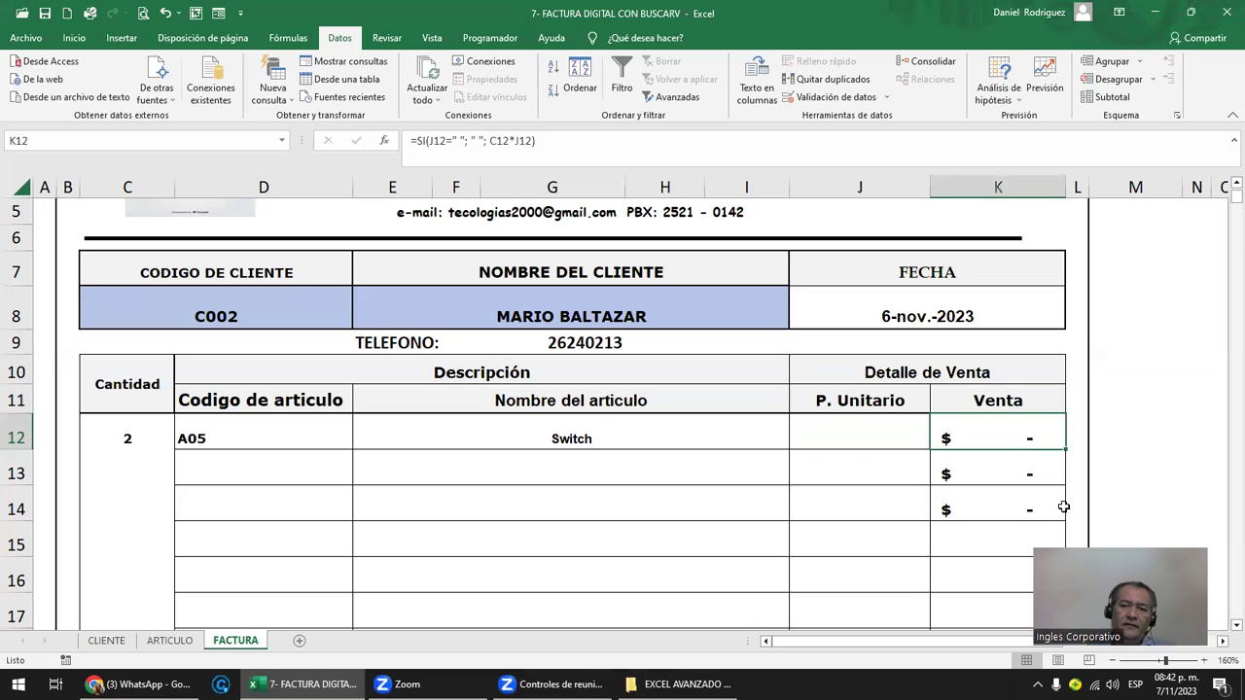
key(F2)
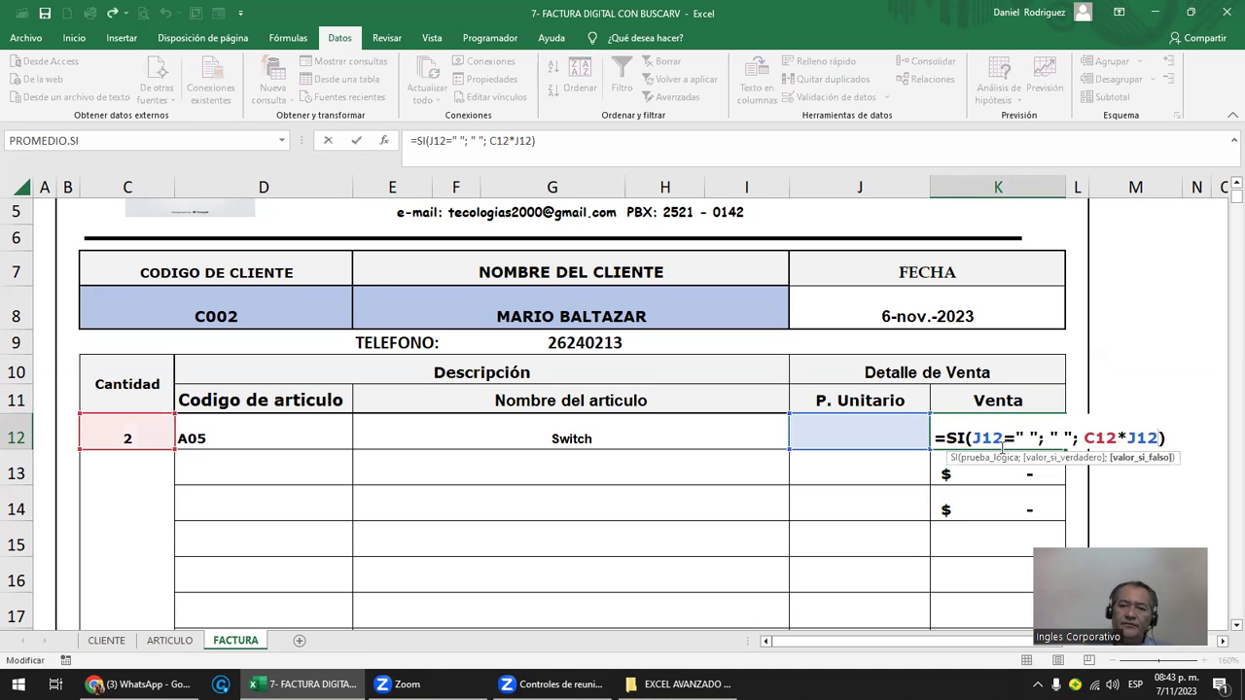
drag(978, 435, 1073, 439)
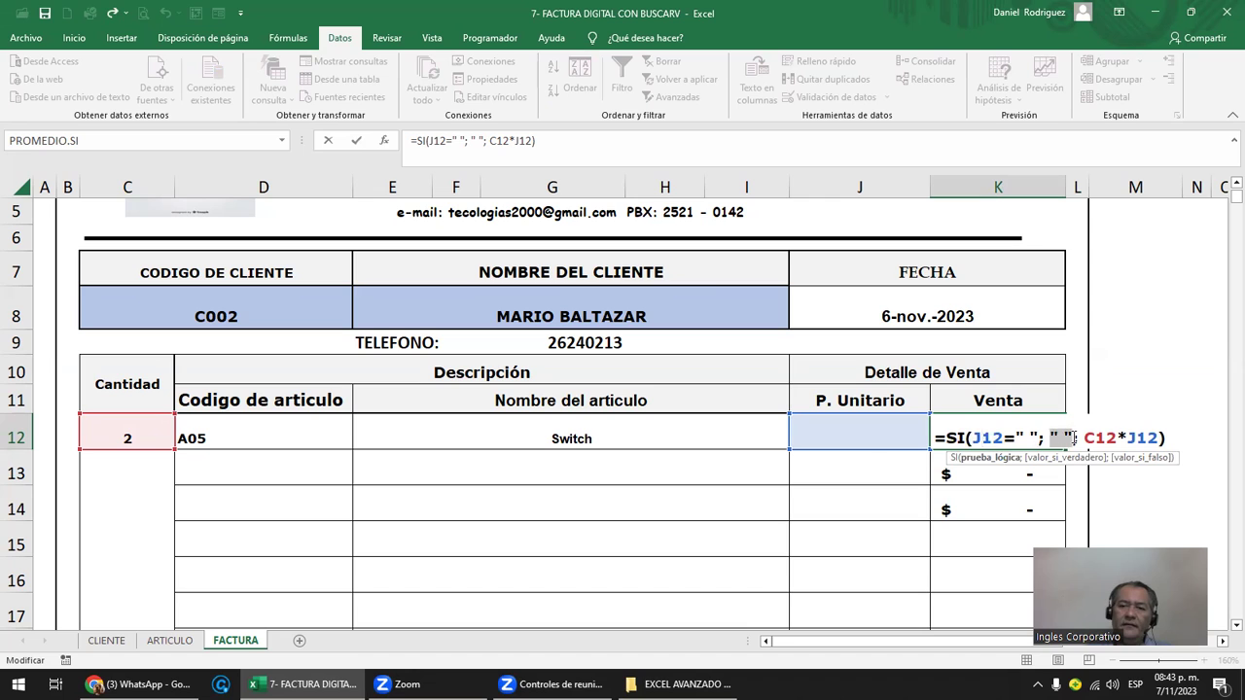
key(Escape)
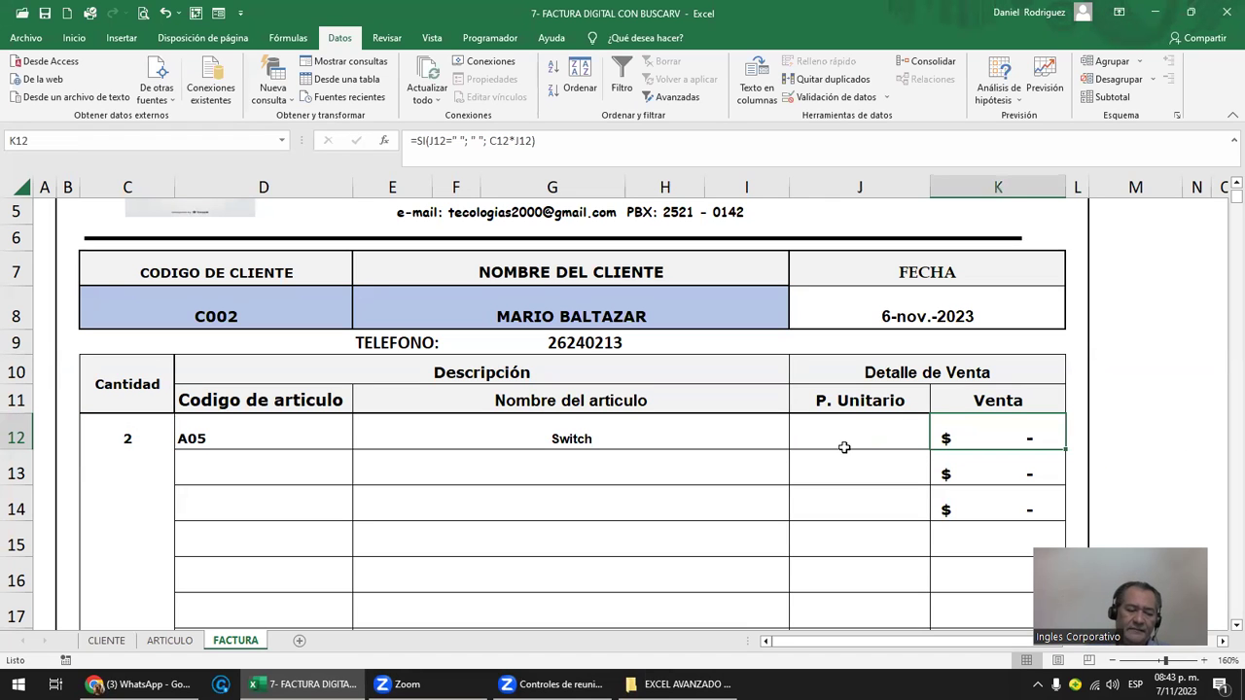
click(844, 447)
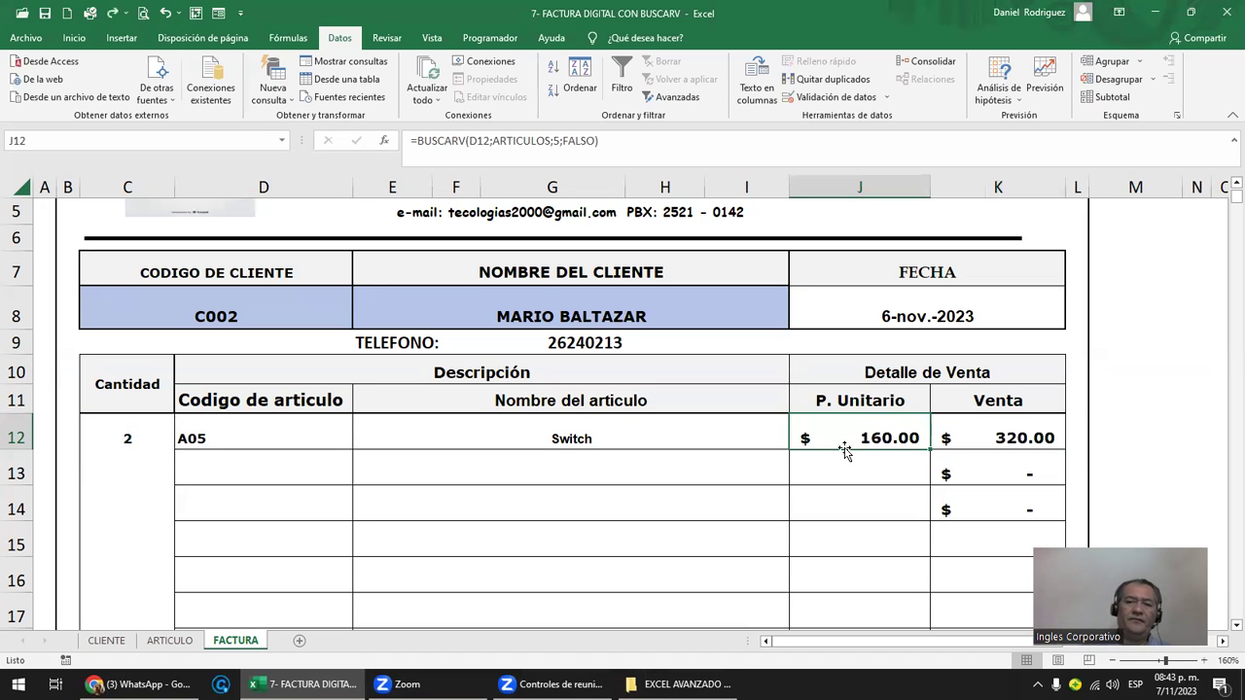
click(1016, 418)
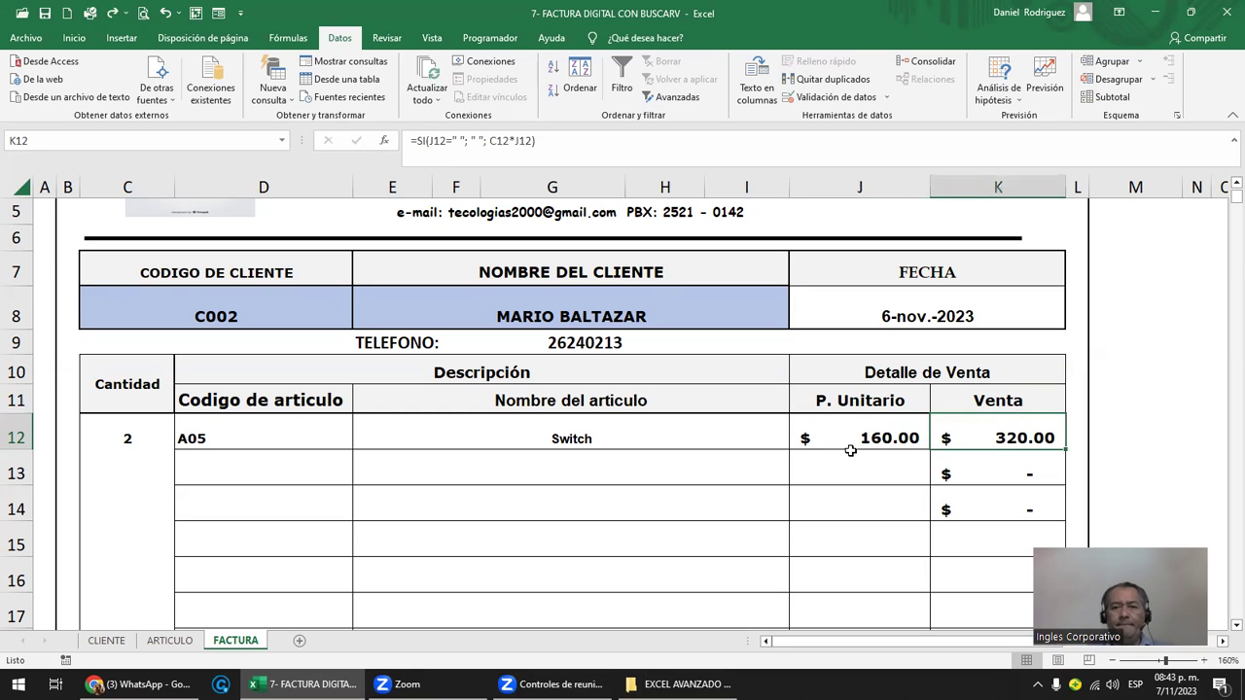
click(224, 437)
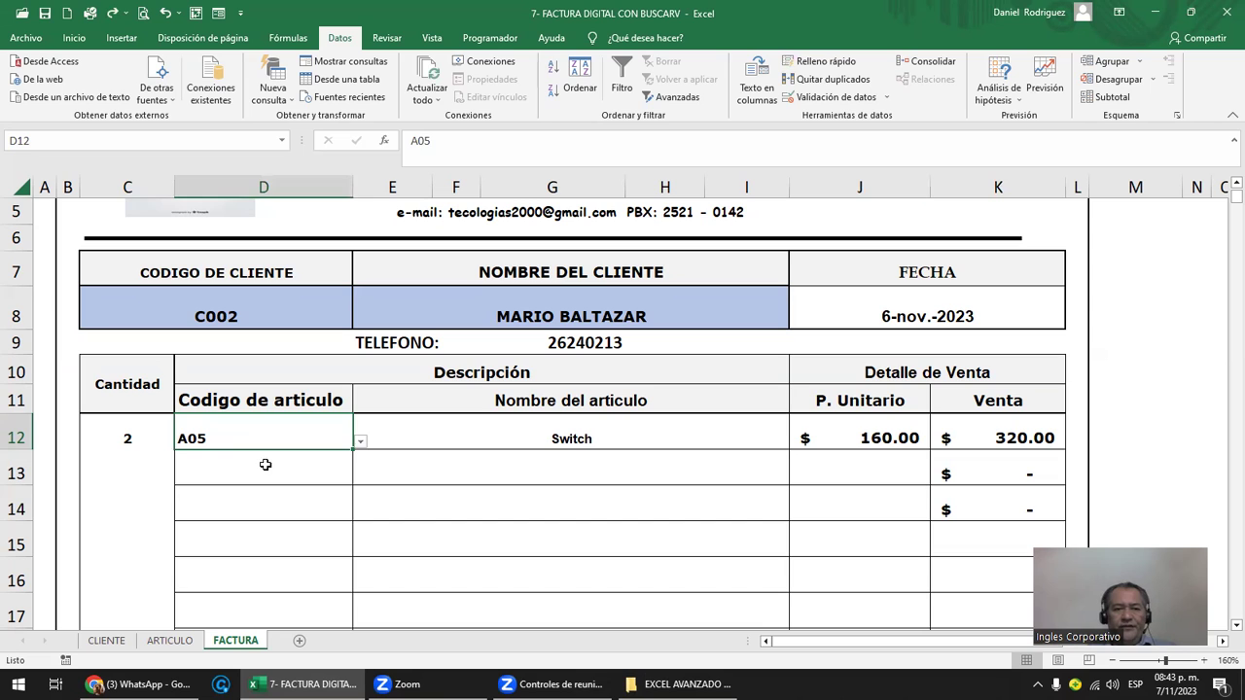
- Enter quantity 1 in C13 and pick code A08 from D13's dropdown
click(137, 474)
text(1)
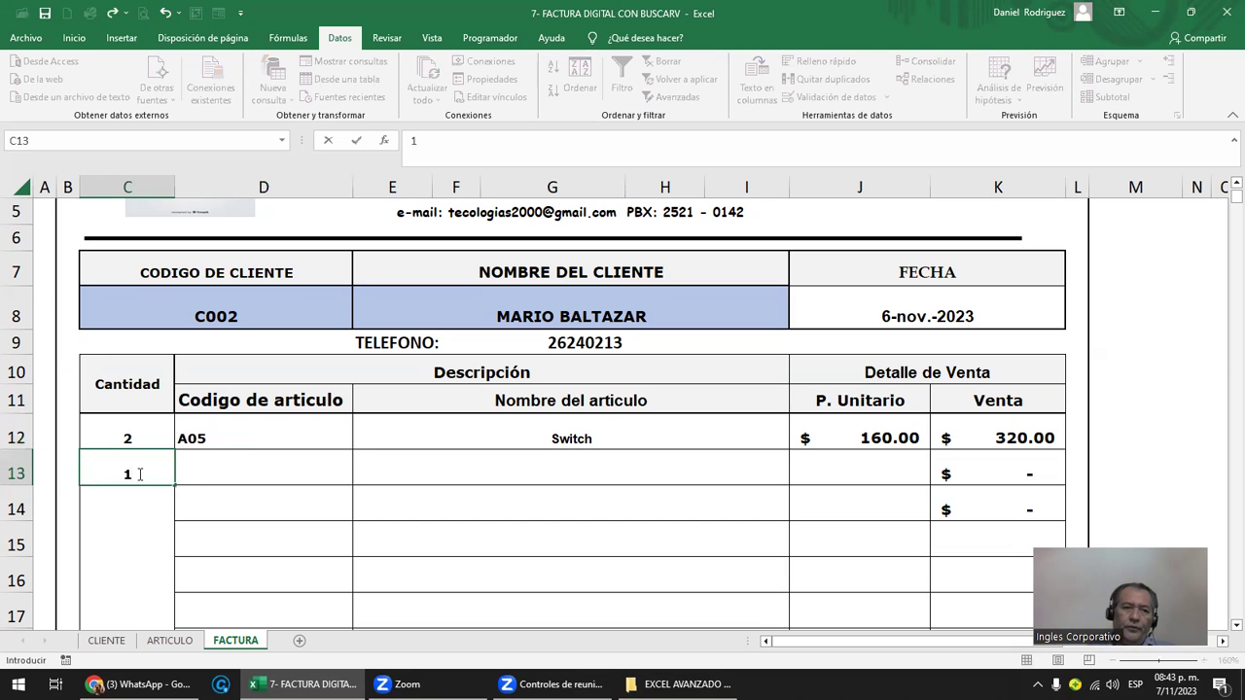
key(Return)
click(291, 459)
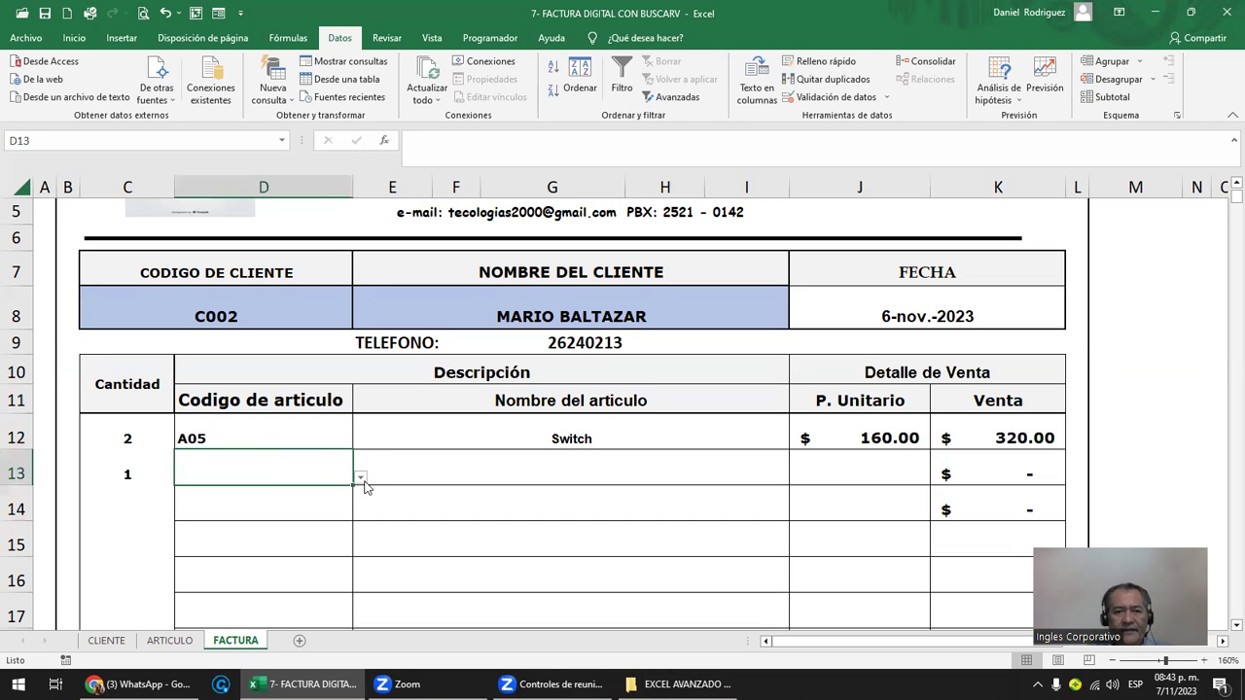
click(360, 479)
click(176, 557)
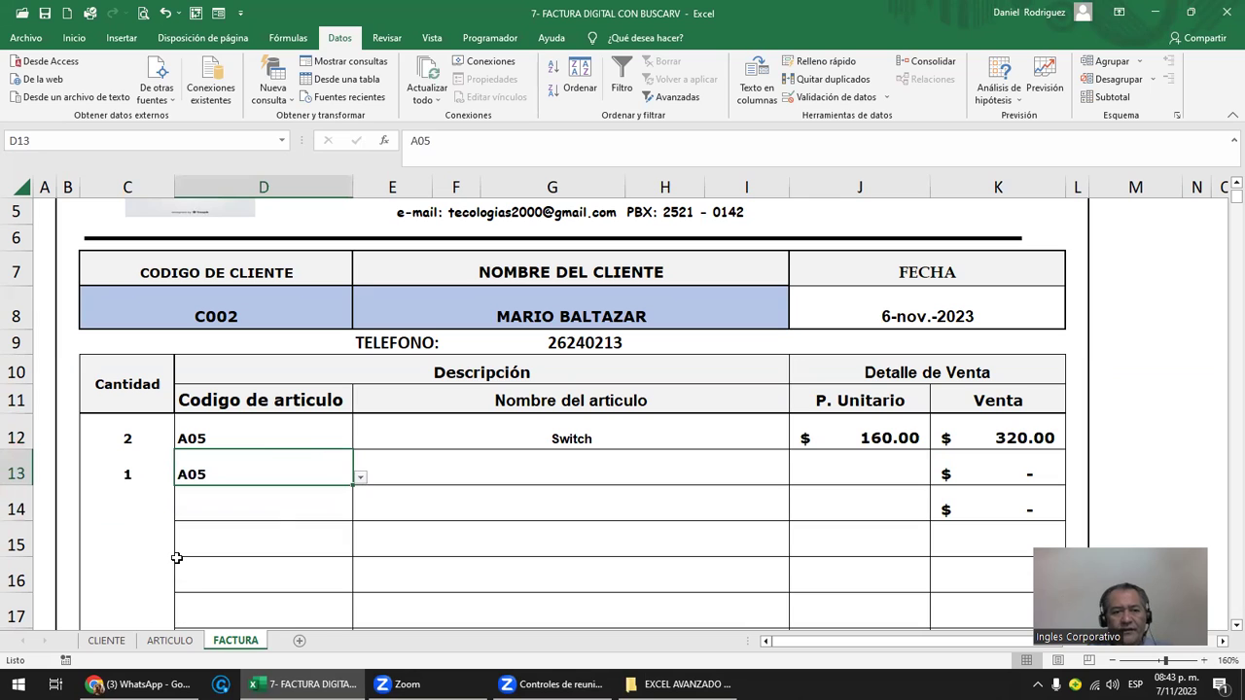
click(359, 476)
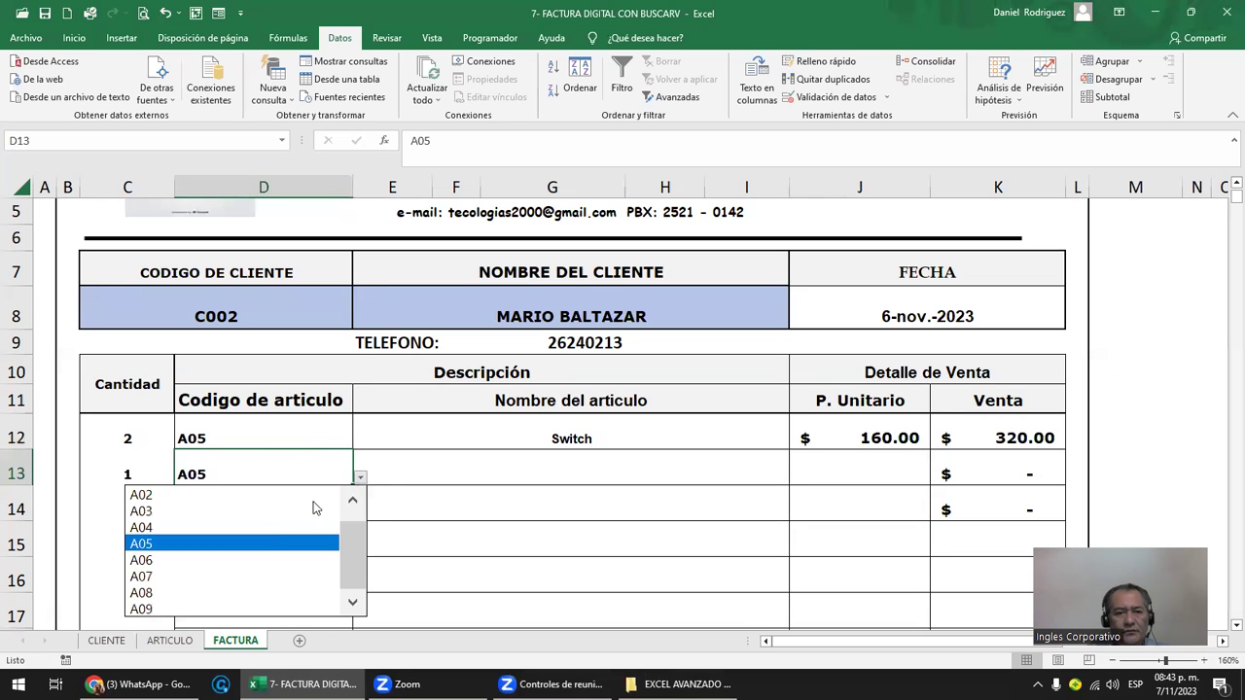
click(151, 594)
- Copy the E12 name lookup into E13 so it shows Parlantes
click(411, 468)
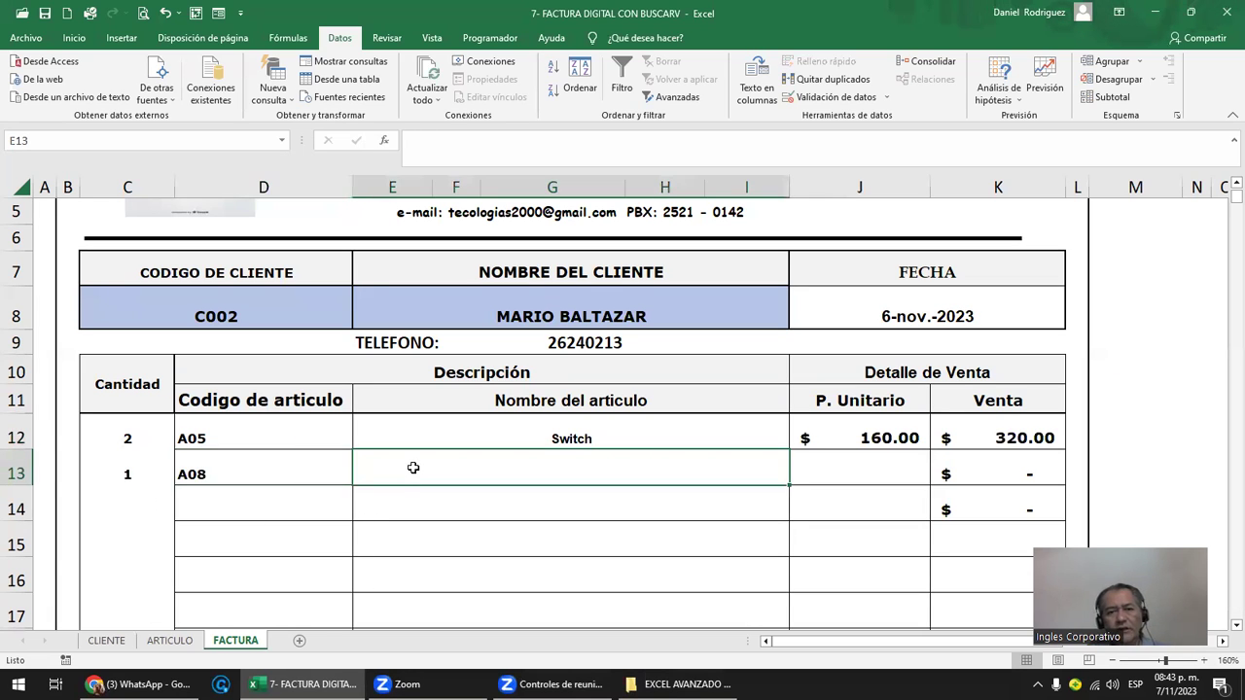
click(516, 439)
key(F2)
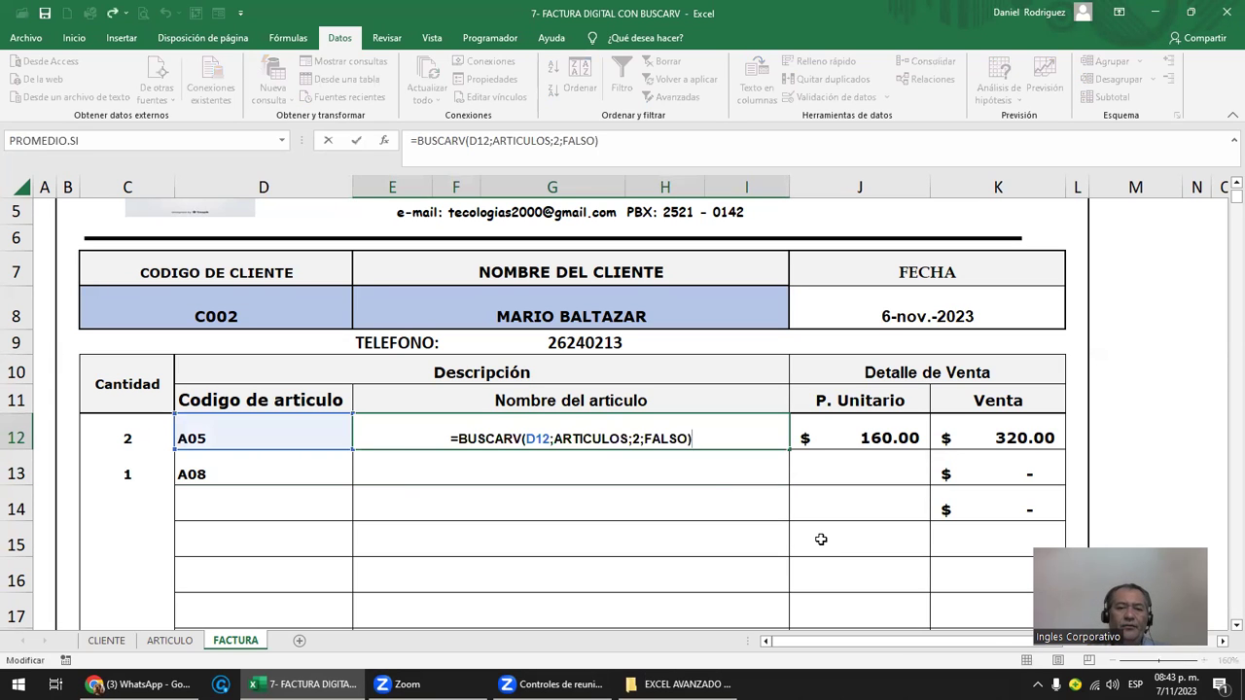
key(ctrl+Return)
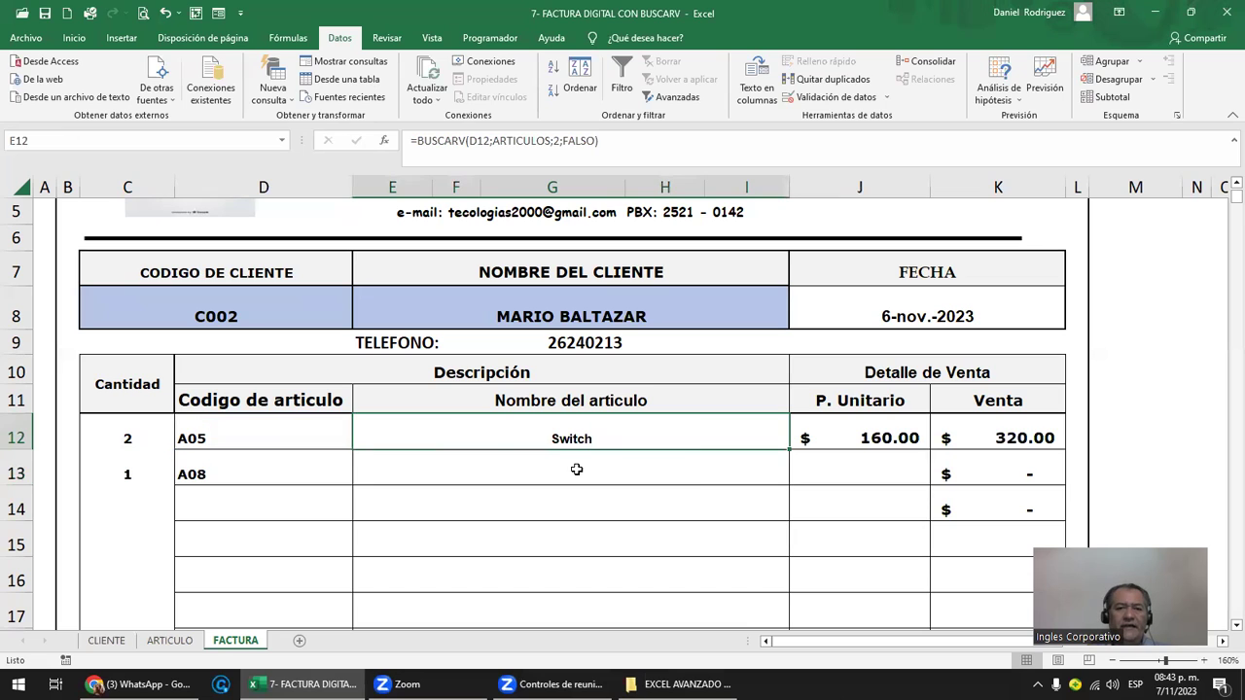
key(ctrl+c)
click(577, 470)
key(Return)
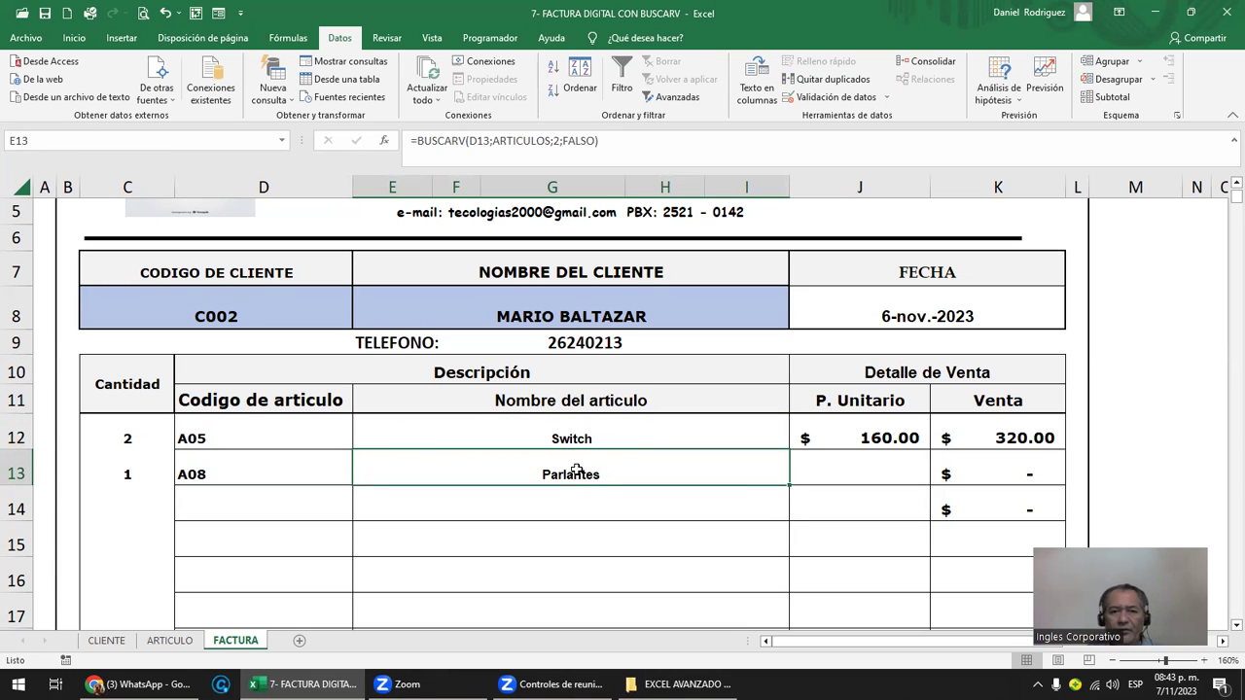
key(F2)
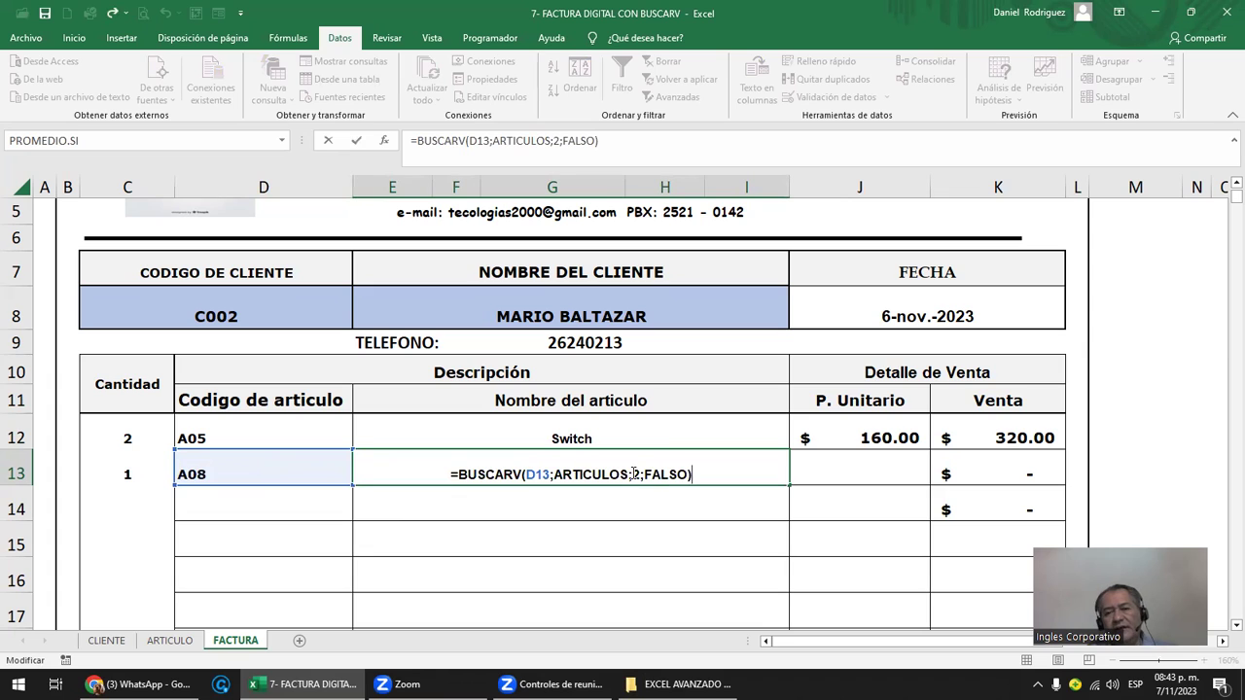
click(632, 474)
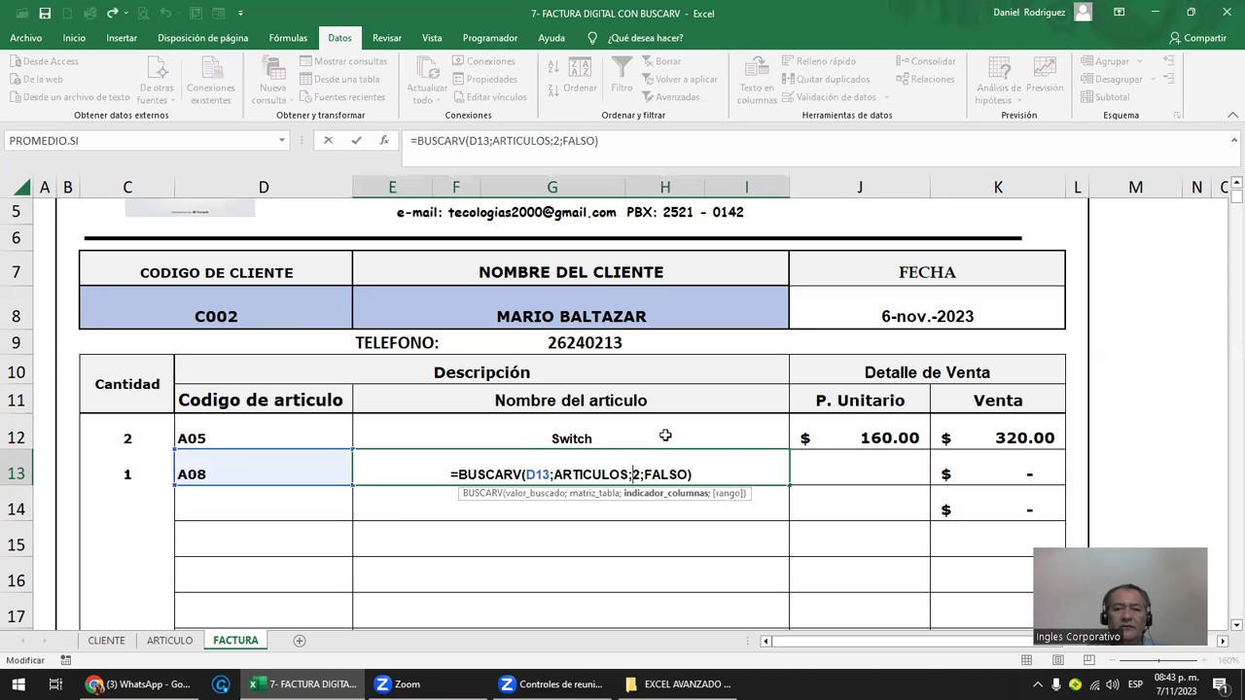
key(Return)
- Copy the J12 price lookup into J13, giving $15.00
key(Up)
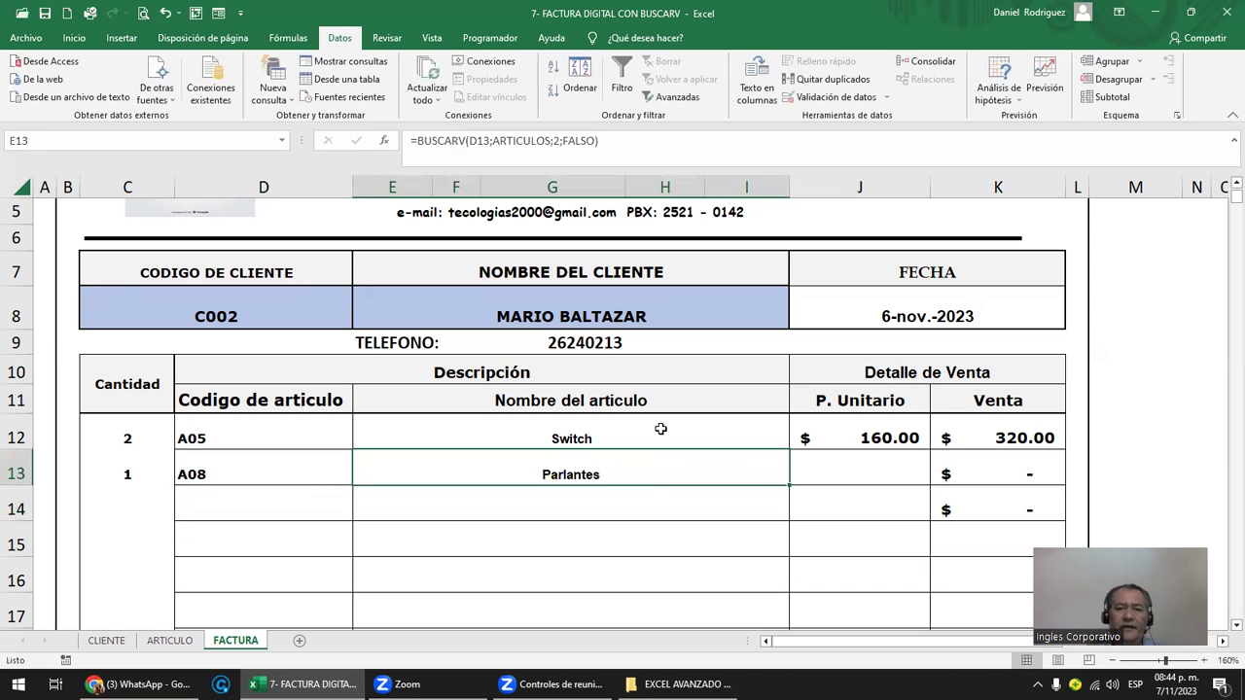
key(Right)
key(Up)
key(ctrl+c)
key(Down)
key(Return)
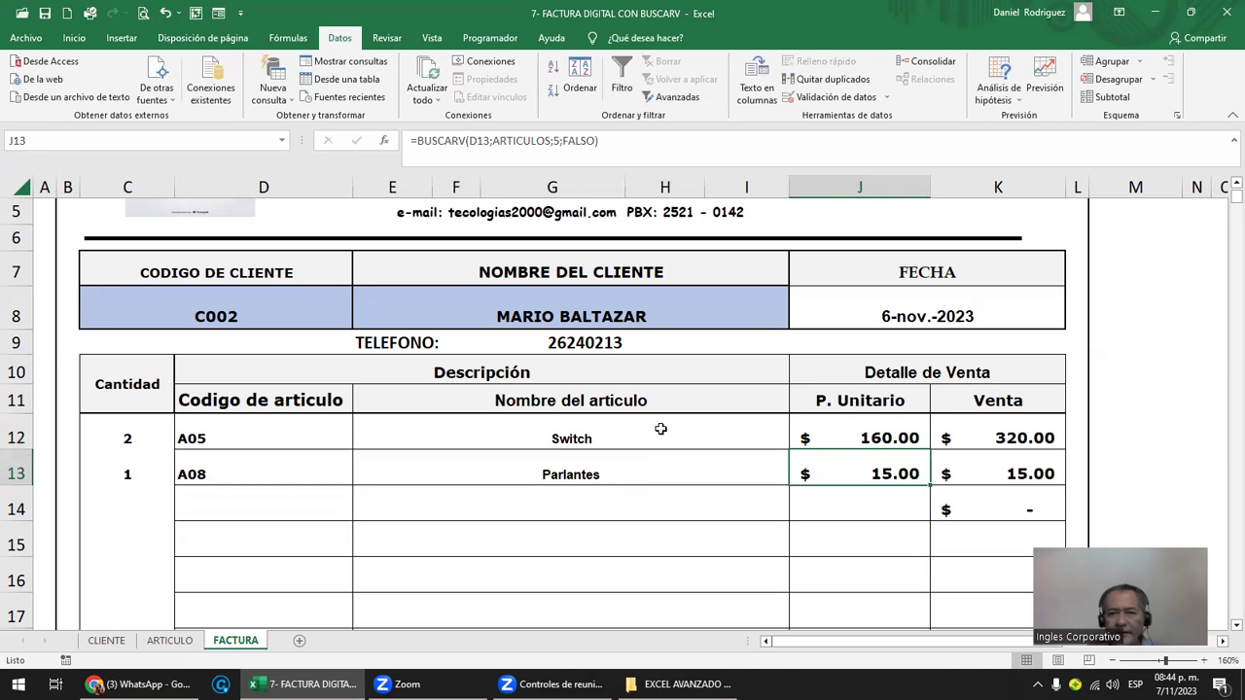
- Re-enter the J13 unit price lookup formula
key(F2)
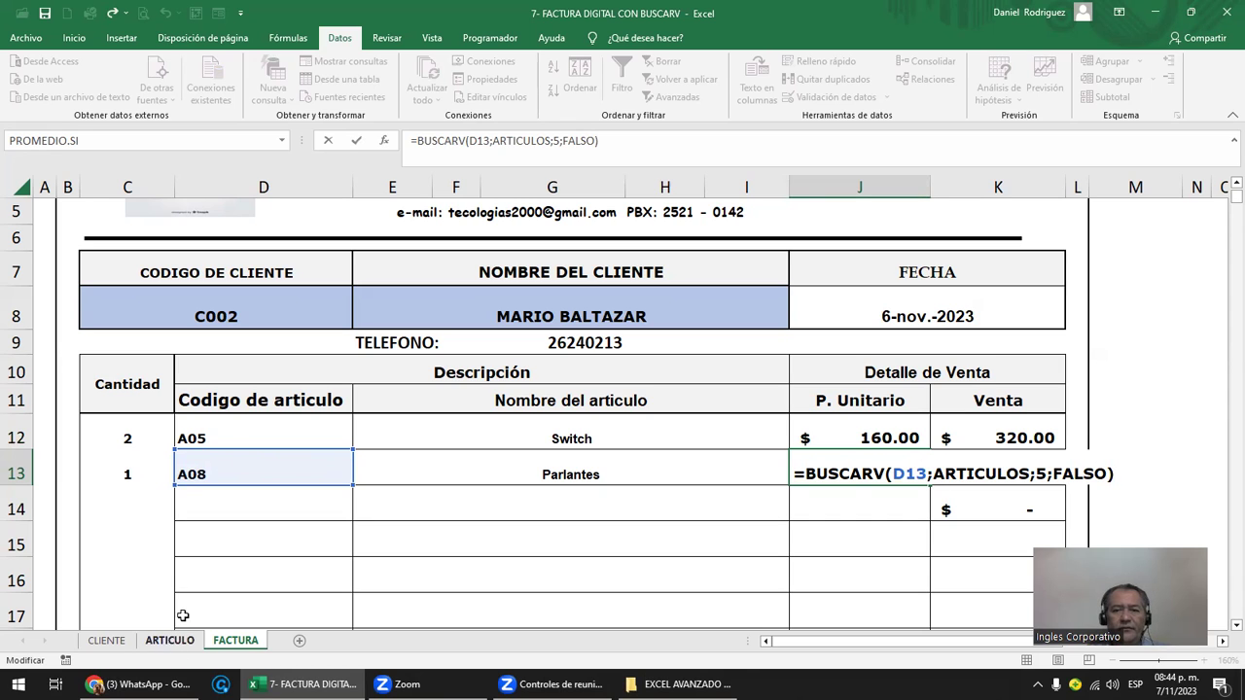
key(Return)
key(Up)
key(Right)
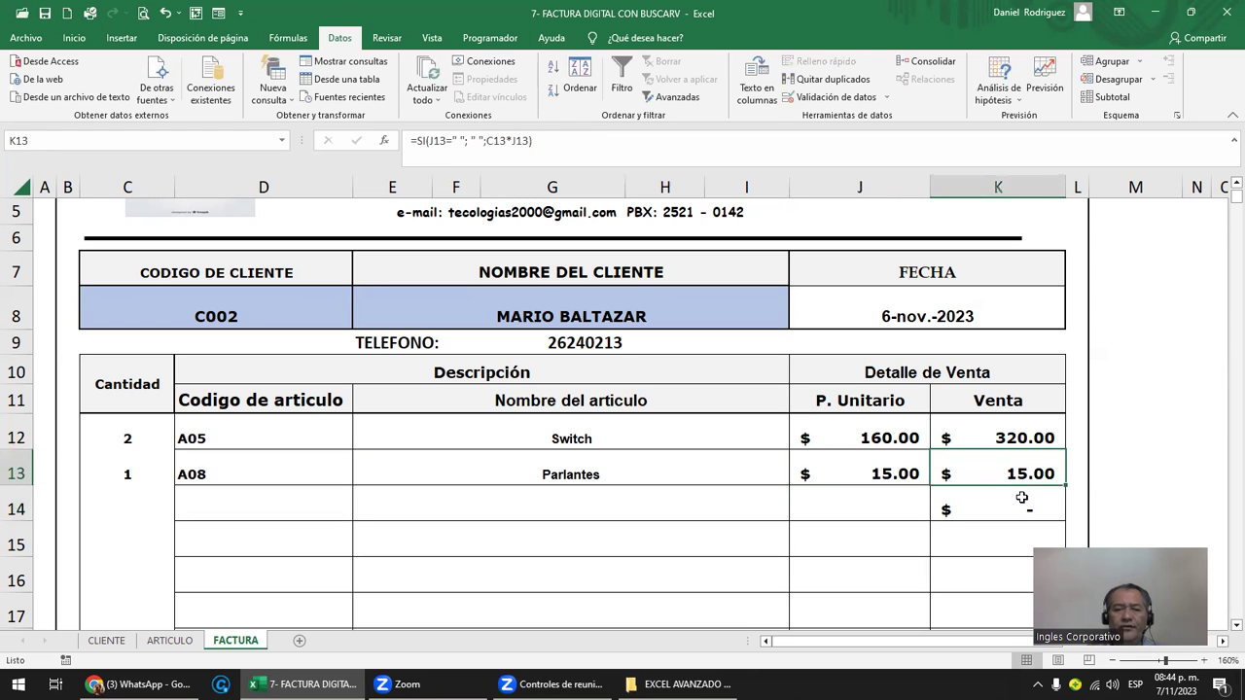
- Enter quantity 3 in C14 and choose article code A06 in D14
key(Left)
key(Left)
key(Left)
key(Left)
key(Down)
text(3)
key(Return)
key(Up)
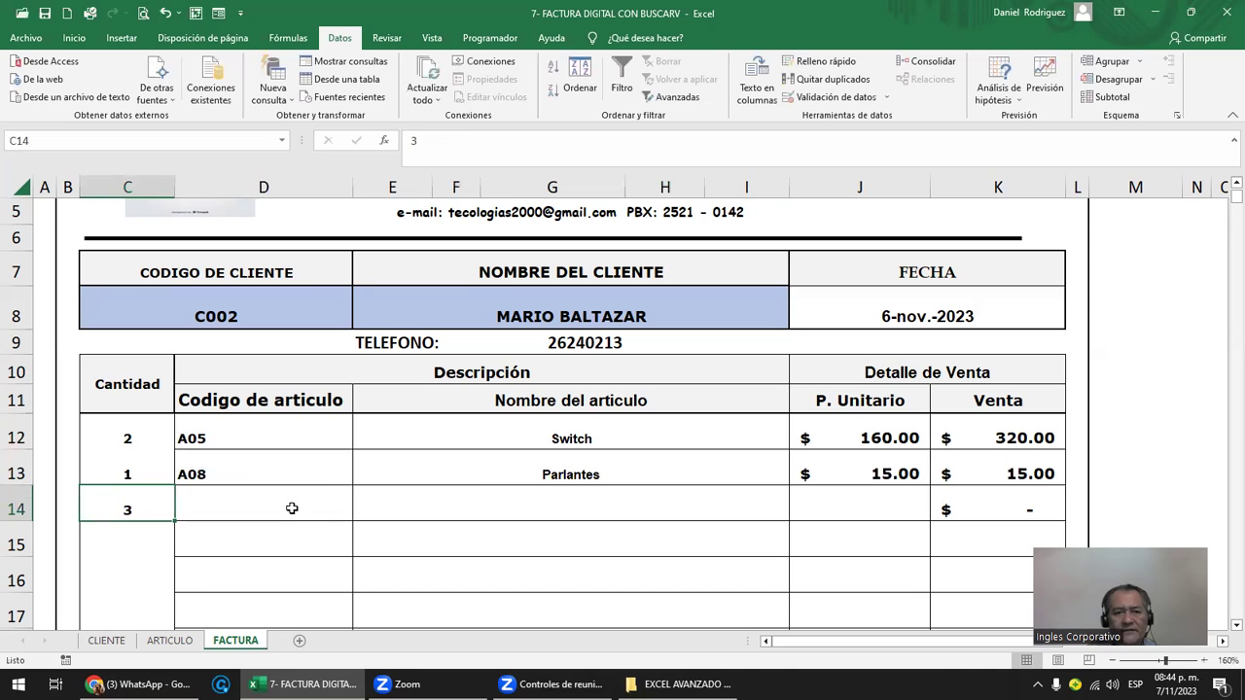
click(292, 508)
click(359, 515)
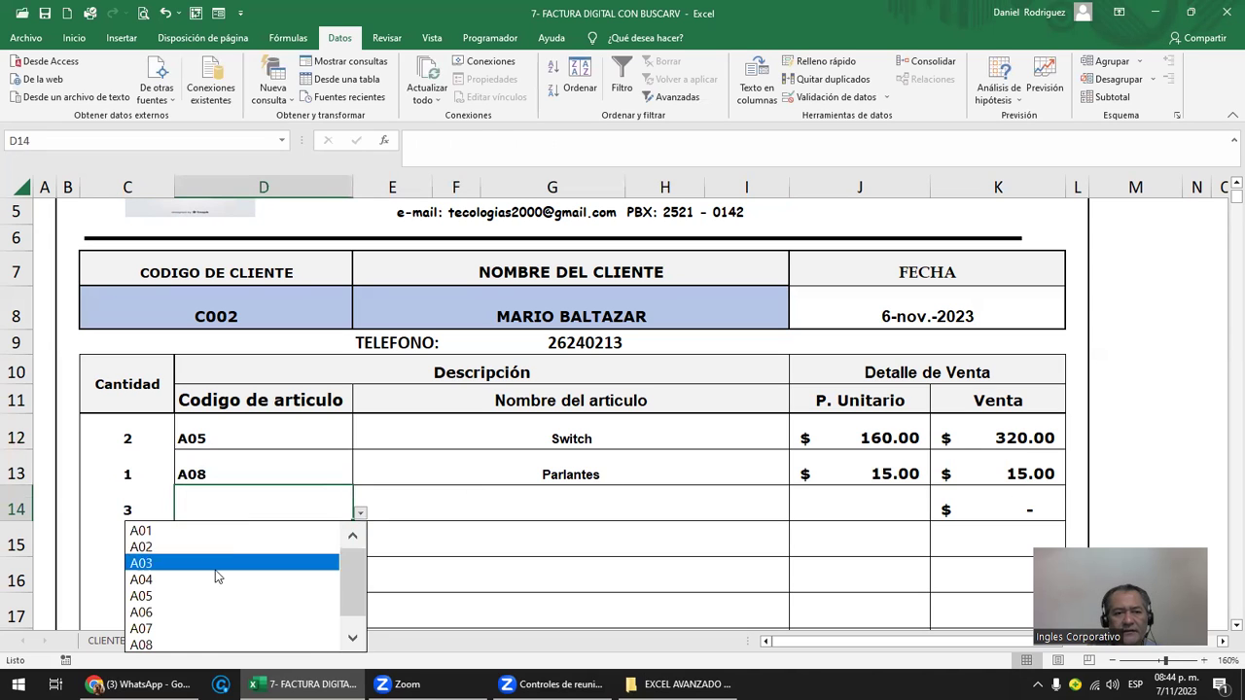
click(160, 610)
- Copy row 13's name and price lookups into row 14, giving Cable USB at $5.00
click(453, 517)
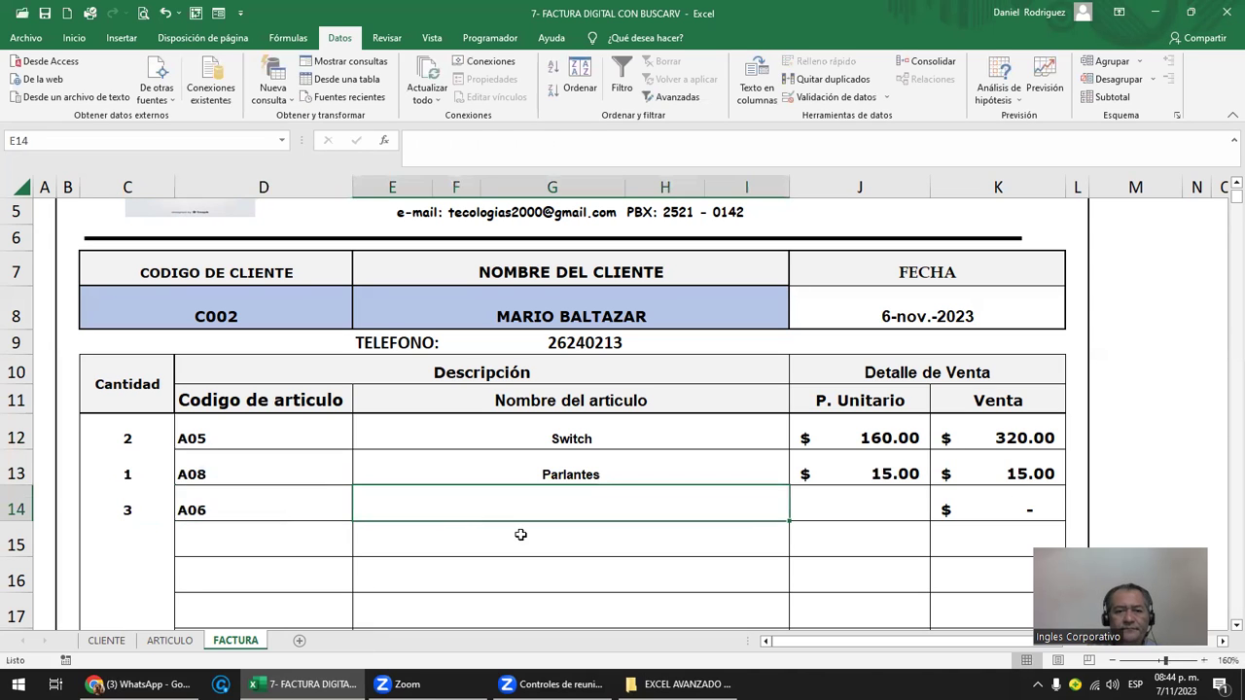
key(Up)
key(shift+Right)
key(ctrl+c)
key(Return)
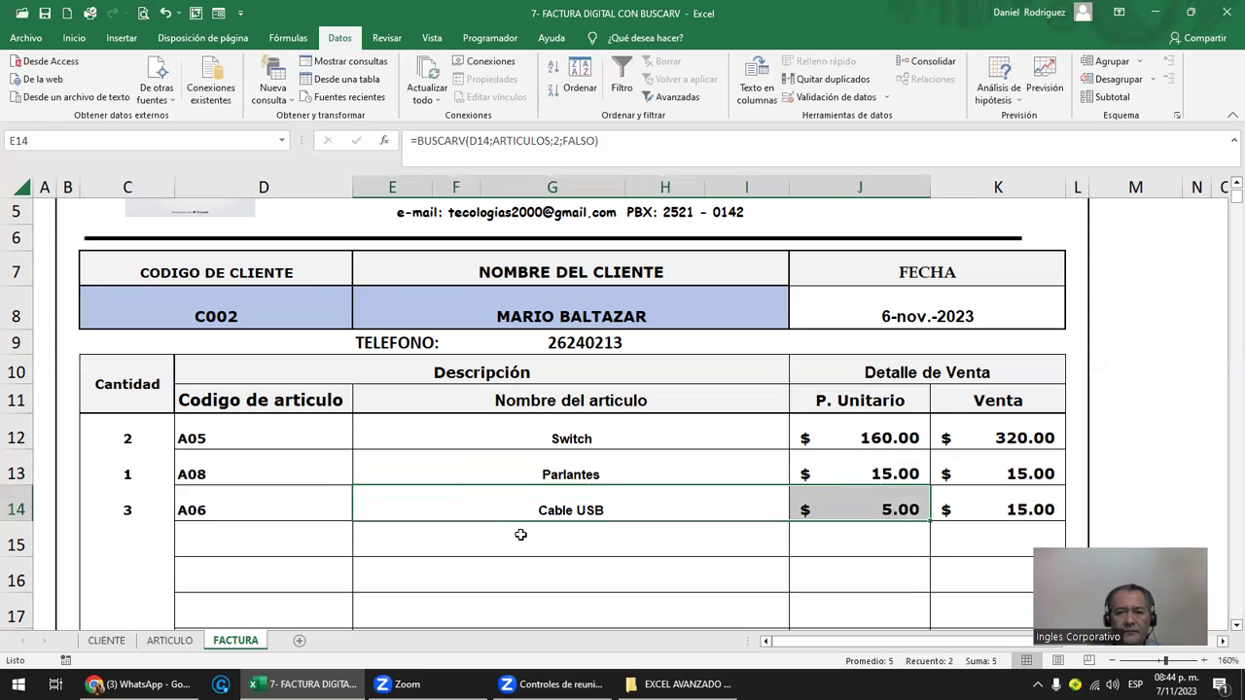
click(1002, 408)
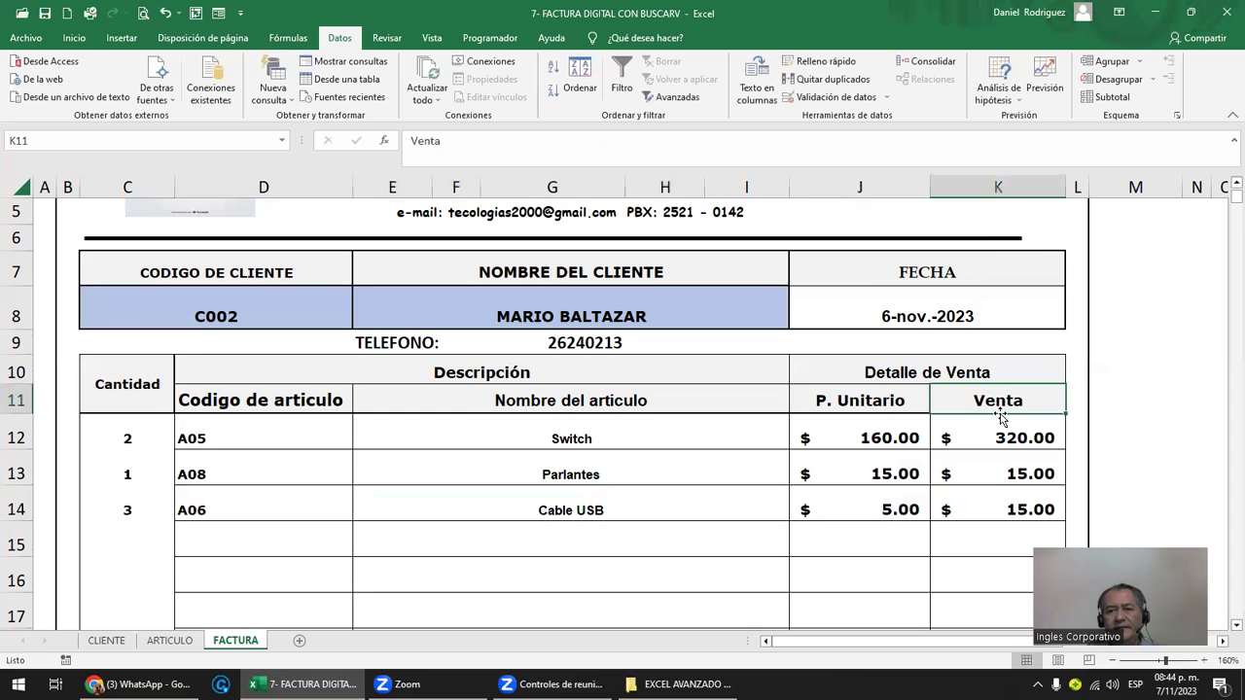
- Check the Venta formulas in the empty rows below the article lines
scroll(1002, 416, down, 2)
click(1018, 354)
key(Down)
key(Down)
key(Down)
key(Down)
key(Down)
key(Down)
key(Down)
key(Down)
scroll(1019, 354, down, 2)
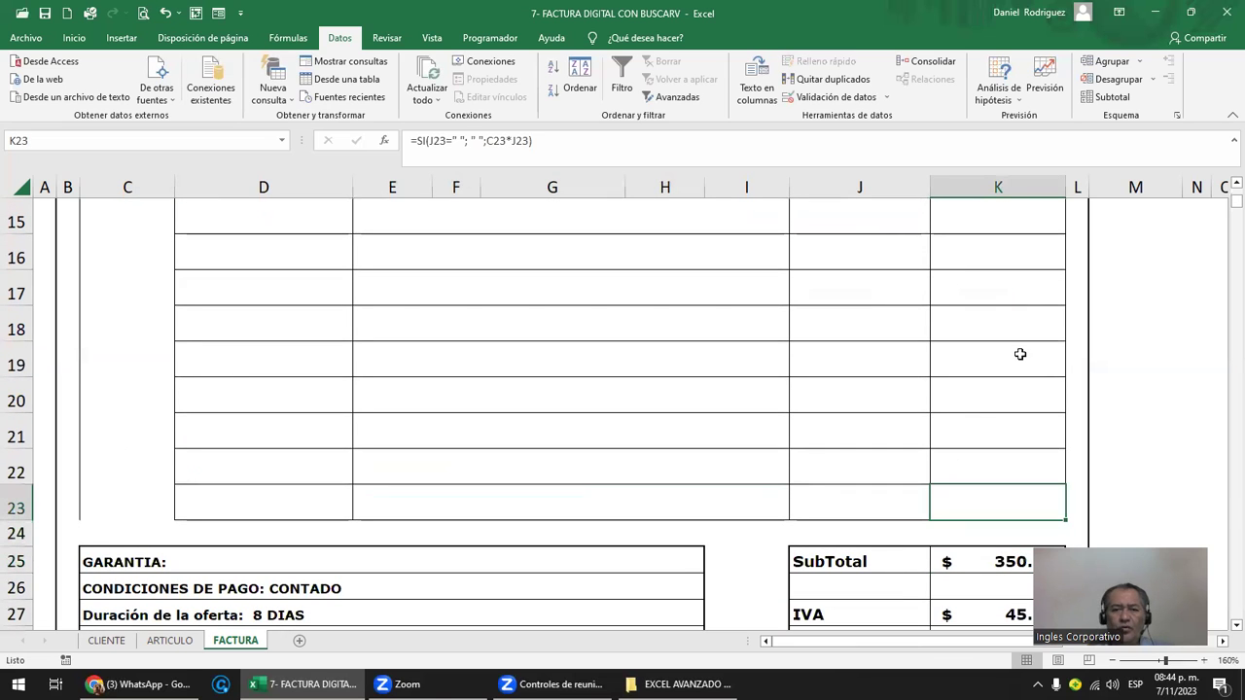
key(Up)
key(Up)
key(Up)
key(Up)
key(Up)
key(Up)
key(Up)
key(Up)
key(Down)
key(Down)
key(Down)
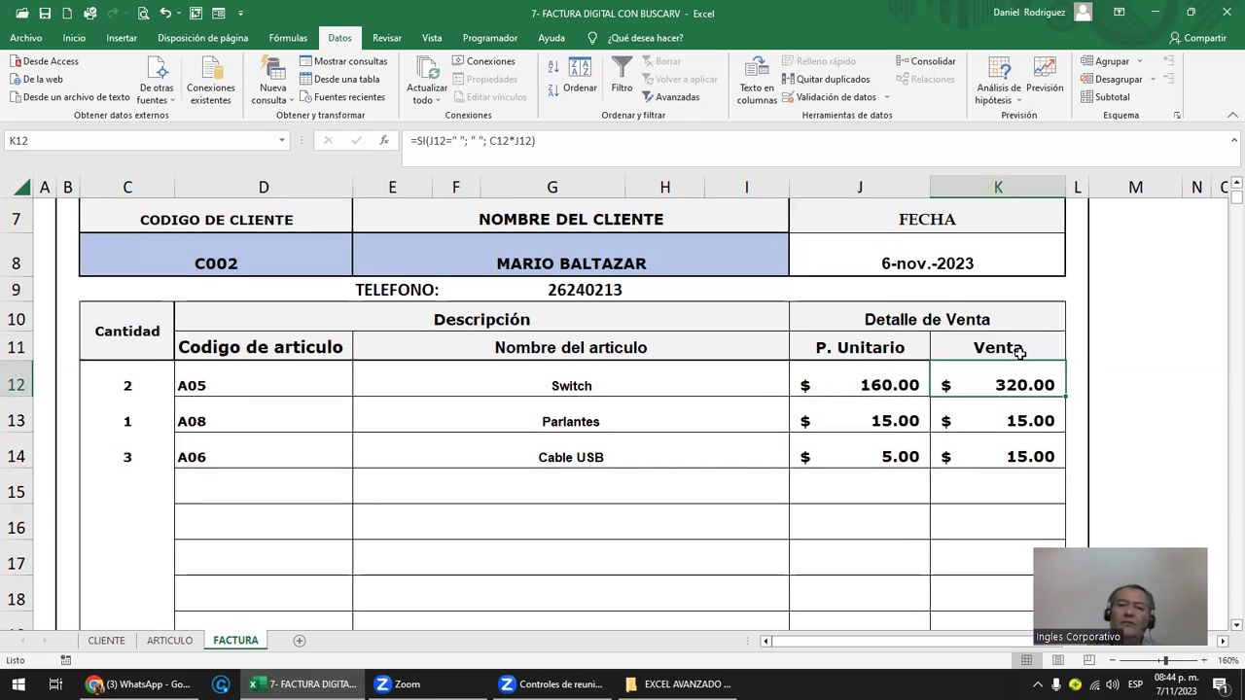
- Undo the stray 'A' entered in row 15's unit price cell
click(883, 497)
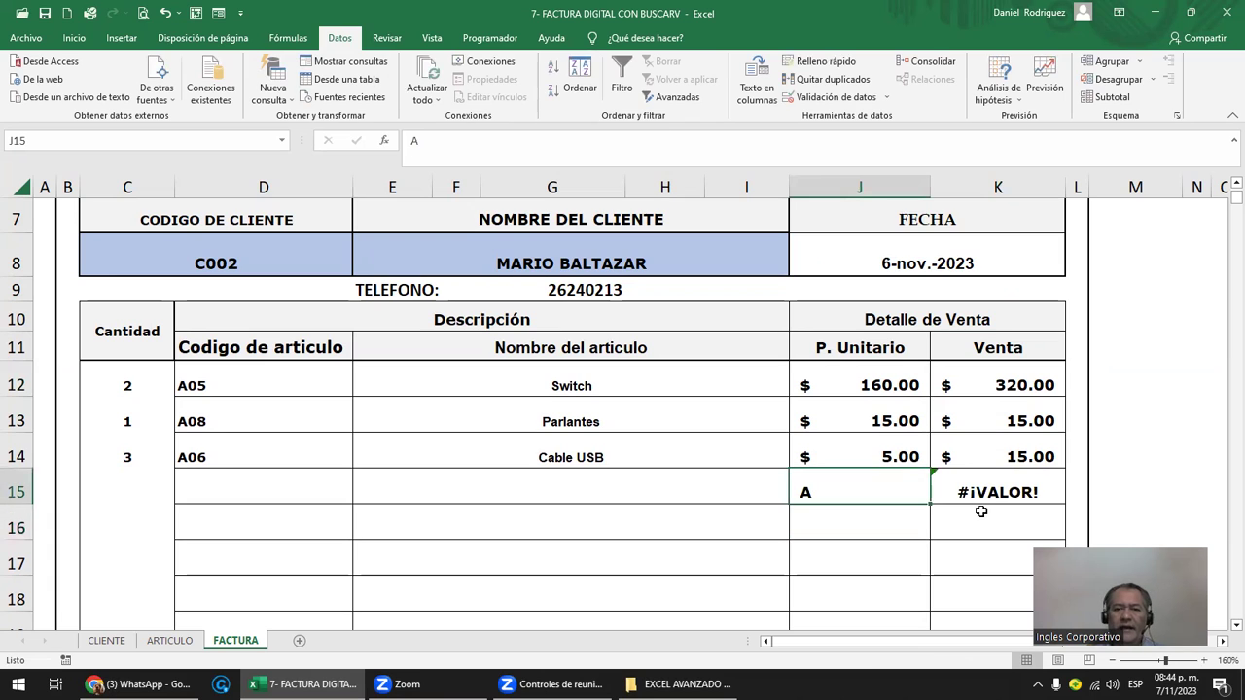
key(Right)
key(Left)
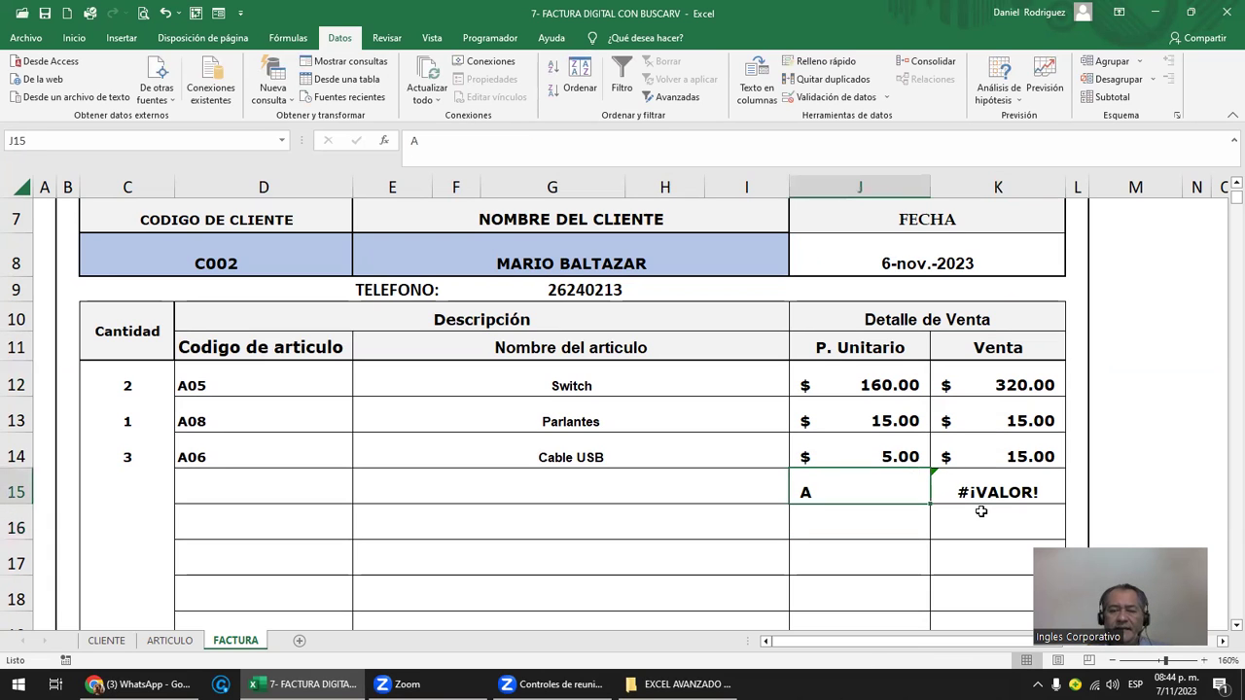
key(ctrl+z)
key(Up)
key(Left)
key(F2)
key(Escape)
key(Right)
- Re-enter the row 14 BUSCARV price formula
key(F2)
key(ctrl+Return)
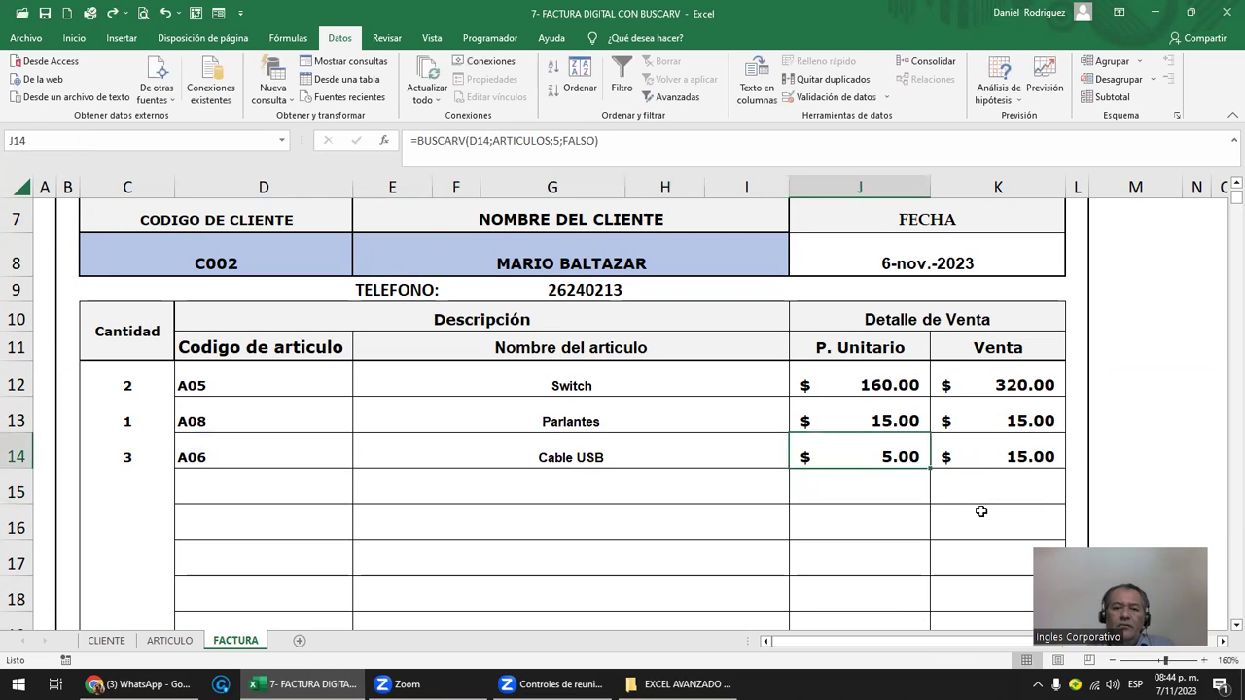
key(Left)
key(Left)
key(Left)
key(Right)
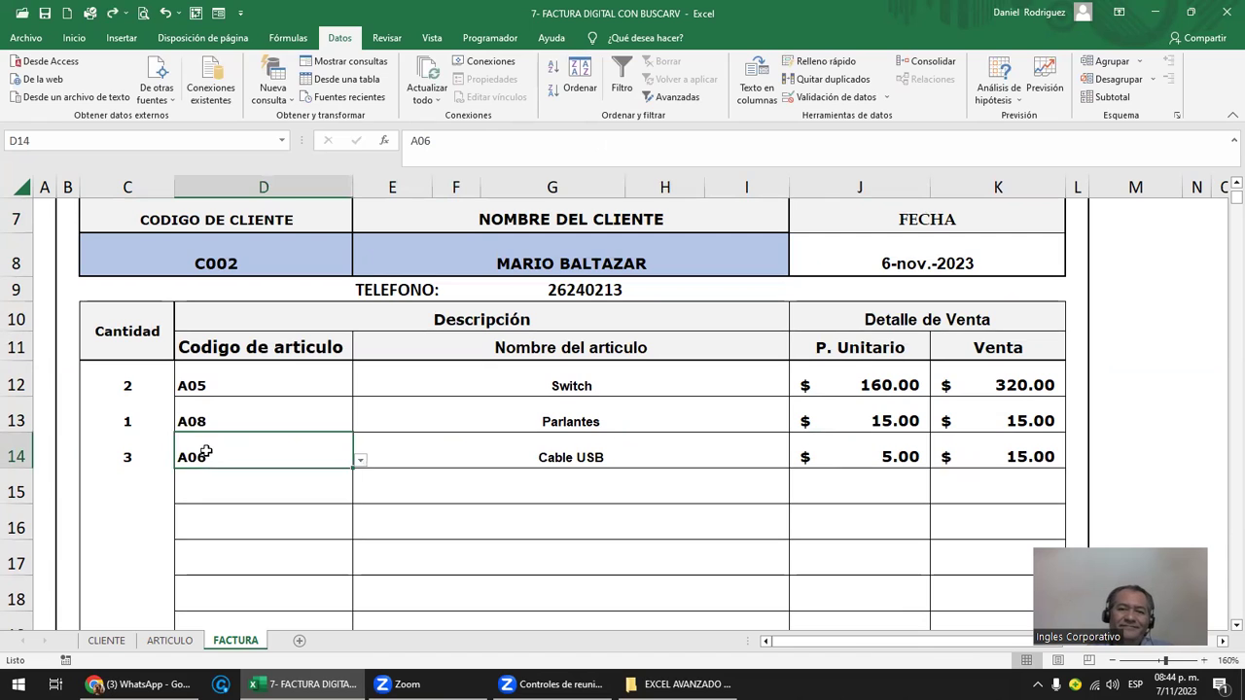
double_click(902, 457)
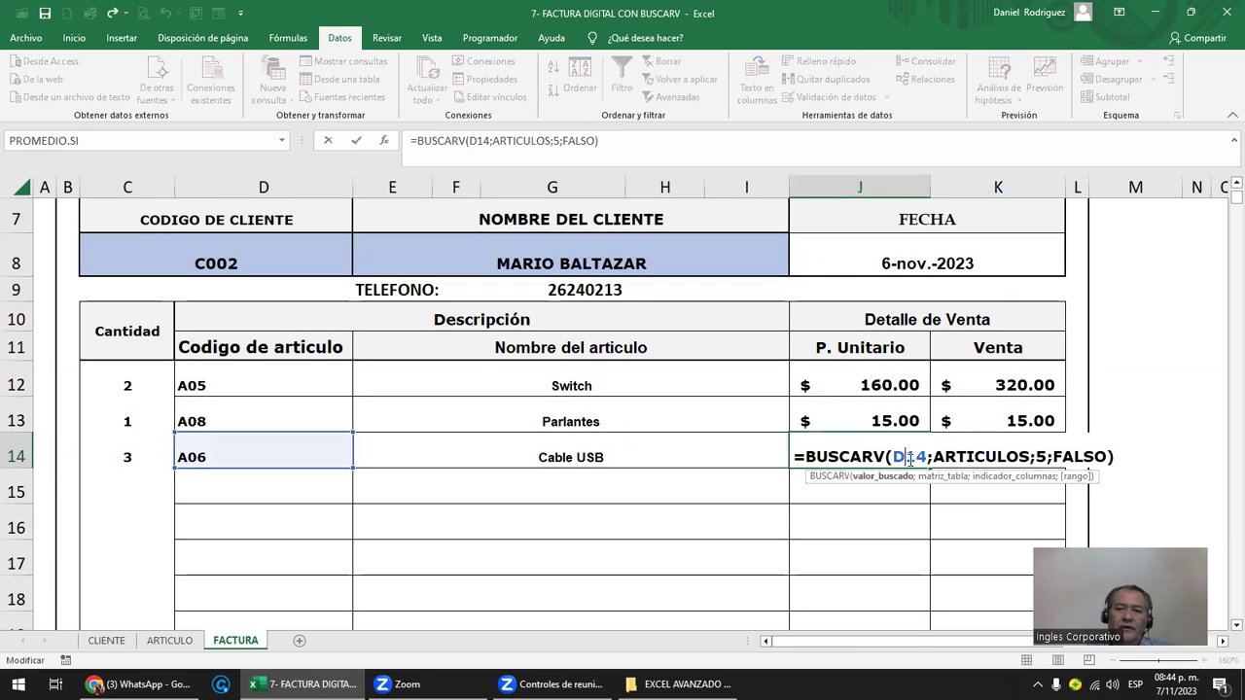
click(1041, 456)
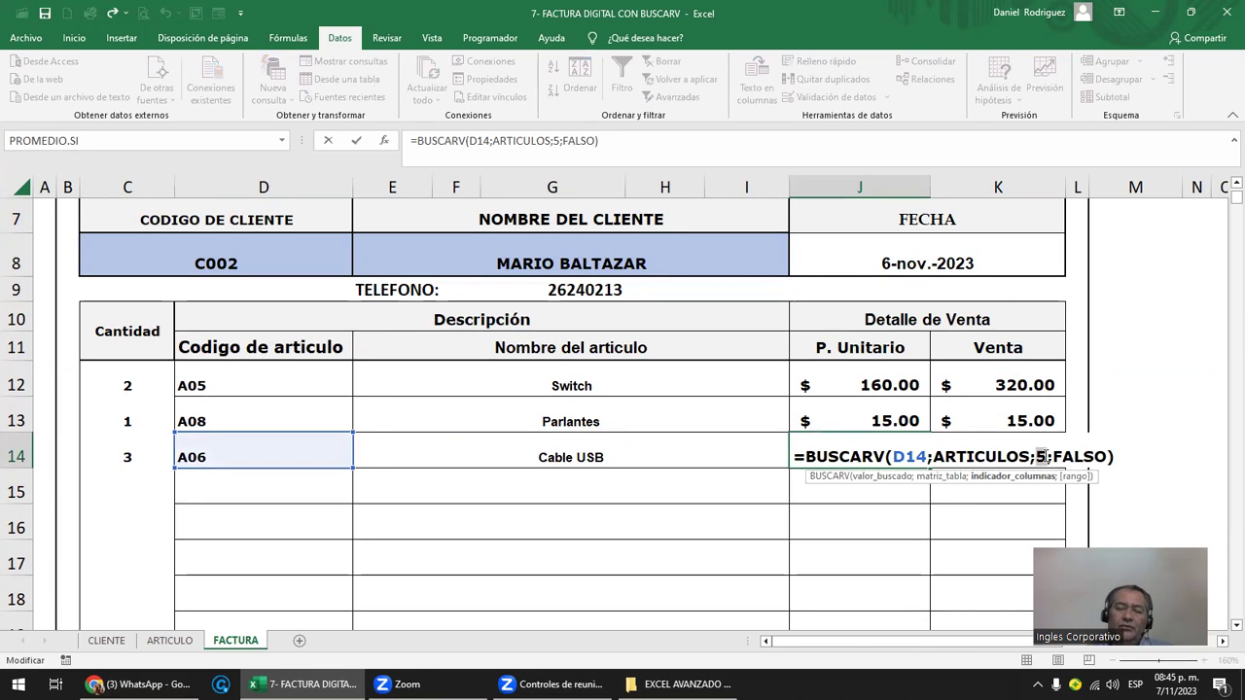
key(Escape)
click(1046, 456)
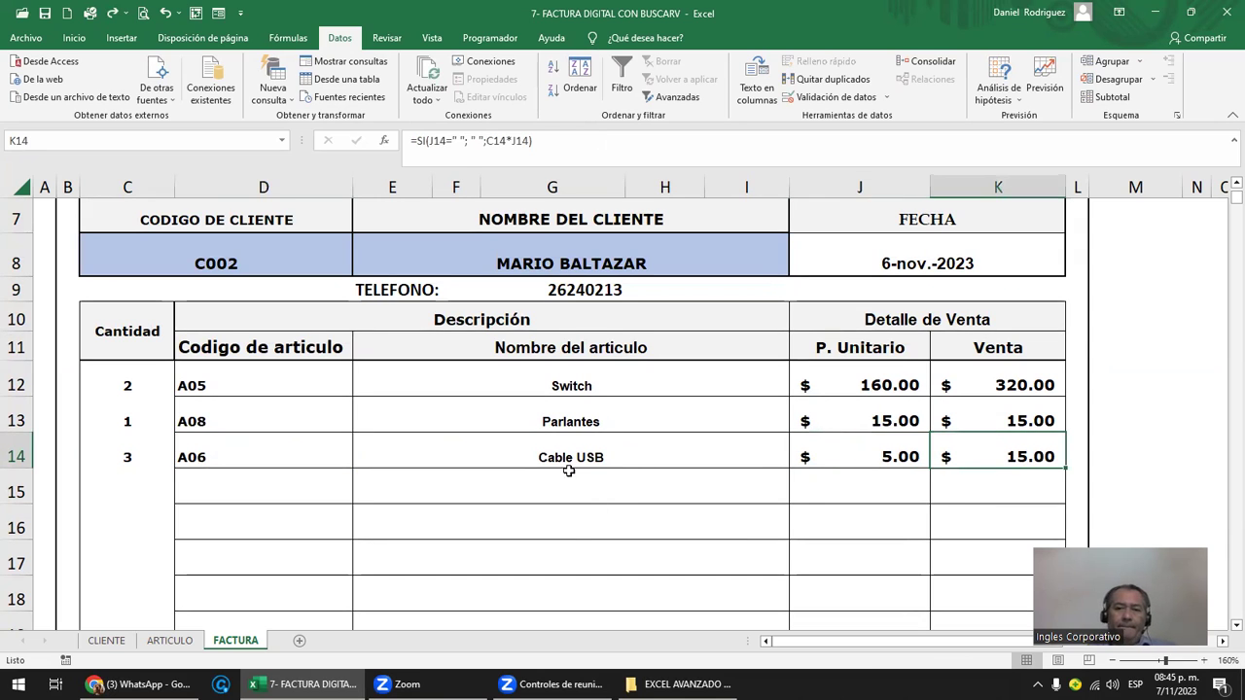
click(806, 439)
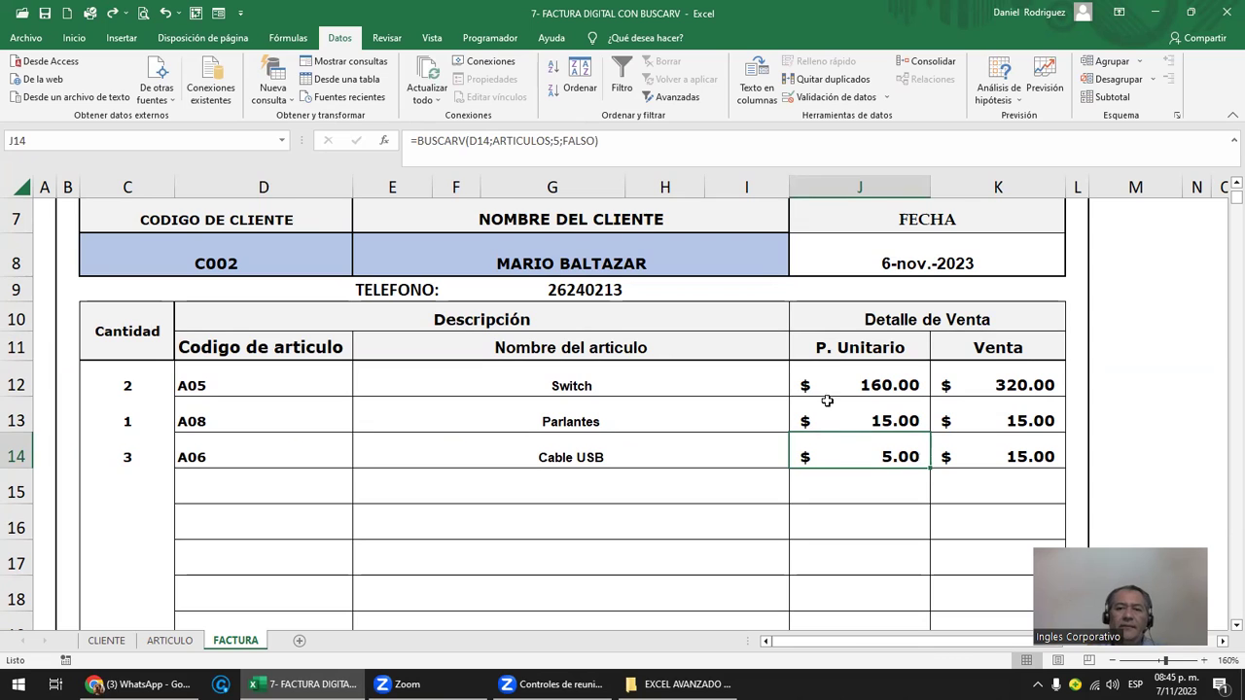
drag(826, 400, 832, 477)
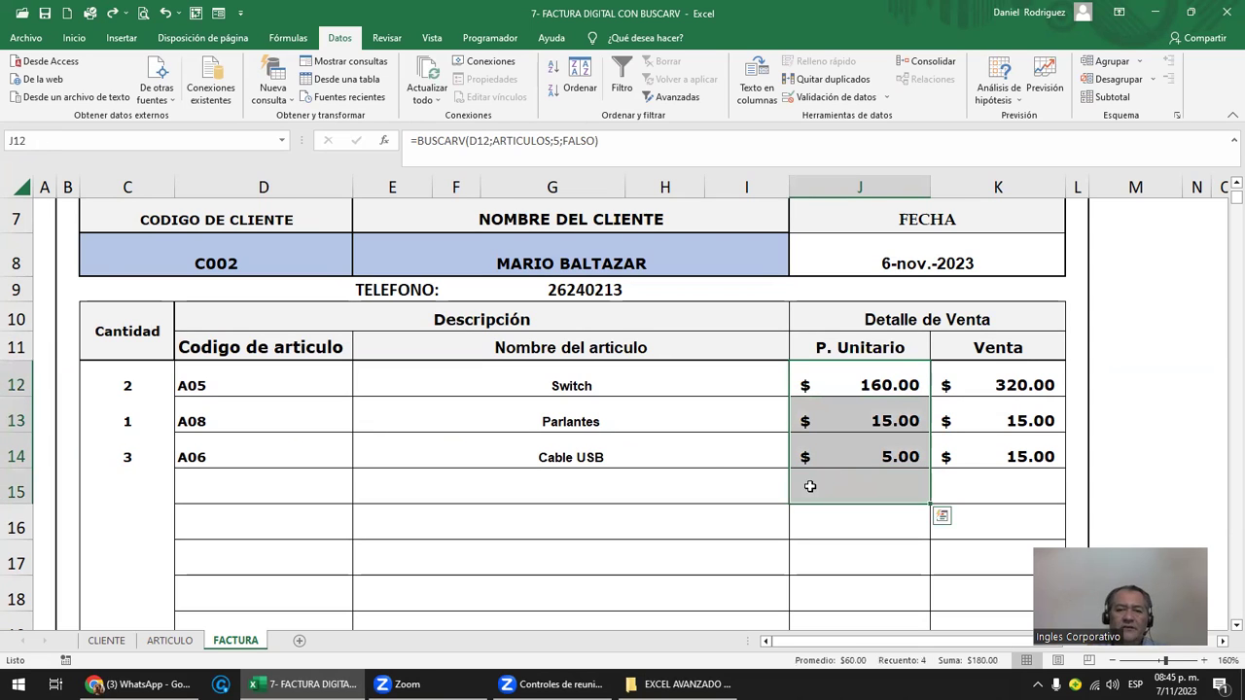
click(689, 453)
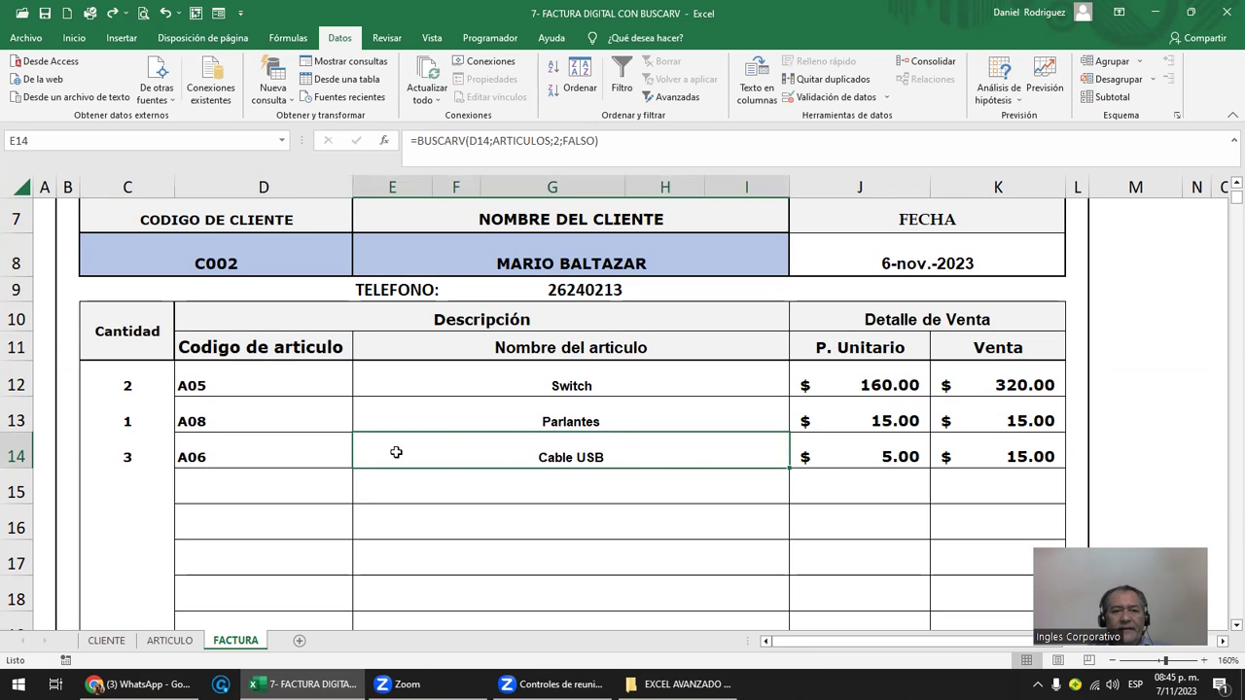
click(286, 455)
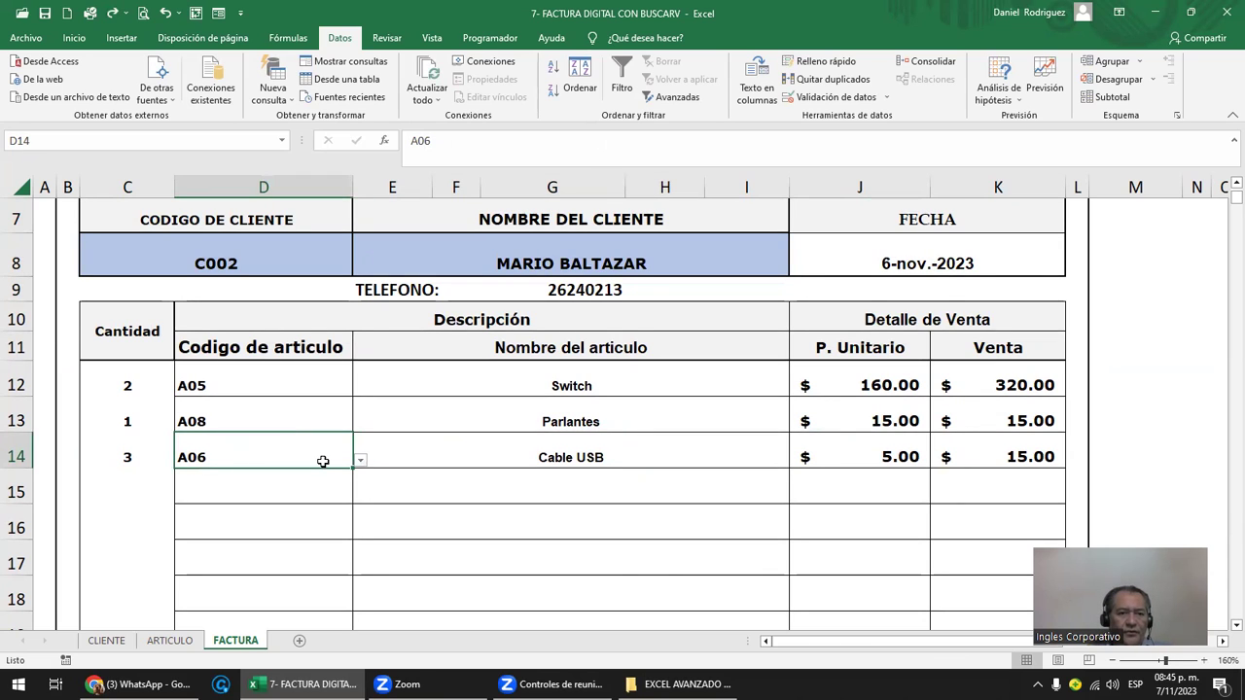
text(XXXXX)
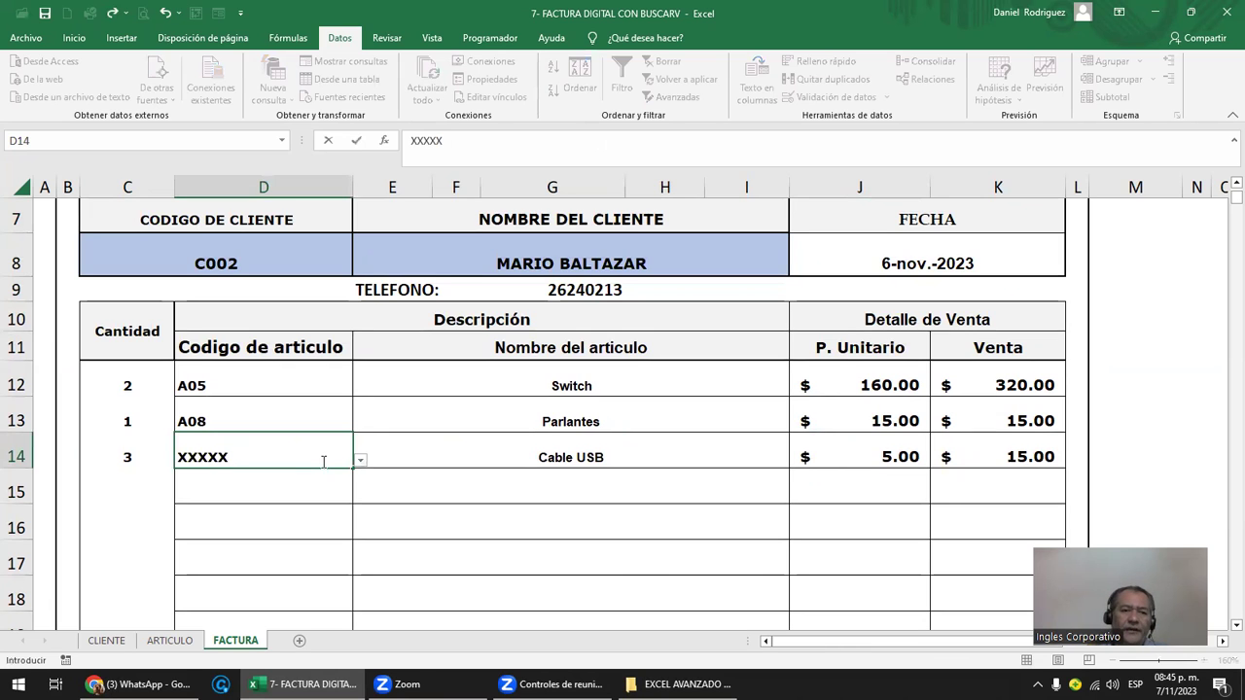
key(Return)
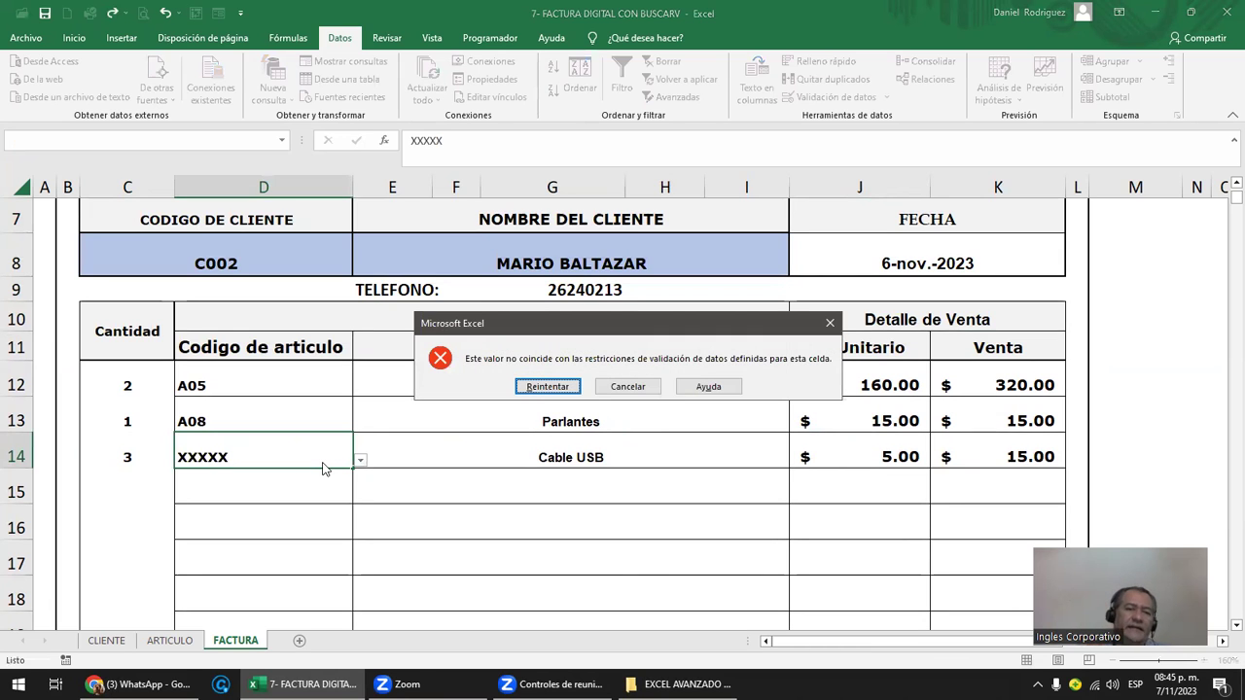
key(Escape)
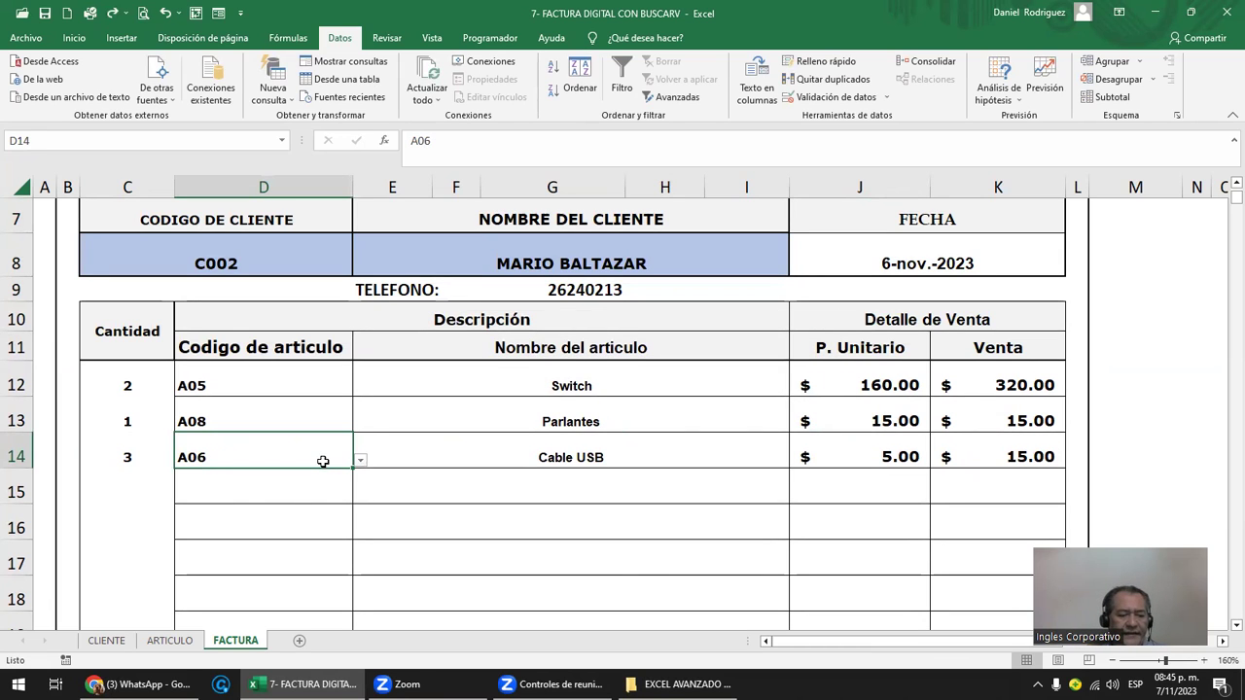
text(111111)
key(Return)
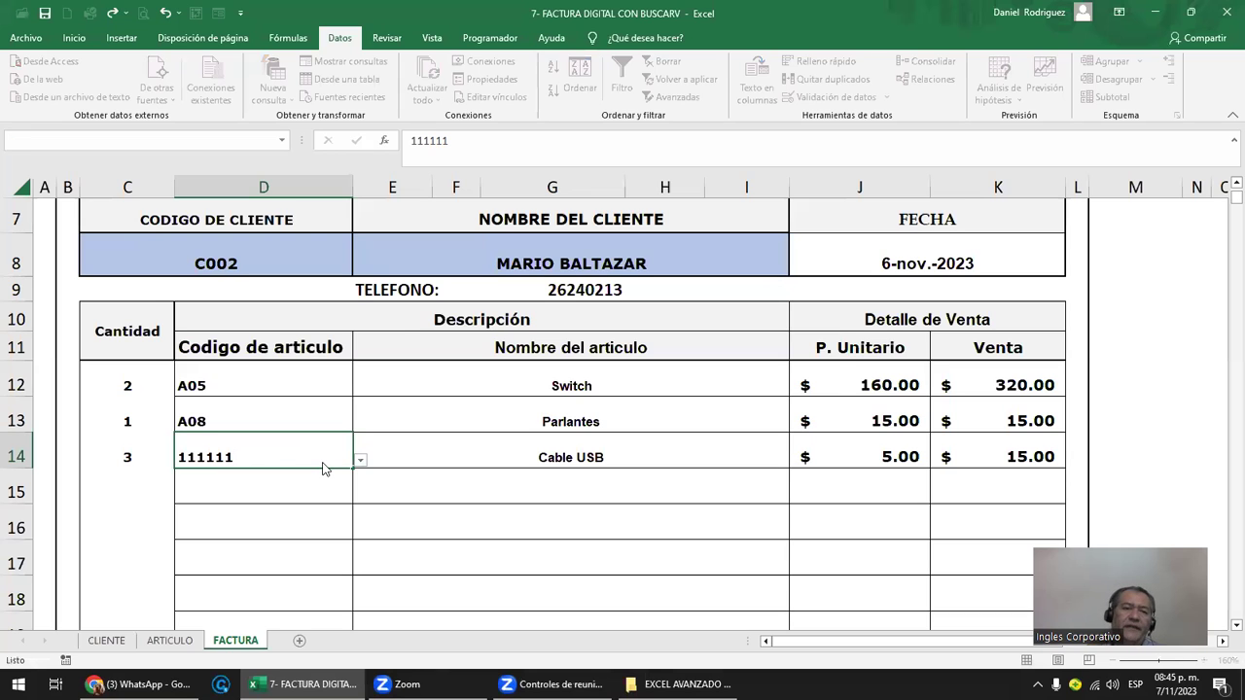
key(Escape)
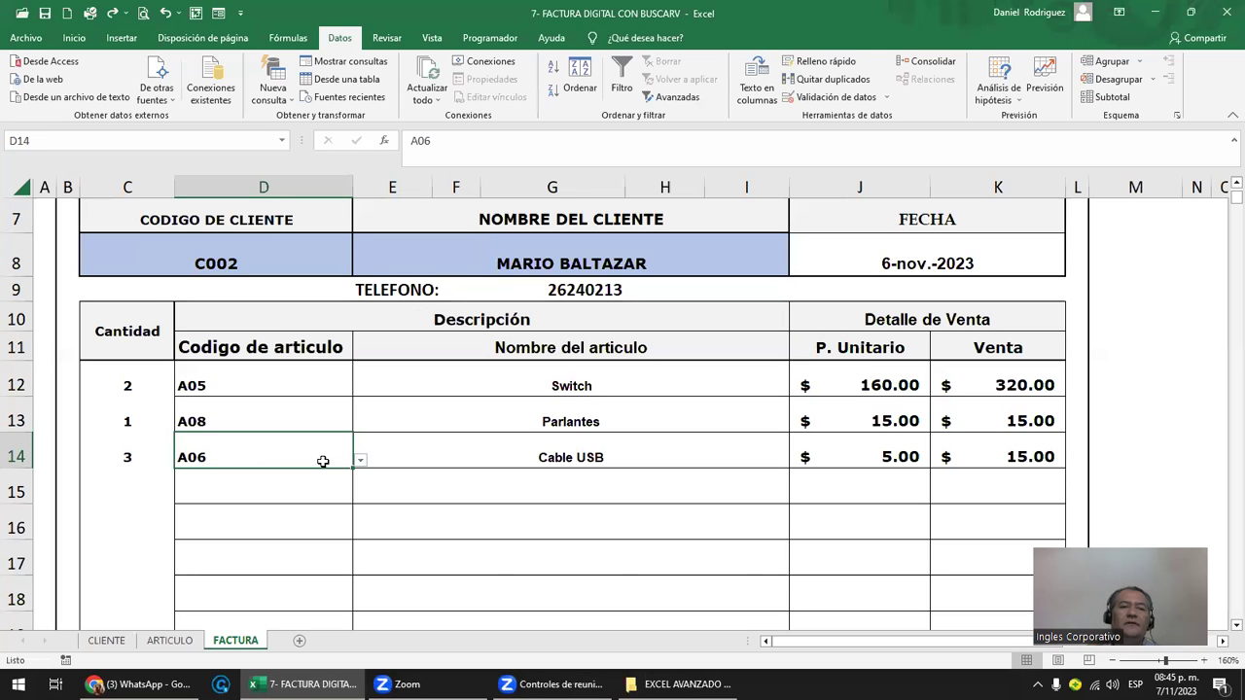
key(Delete)
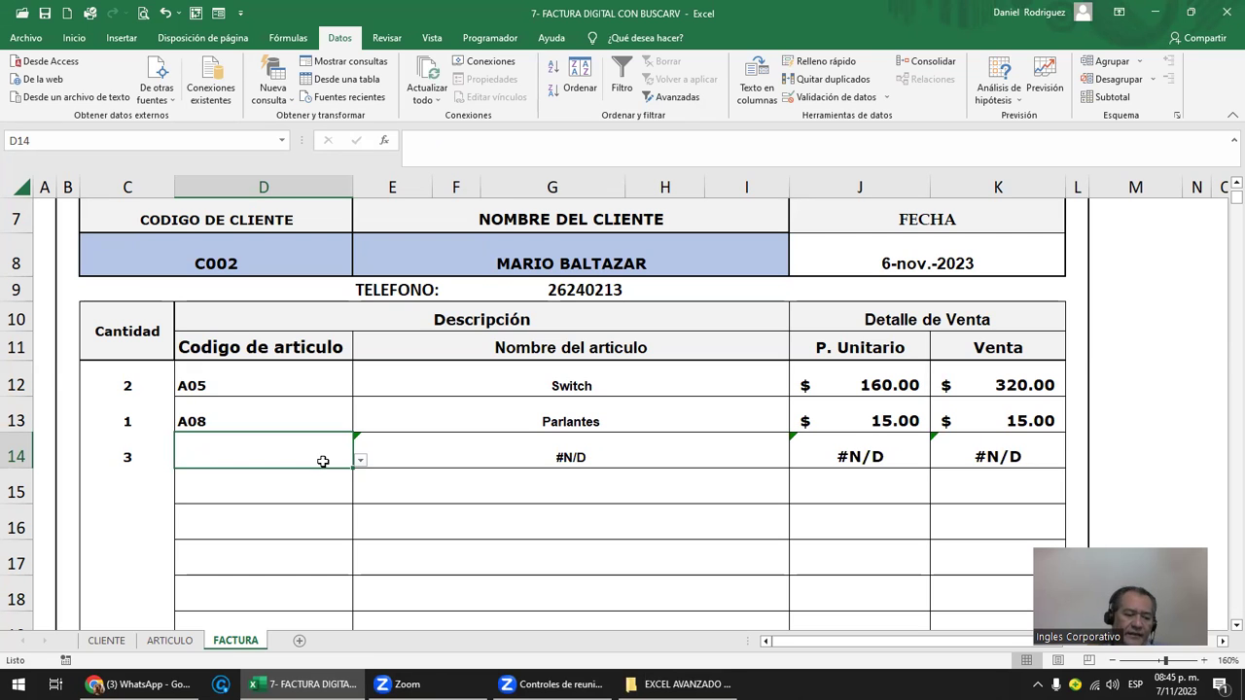
key(Right)
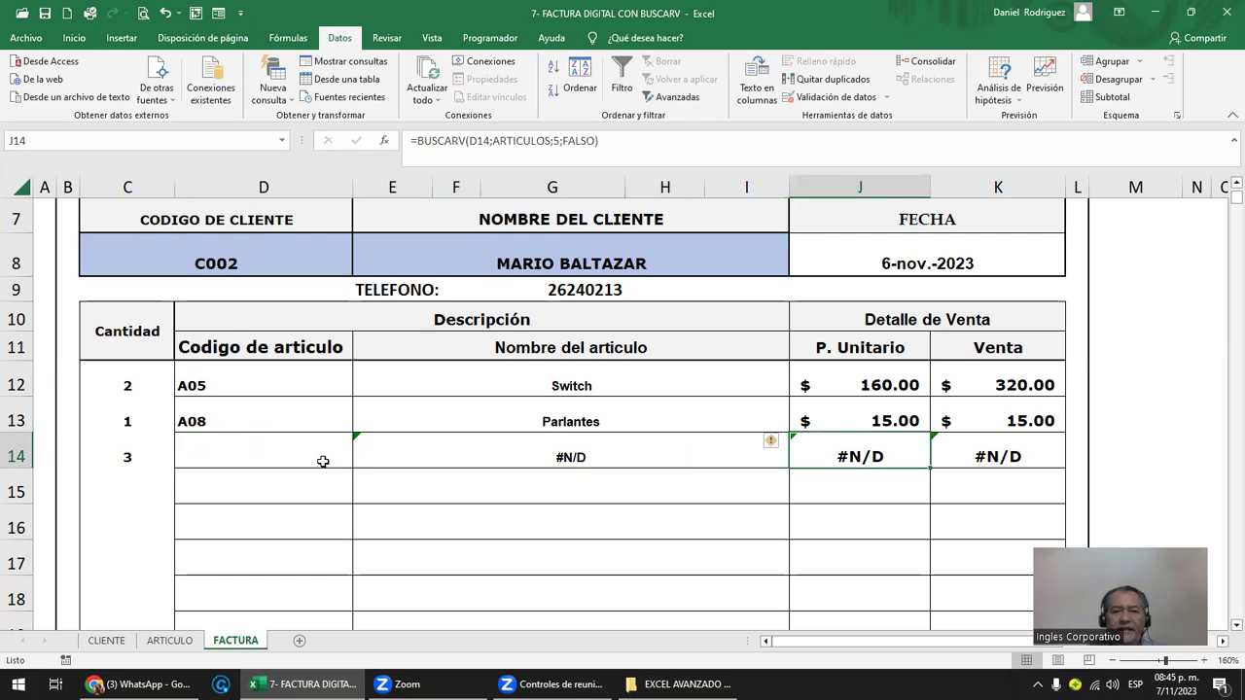
key(shift+Right)
key(shift+Right)
key(ctrl+z)
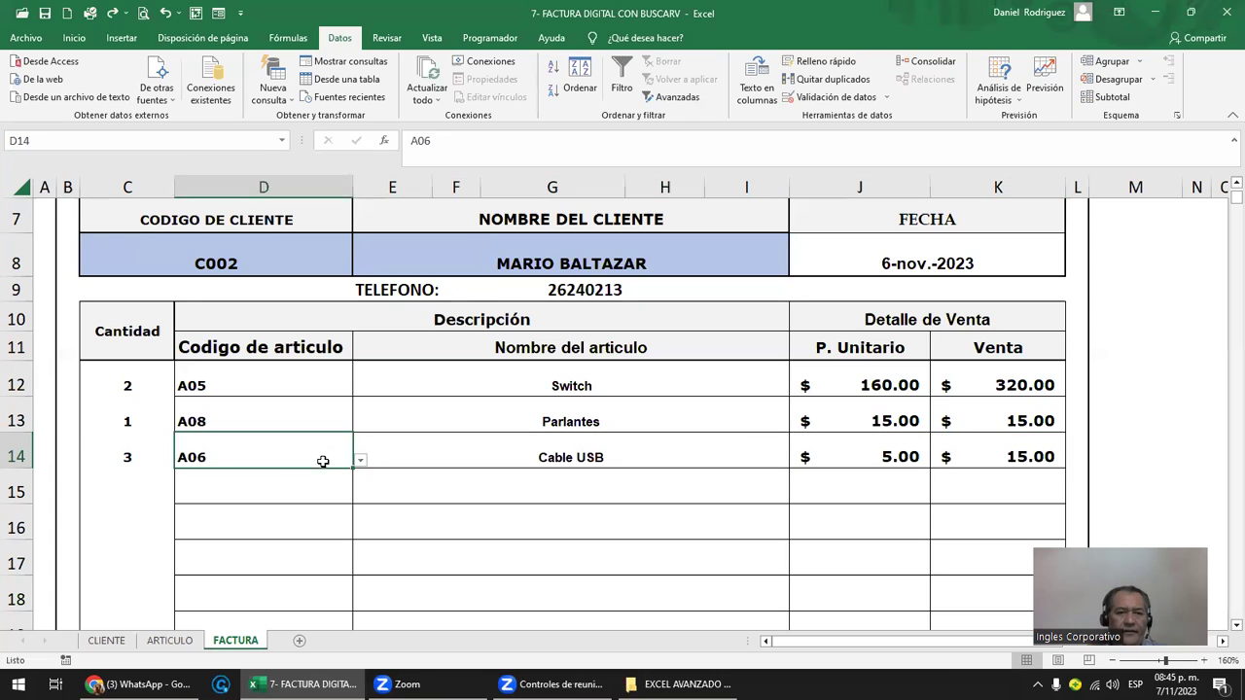
key(Left)
key(Right)
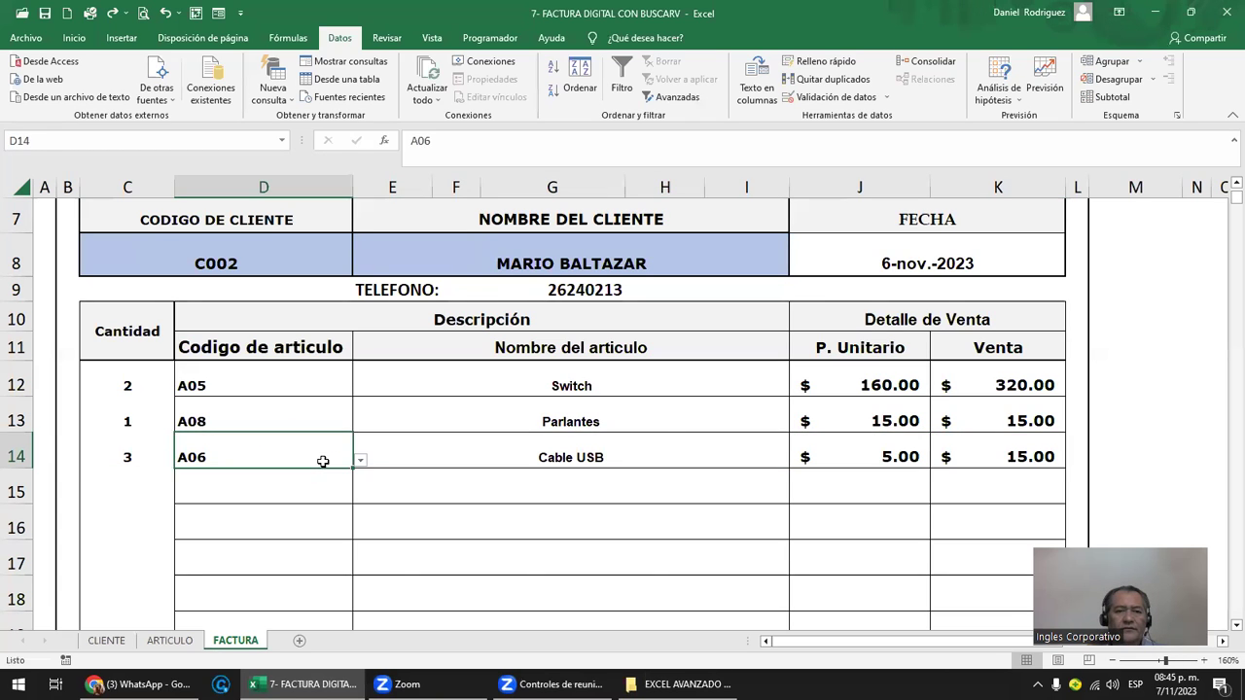
key(shift+Right)
key(shift+Right)
key(shift+Right)
key(shift+Right)
key(shift+Right)
key(shift+Right)
key(shift+Left)
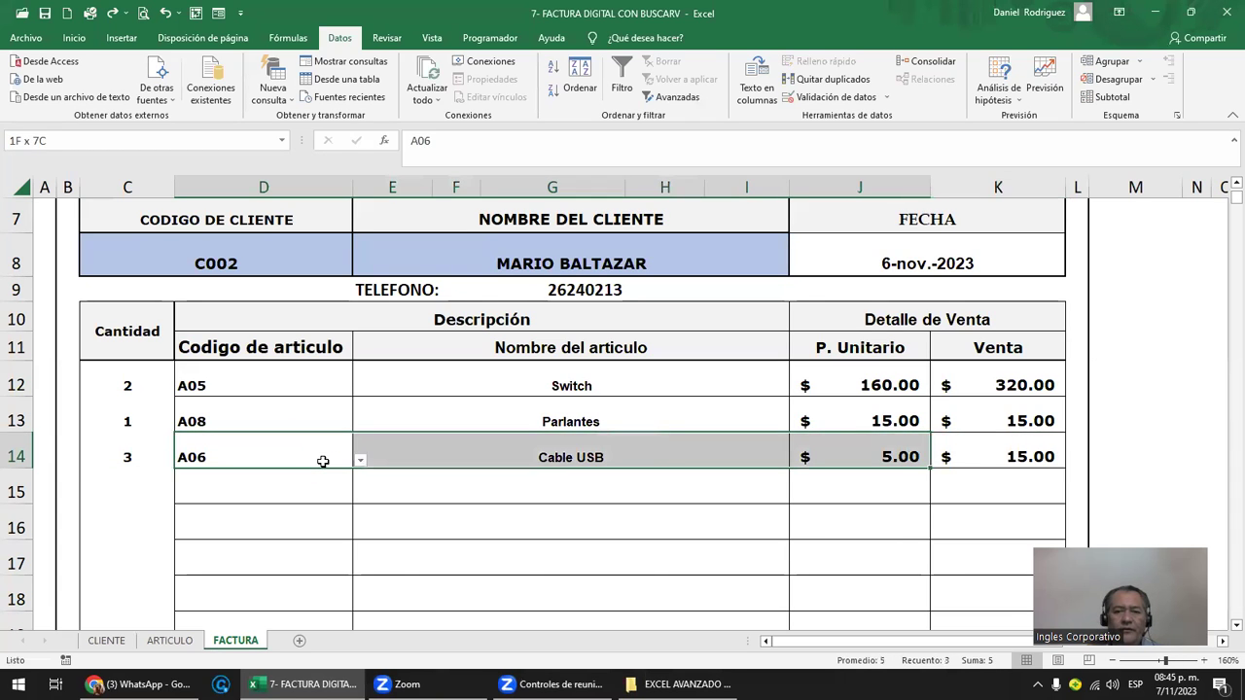
key(ctrl+c)
key(Down)
key(shift+Down)
key(shift+Down)
key(shift+Down)
key(shift+Down)
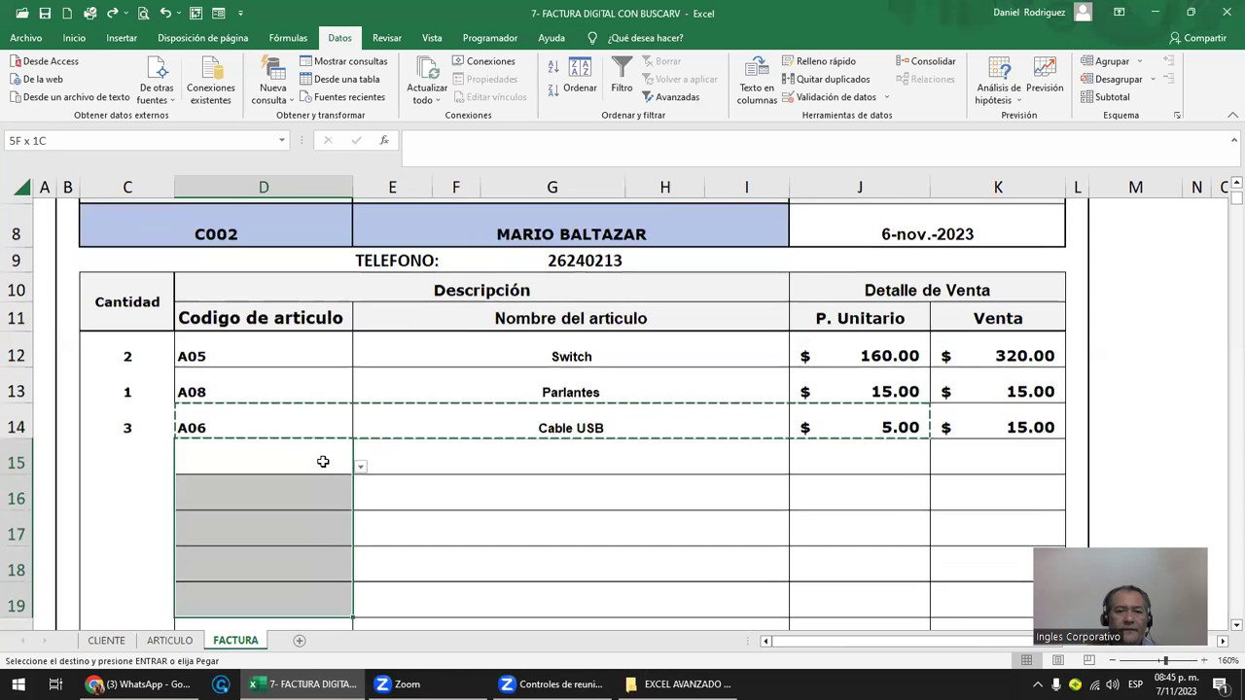
key(shift+Down)
key(shift+Down)
key(shift+Down)
scroll(323, 461, down, 2)
key(shift+Down)
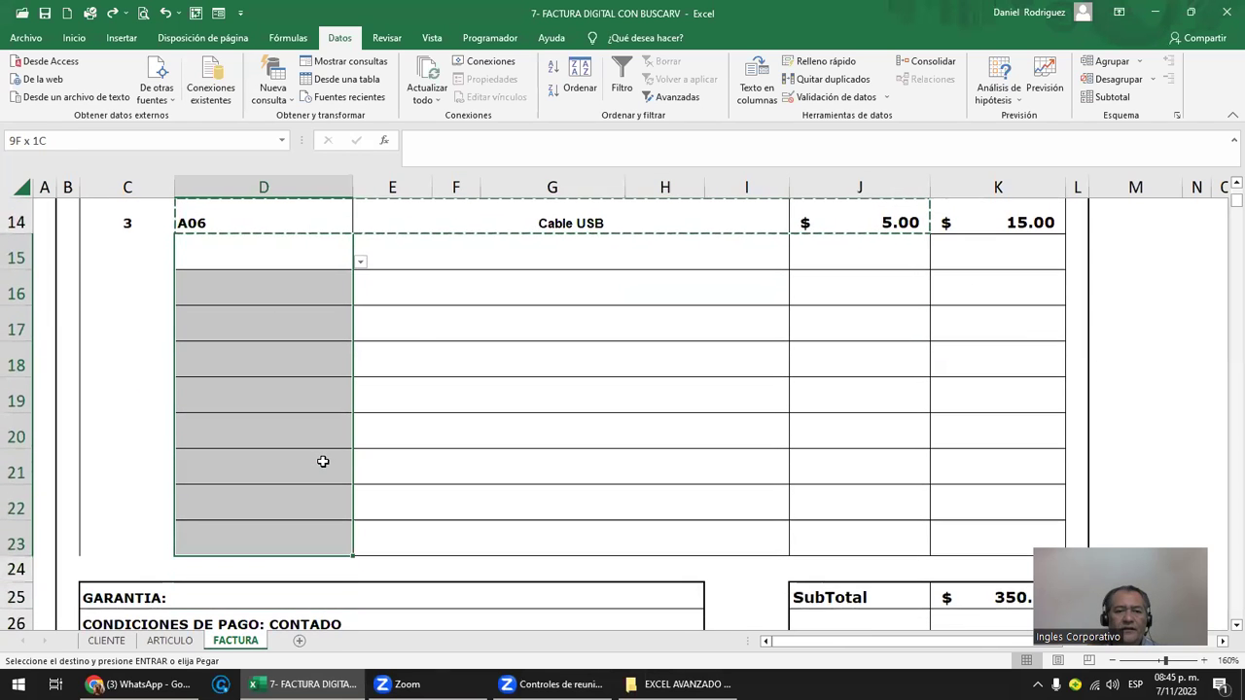
key(Return)
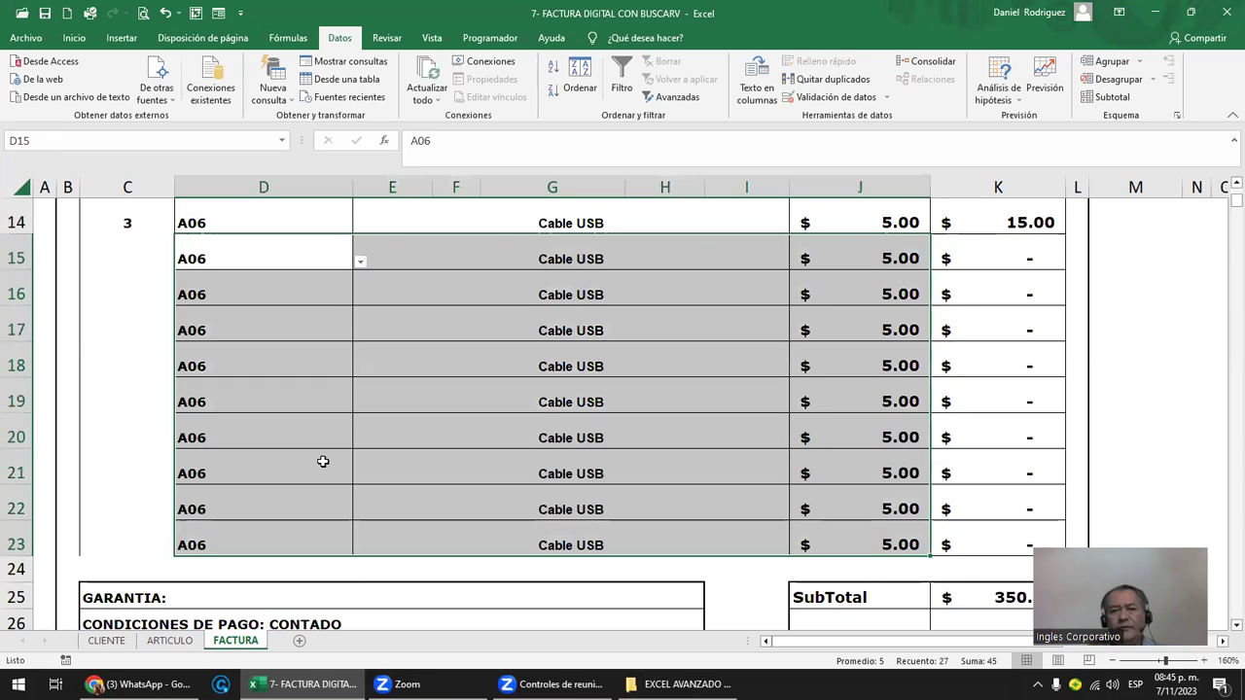
click(282, 523)
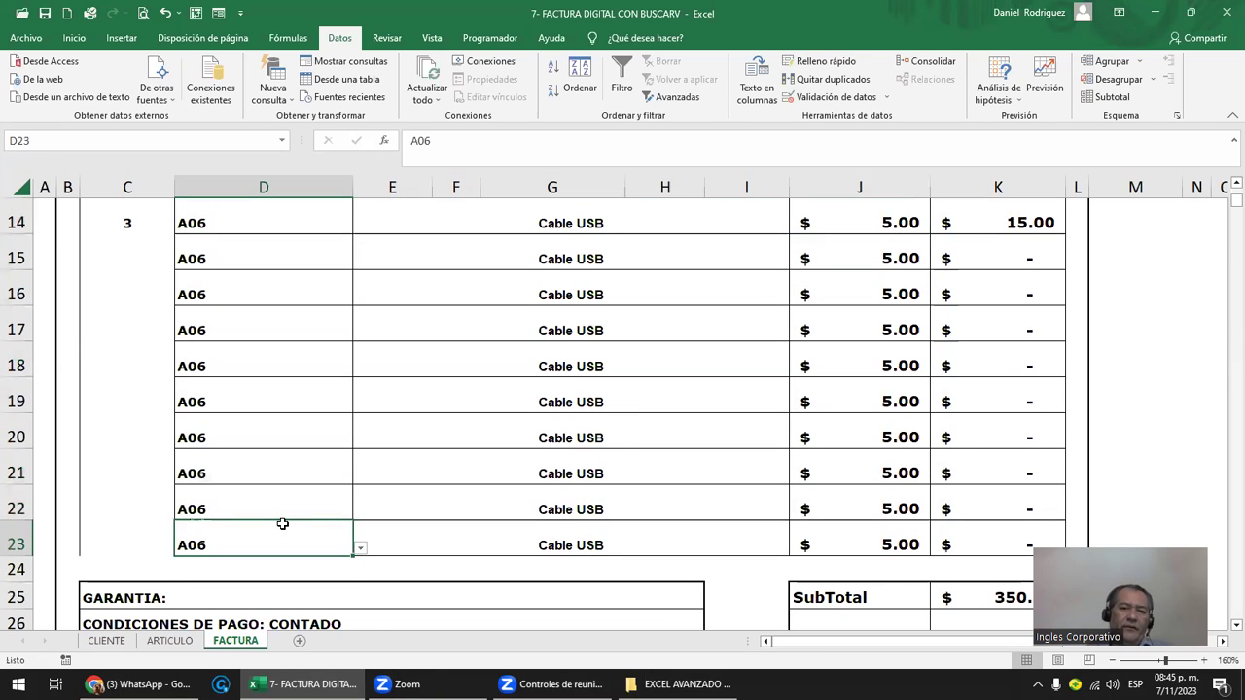
click(881, 245)
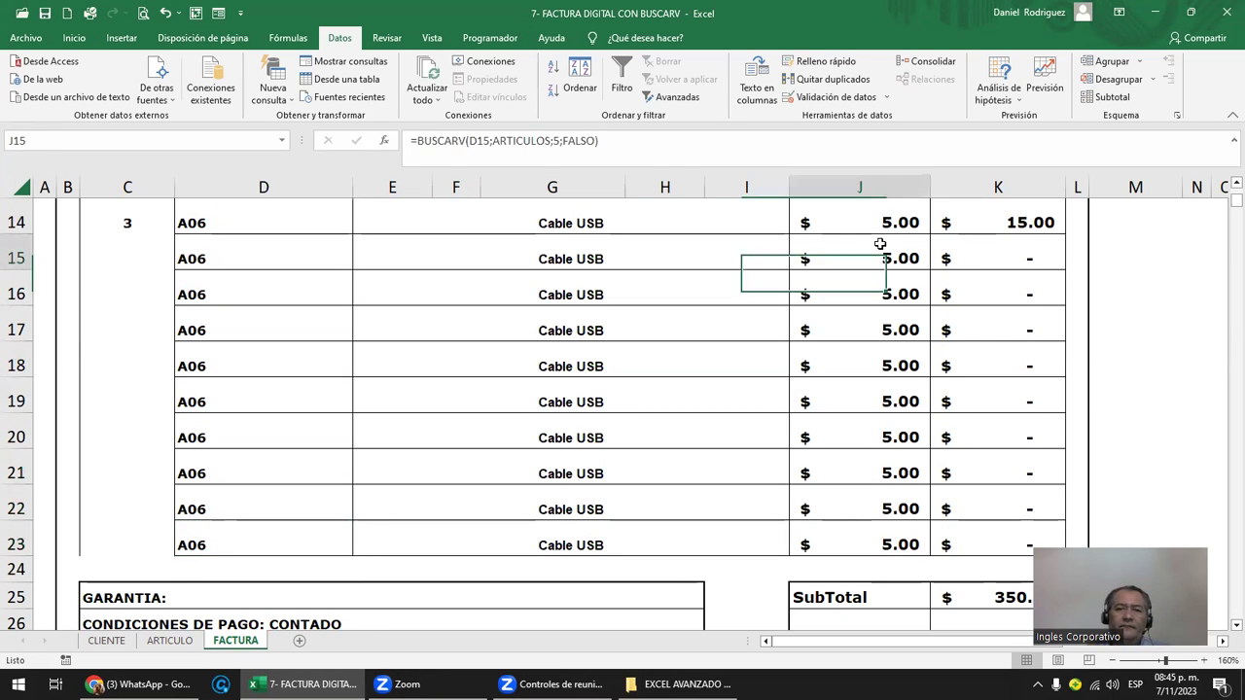
scroll(880, 242, up, 1)
key(Right)
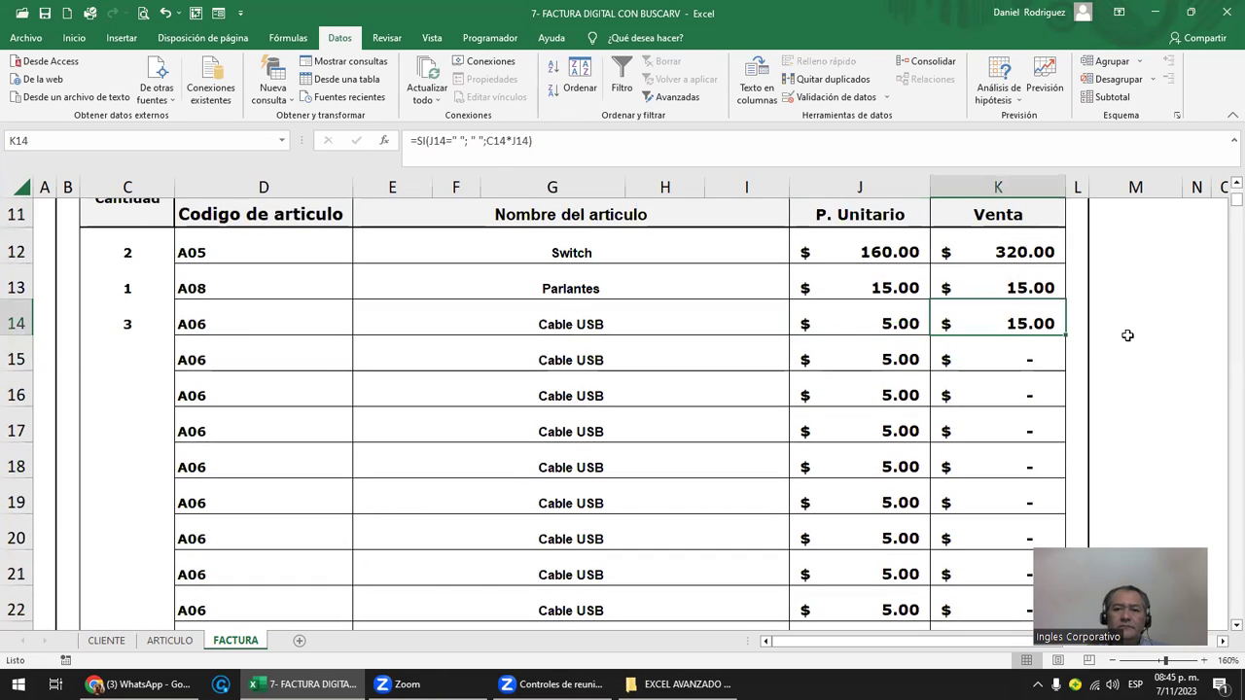
key(Down)
key(Up)
key(Up)
key(Left)
key(Down)
key(F2)
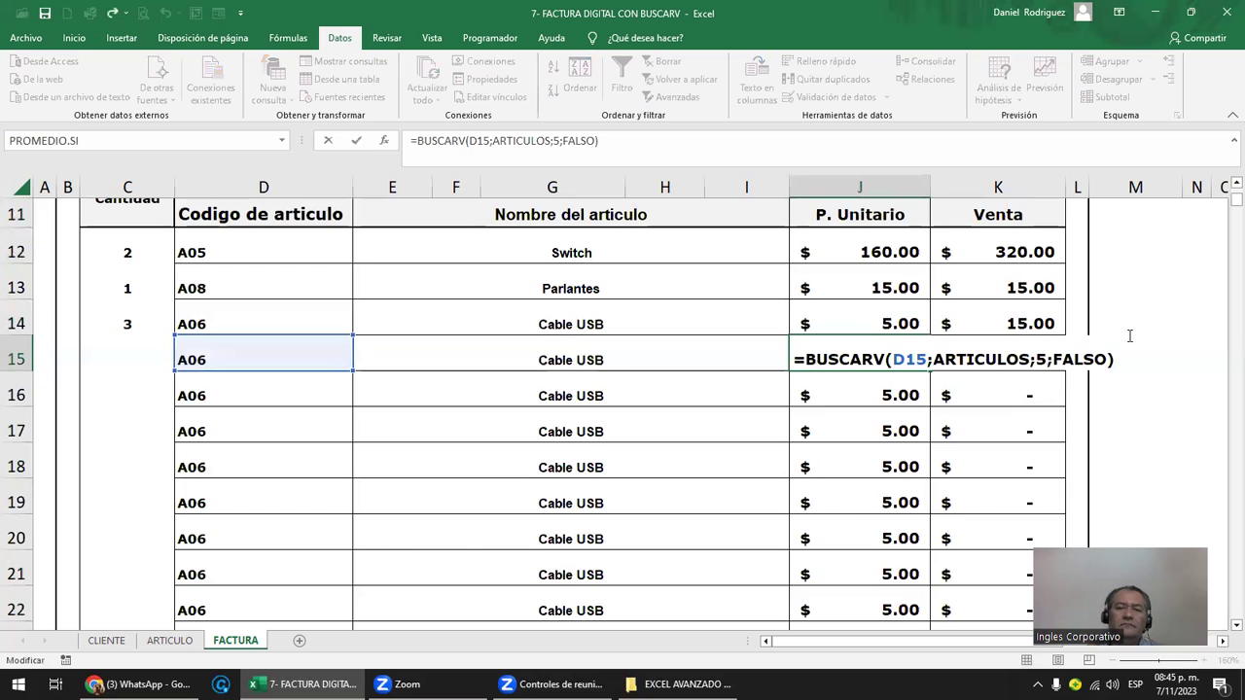
key(Escape)
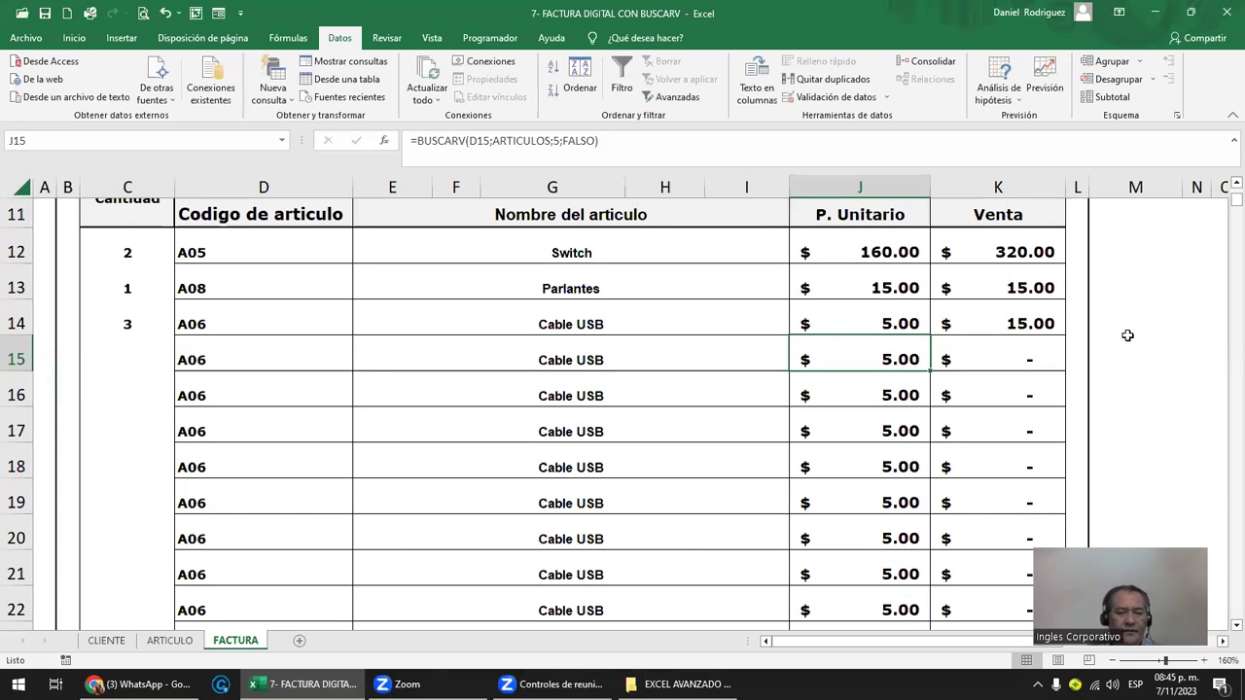
key(ctrl+z)
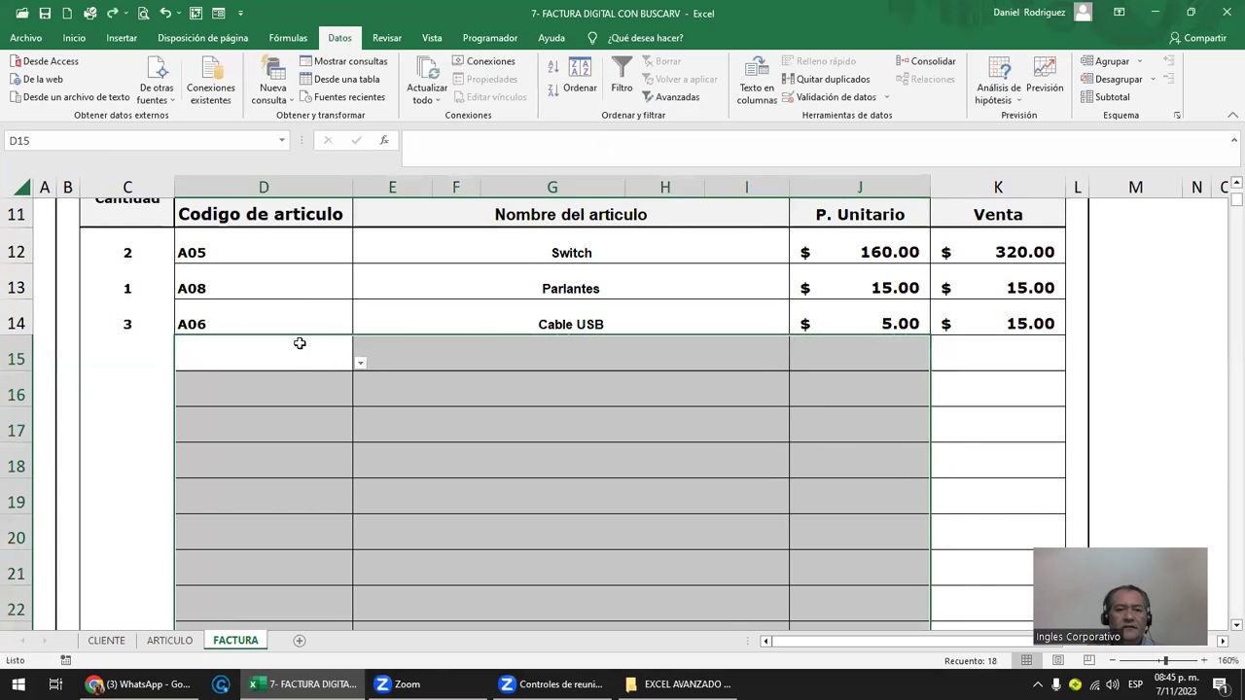
- Pick code A04 in D15, then undo a trial paste of row 14's lookup formulas
click(298, 344)
click(360, 362)
click(264, 428)
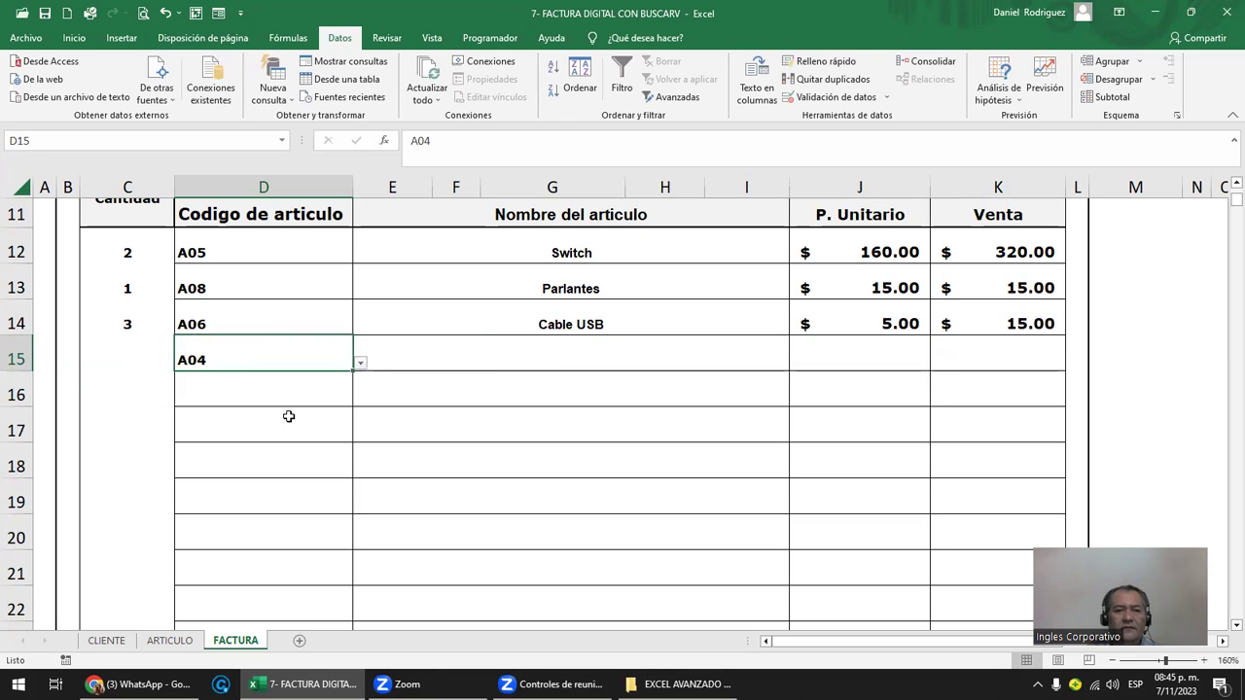
drag(544, 321, 862, 320)
key(ctrl+c)
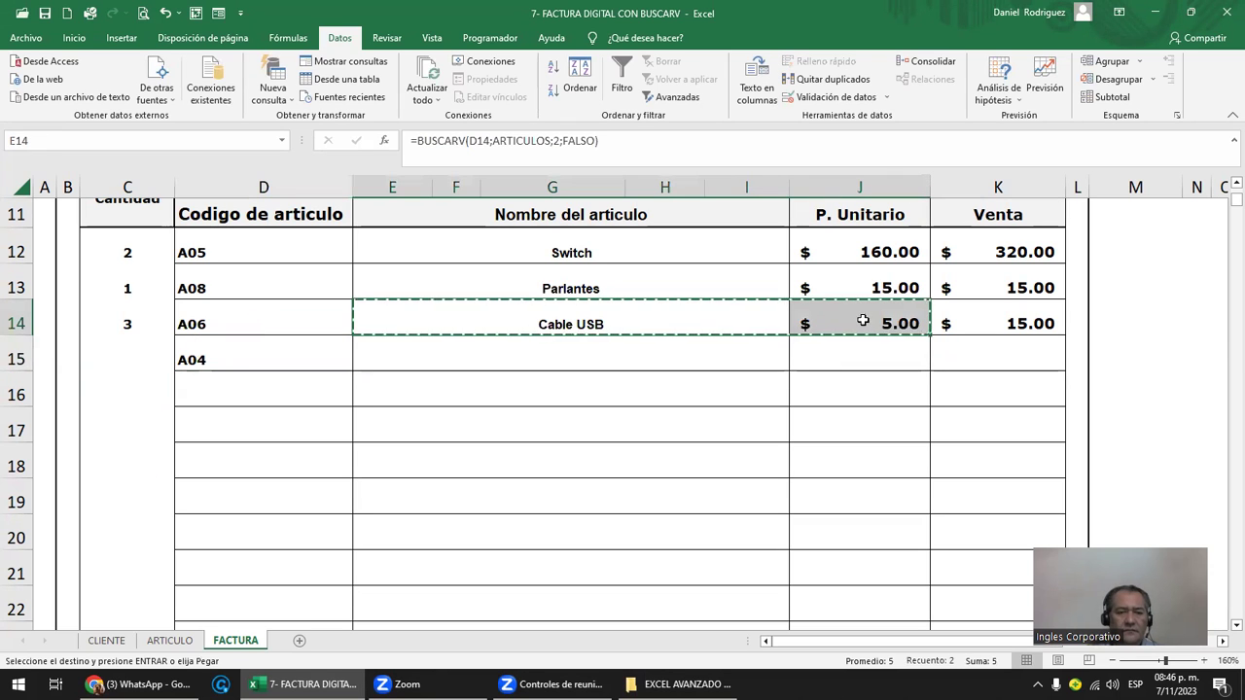
key(Return)
key(Return)
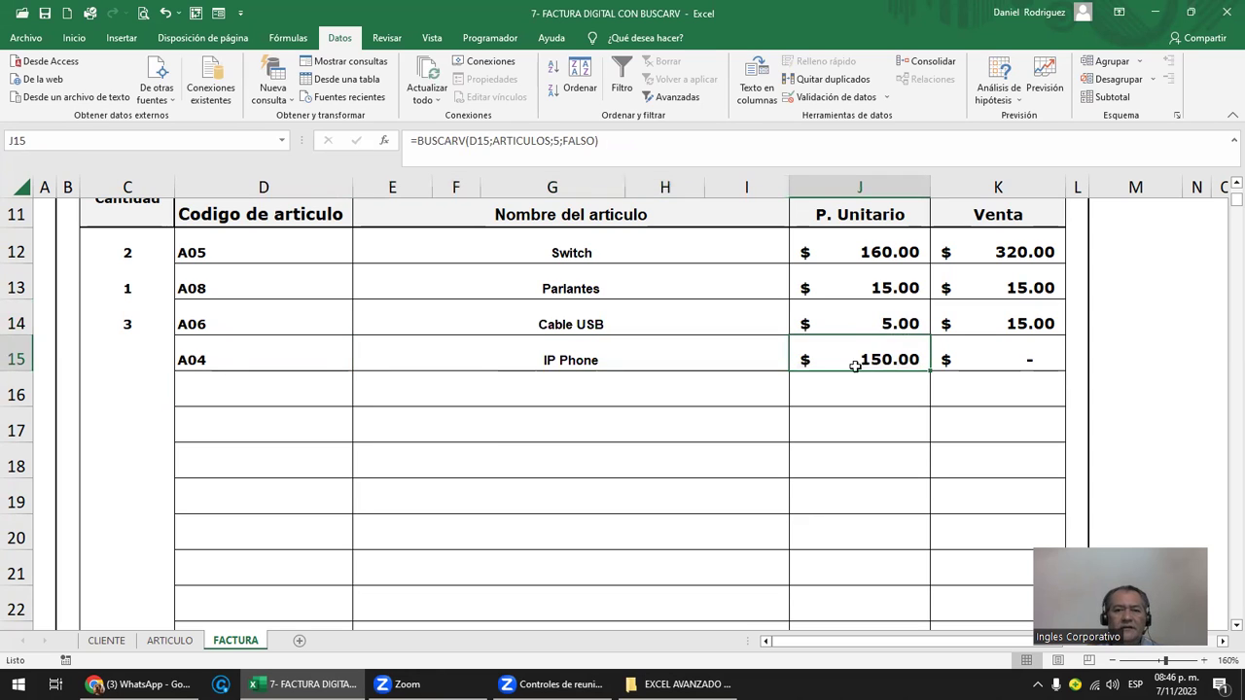
key(ctrl+z)
key(Escape)
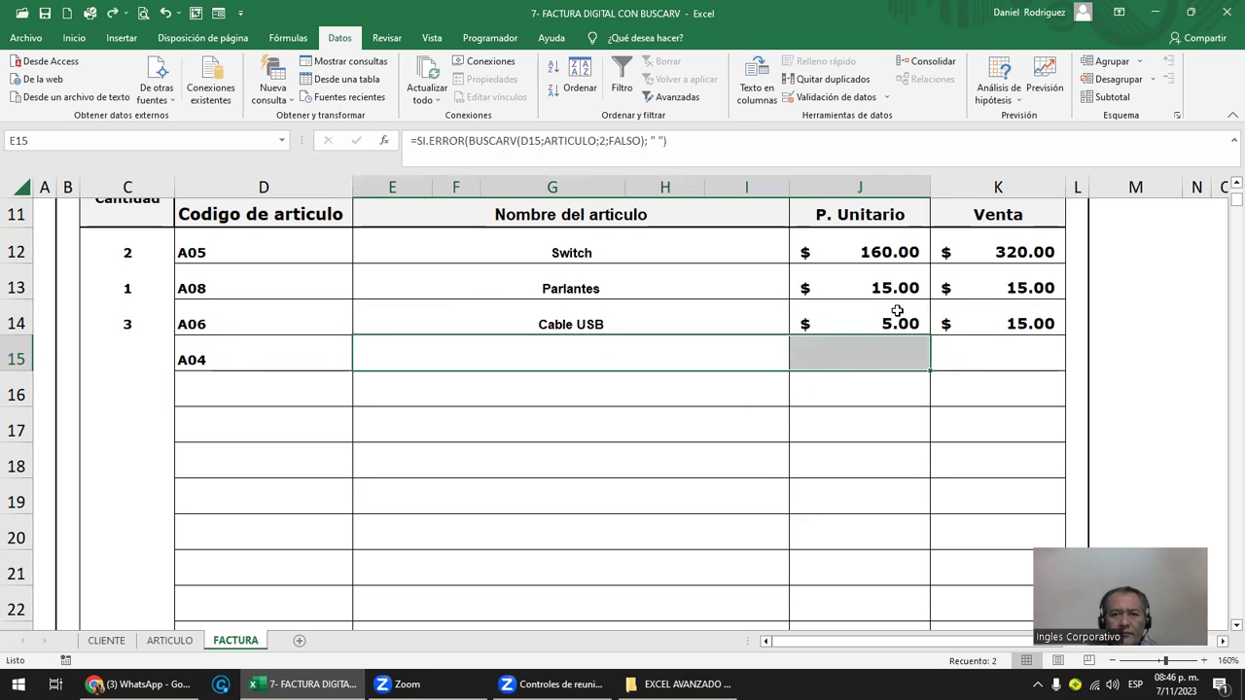
- Copy the E14 article-name BUSCARV formula into E15, showing IP Phone
click(689, 330)
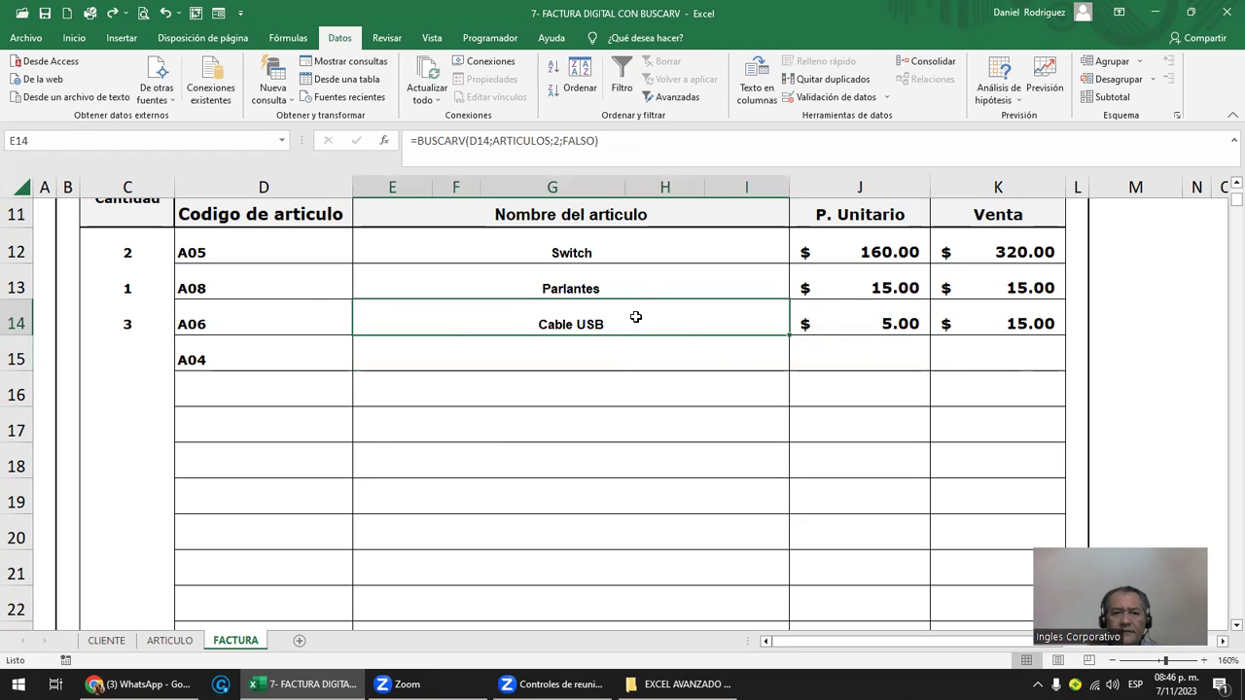
key(F2)
key(Escape)
key(ctrl+c)
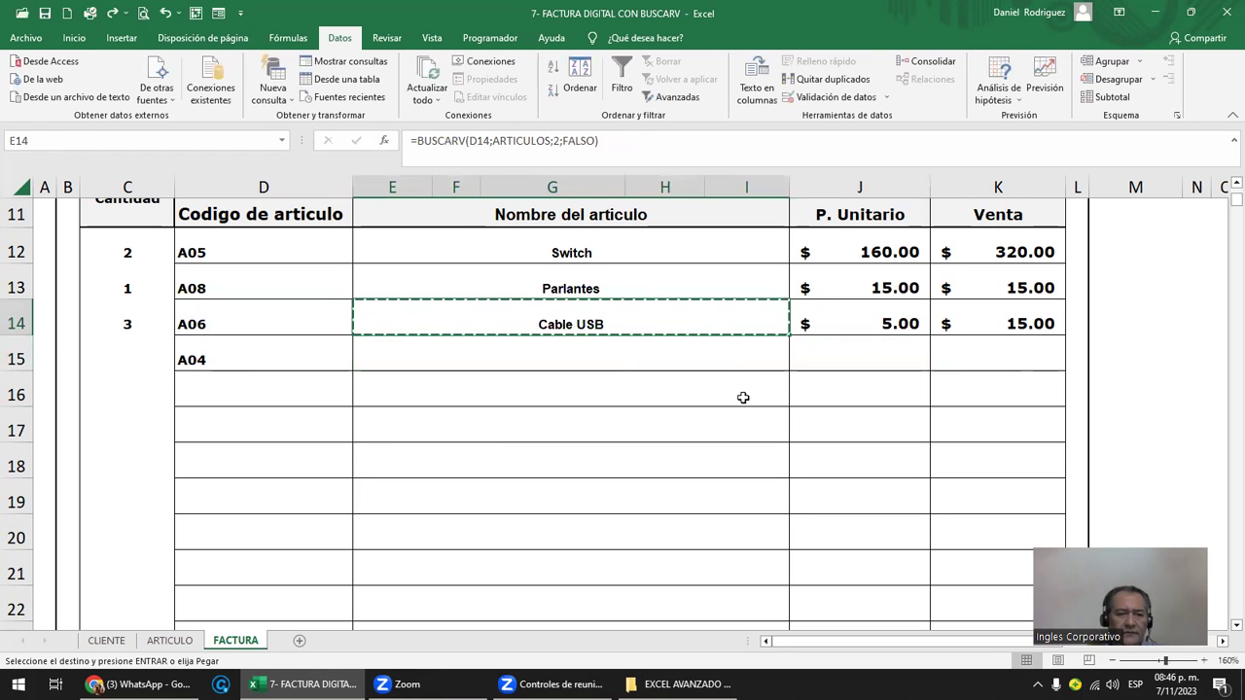
key(Down)
key(Return)
key(F2)
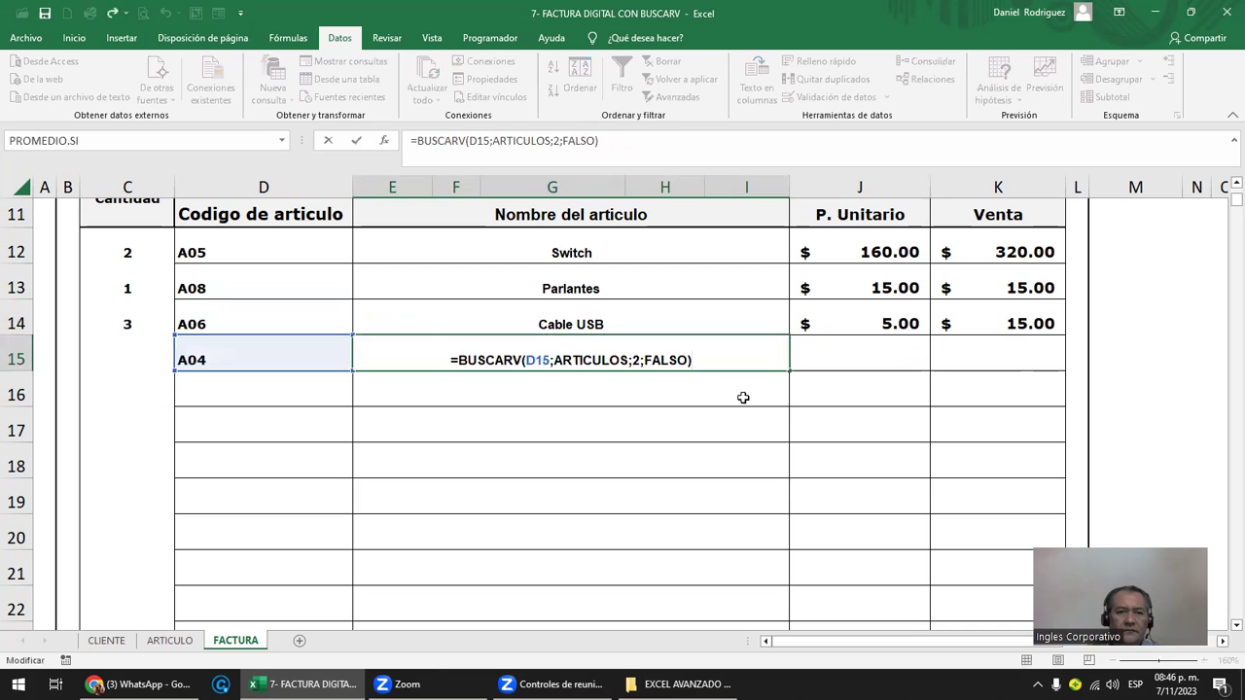
key(Tab)
- Copy the J14 price lookup formula into J15, showing $150.00
key(Up)
key(F2)
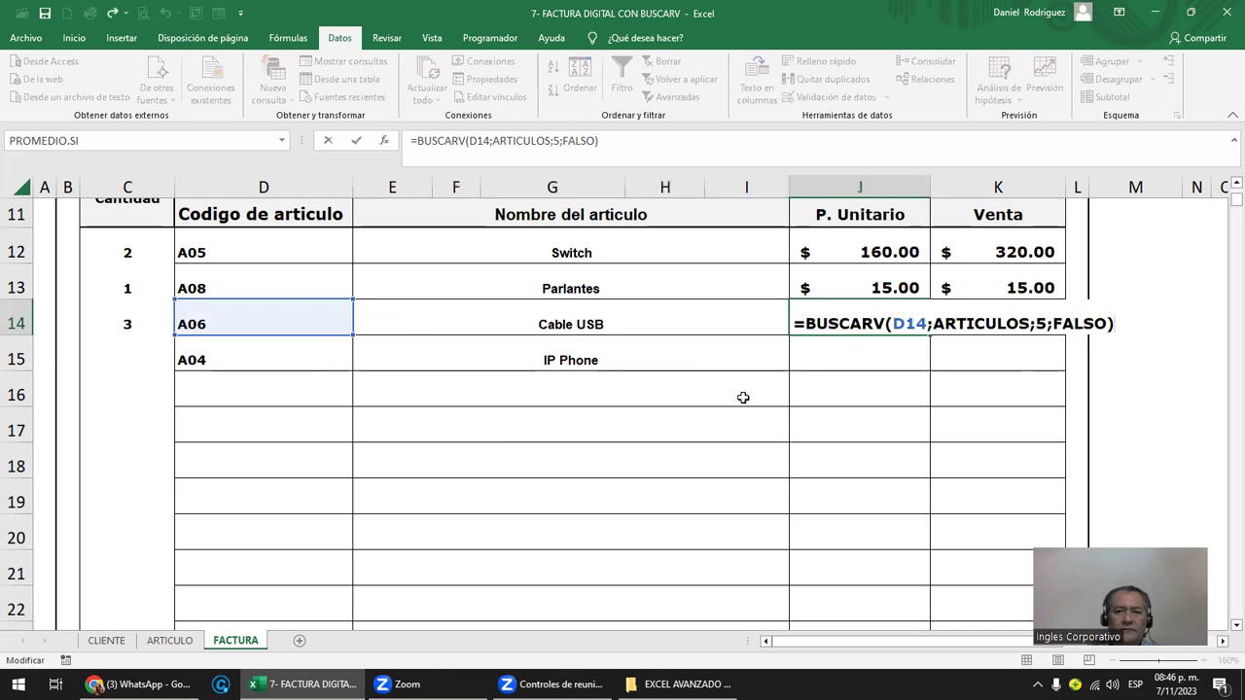
key(Escape)
key(ctrl+c)
key(Down)
key(Return)
key(F2)
key(Escape)
- Check row 15's Venta formula and enter quantity 1 in C15
key(Right)
key(F2)
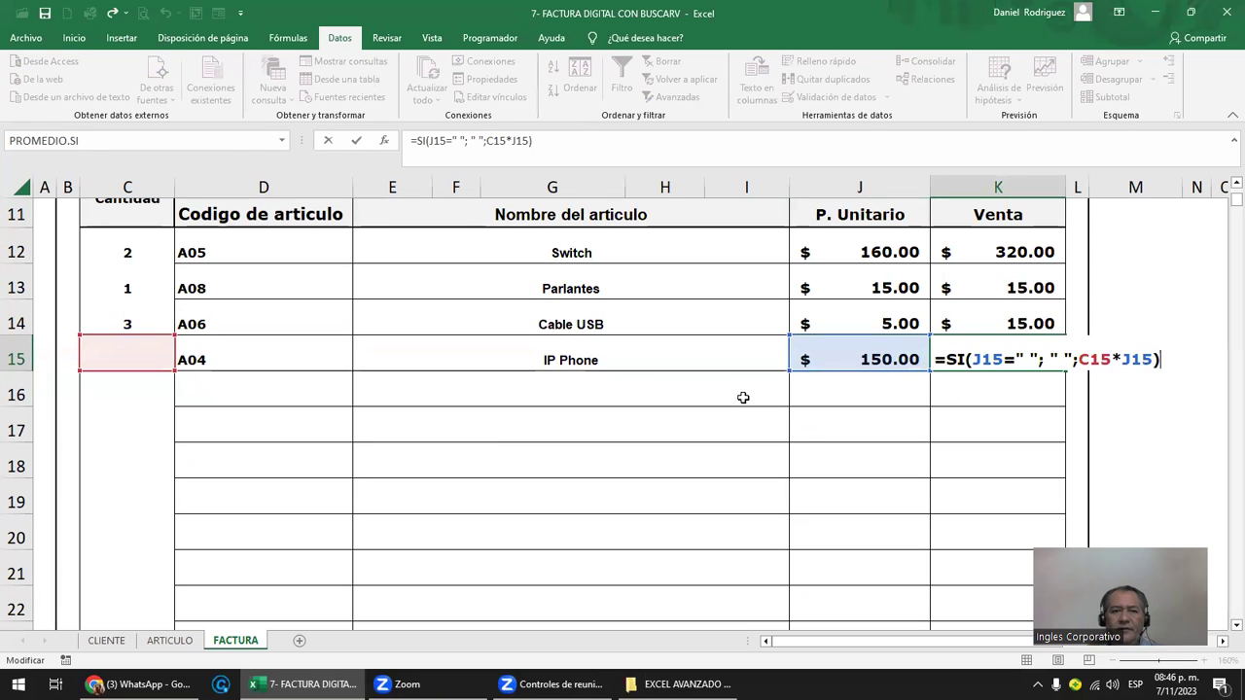
key(Escape)
key(Left)
key(Left)
key(Left)
key(Left)
text(1)
key(Return)
key(Up)
key(ctrl+c)
- Fill quantity 1 down C16:C23
key(Down)
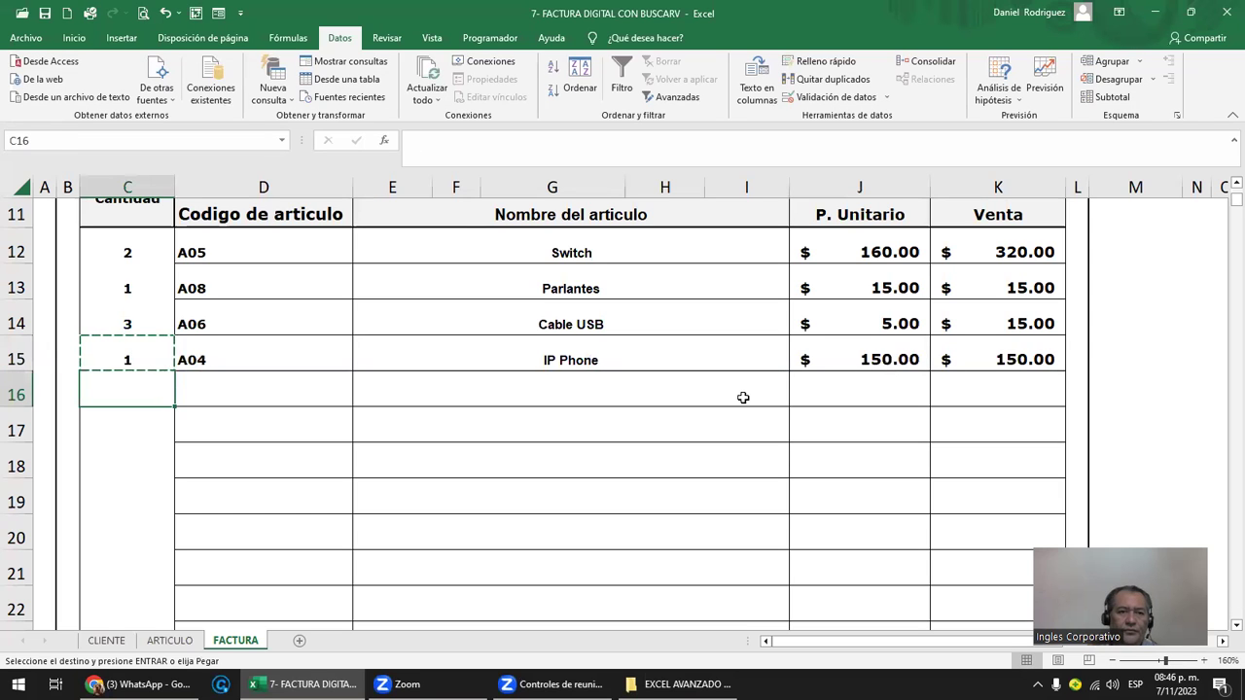
key(shift+Down)
key(shift+Down)
key(shift+Down)
key(shift+Down)
key(shift+Down)
key(shift+Down)
key(shift+Down)
key(shift+Down)
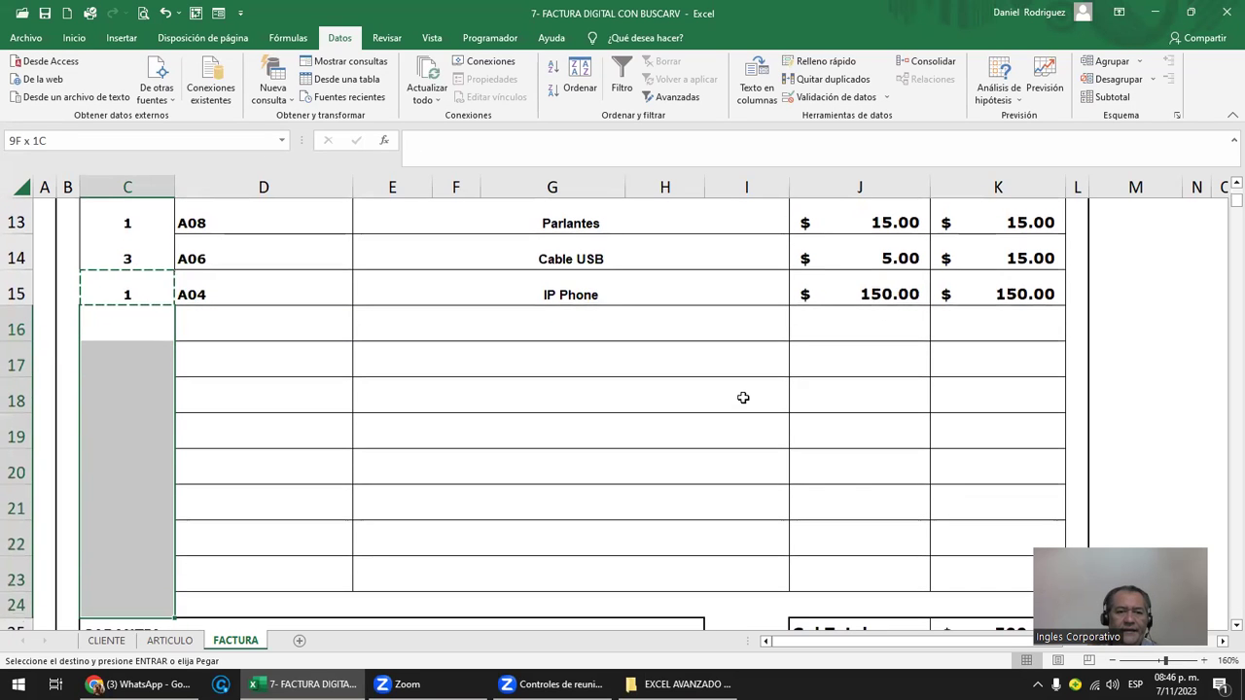
key(shift+Up)
key(Return)
- Copy row 15's A04 IP Phone line into rows 16–23
key(Up)
key(Right)
key(shift+Right)
key(shift+Right)
key(shift+Right)
key(shift+Left)
key(ctrl+c)
key(Down)
key(shift+Right)
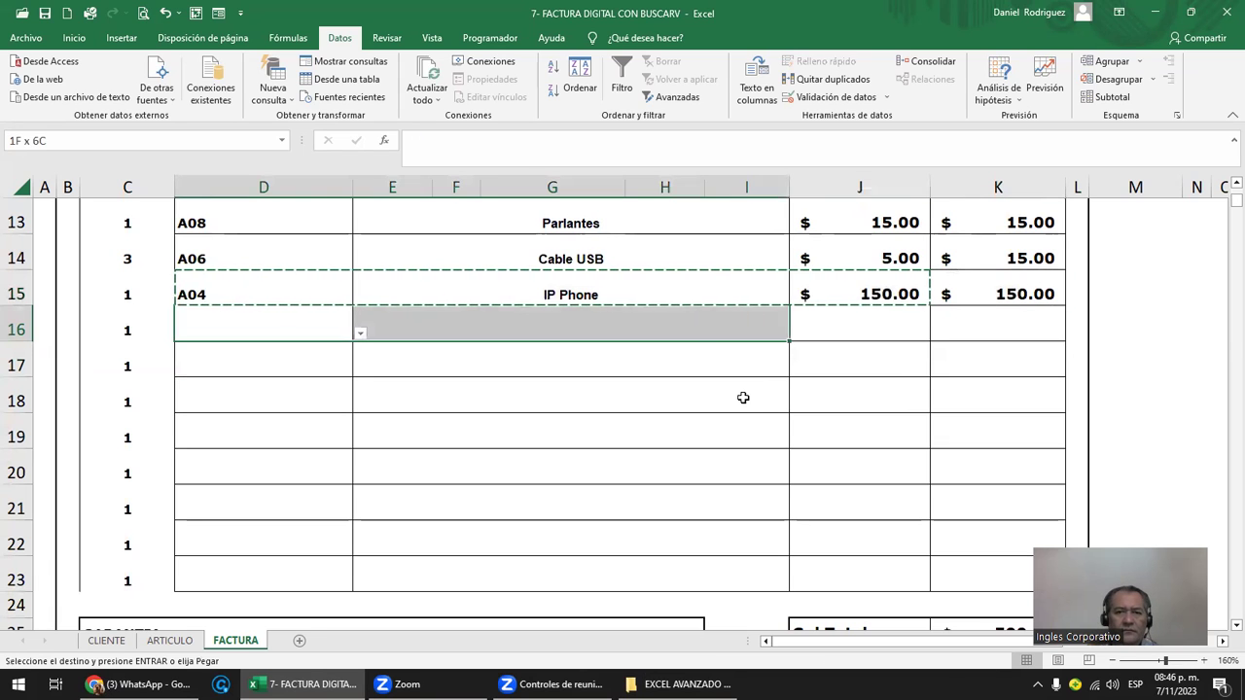
key(shift+Right)
key(shift+Down)
key(shift+Down)
key(shift+Down)
key(shift+Down)
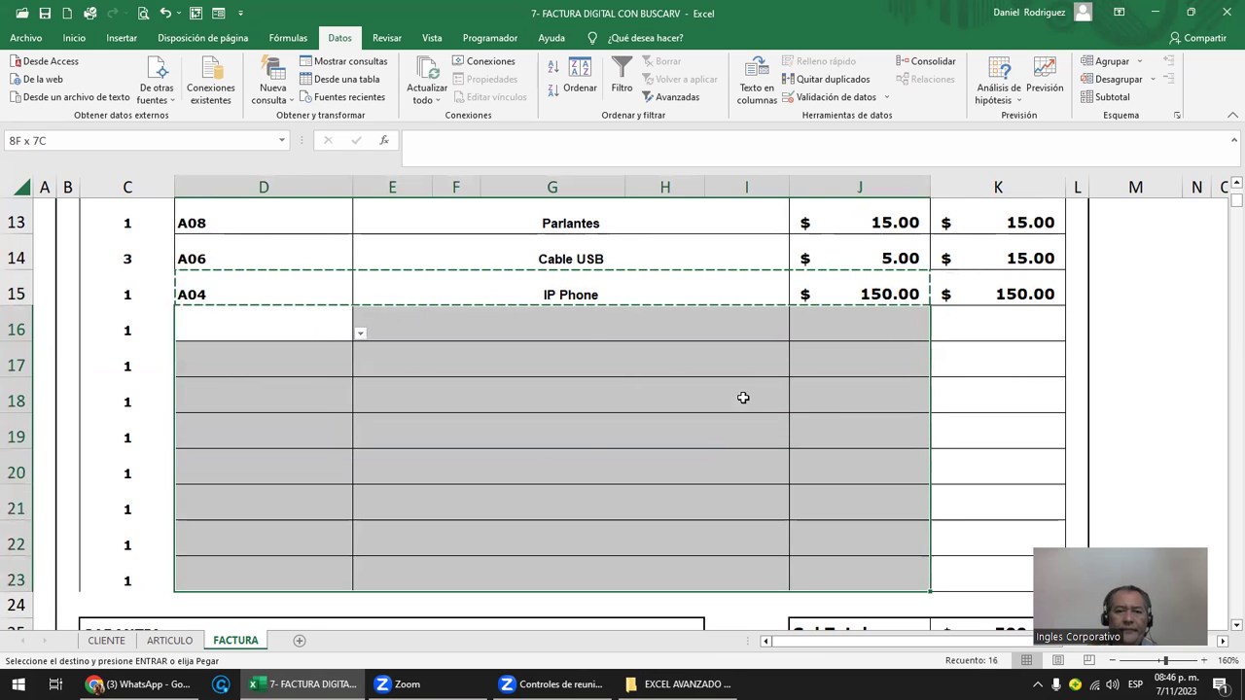
key(Return)
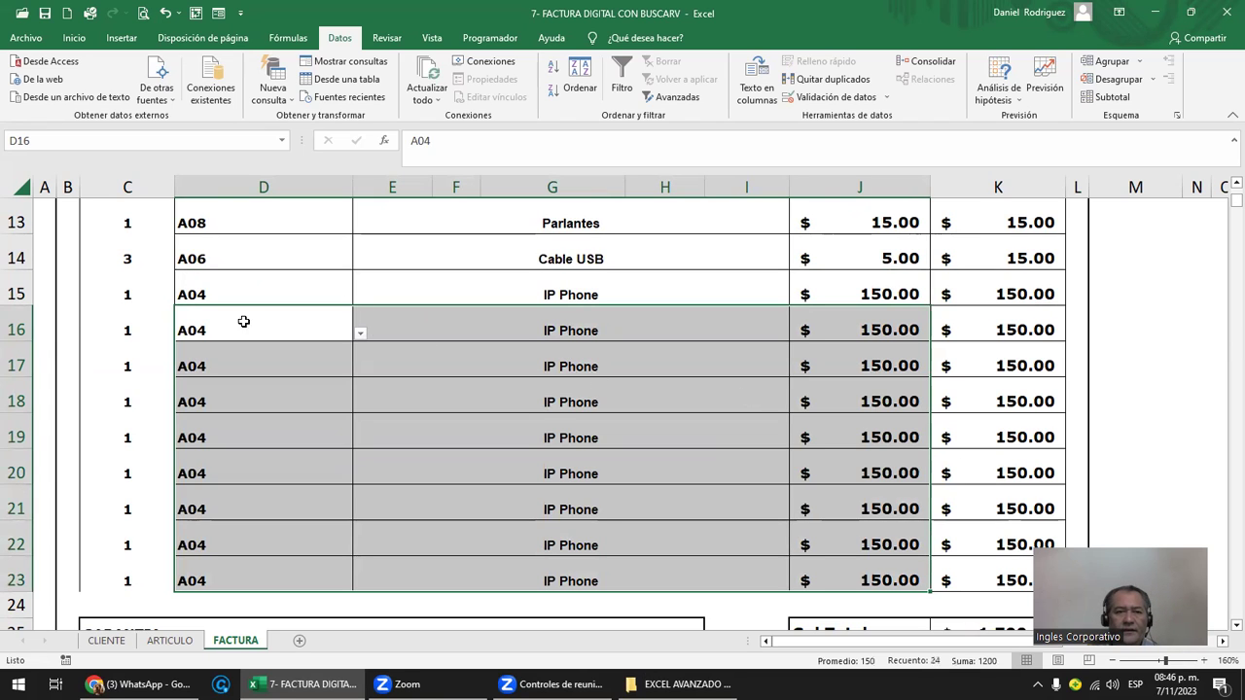
- Change the quantities in C16 and C17 to 2 and 3
click(160, 333)
text(2)
key(Return)
text(3)
key(Return)
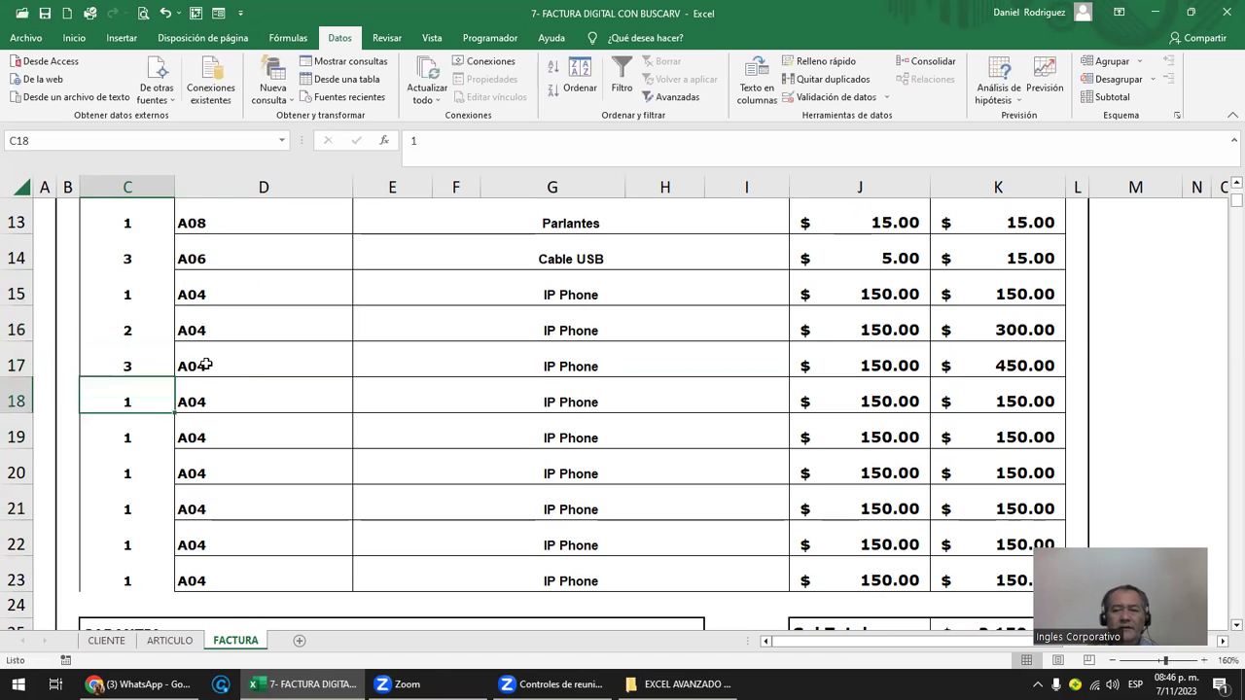
ctrl+scroll(622, 420, down, 1)
ctrl+scroll(622, 420, down, 2)
scroll(621, 420, down, 1)
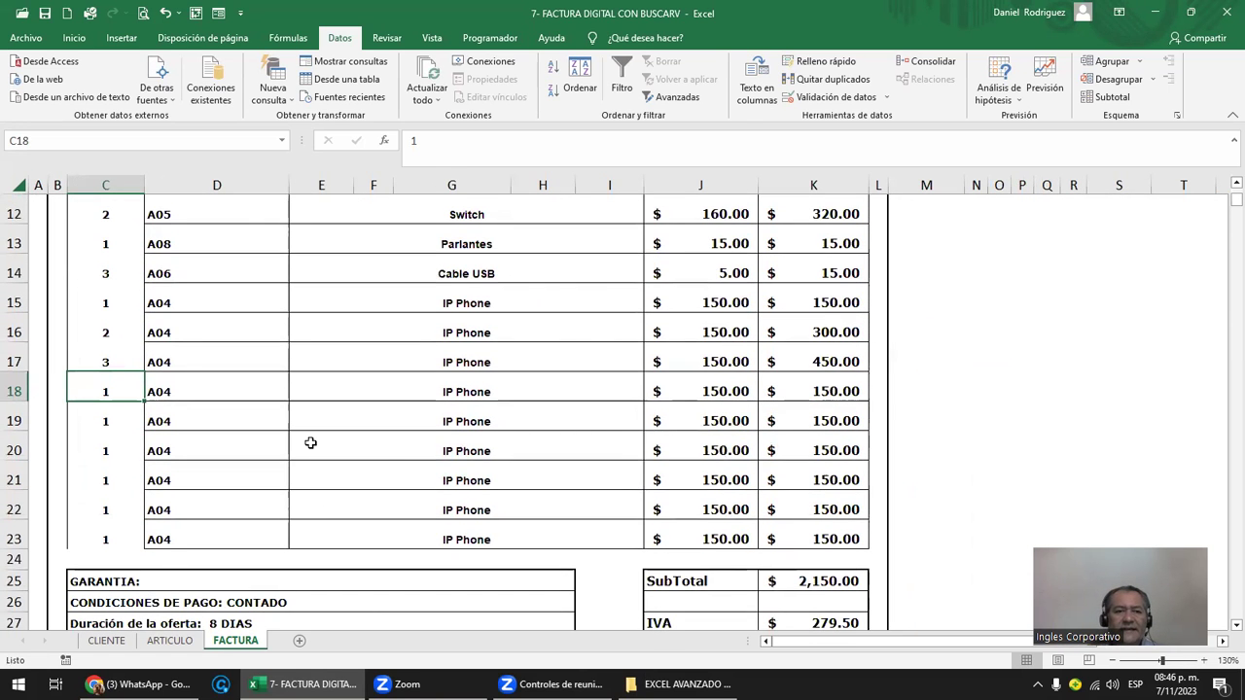
- Delete the article codes, quantities, names and prices from rows 15–23
drag(201, 540, 220, 307)
key(Delete)
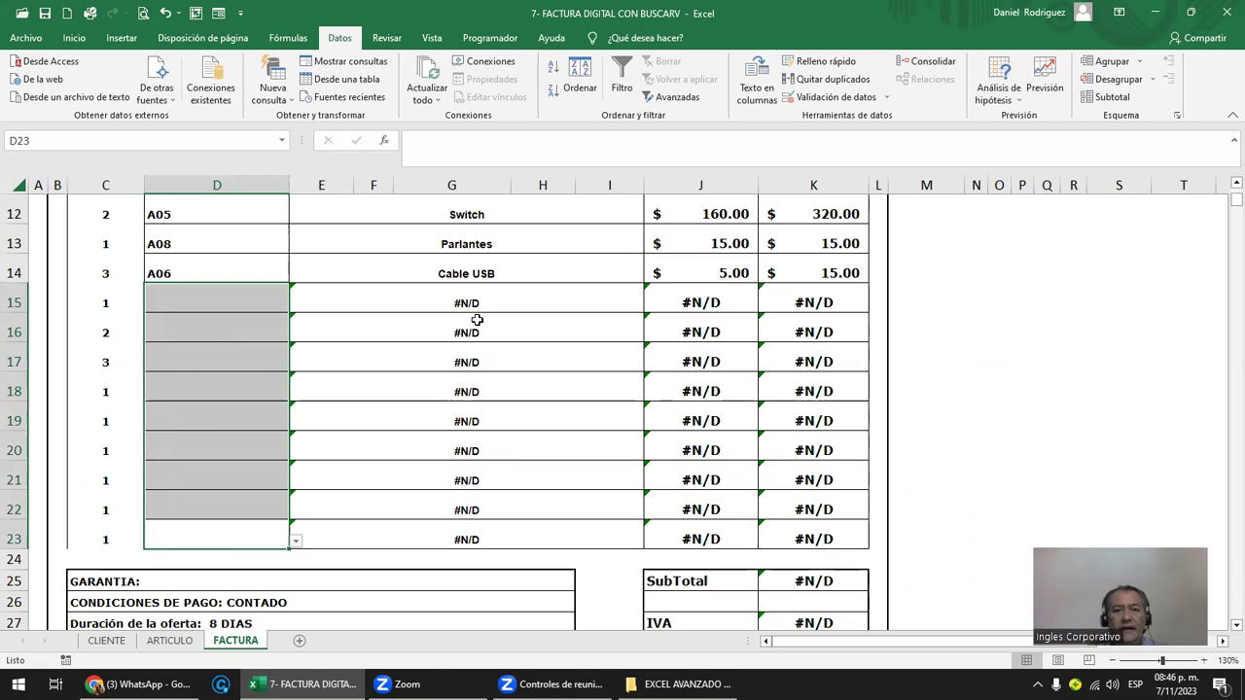
click(467, 302)
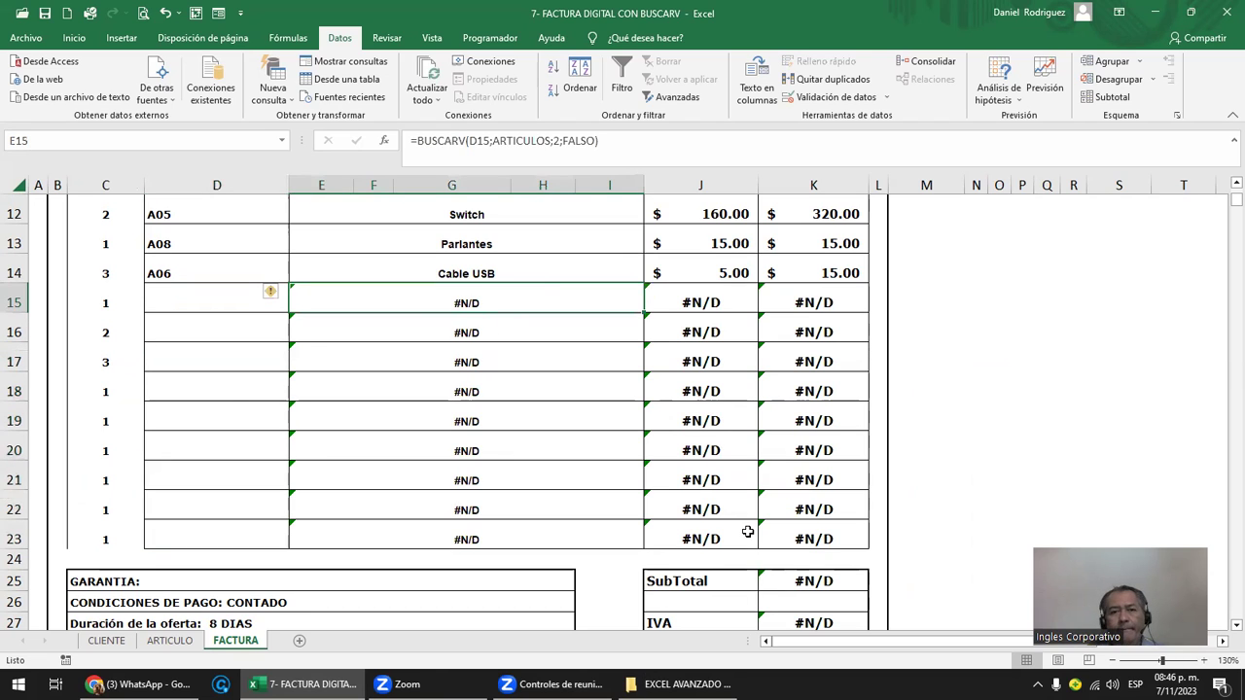
drag(108, 305, 113, 533)
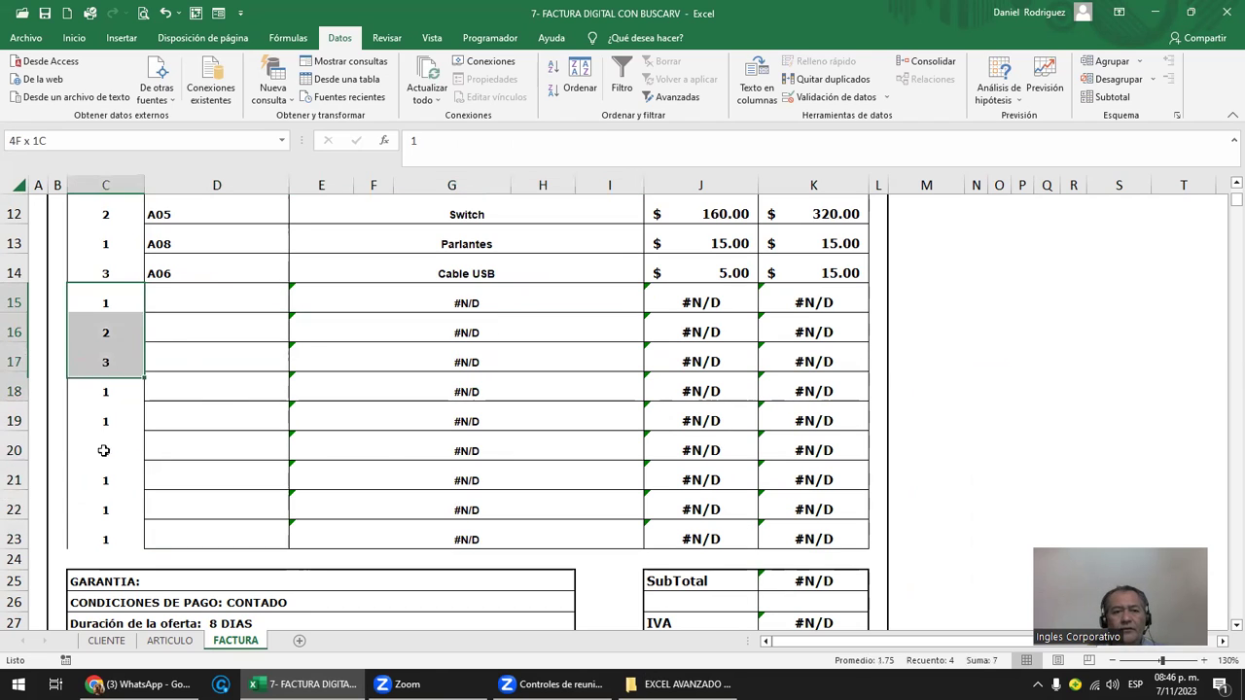
scroll(113, 533, up, 1)
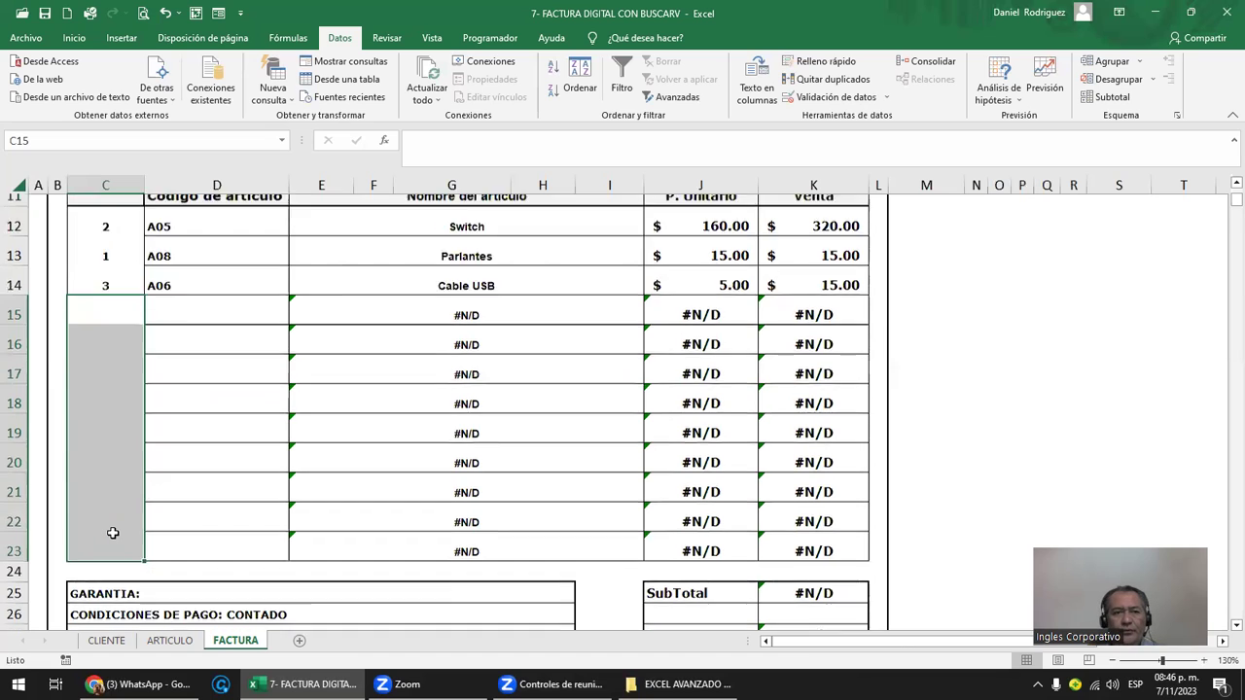
scroll(111, 534, up, 1)
drag(109, 362, 117, 418)
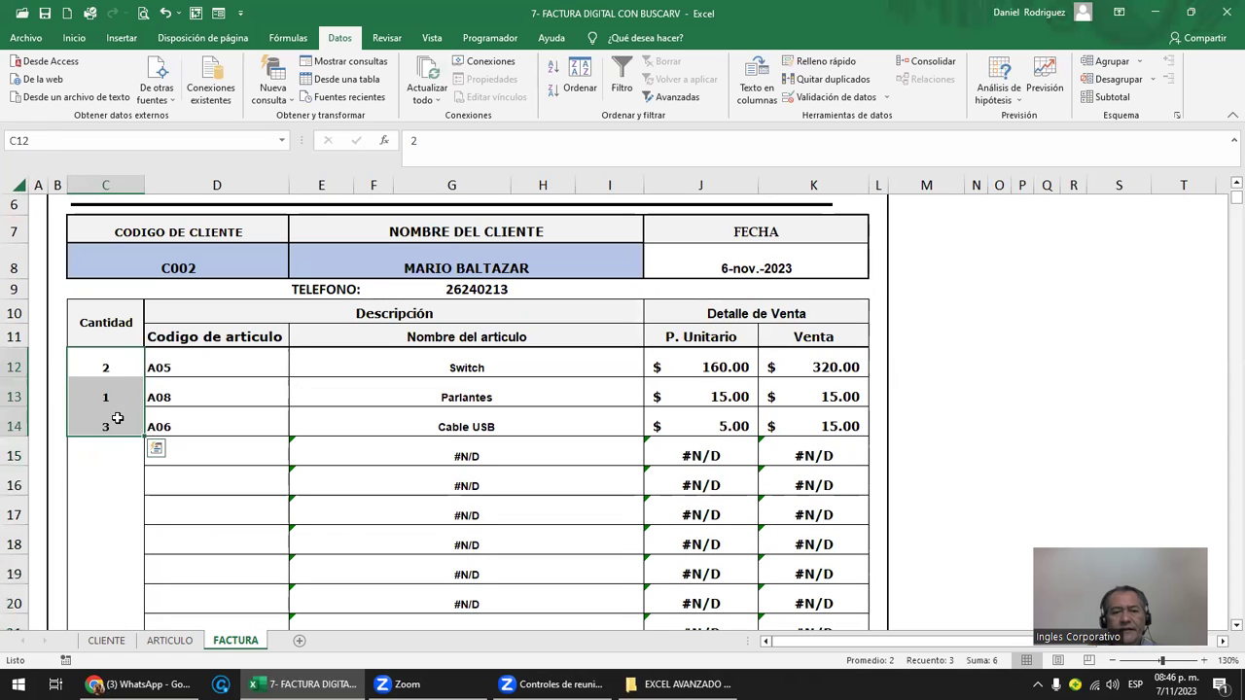
click(335, 451)
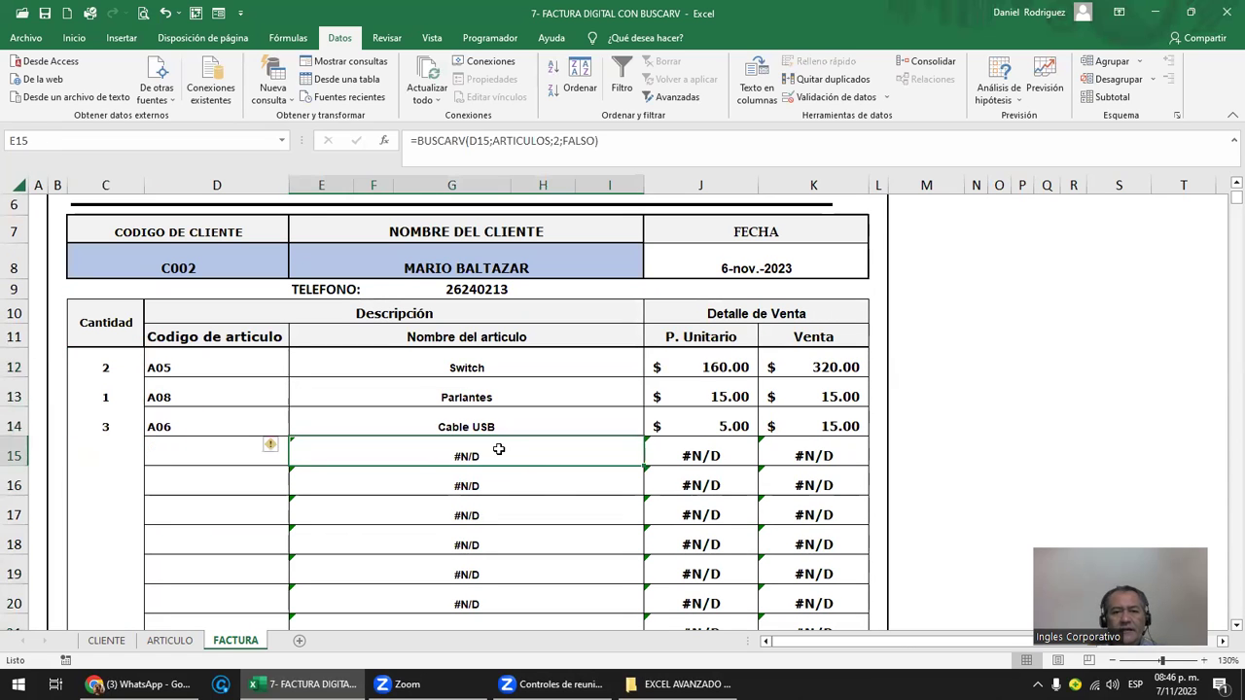
drag(467, 488, 467, 489)
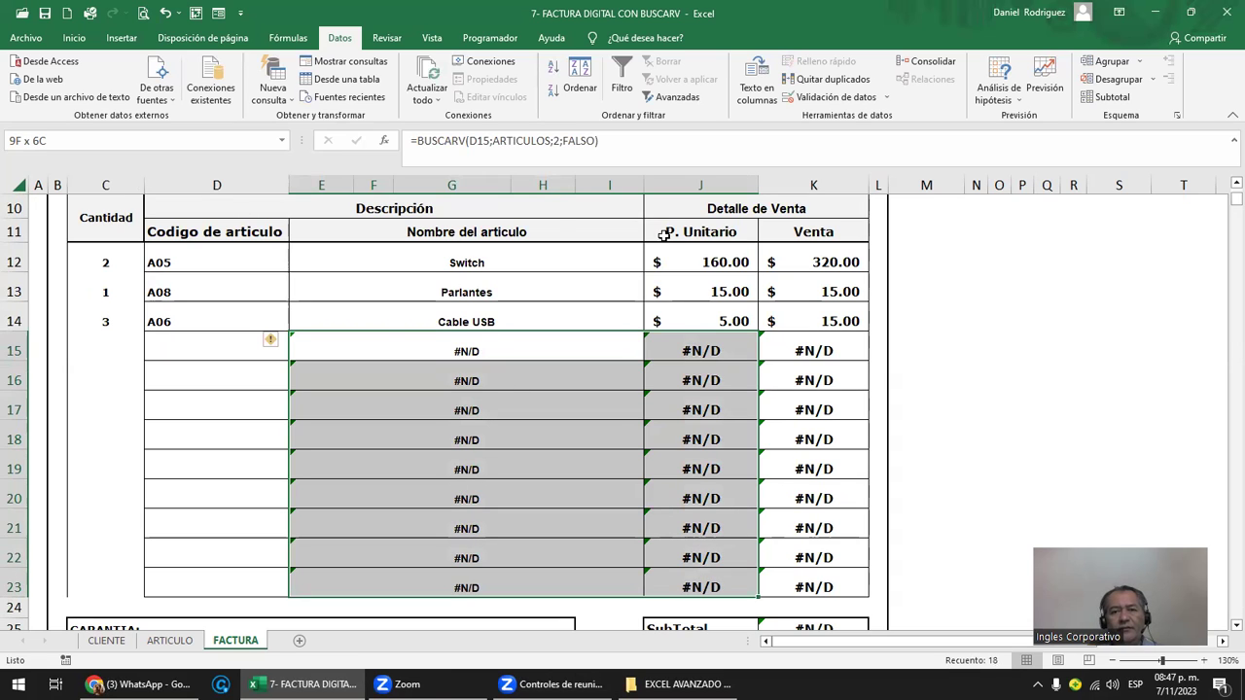
key(Delete)
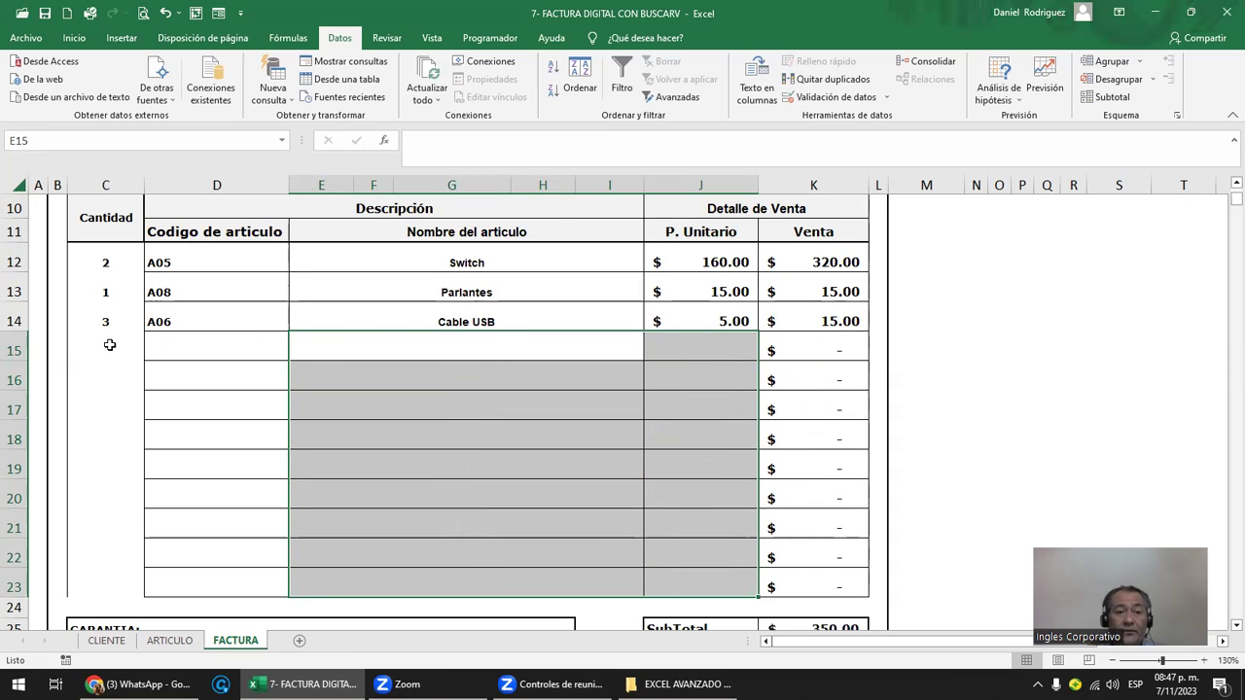
- Enter quantity 1 and choose article code A03 in row 15
click(108, 346)
text(1)
key(Return)
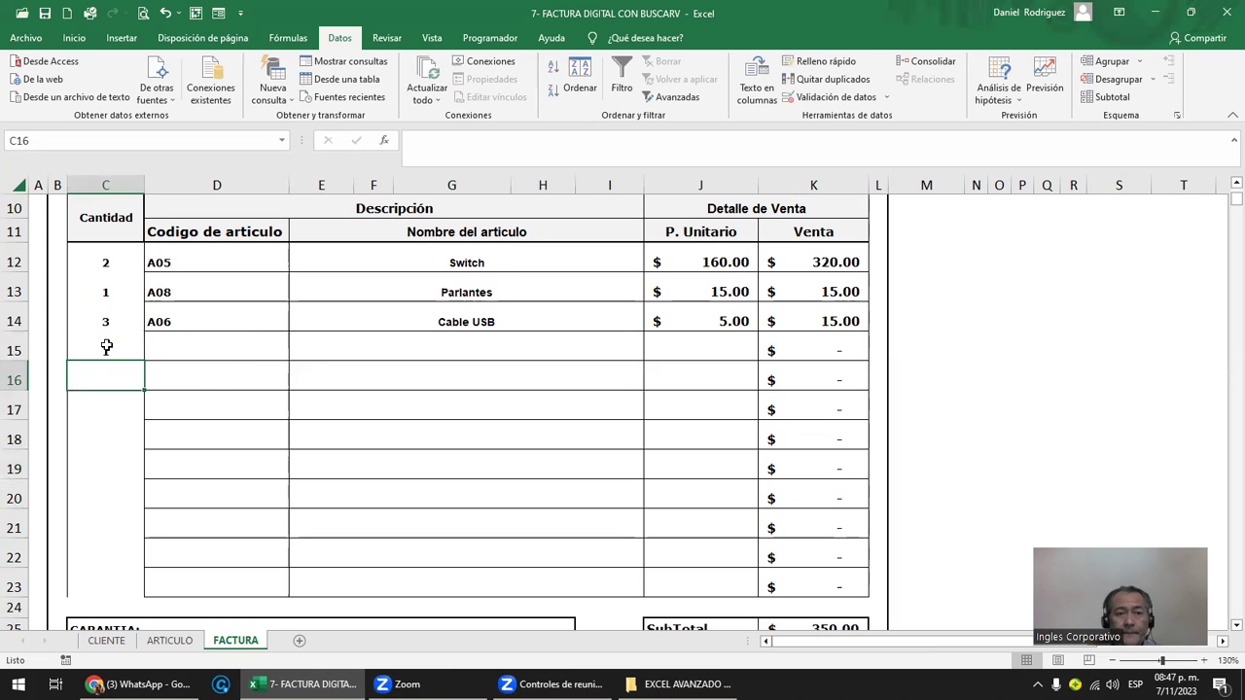
click(168, 343)
click(295, 354)
click(230, 394)
- Paste the E14 name and J14 price lookup formulas into row 15
click(446, 325)
key(ctrl+c)
key(shift+Down)
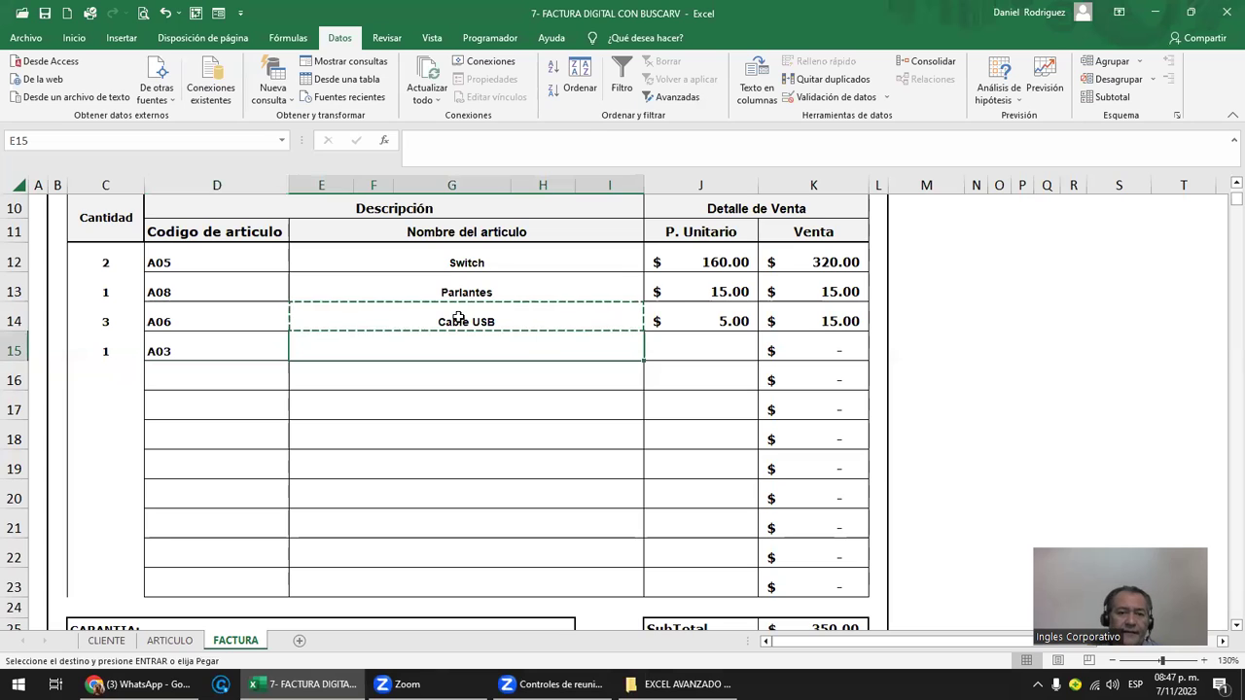
key(ctrl+v)
key(Right)
key(ctrl+c)
key(Down)
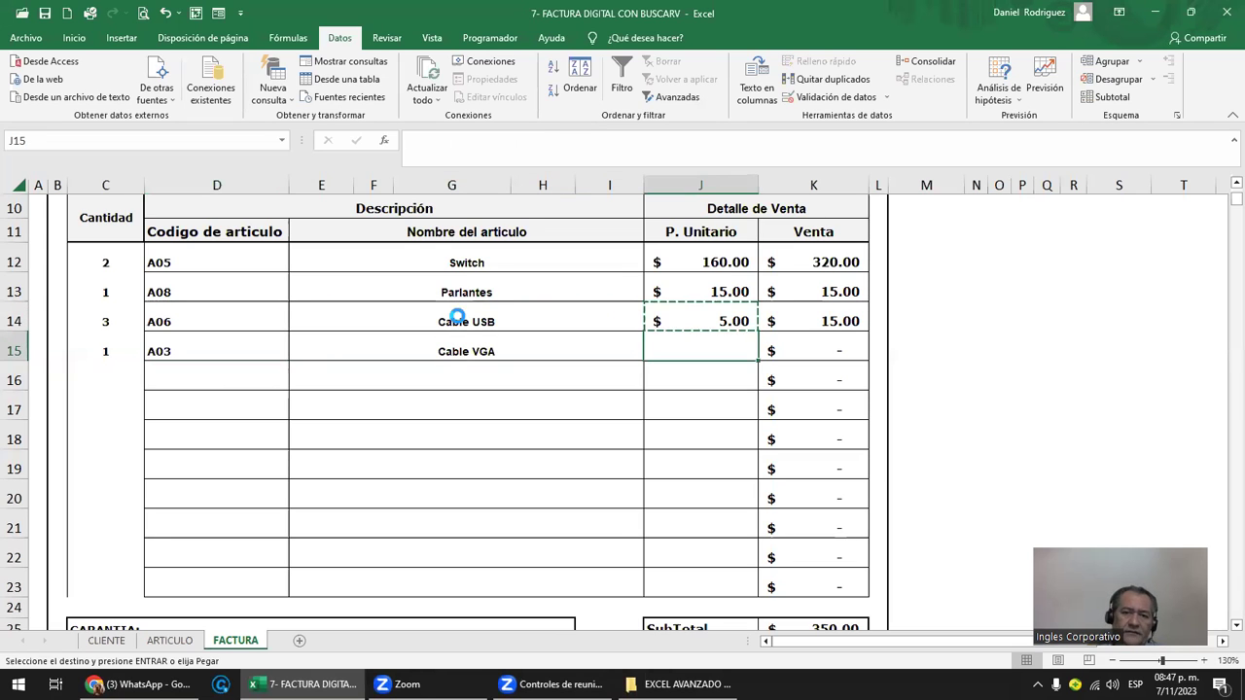
key(ctrl+v)
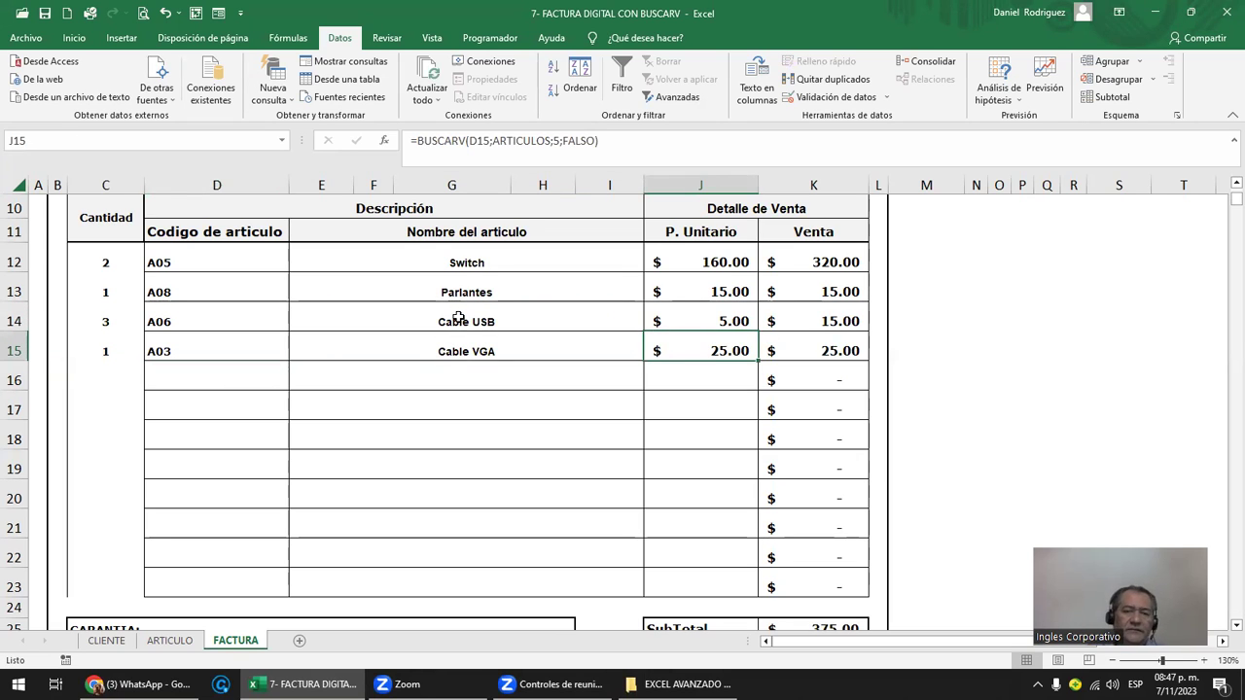
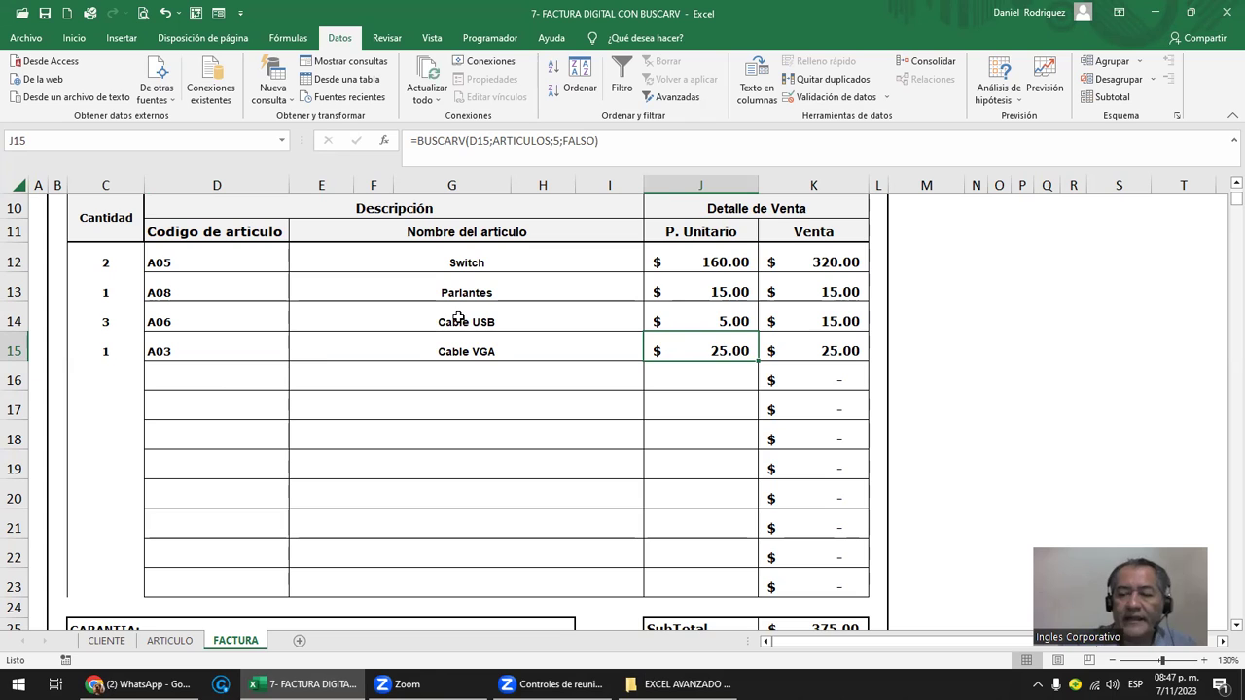
- Locate the item-name lookup formula in E12 and review it without changing it
click(222, 355)
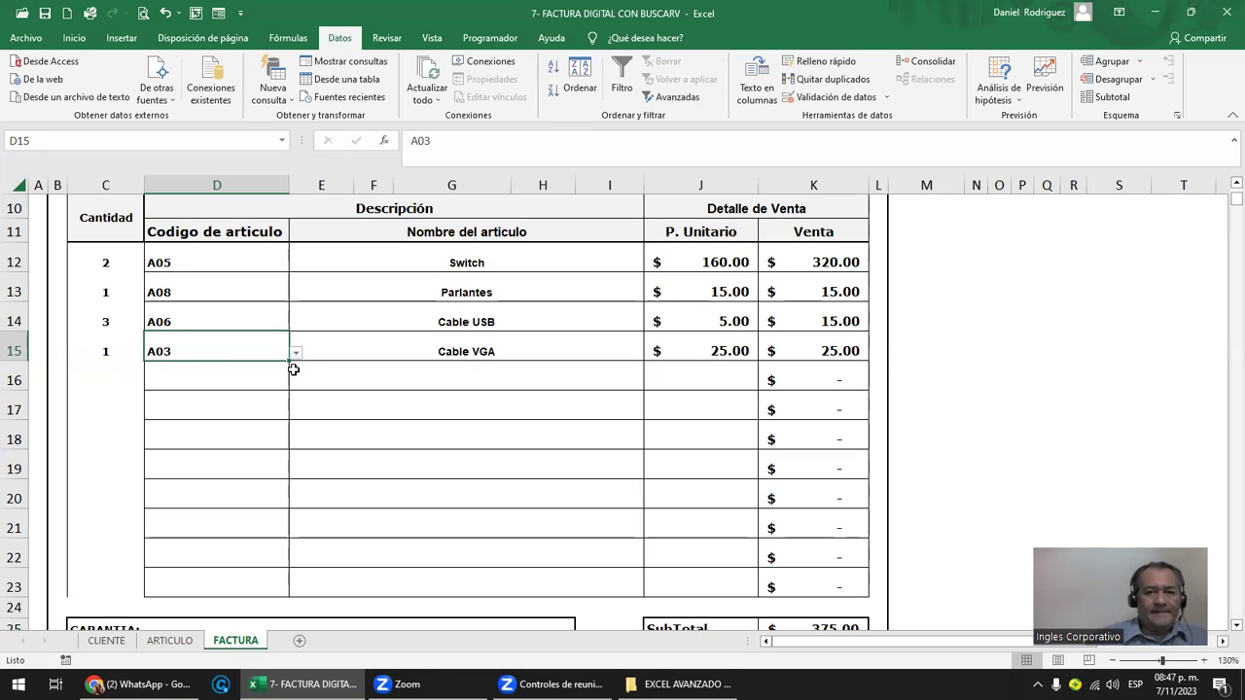
key(Up)
key(Up)
key(Up)
key(Right)
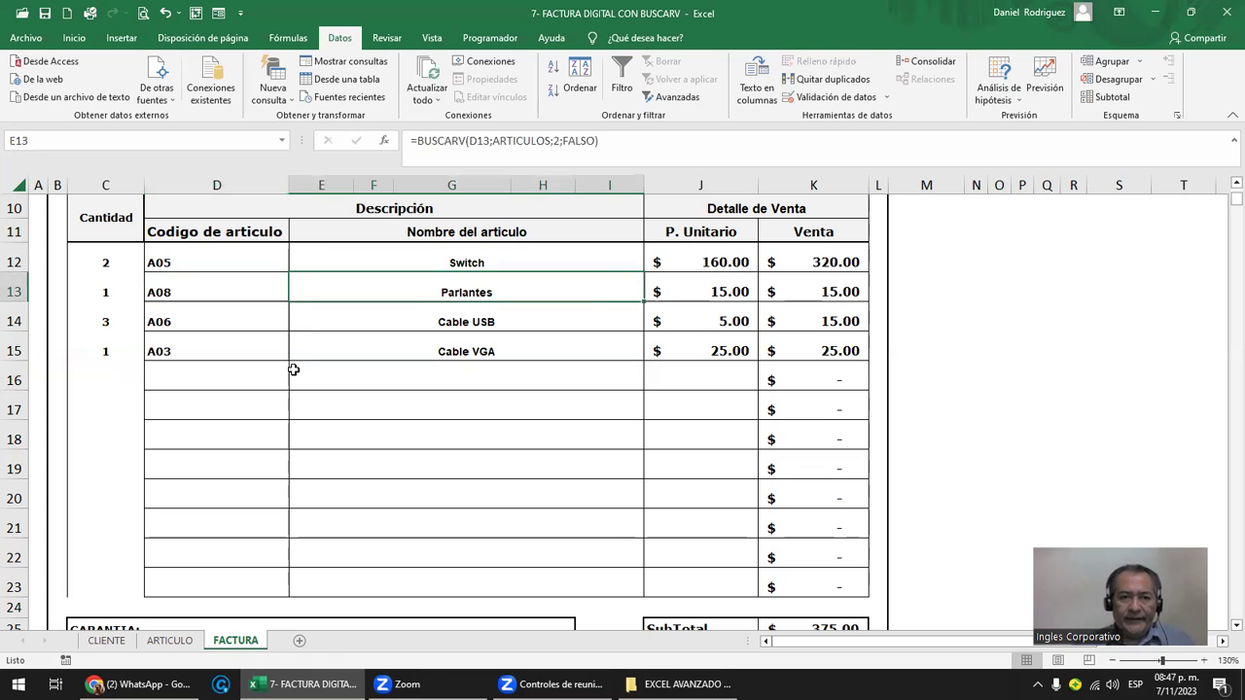
key(Left)
key(Right)
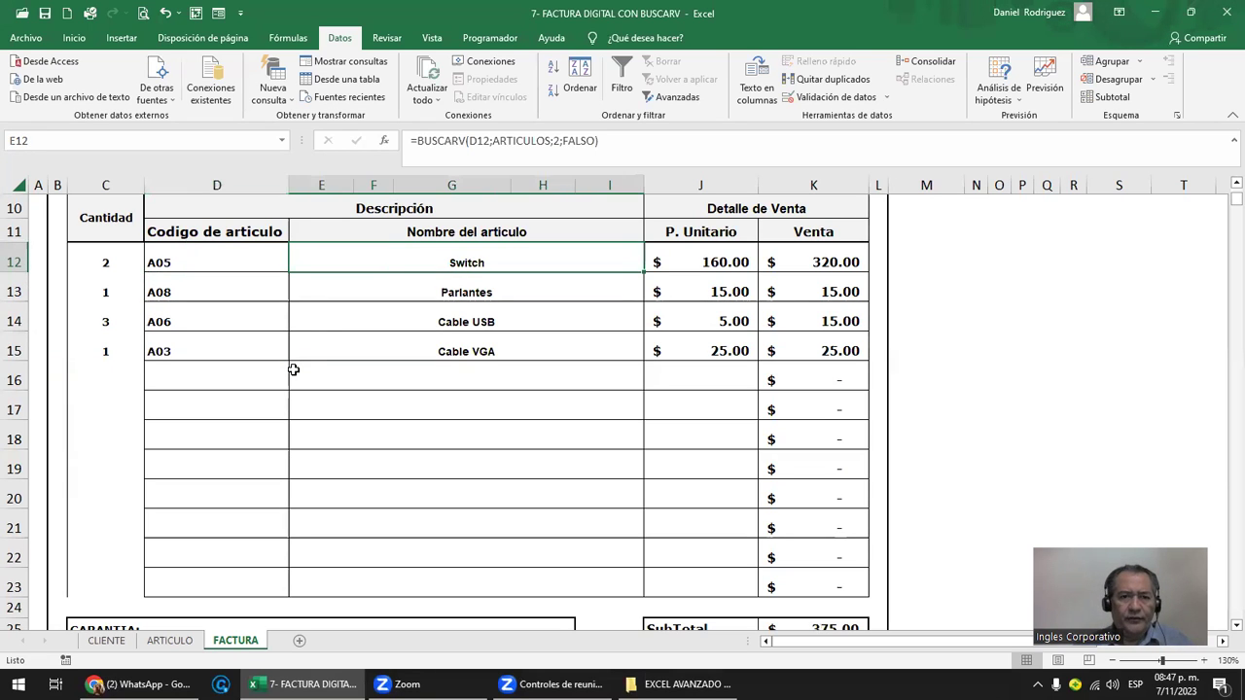
key(F2)
key(Left)
key(Left)
key(Left)
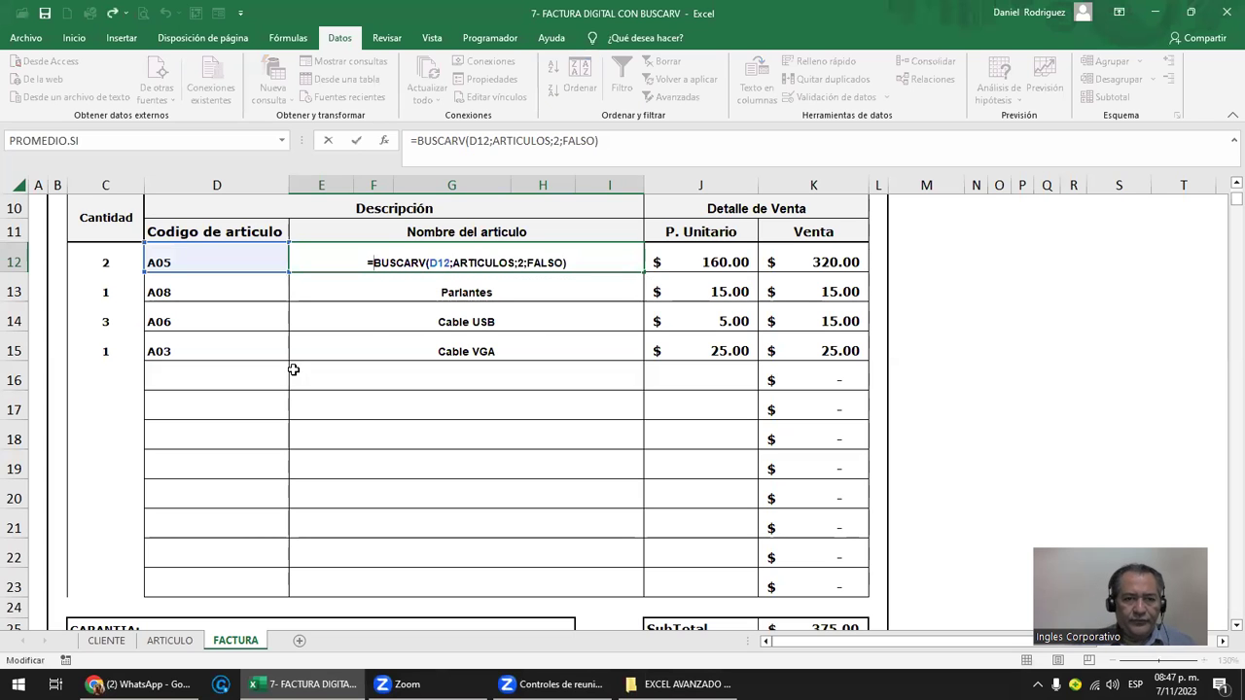
key(Escape)
ctrl+scroll(353, 413, up, 3)
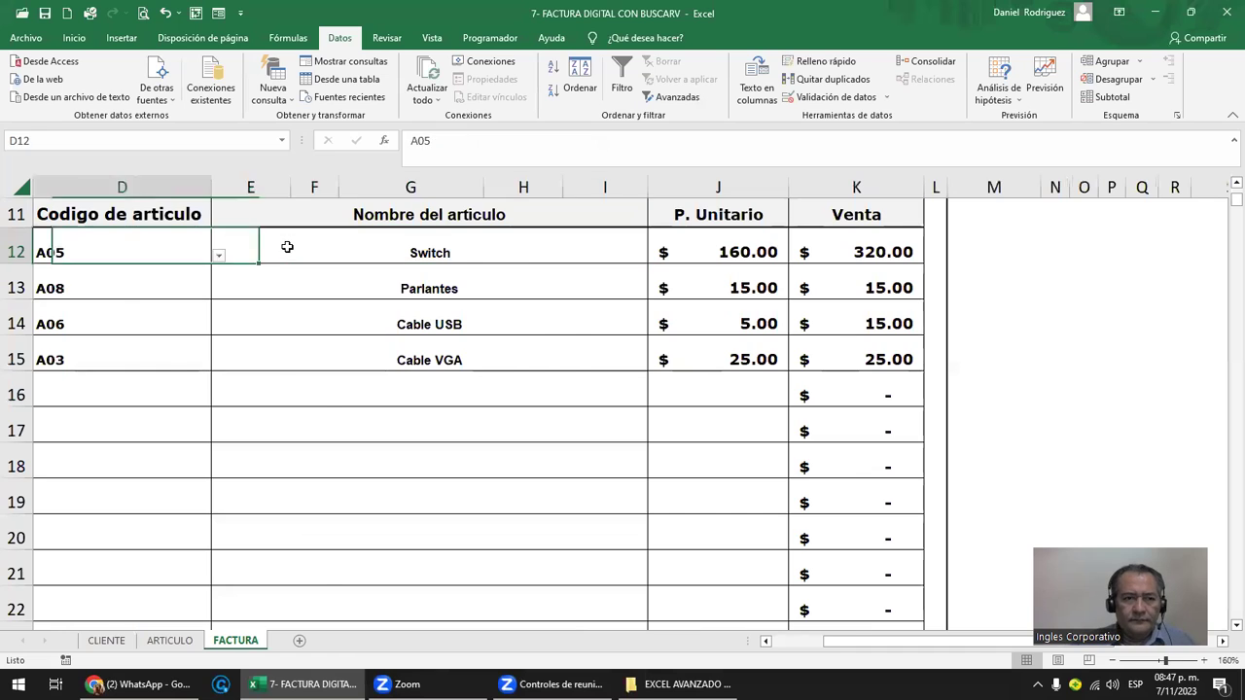
scroll(287, 247, left, 2)
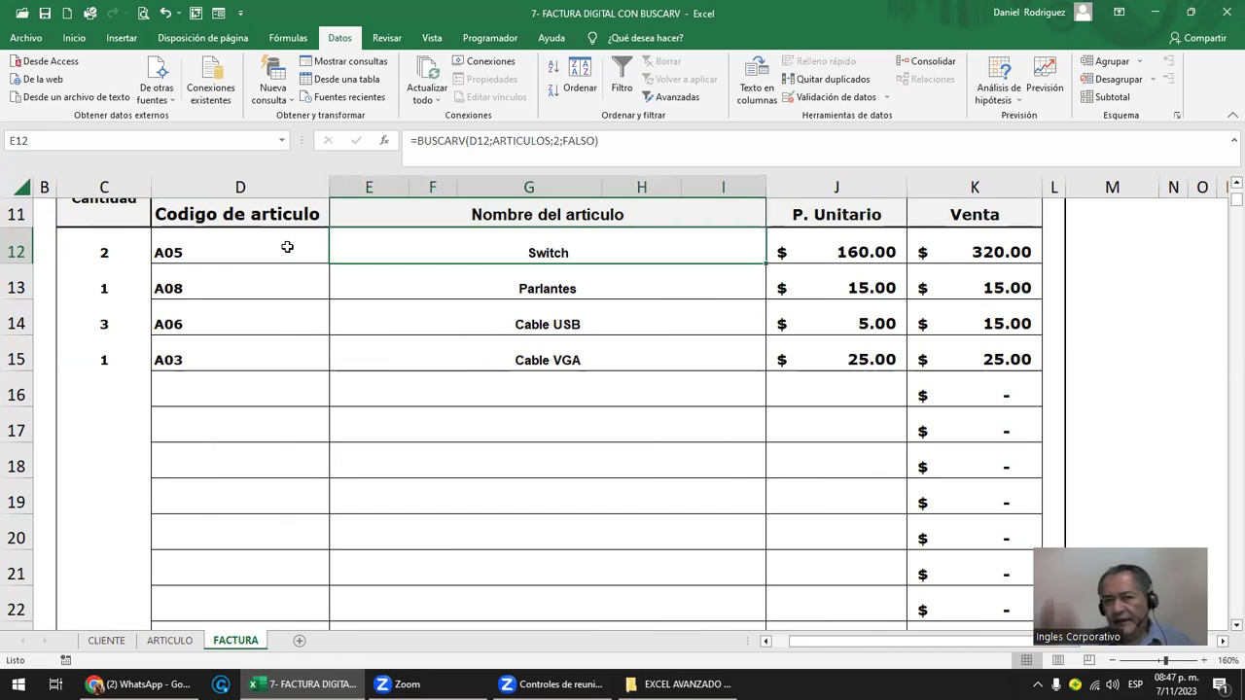
- Wrap the E12 BUSCARV formula in SI.ERROR( … ;" ") so errors return a blank
key(F2)
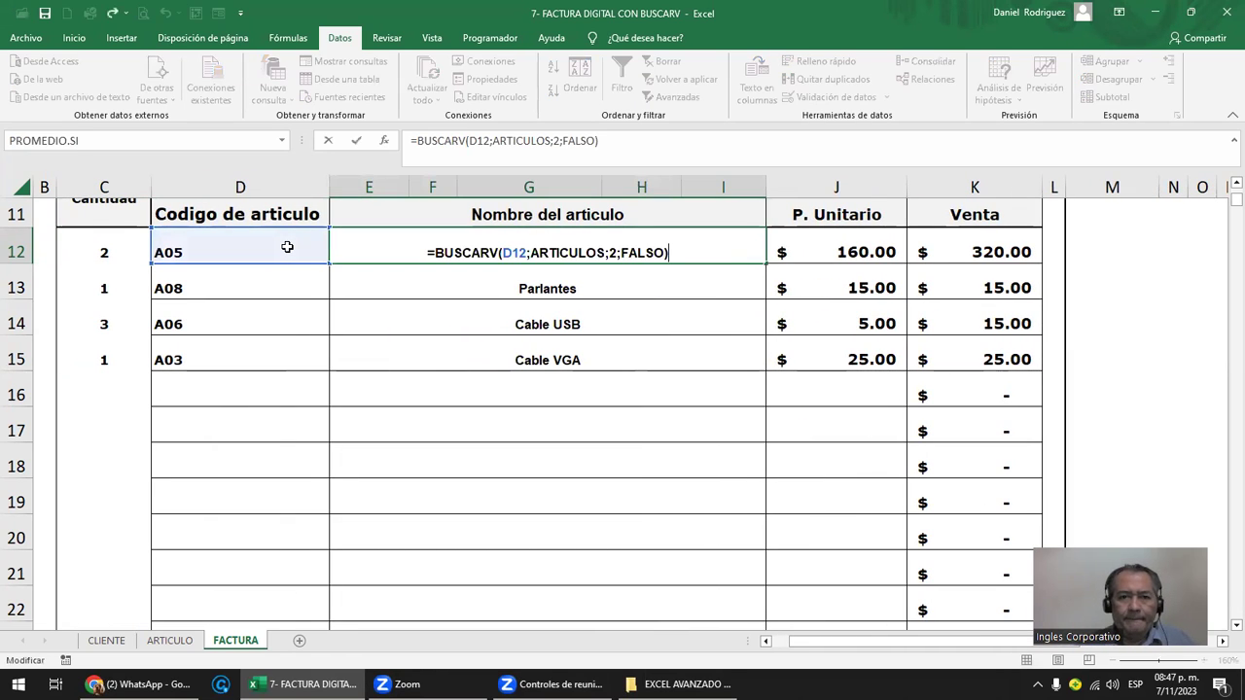
key(Left)
key(Left)
key(Left)
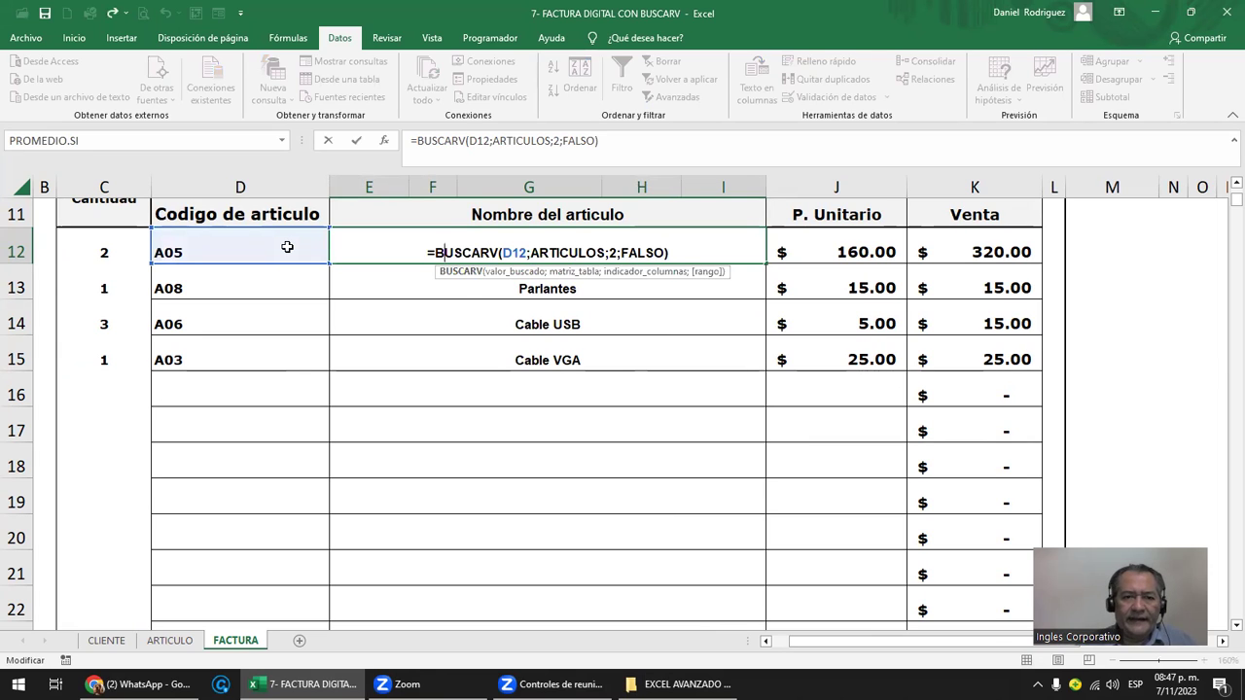
key(Left)
key(Left)
text(S)
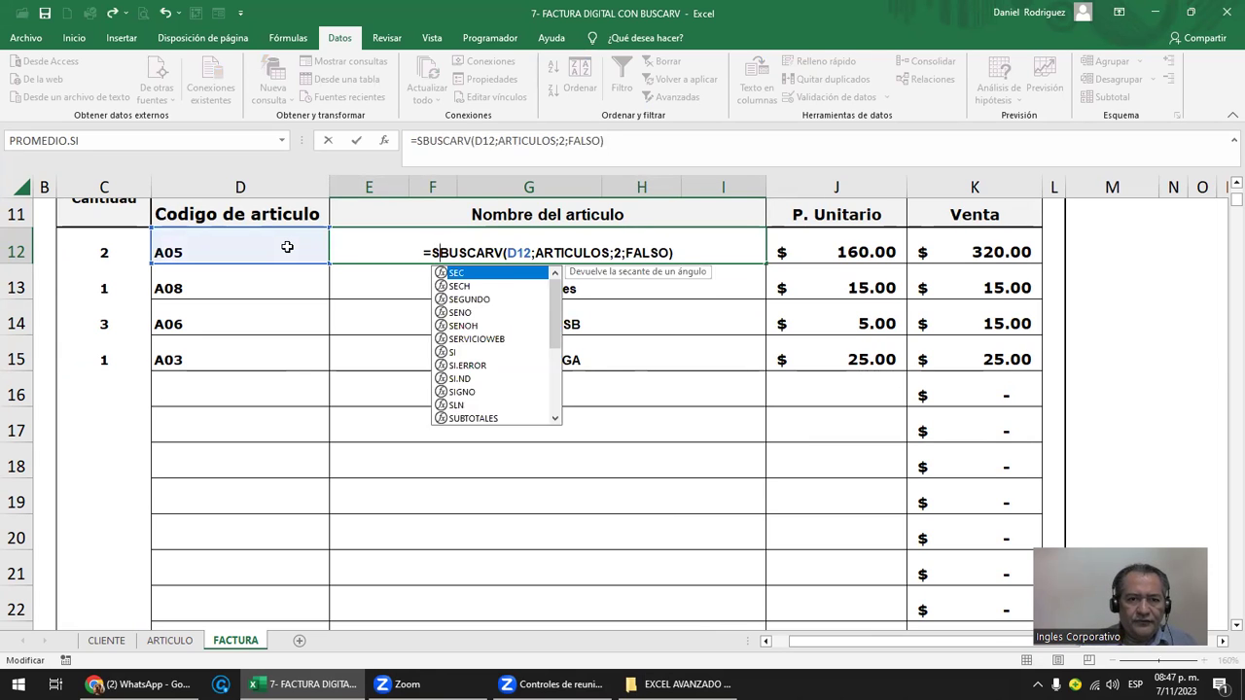
text(I.ERROR()
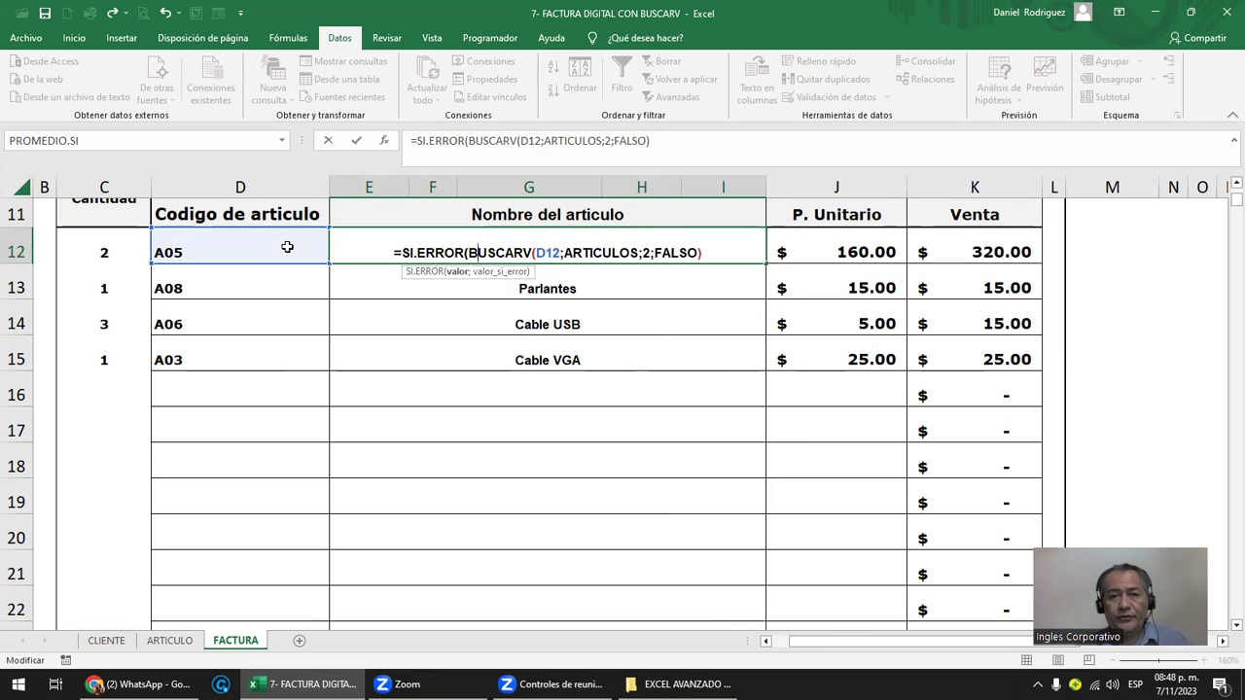
key(Right)
key(Right)
key(Right)
key(Right)
key(Right)
key(Right)
key(Right)
key(Right)
key(Right)
key(Right)
key(Right)
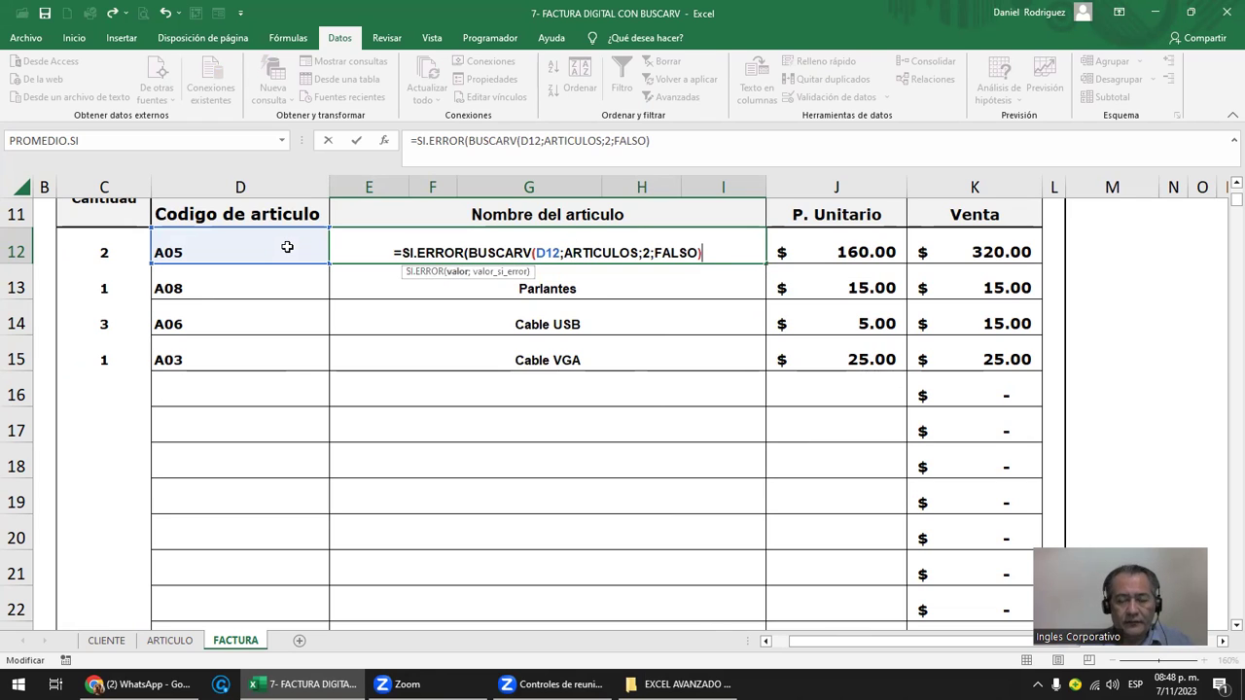
text(;)
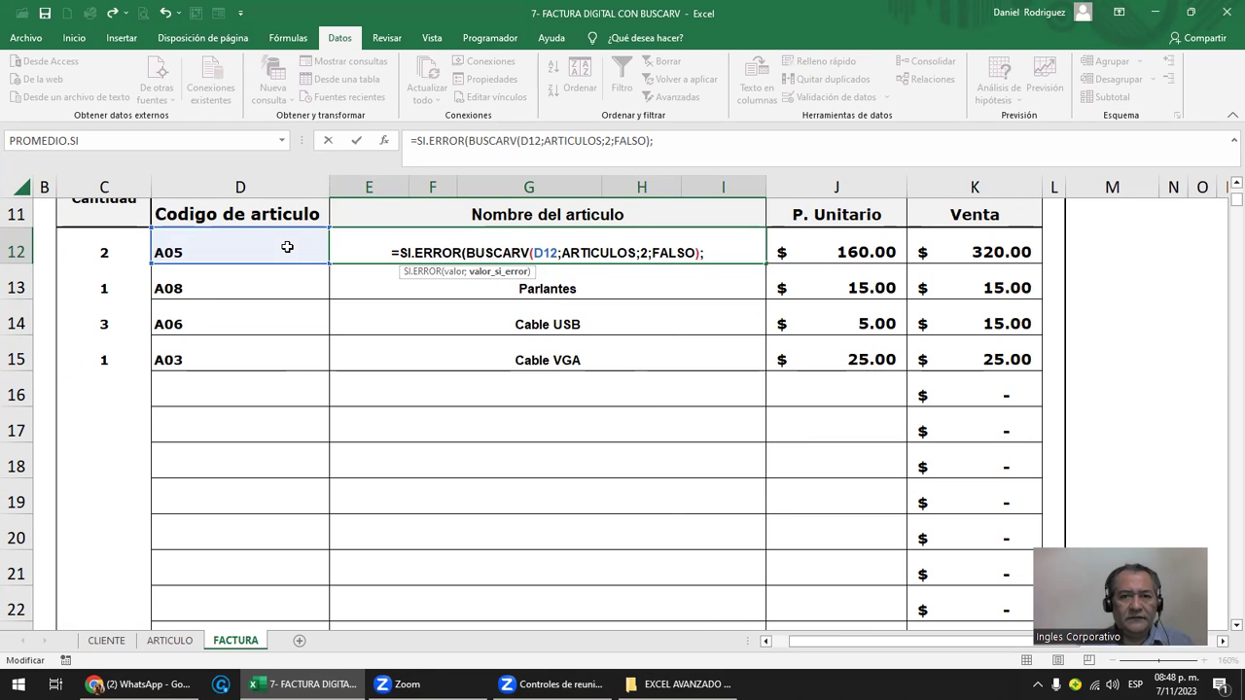
text(")
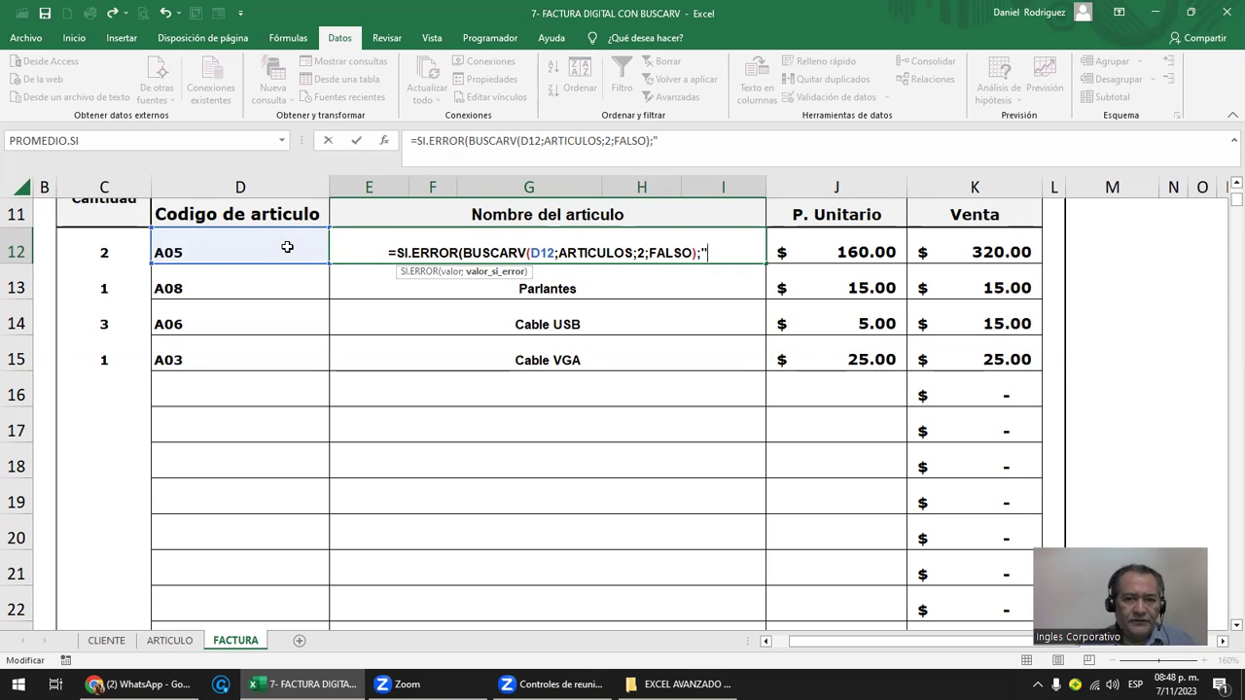
text( ")
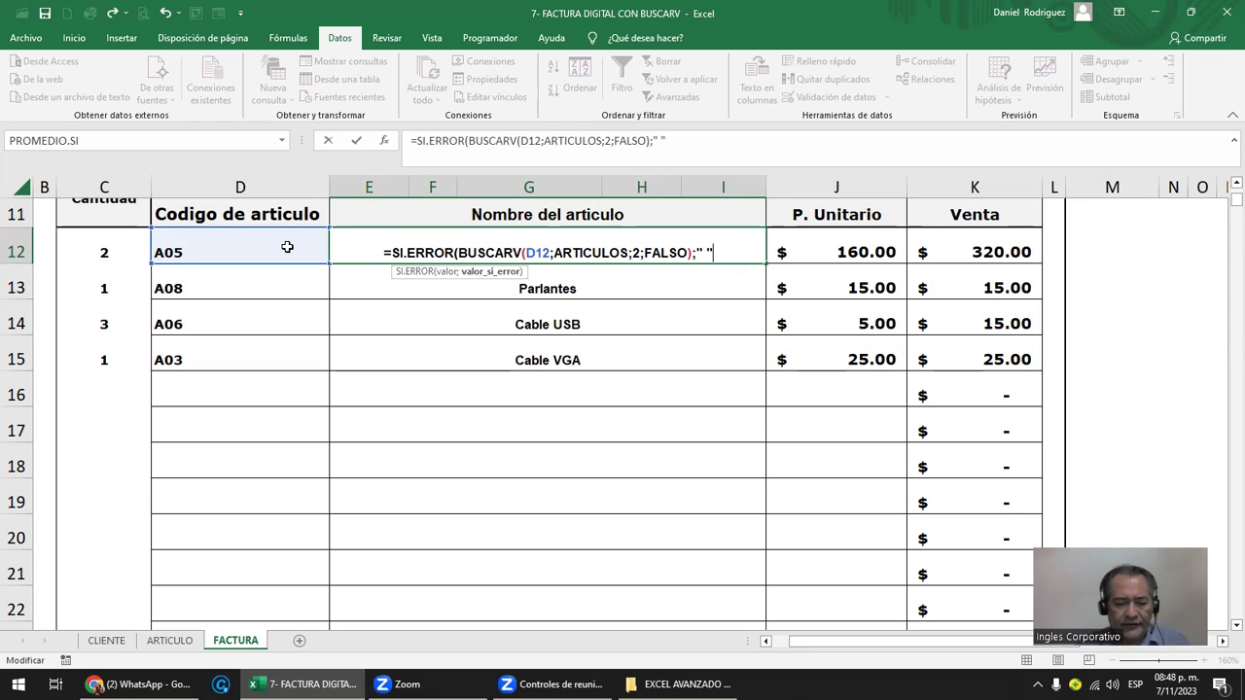
text())
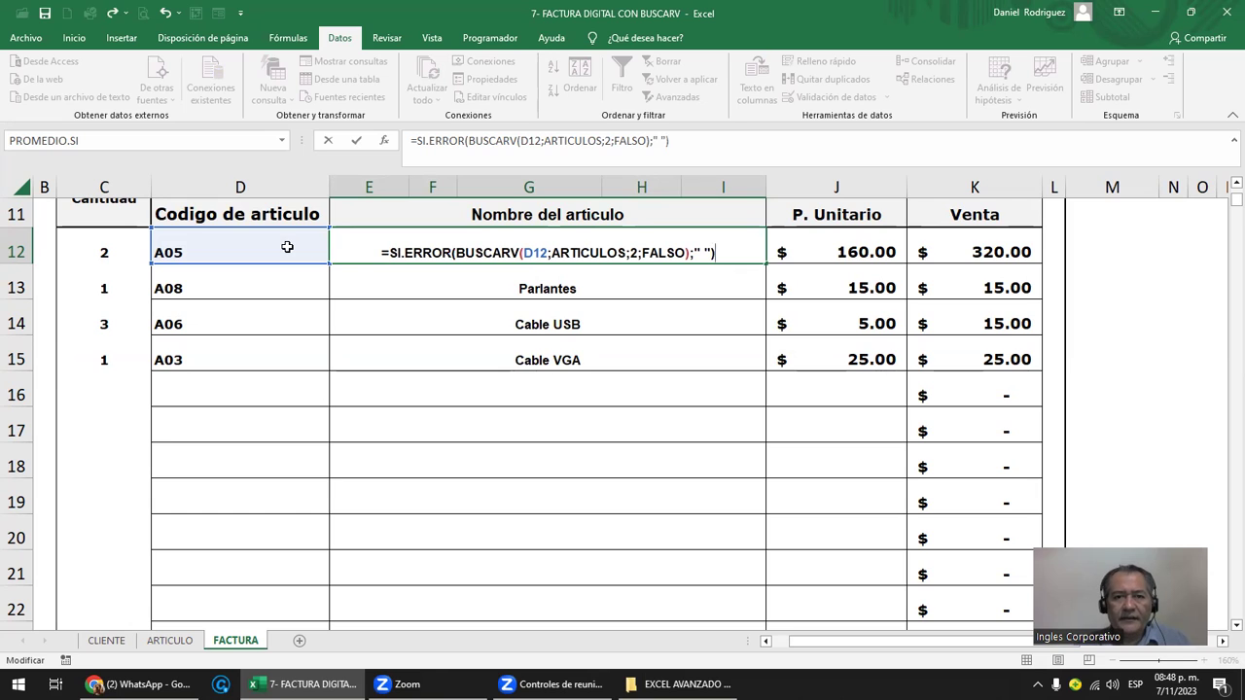
key(Return)
key(Up)
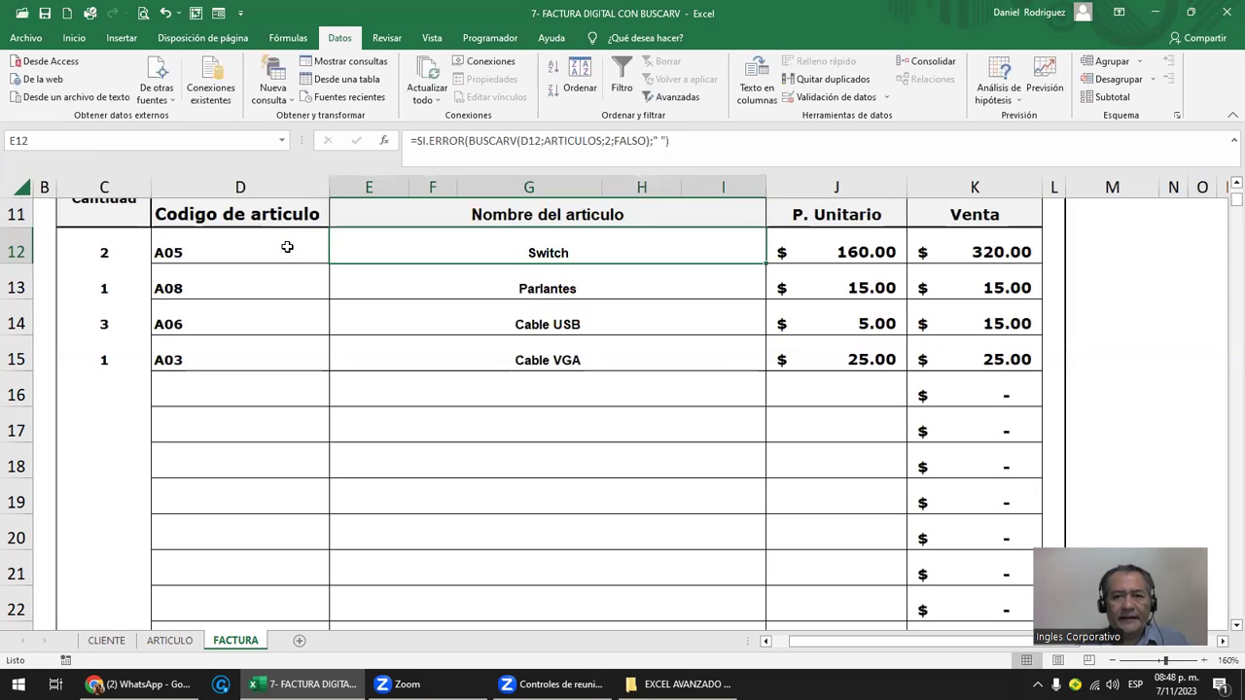
- Delete code A05 from D12 and inspect E12's SI.ERROR formula, which now shows blank
click(287, 247)
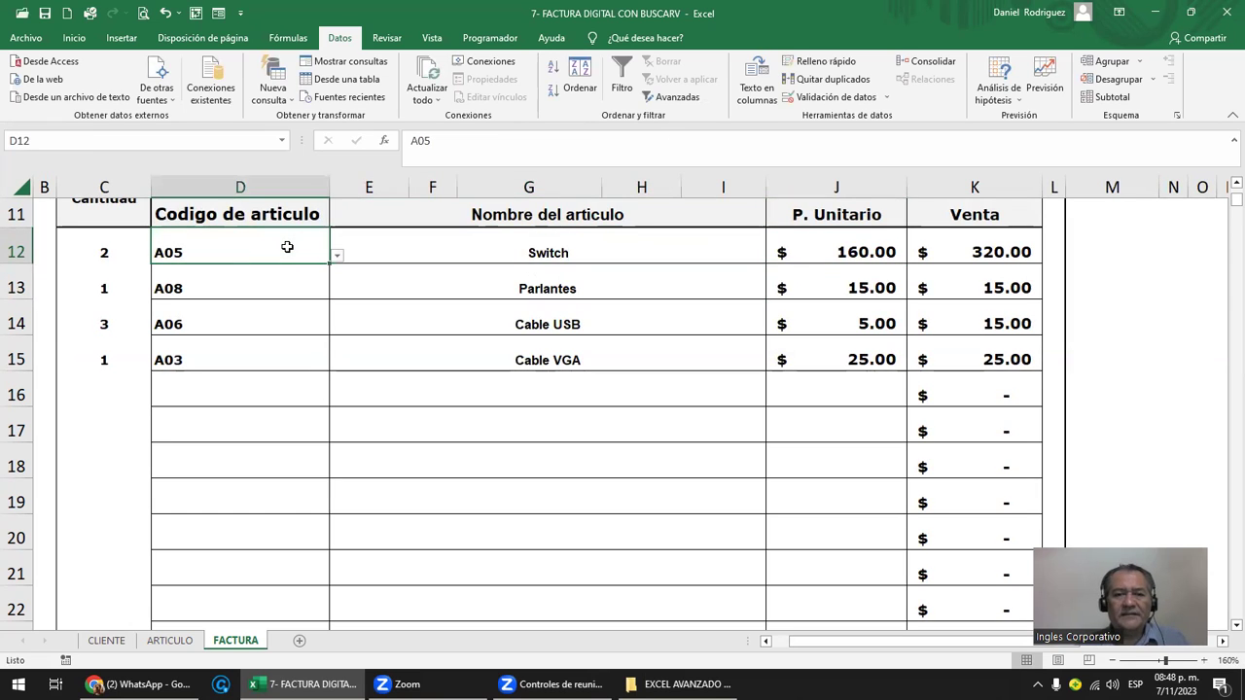
key(Delete)
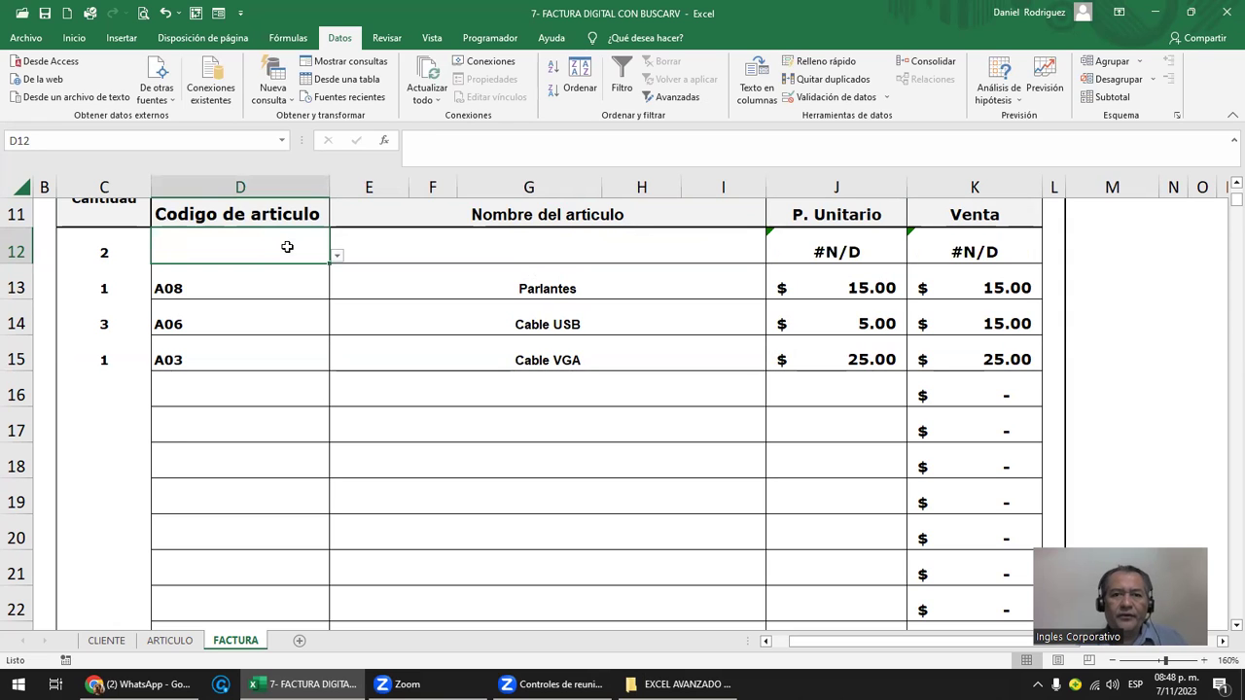
click(495, 253)
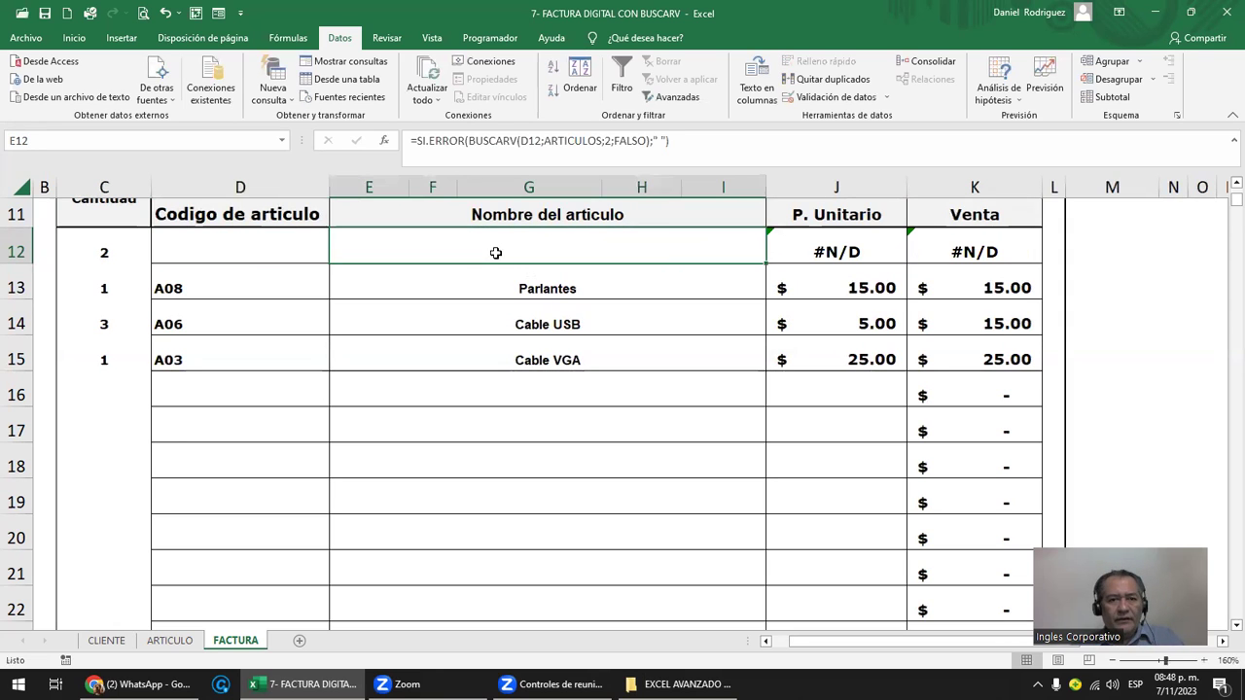
double_click(495, 253)
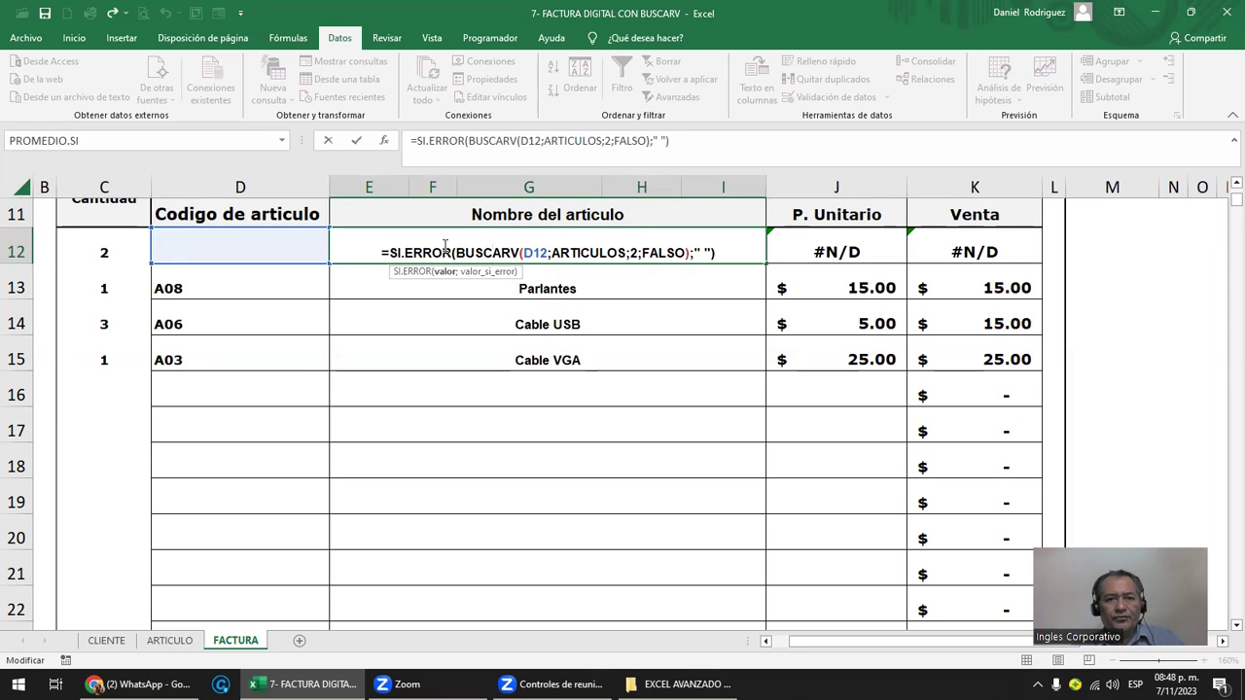
key(Escape)
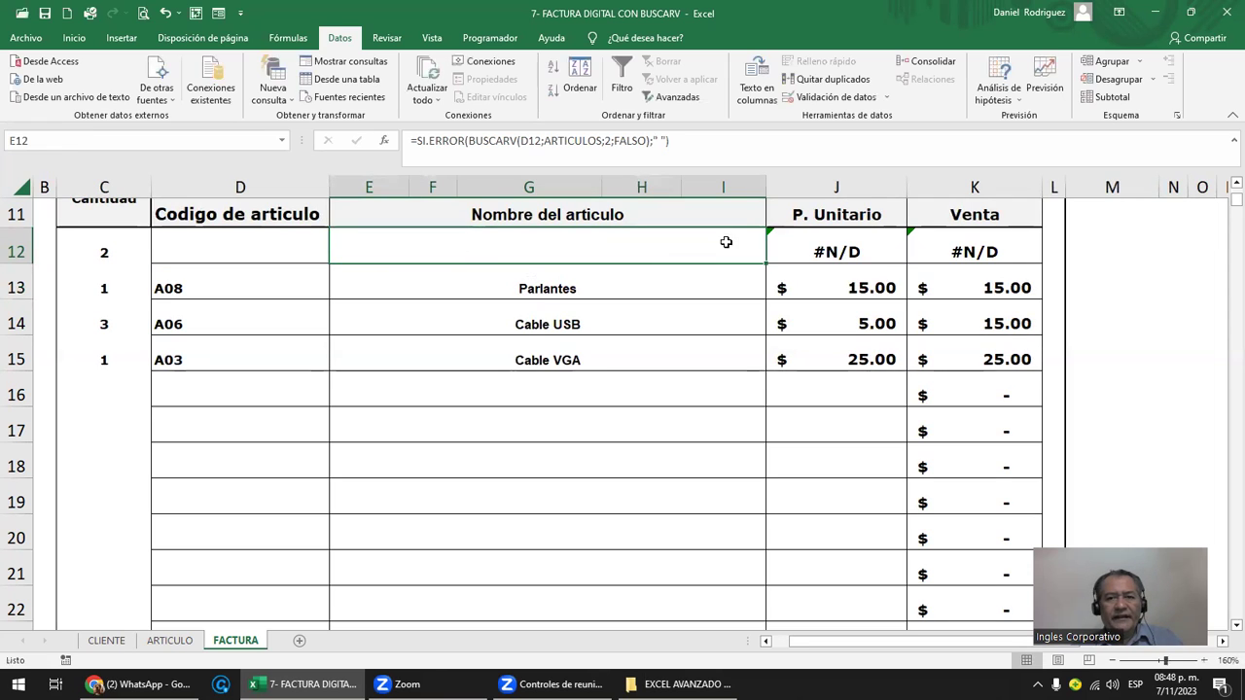
- Inspect the unit price formula in J12 and the Venta formula in K12
click(822, 236)
double_click(782, 251)
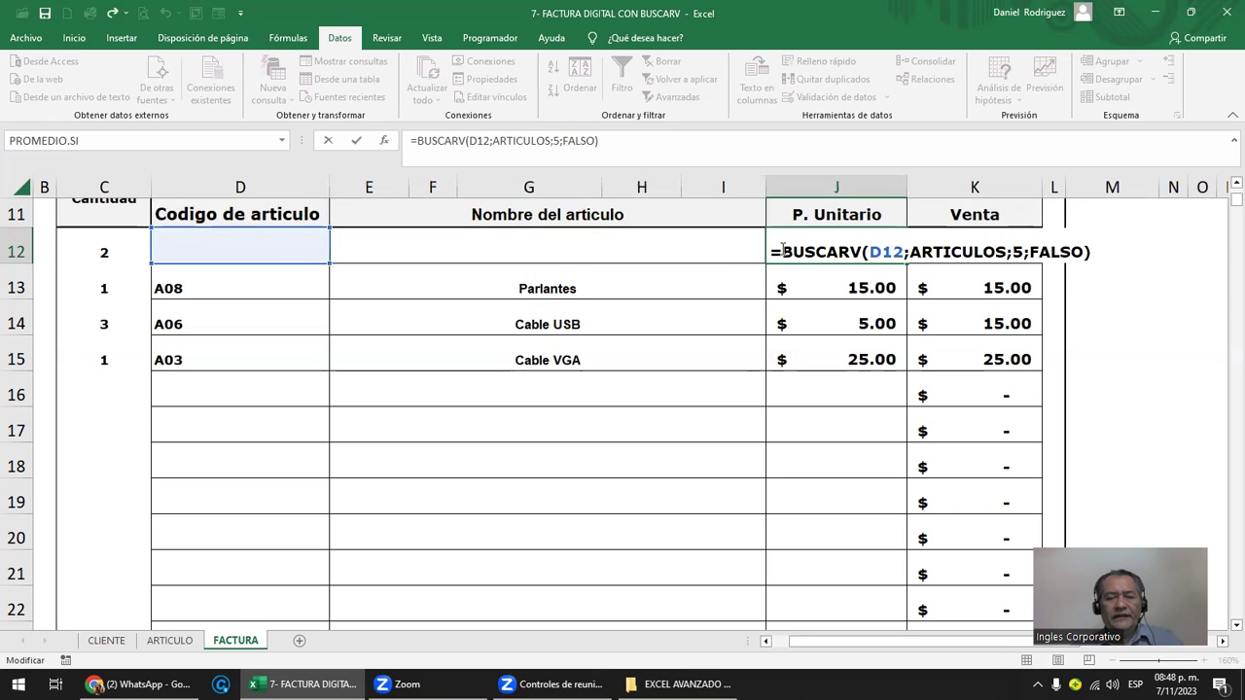
key(Escape)
click(959, 235)
double_click(972, 241)
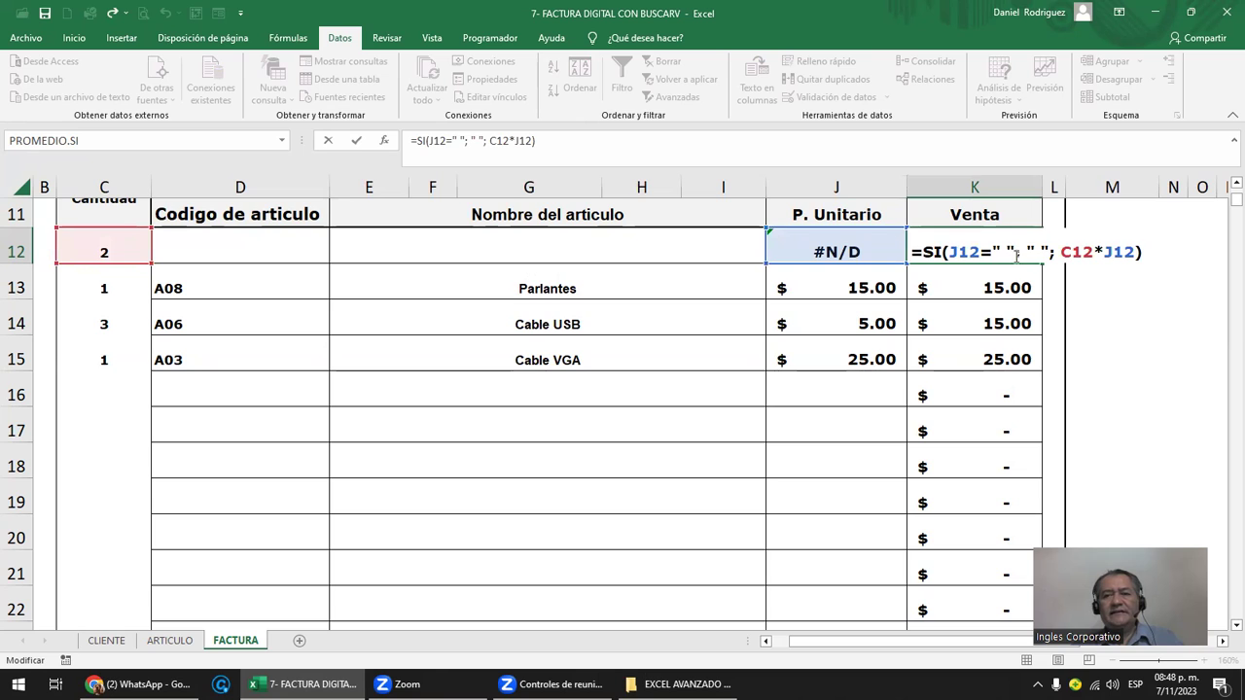
click(831, 261)
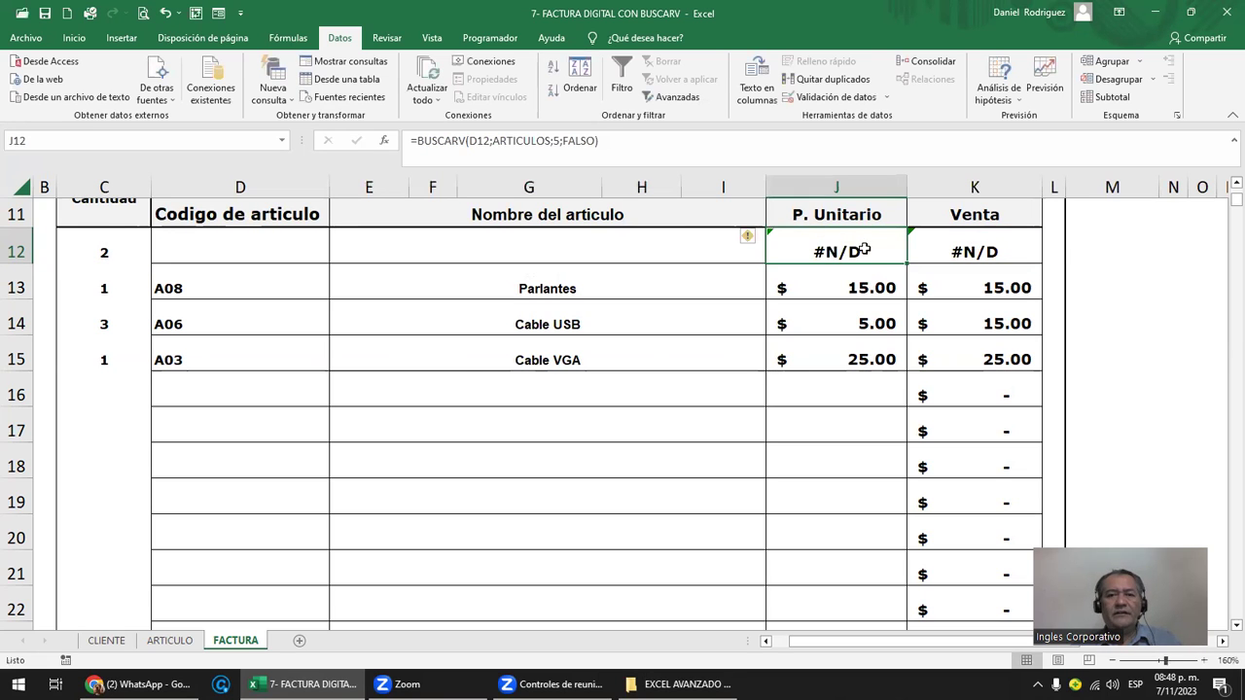
- Wrap the J12 unit-price BUSCARV in SI.ERROR with a " " fallback
key(F2)
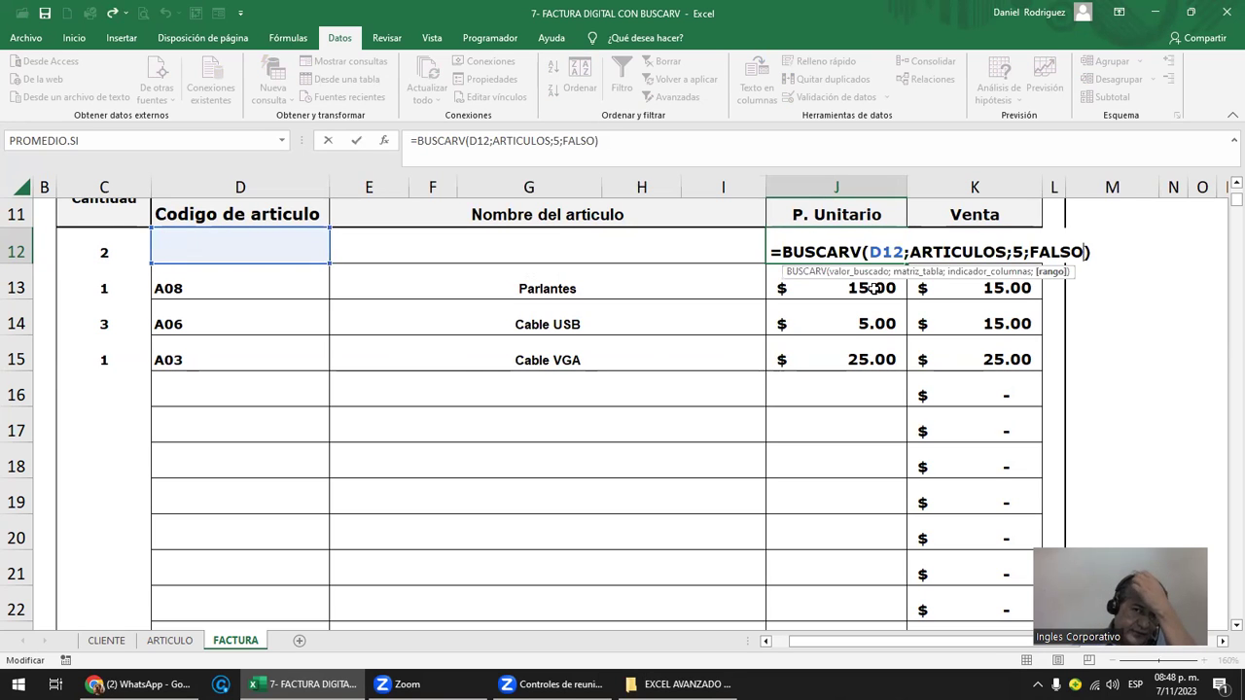
key(Left)
key(Left)
key(Left)
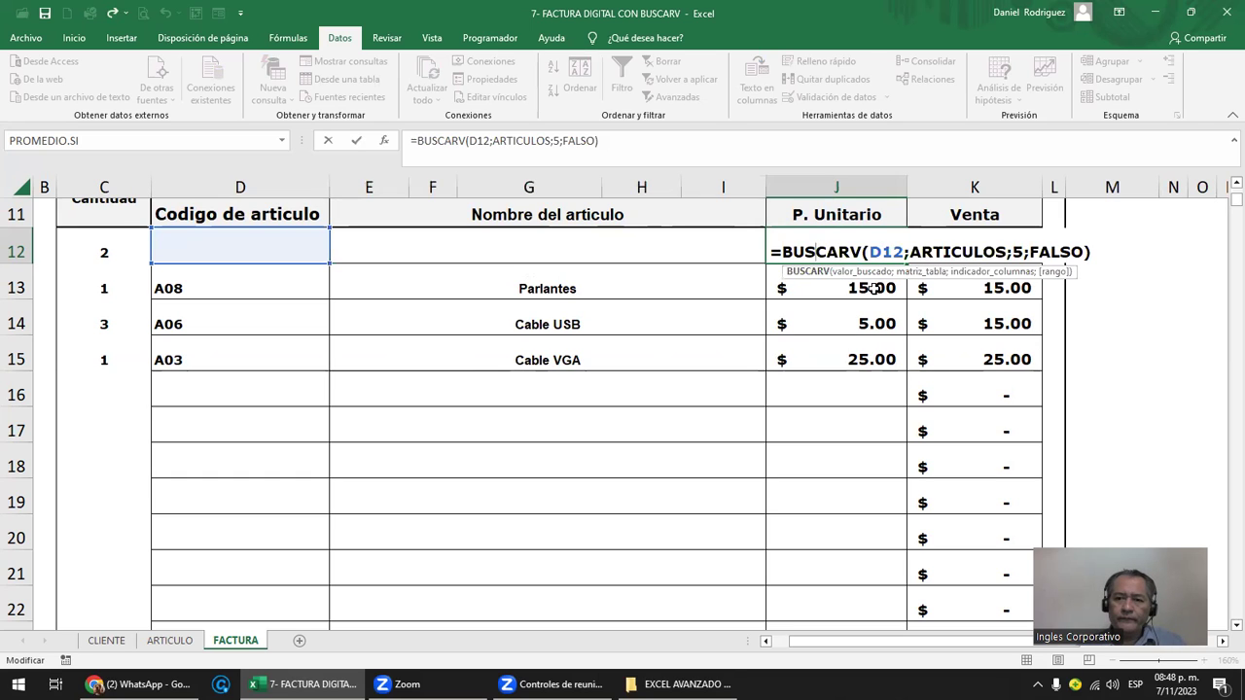
key(Left)
key(Left)
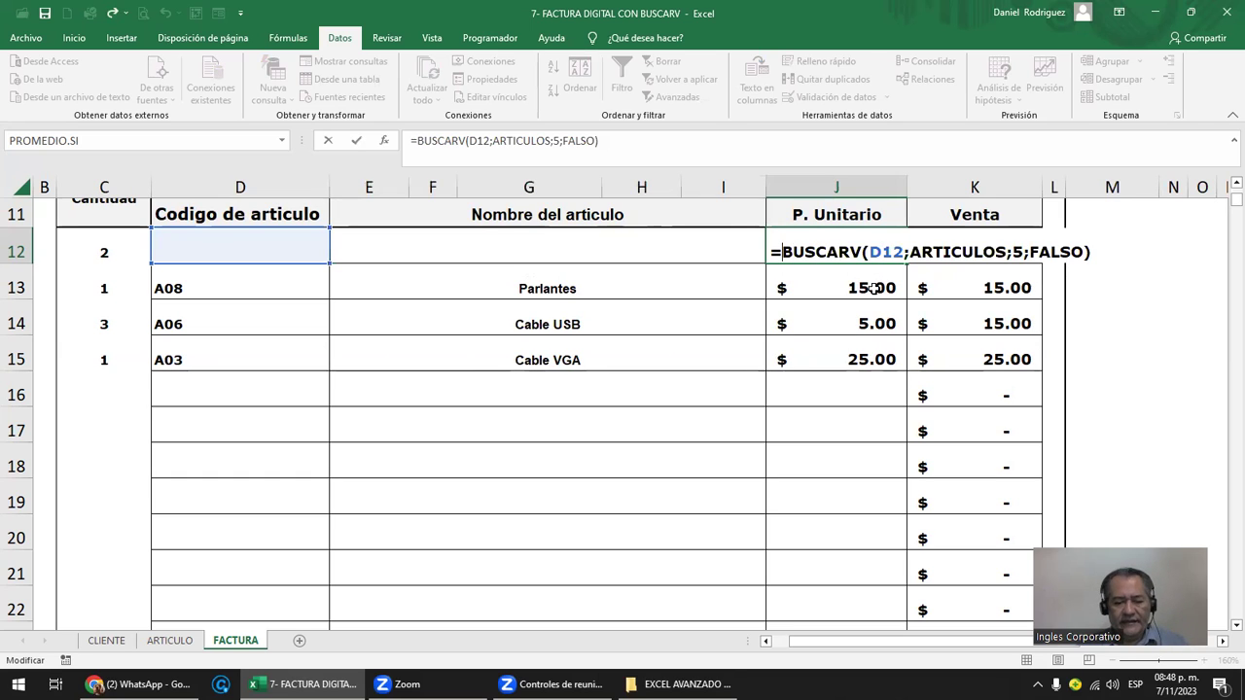
text(SI.)
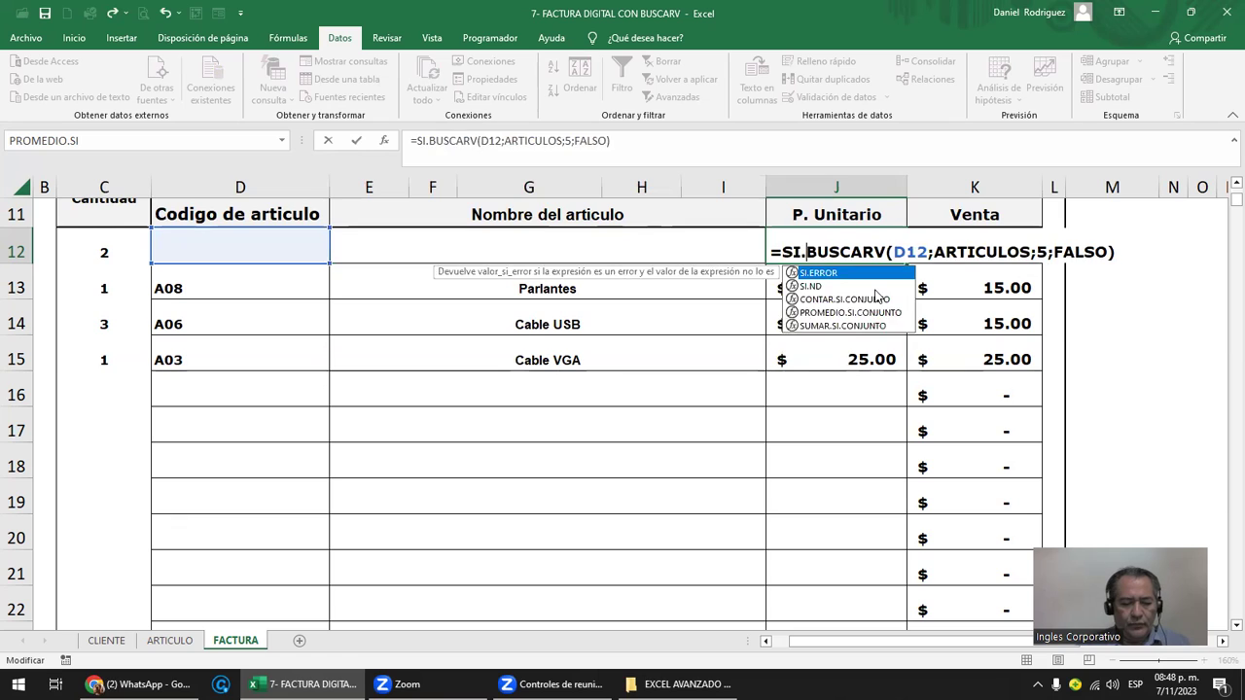
text(ERROR)
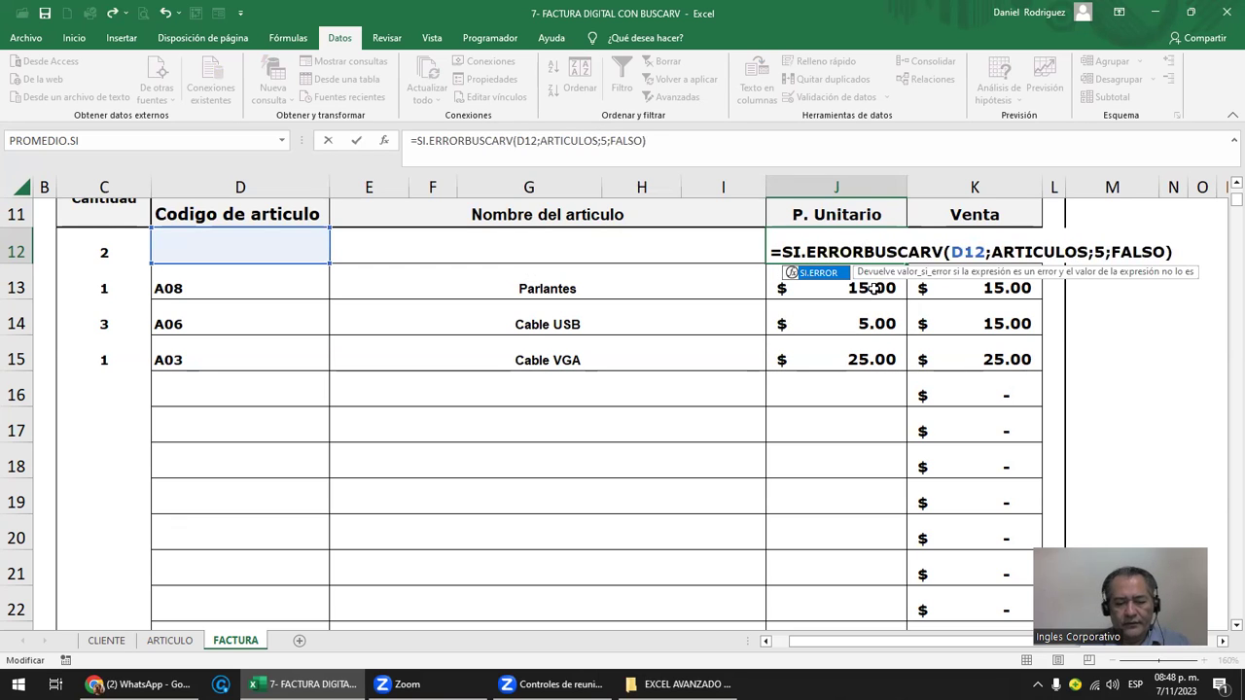
text(()
key(Right)
key(Right)
key(Right)
key(Right)
key(Right)
key(Right)
key(Right)
key(Right)
key(Right)
text(; " ")
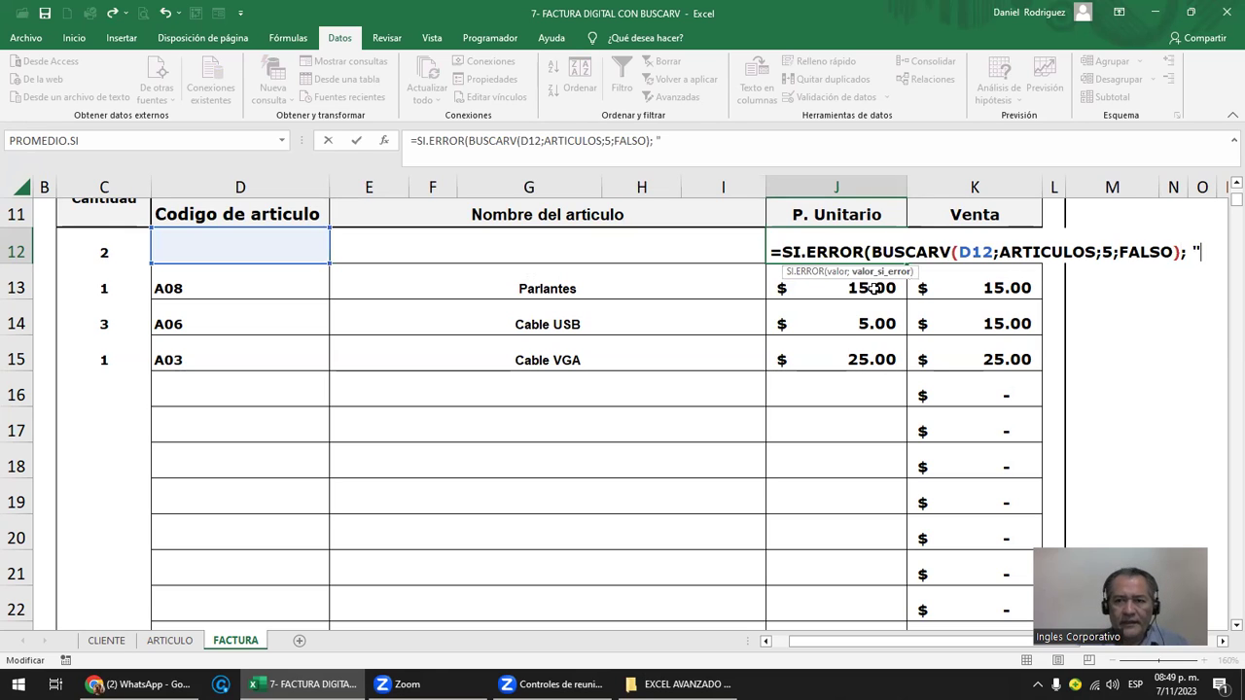
text())
key(Return)
key(Up)
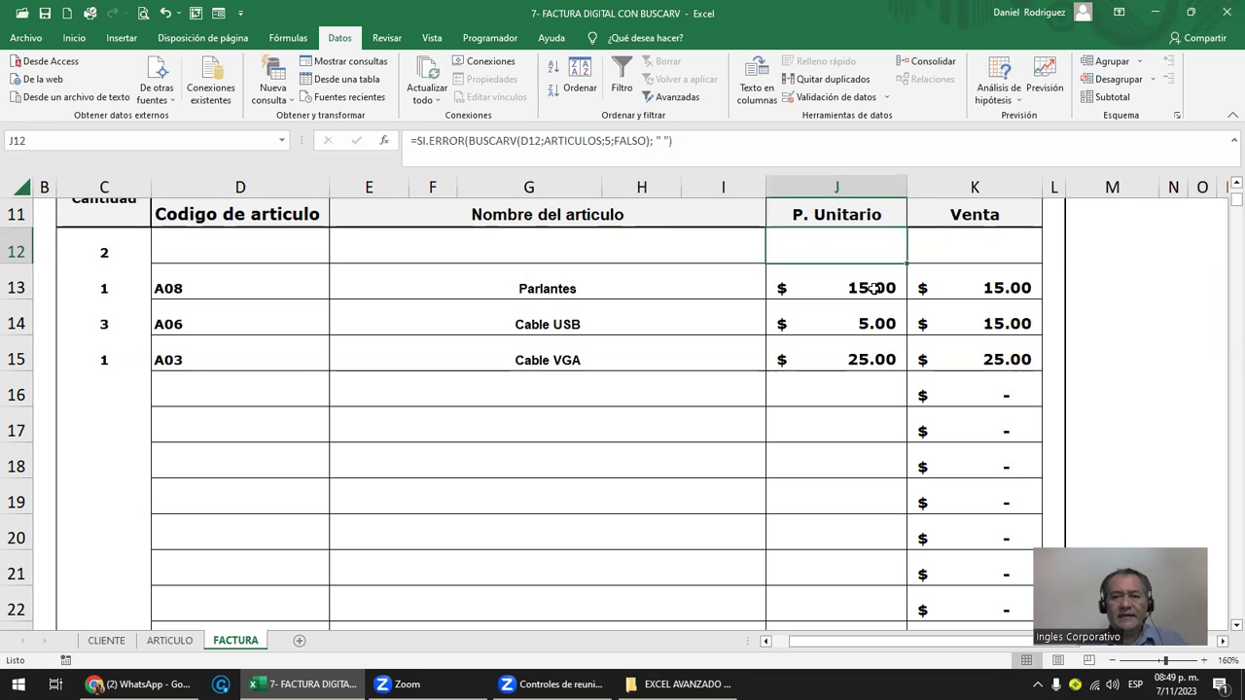
- Set row 12 to article code A06 (Cable USB) with quantity 1
click(101, 251)
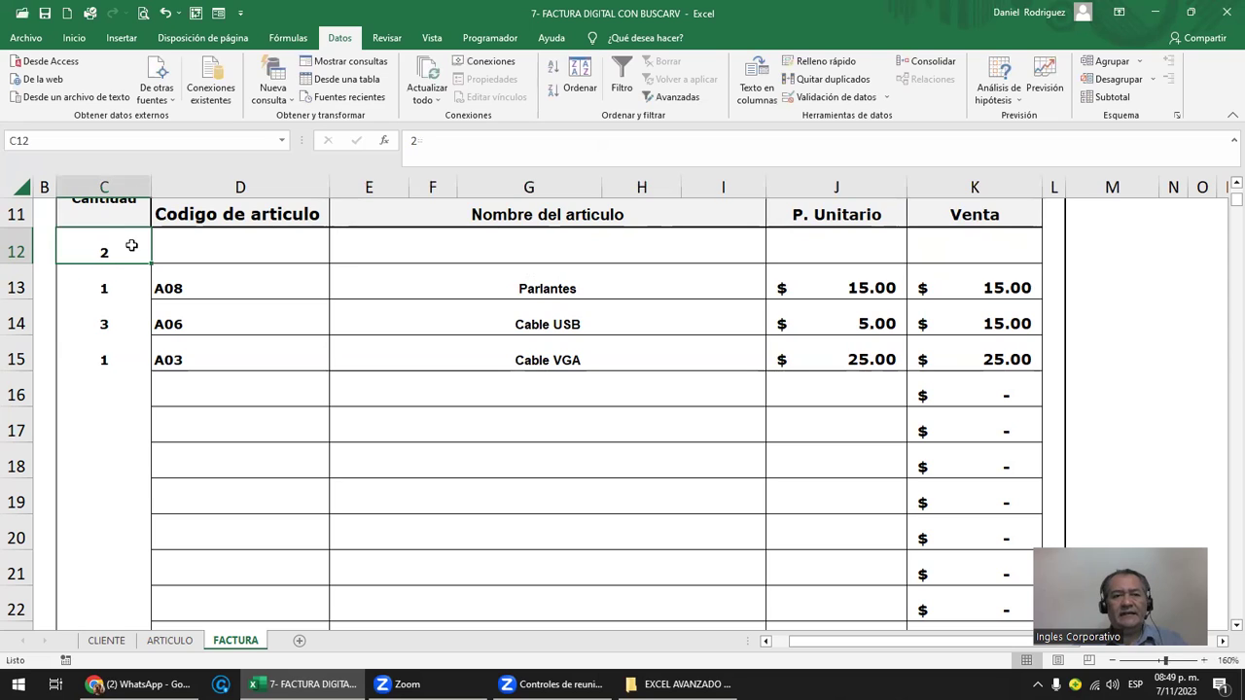
click(232, 247)
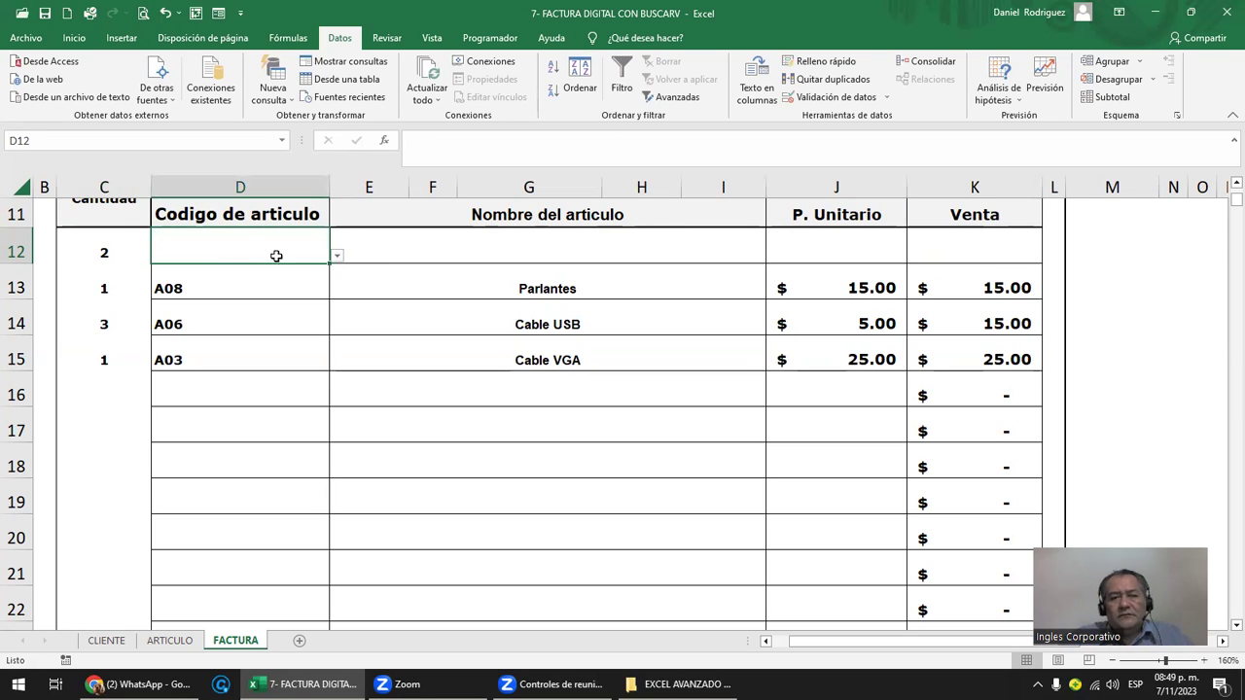
click(338, 256)
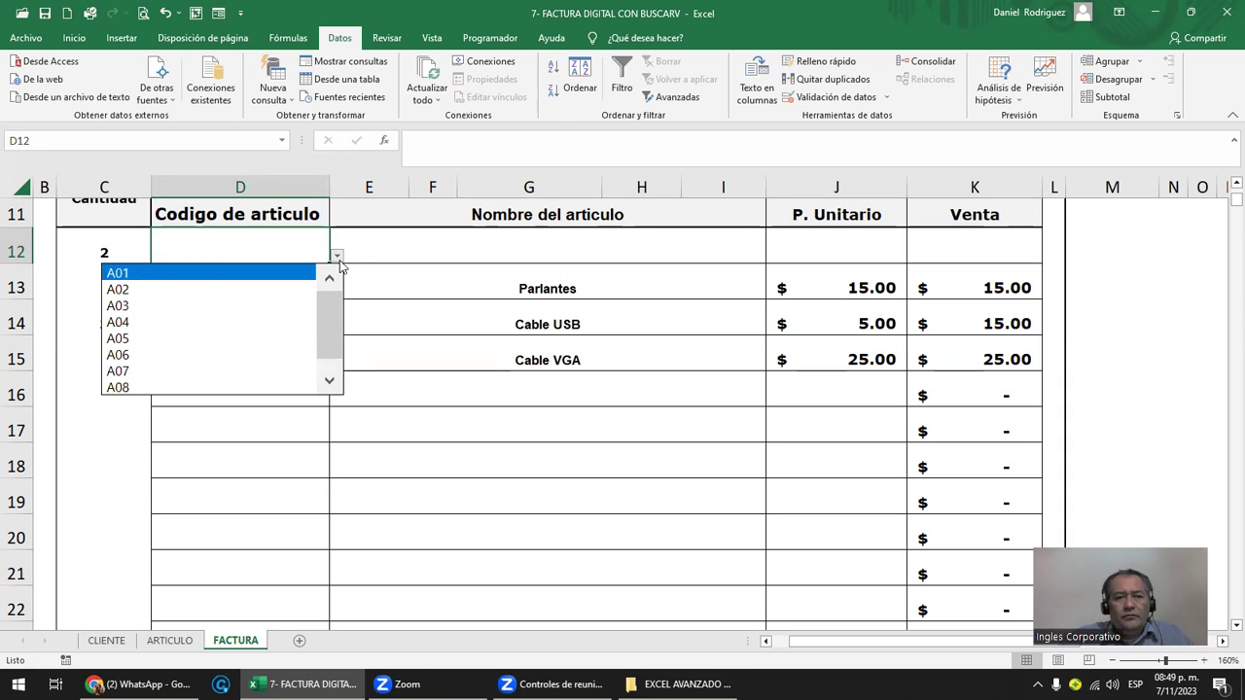
click(244, 354)
click(415, 244)
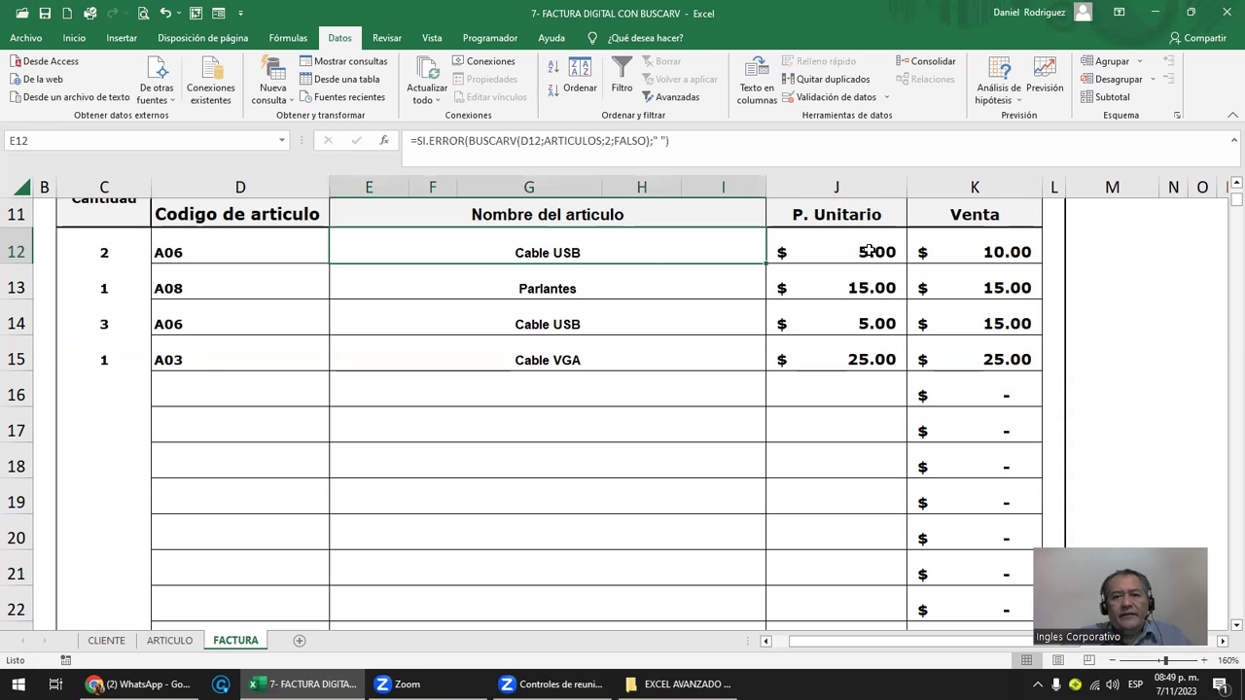
click(125, 251)
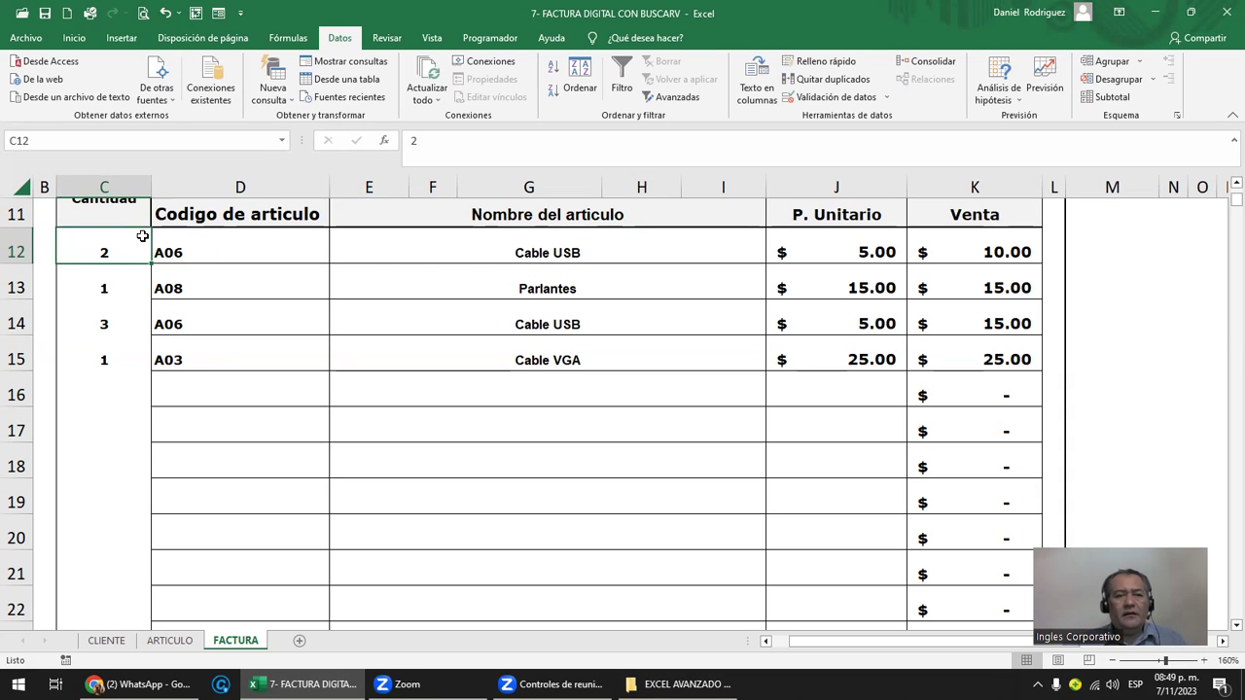
text(1)
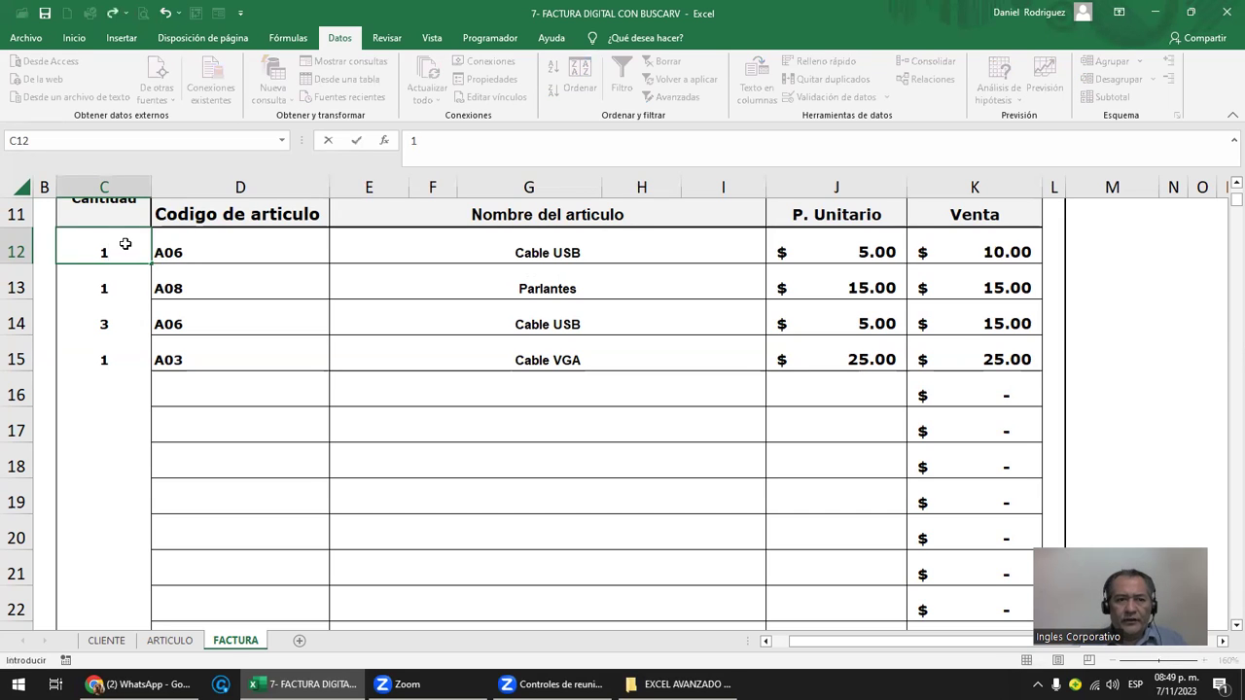
key(Return)
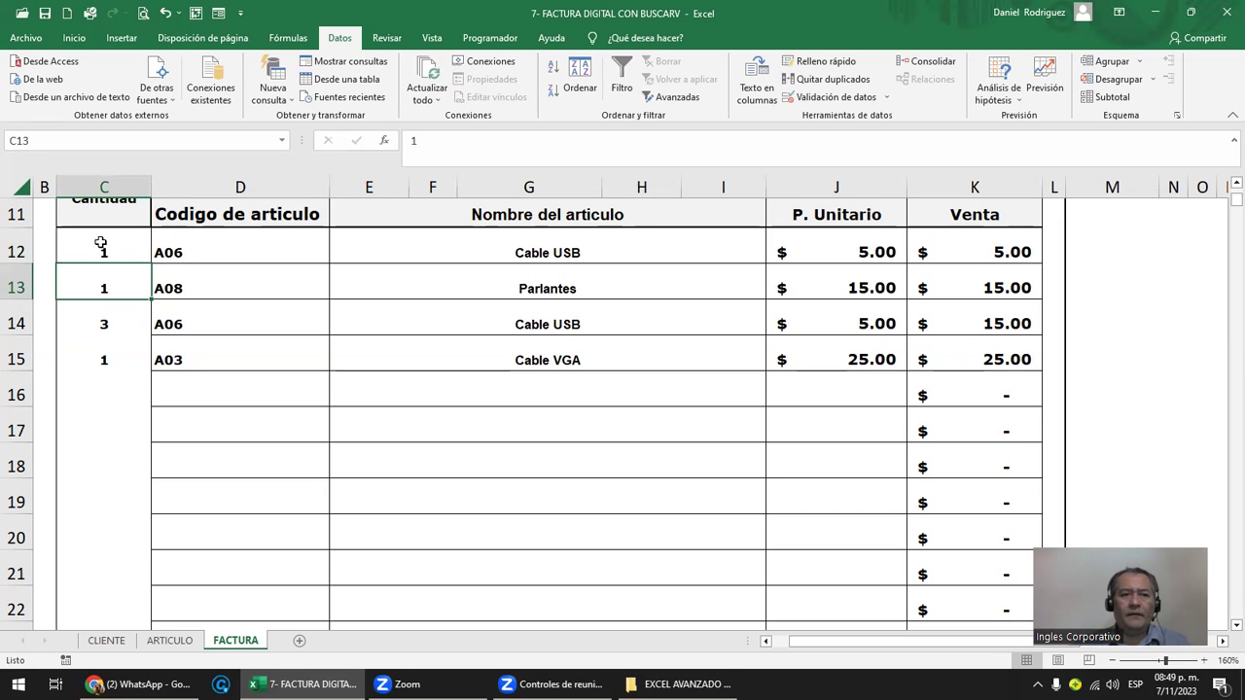
click(101, 243)
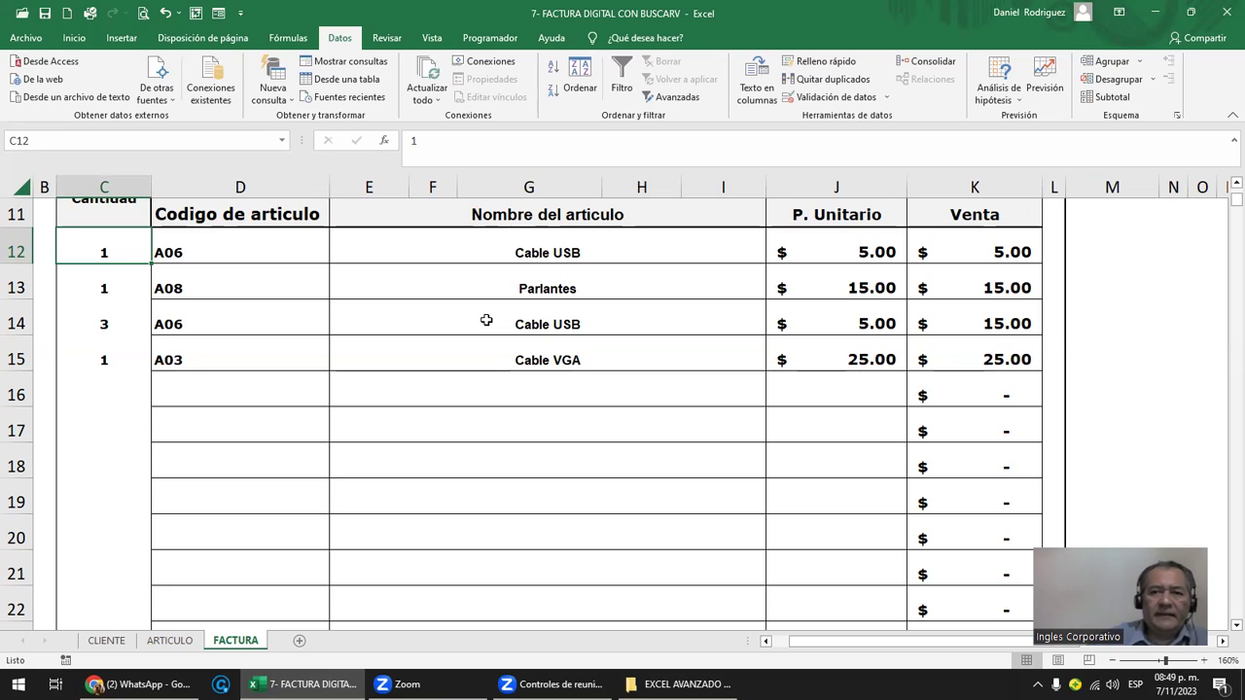
- Clear the article codes A08 in D13 and A03 in D15
click(245, 273)
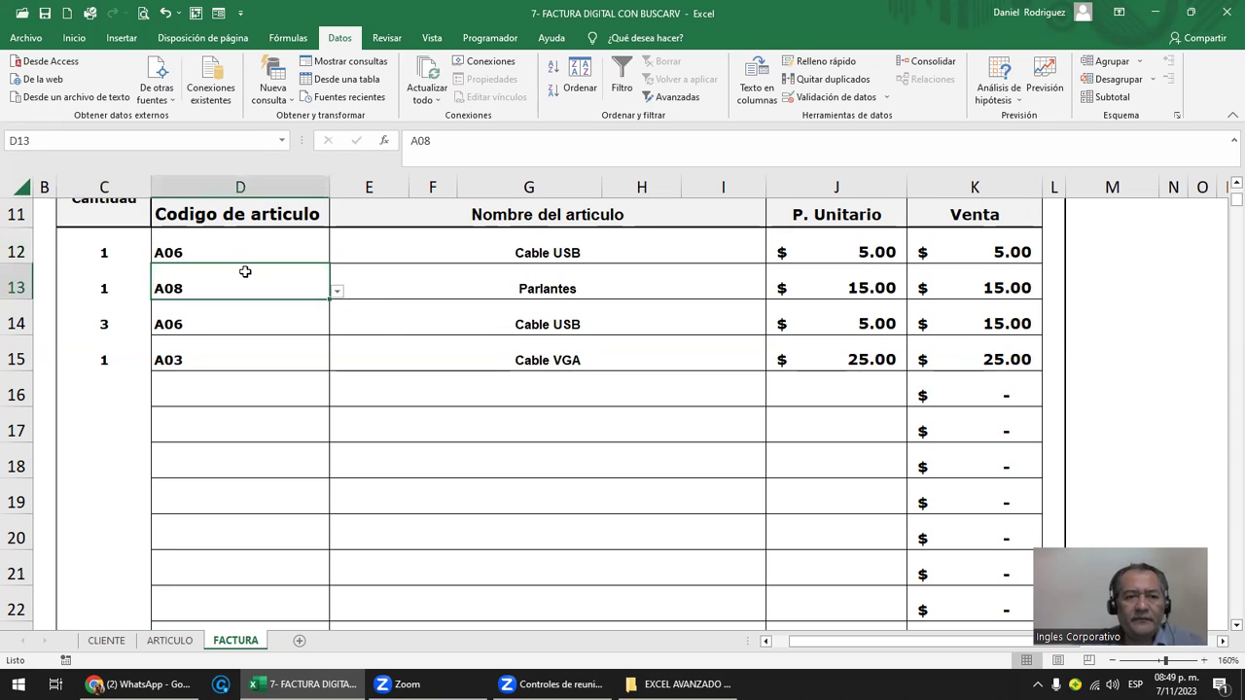
key(Delete)
key(Down)
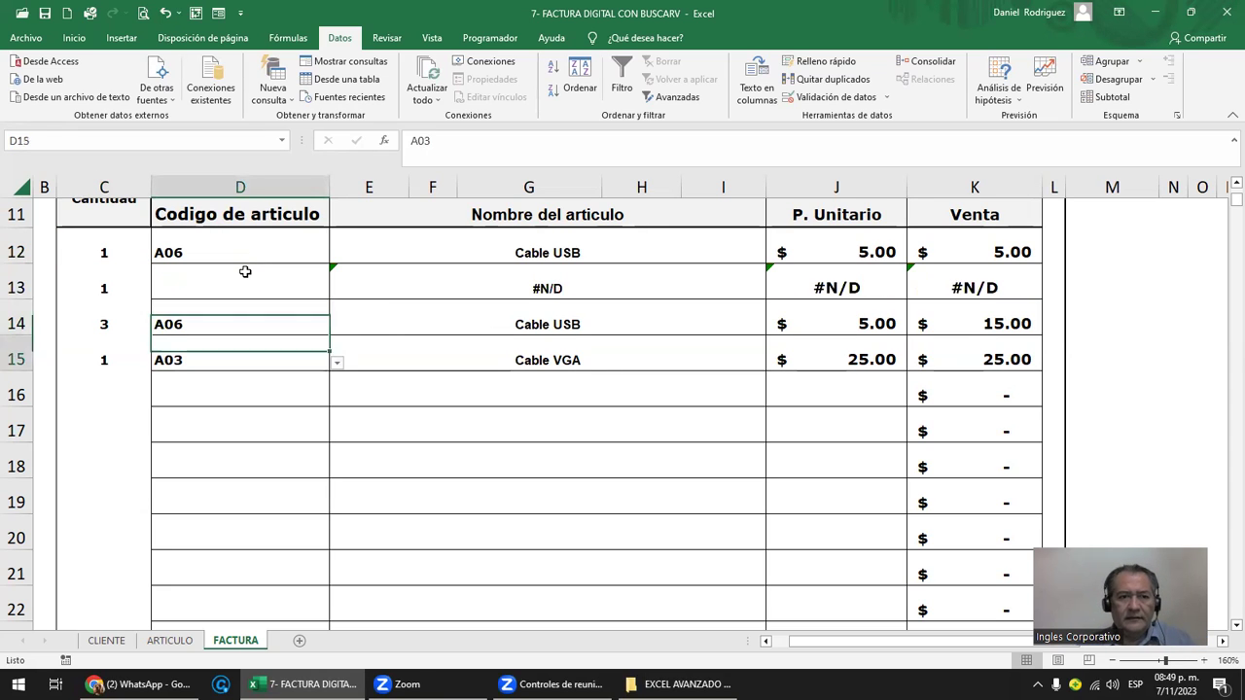
key(Down)
key(Delete)
key(Right)
key(Up)
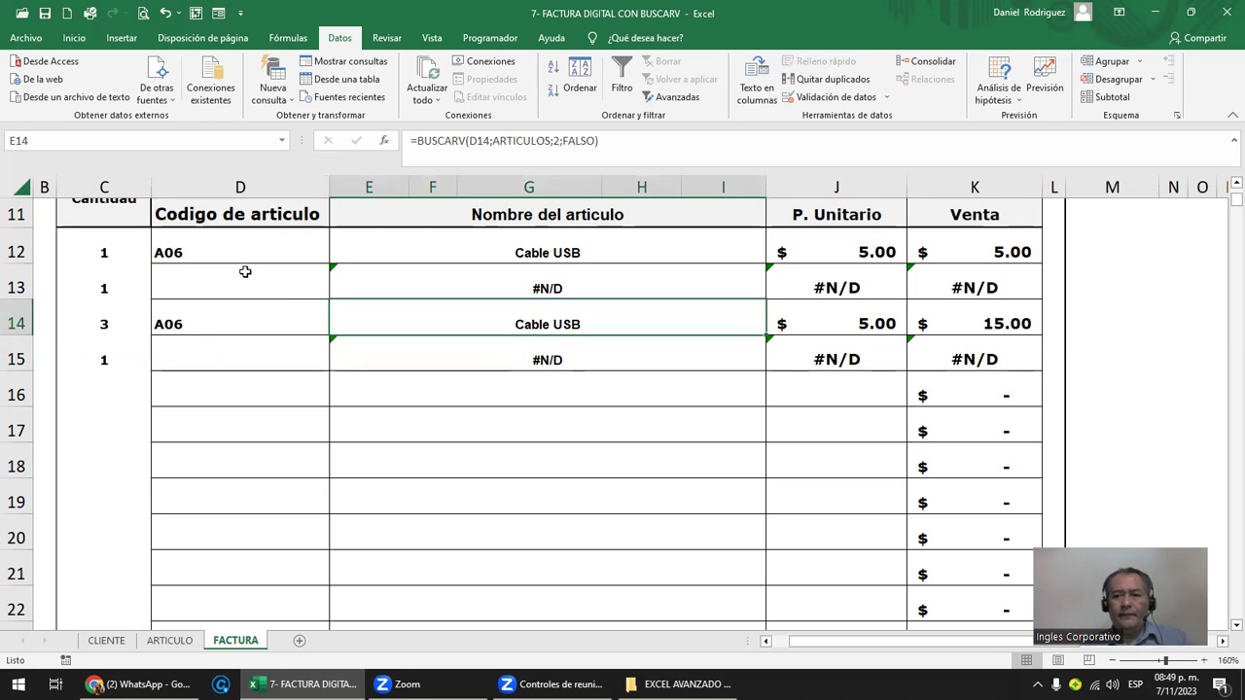
- Copy the SI.ERROR name formula from E12 into E13:E23
key(Up)
key(Up)
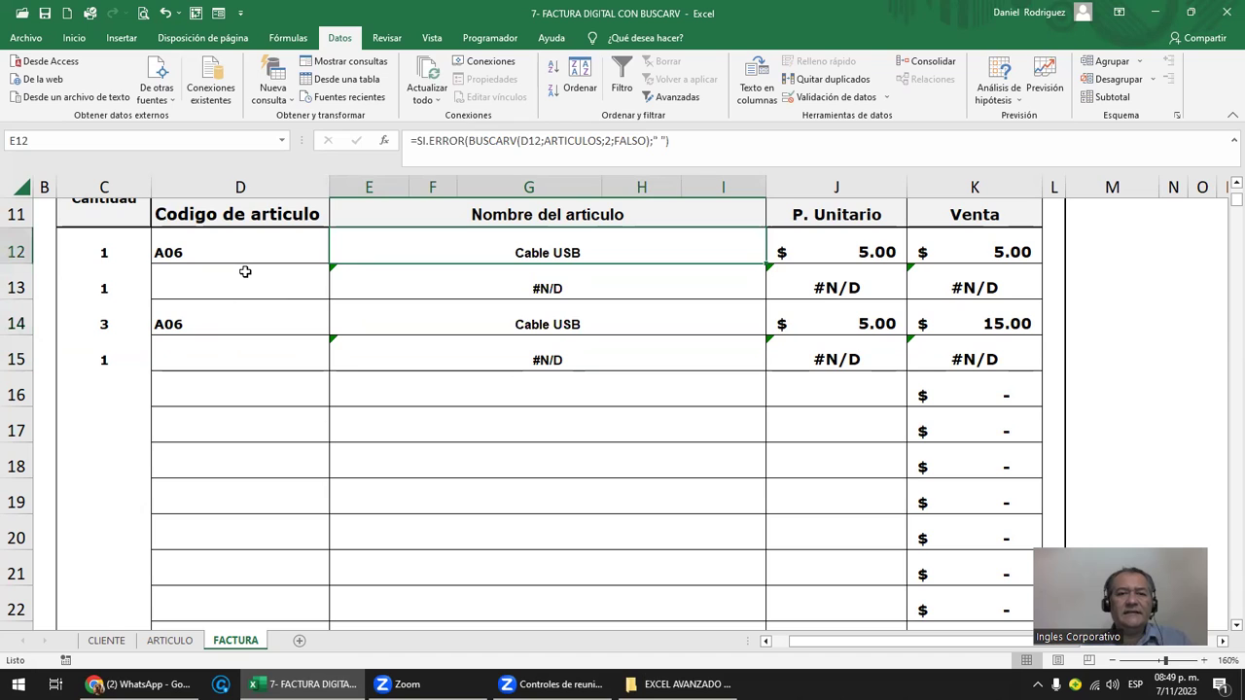
key(F2)
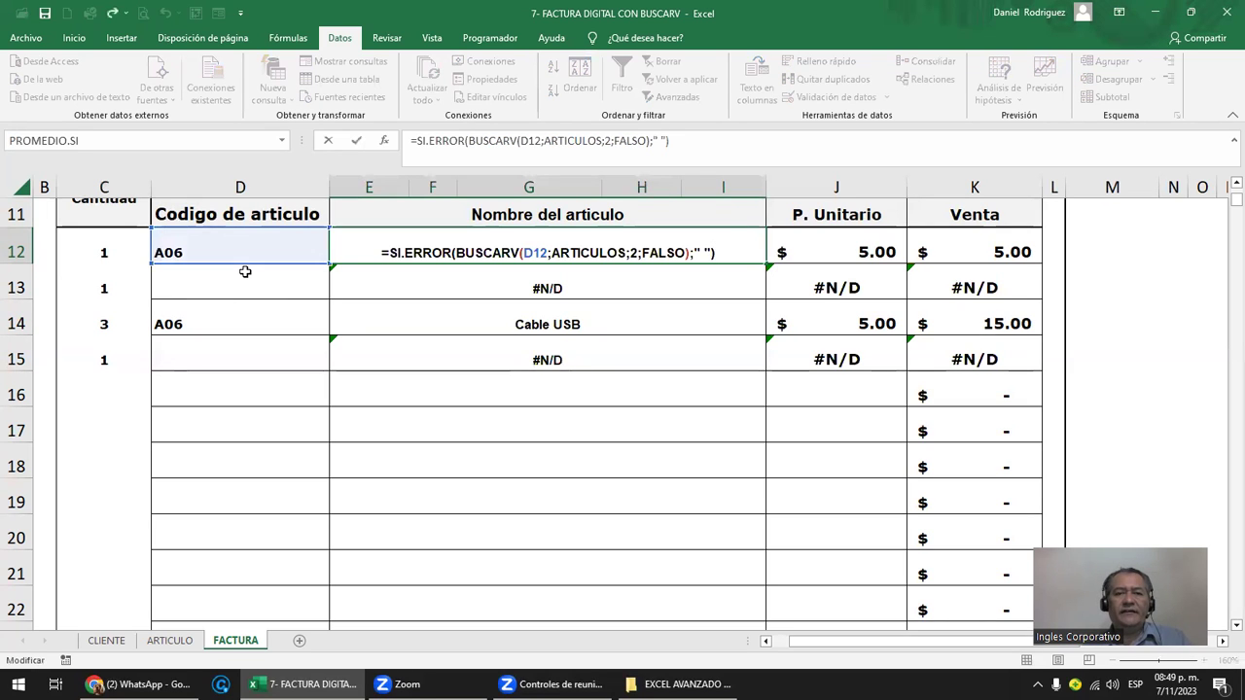
key(Escape)
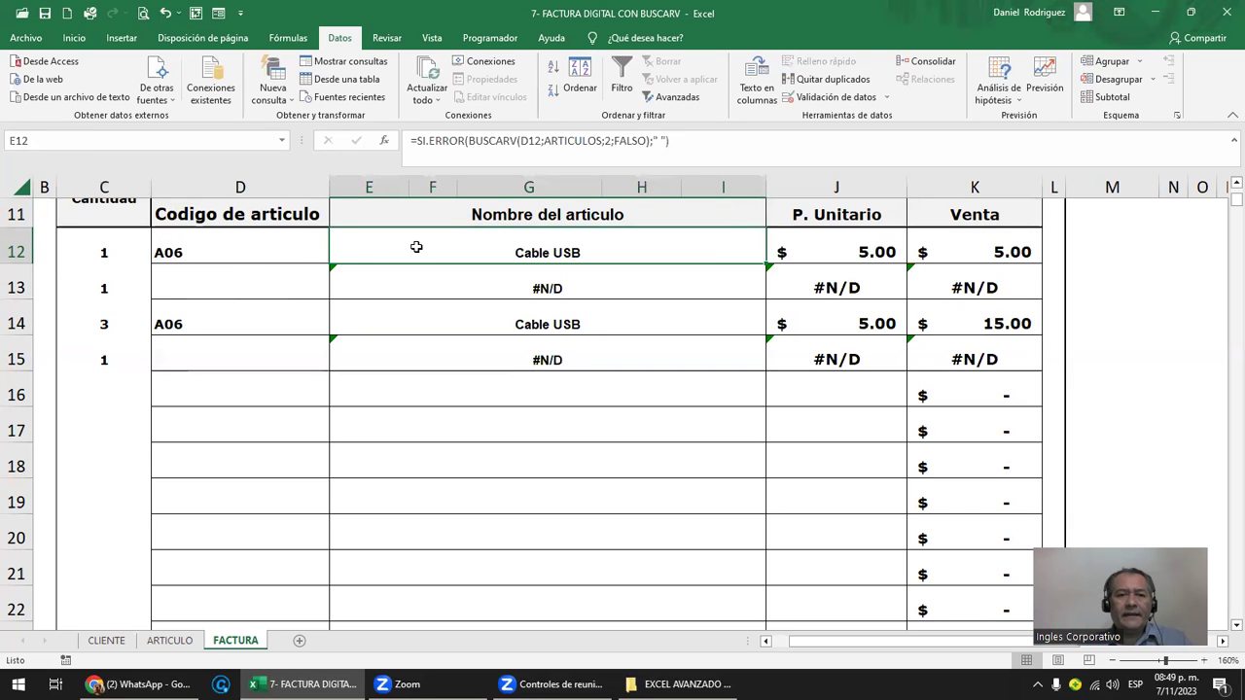
key(F2)
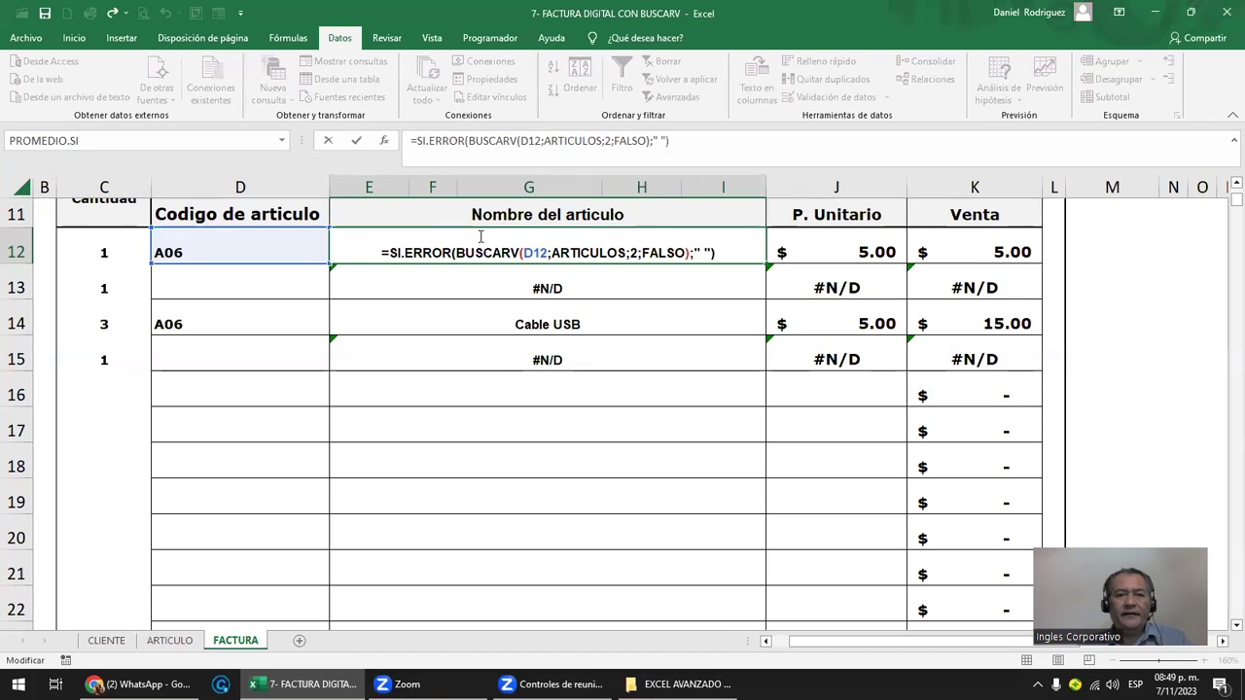
key(Escape)
click(807, 245)
click(754, 250)
key(ctrl+c)
key(Down)
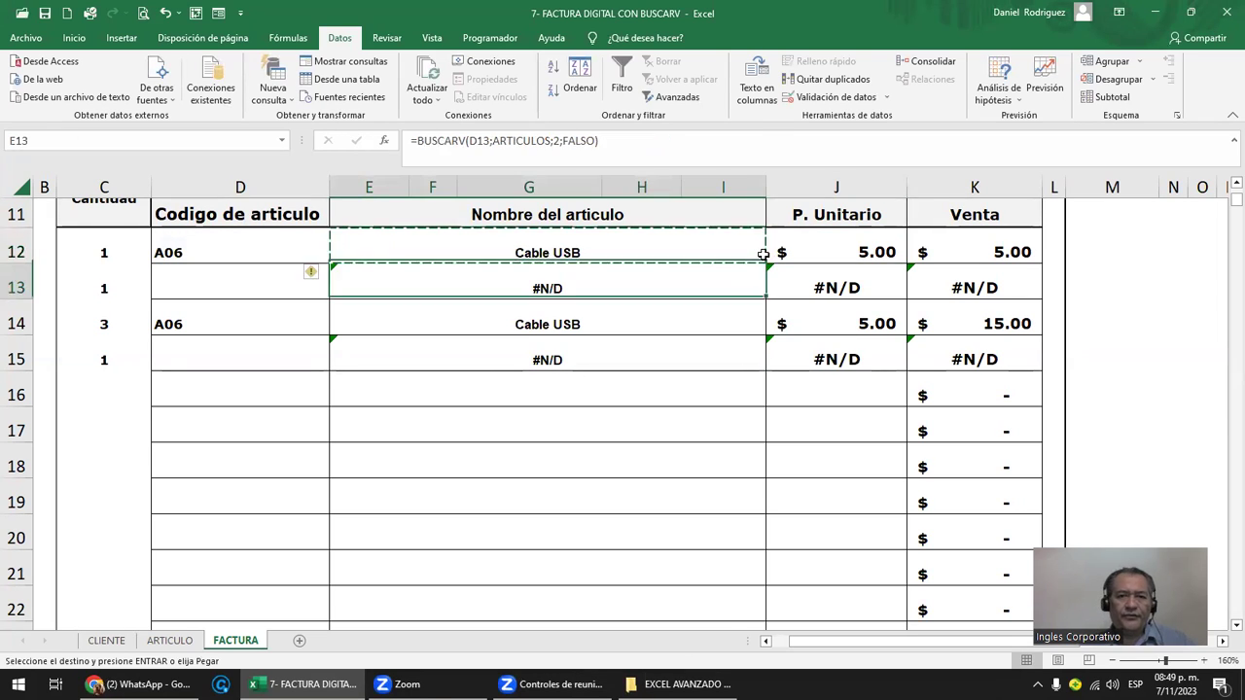
key(shift+Down)
key(shift+Down)
key(shift+Down)
key(shift+Down)
key(shift+Down)
key(shift+Down)
key(shift+Down)
key(shift+Down)
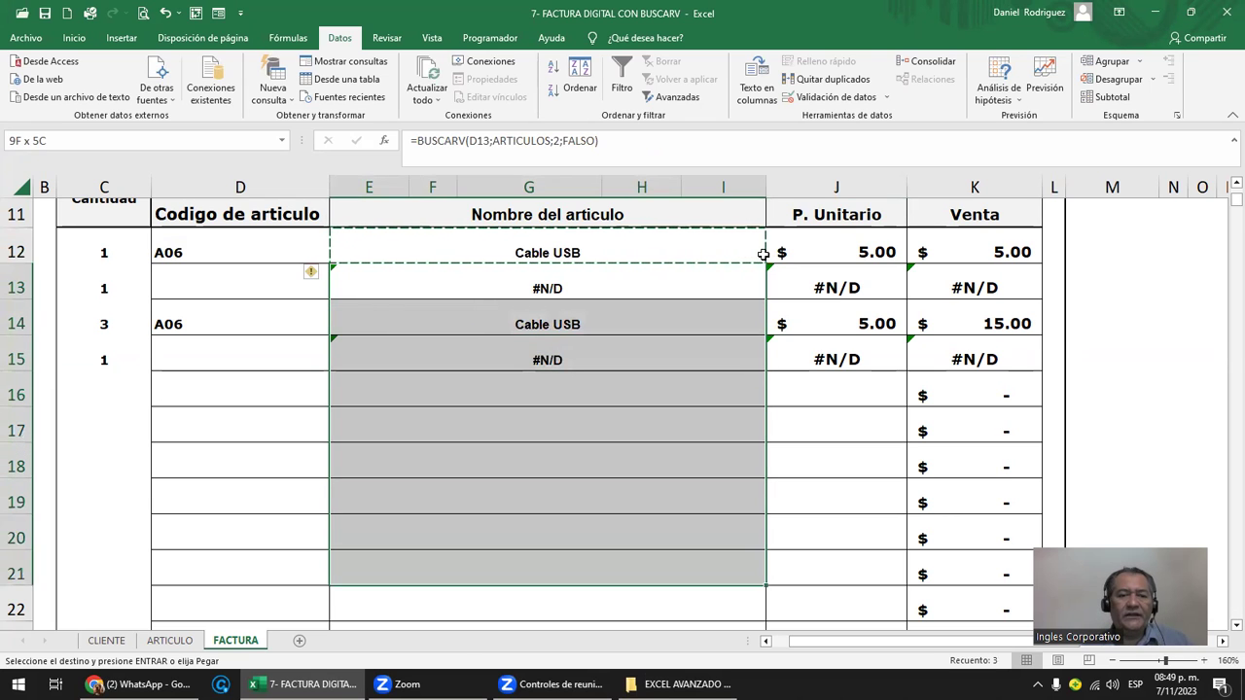
key(shift+Down)
key(shift+Down)
key(shift+Down)
key(shift+Up)
key(shift+Up)
key(shift+Down)
key(Return)
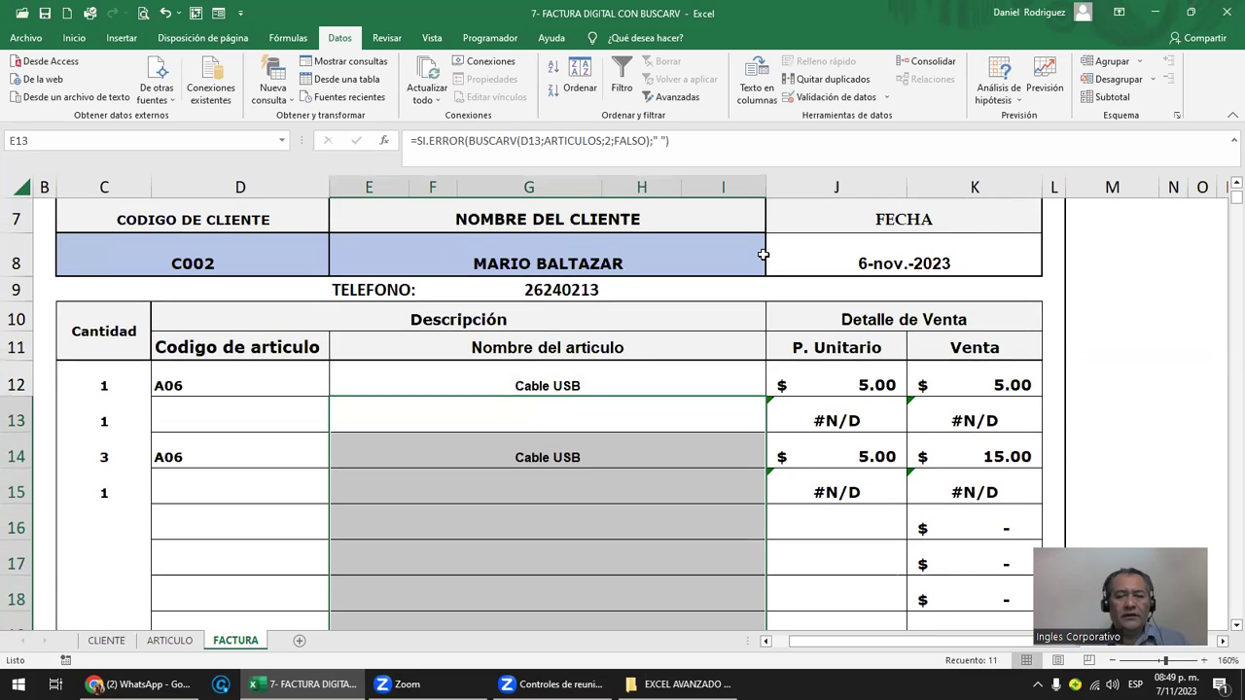
- Copy the SI.ERROR unit-price formula from J12 into J13:J23
scroll(726, 271, down, 2)
drag(236, 288, 262, 577)
mouse_move(583, 298)
mouse_down()
mouse_move(578, 408)
mouse_move(628, 597)
mouse_move(626, 577)
mouse_move(655, 550)
mouse_up()
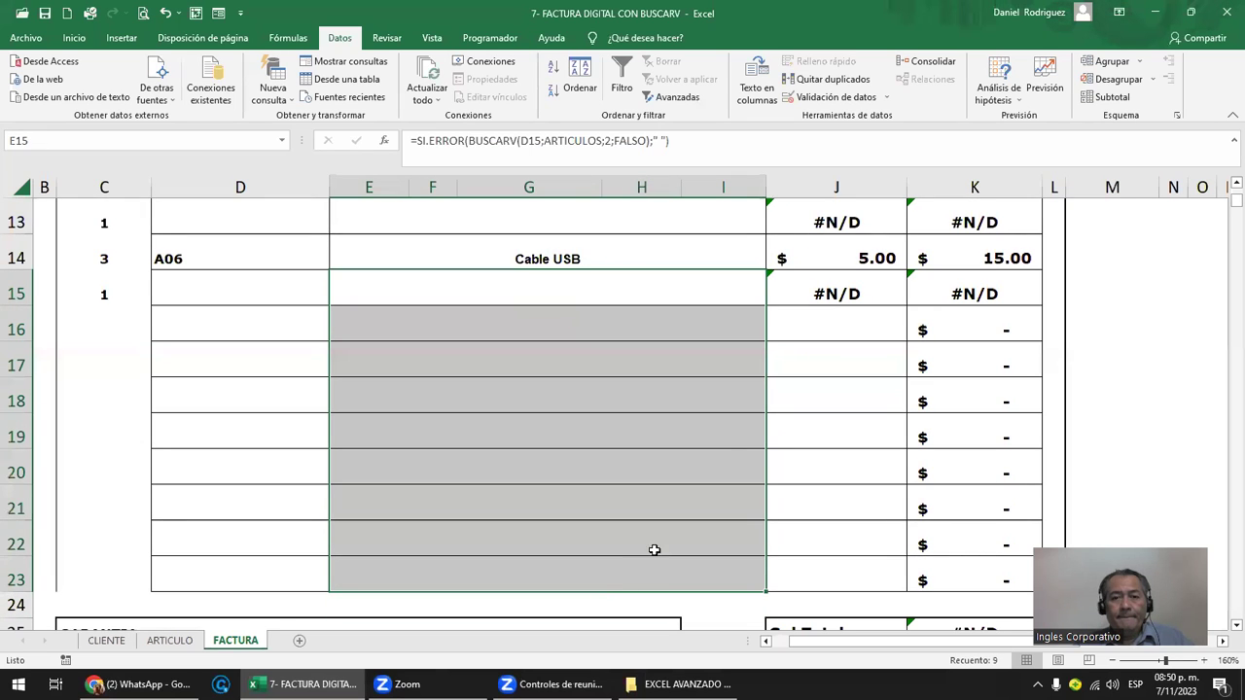
scroll(814, 353, up, 1)
click(864, 282)
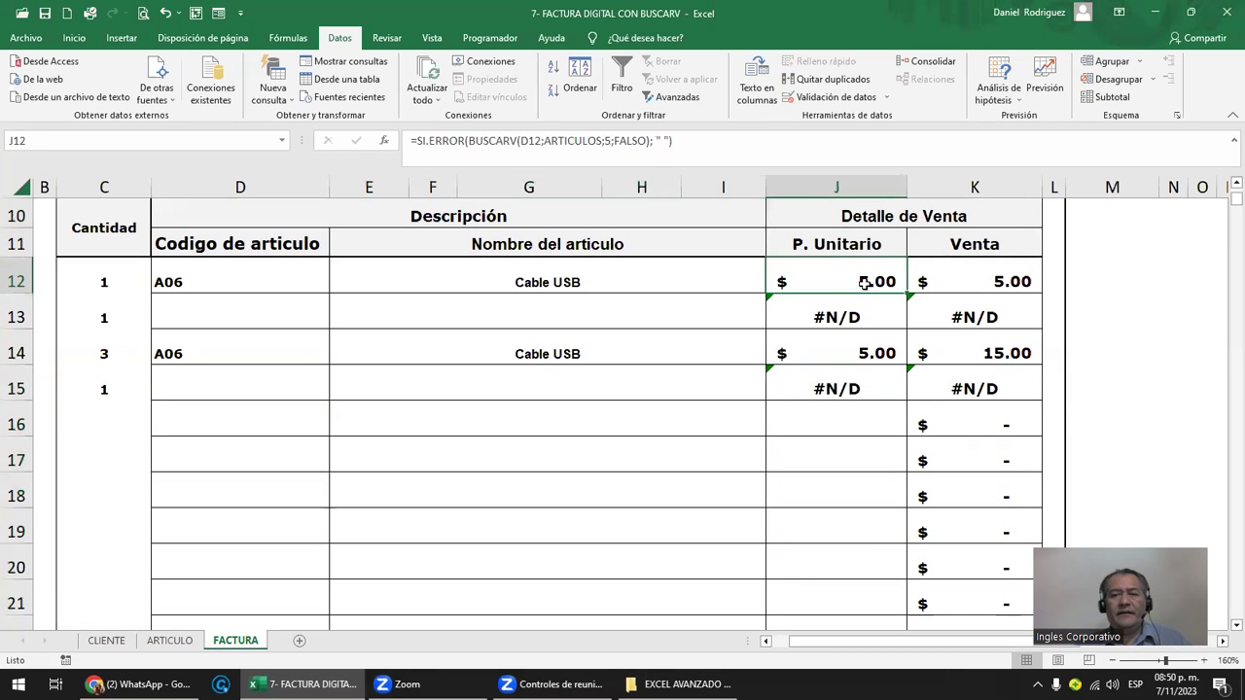
key(ctrl+c)
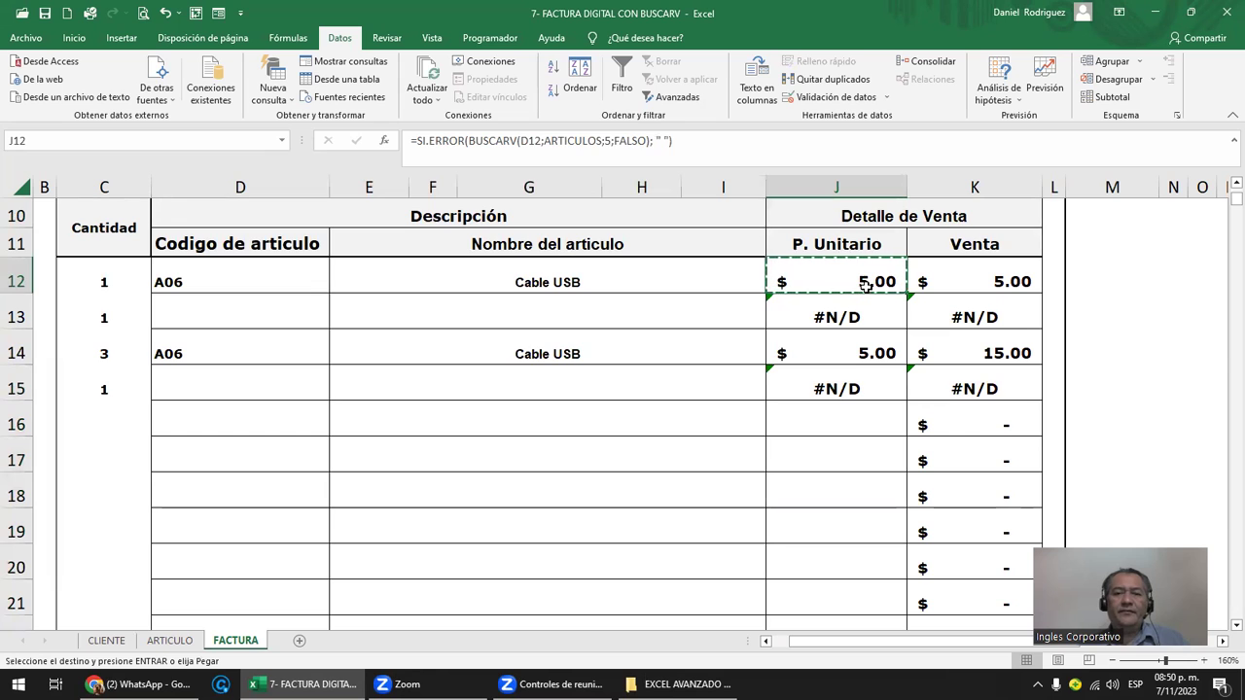
key(Down)
key(shift+Down)
key(shift+Down)
key(shift+Down)
key(shift+Down)
key(shift+Down)
key(shift+Down)
key(shift+Down)
key(shift+Down)
key(shift+Up)
key(shift+Up)
key(shift+Up)
key(shift+Up)
key(shift+Up)
key(shift+Up)
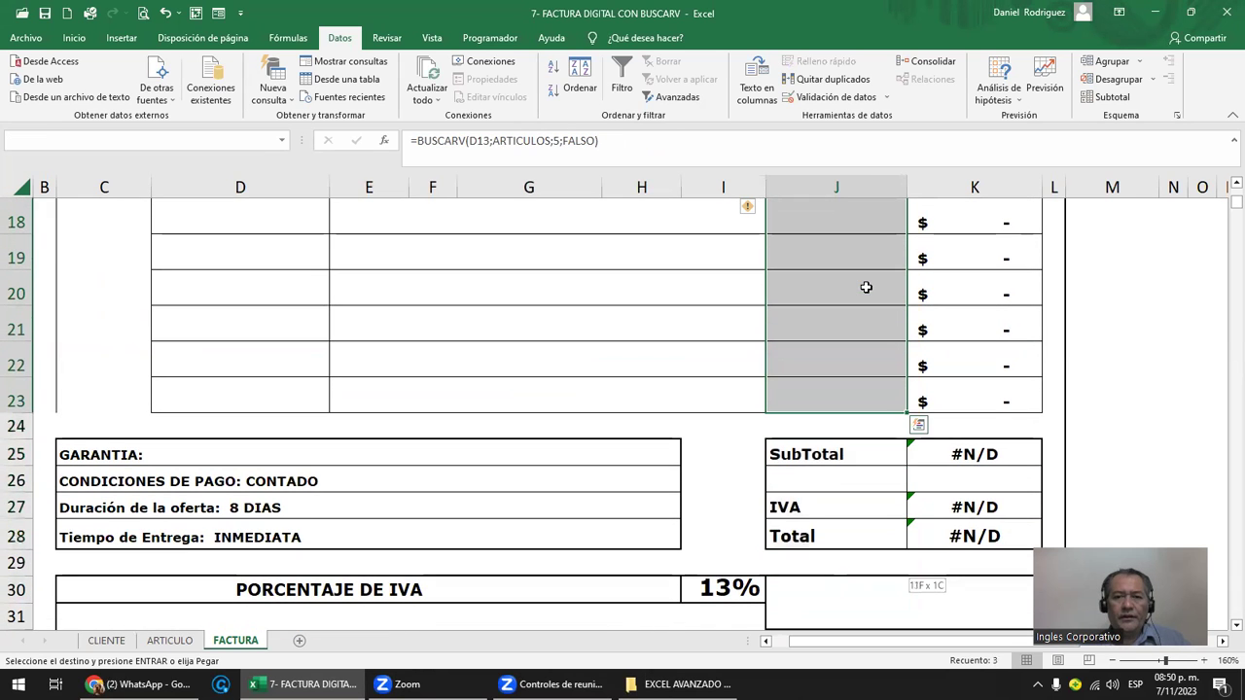
key(Return)
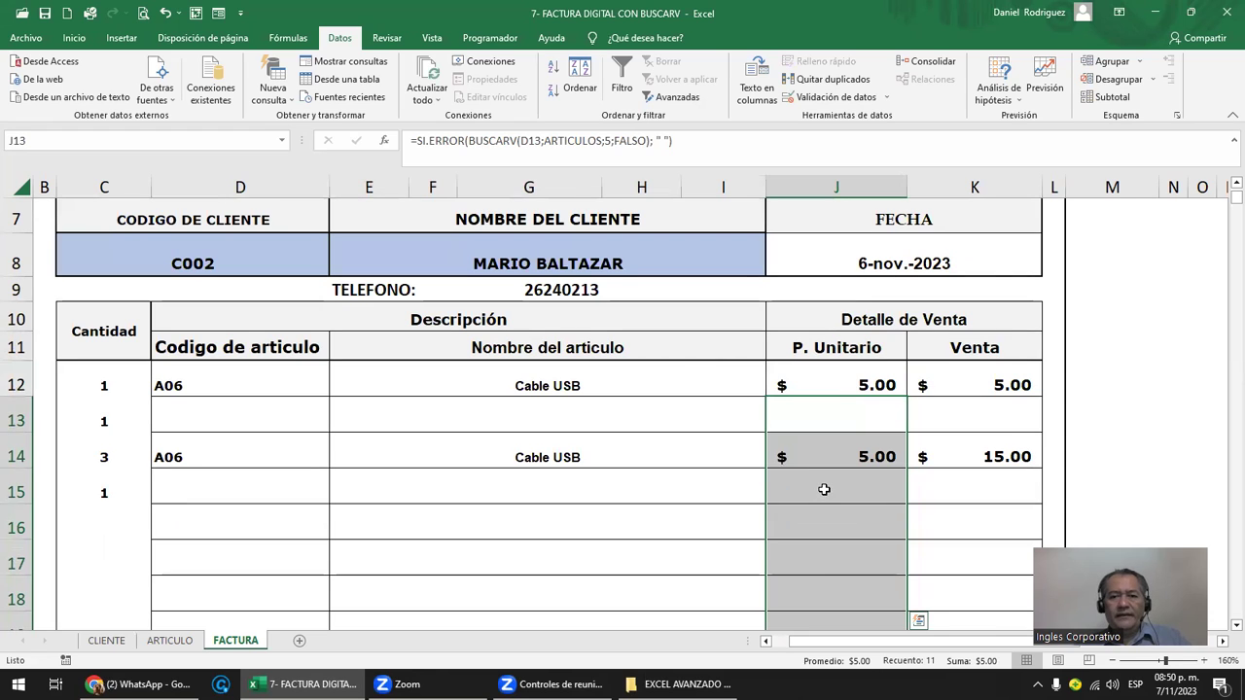
click(823, 490)
click(619, 487)
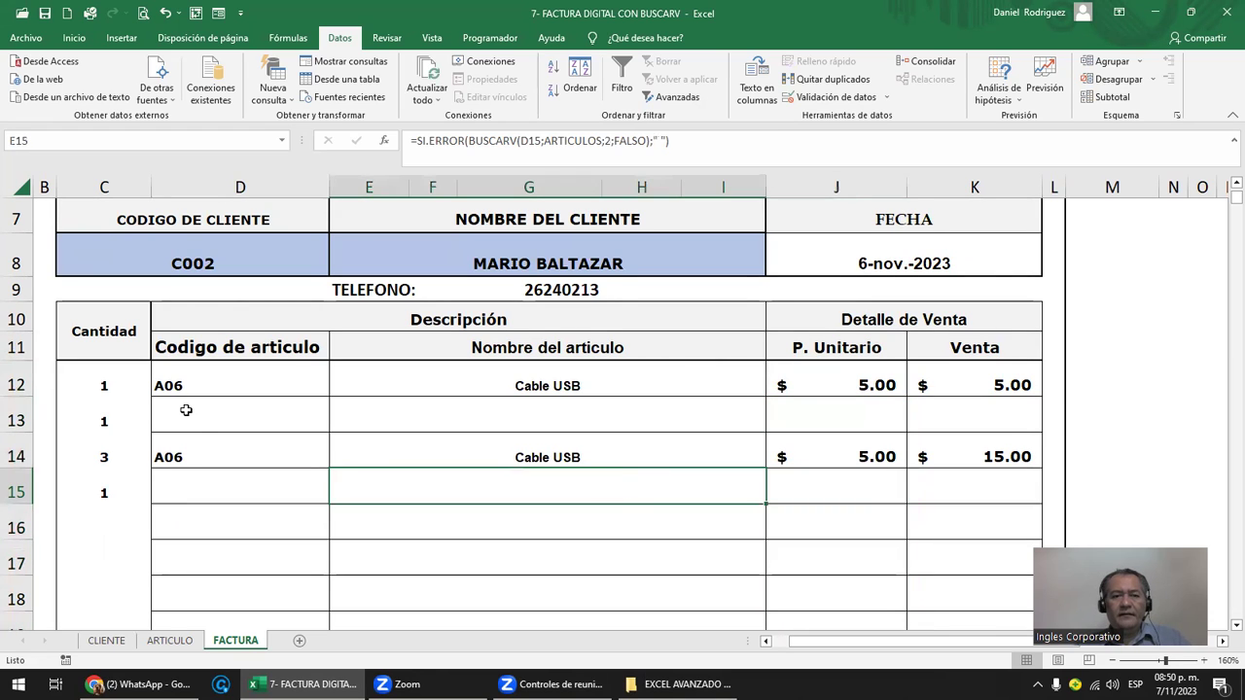
- Enter quantity 1 in C16
click(110, 428)
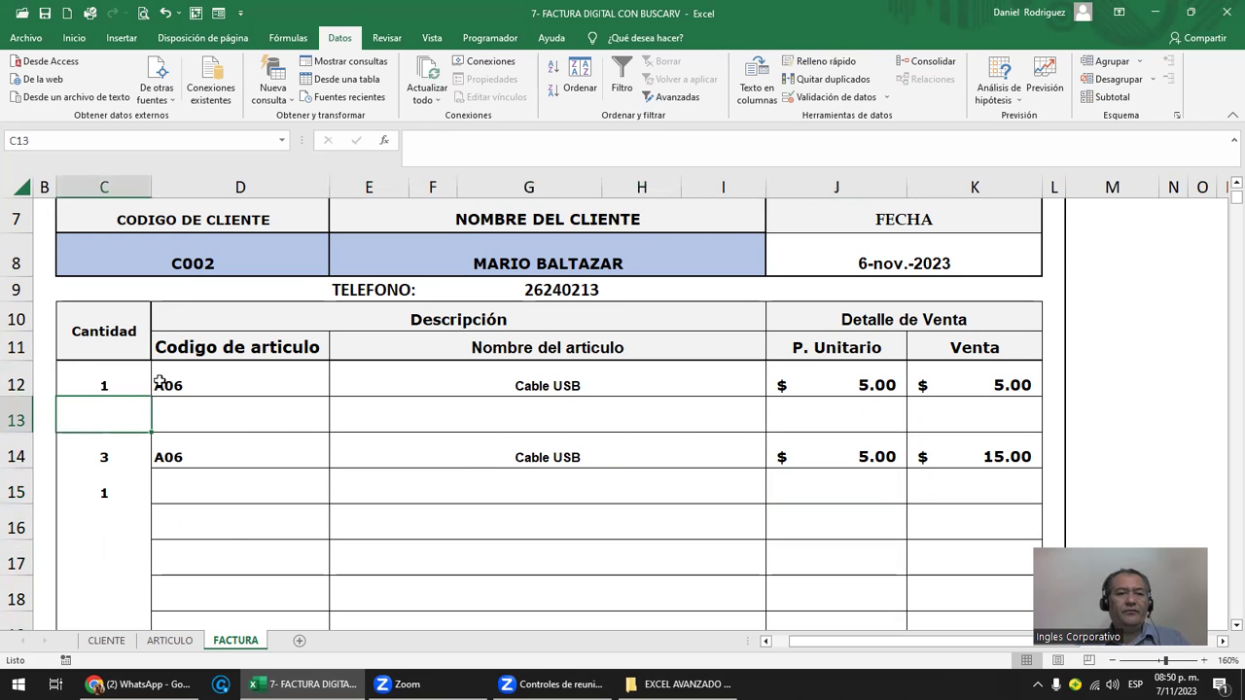
click(104, 382)
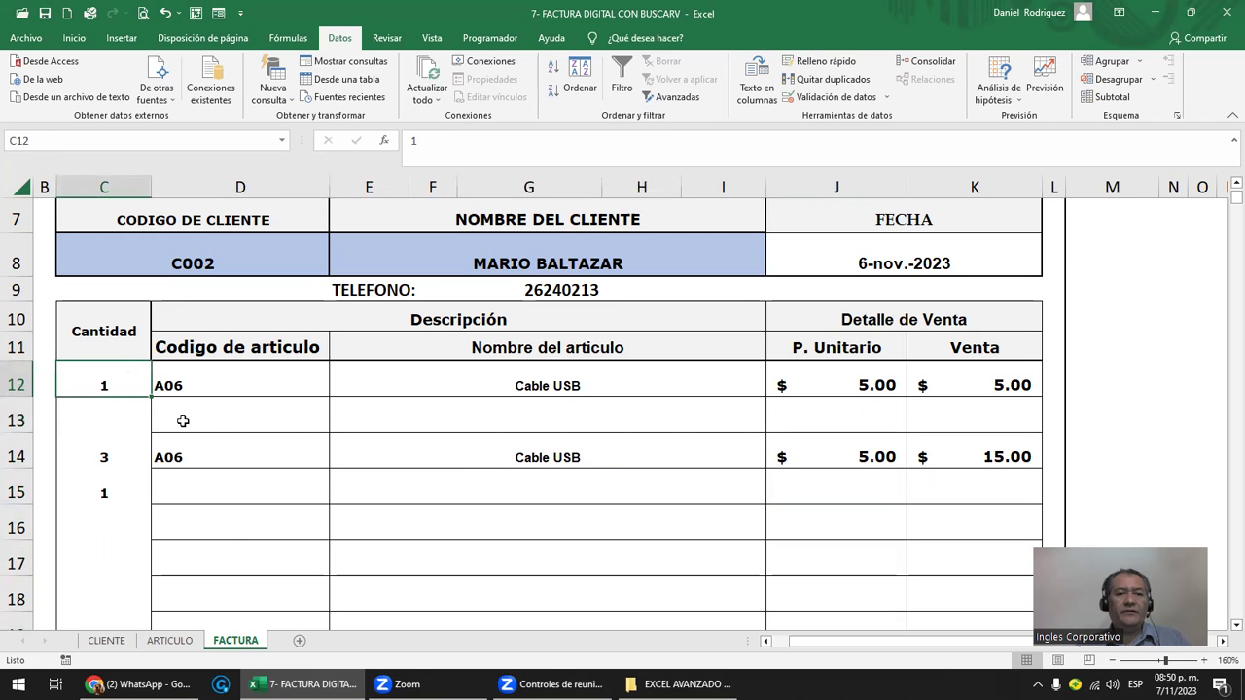
drag(183, 420, 970, 410)
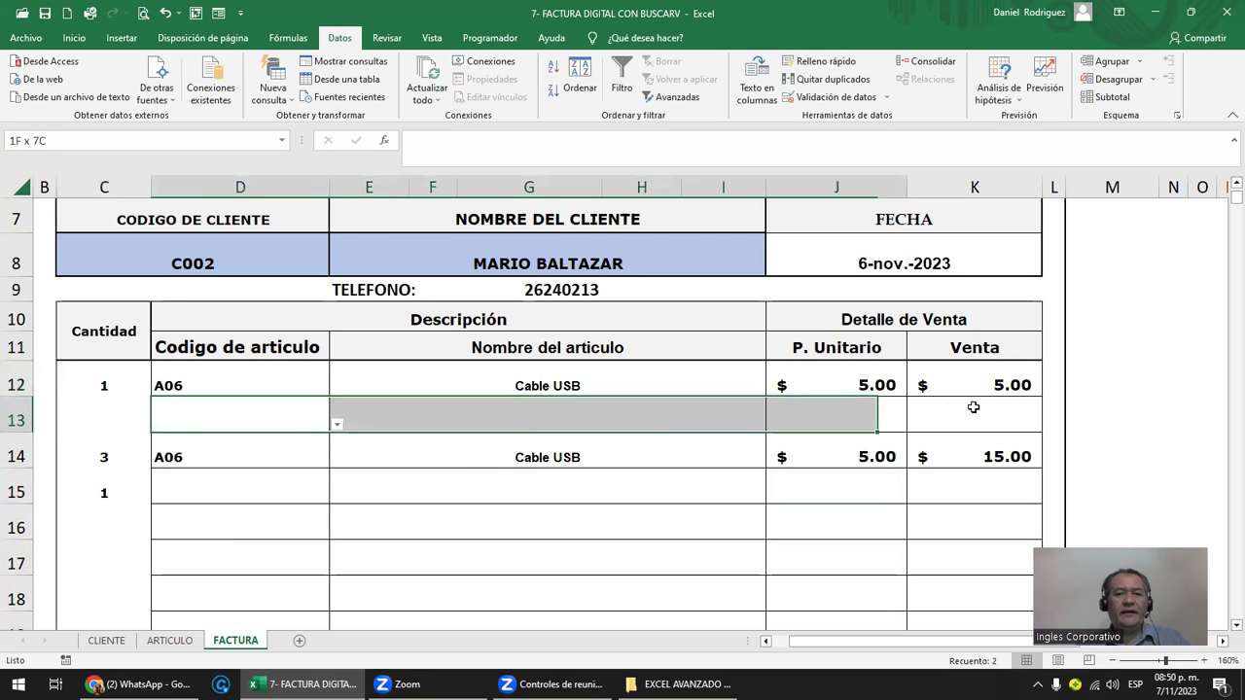
click(114, 459)
click(110, 480)
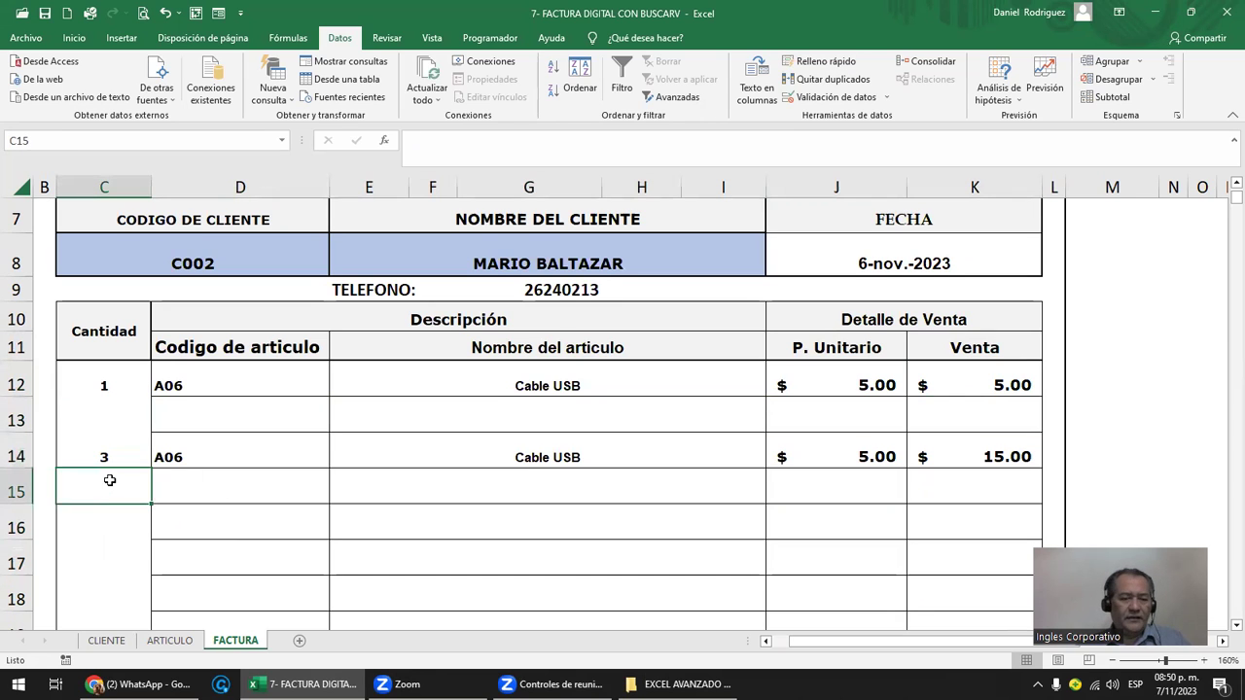
click(114, 533)
text(1)
key(Tab)
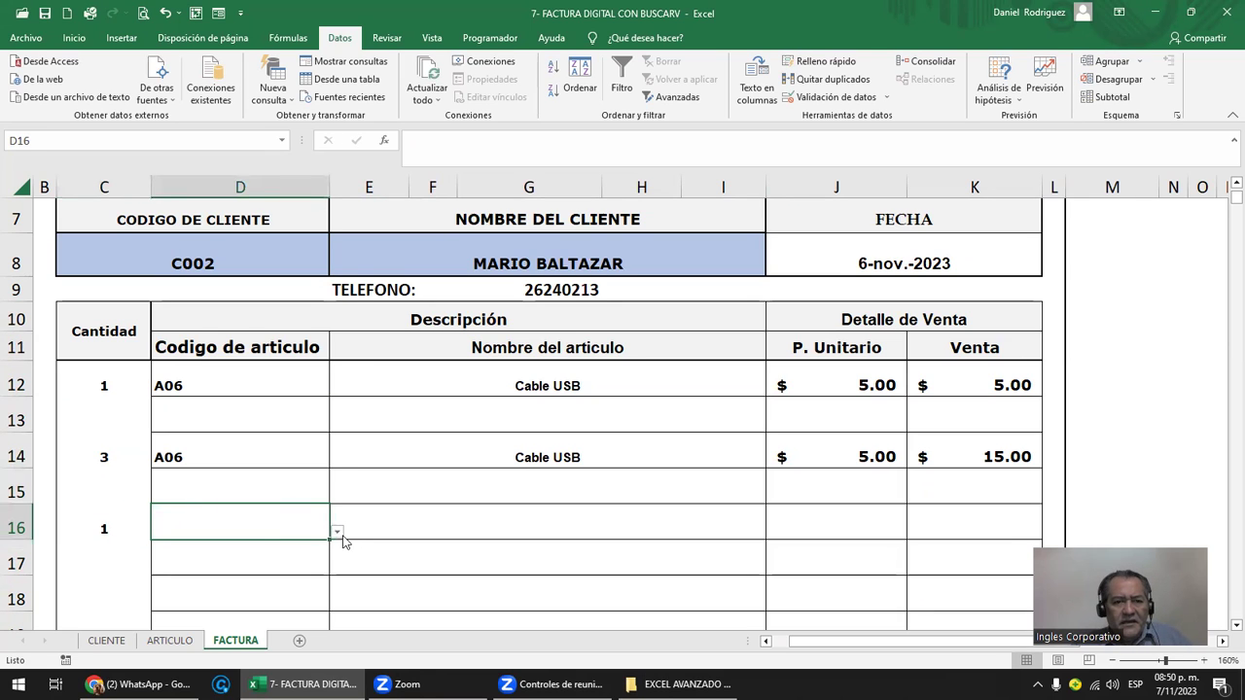
- Choose article code A04 (IP Phone, 150.00) for row 16 from the dropdown
click(341, 535)
click(167, 434)
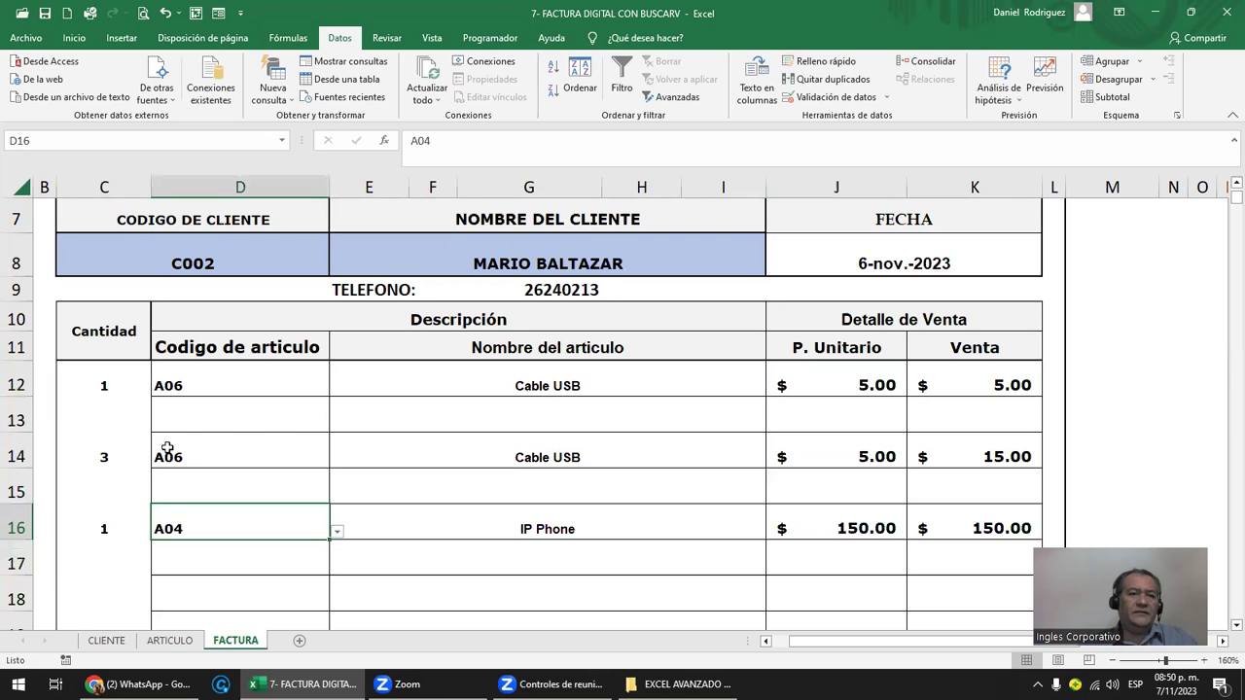
drag(152, 407, 992, 424)
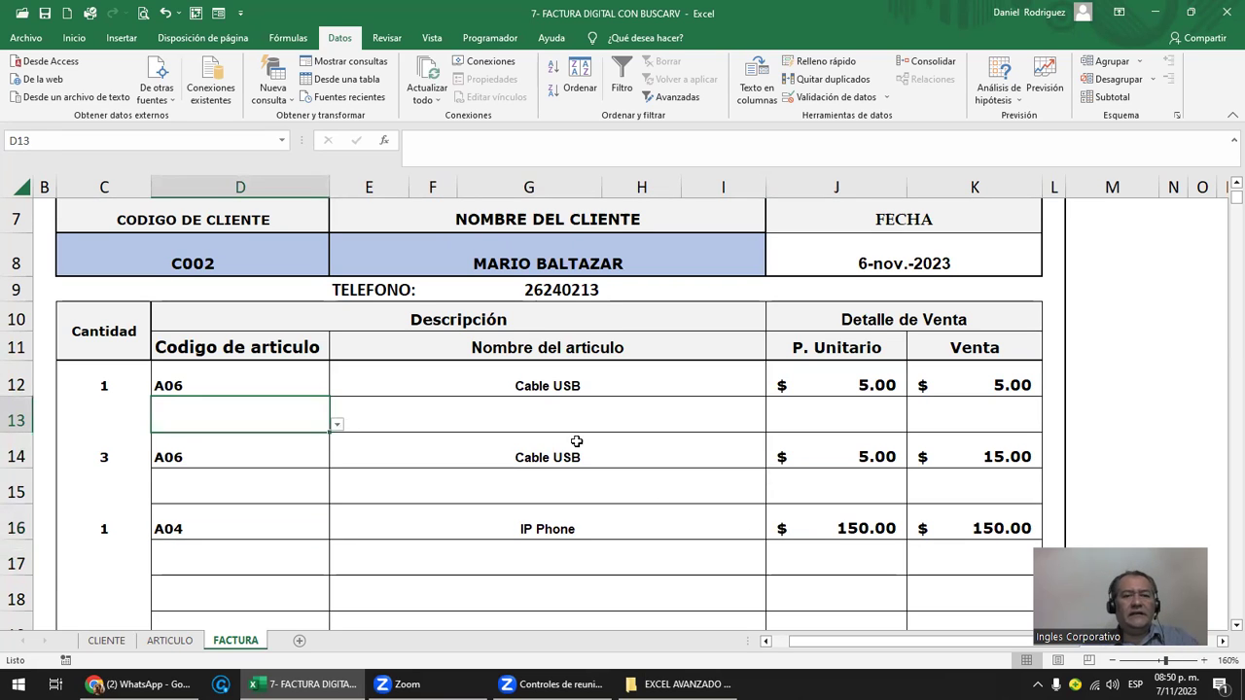
drag(286, 495, 974, 484)
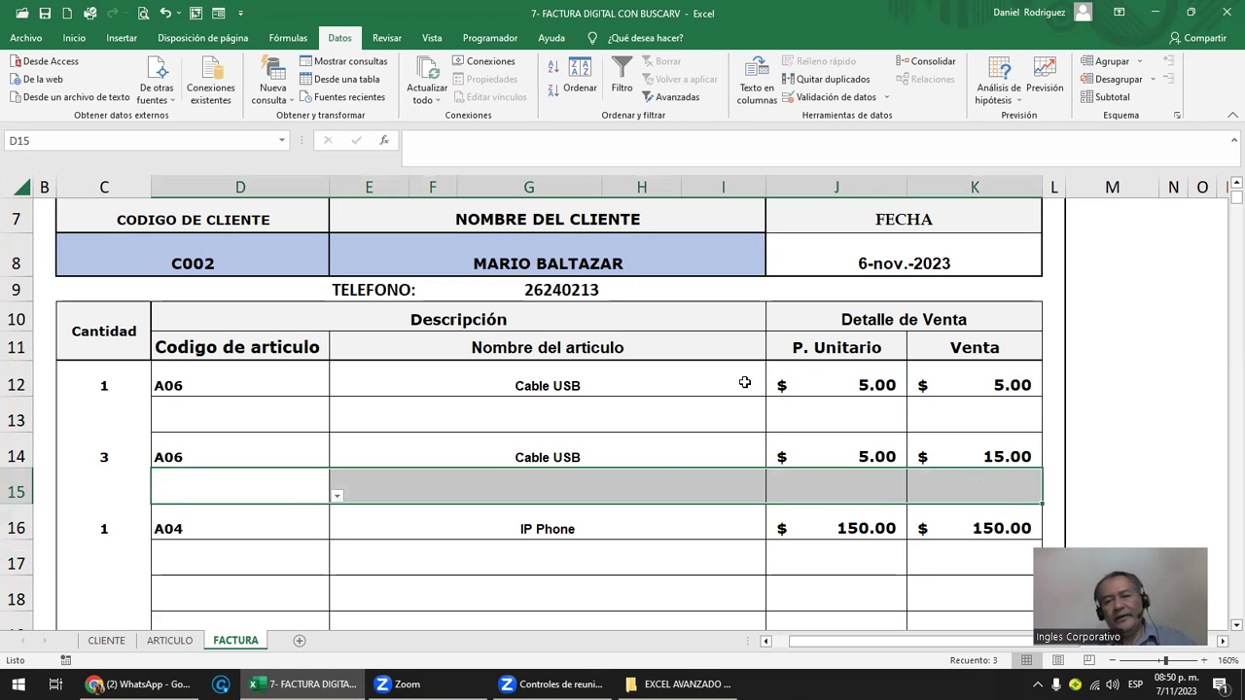
click(668, 411)
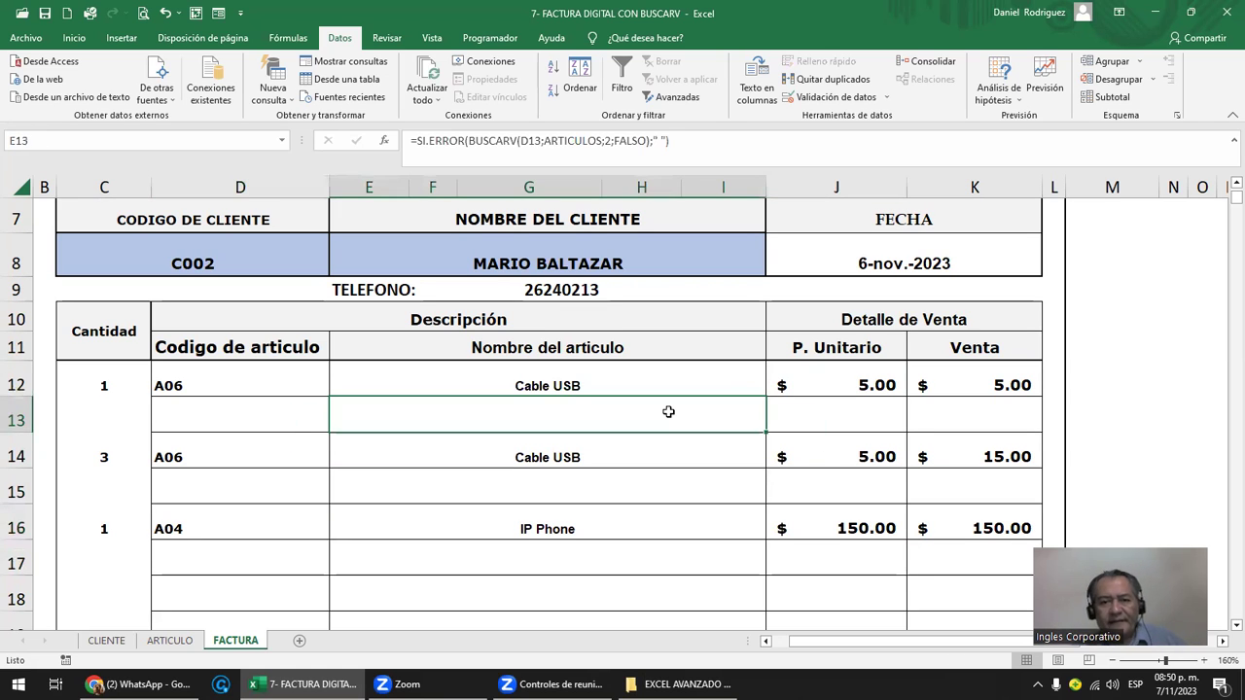
scroll(668, 411, down, 1)
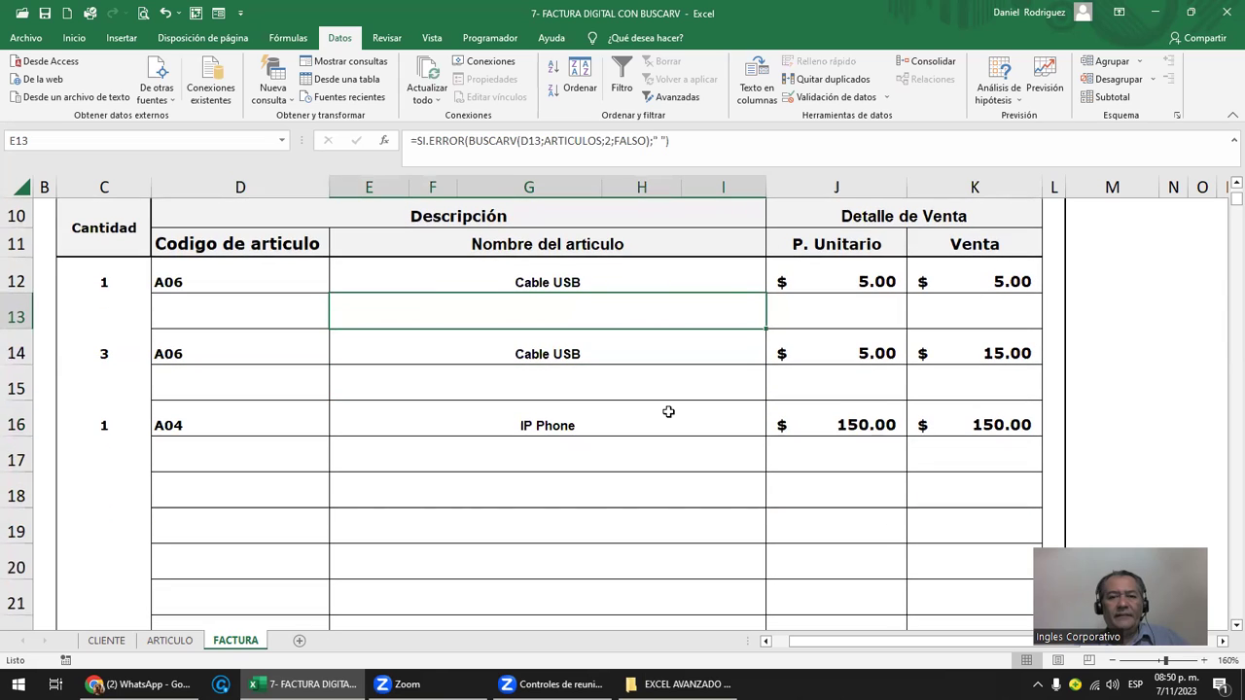
click(228, 426)
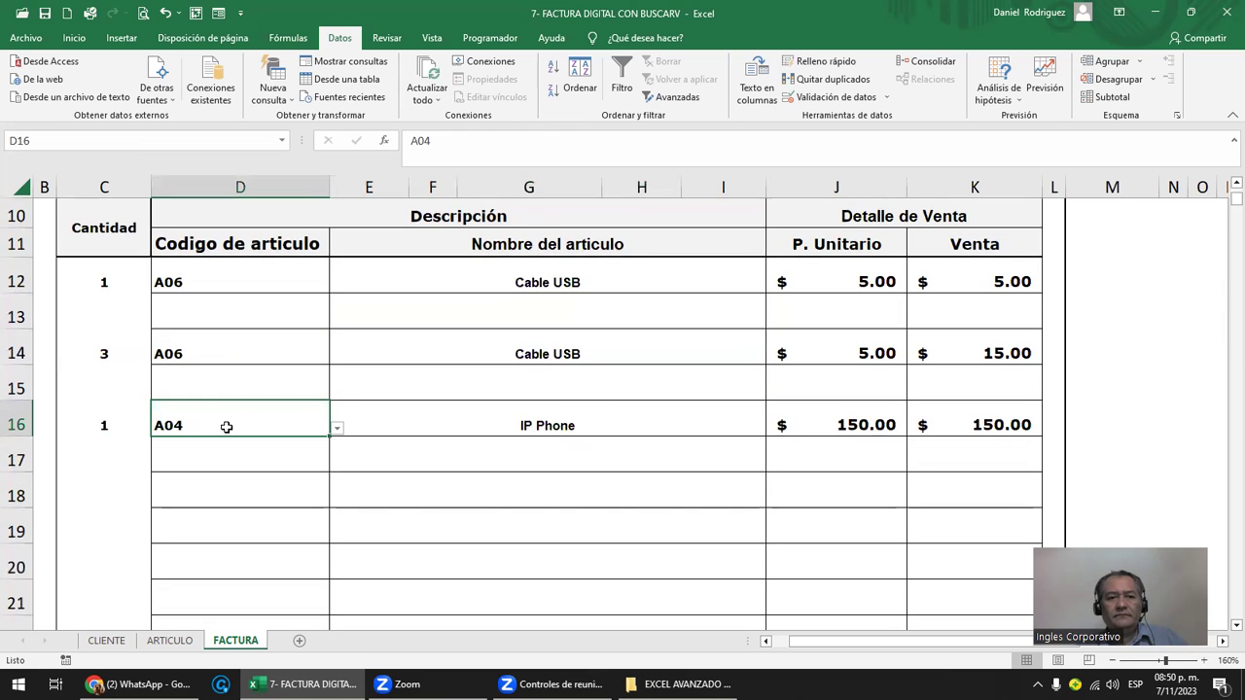
- Clear the A06 code in D14, then restore it with undo
click(210, 357)
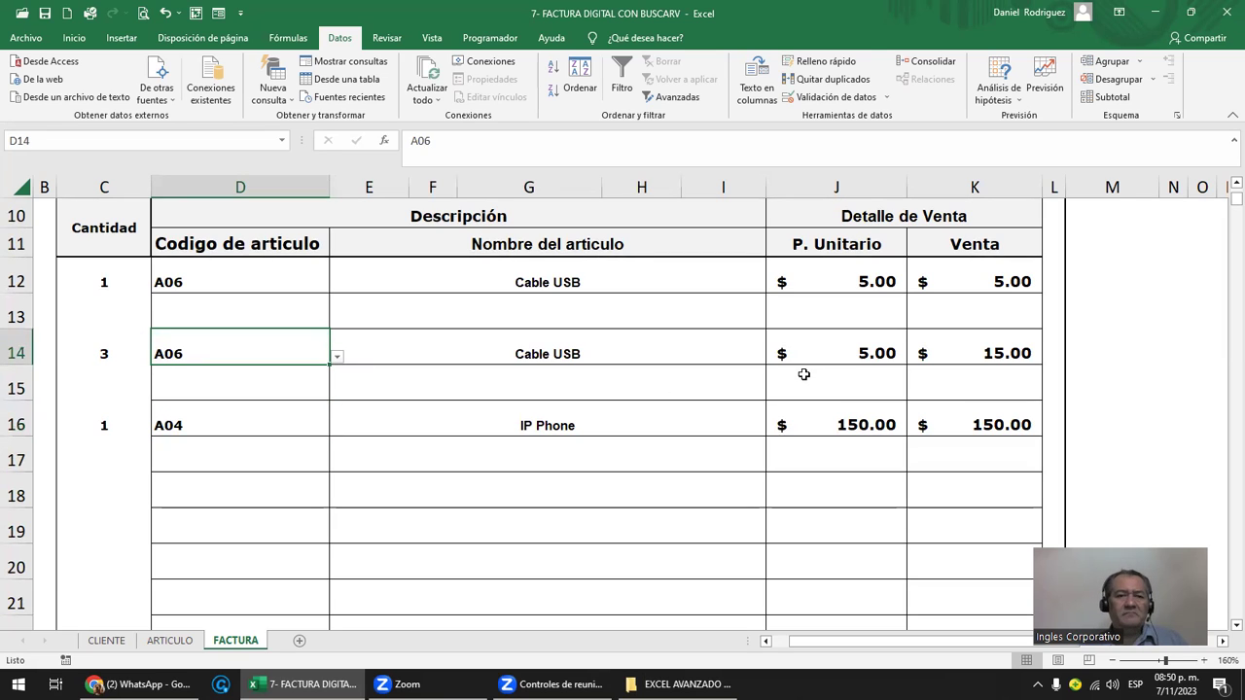
key(Delete)
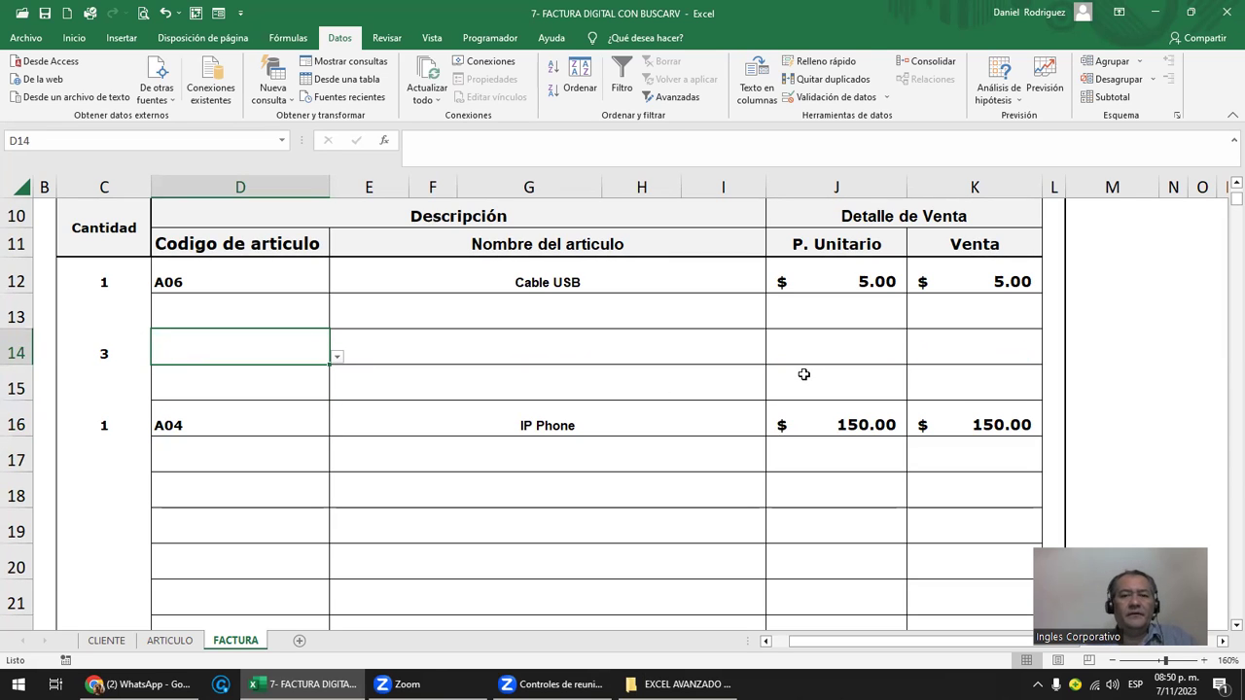
key(Right)
key(Right)
key(Right)
key(Left)
key(Left)
key(Left)
key(Left)
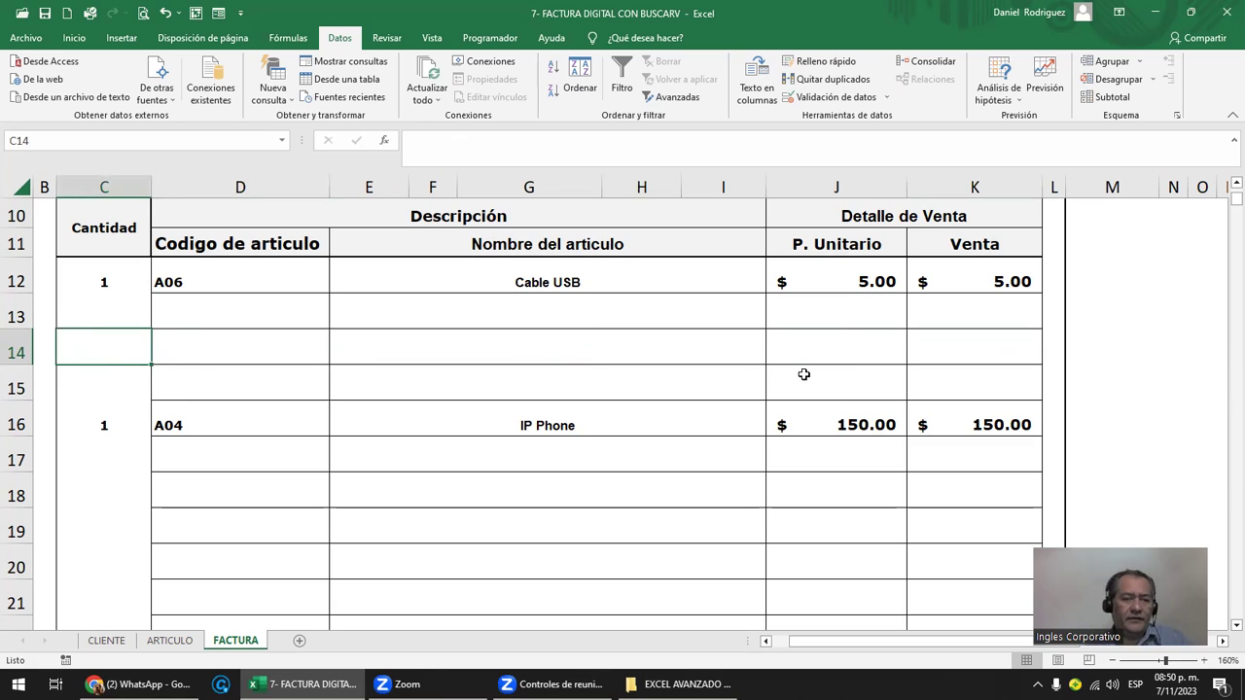
key(ctrl+z)
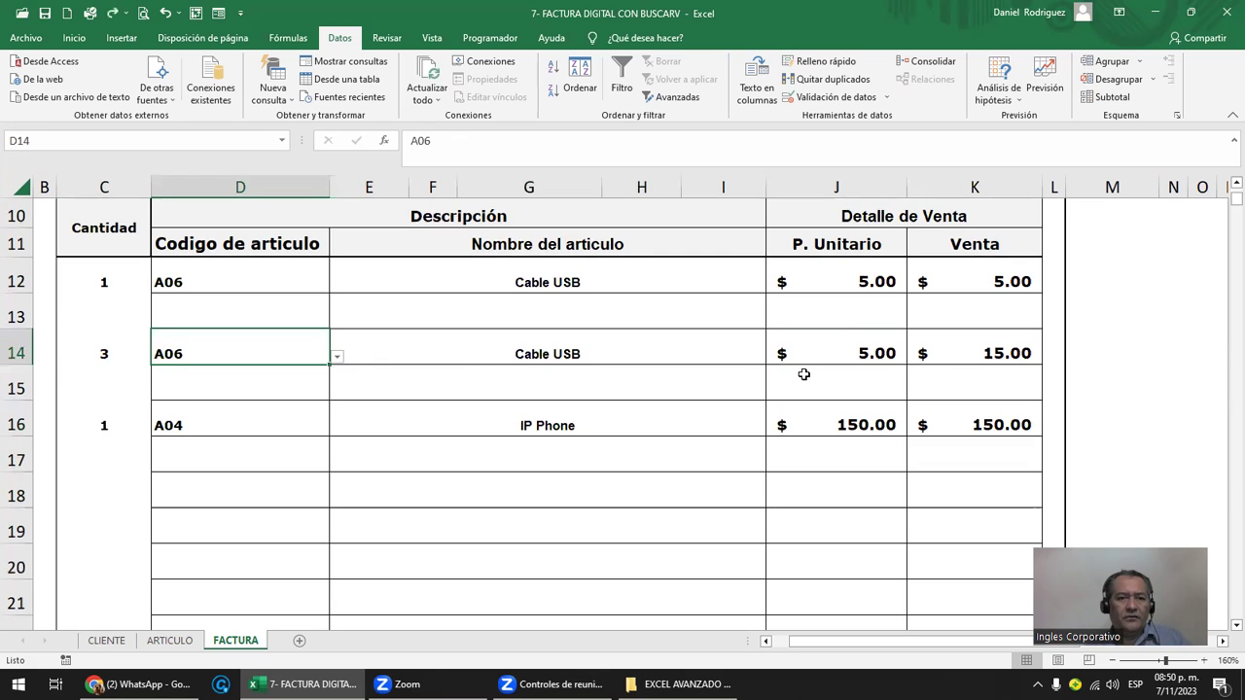
key(Right)
key(Left)
key(Up)
key(Up)
- Copy code A06 from D12 into D13:D23
key(ctrl+c)
key(Down)
key(shift+Down)
key(shift+Down)
key(shift+Down)
key(shift+Down)
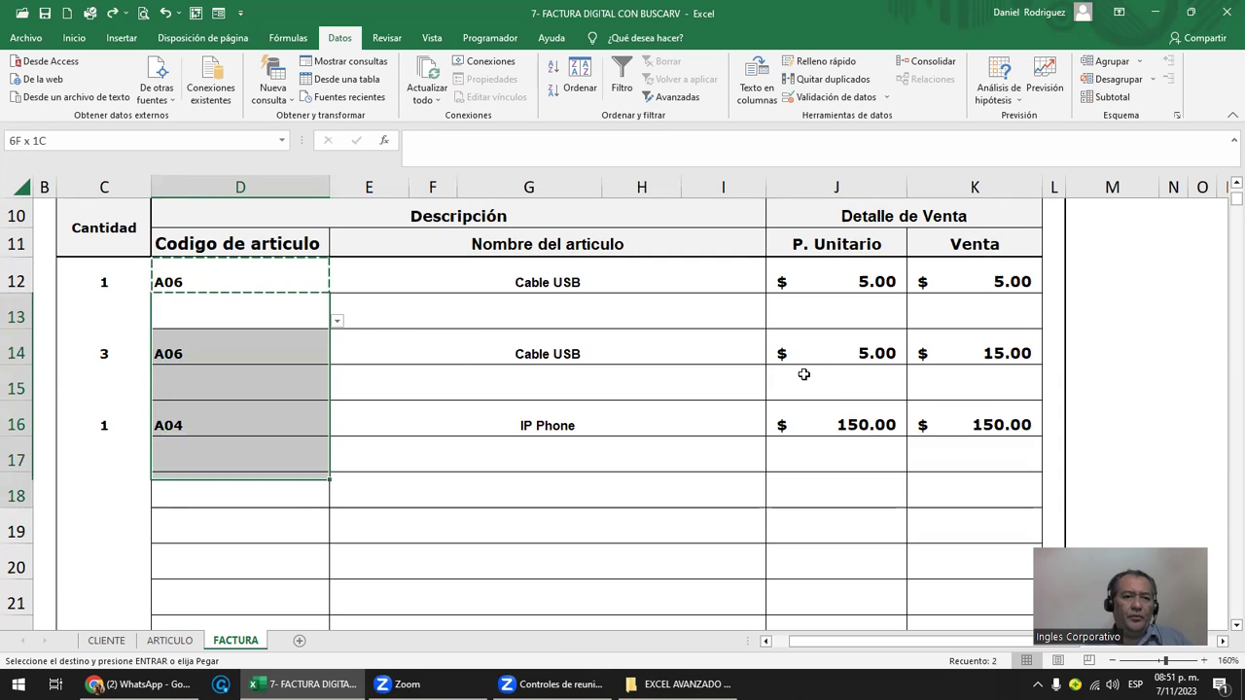
key(shift+Down)
key(shift+Down)
key(shift+Down)
key(shift+Down)
key(shift+Down)
key(shift+Down)
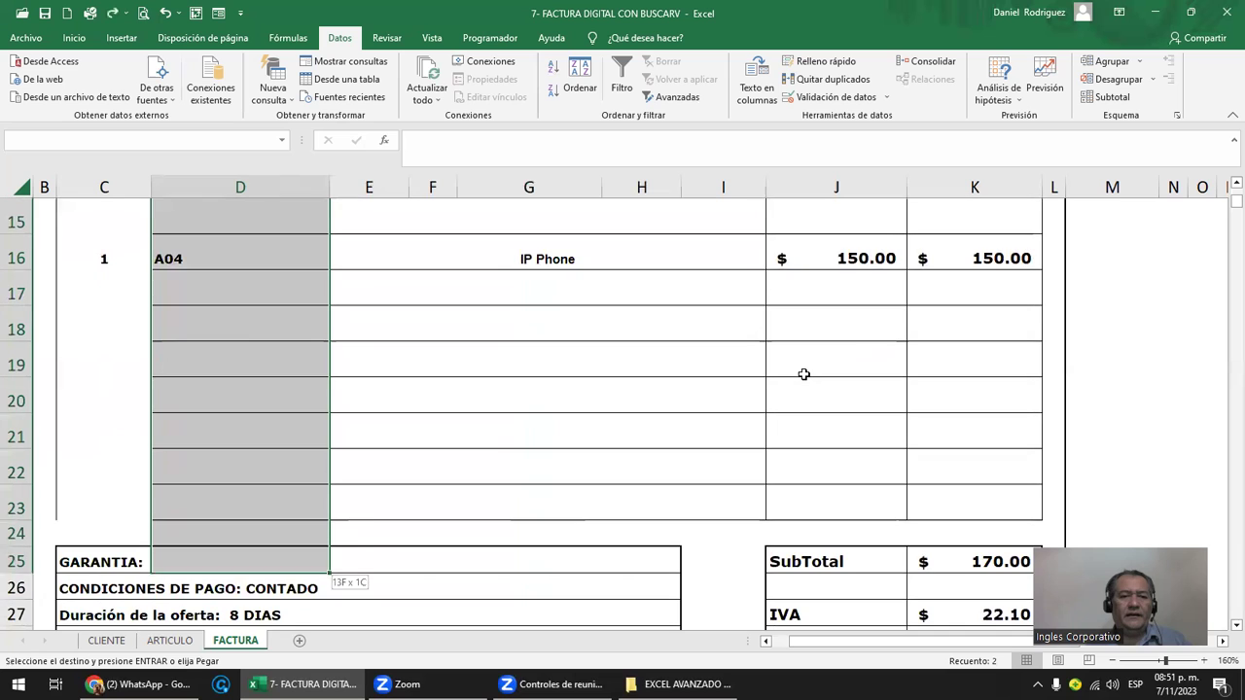
key(Return)
key(Right)
key(Right)
key(Right)
key(Down)
key(Down)
key(Down)
key(Down)
key(Down)
key(Down)
key(Down)
key(Down)
key(Down)
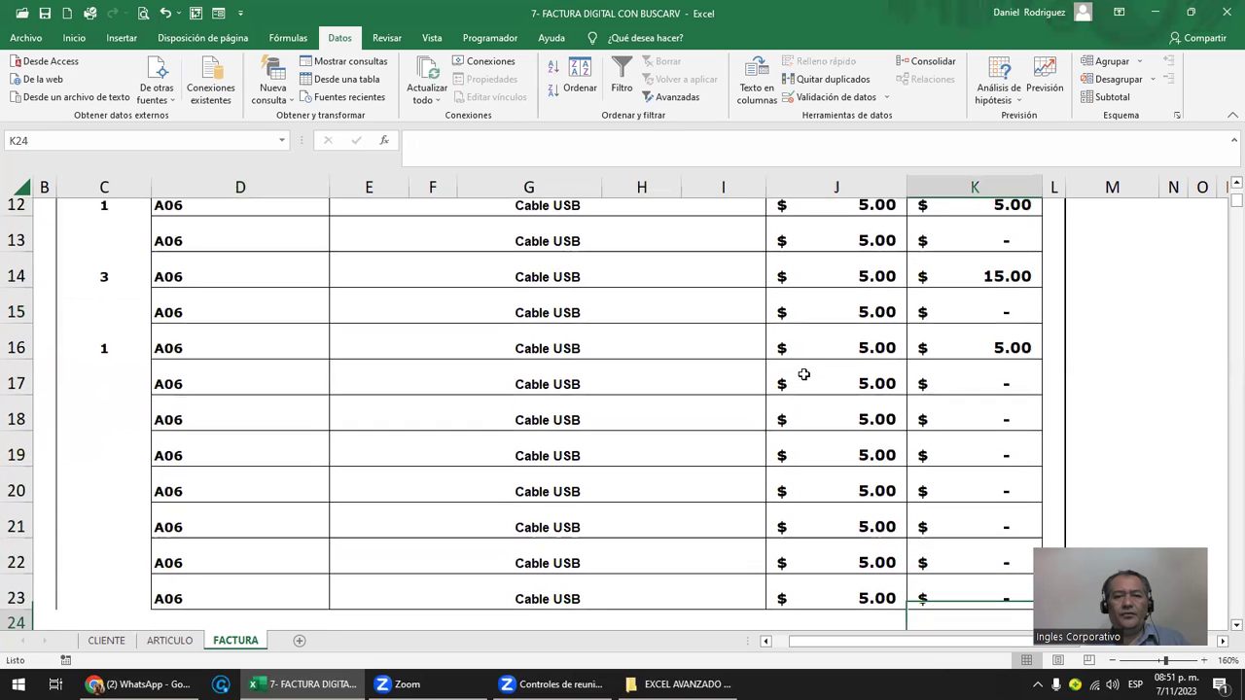
key(Down)
key(Down)
key(Left)
key(Left)
key(Up)
key(Left)
key(Left)
key(Up)
key(Up)
key(Up)
key(Left)
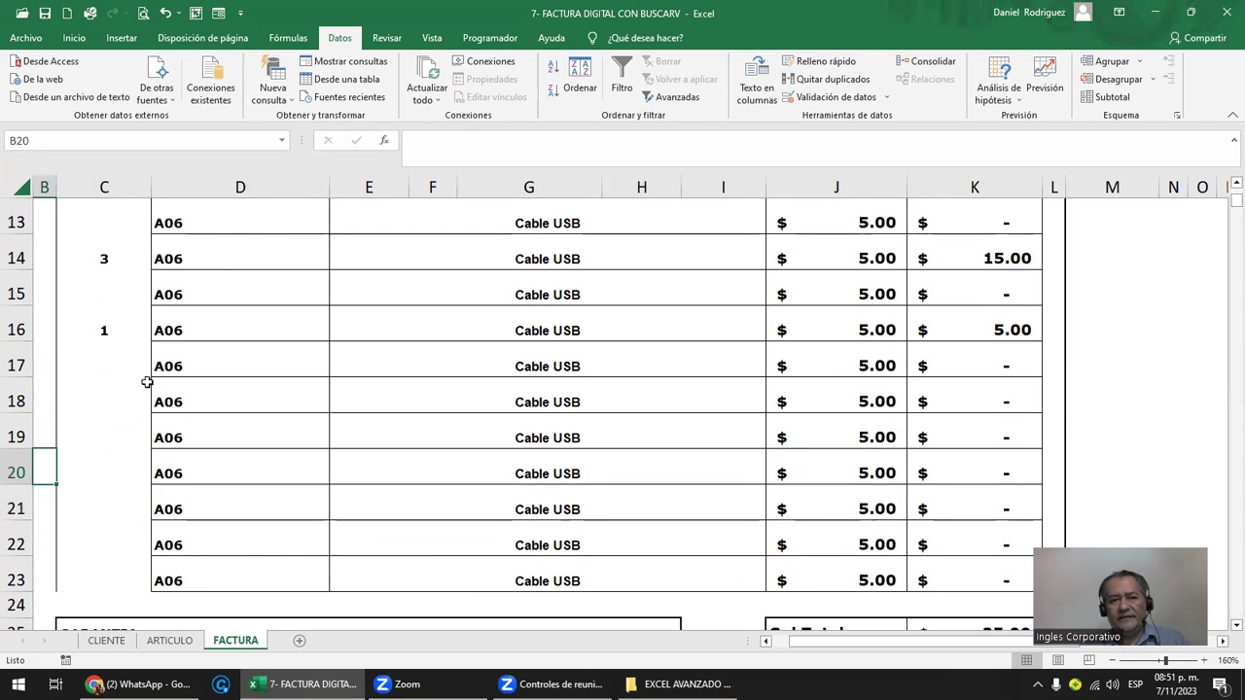
- Check the sale formulas in K17 and select the range K17:K23
click(102, 362)
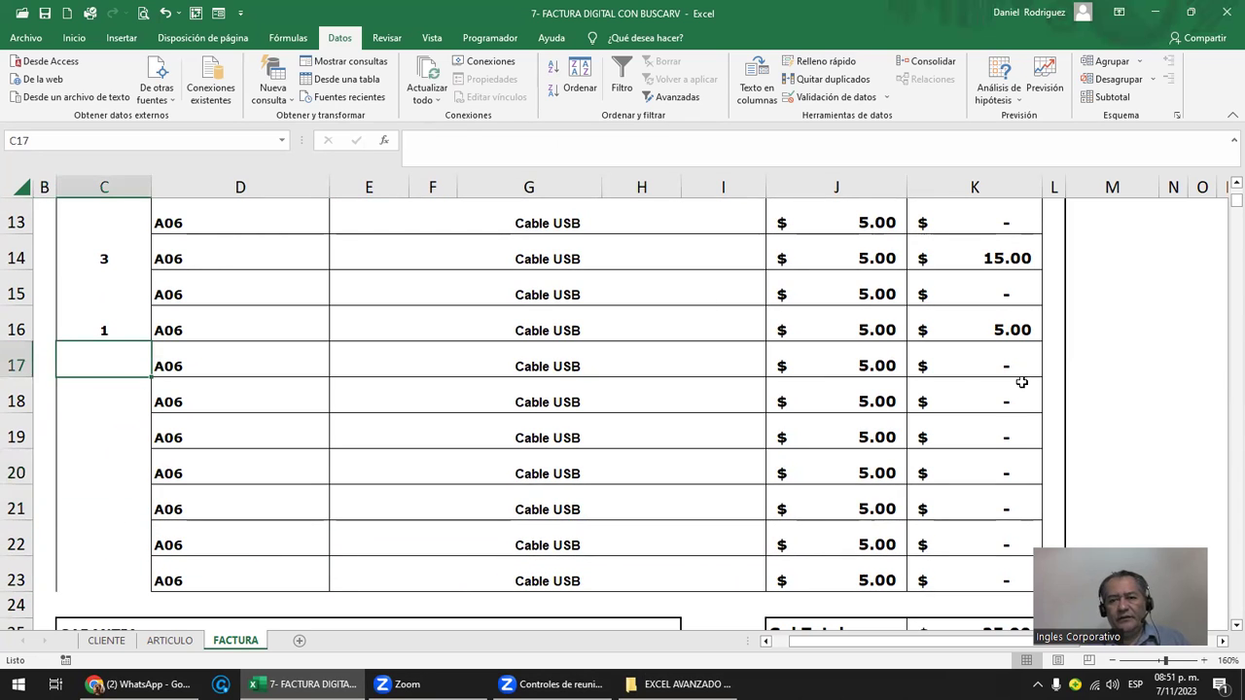
click(992, 364)
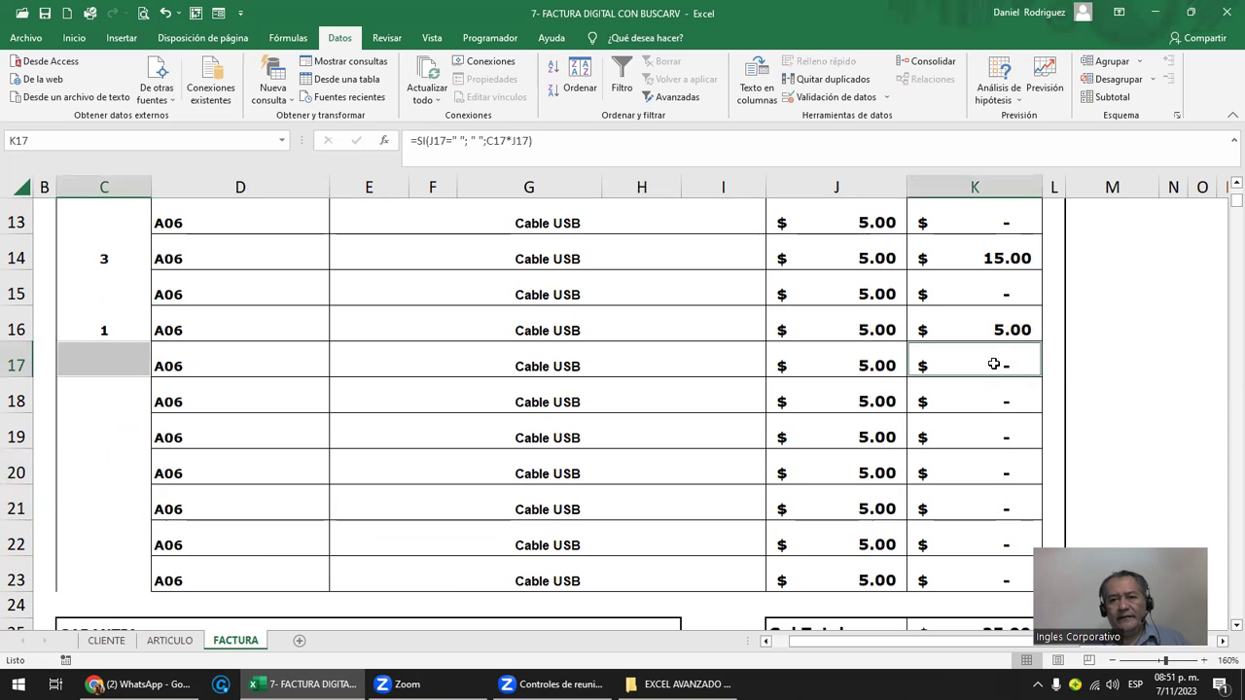
click(115, 329)
click(984, 362)
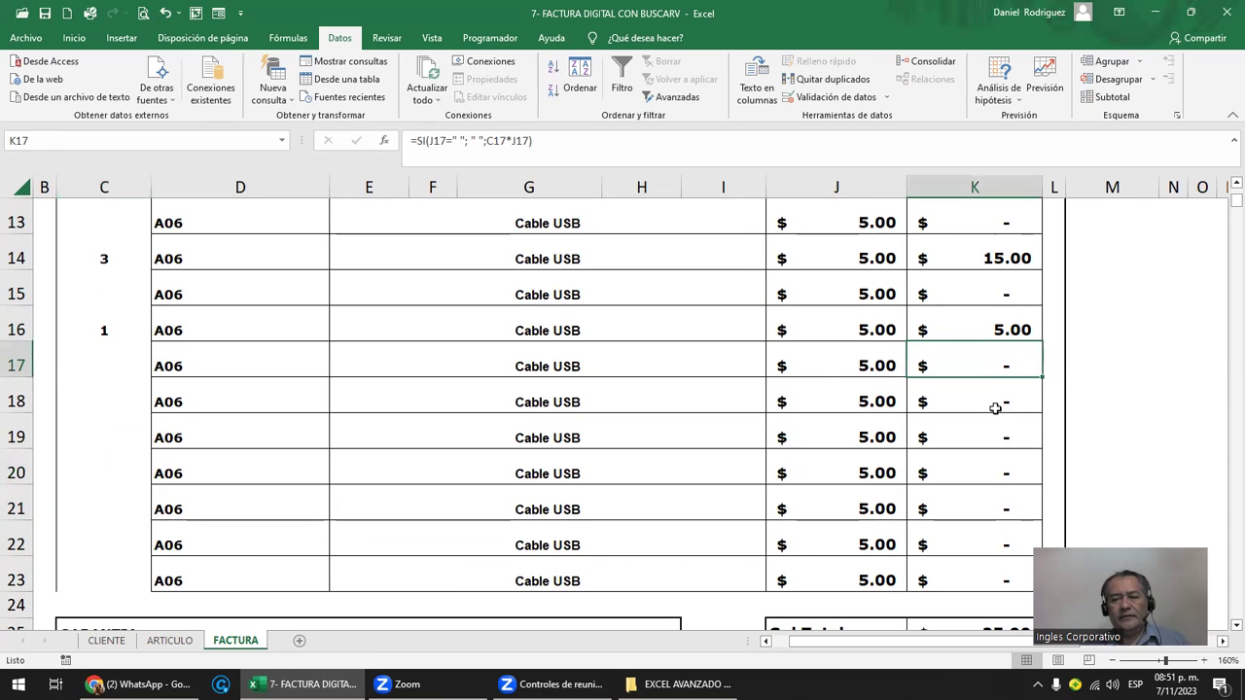
drag(995, 407, 1006, 579)
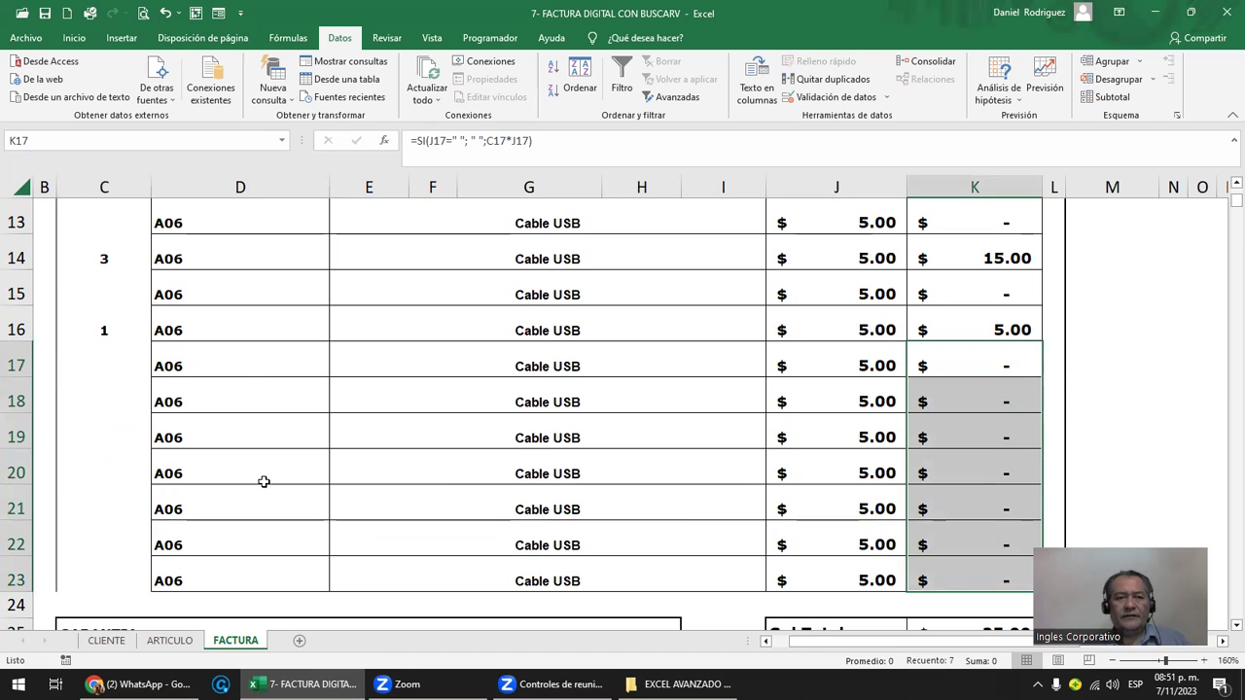
scroll(256, 465, up, 3)
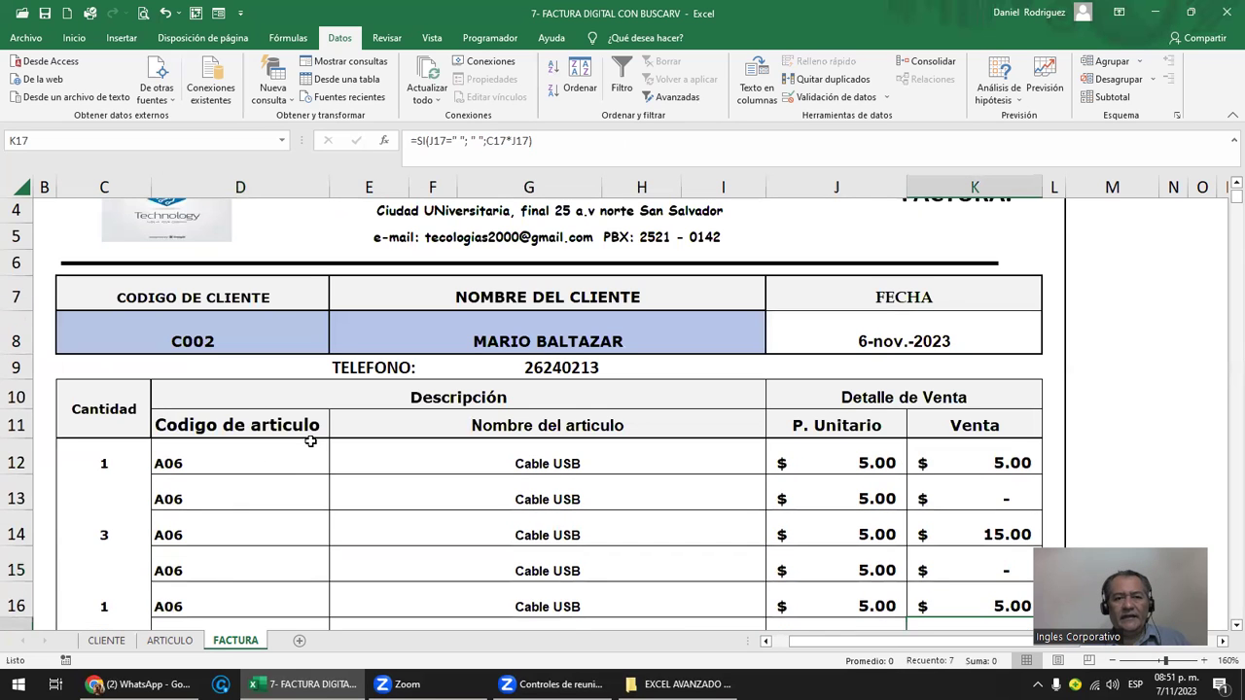
scroll(290, 468, down, 2)
ctrl+scroll(290, 468, down, 1)
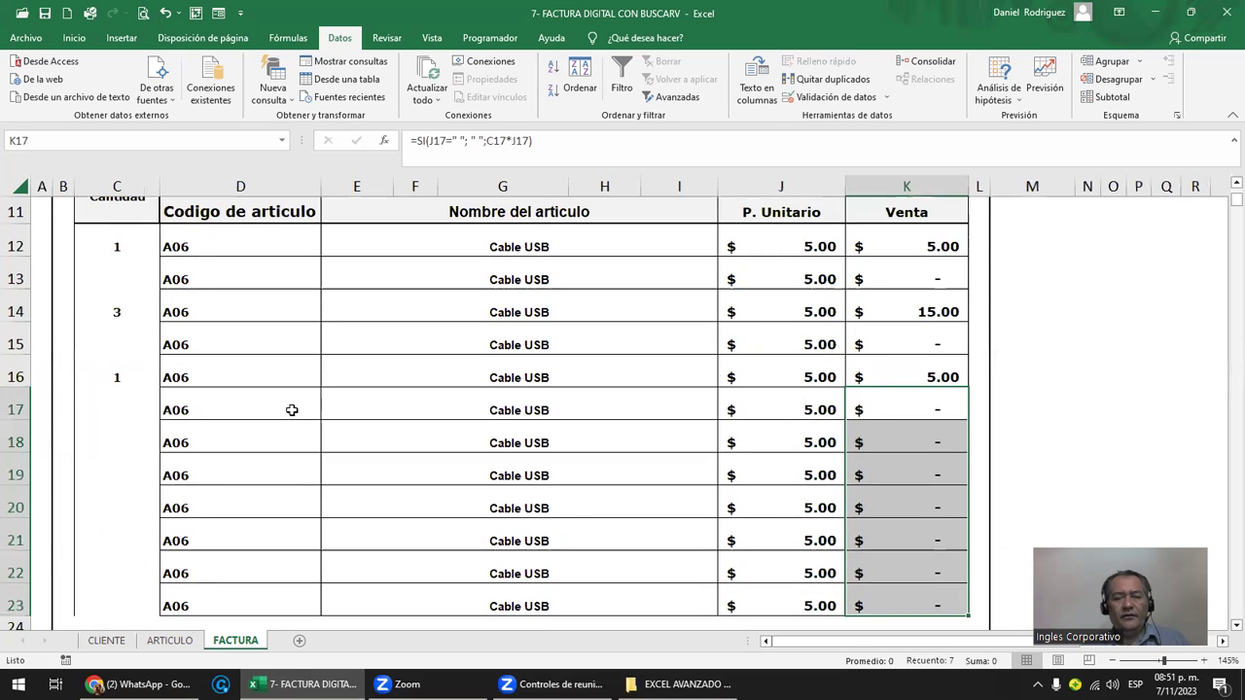
- Clear the item codes from D16 and D12, leaving both invoice rows blank
ctrl+scroll(292, 410, down, 1)
click(204, 290)
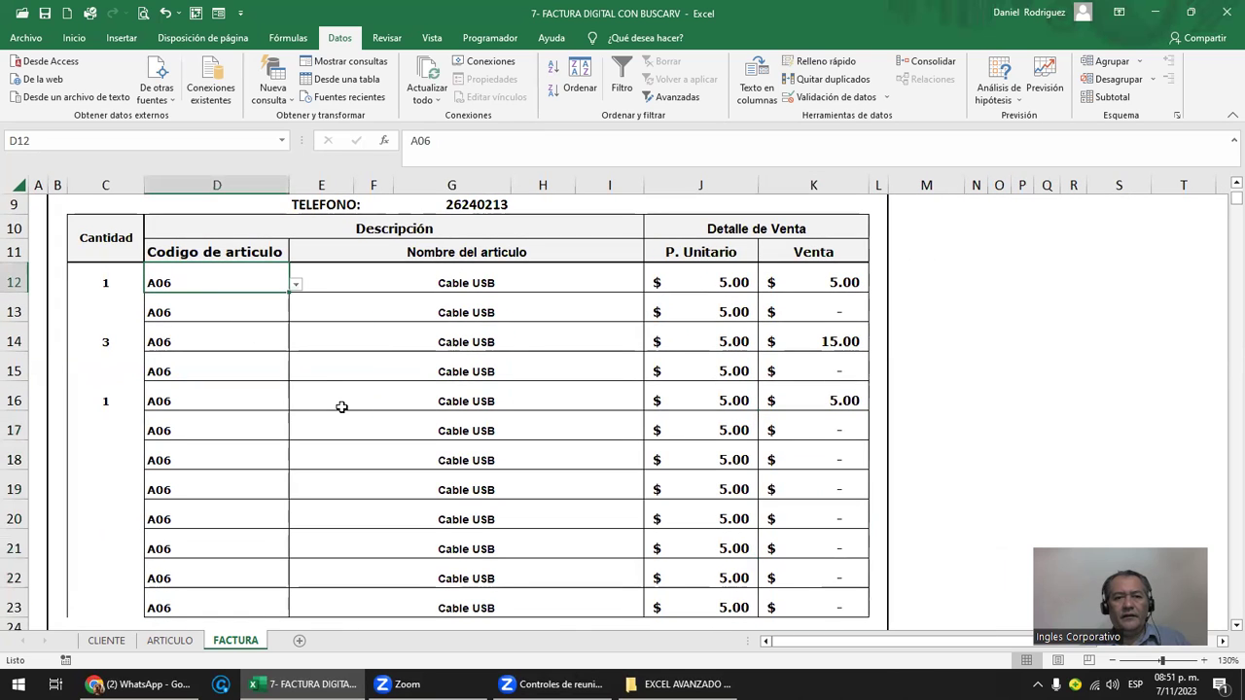
scroll(341, 406, down, 2)
scroll(341, 406, up, 1)
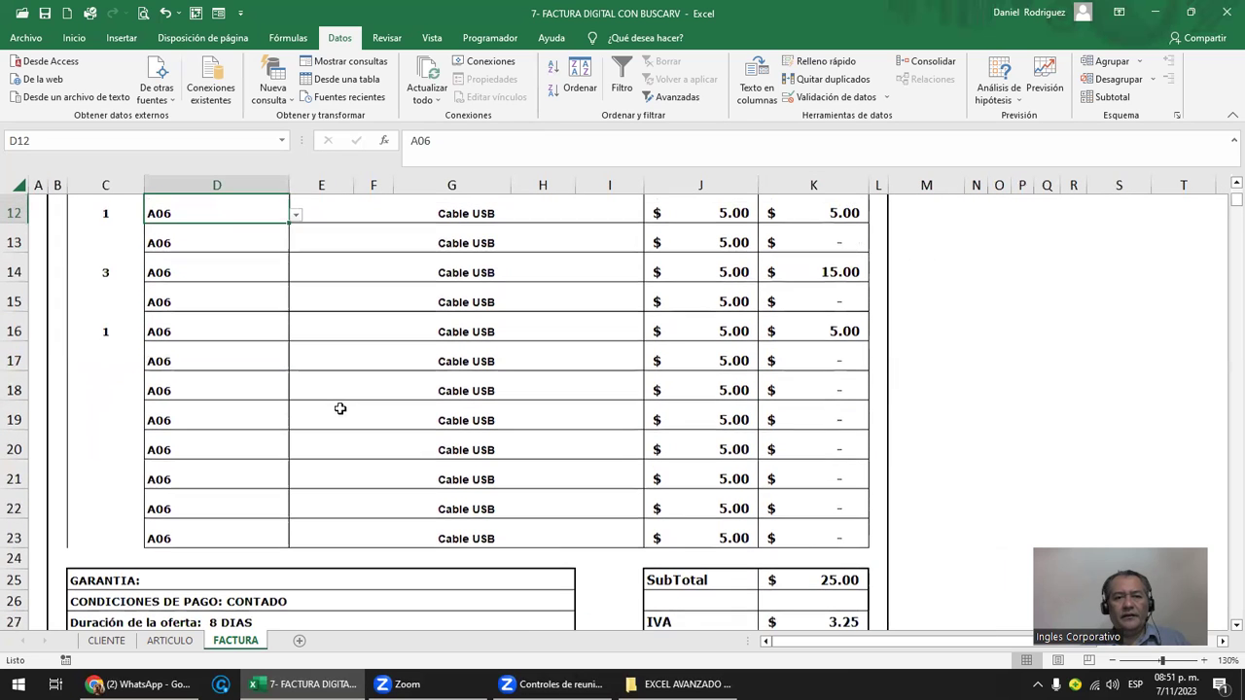
click(219, 328)
key(Delete)
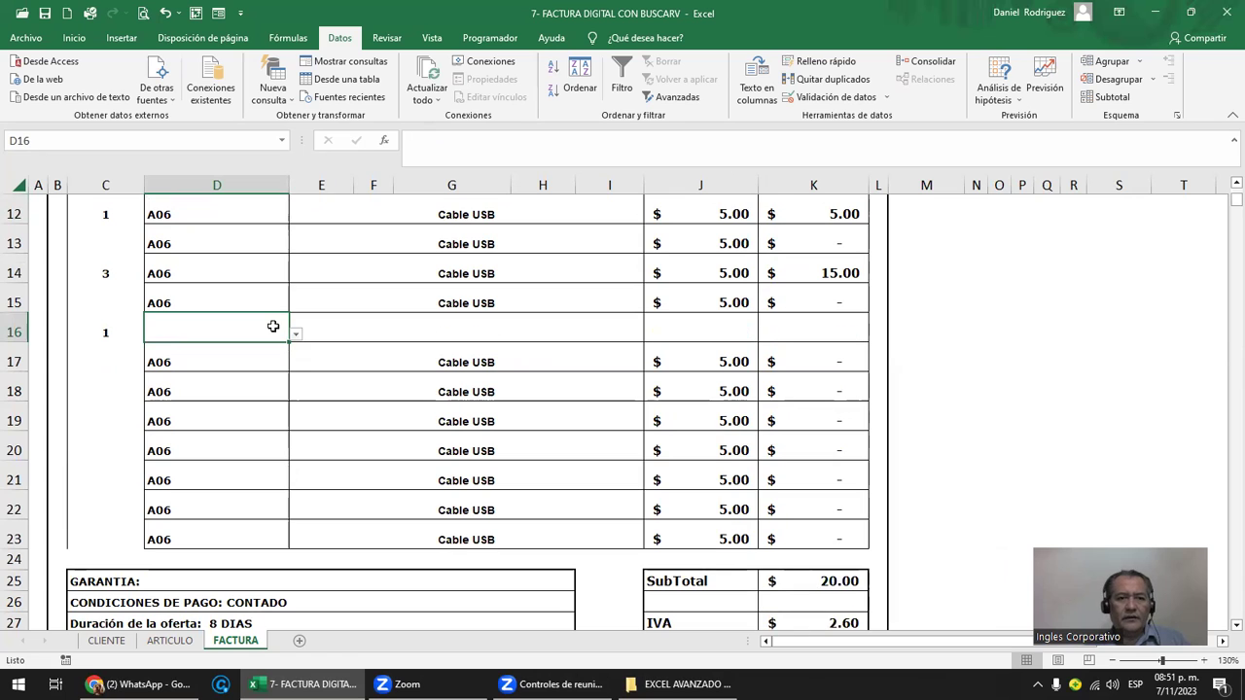
key(Up)
key(Up)
key(Up)
key(Up)
key(Delete)
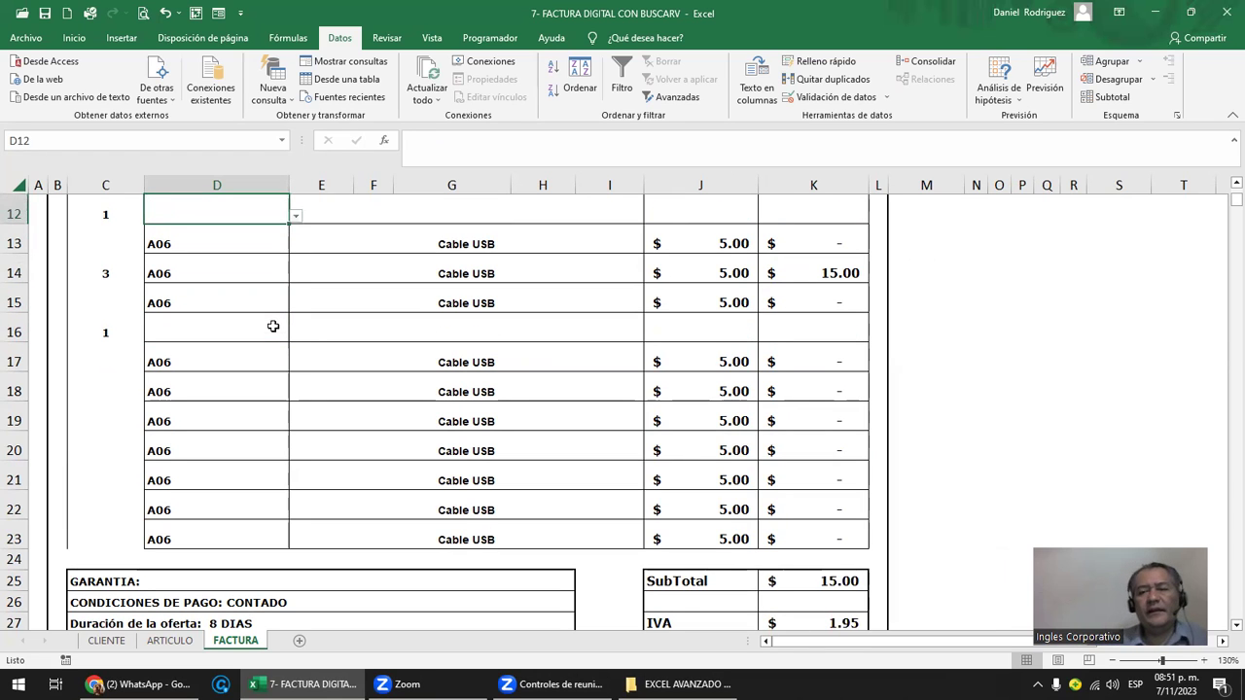
- Check the BUSCARV lookup formulas in row 12 and the customer lookup in E8
scroll(272, 328, up, 1)
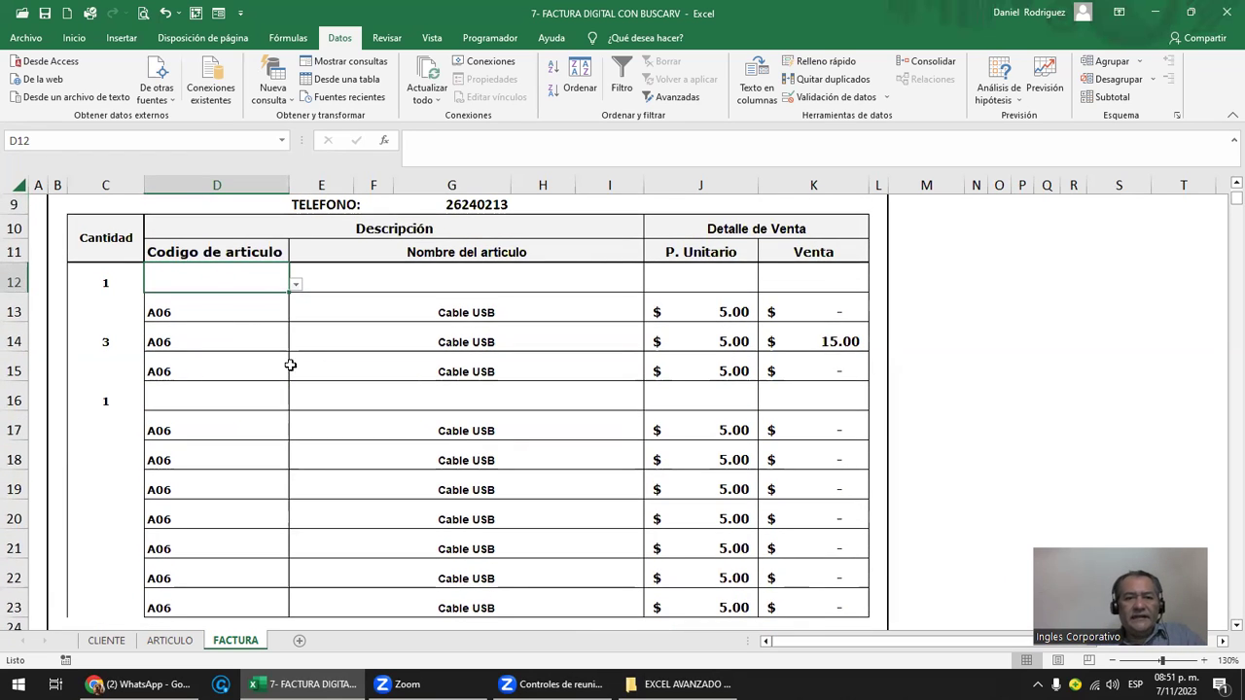
drag(216, 282, 756, 287)
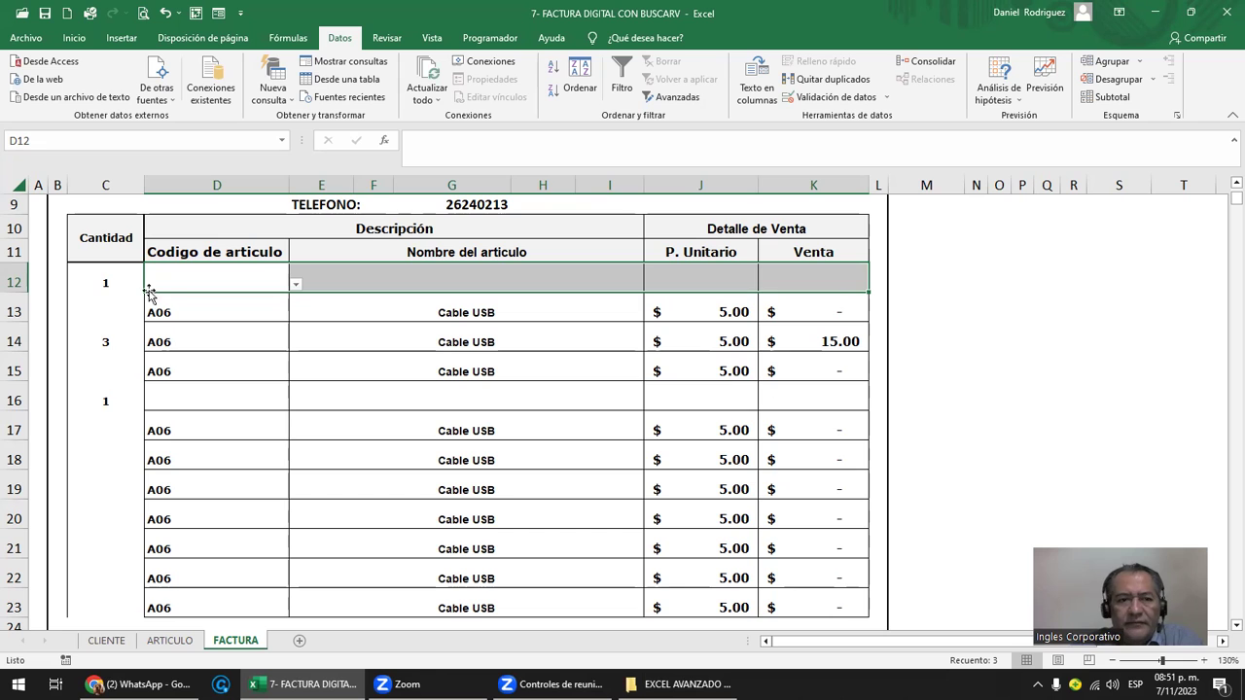
click(189, 282)
click(312, 275)
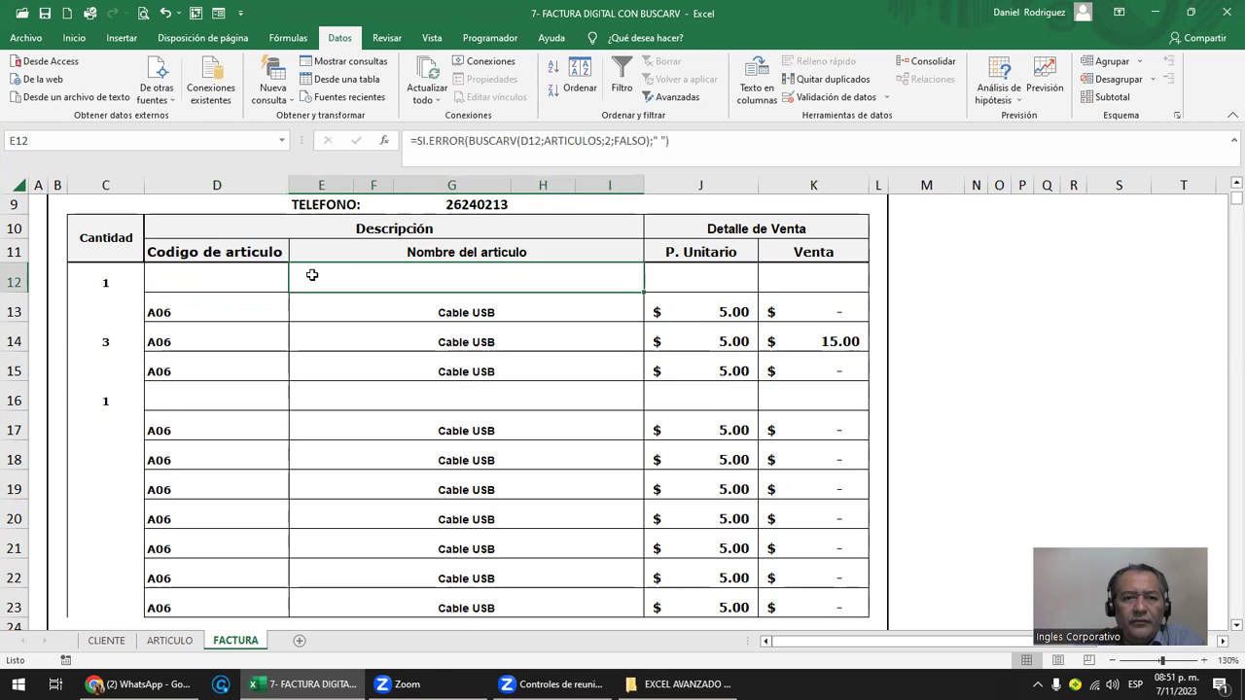
scroll(316, 277, up, 2)
double_click(418, 316)
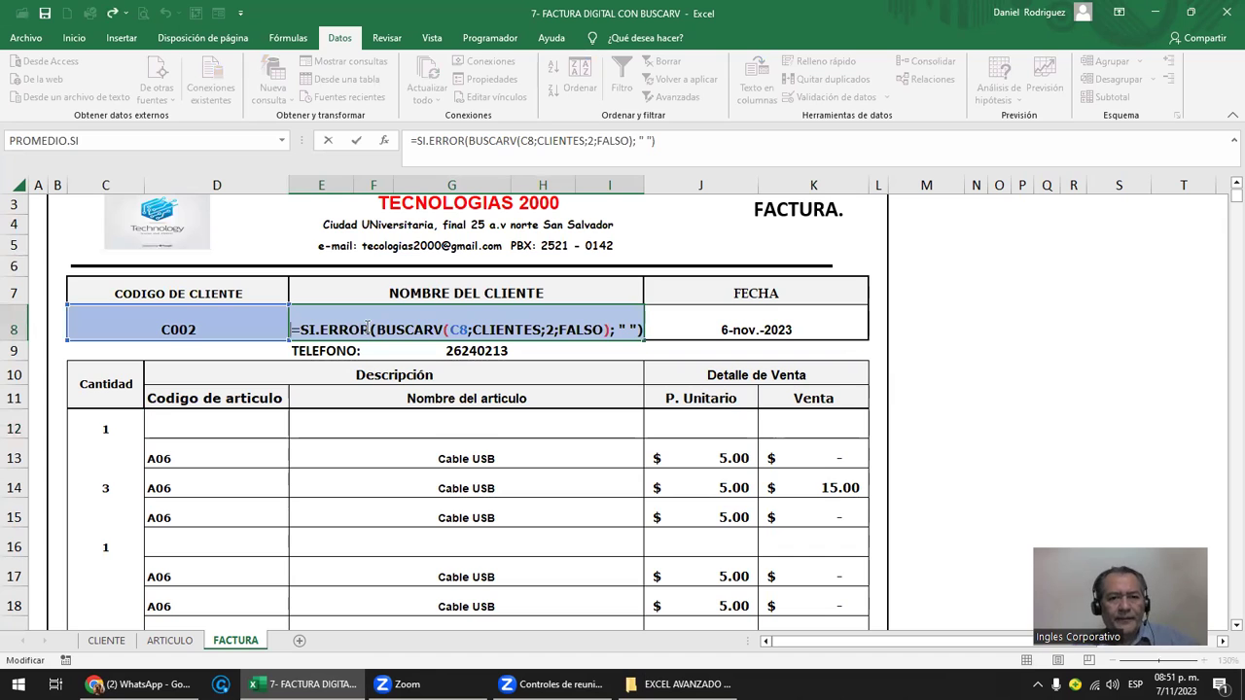
key(Escape)
- Re-check the E12 lookup and select the quantity cells C12:C23
click(256, 410)
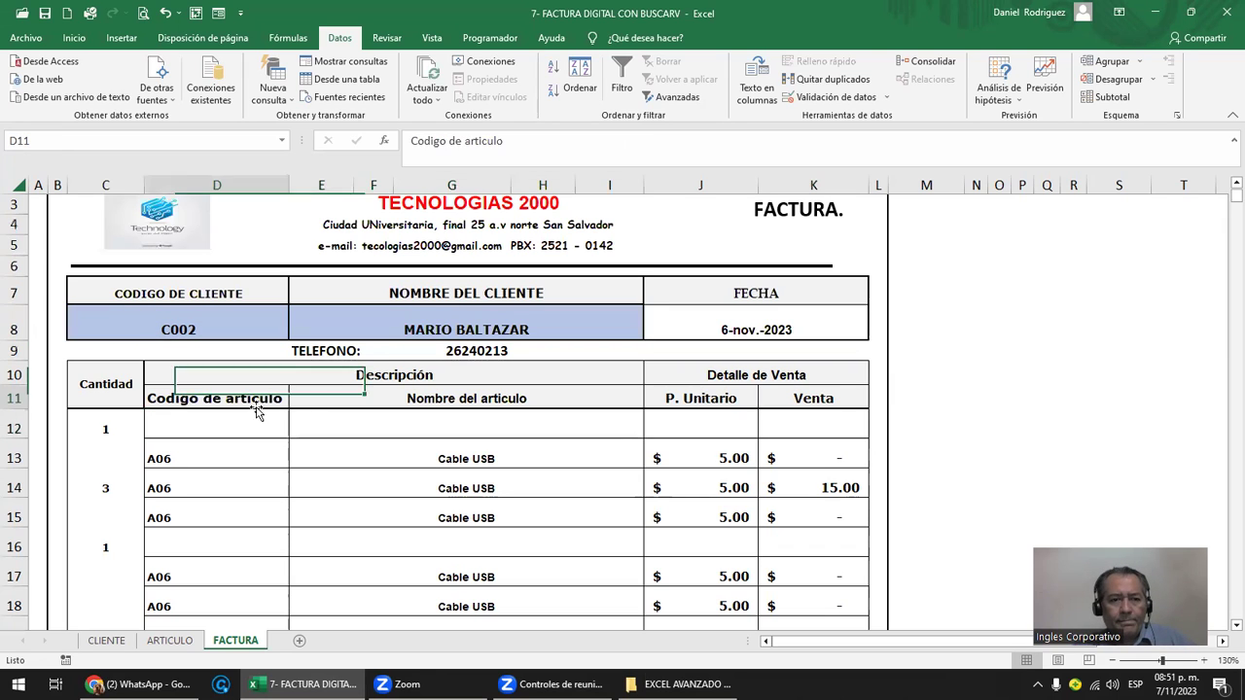
click(484, 427)
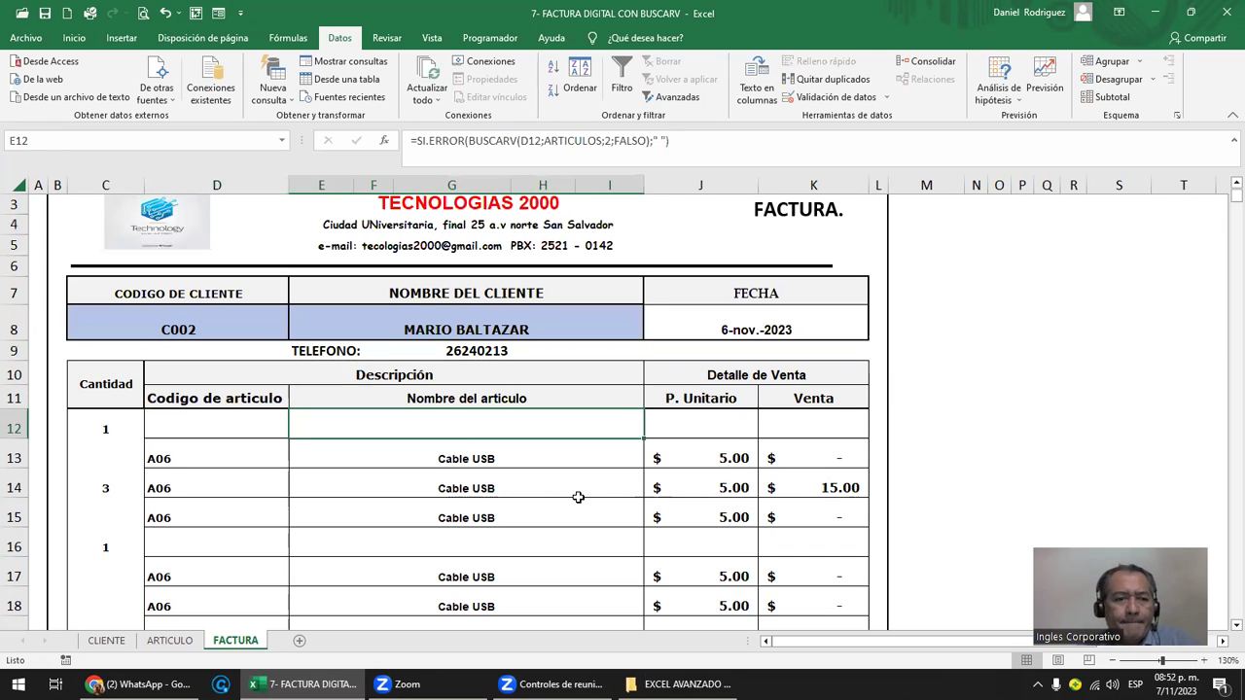
click(108, 428)
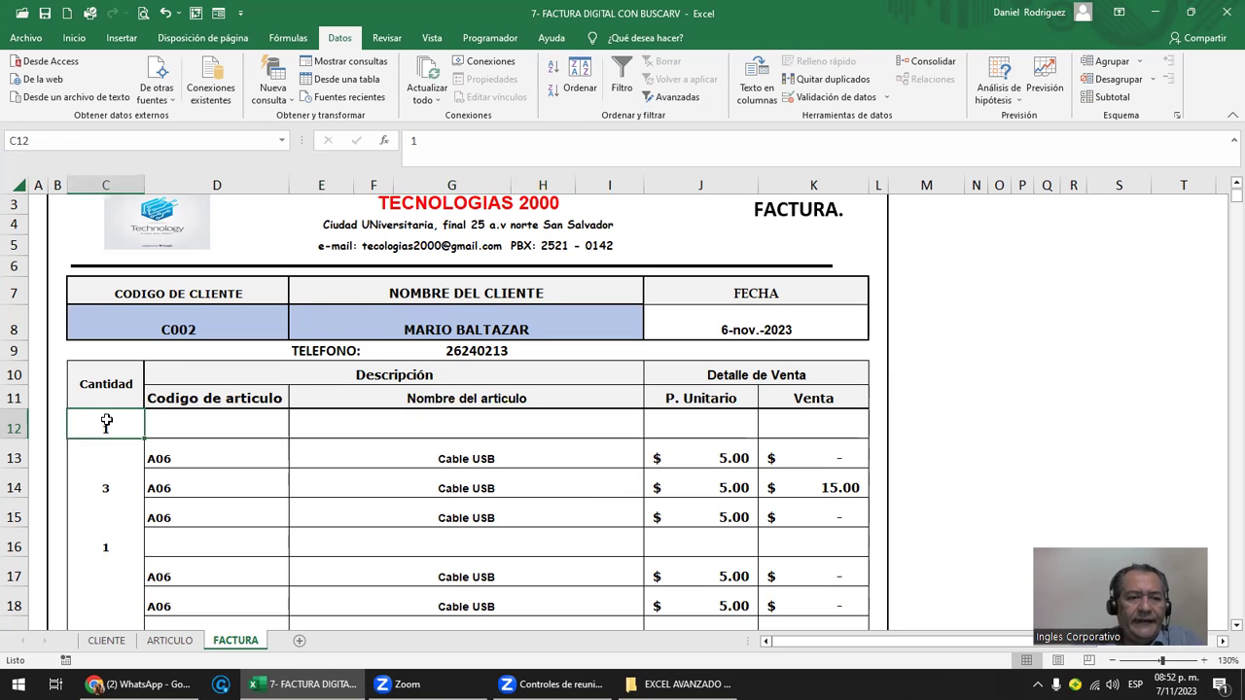
drag(109, 427, 98, 579)
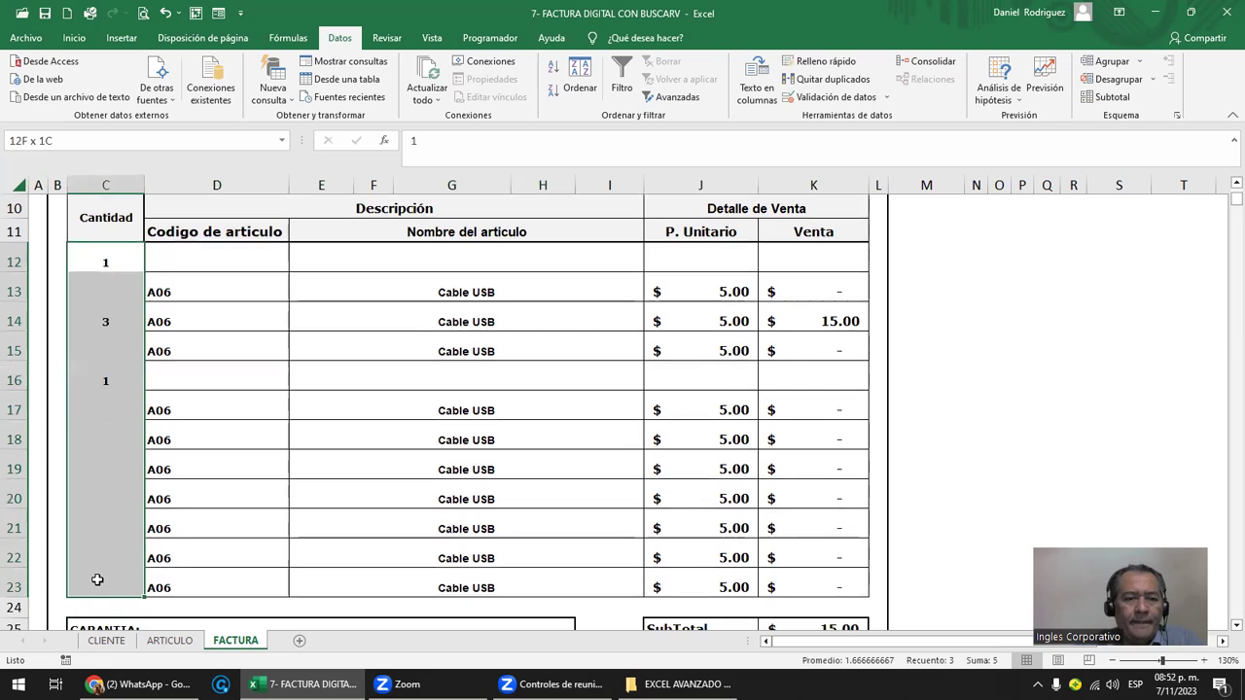
- Add data validation to C12:C23 allowing only whole numbers between 1 and 10
click(821, 99)
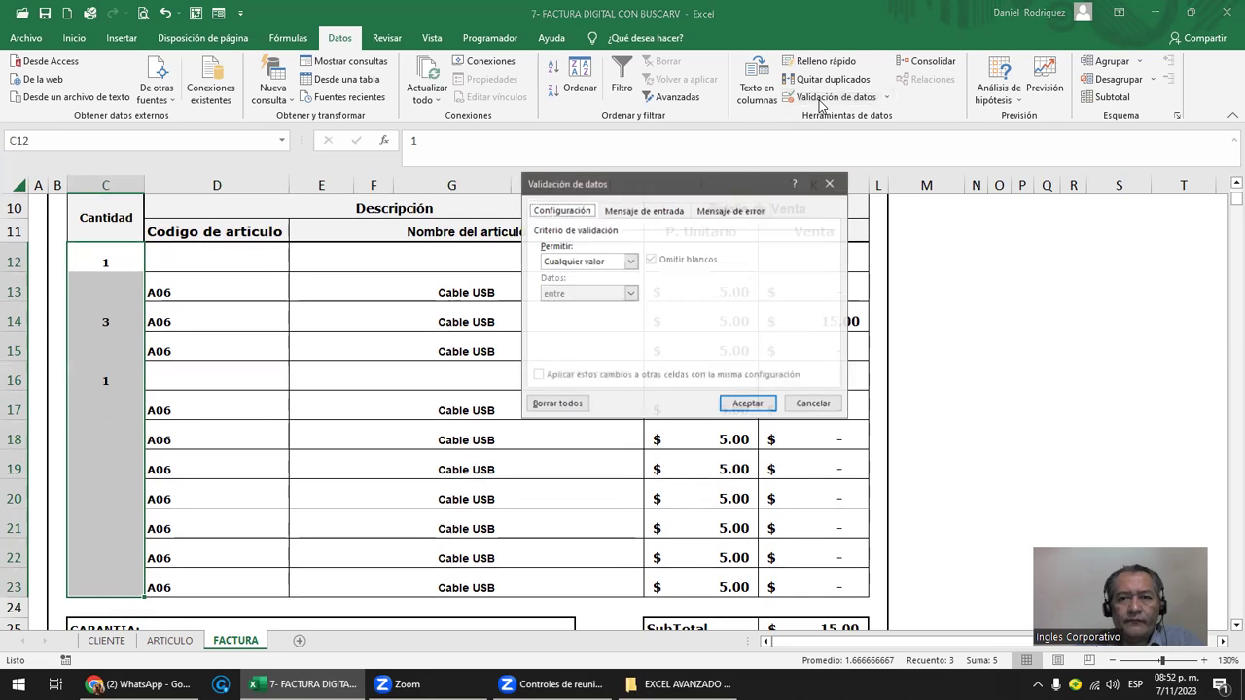
click(629, 263)
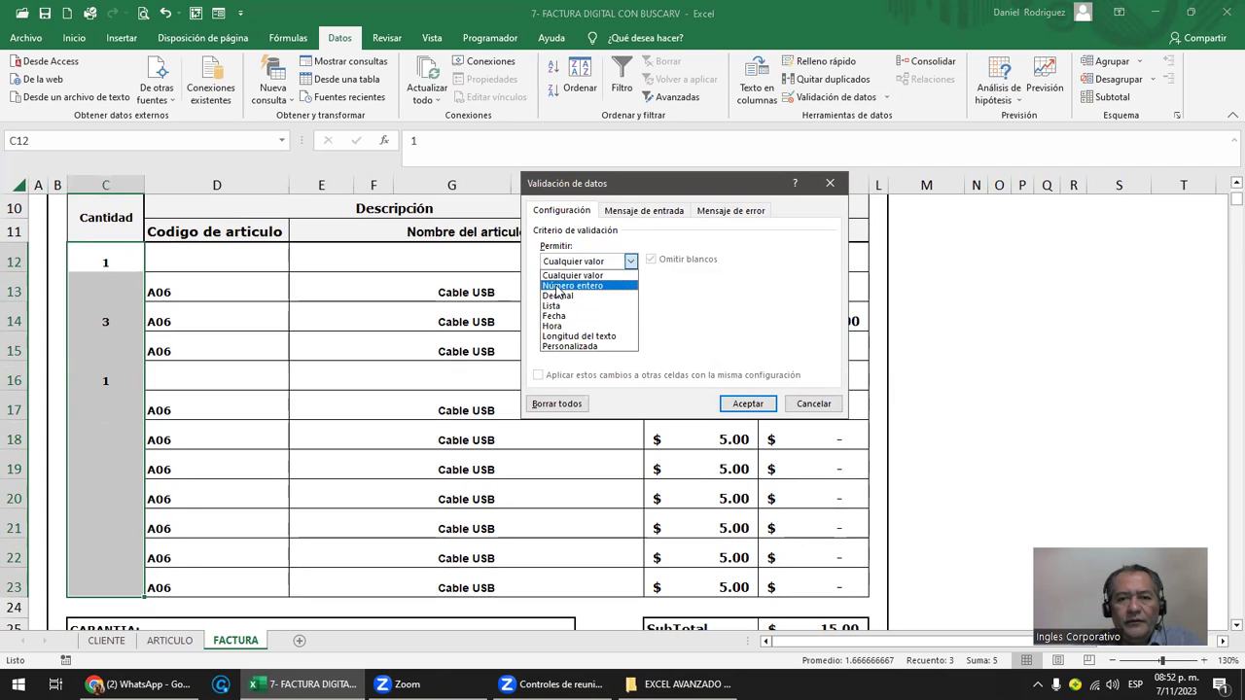
click(556, 287)
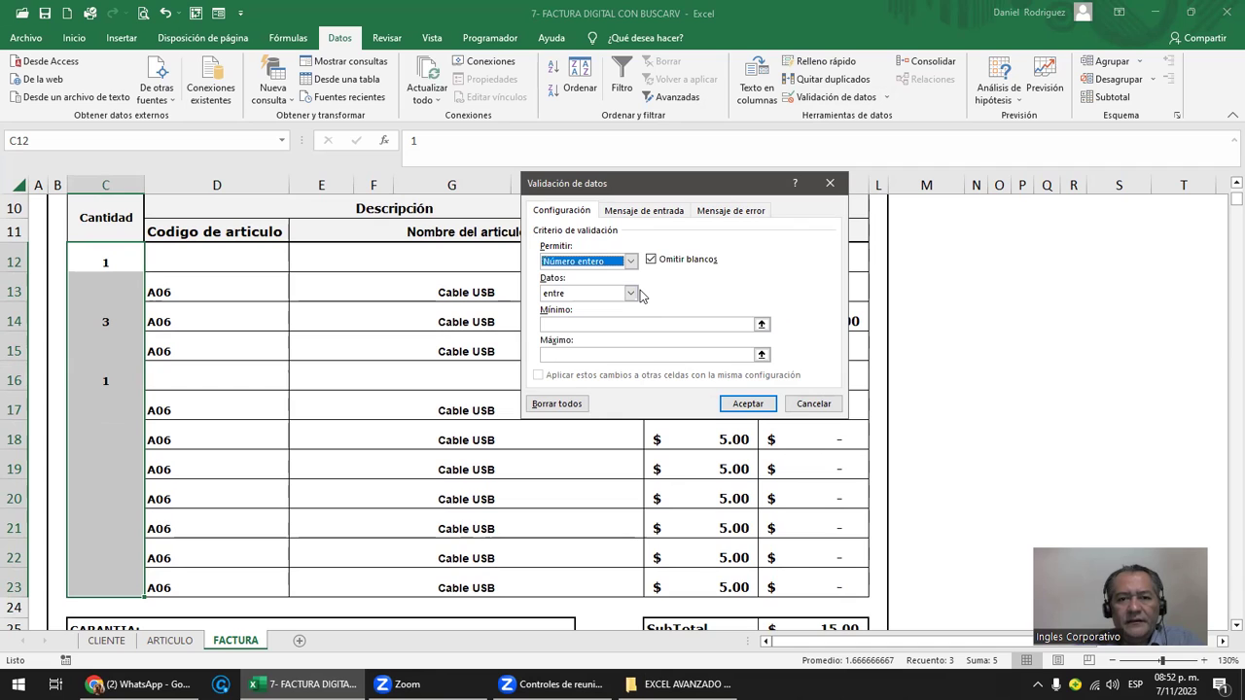
click(588, 321)
text(1)
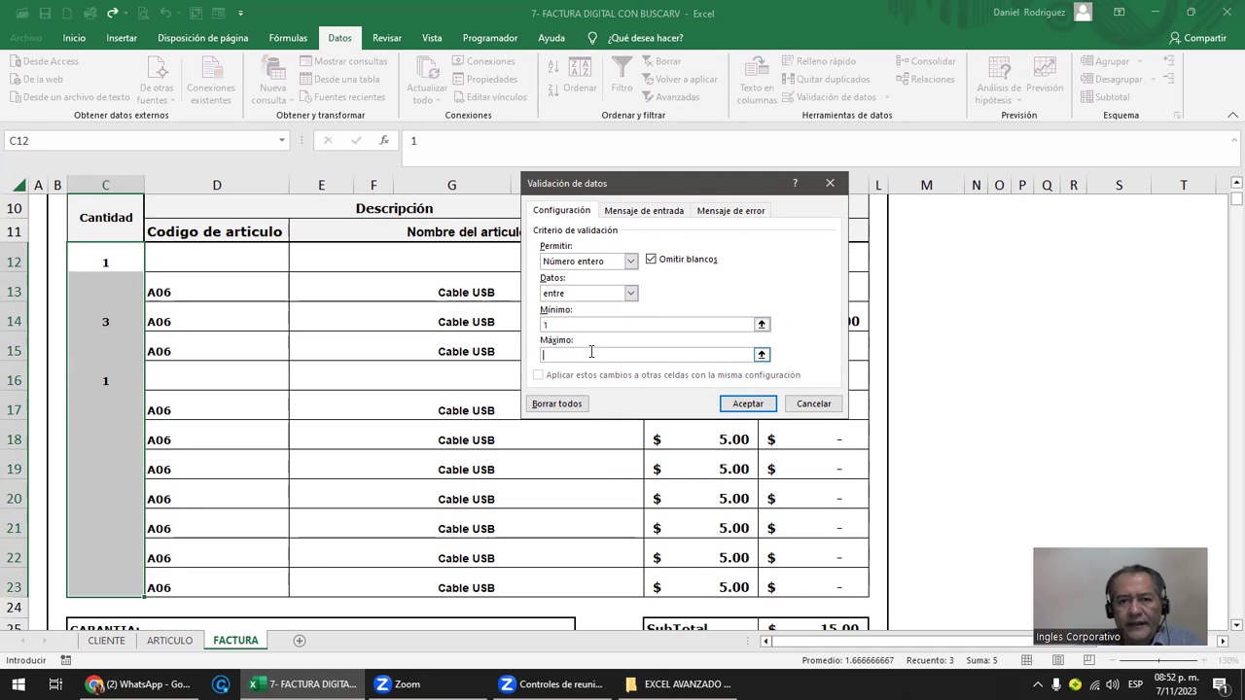
text(10)
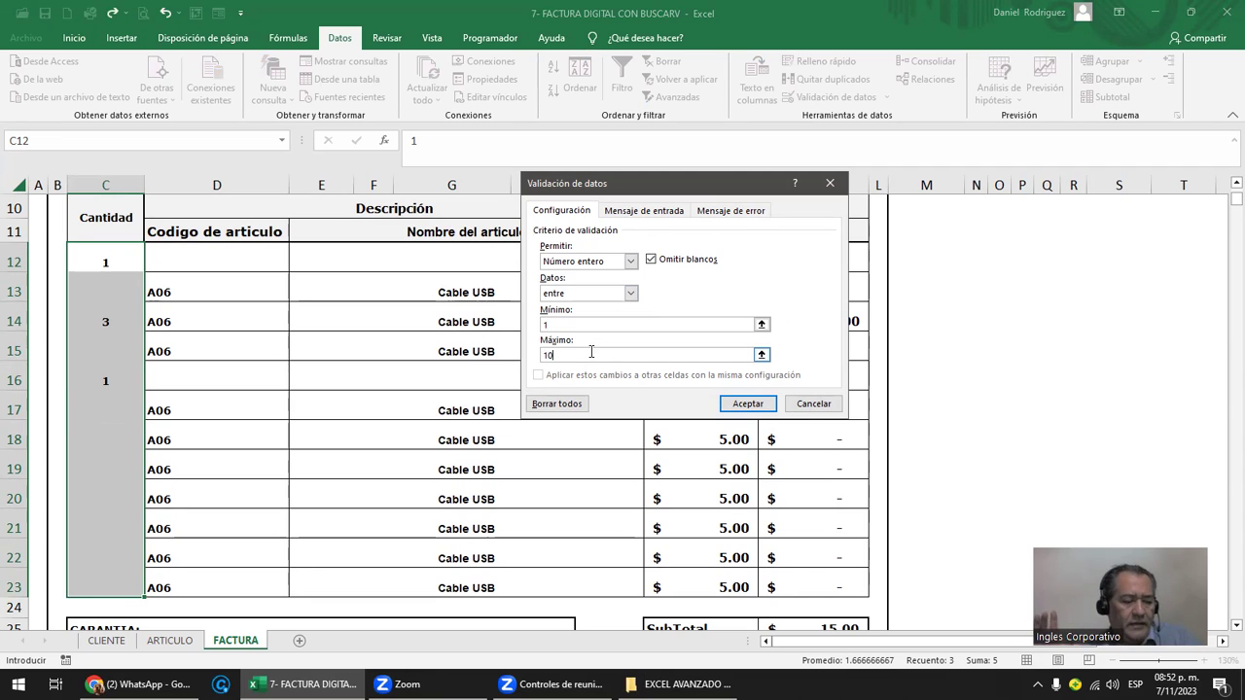
key(Return)
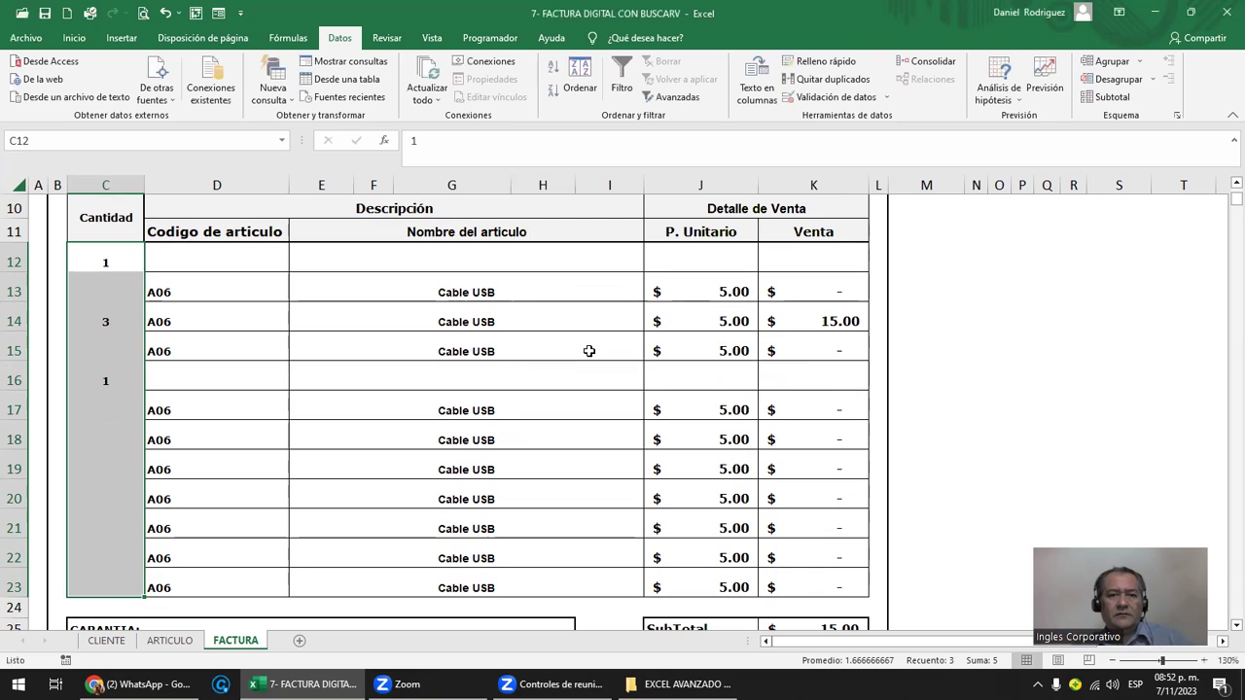
click(400, 342)
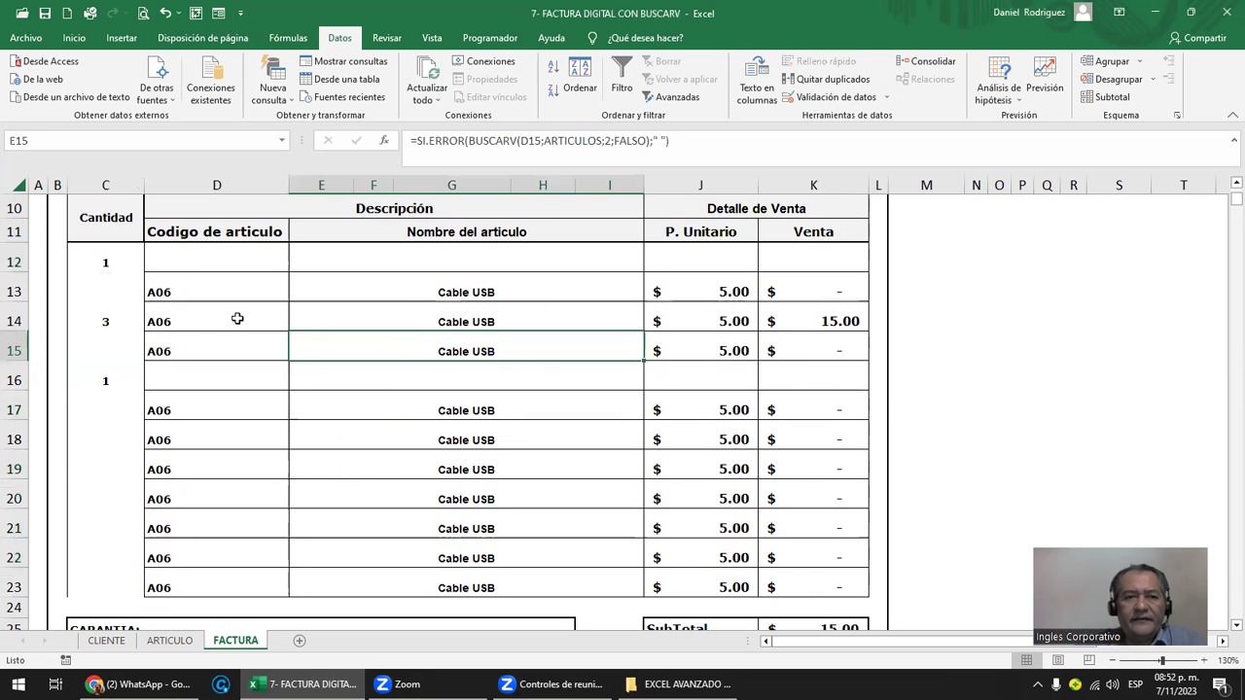
- Copy item code A06 into the empty D12 and D16
click(181, 286)
key(ctrl+c)
key(Up)
key(ctrl+v)
key(Down)
key(Down)
key(Down)
key(ctrl+c)
- Paste quantity 1 into C13:C23, then undo the paste
key(Down)
key(Down)
key(Up)
key(ctrl+v)
key(Left)
key(Up)
key(Up)
key(Up)
key(Up)
key(ctrl+c)
key(Down)
key(shift+Down)
key(shift+Down)
key(shift+Down)
key(shift+Down)
key(shift+Down)
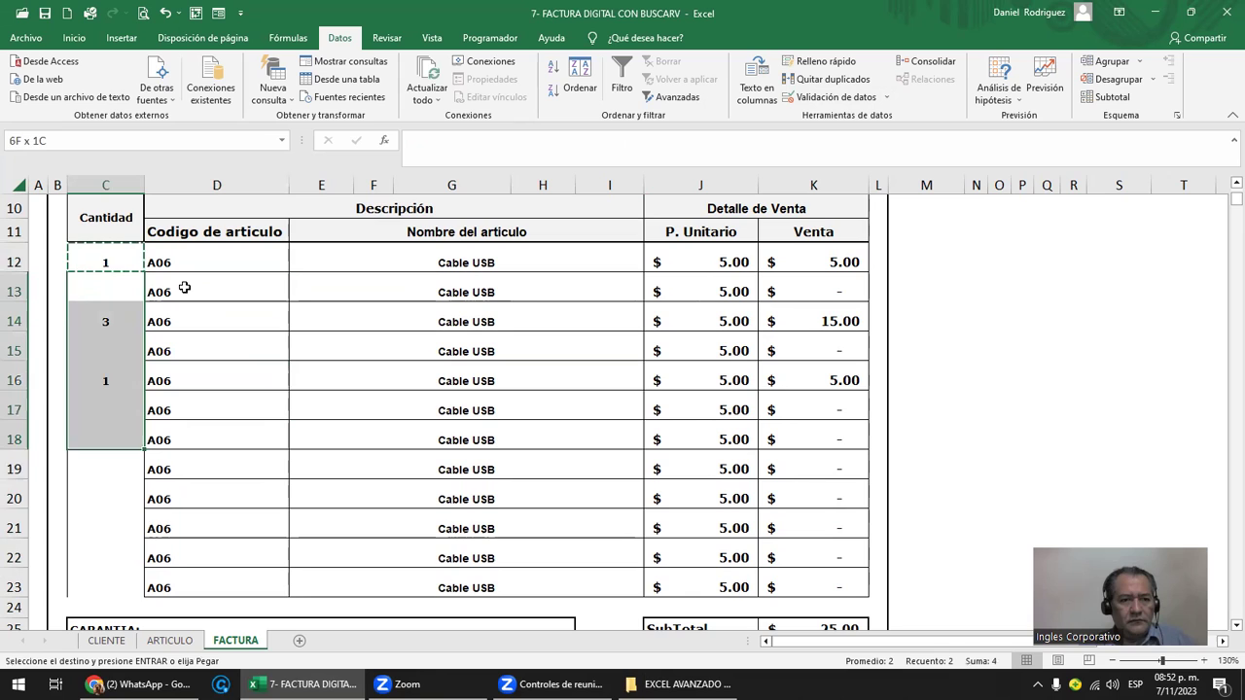
key(shift+Down)
key(shift+Down)
key(shift+Down)
key(shift+Down)
key(shift+Down)
key(ctrl+v)
key(Up)
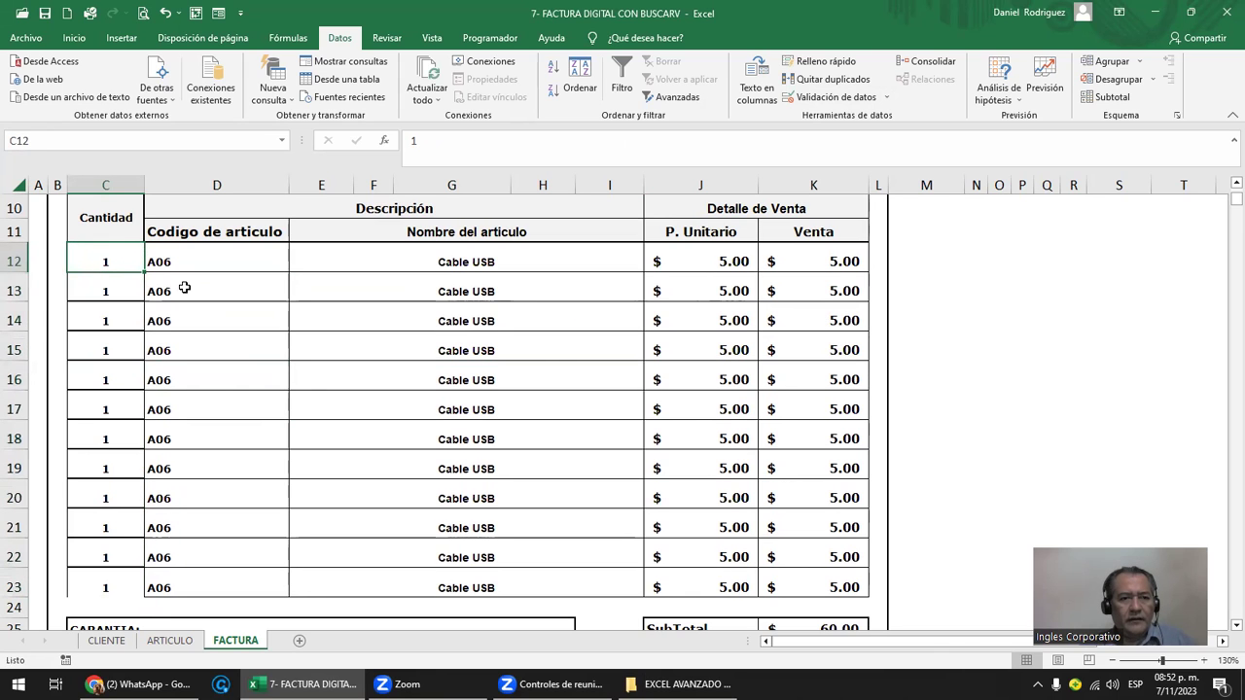
key(Down)
key(Down)
key(Down)
key(Down)
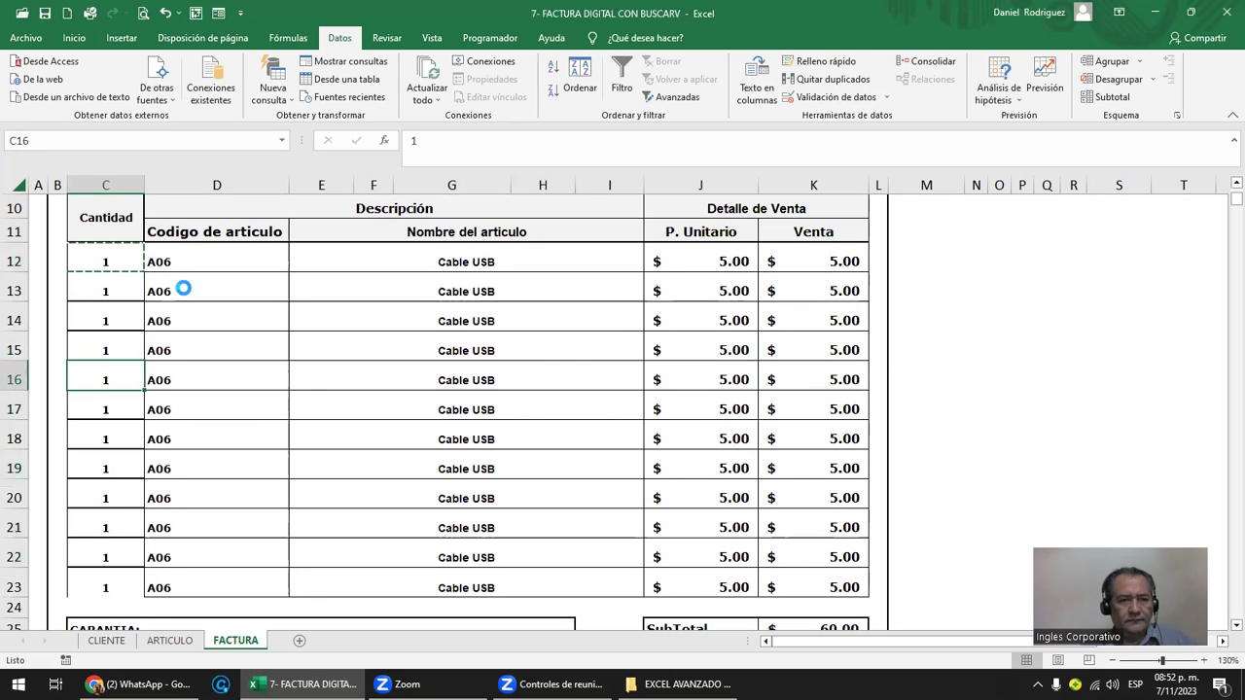
key(ctrl+z)
key(Down)
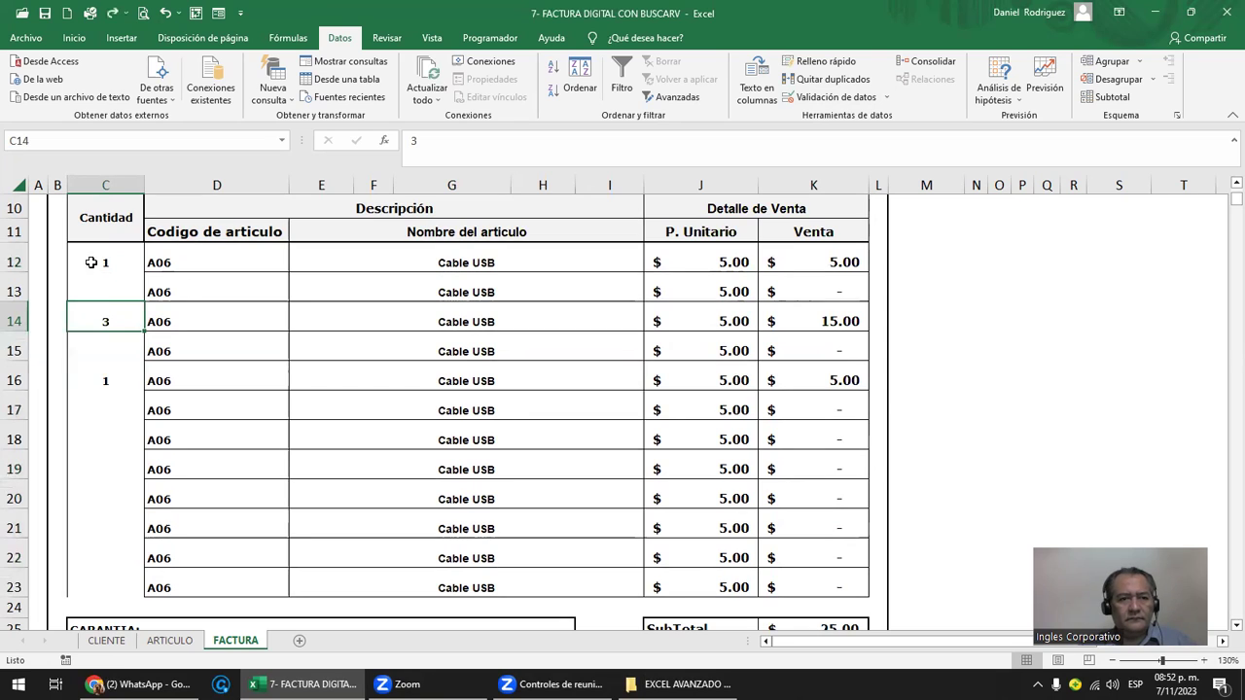
- Fill quantity 1 down from C12 through C23, bringing the SubTotal to 60.00
click(93, 260)
drag(142, 273, 111, 593)
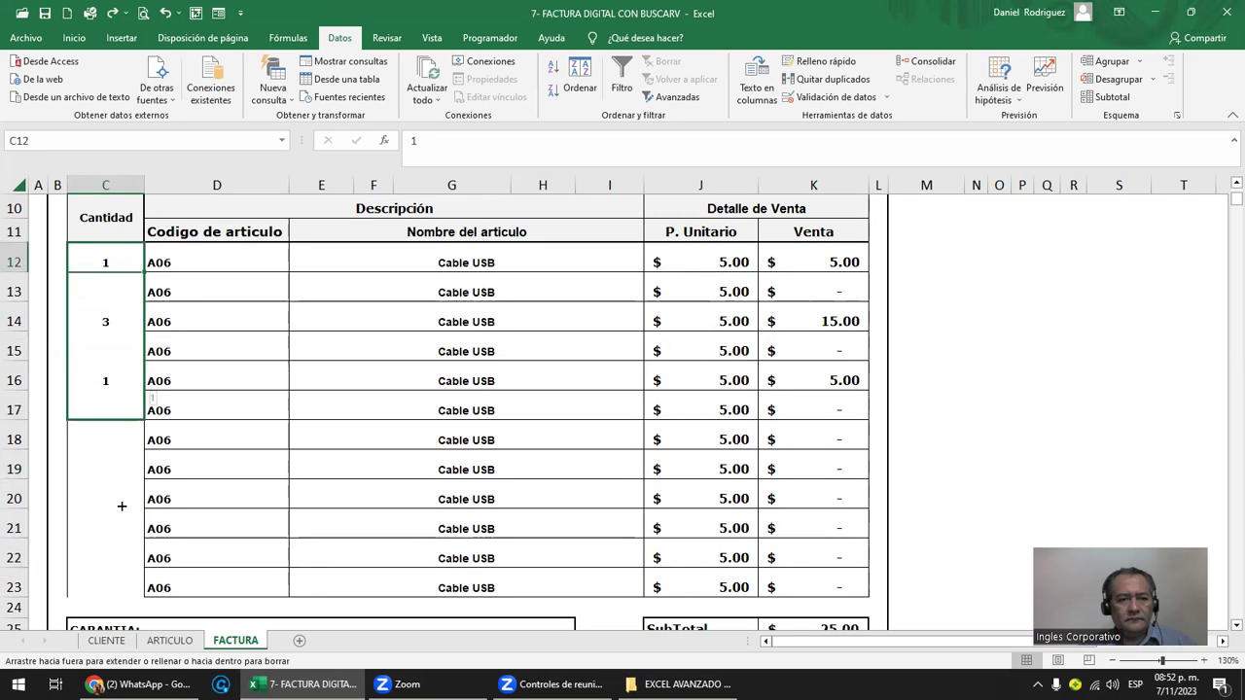
click(305, 449)
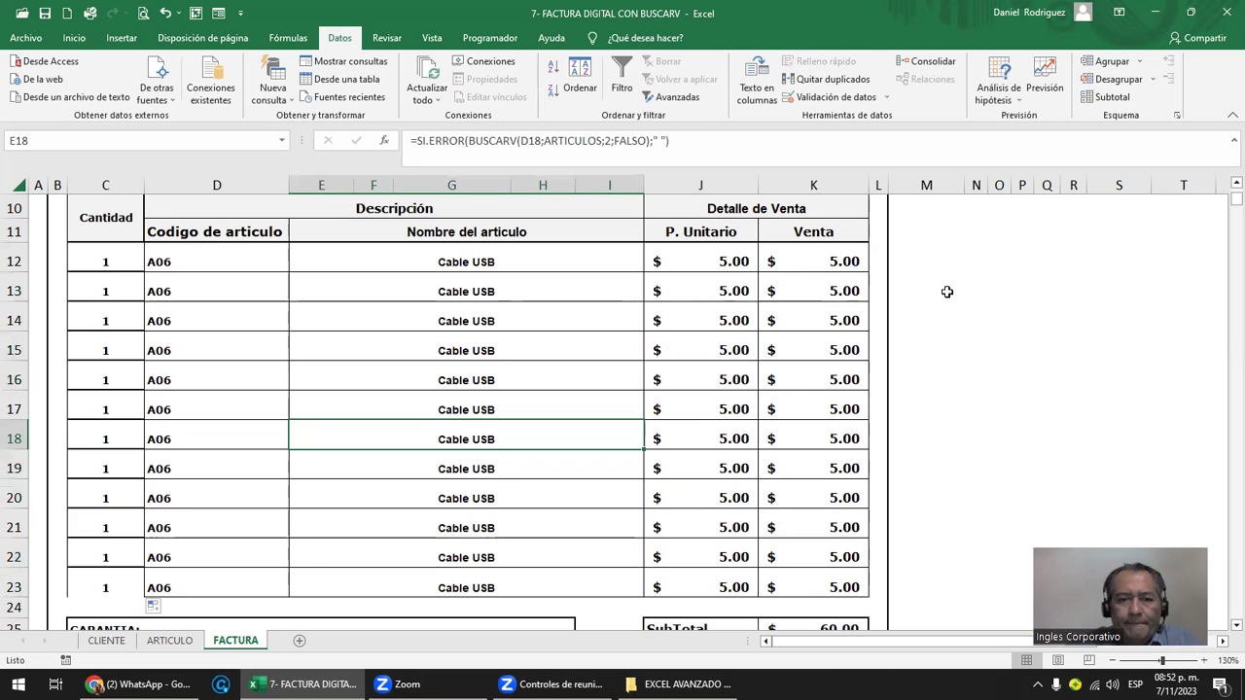
click(1031, 368)
scroll(1030, 368, down, 1)
- Inspect the SubTotal formula =SUMA(K12:K24) in K25 without changing it
scroll(1029, 370, down, 1)
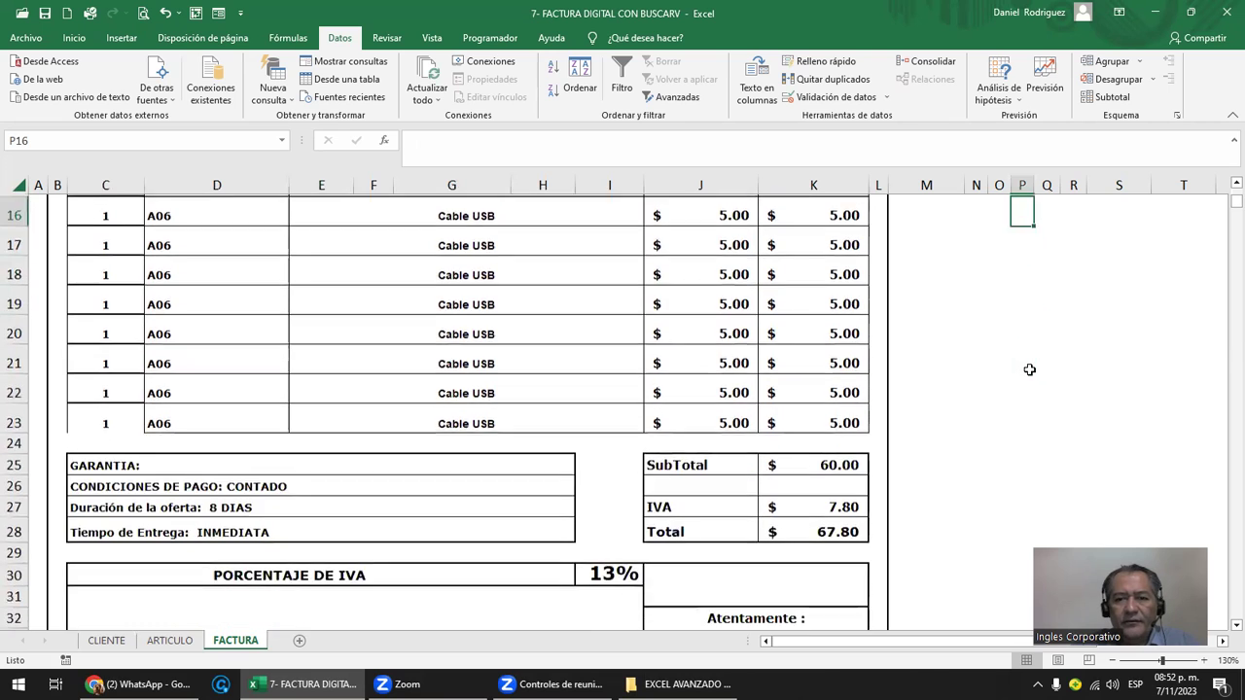
scroll(1029, 370, down, 1)
click(842, 374)
double_click(842, 374)
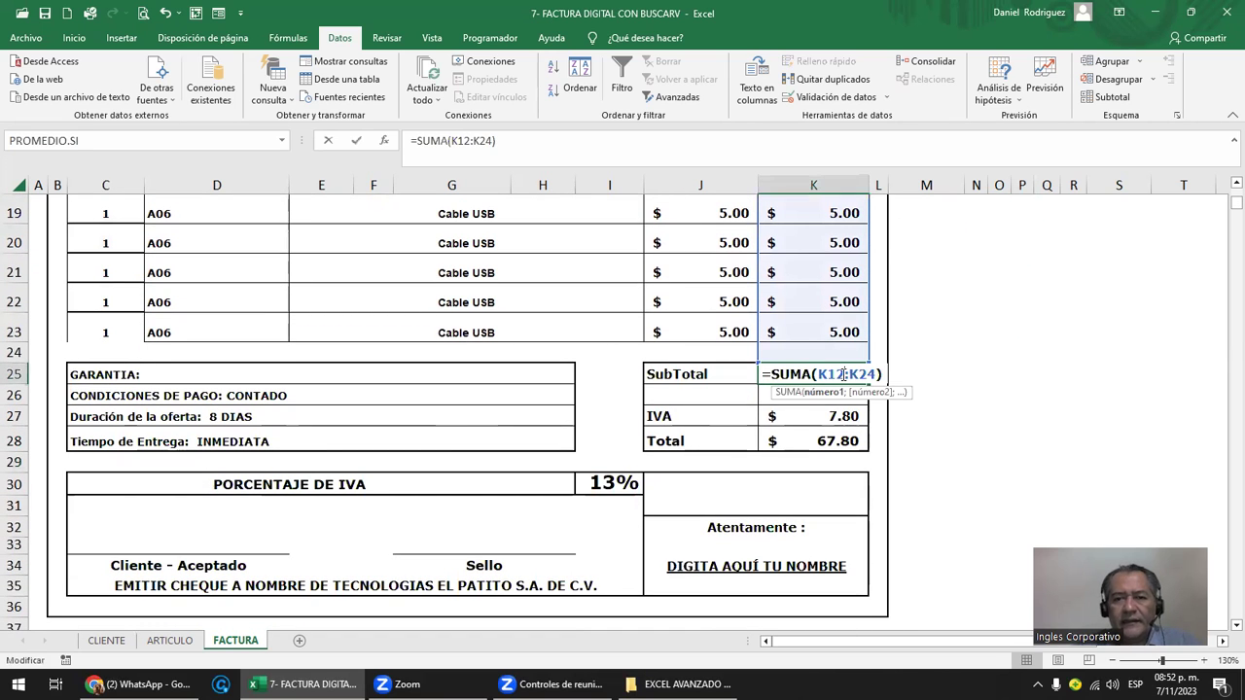
key(ctrl+Return)
ctrl+scroll(1005, 405, down, 2)
ctrl+scroll(1006, 405, down, 2)
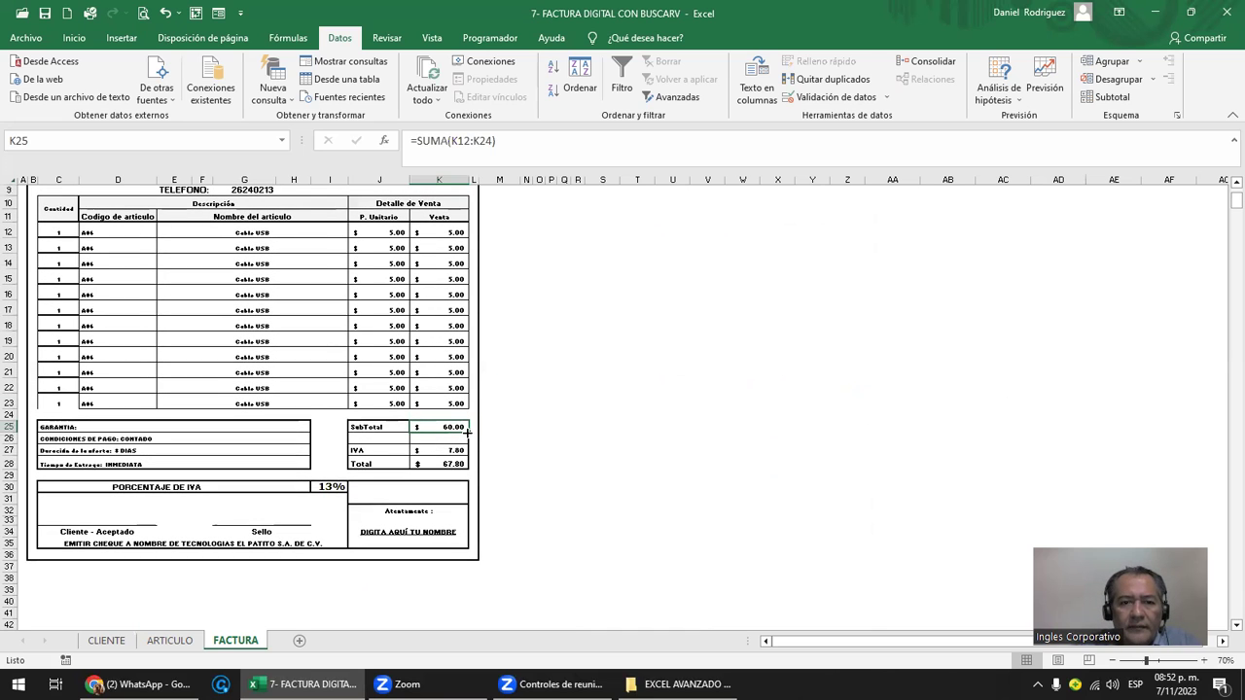
double_click(440, 427)
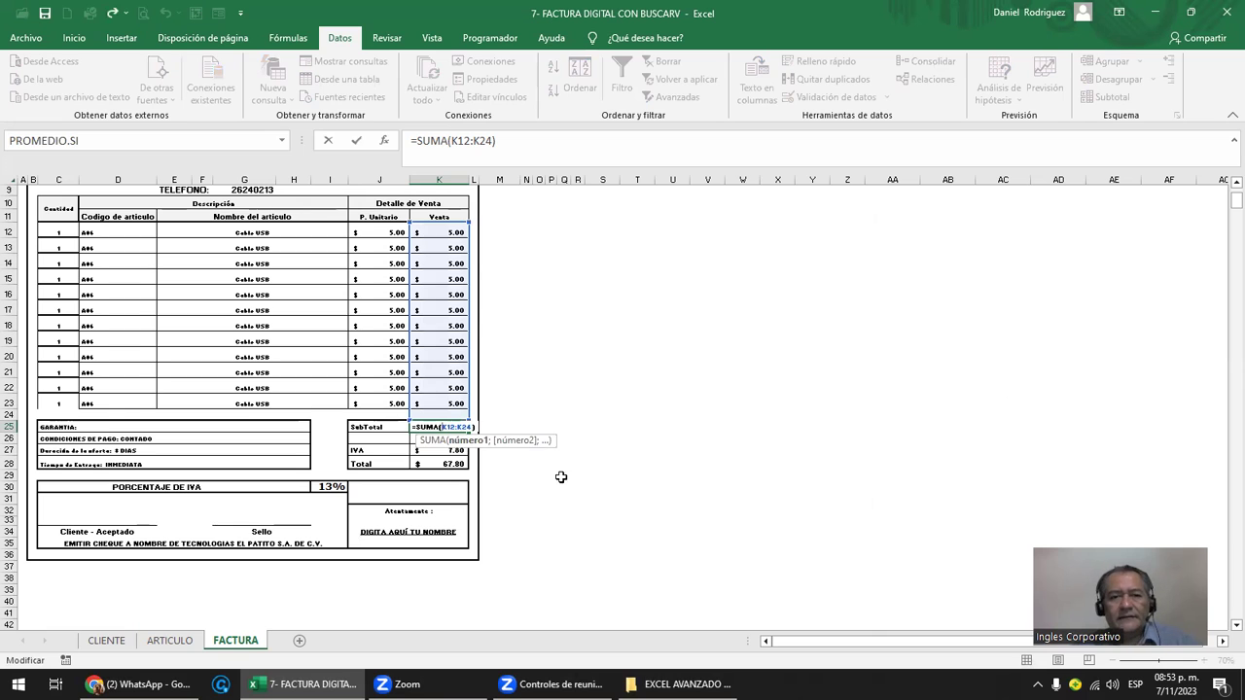
key(Escape)
- Inspect the IVA formula in K27 and the Total formula in K28
ctrl+scroll(487, 473, up, 2)
click(613, 473)
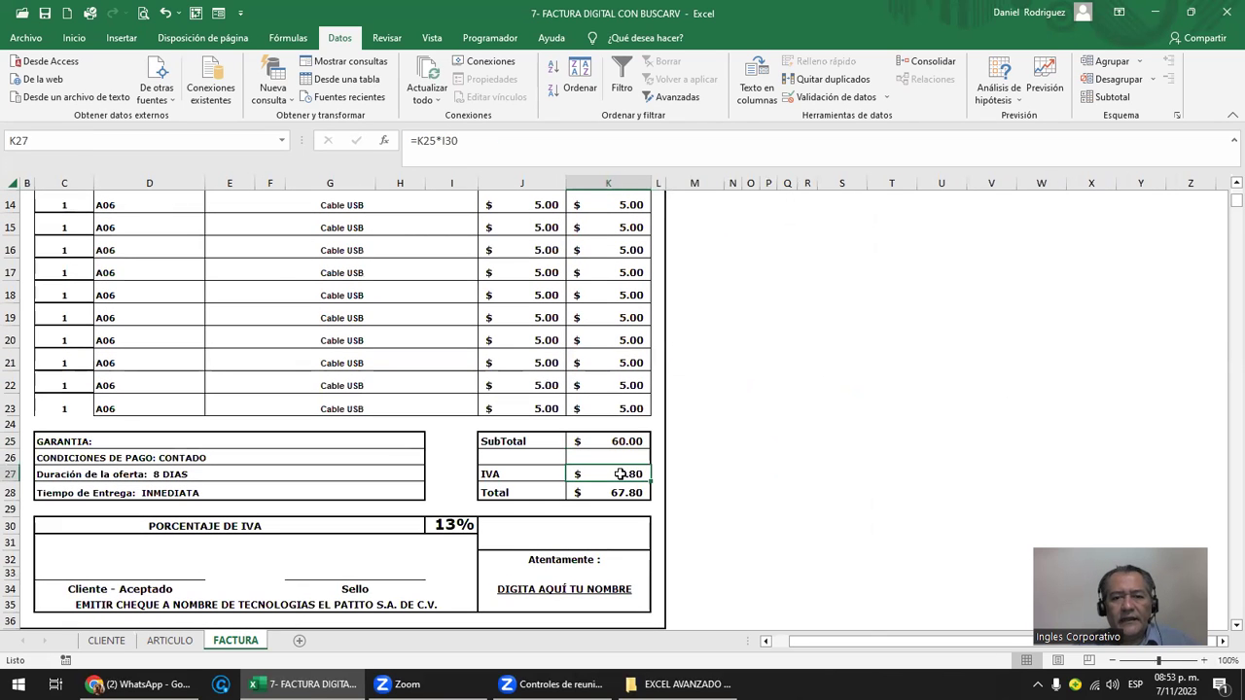
double_click(621, 475)
key(Return)
double_click(637, 492)
key(Escape)
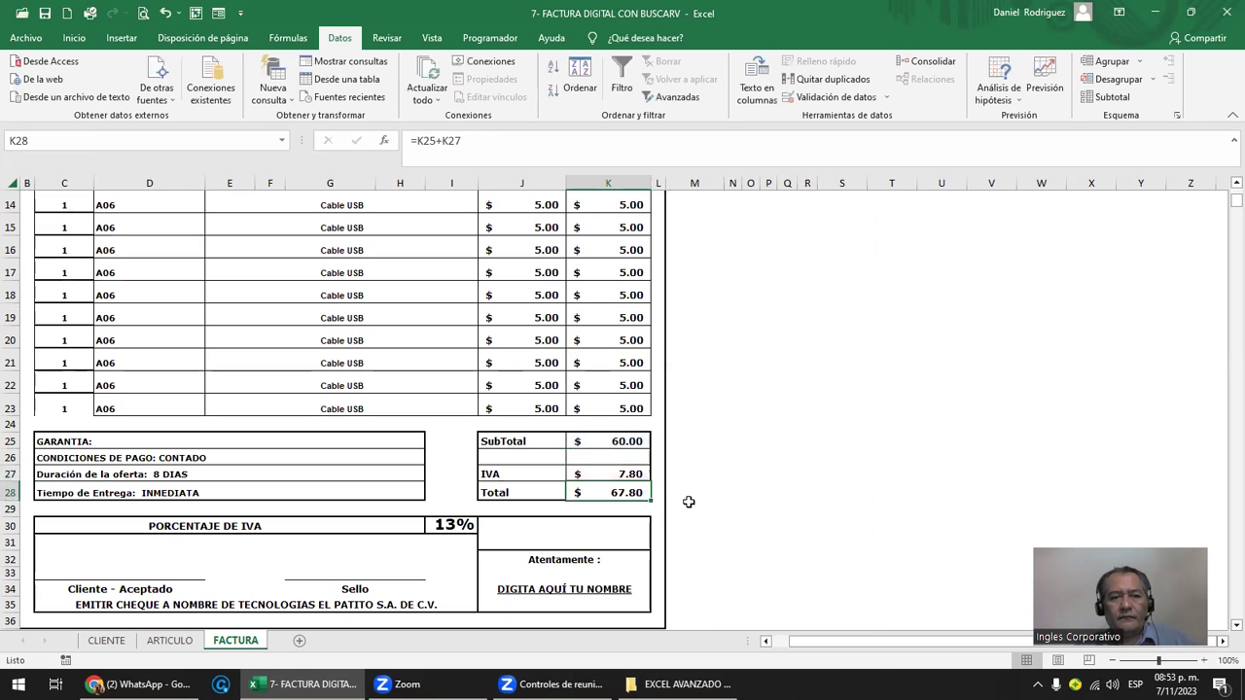
- Return to the sheet's left columns and select the P. Unitario heading
scroll(380, 517, up, 1)
scroll(228, 508, up, 1)
click(228, 508)
scroll(225, 510, up, 3)
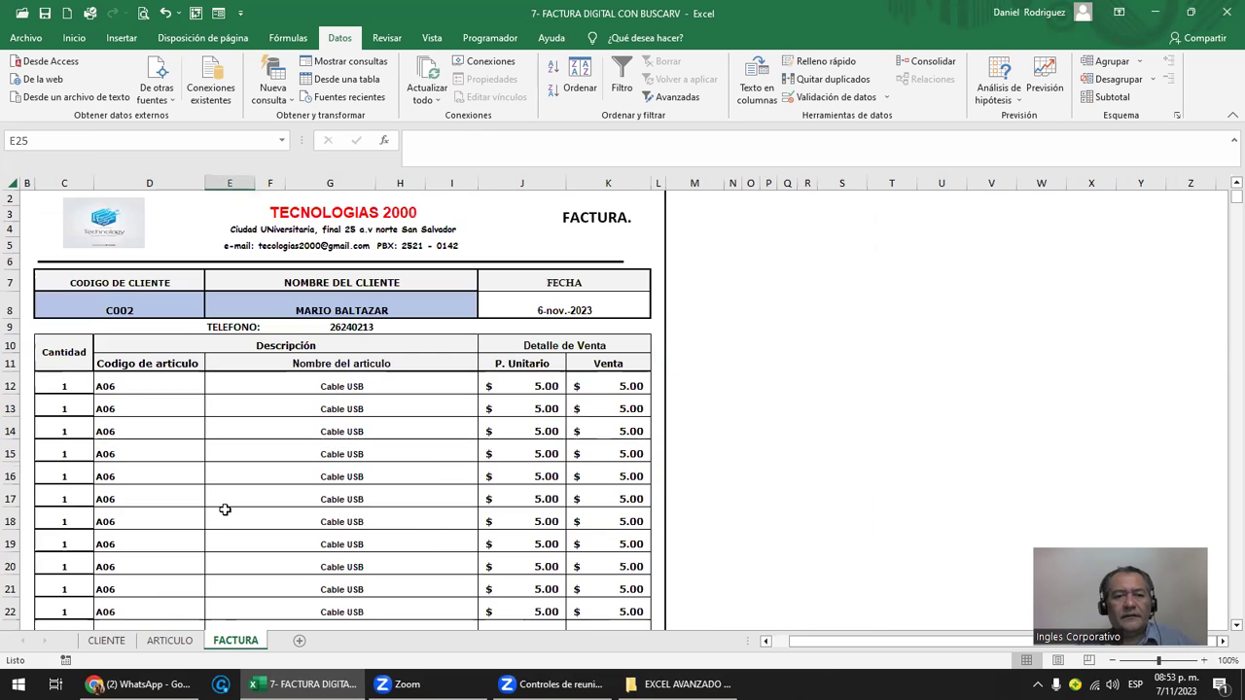
ctrl+scroll(224, 510, up, 1)
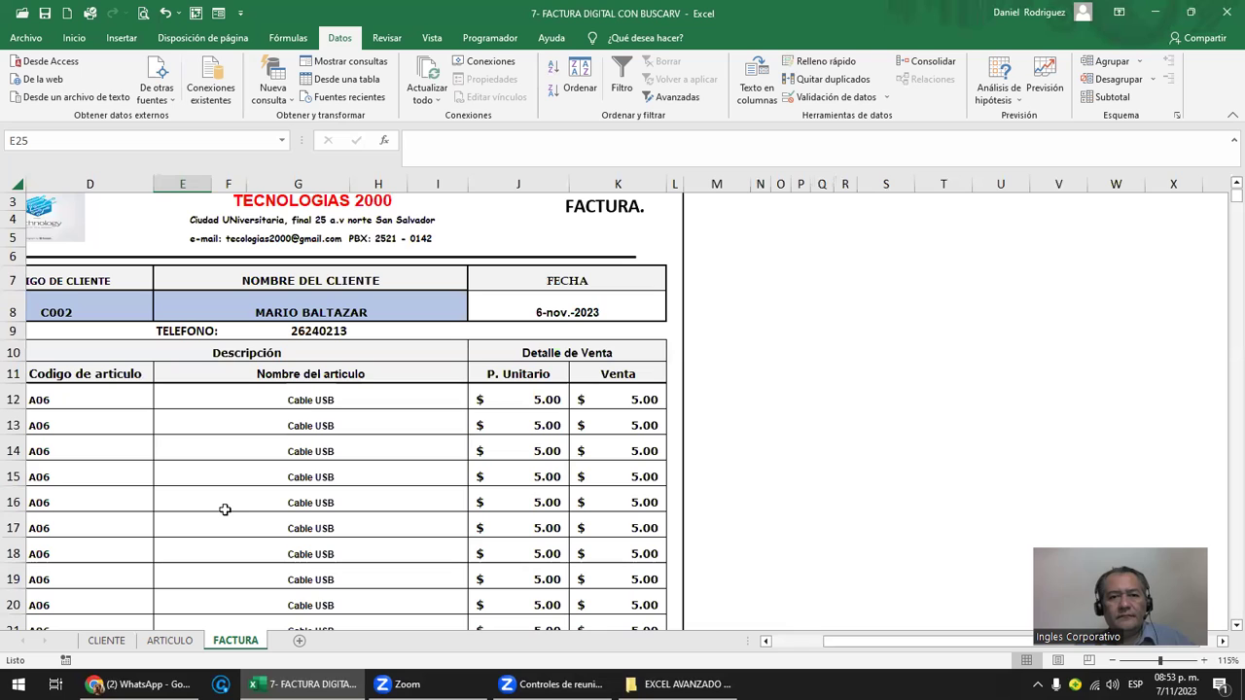
click(755, 333)
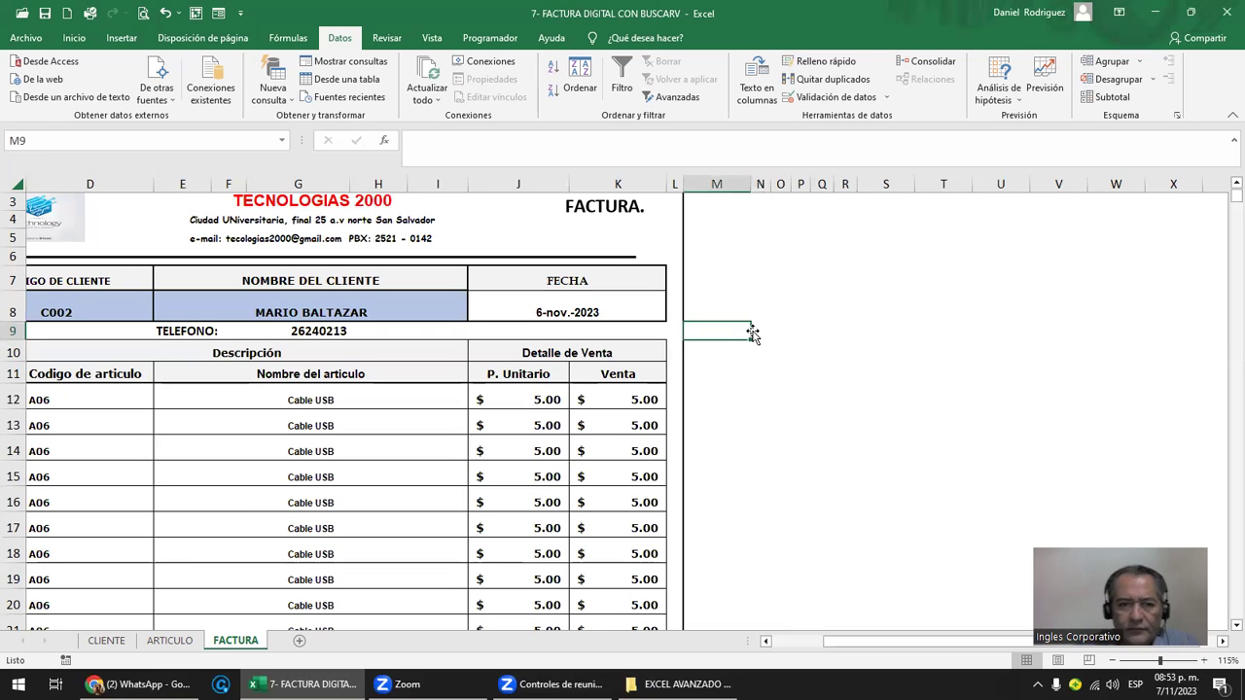
key(Home)
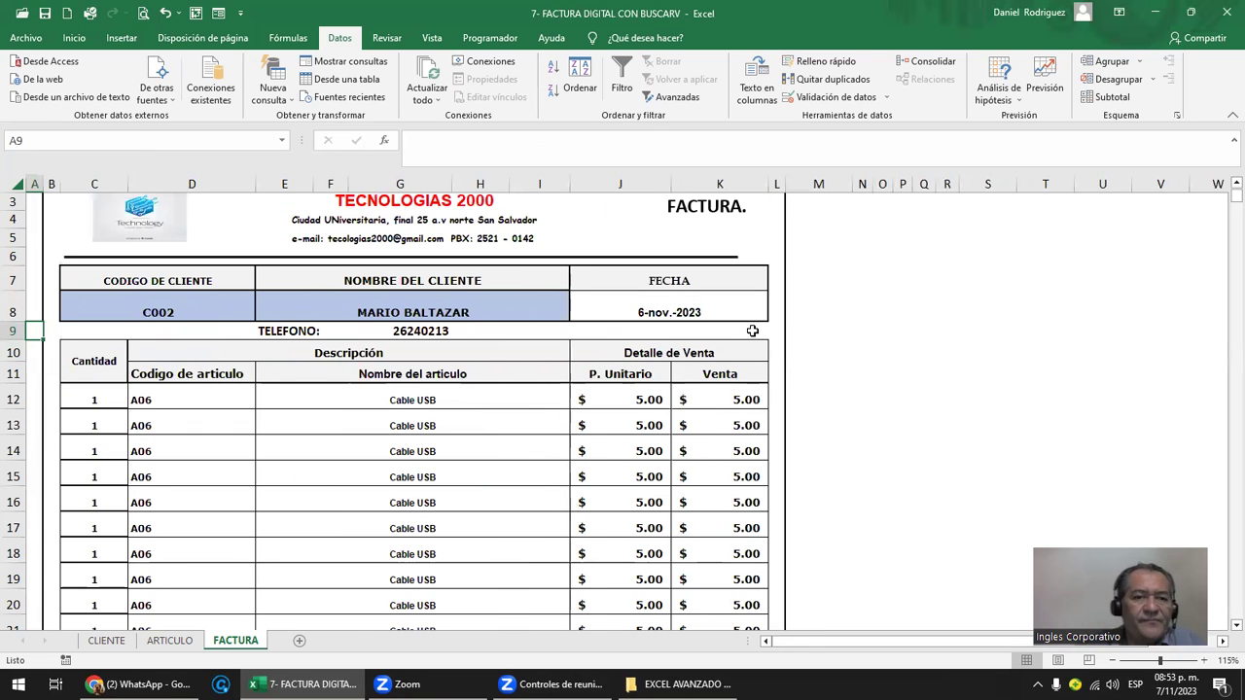
ctrl+scroll(578, 385, up, 2)
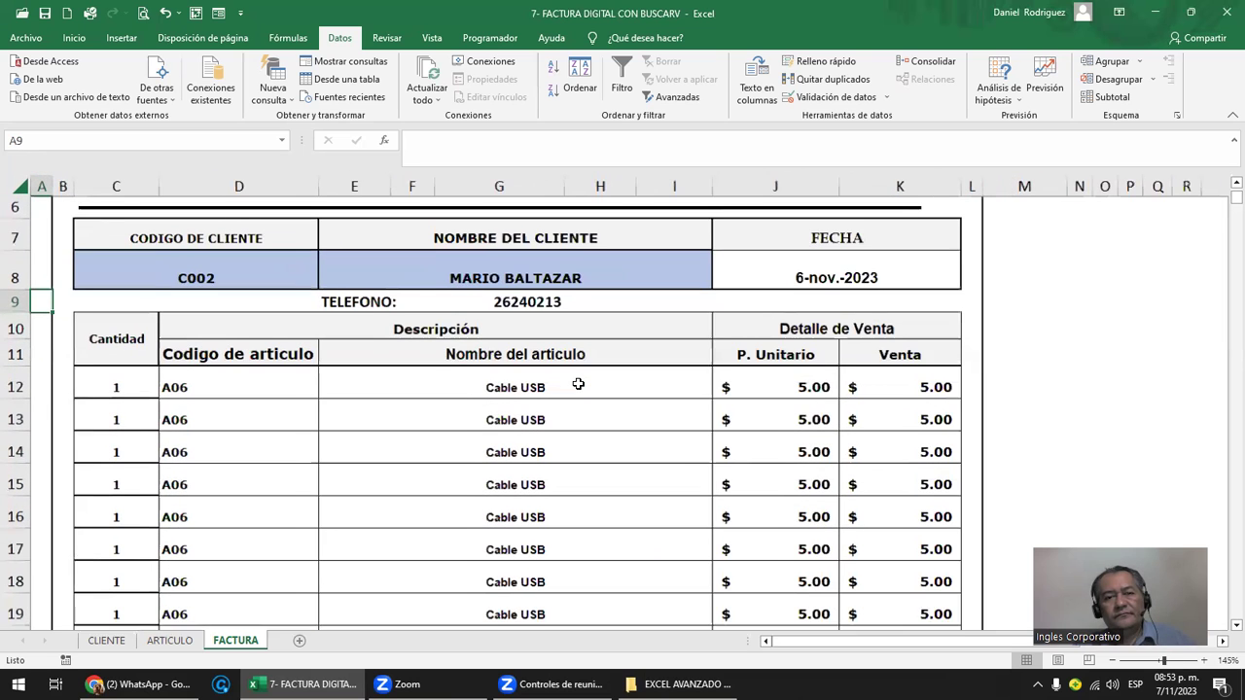
click(1057, 320)
scroll(1057, 320, up, 2)
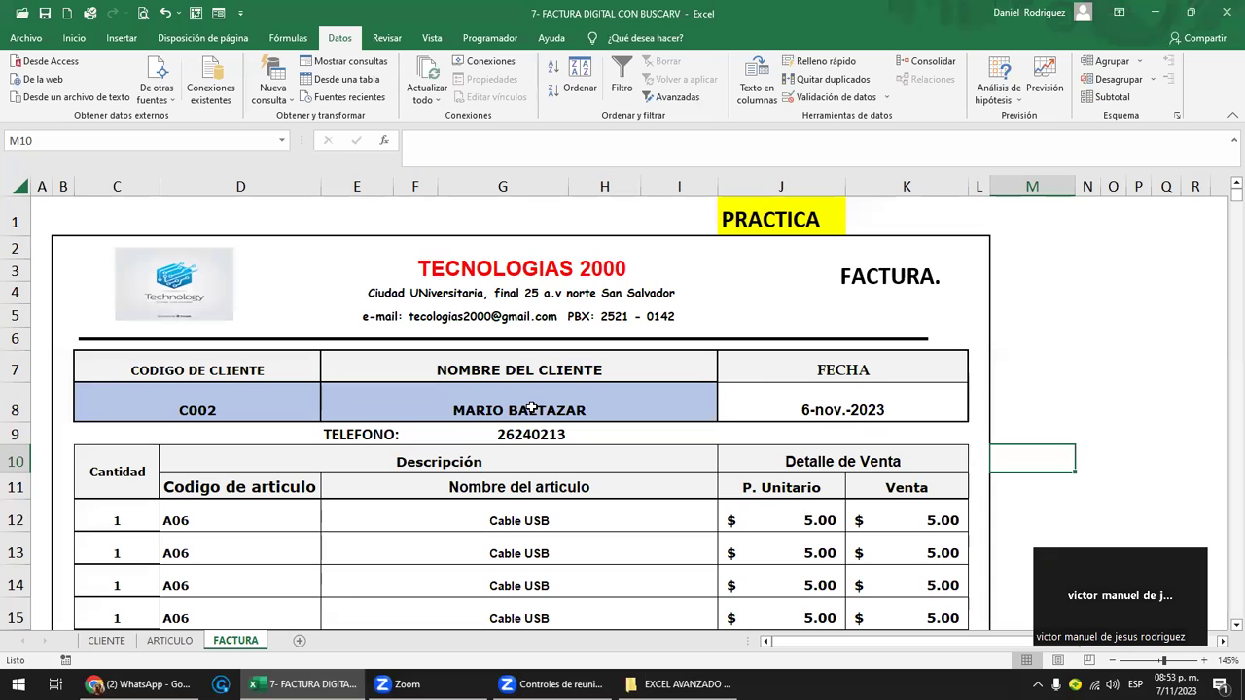
click(790, 497)
- Re-check the SubTotal sum, then open the IVA formula =K25*I30 for review
scroll(793, 498, down, 1)
scroll(802, 499, down, 4)
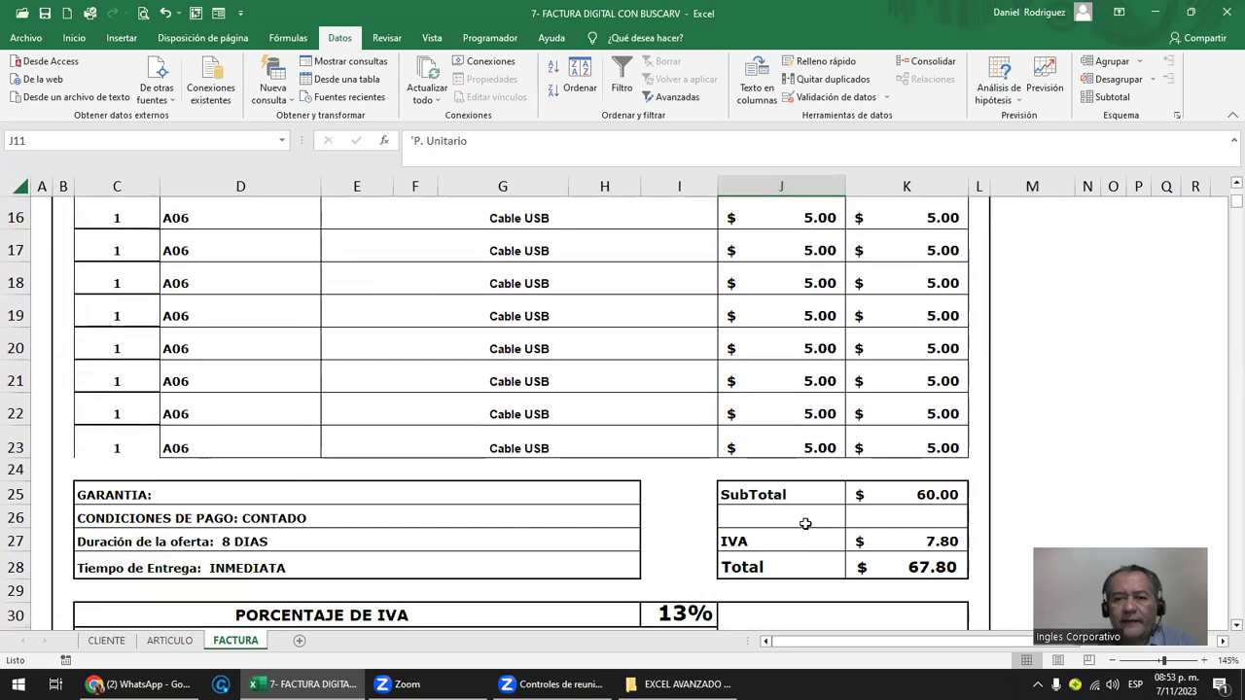
scroll(822, 499, down, 1)
click(770, 402)
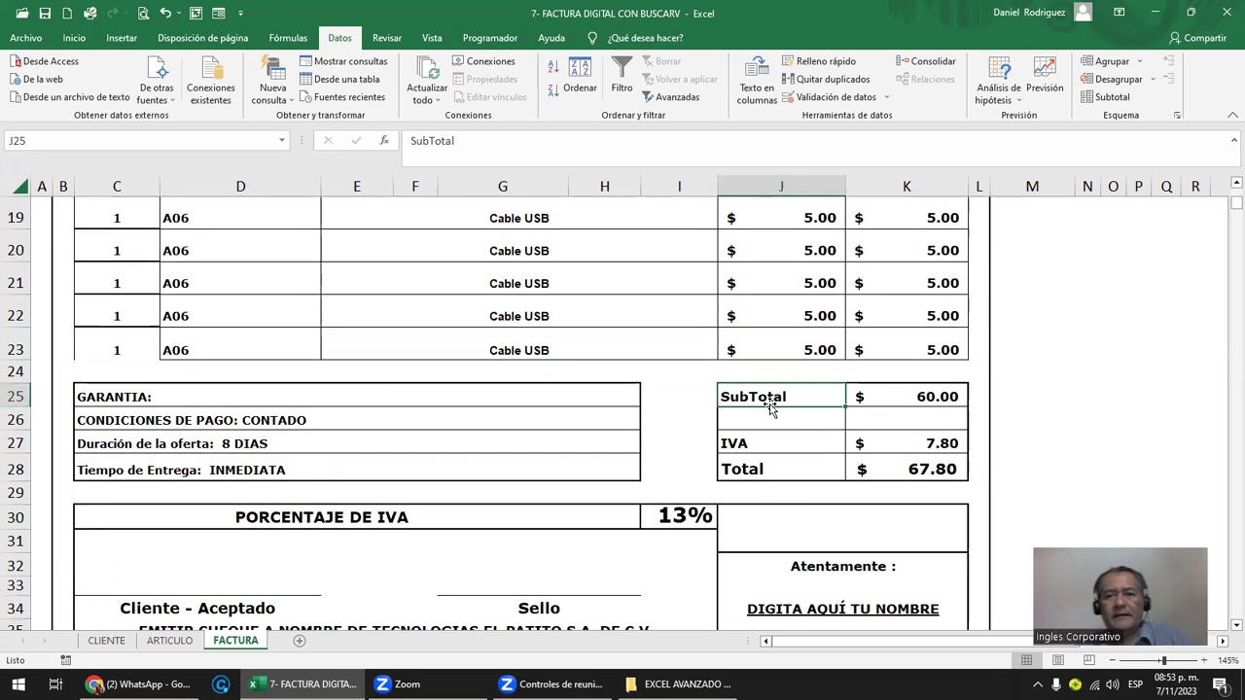
double_click(912, 395)
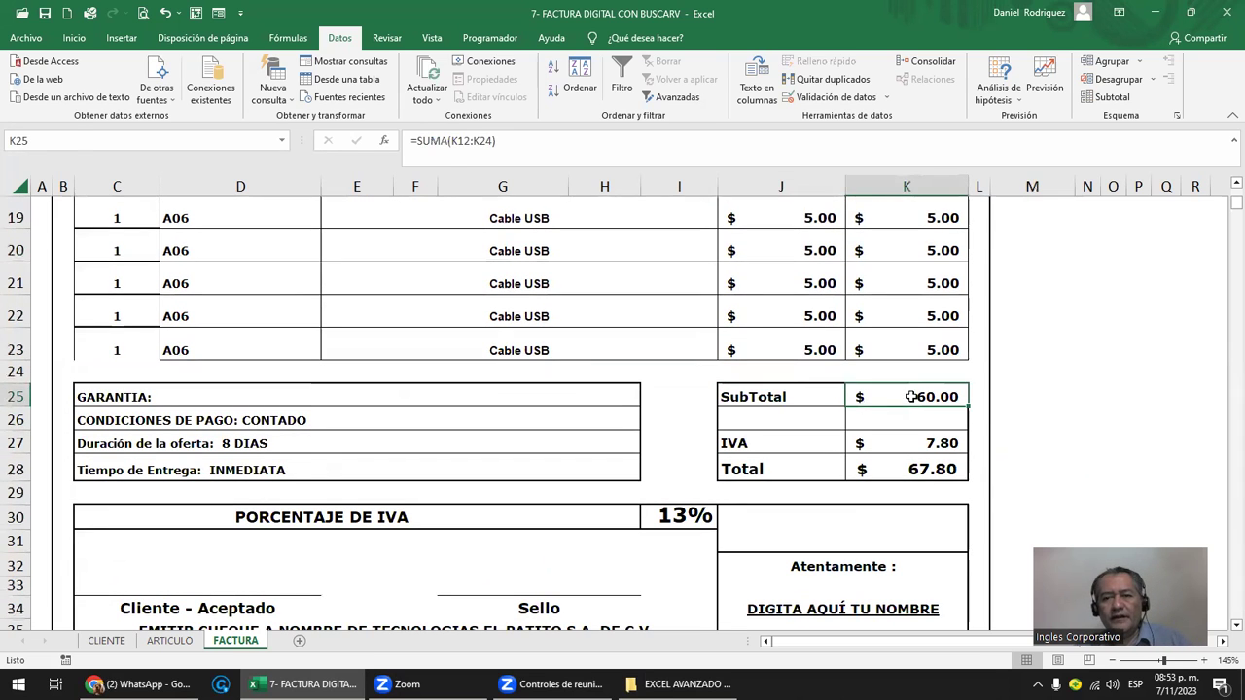
scroll(912, 396, up, 1)
scroll(912, 396, up, 1)
scroll(911, 395, up, 2)
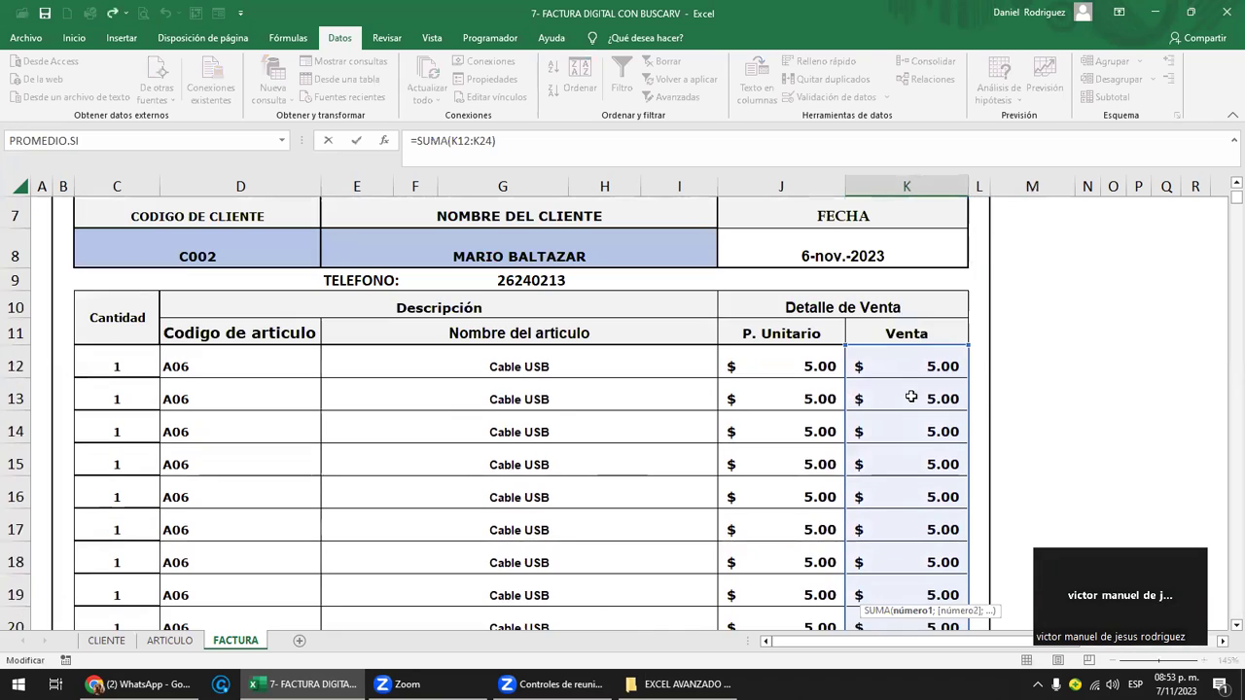
scroll(911, 395, down, 2)
scroll(912, 396, down, 2)
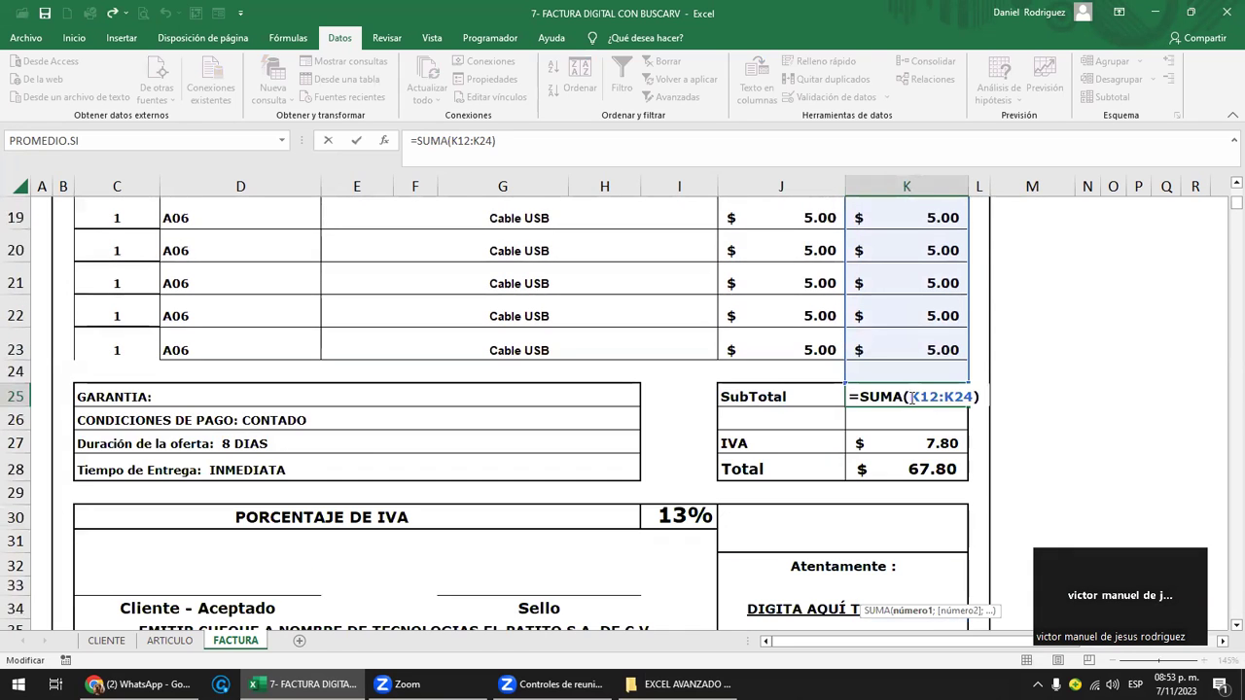
key(ctrl+Return)
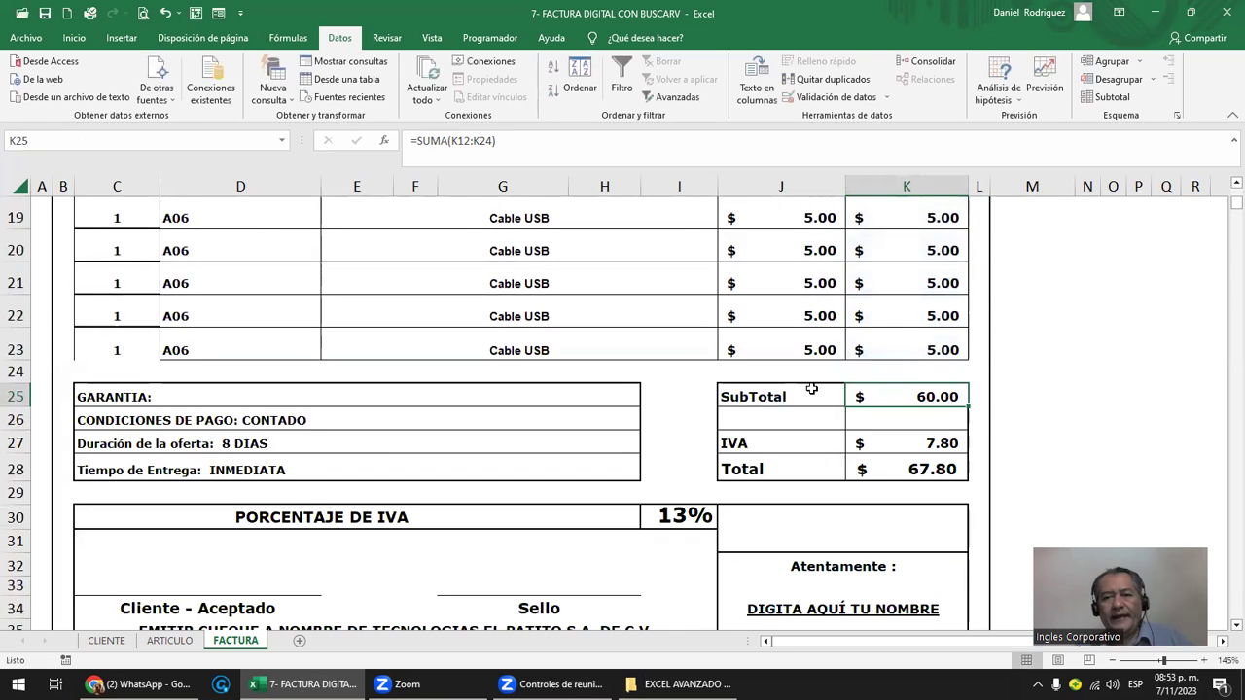
double_click(889, 440)
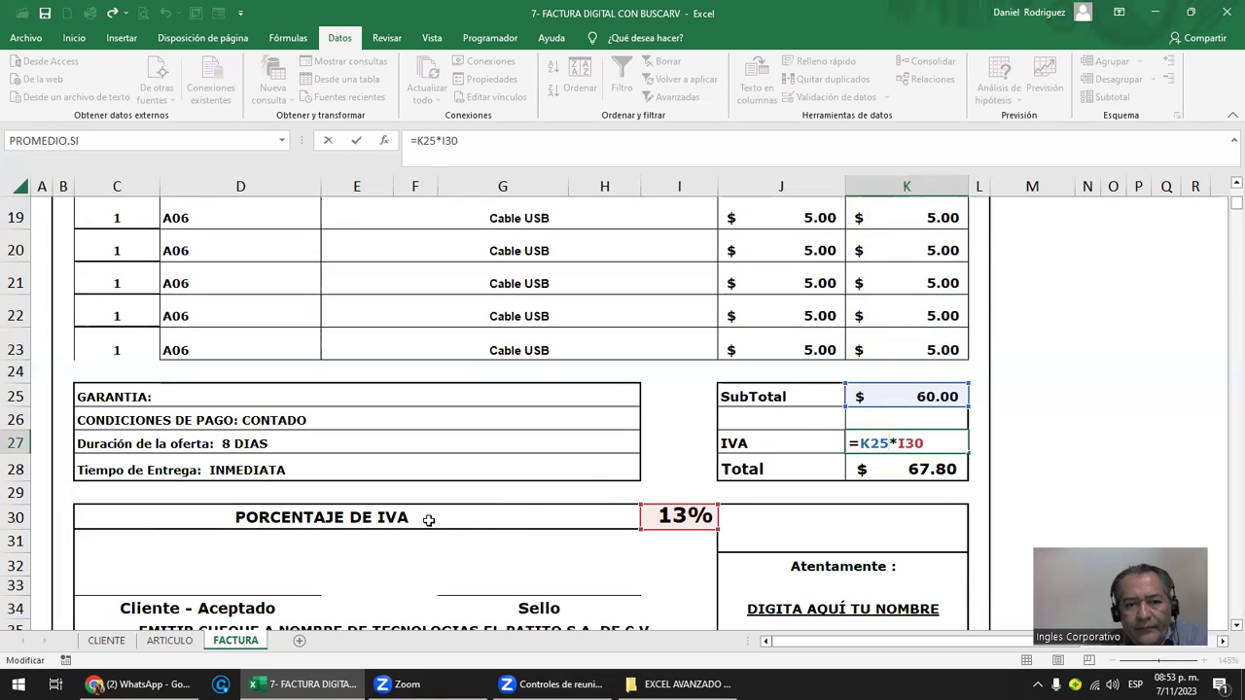
click(676, 514)
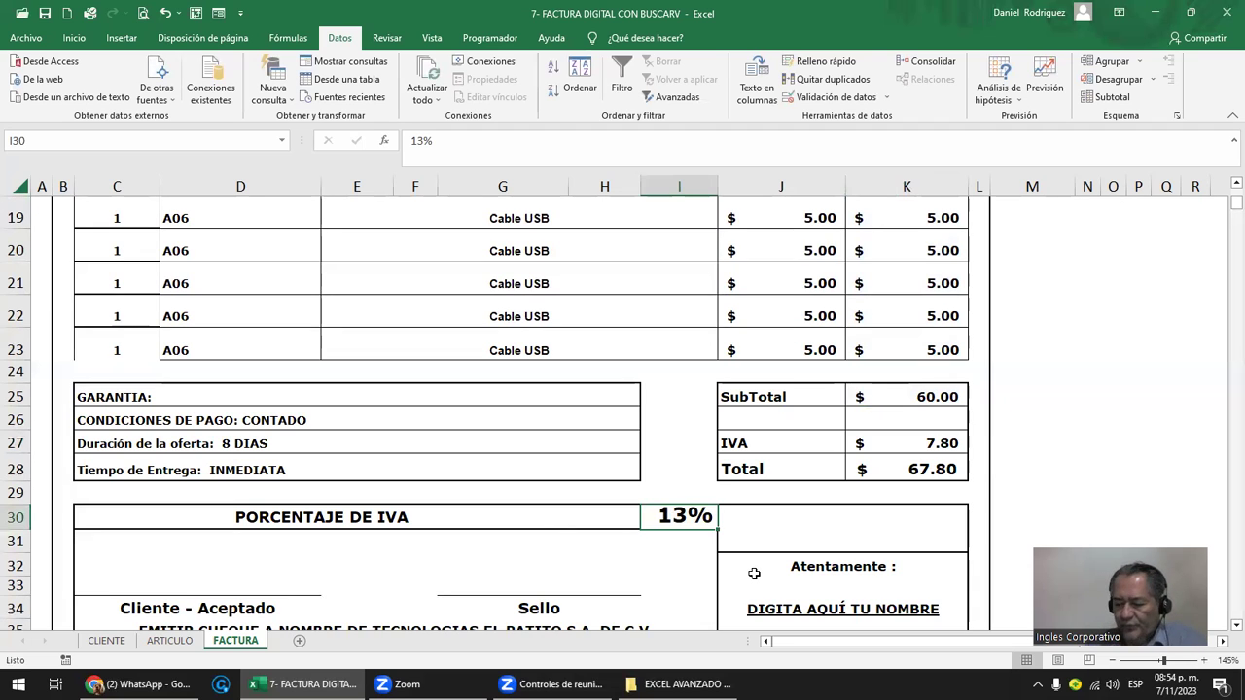
text(15)
key(Return)
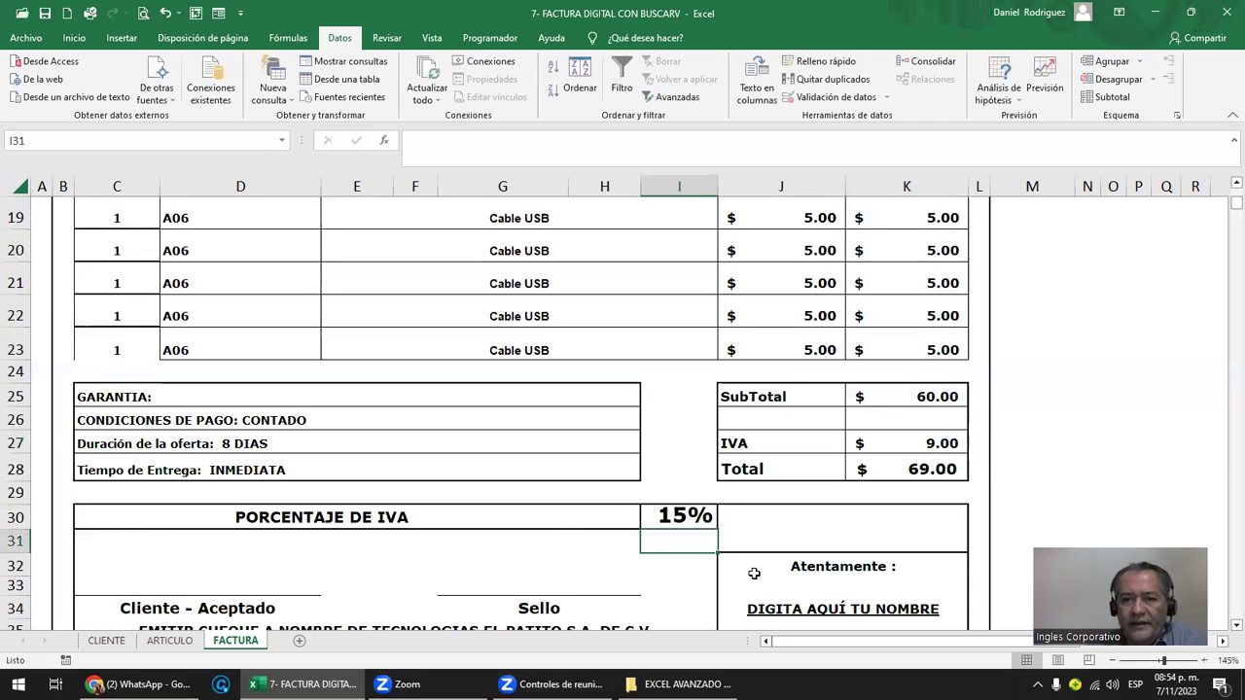
key(Up)
key(ctrl+c)
key(Escape)
key(ctrl+z)
double_click(917, 447)
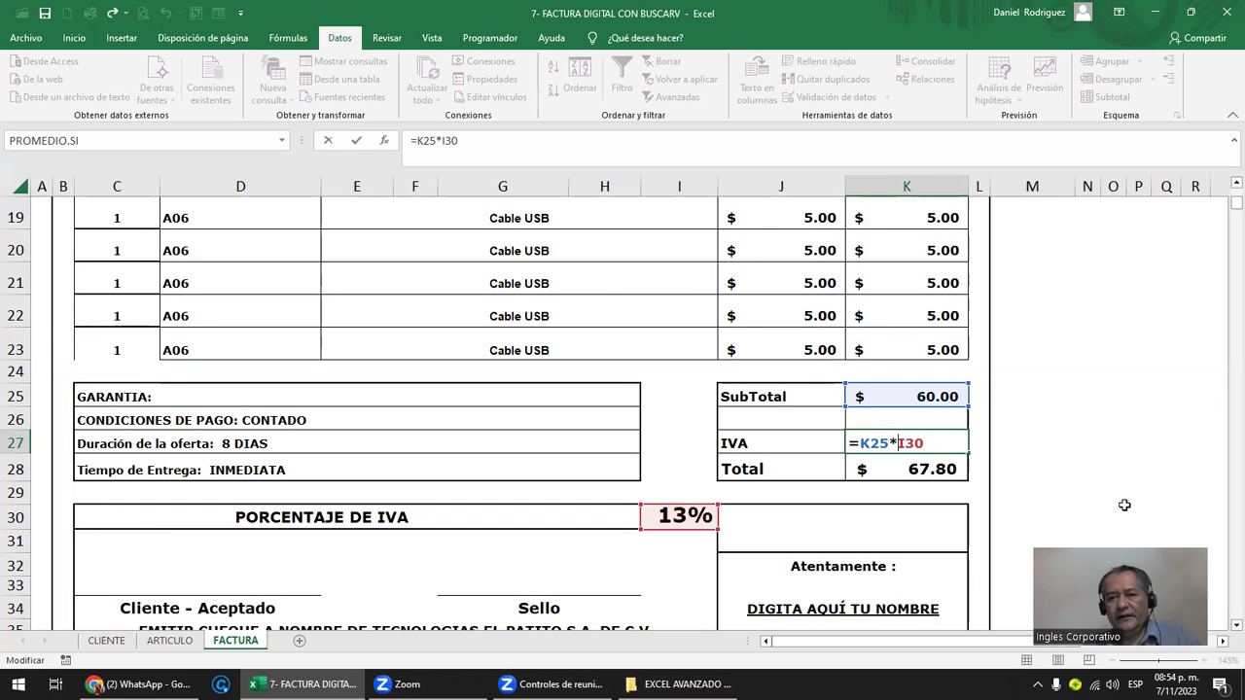
- Enter a fixed 13% rate in the K27 IVA formula, then undo it
text(13)
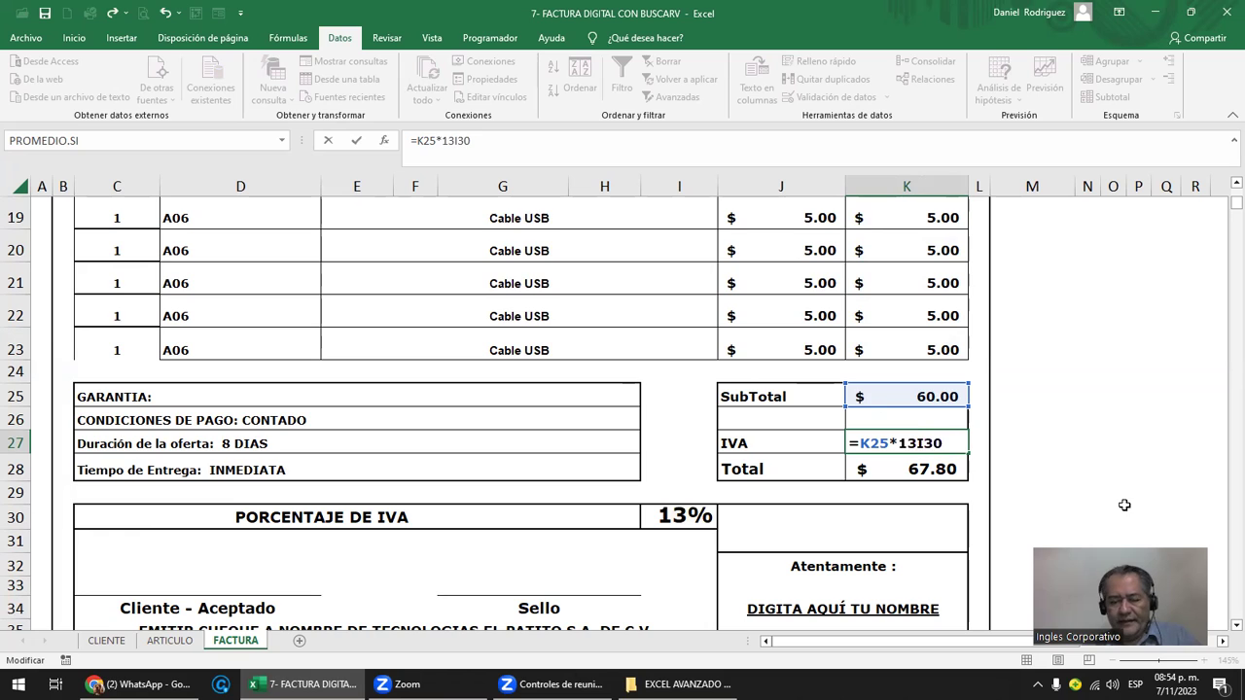
key(Delete)
text(%)
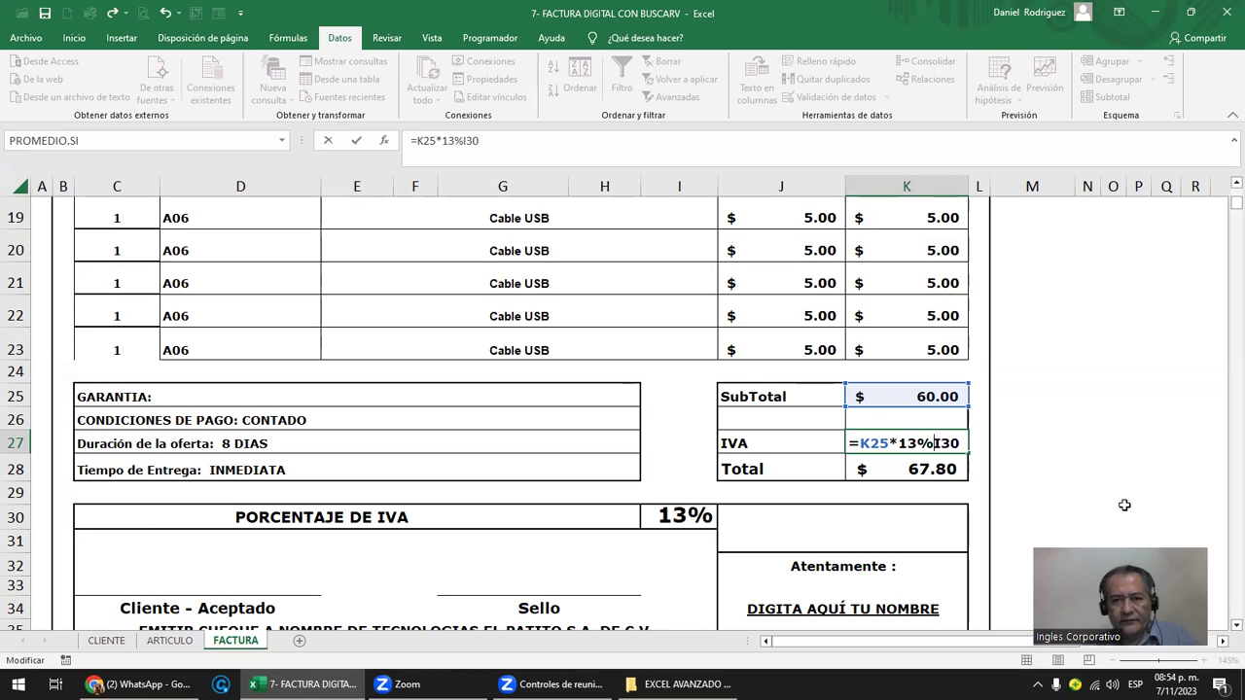
key(ctrl+Return)
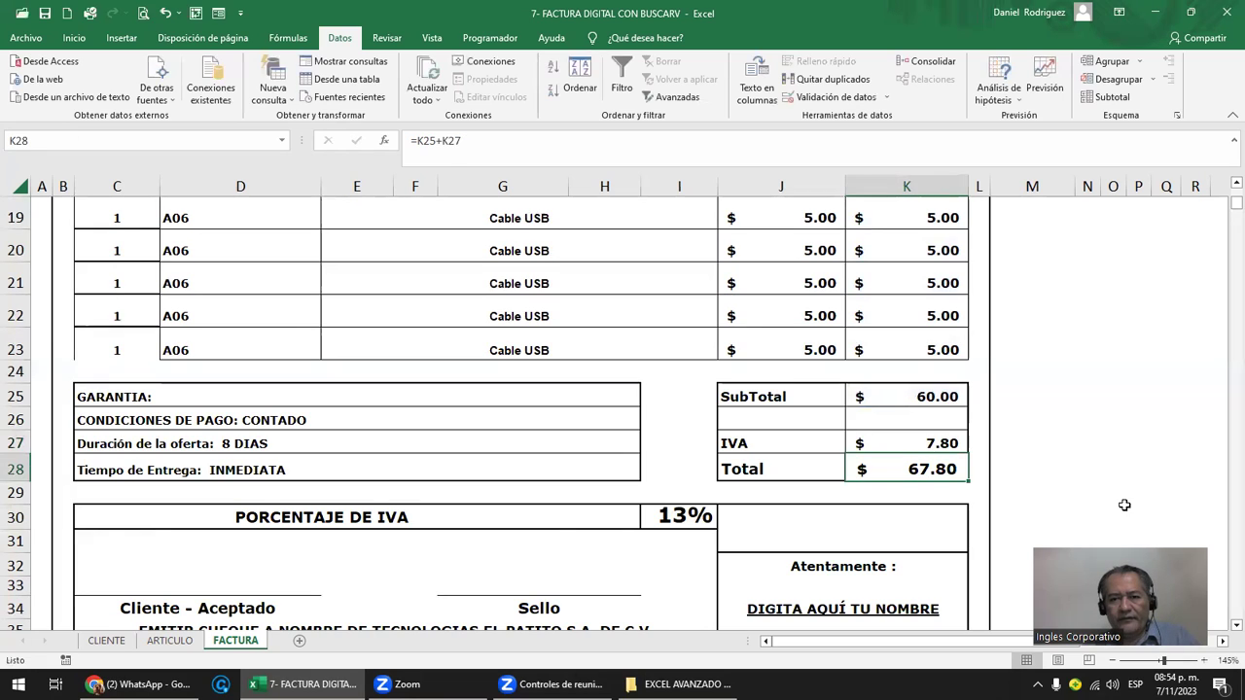
key(ctrl+z)
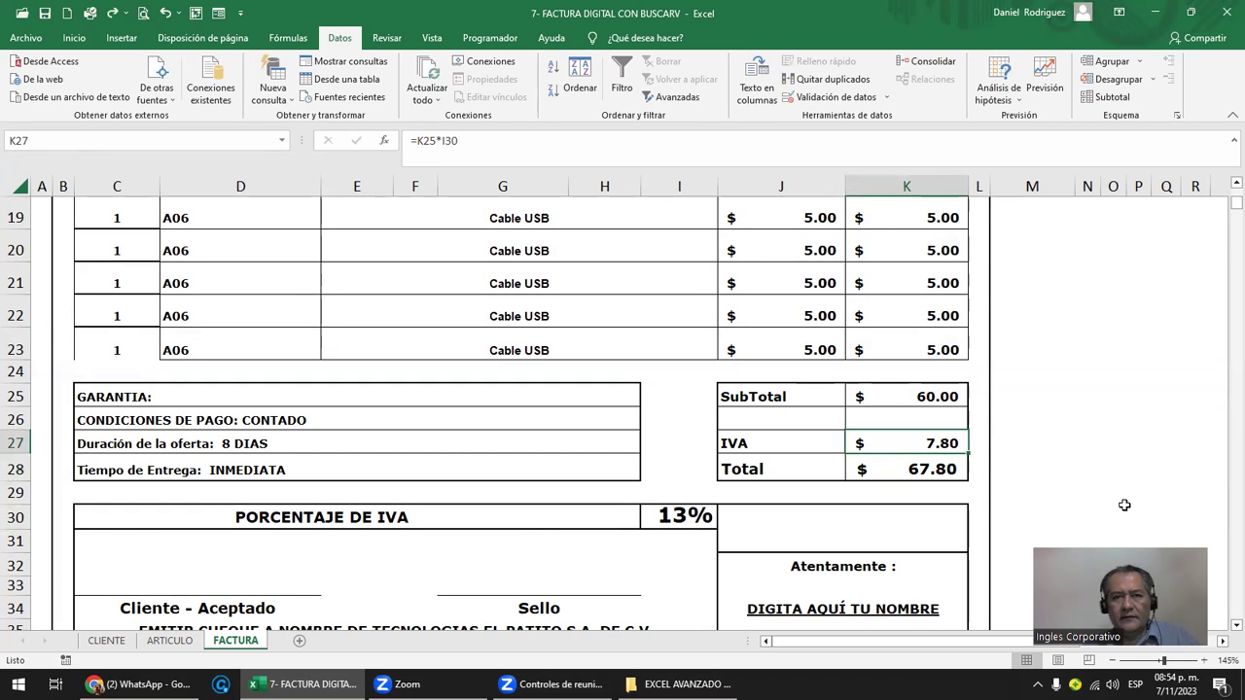
- Replace the I30 reference in K27 so the IVA formula reads =K25*13%
key(F2)
key(Escape)
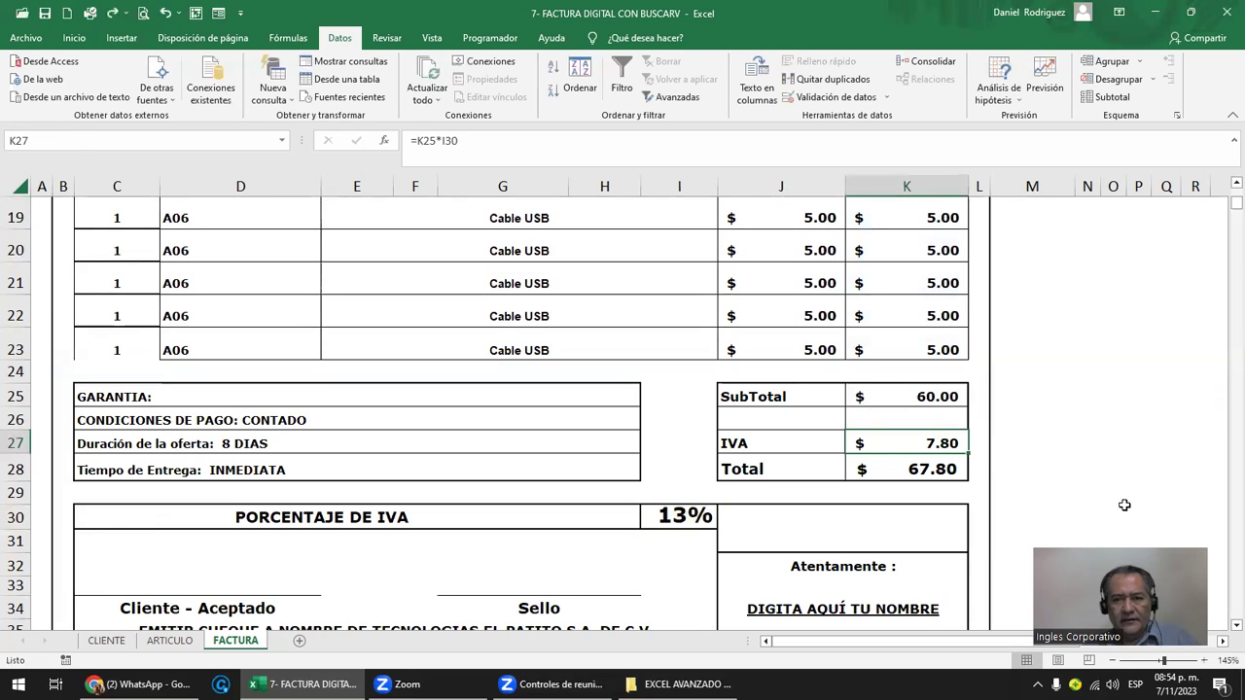
key(F2)
key(Delete)
key(Delete)
key(Delete)
text(13%)
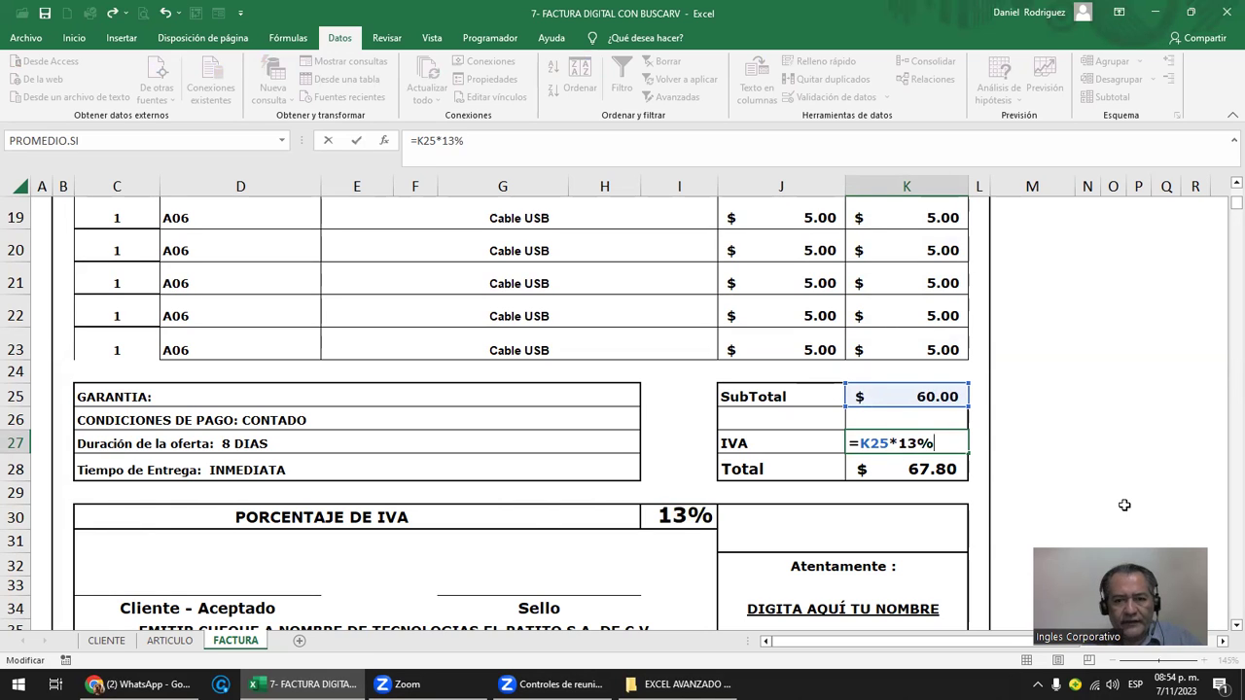
key(Return)
- Change the K27 IVA multiplier to 0.13
key(Up)
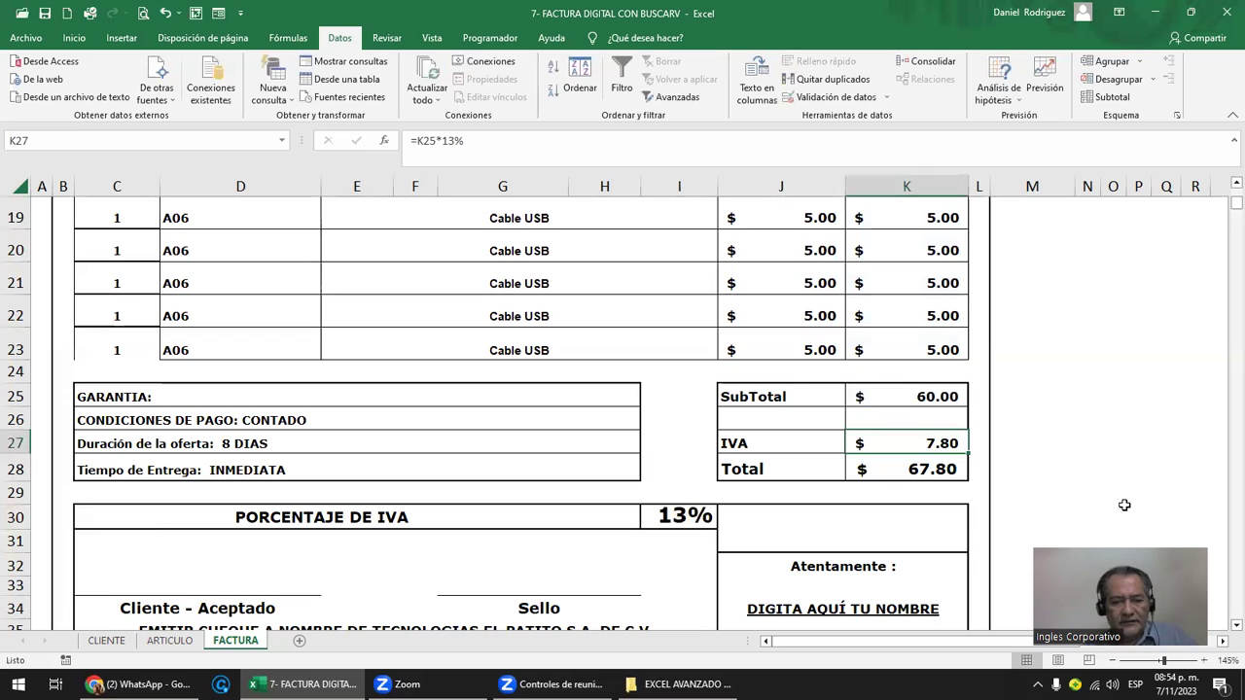
key(F2)
key(BackSpace)
key(BackSpace)
key(BackSpace)
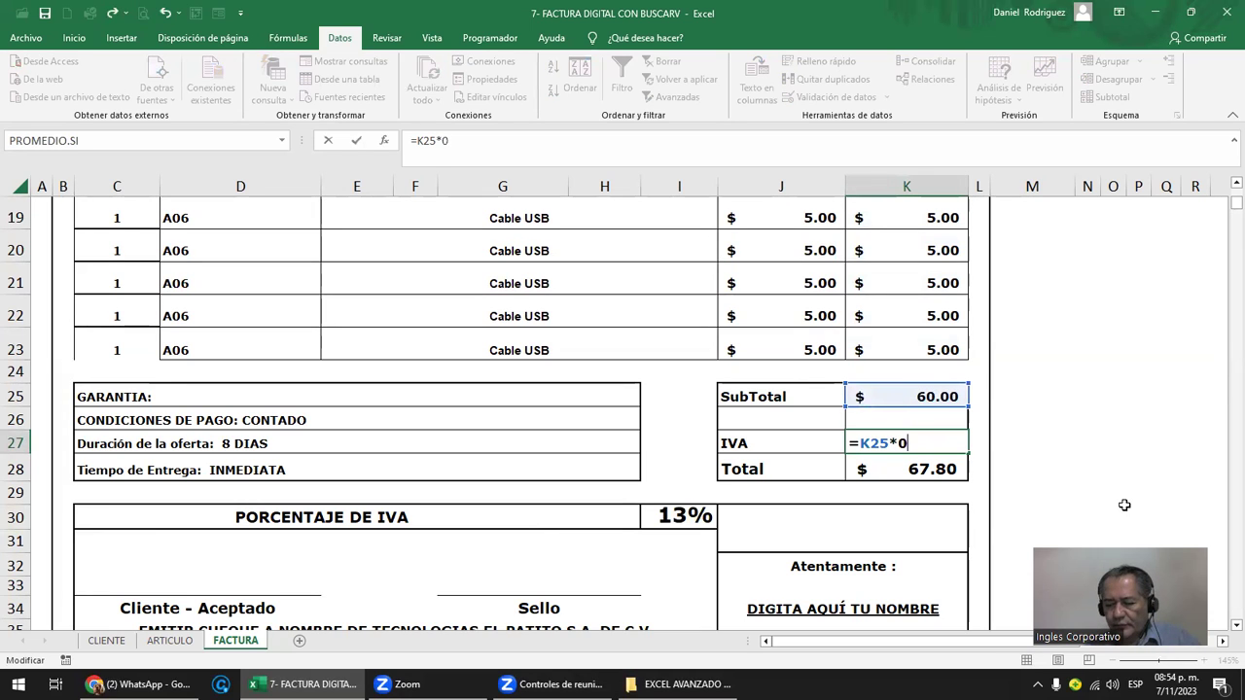
key(BackSpace)
text(.1)
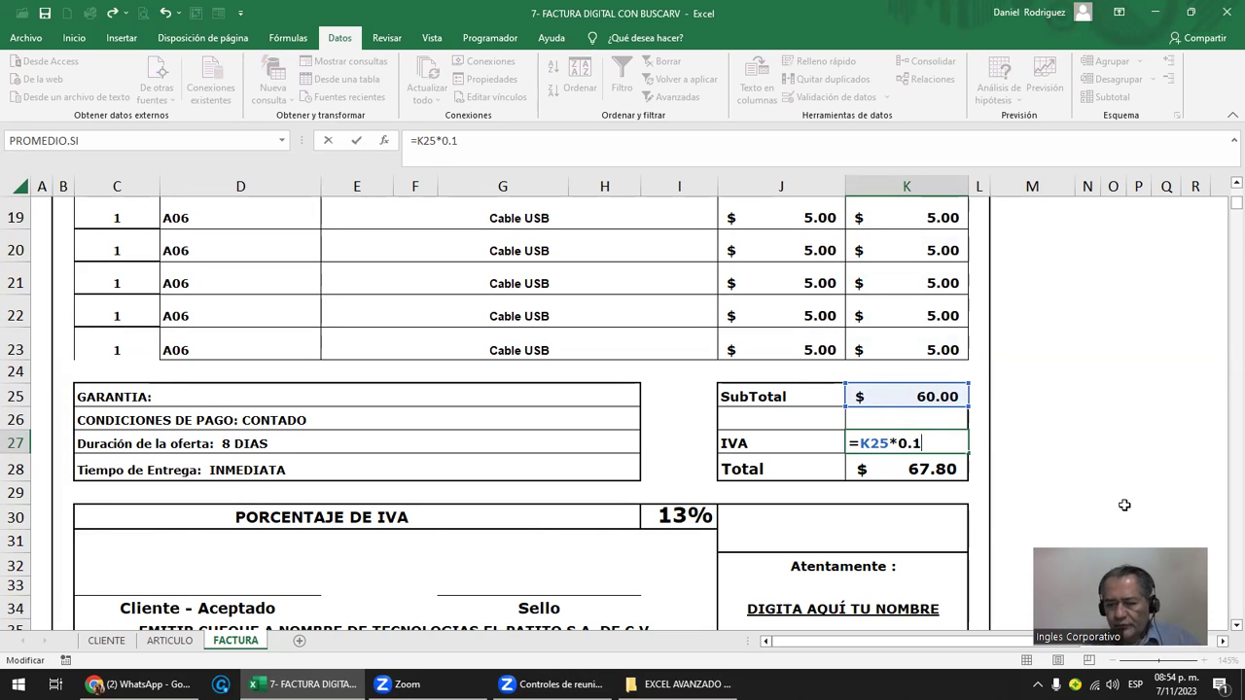
text(3)
key(Return)
- Switch the K27 multiplier back to 13%, then start deleting the percent sign
key(Up)
key(F2)
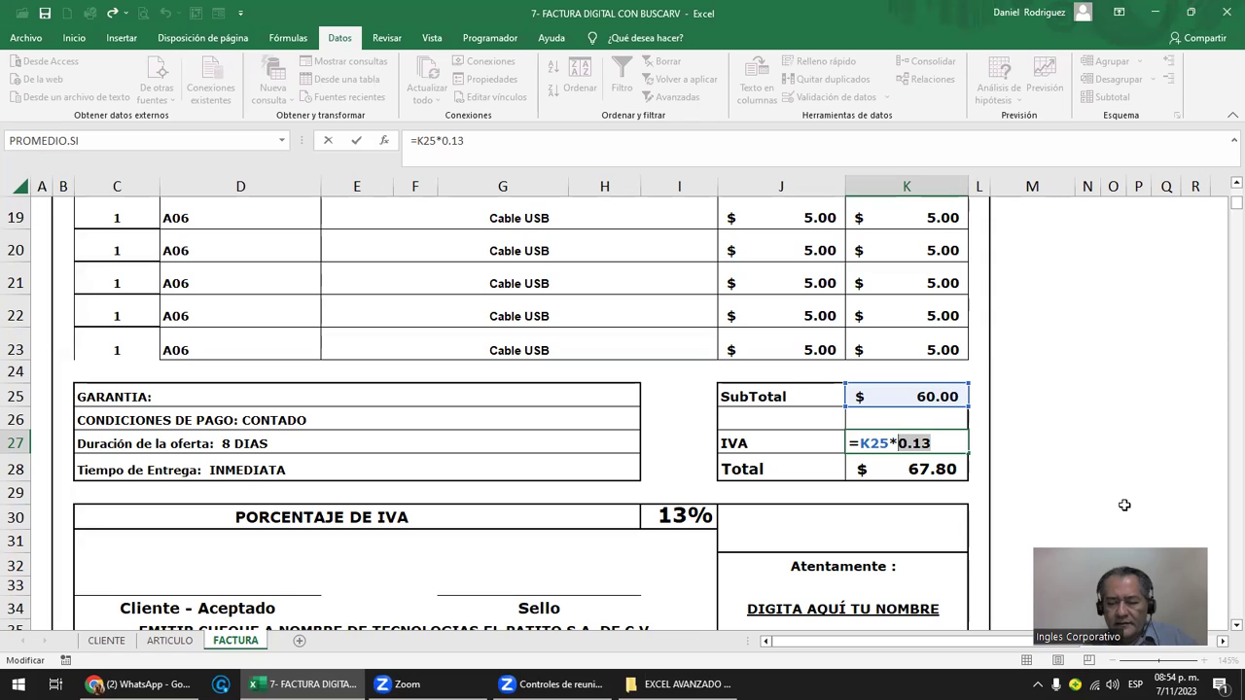
text(1)
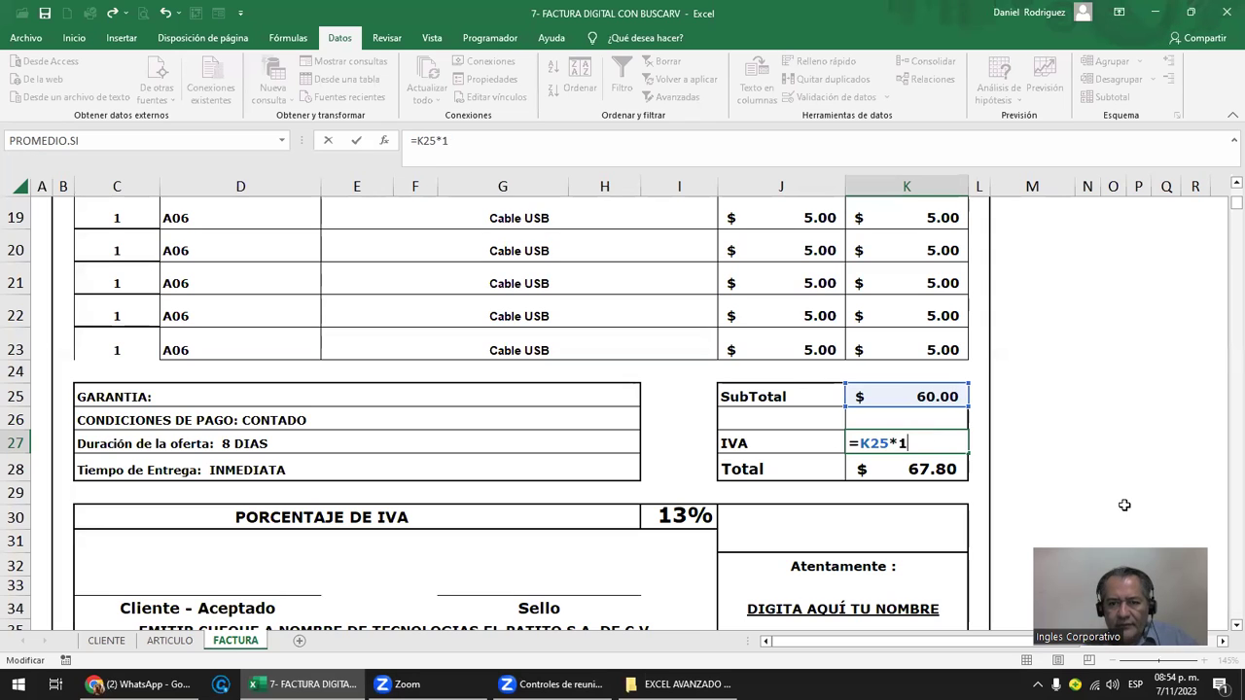
text(3)
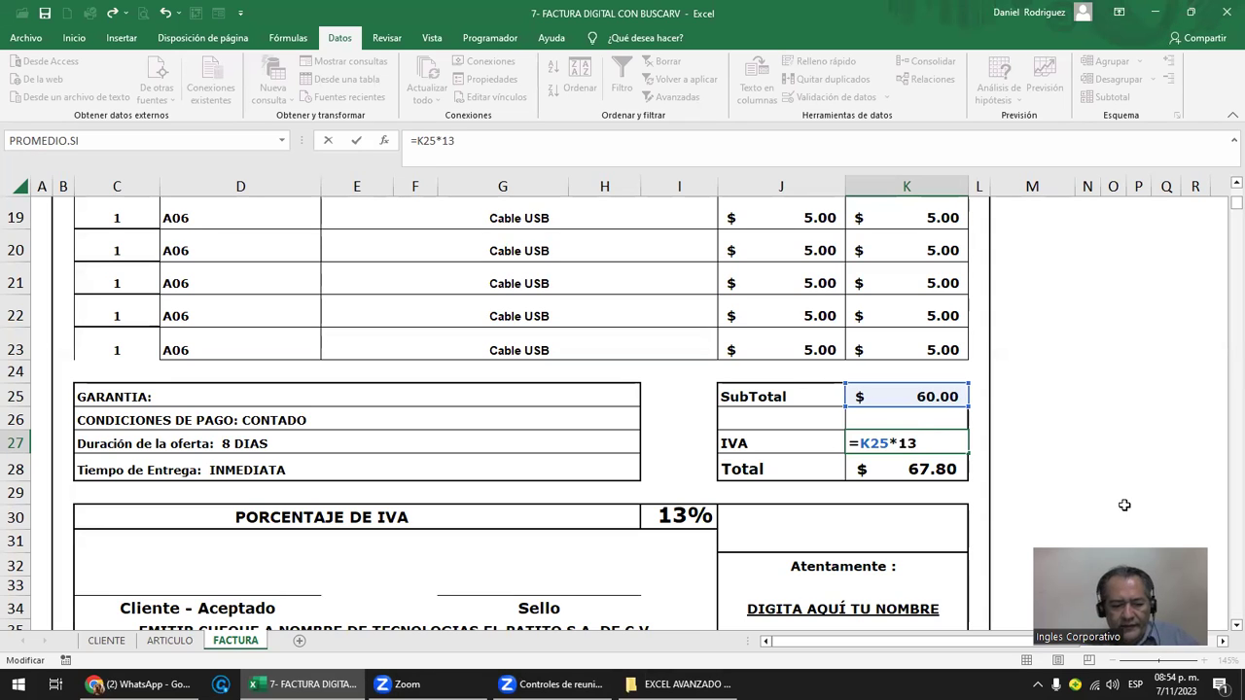
text(%)
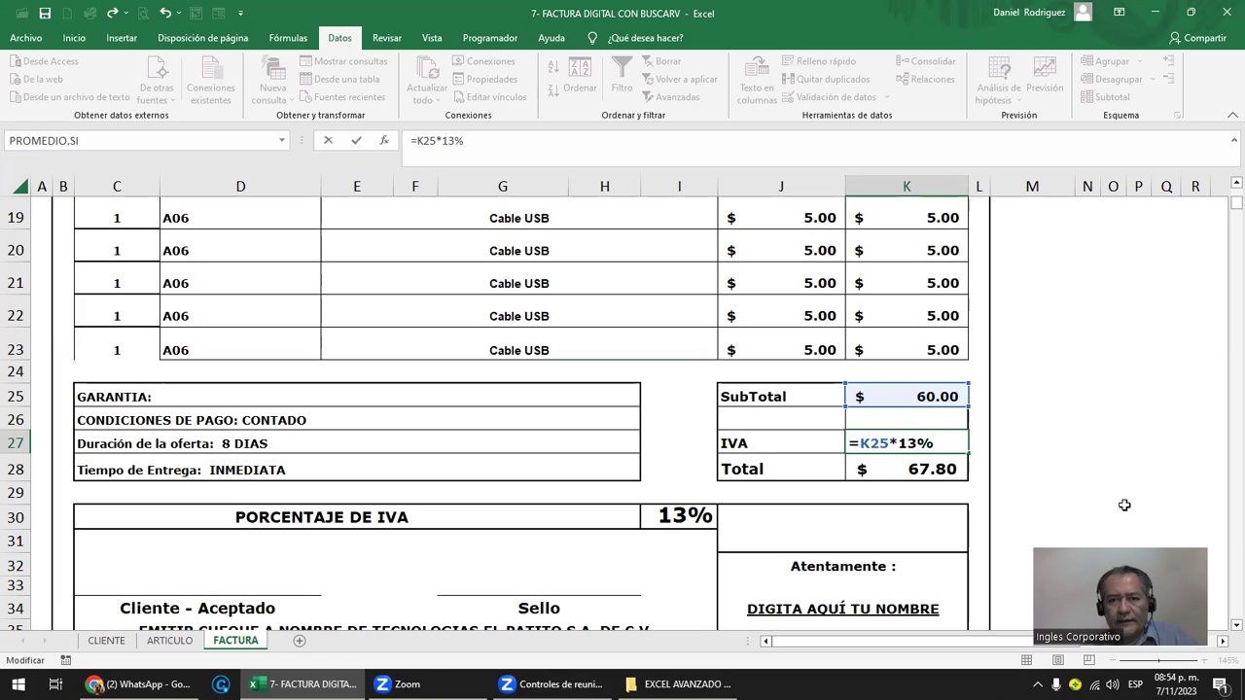
key(Return)
key(Up)
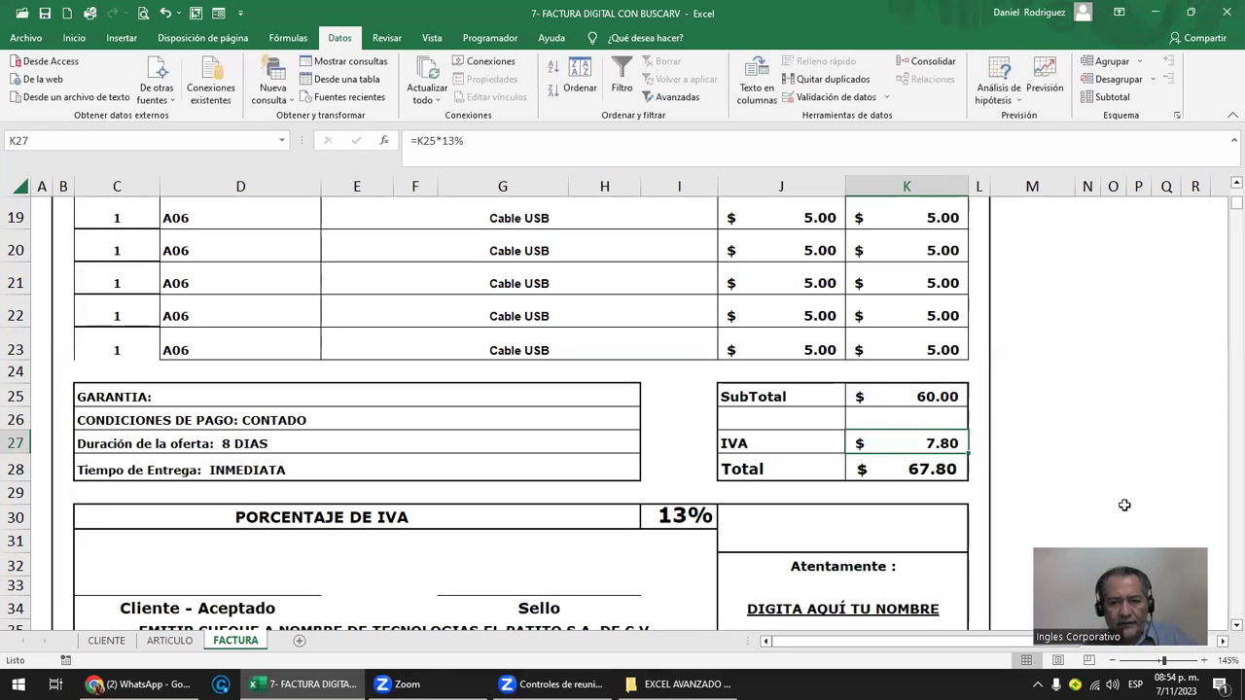
key(F2)
key(BackSpace)
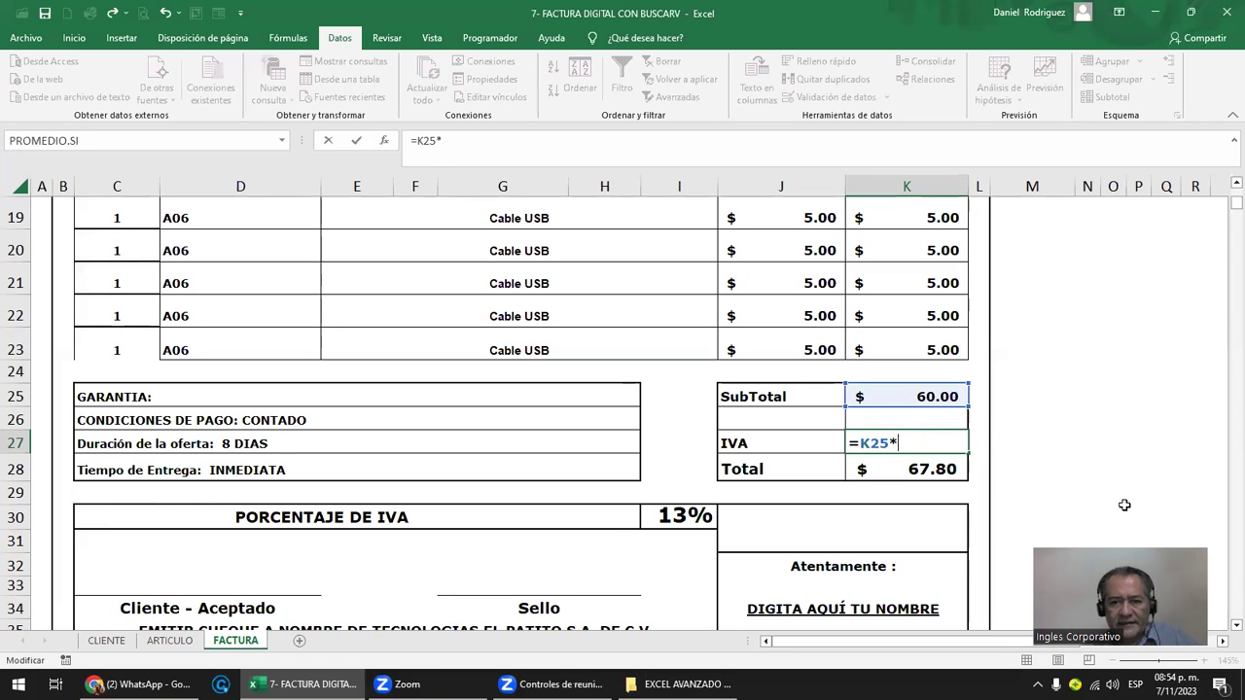
- Point the IVA formula at I30, then clear the 13% from I30
click(683, 512)
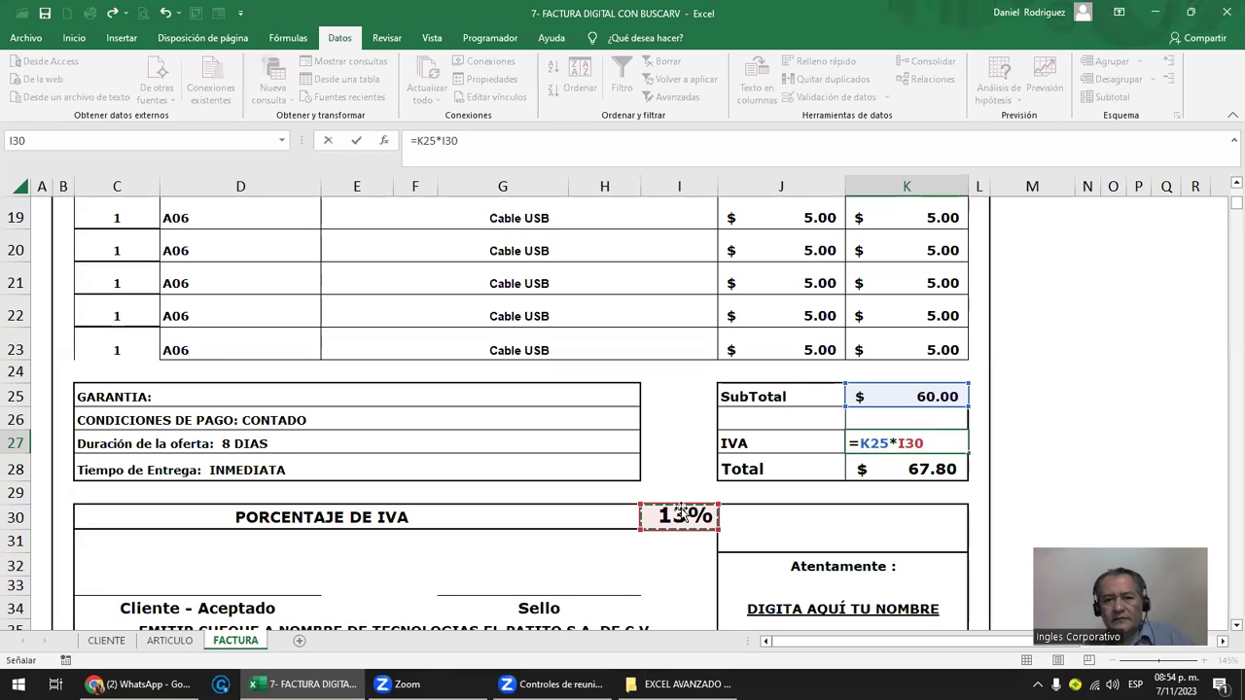
key(Return)
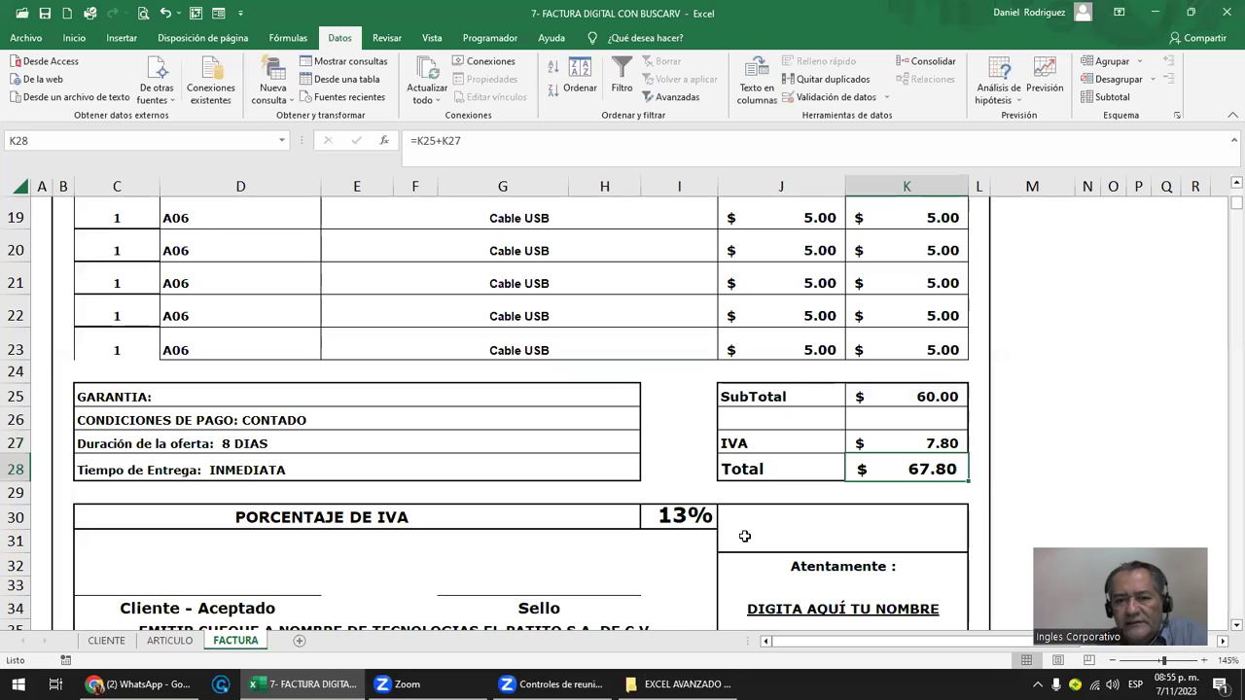
click(670, 511)
key(Delete)
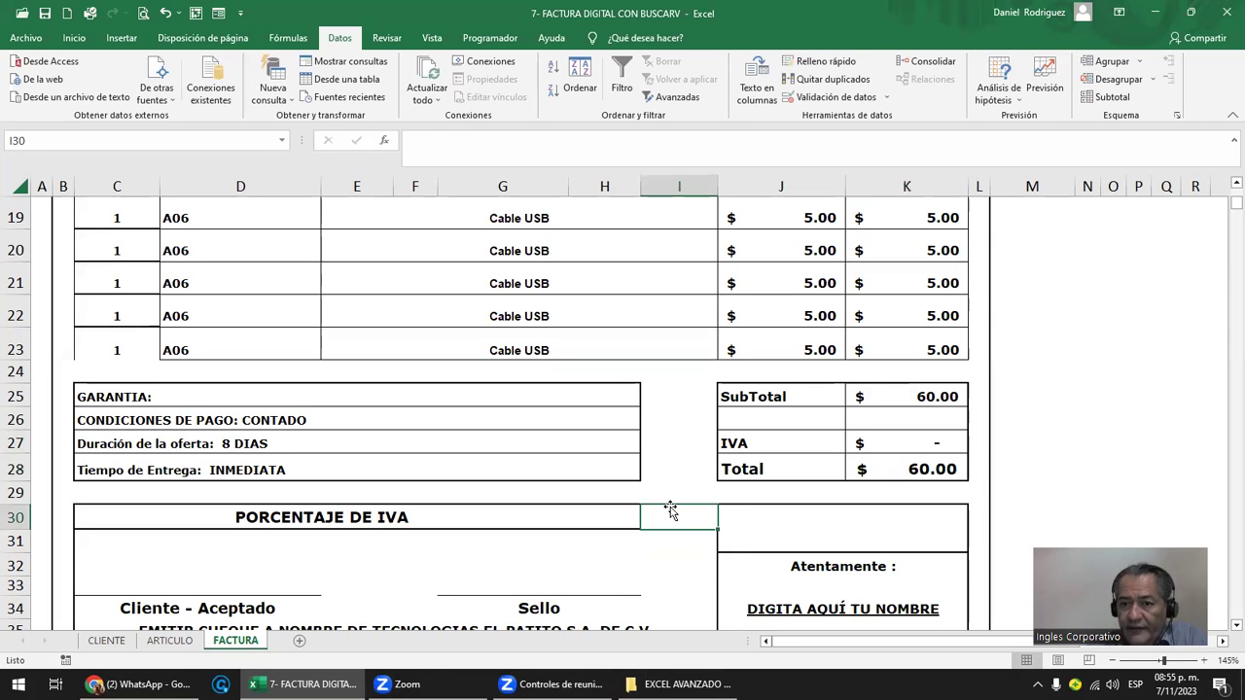
- Retype the K27 IVA formula as =K25*13%, giving 7.80
click(909, 437)
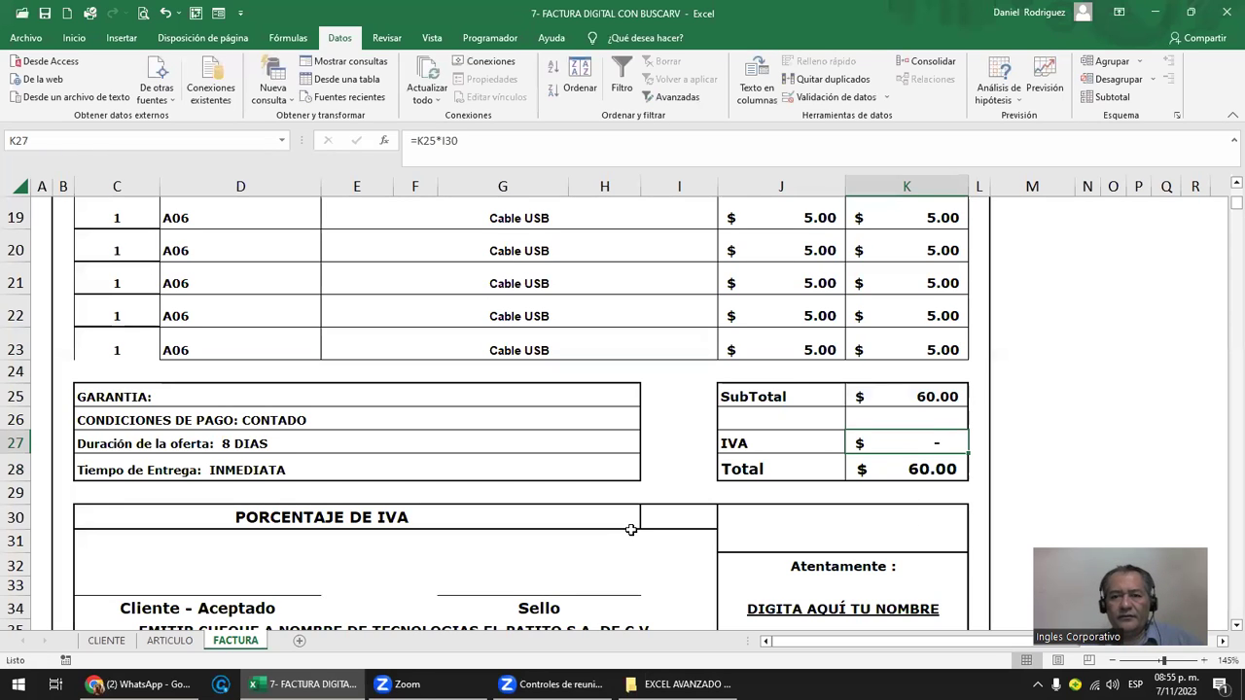
double_click(895, 444)
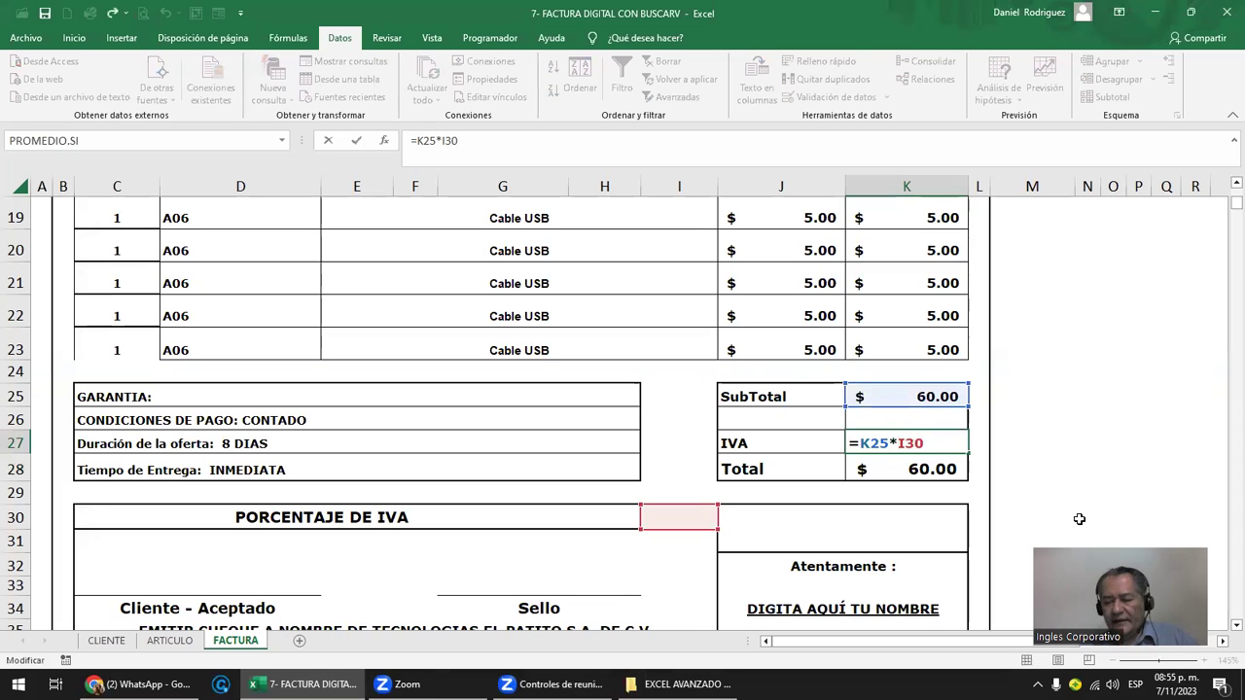
text(13)
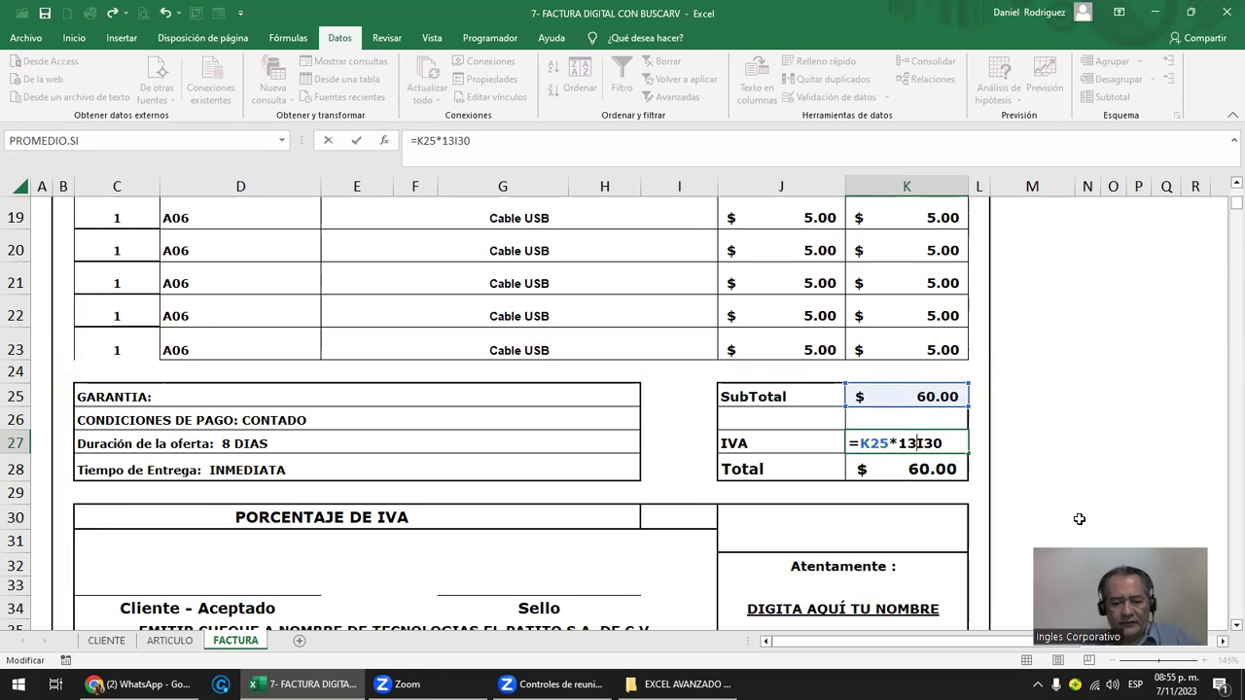
text(%)
key(Delete)
key(Delete)
key(Delete)
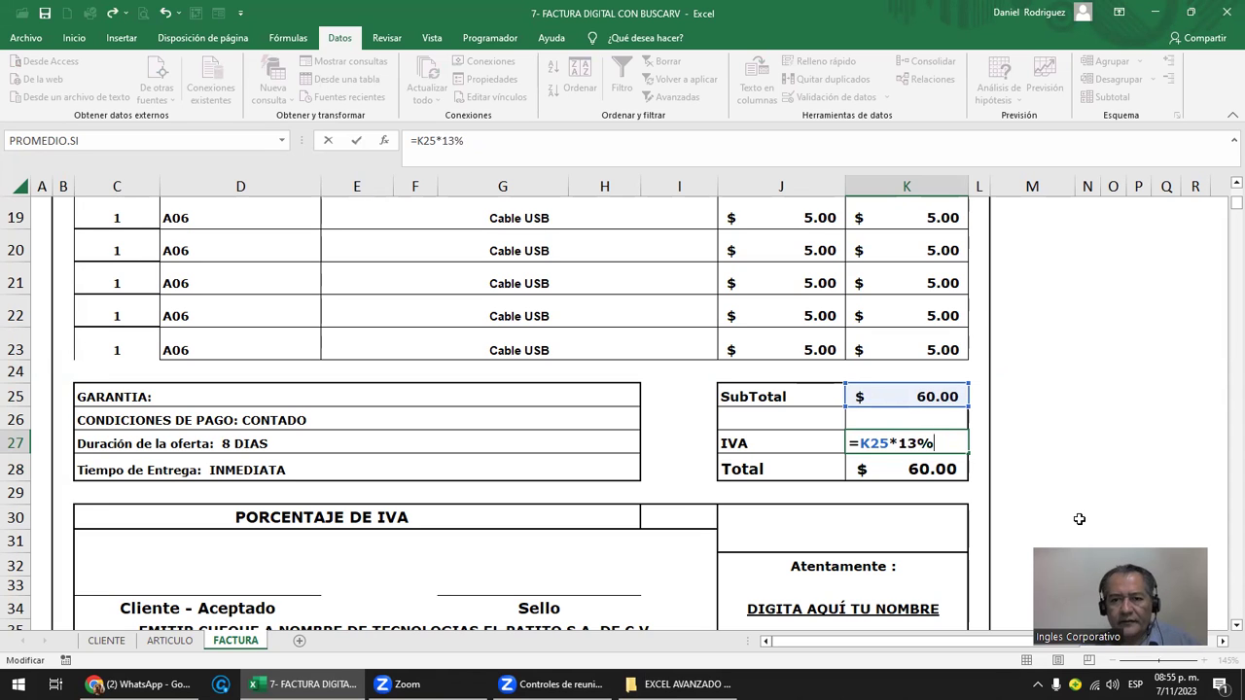
key(Return)
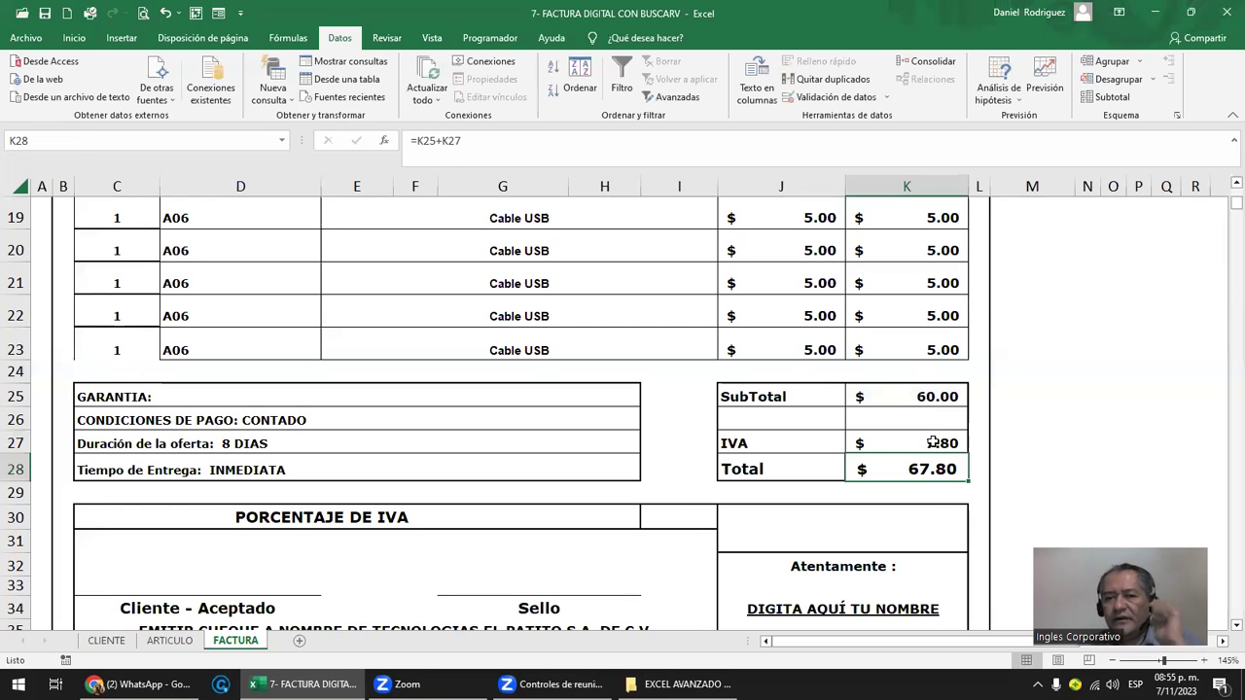
- Verify the K27 IVA formula and the K28 Total formula =K25+K27
double_click(935, 444)
key(Escape)
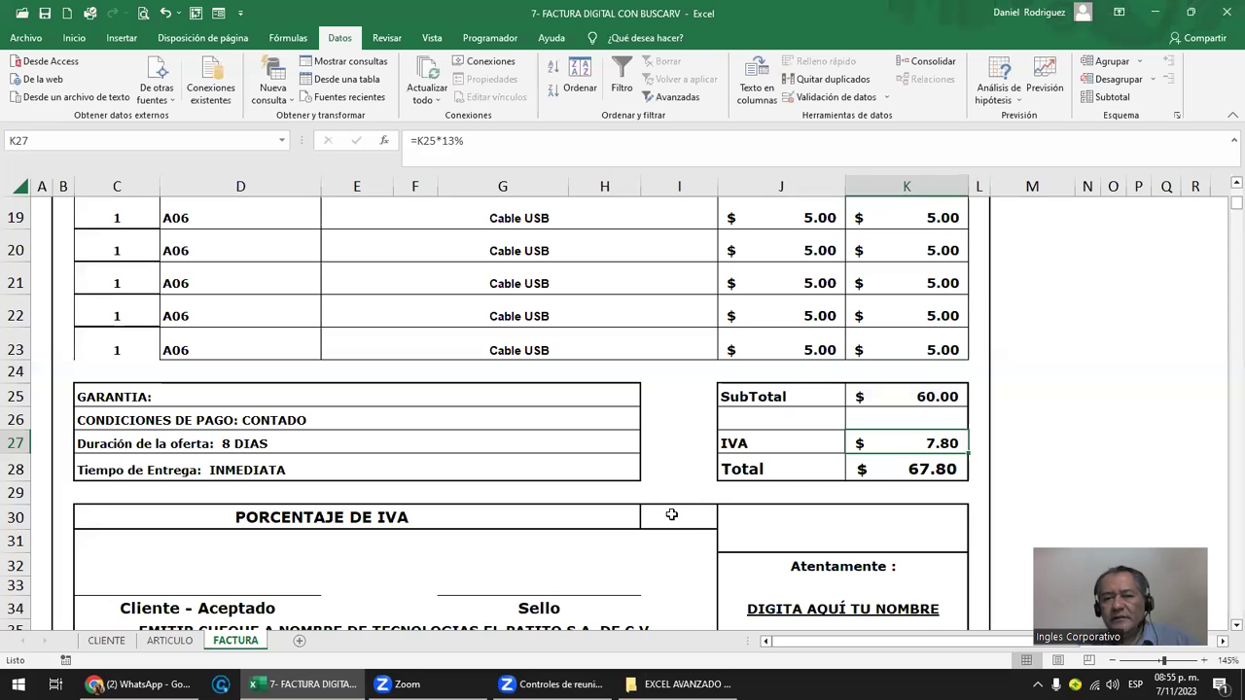
click(671, 516)
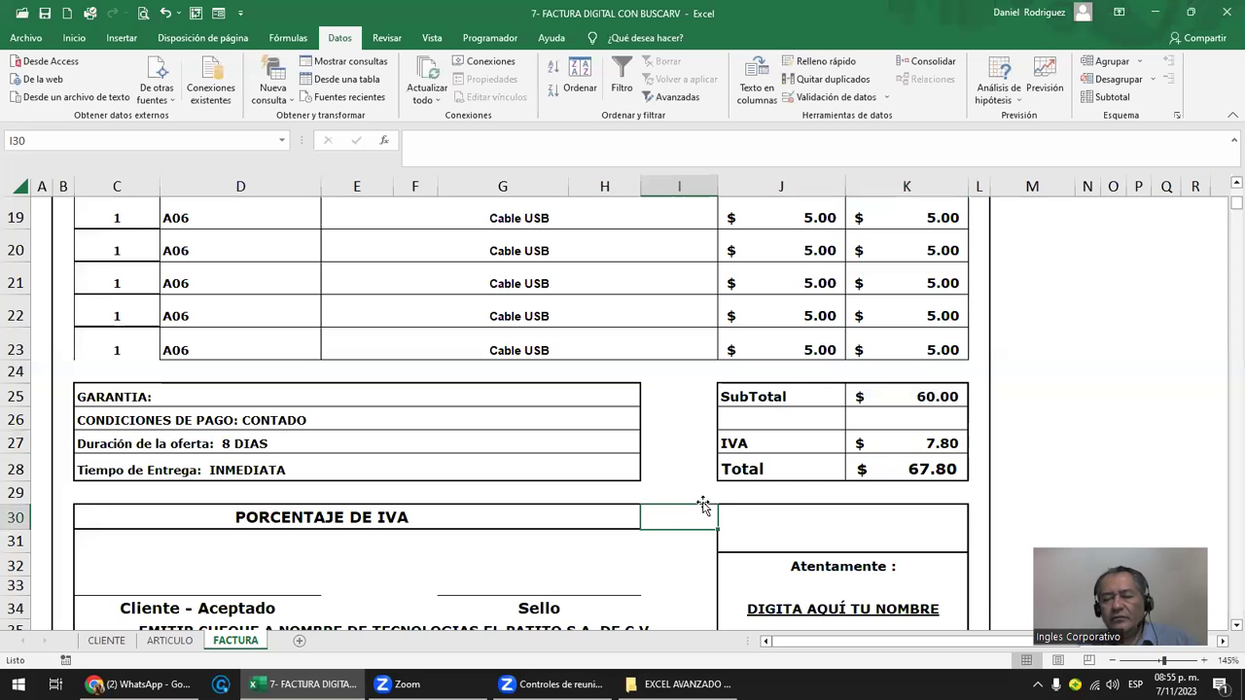
double_click(917, 469)
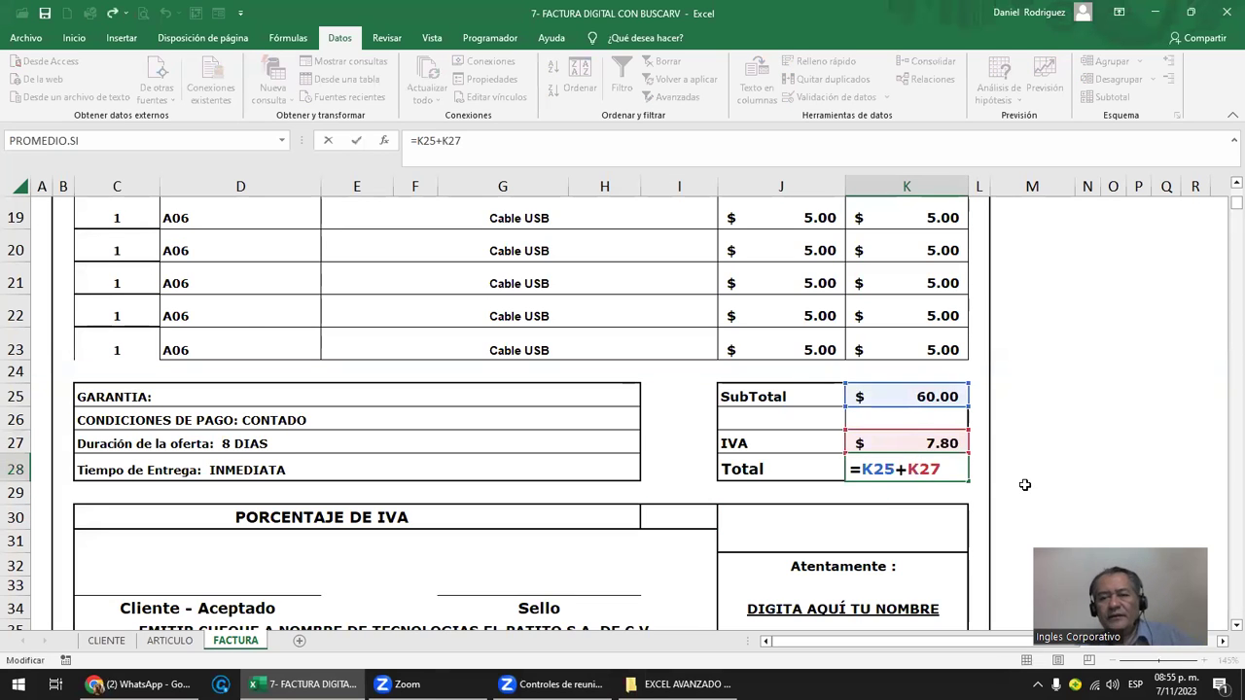
key(ctrl+Return)
- Check the J8 date cell and E13's ARTICULOS lookup, then list the defined names
ctrl+scroll(1025, 485, down, 2)
ctrl+scroll(1026, 486, down, 1)
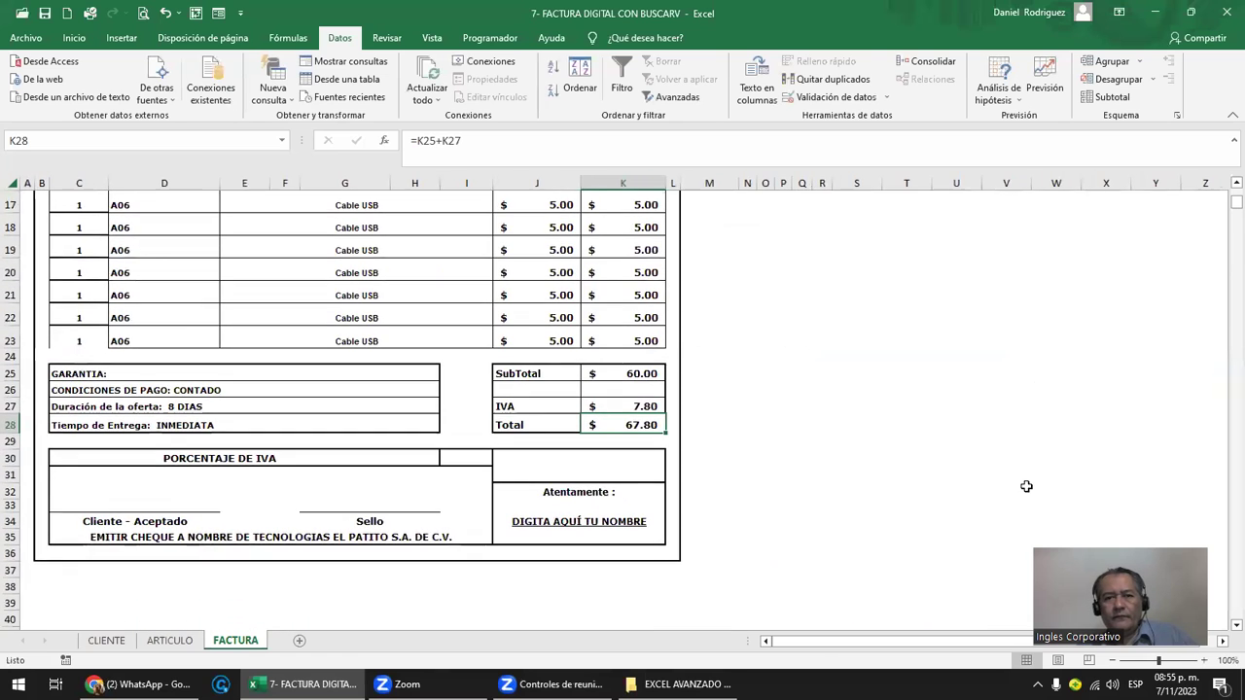
scroll(1026, 486, up, 2)
scroll(796, 465, up, 2)
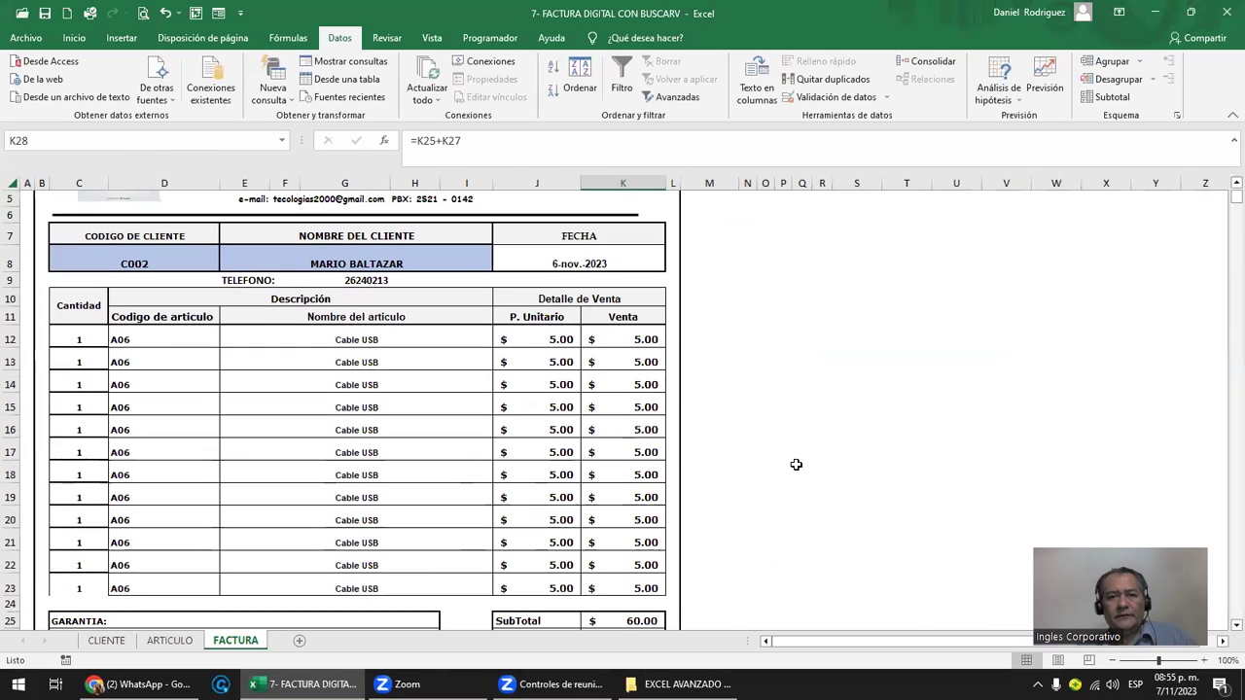
click(709, 249)
key(Left)
key(Left)
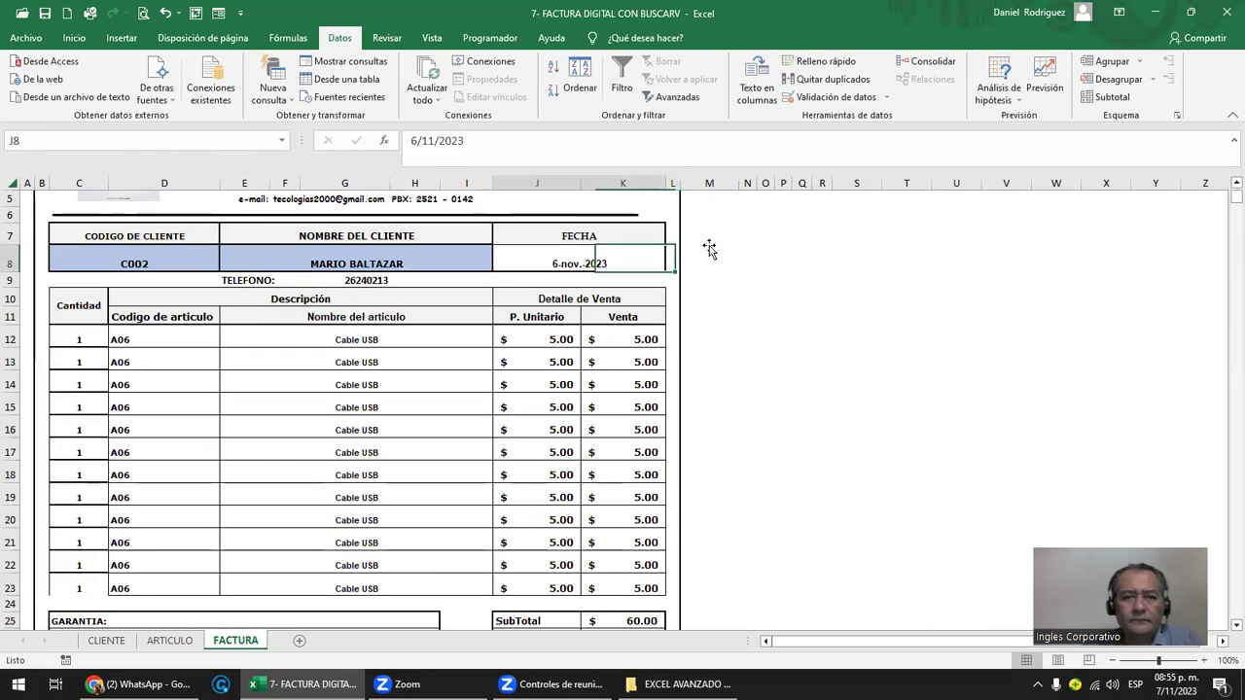
click(584, 252)
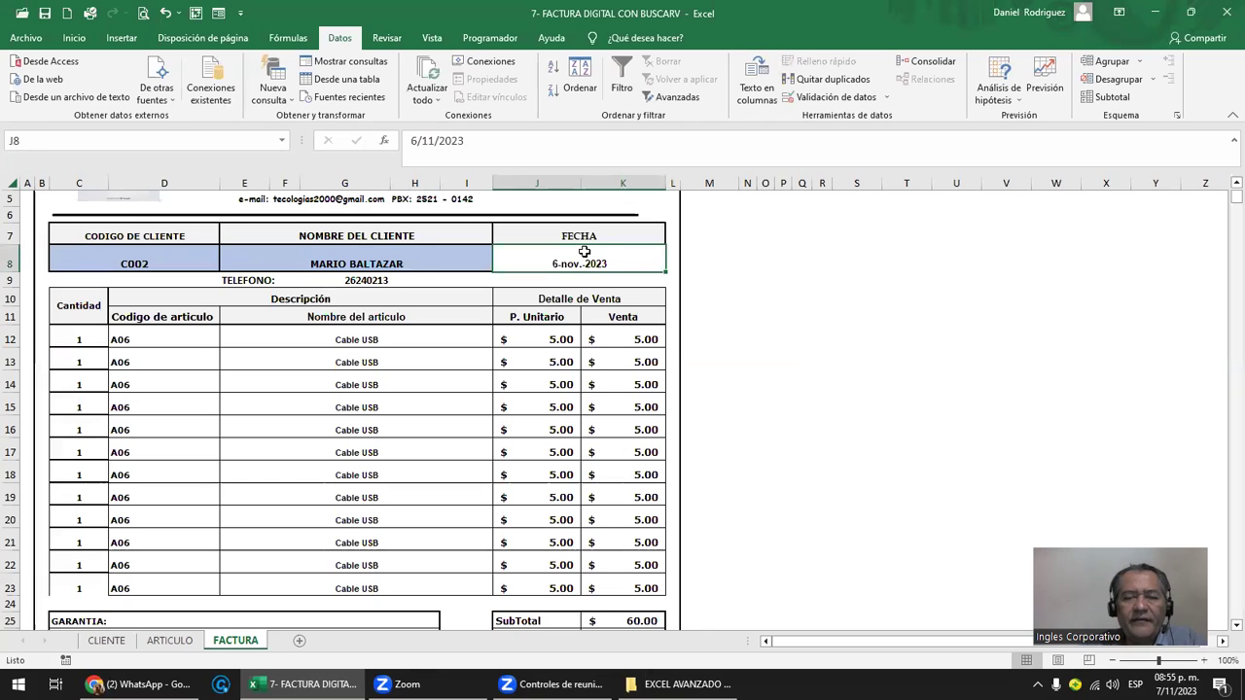
click(747, 259)
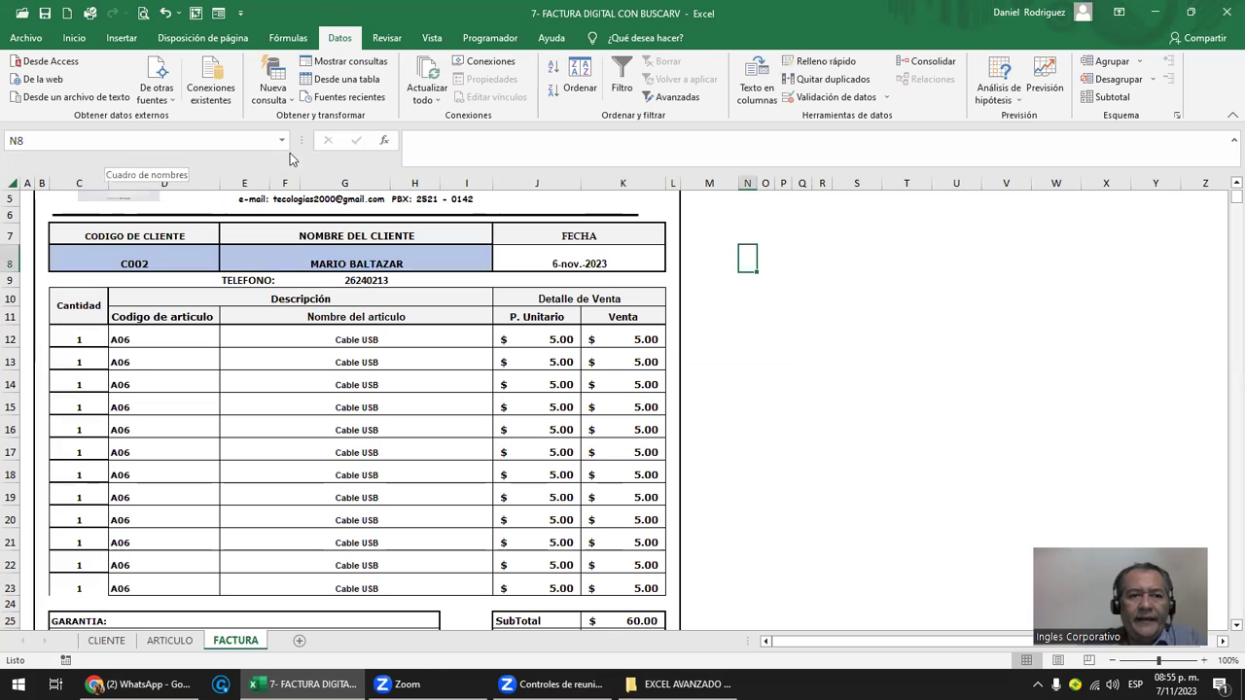
click(408, 358)
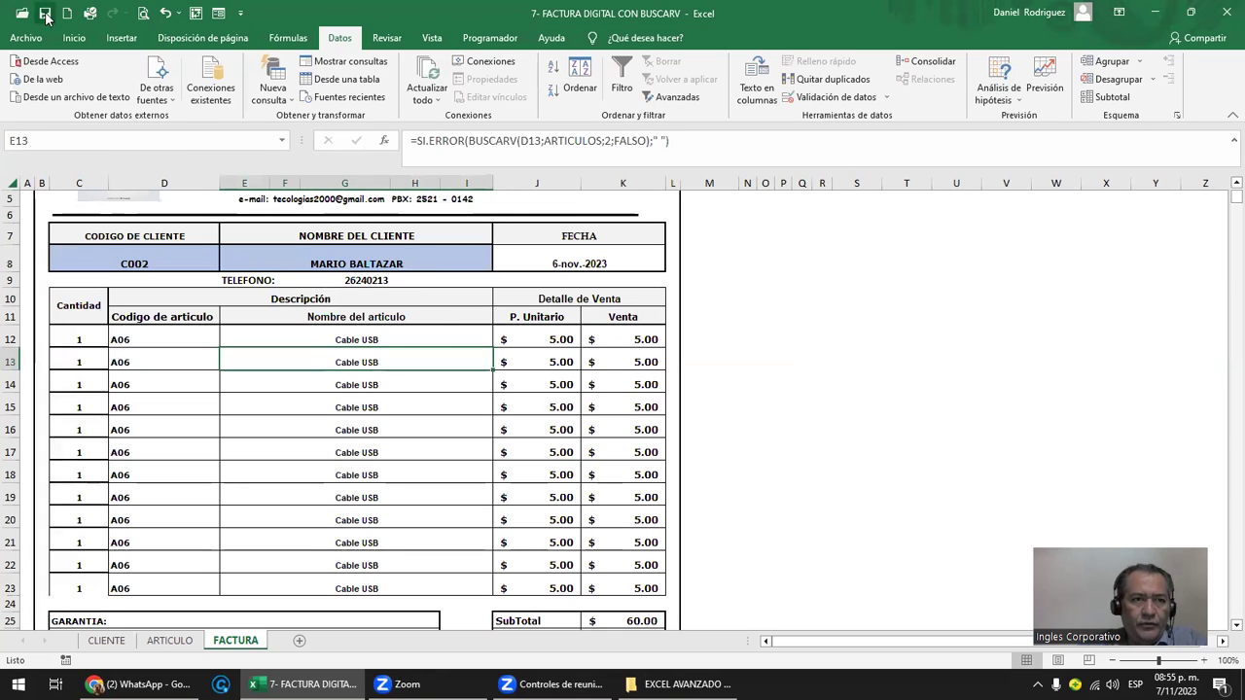
click(280, 141)
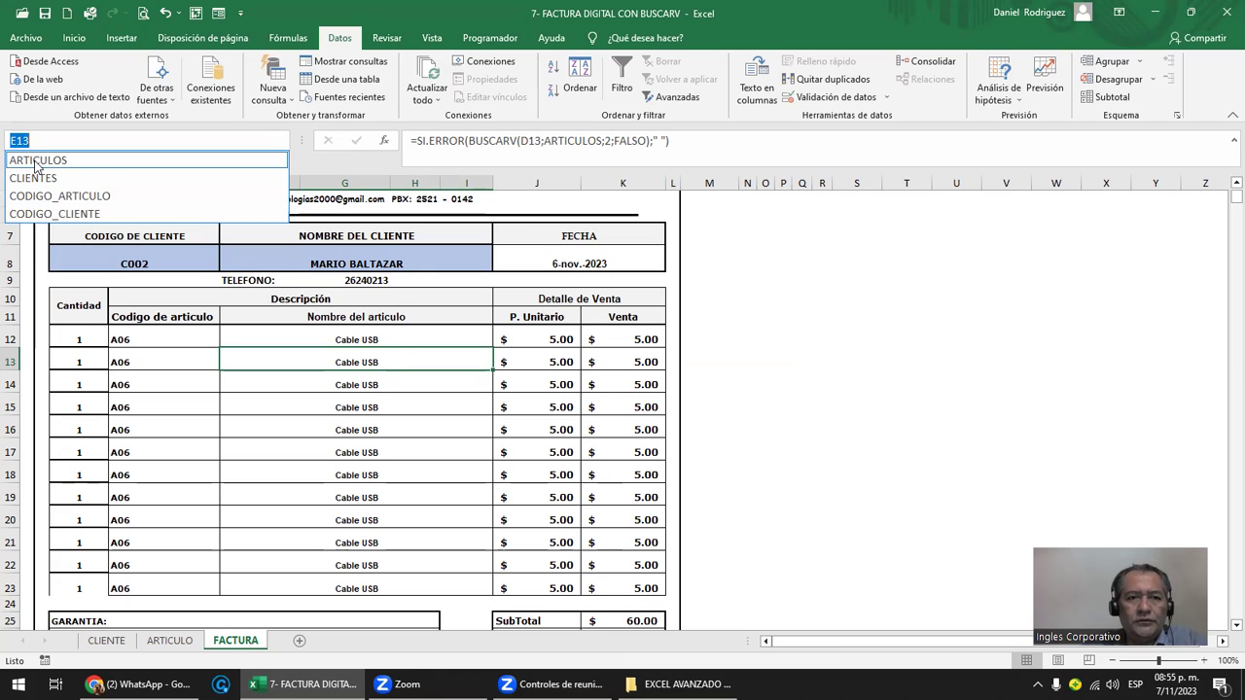
- Close the names list, review E12's ARTICULOS lookup, and show the Fórmulas ribbon
click(399, 333)
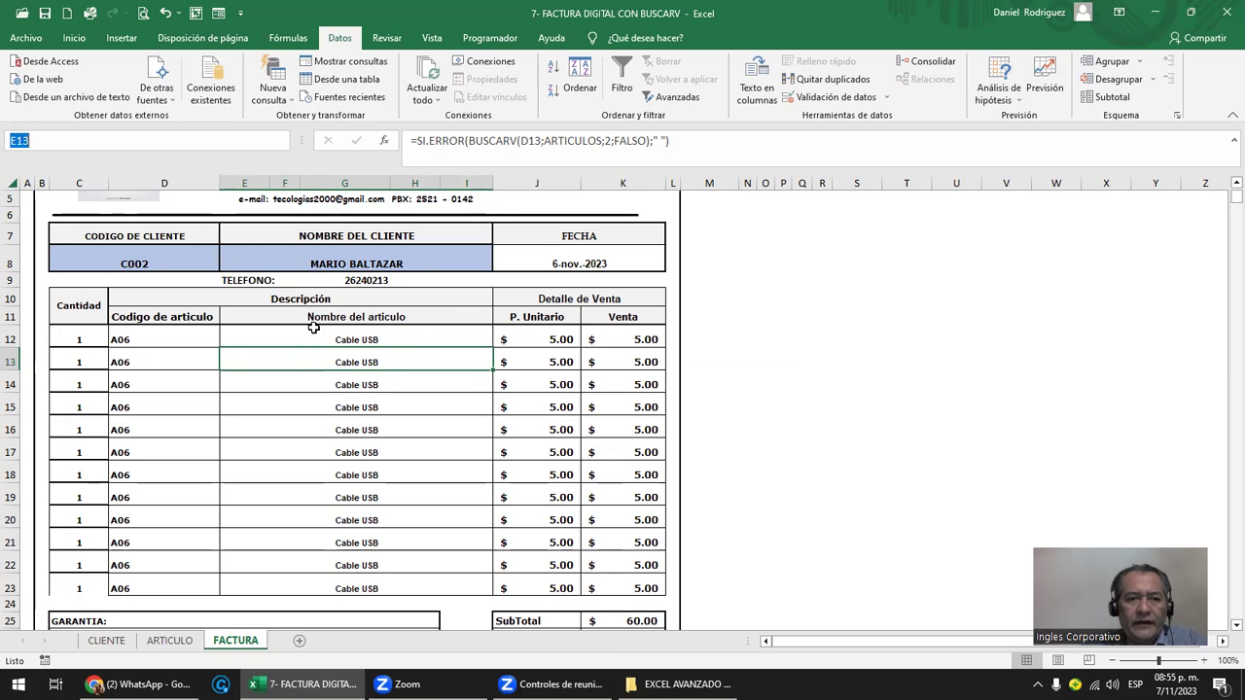
drag(346, 319, 571, 580)
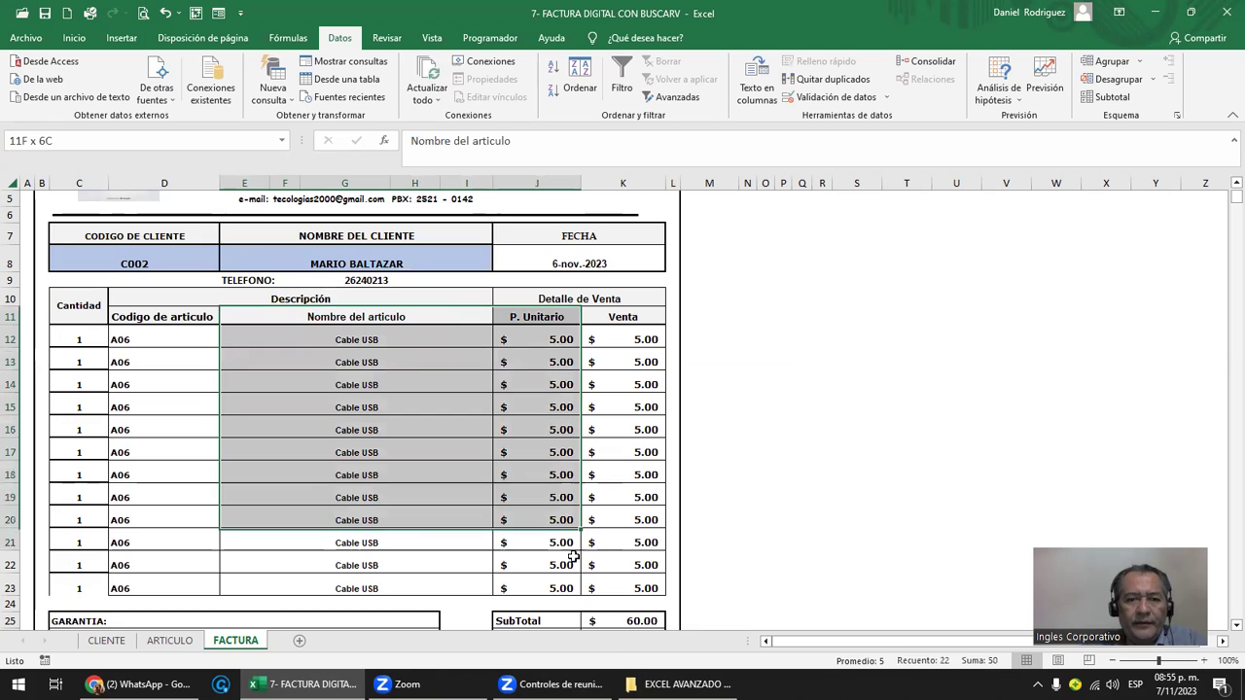
click(389, 343)
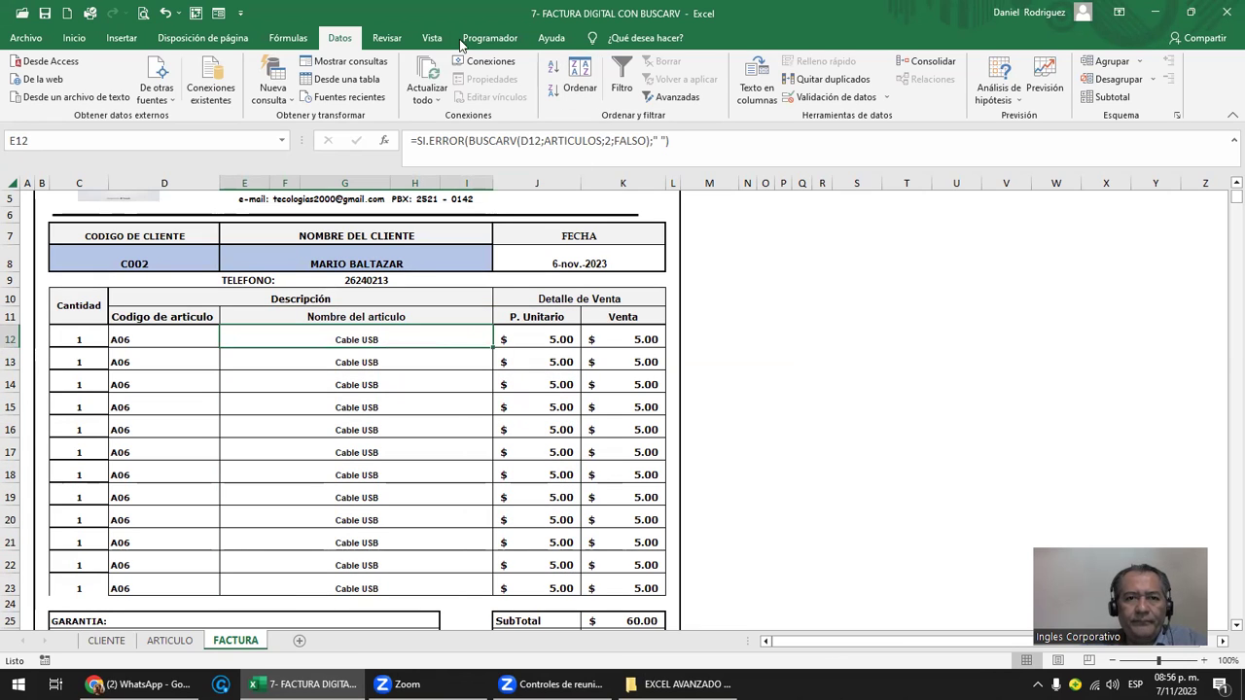
click(295, 39)
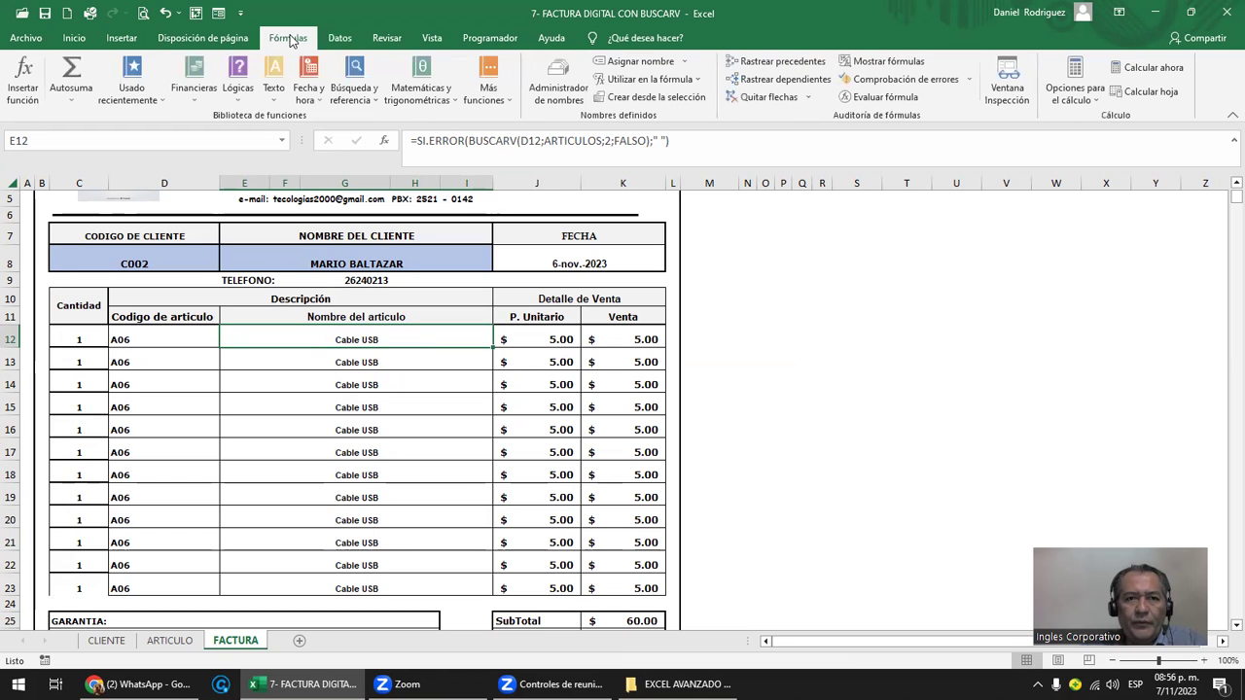
- Delete the ARTICULOS defined name in the Name Manager and close it
click(559, 82)
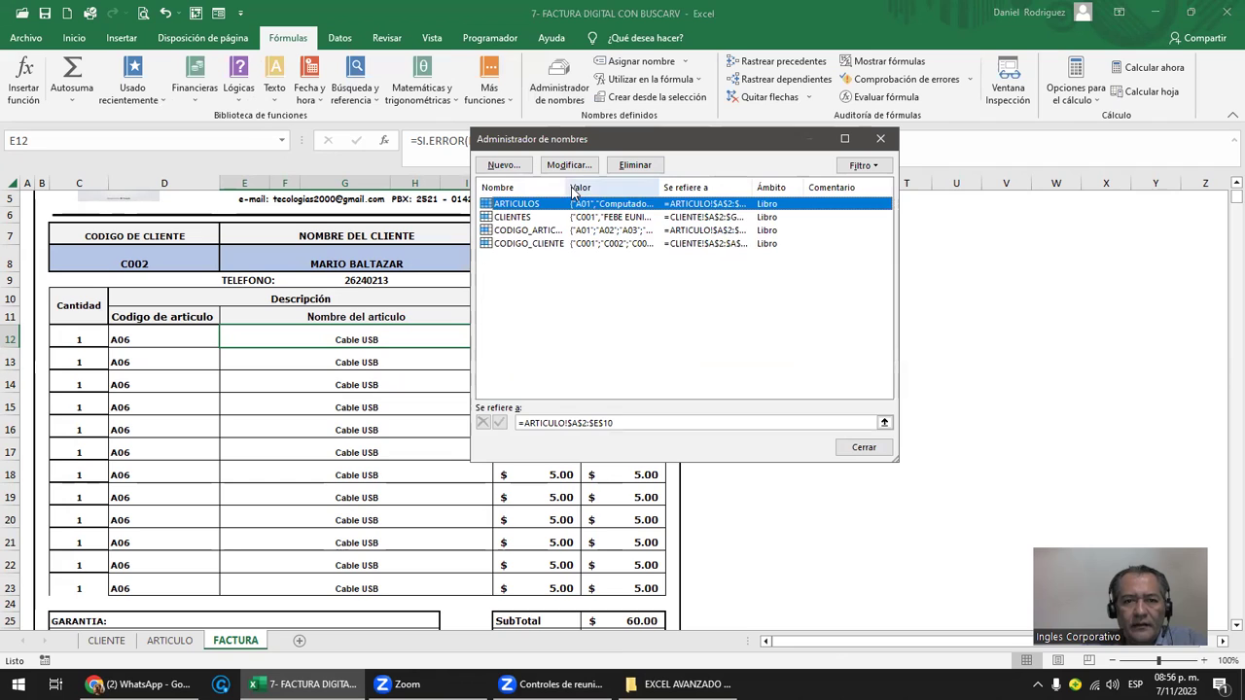
drag(569, 193, 724, 190)
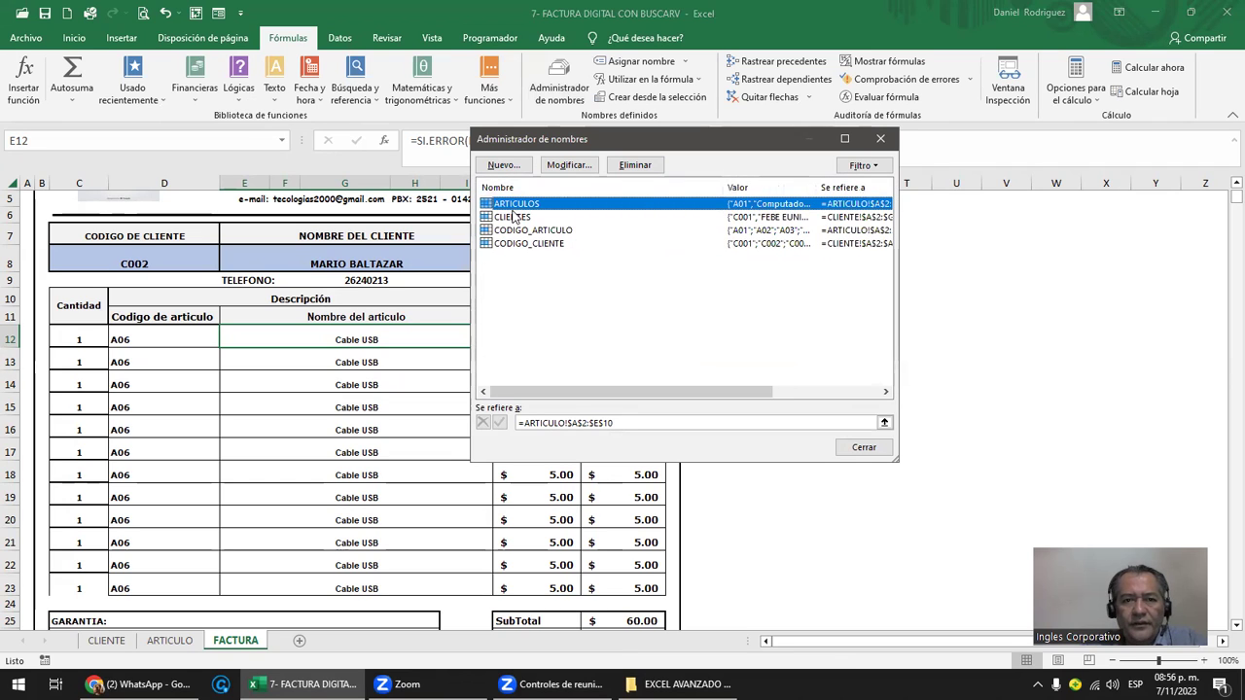
click(628, 165)
click(587, 386)
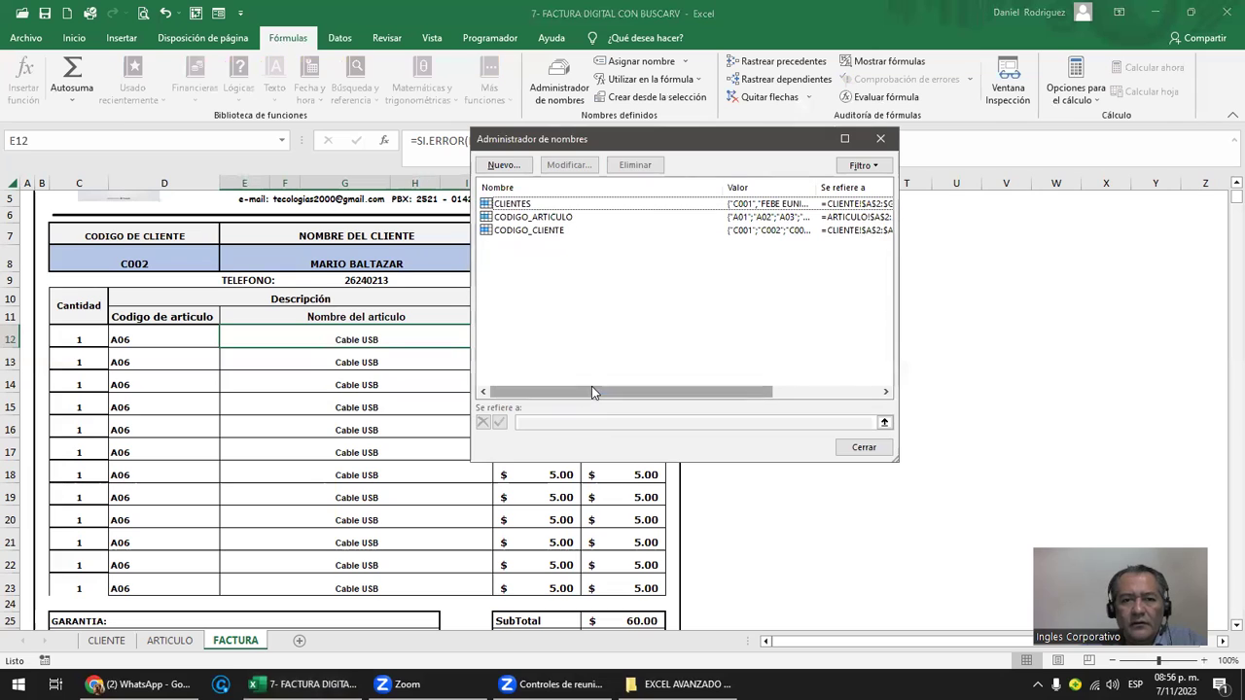
click(853, 451)
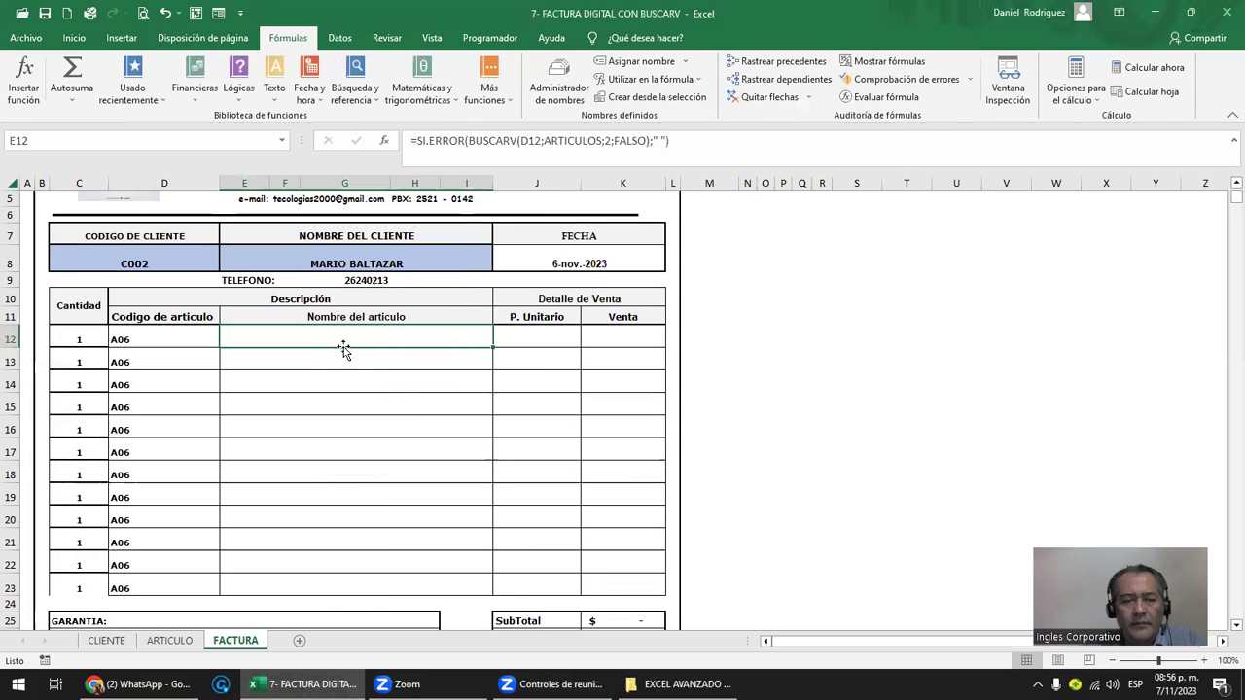
- Inspect the SI.ERROR(BUSCARV) lookup formula in E12 without changing it
click(394, 361)
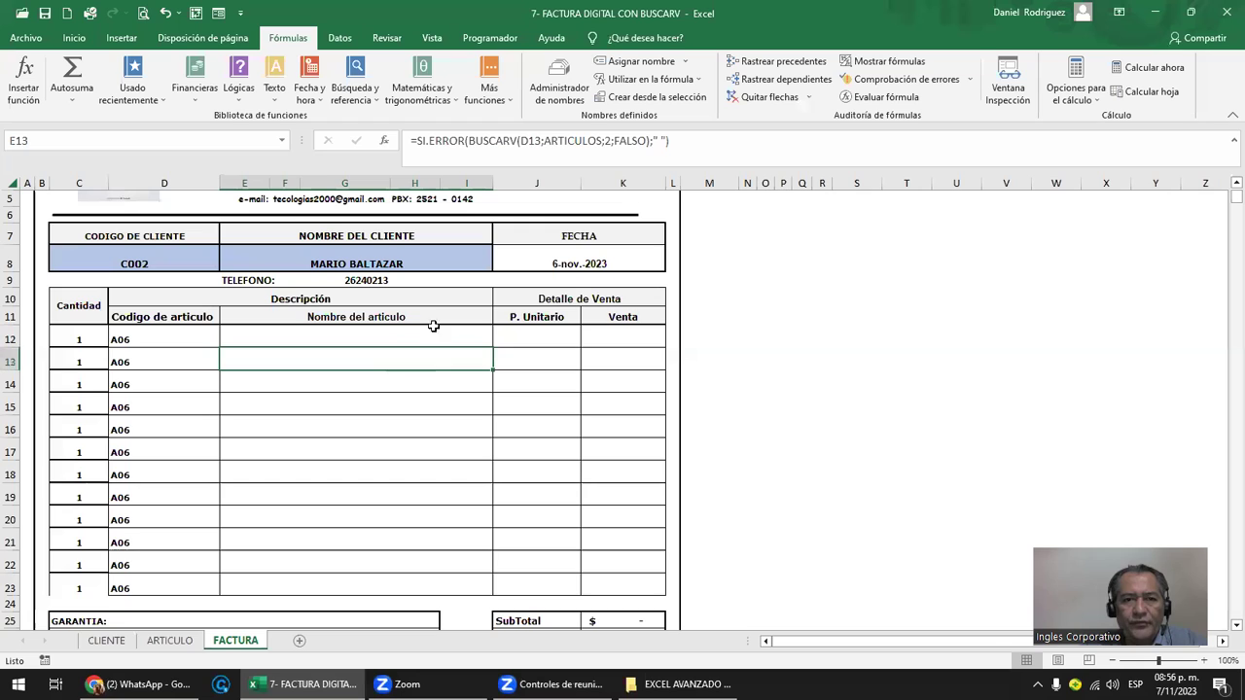
double_click(368, 340)
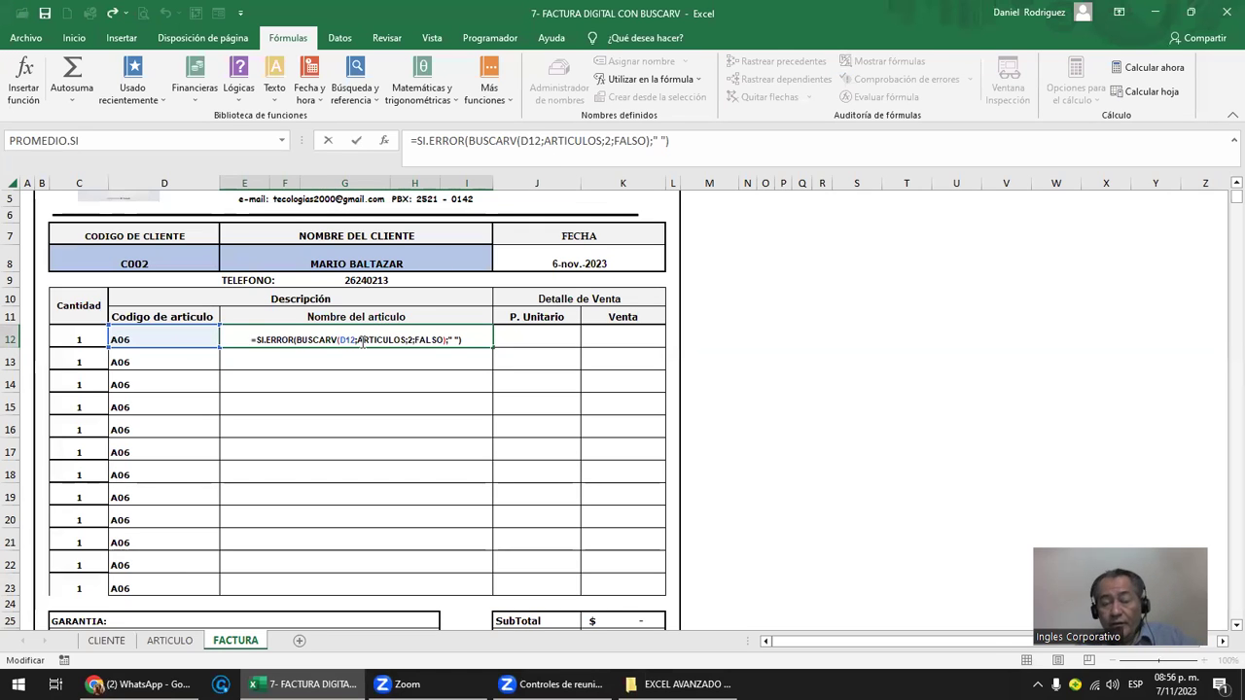
key(Escape)
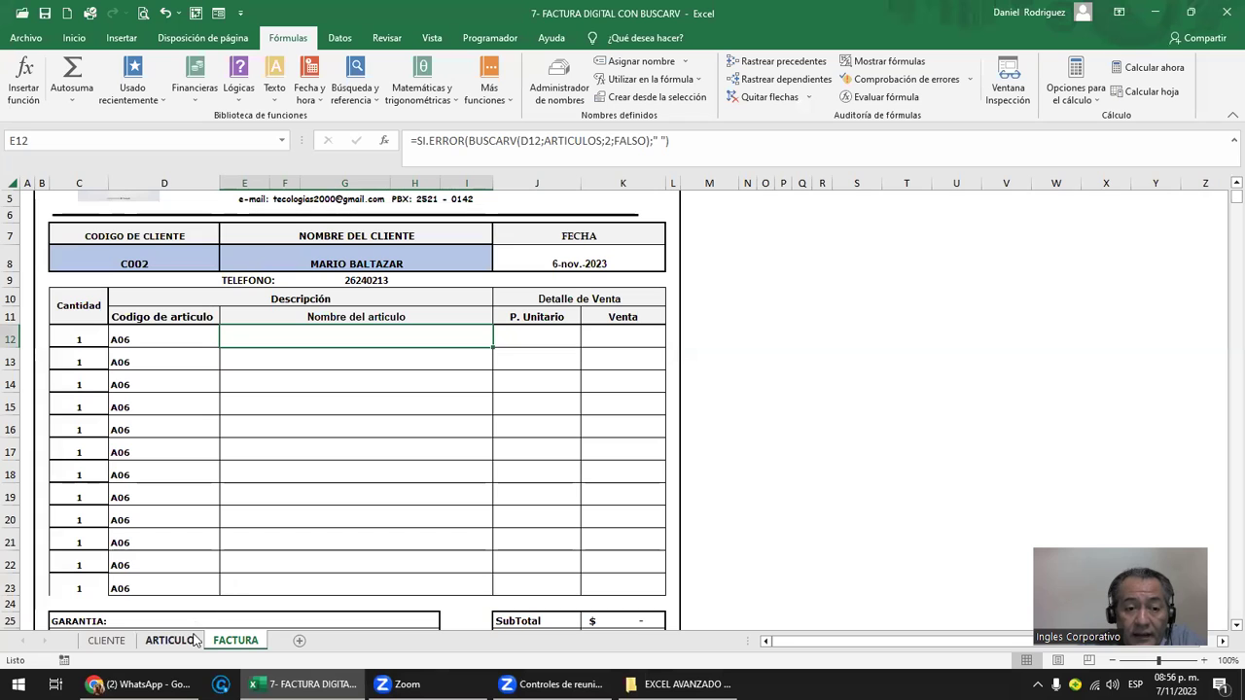
- Name the ARTICULO sheet's article table A2:E10 as ARTICULOS via the Name Box
click(169, 640)
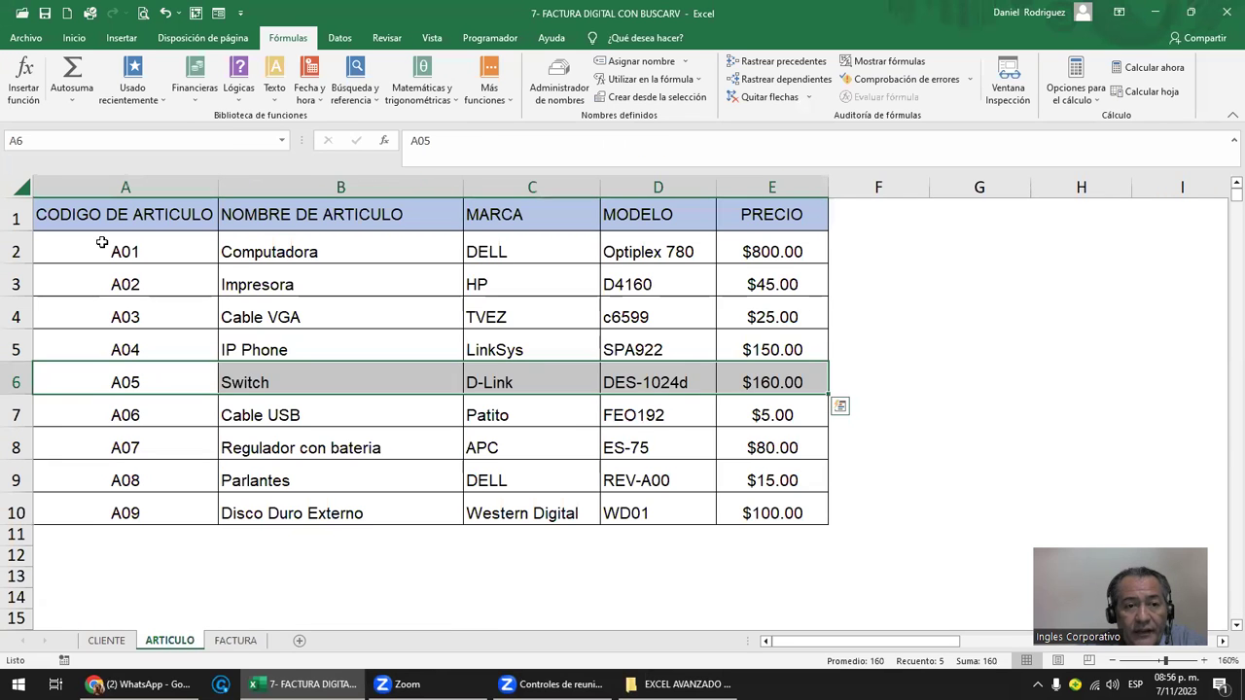
drag(112, 255, 749, 515)
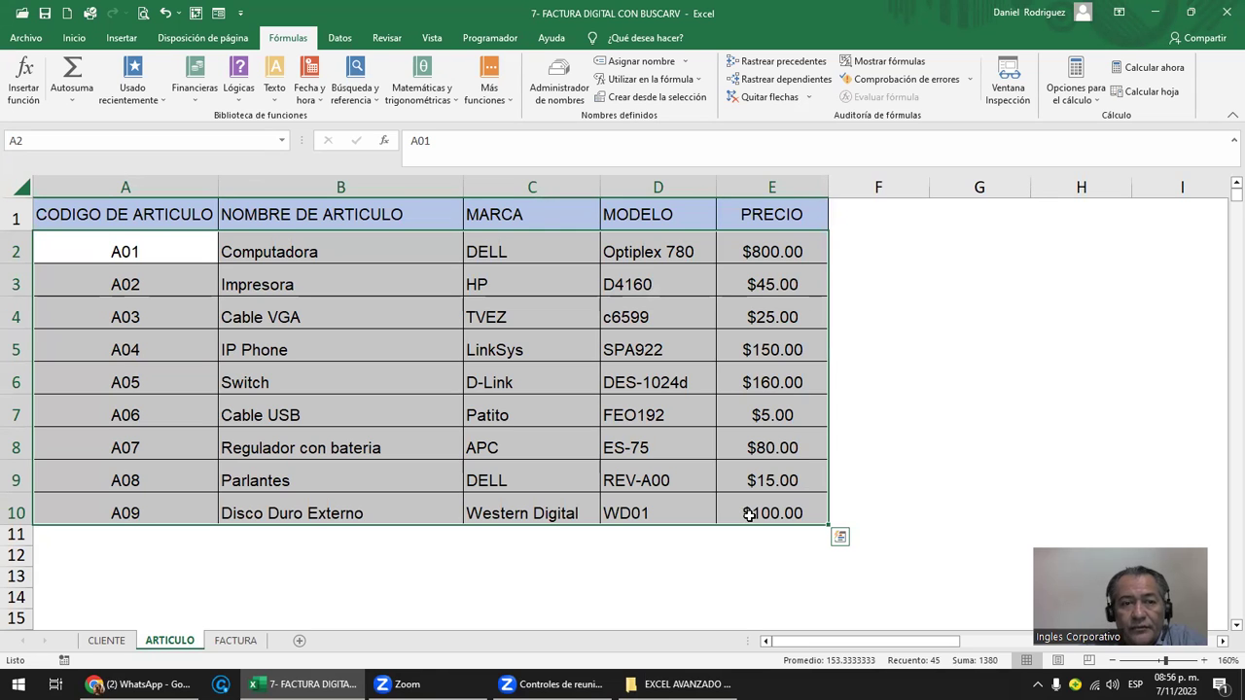
click(235, 640)
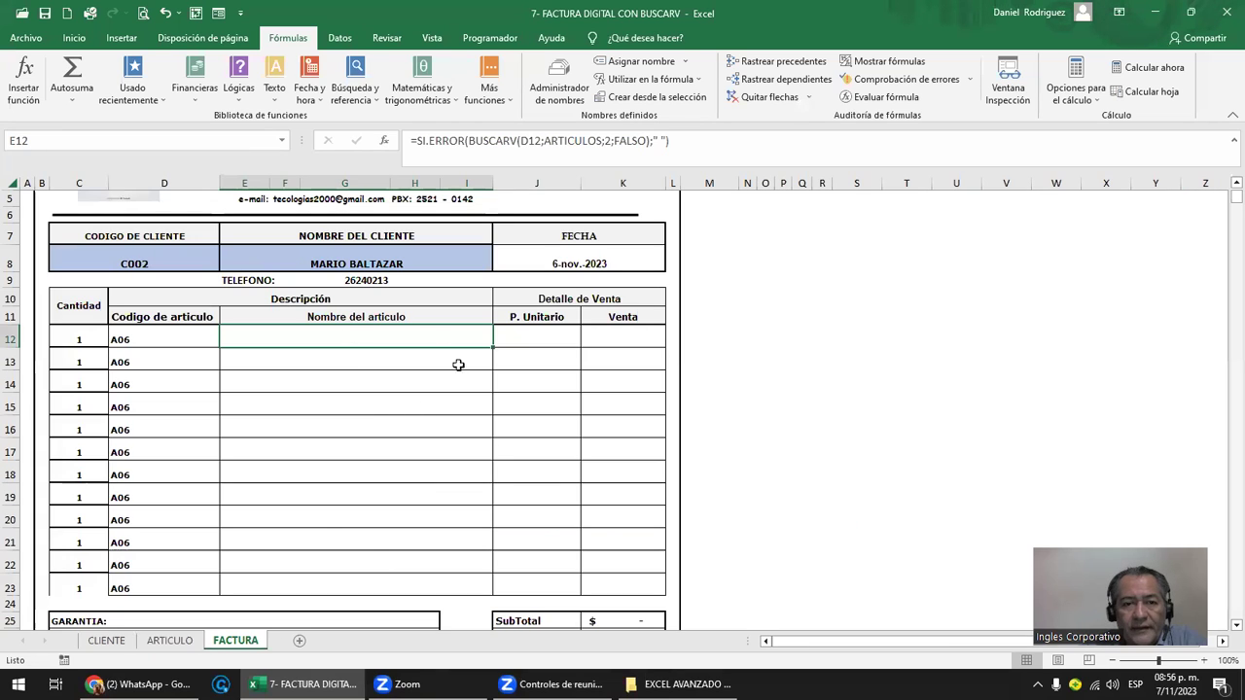
mouse_move(134, 243)
mouse_down()
mouse_move(639, 283)
mouse_move(782, 496)
mouse_up()
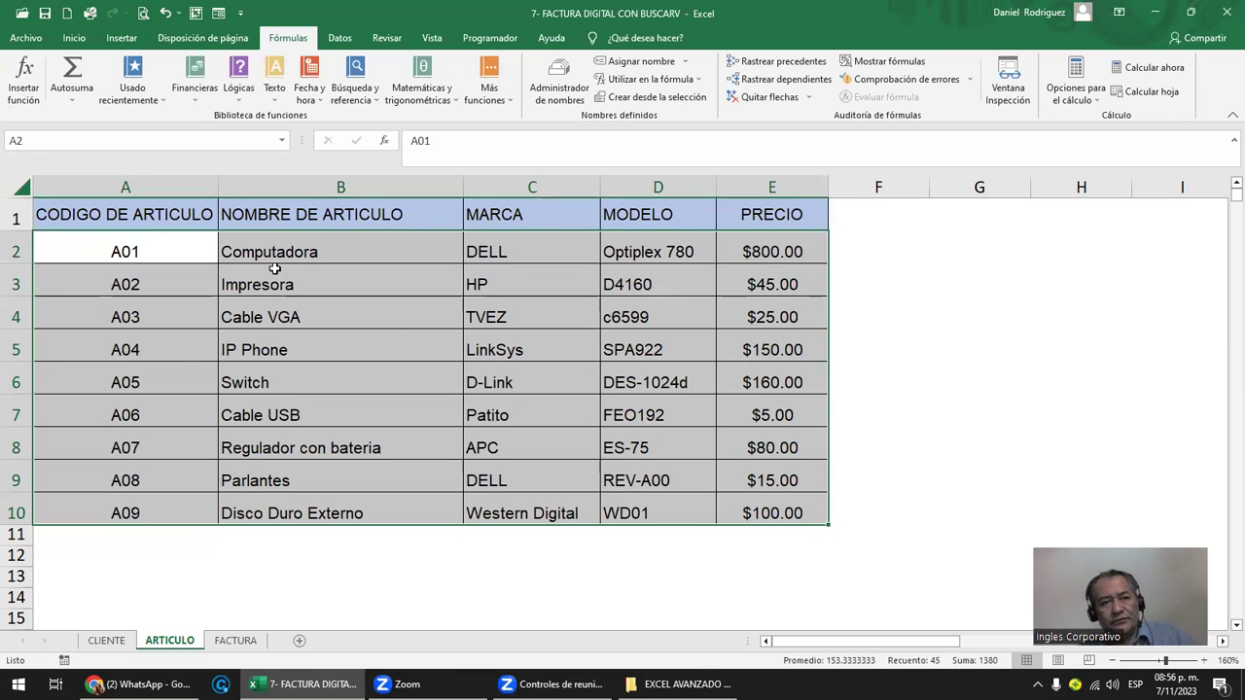
click(77, 142)
text(A)
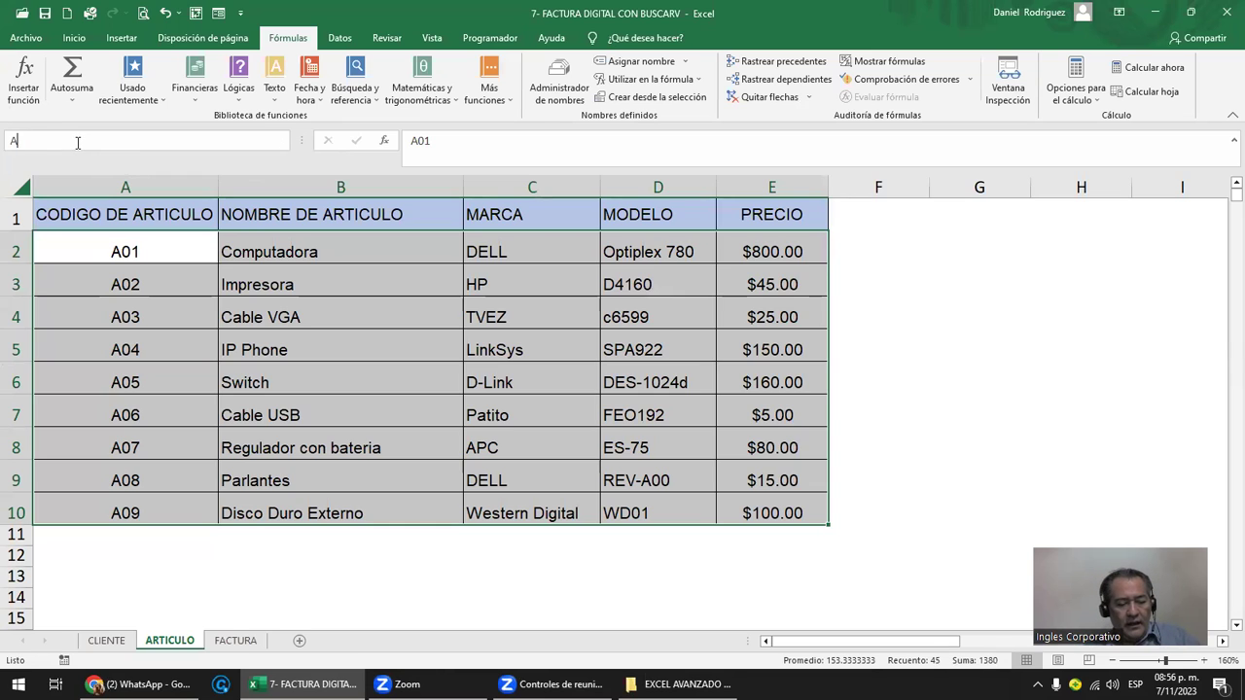
text(RTICU)
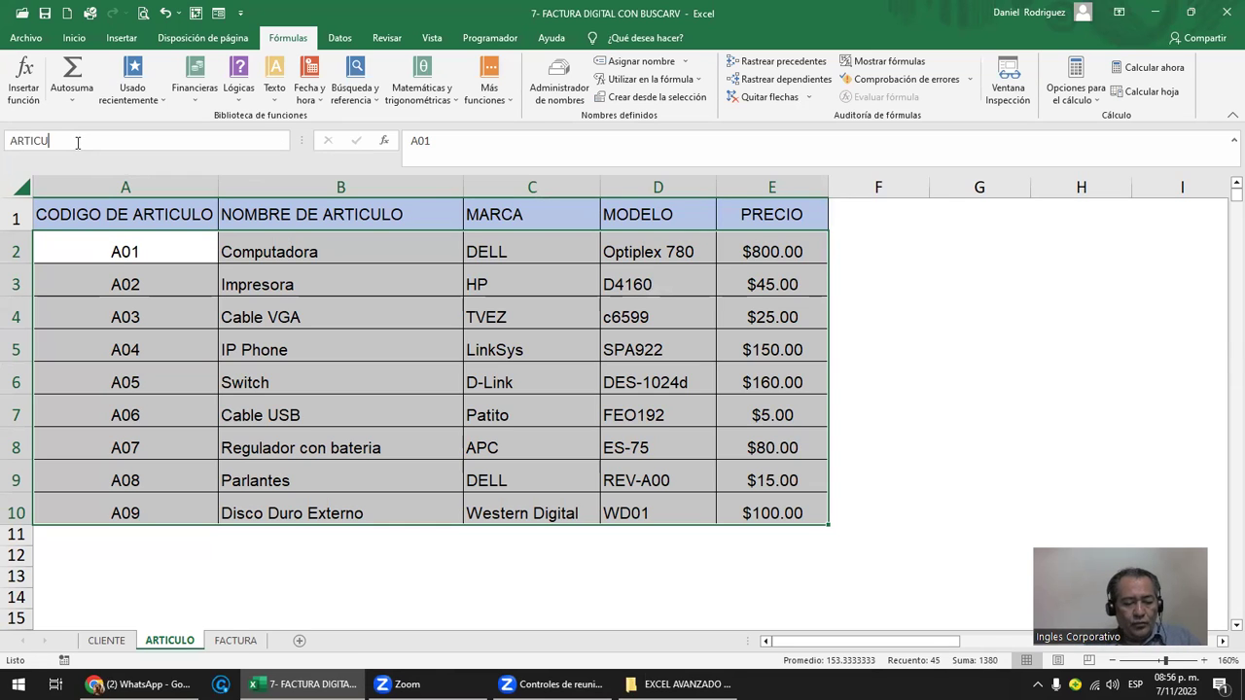
text(LOS)
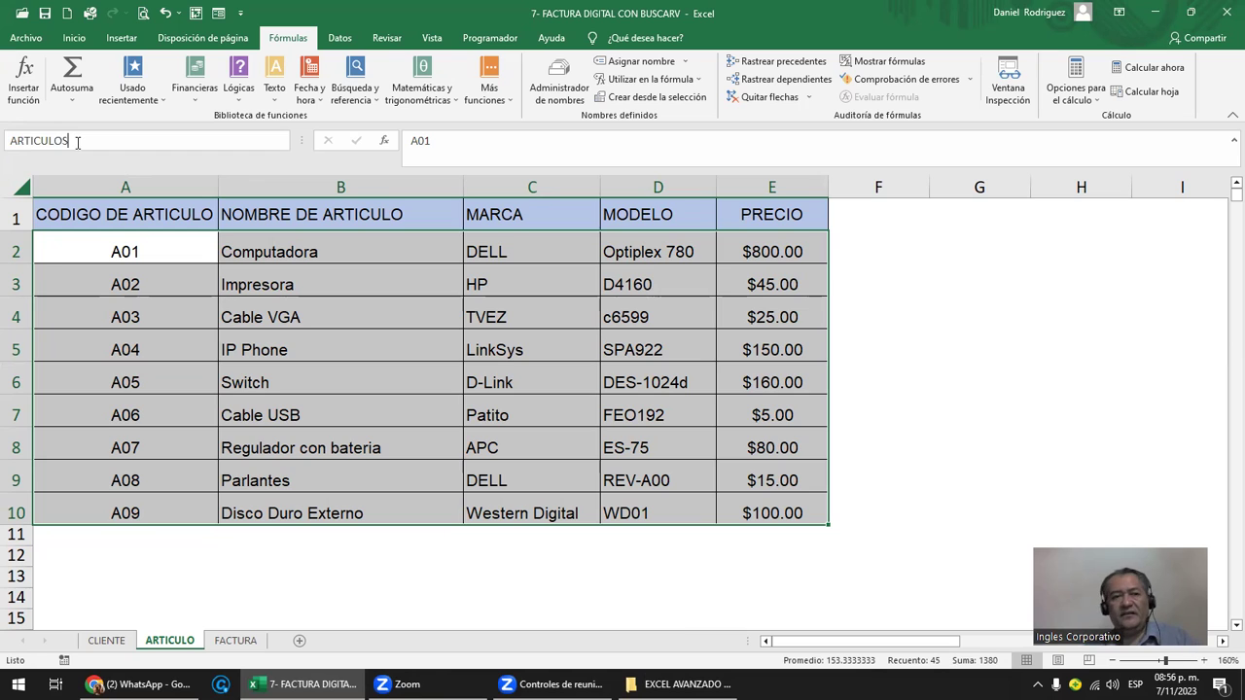
key(Return)
key(Return)
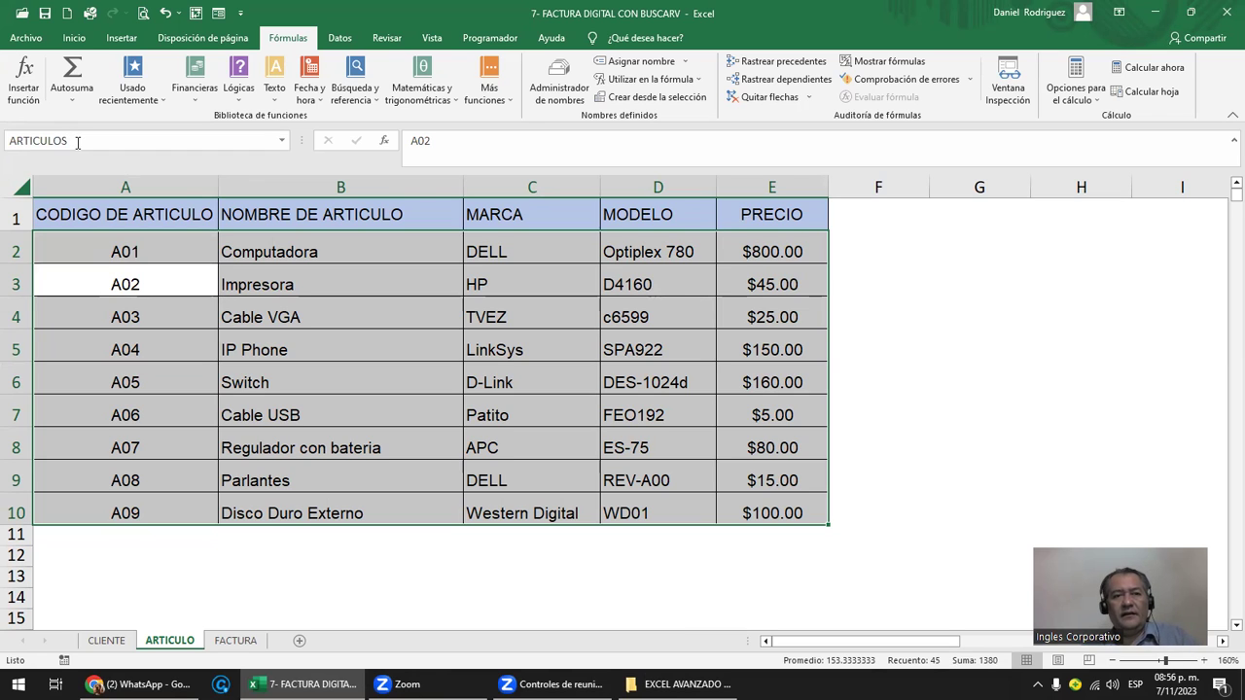
- Verify the ARTICULOS range from the names list, then return to FACTURA's filled rows
click(872, 306)
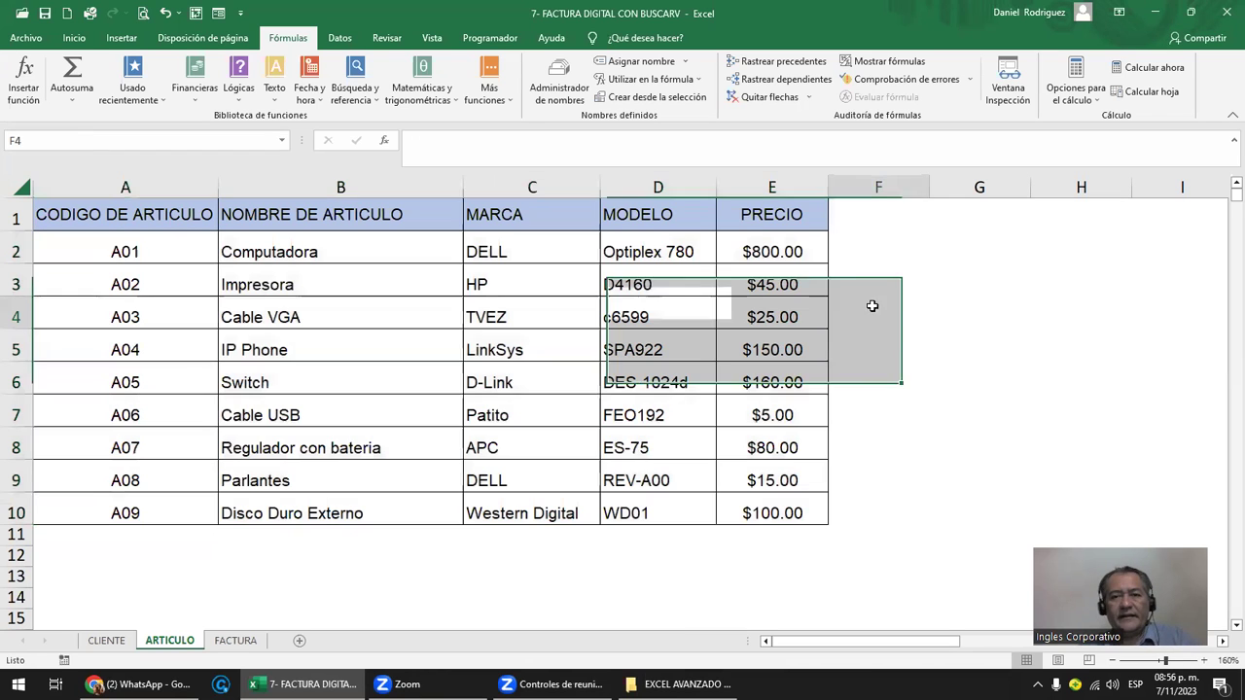
click(282, 141)
click(76, 161)
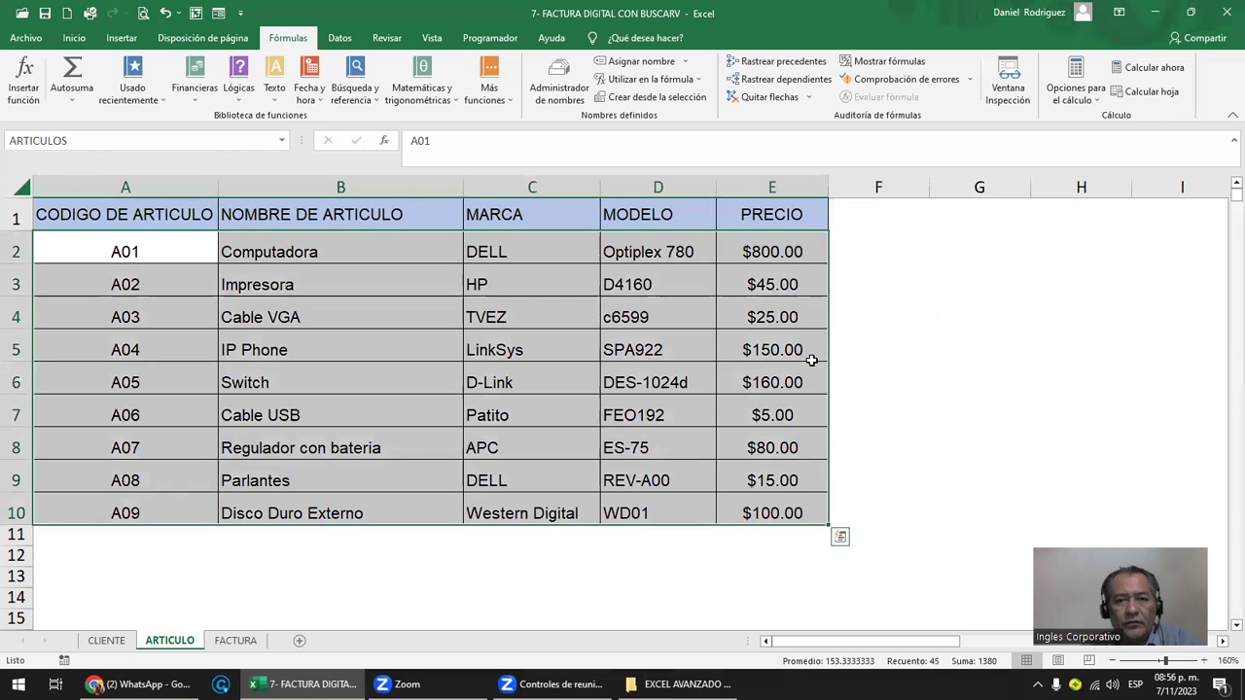
click(913, 343)
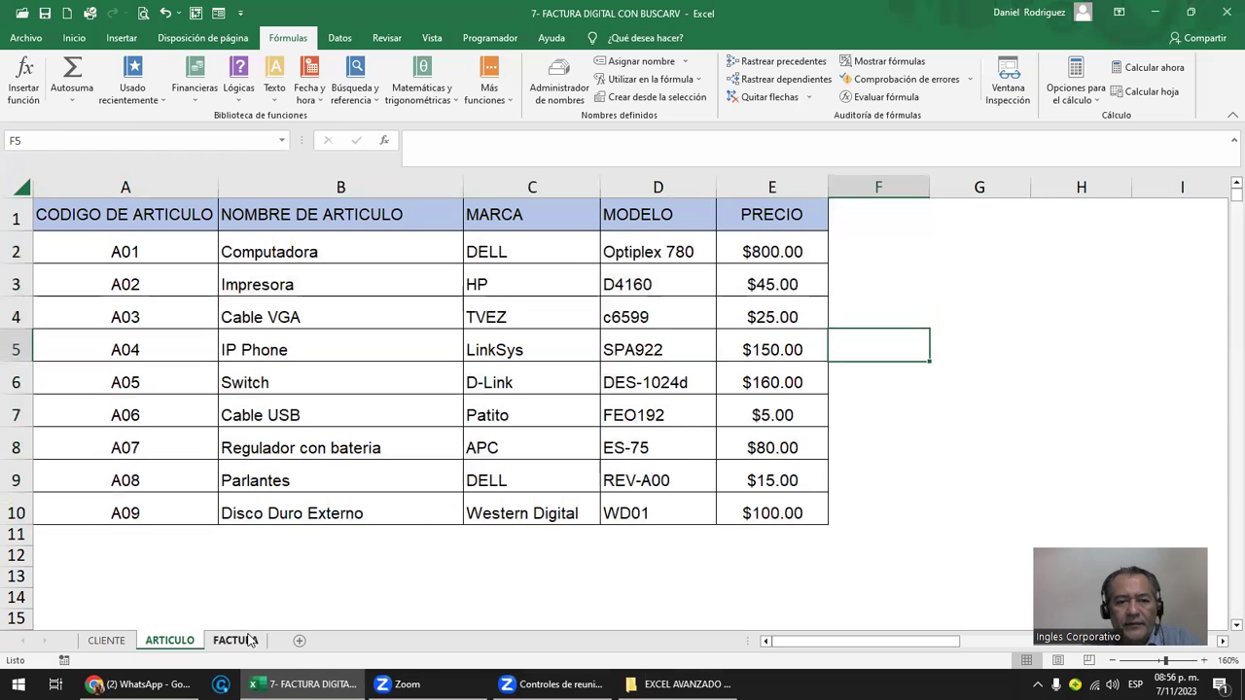
click(236, 640)
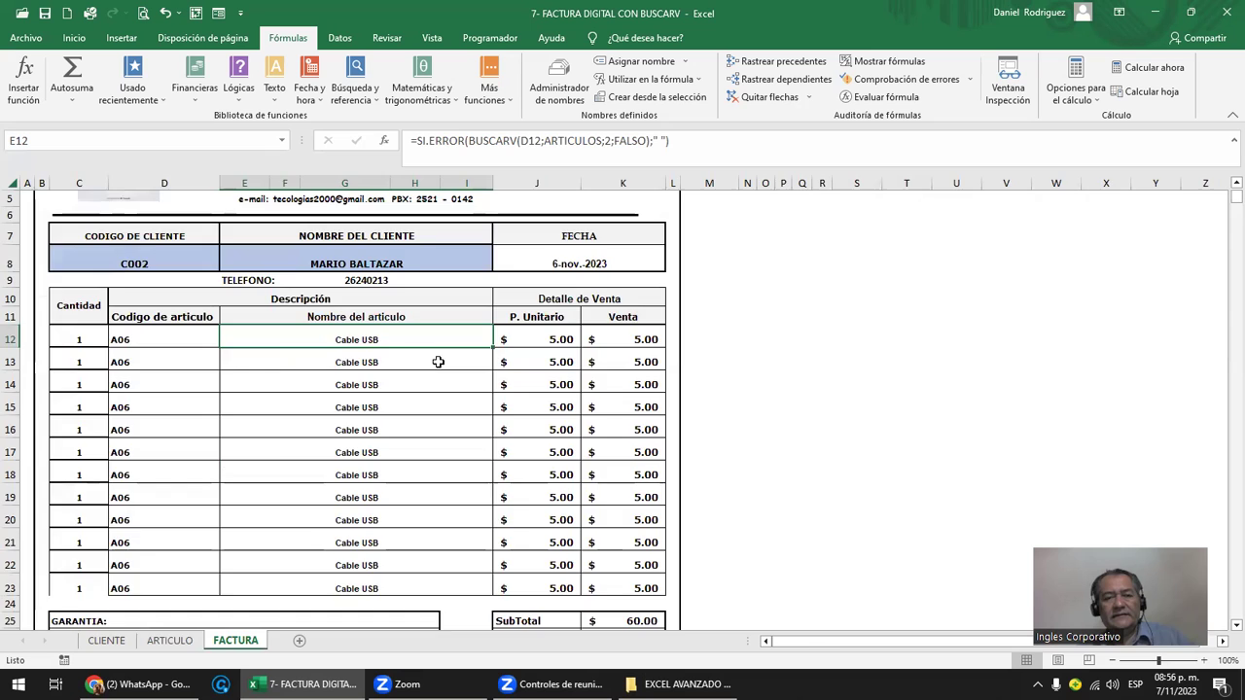
scroll(439, 361, up, 3)
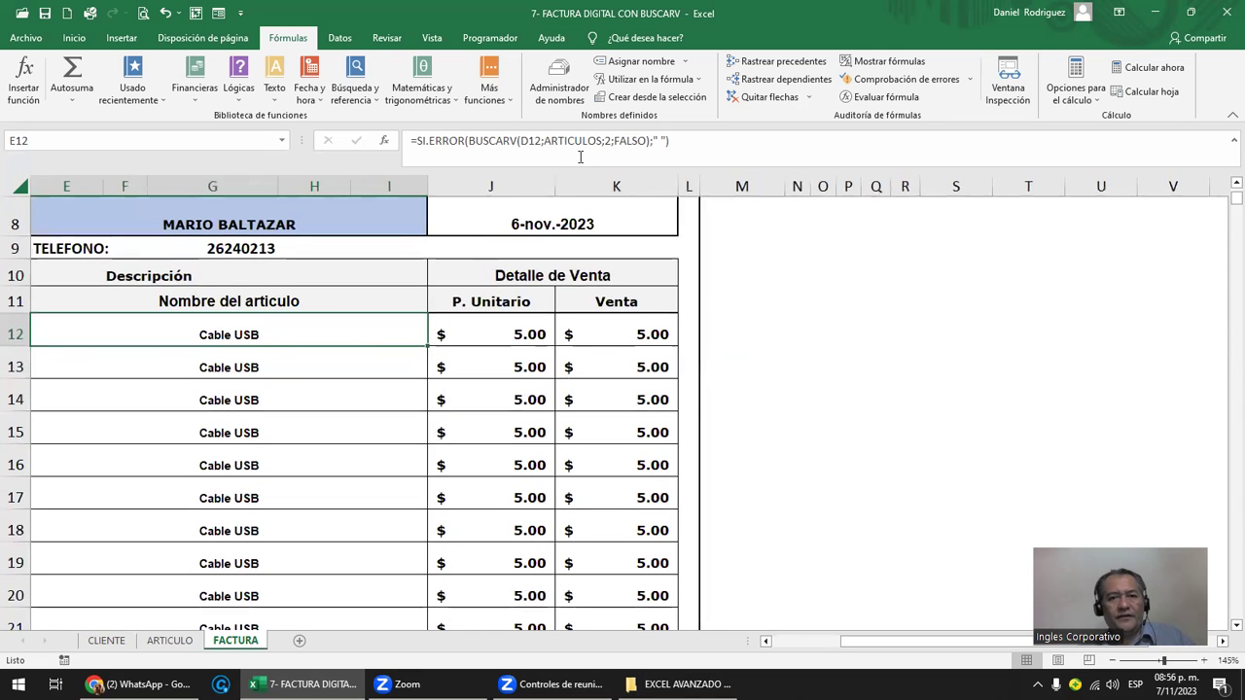
click(788, 332)
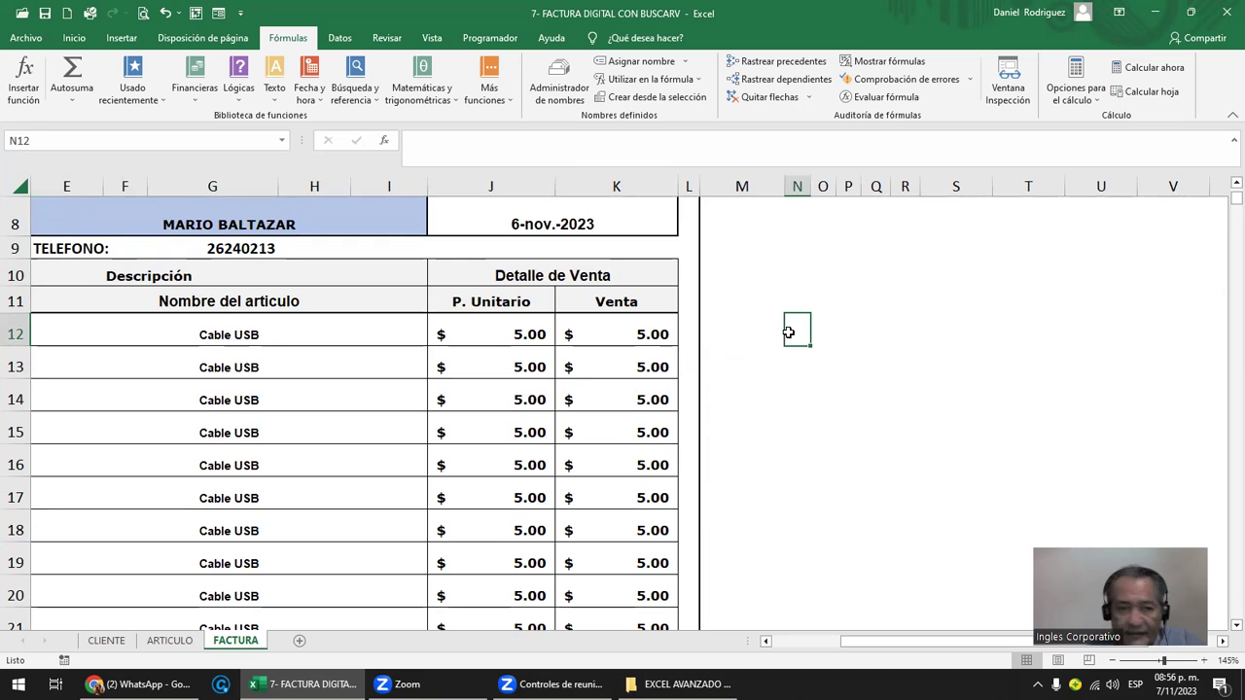
key(Left)
key(Home)
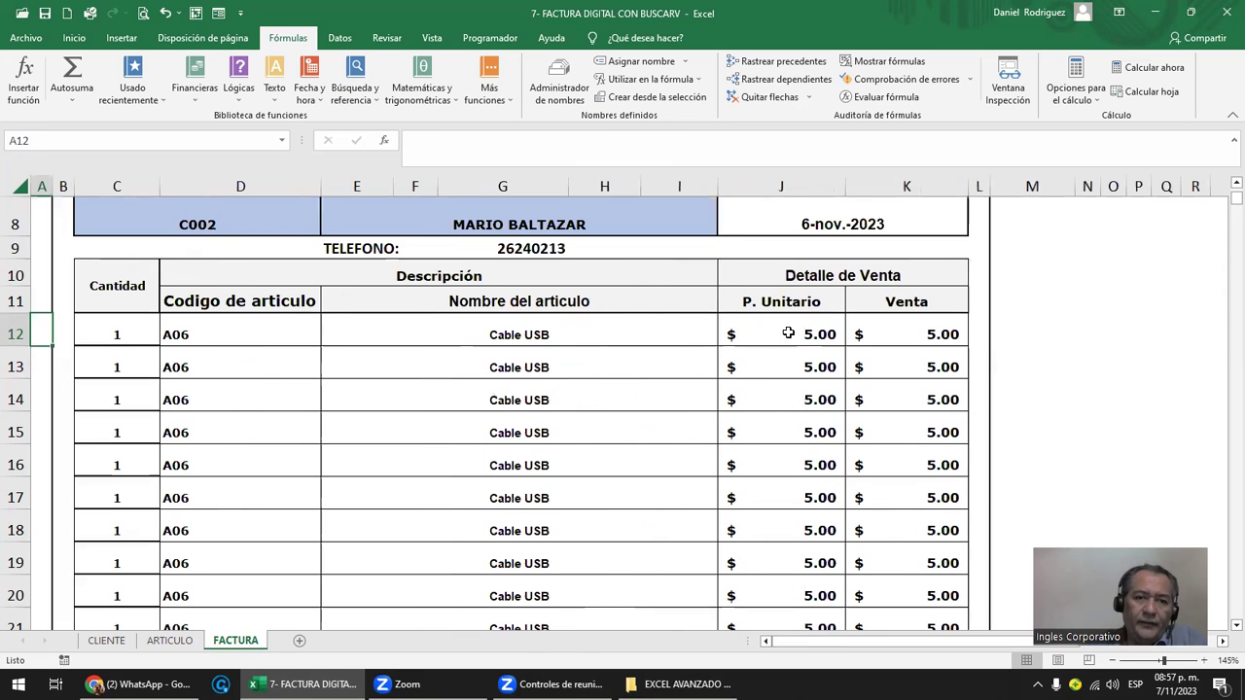
double_click(540, 336)
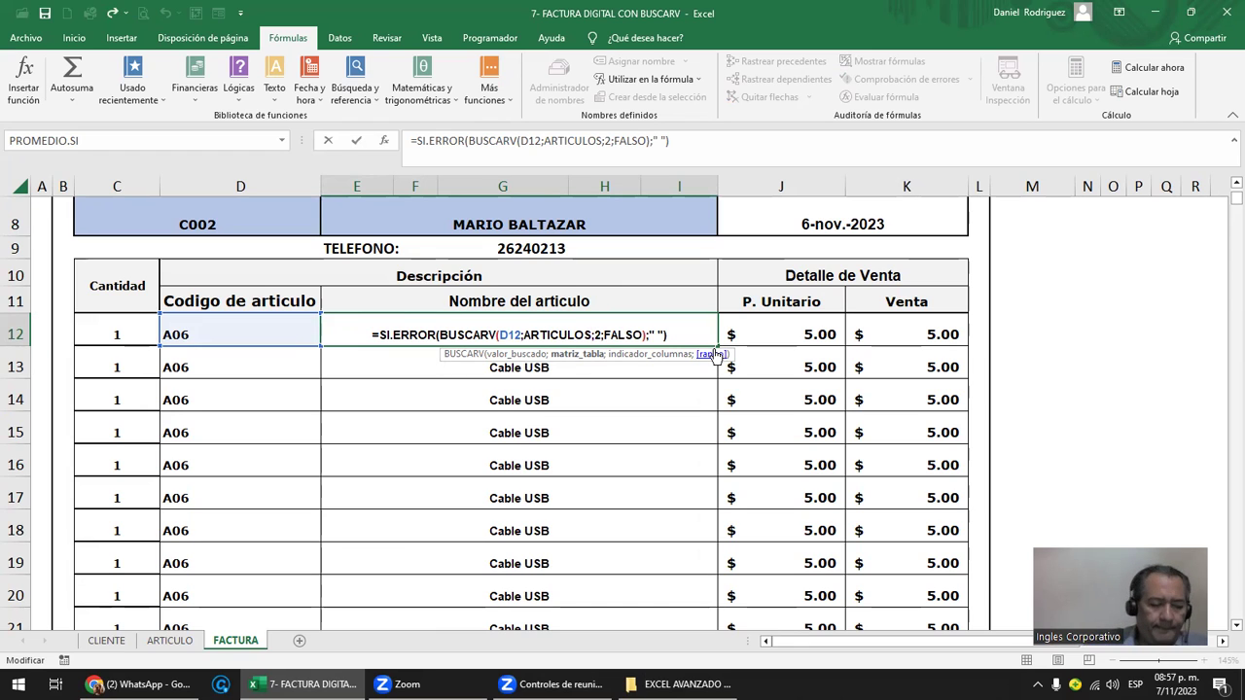
click(1010, 360)
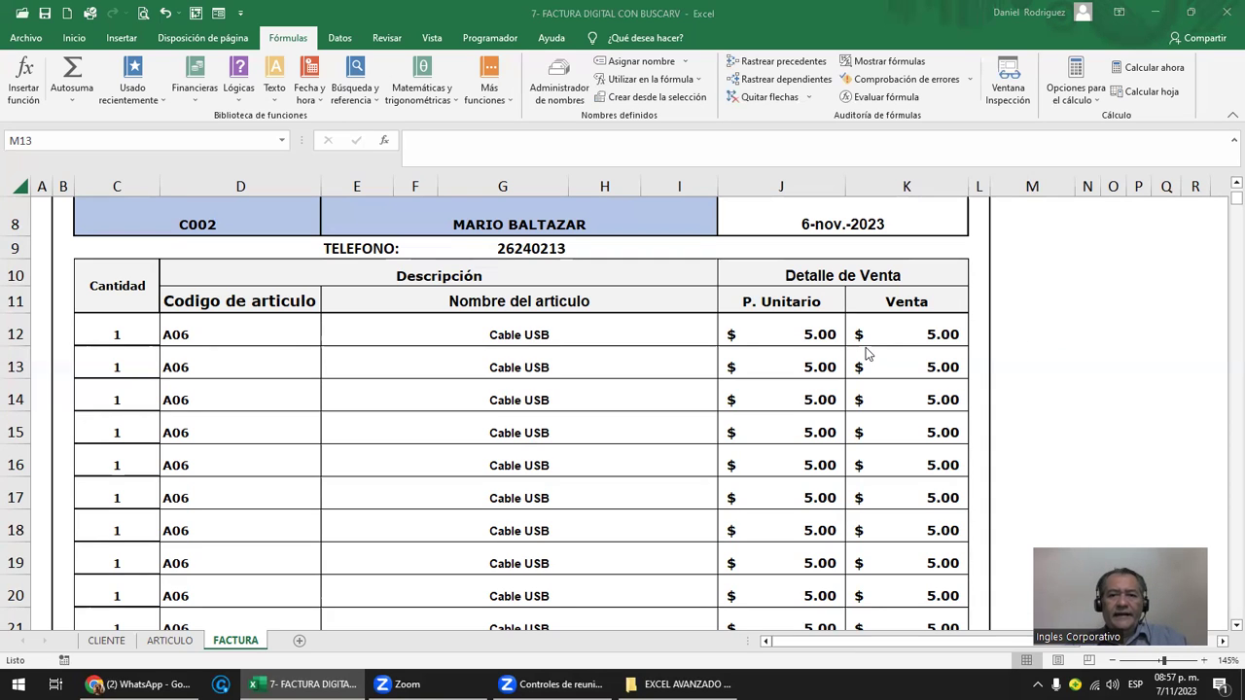
- Check the invoice totals, confirming K28's Total formula =K25+K27 gives 67.80
scroll(633, 422, down, 2)
click(634, 422)
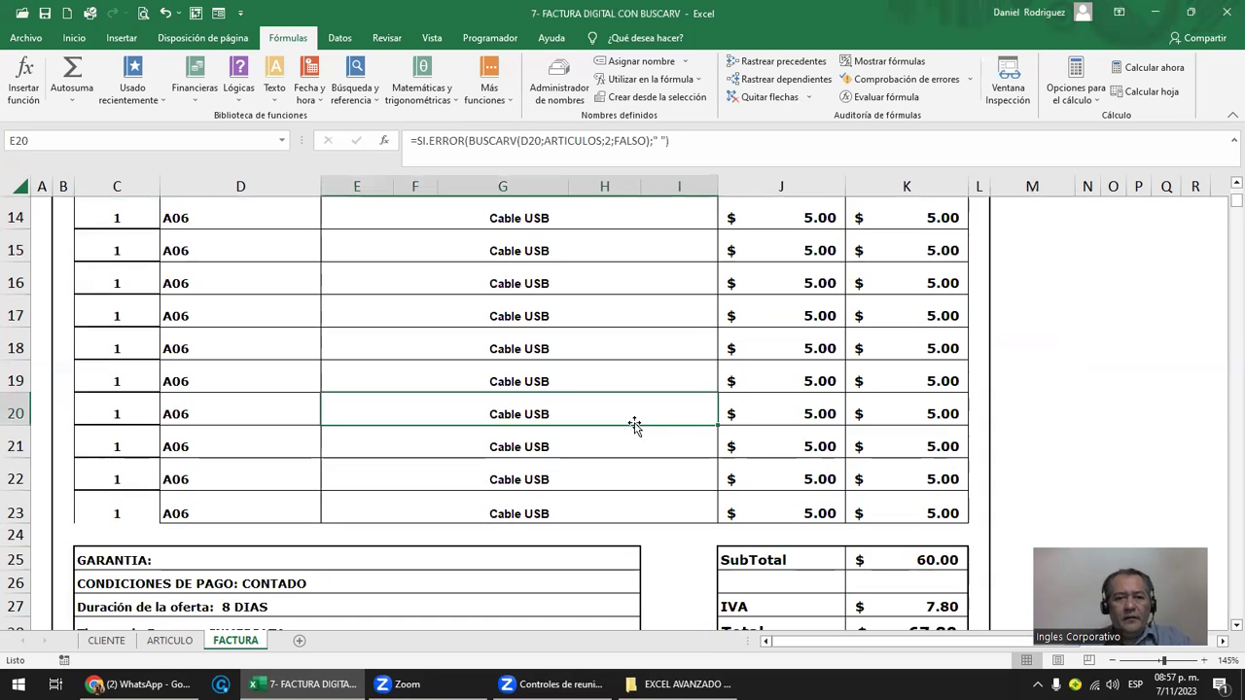
scroll(633, 422, down, 2)
click(168, 518)
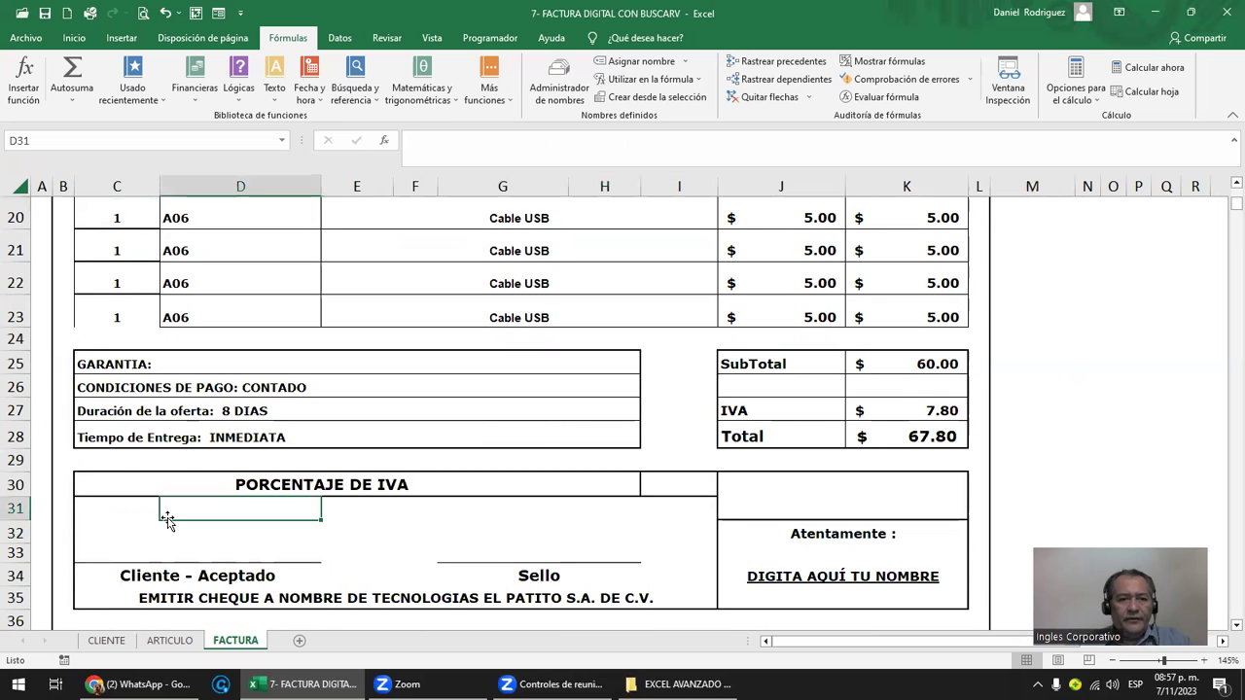
click(118, 332)
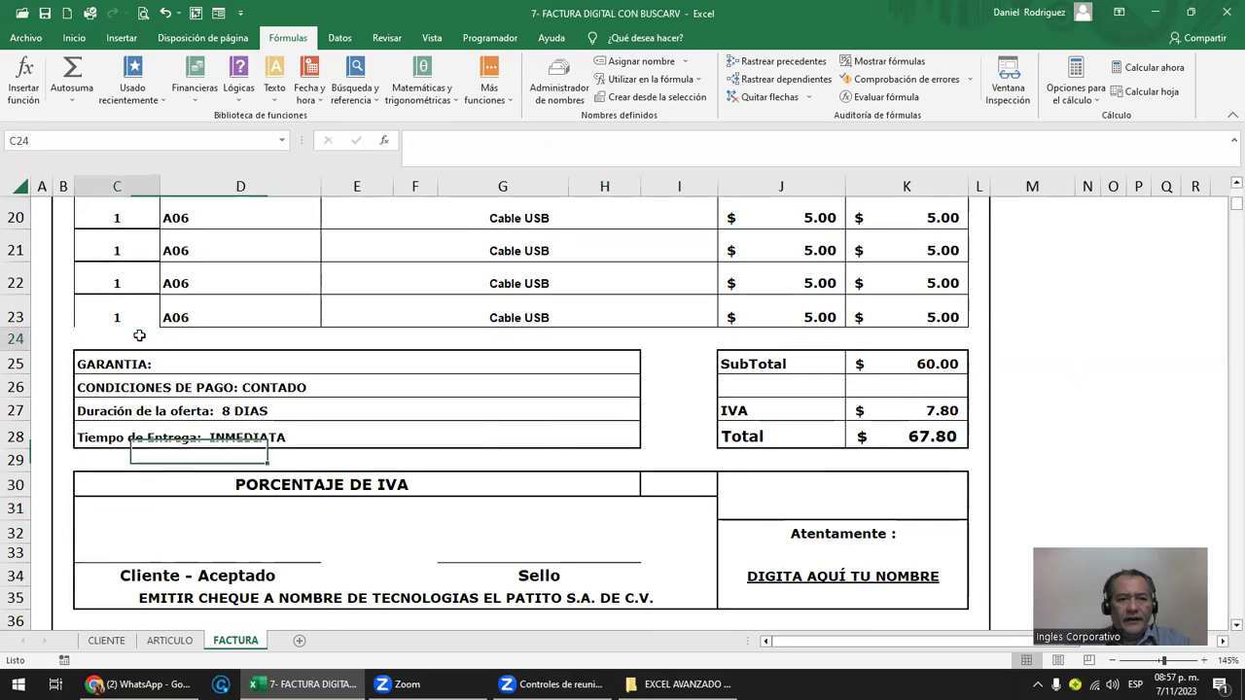
click(939, 433)
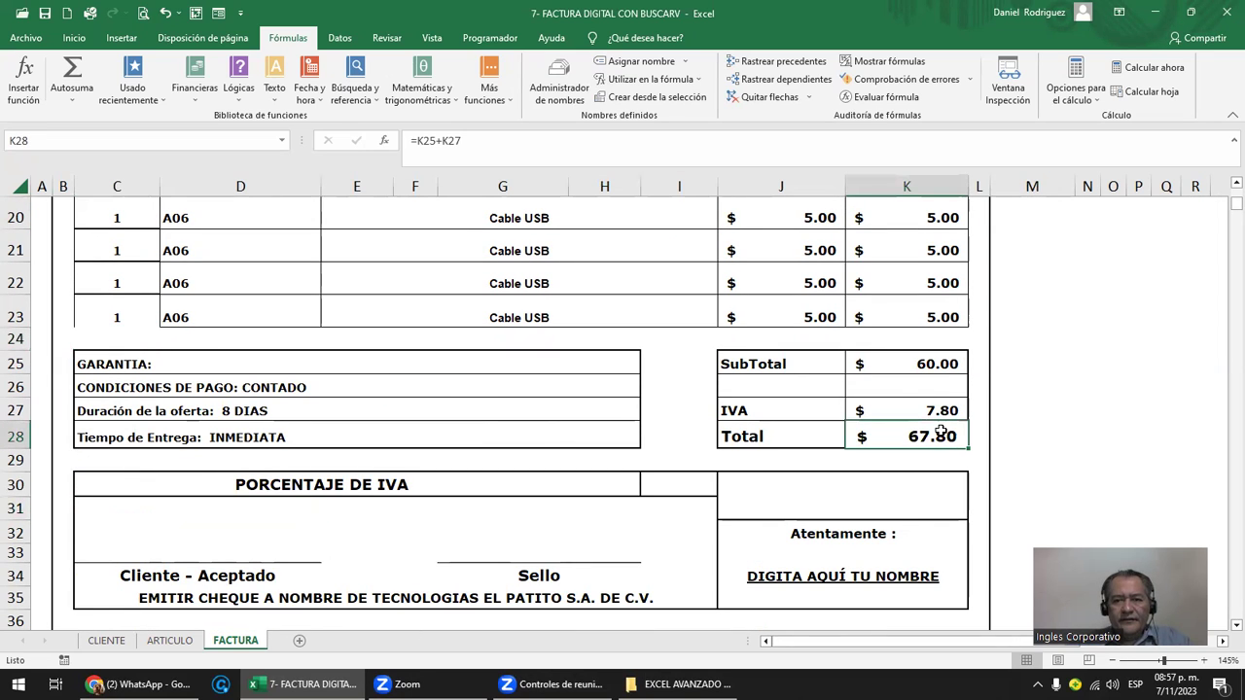
- Open the Excel Options window from the File menu
click(1018, 444)
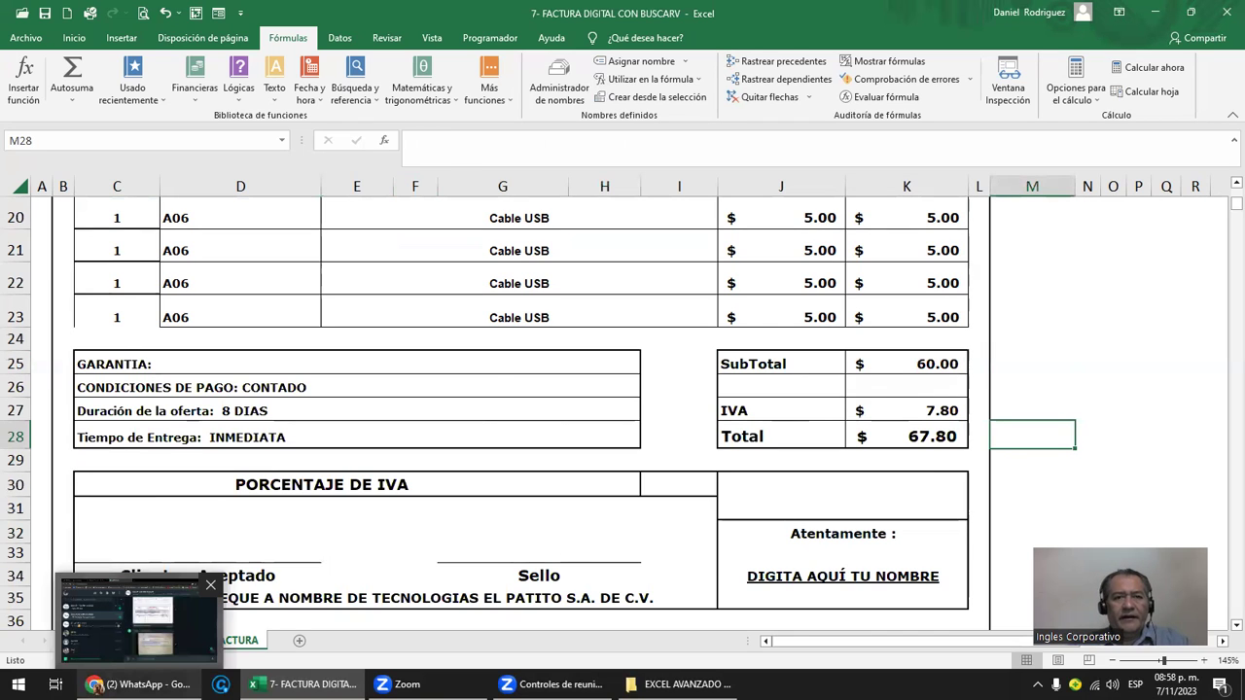
click(25, 42)
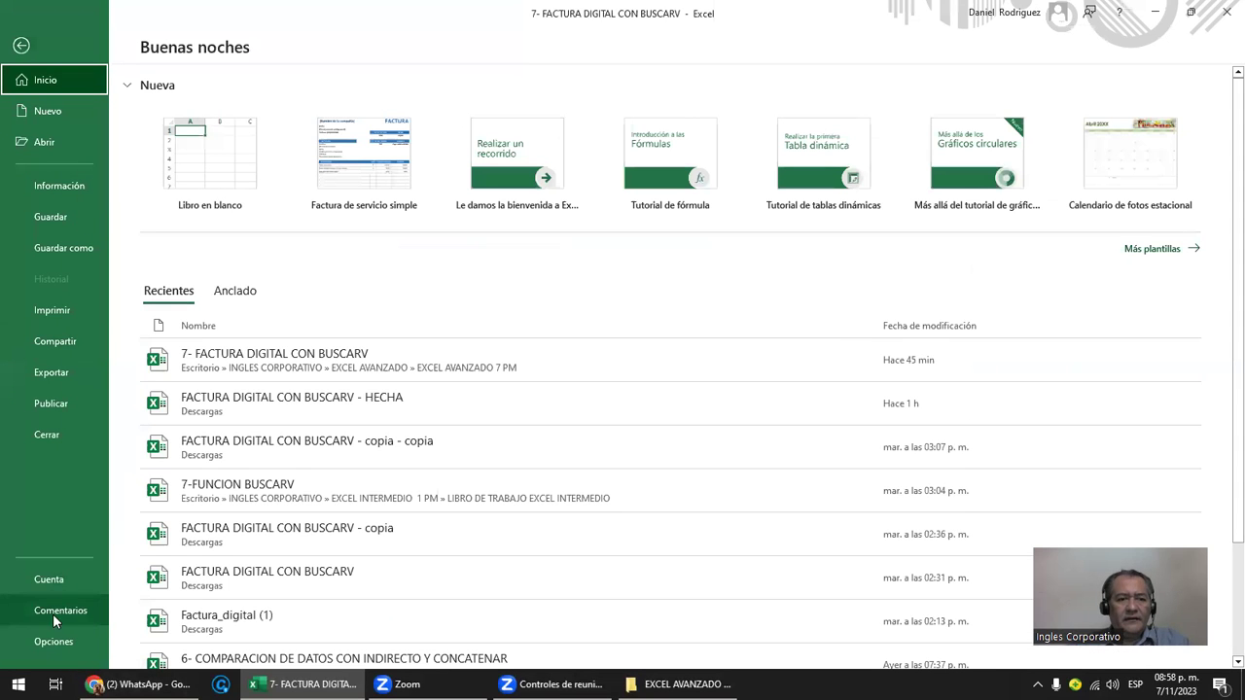
click(46, 640)
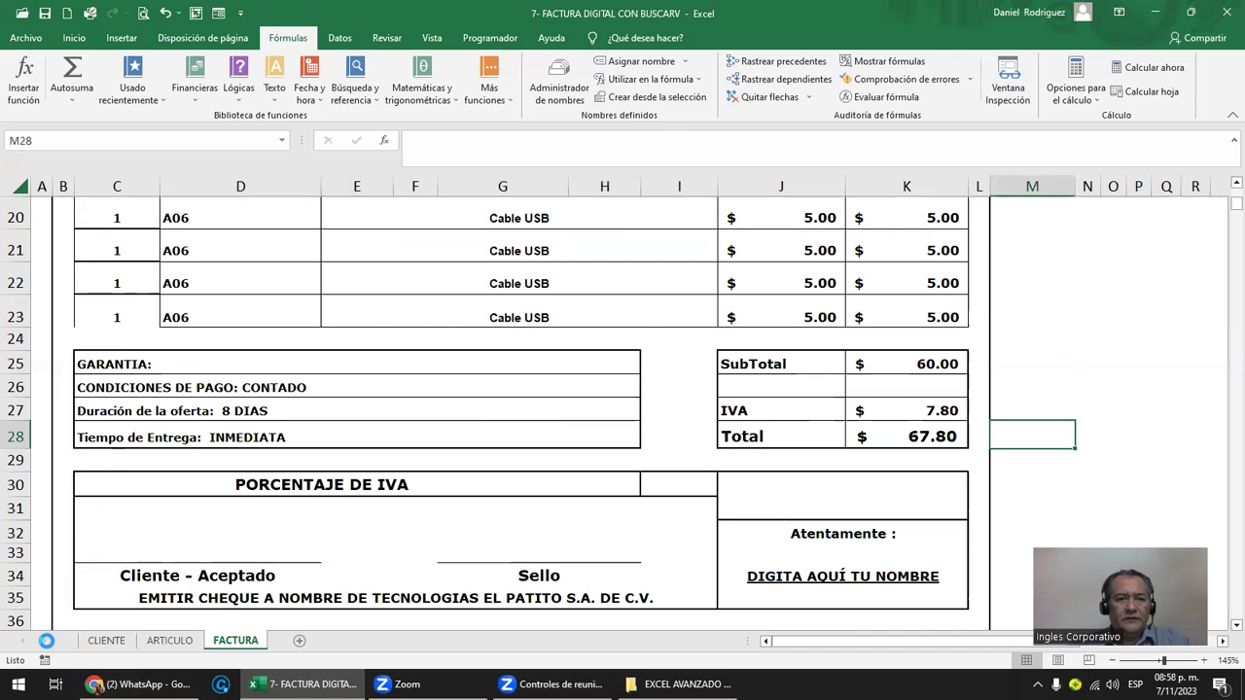
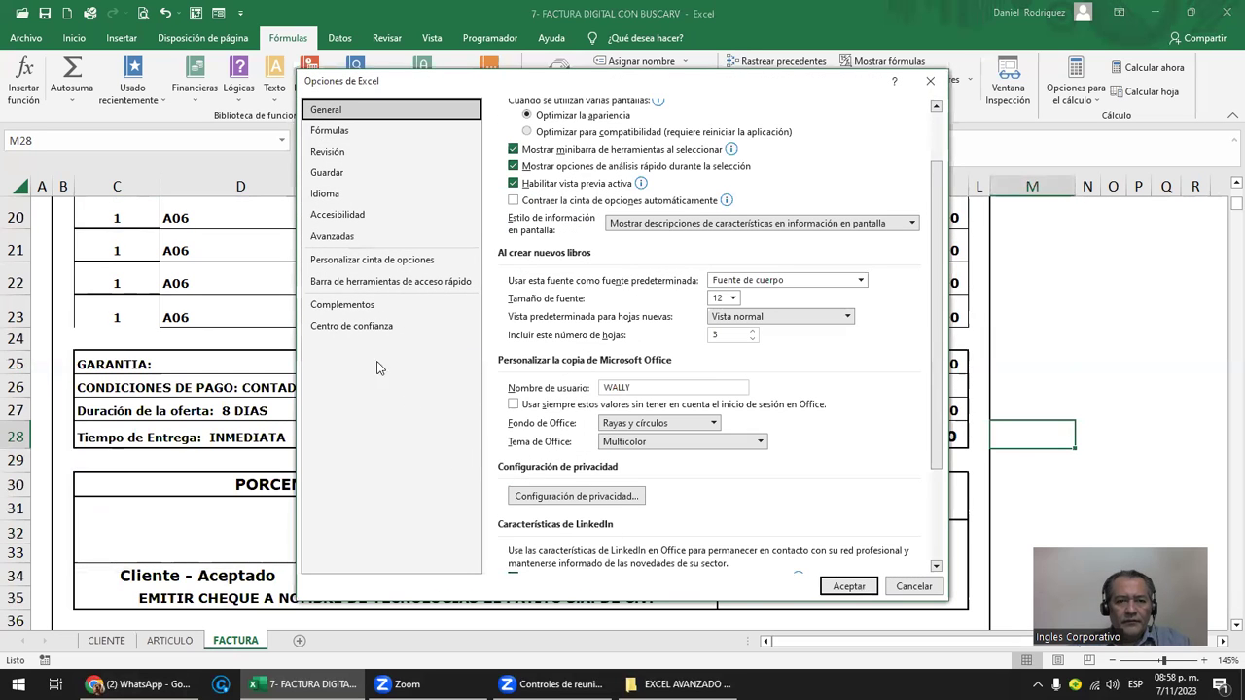
- On the Complementos page of Excel Options, set Administrar to Complementos COM and confirm
click(365, 307)
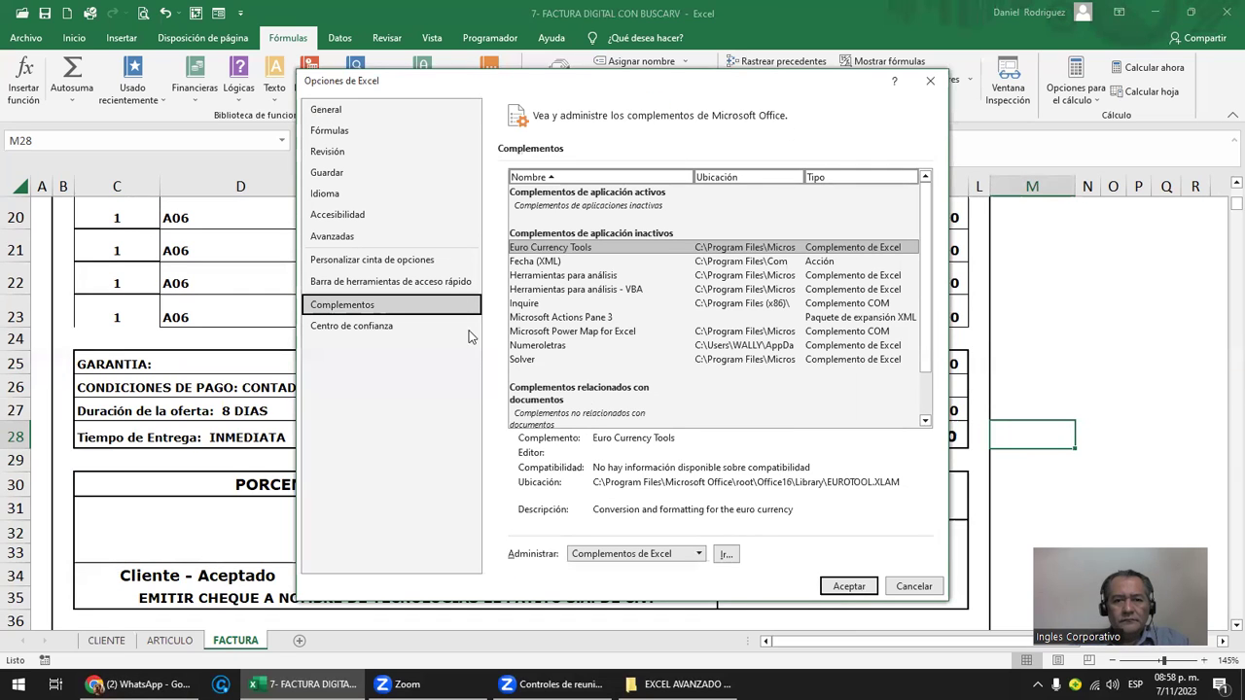
click(700, 554)
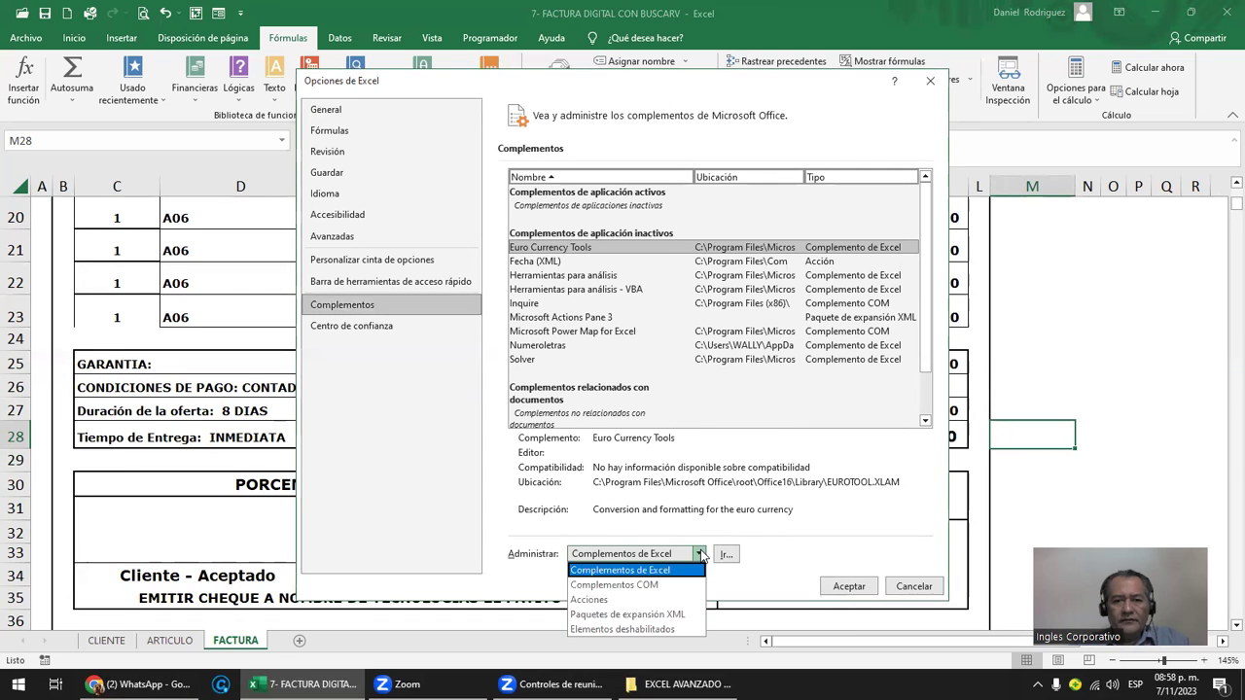
click(646, 586)
click(848, 586)
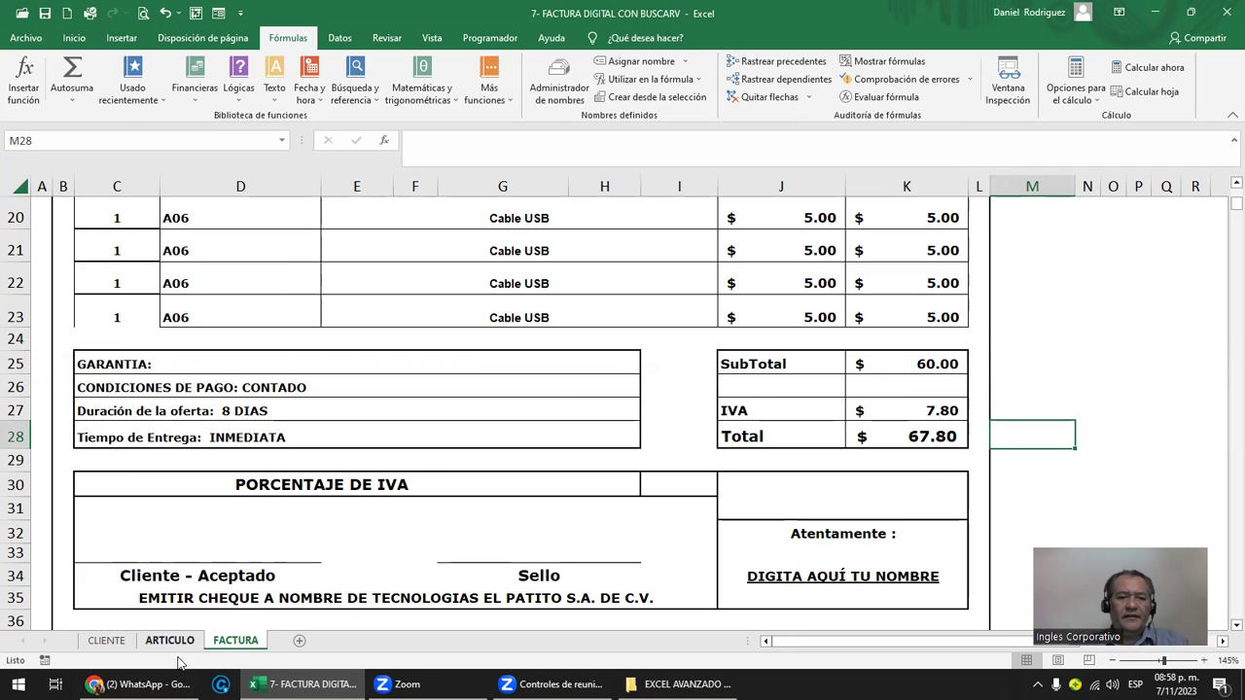
- In a new Chrome tab, enter the Google query 'COMPLEMENTO DE EXCEL PARA COLOCAR LETRAS EN NUMEROS'
click(141, 683)
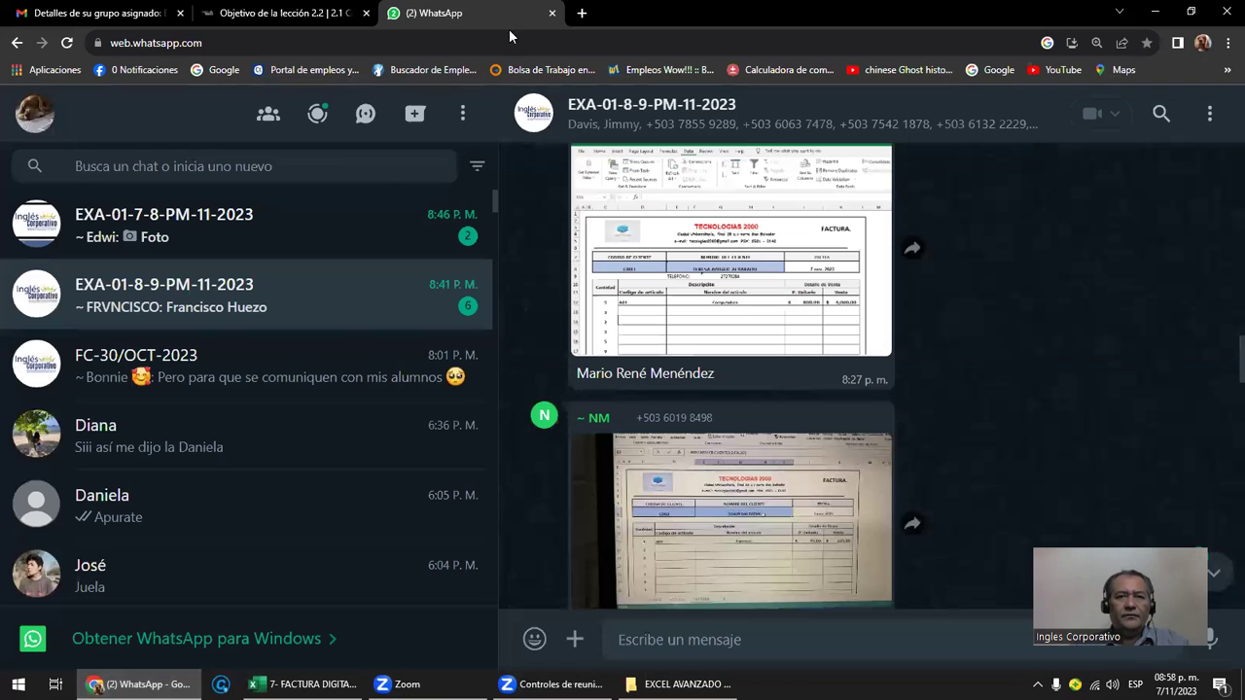
click(581, 13)
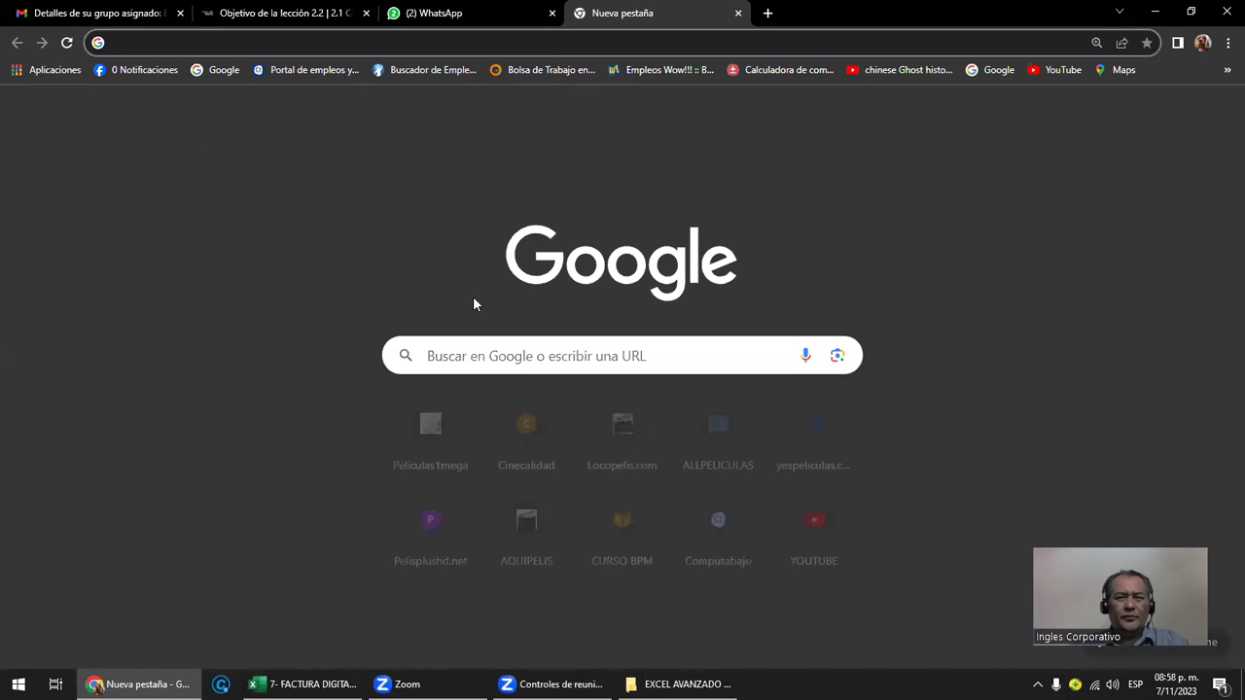
click(454, 347)
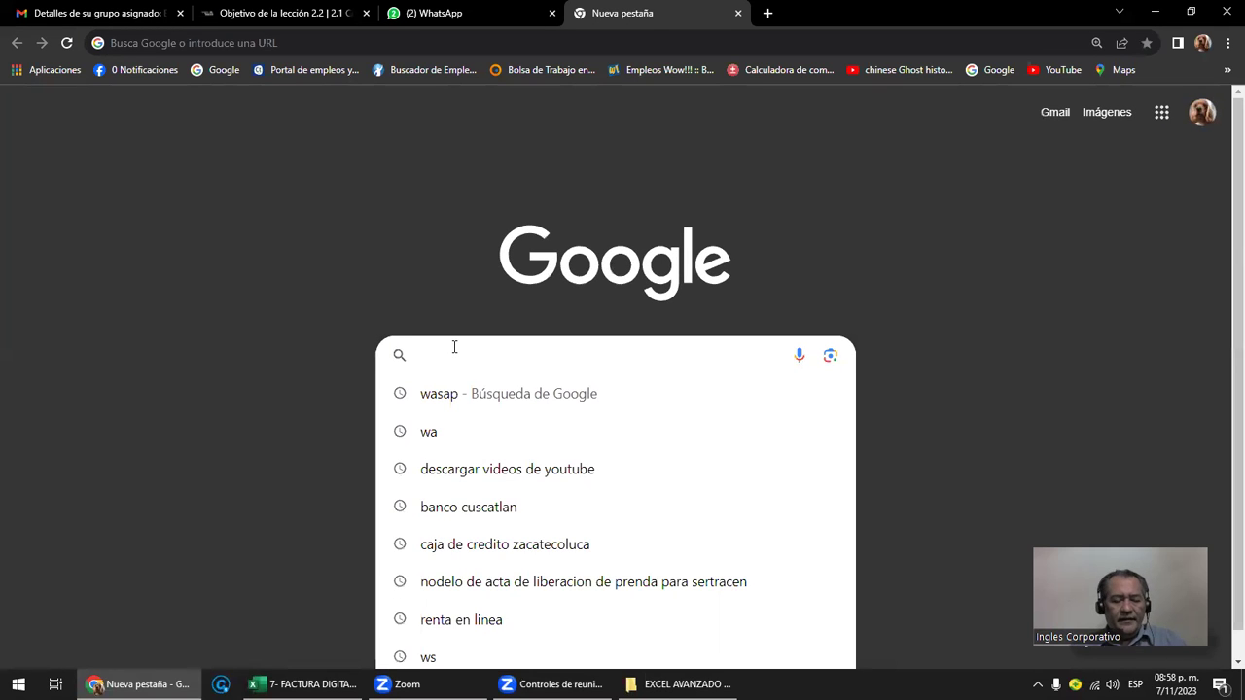
text(COMPLEMENTO DE ESC)
key(BackSpace)
key(BackSpace)
text(XCEL PARA )
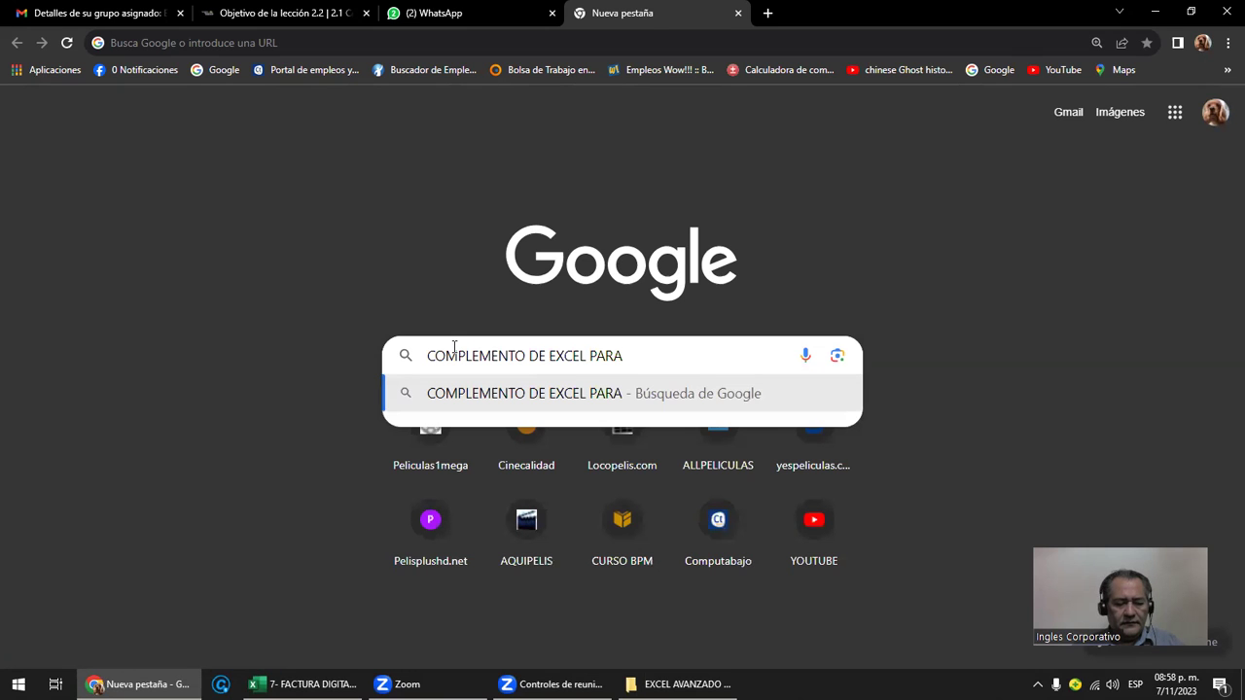
text(COLOCAR)
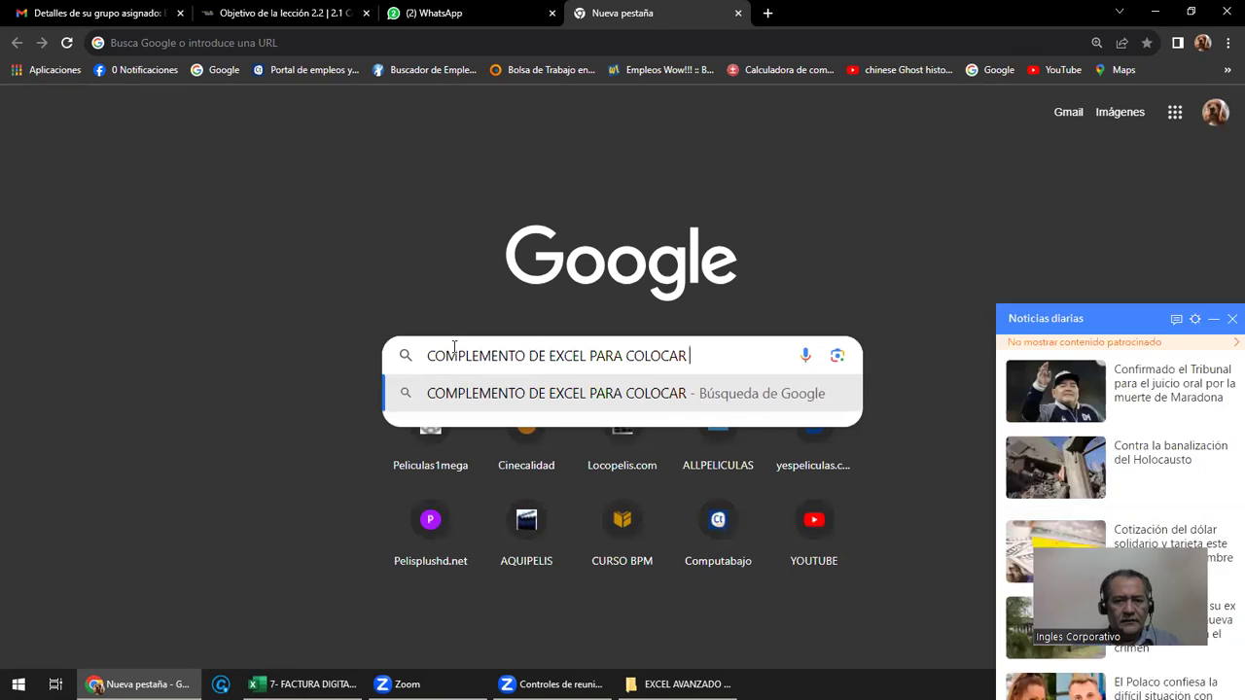
text( LETRAS EN )
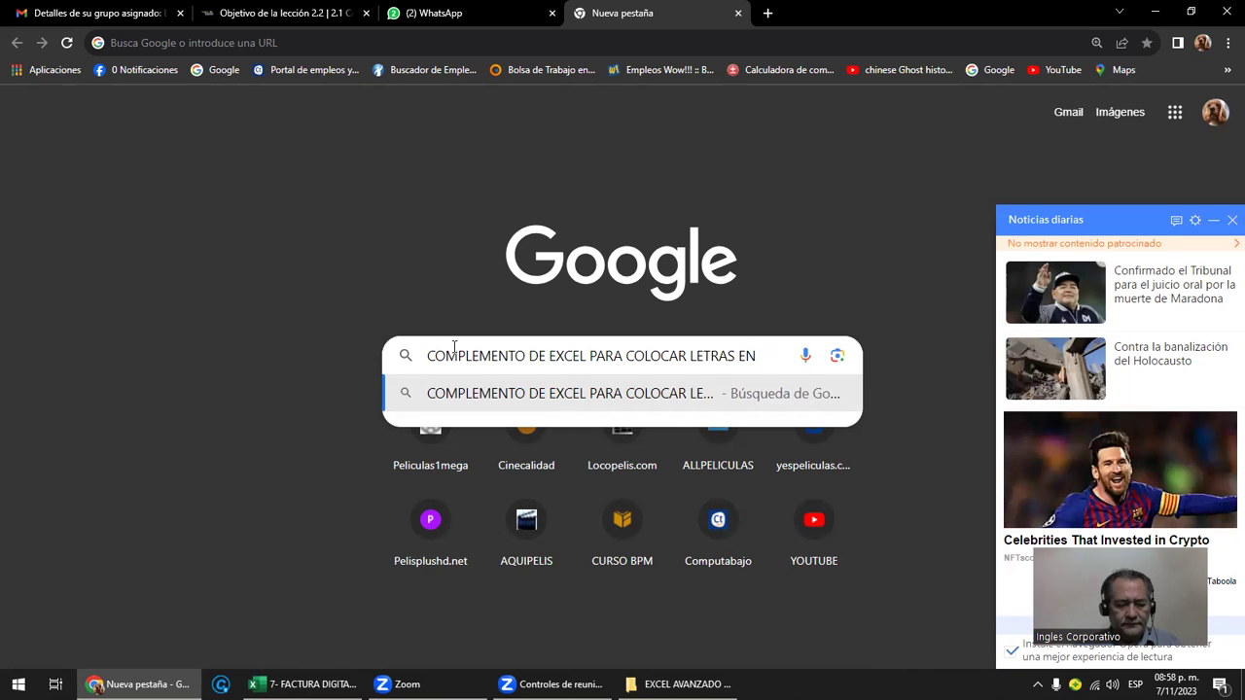
text(NUMEROS)
- Run the search and expand the 'Más preguntas' answer on writing figures in letters
key(Return)
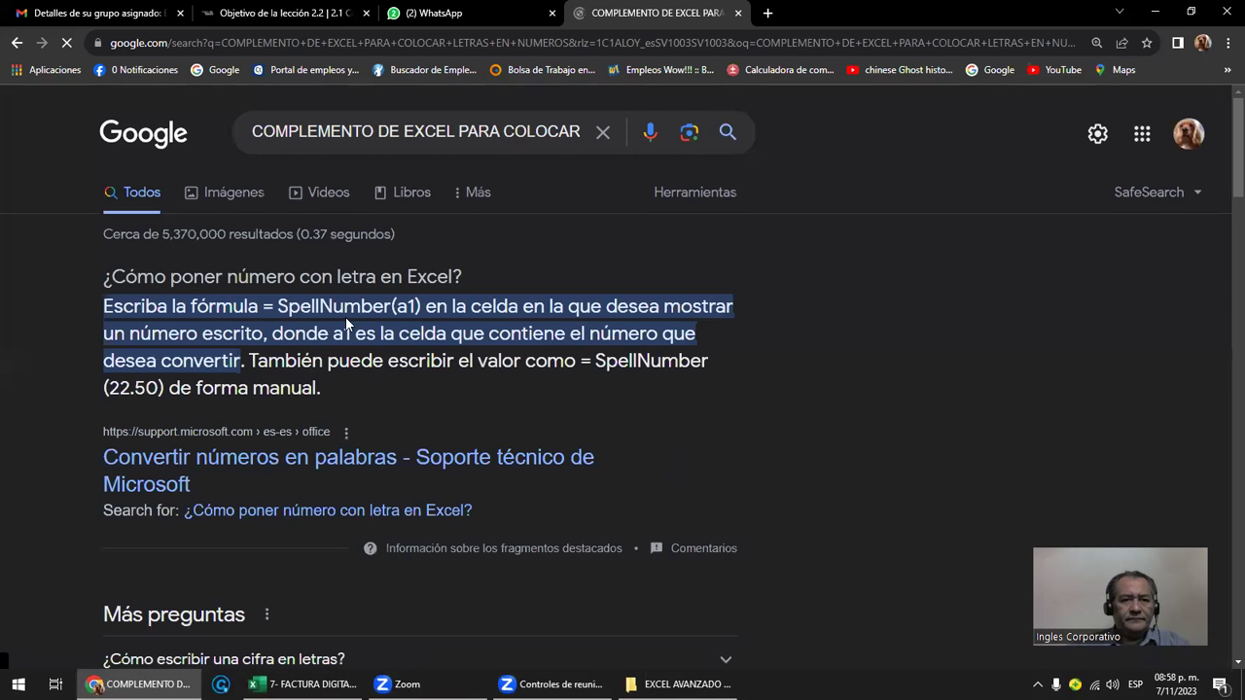
scroll(712, 478, down, 2)
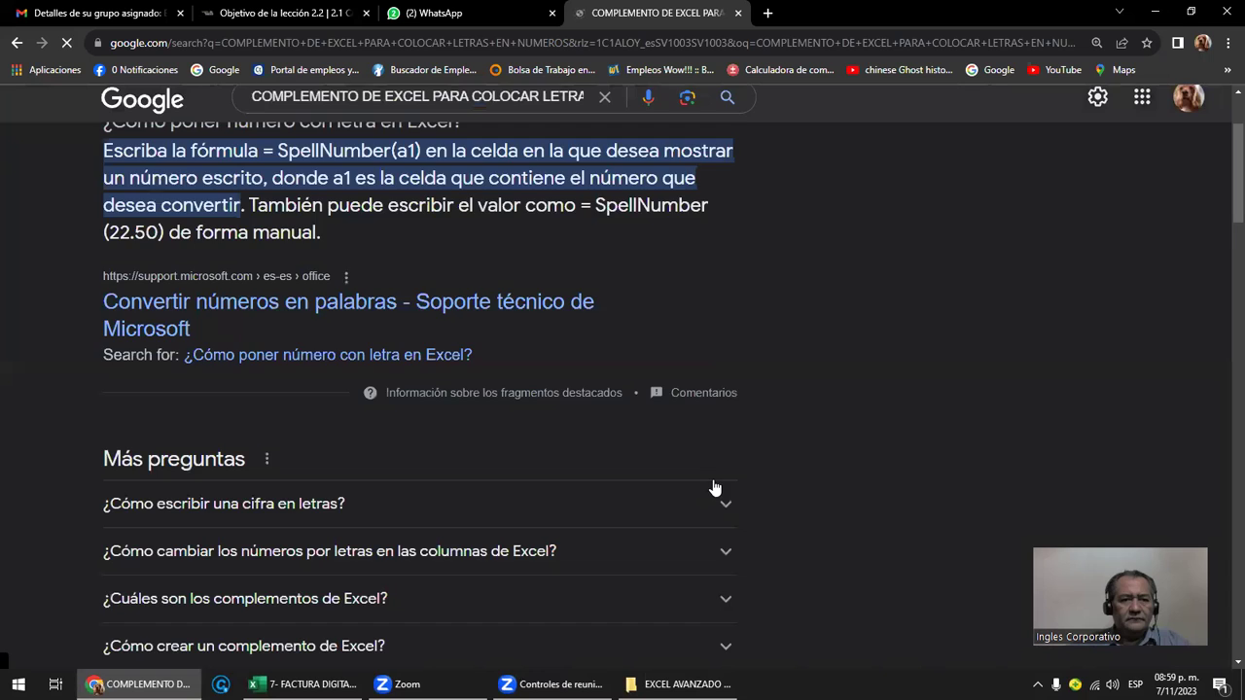
scroll(712, 478, down, 2)
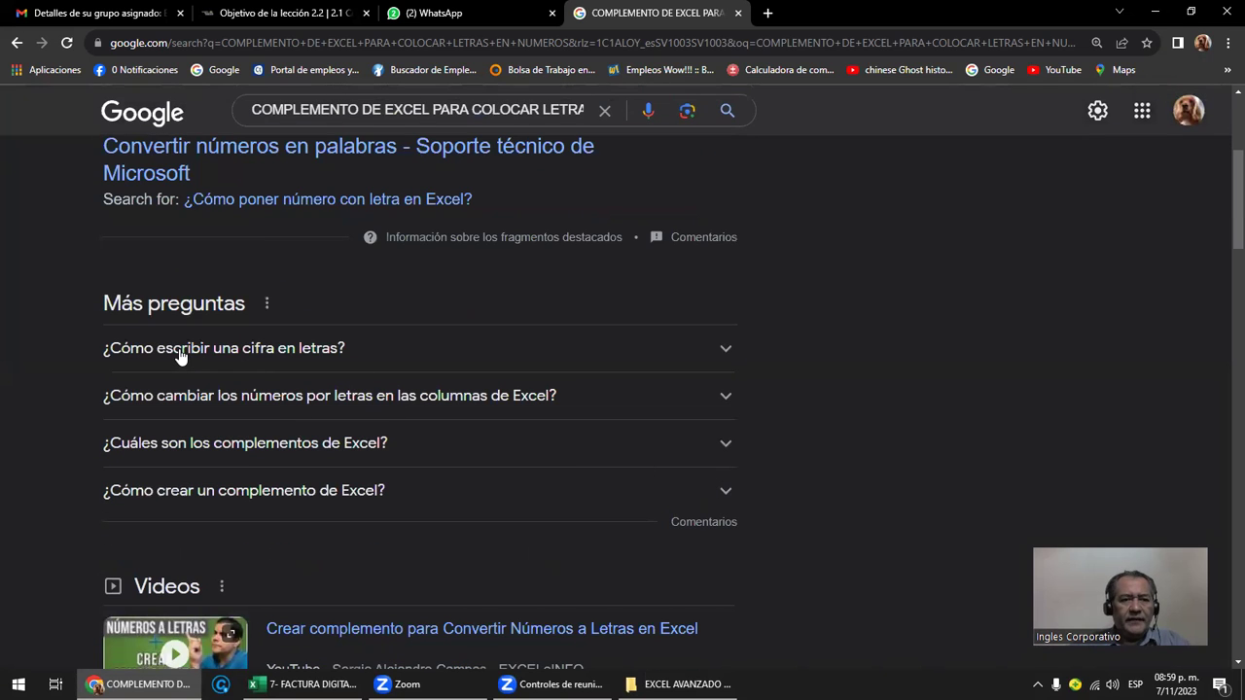
click(294, 357)
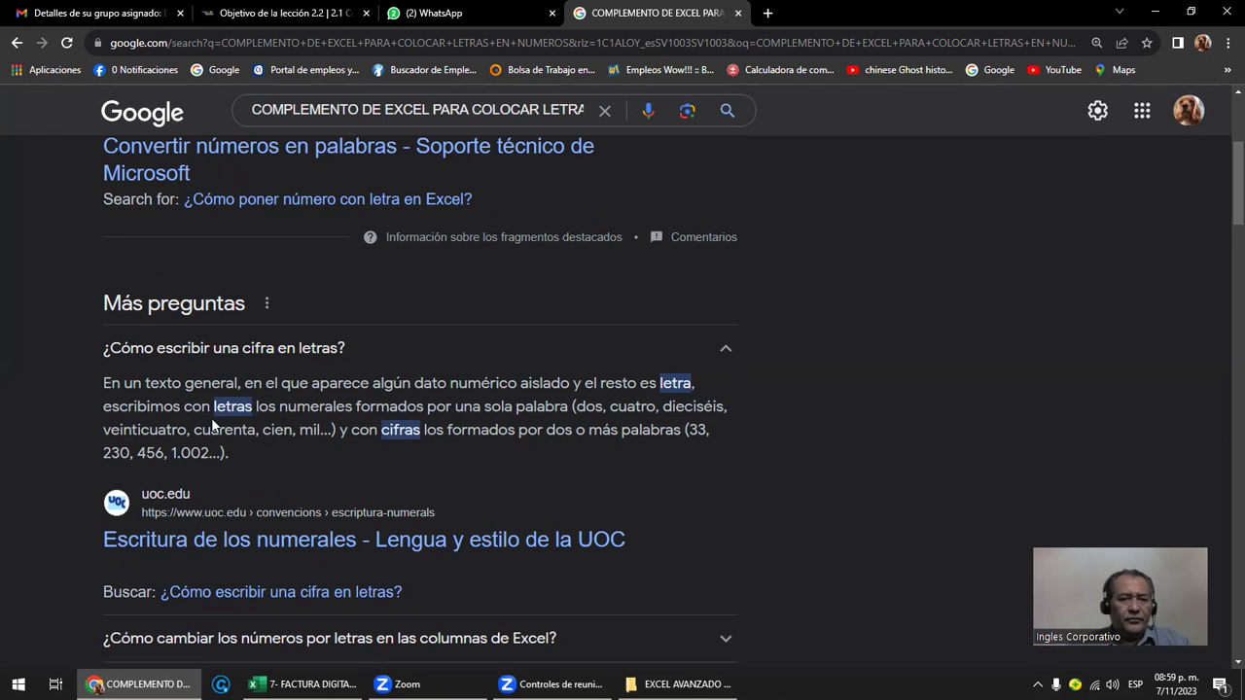
scroll(214, 425, down, 2)
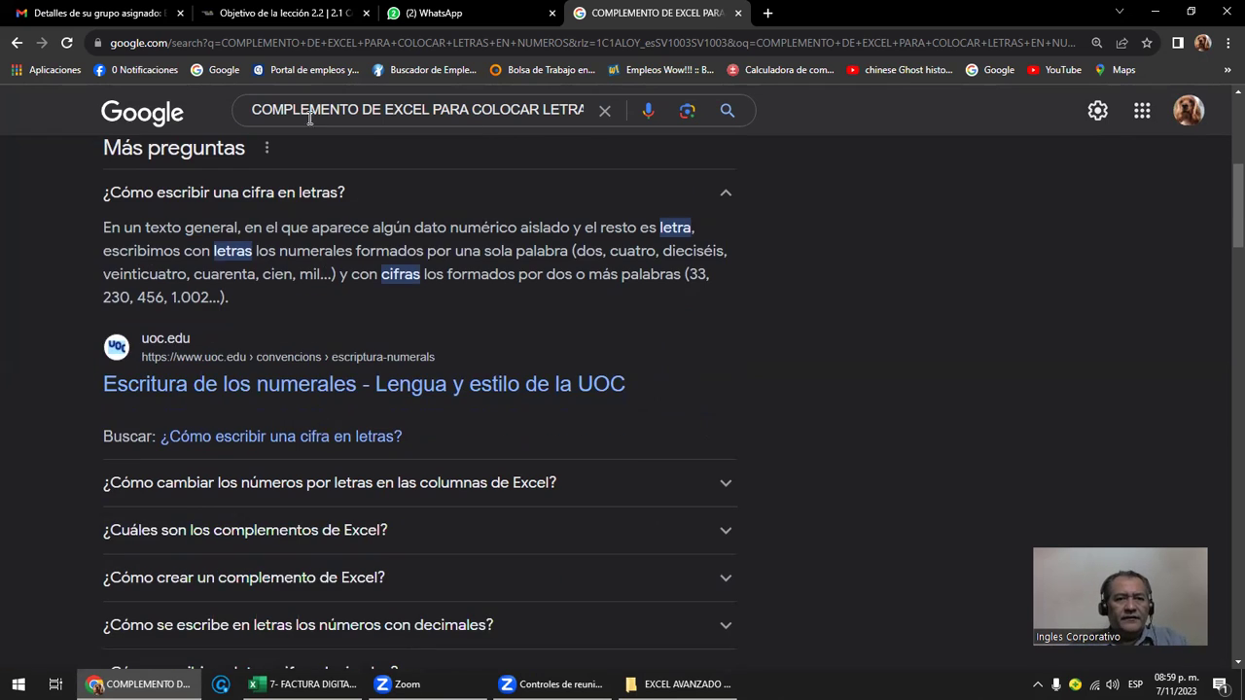
- Refine the search to 'complemento numeros a letras excel' and browse the results
drag(366, 109, 614, 126)
text(NUME)
key(BackSpace)
key(BackSpace)
key(BackSpace)
key(BackSpace)
key(BackSpace)
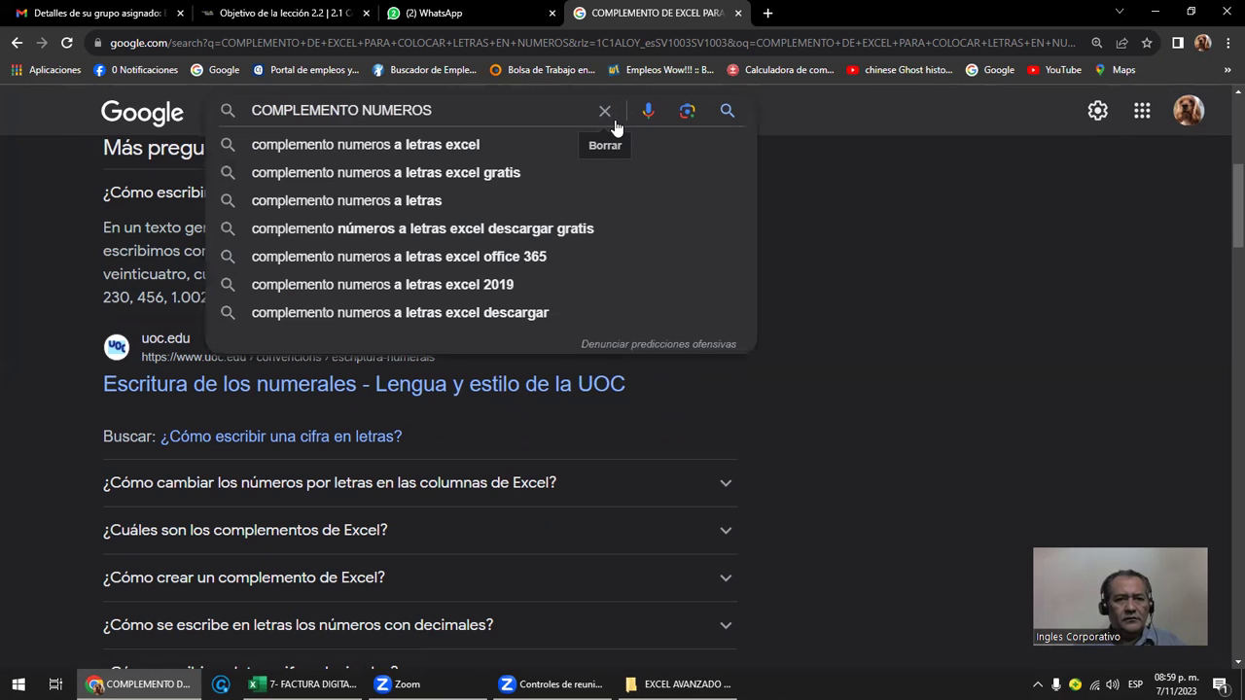
click(470, 144)
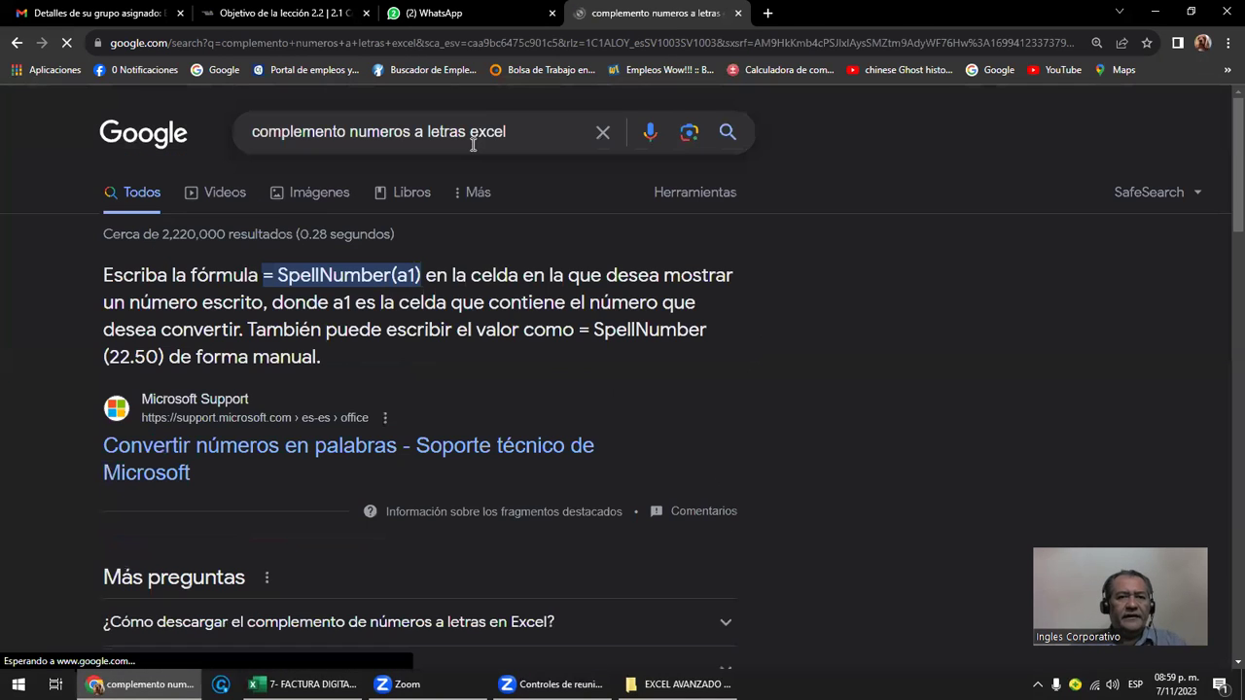
scroll(602, 336, down, 2)
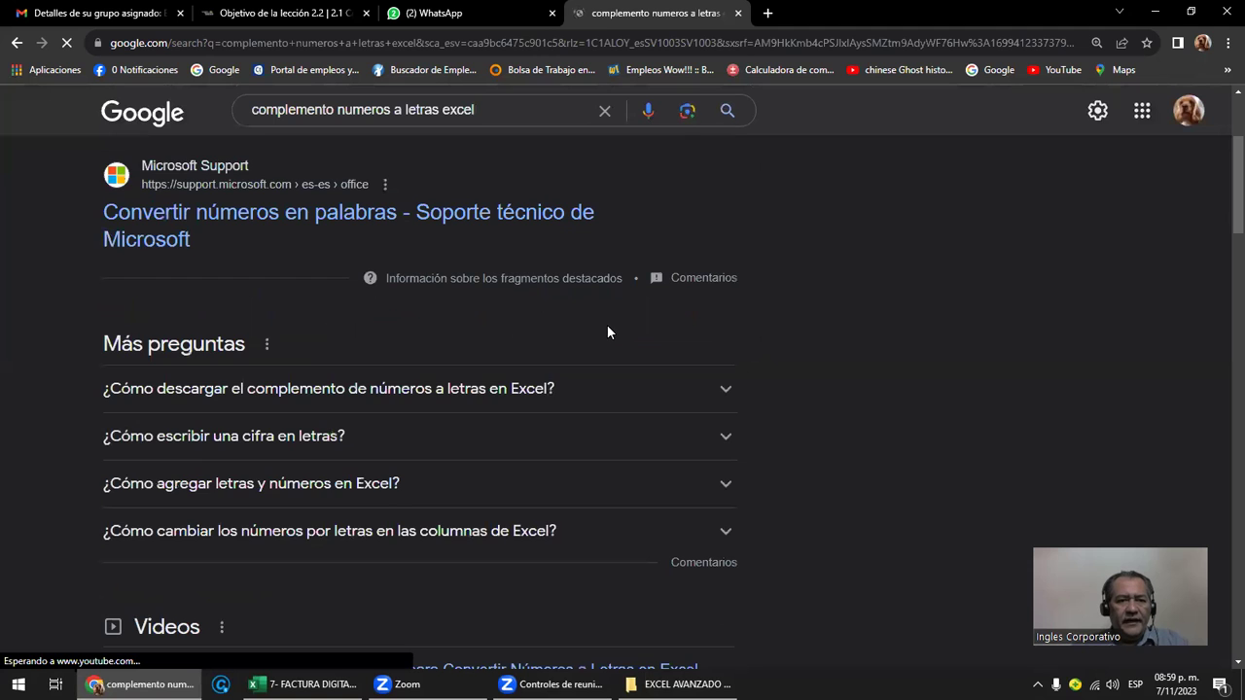
scroll(607, 332, down, 2)
scroll(607, 333, down, 2)
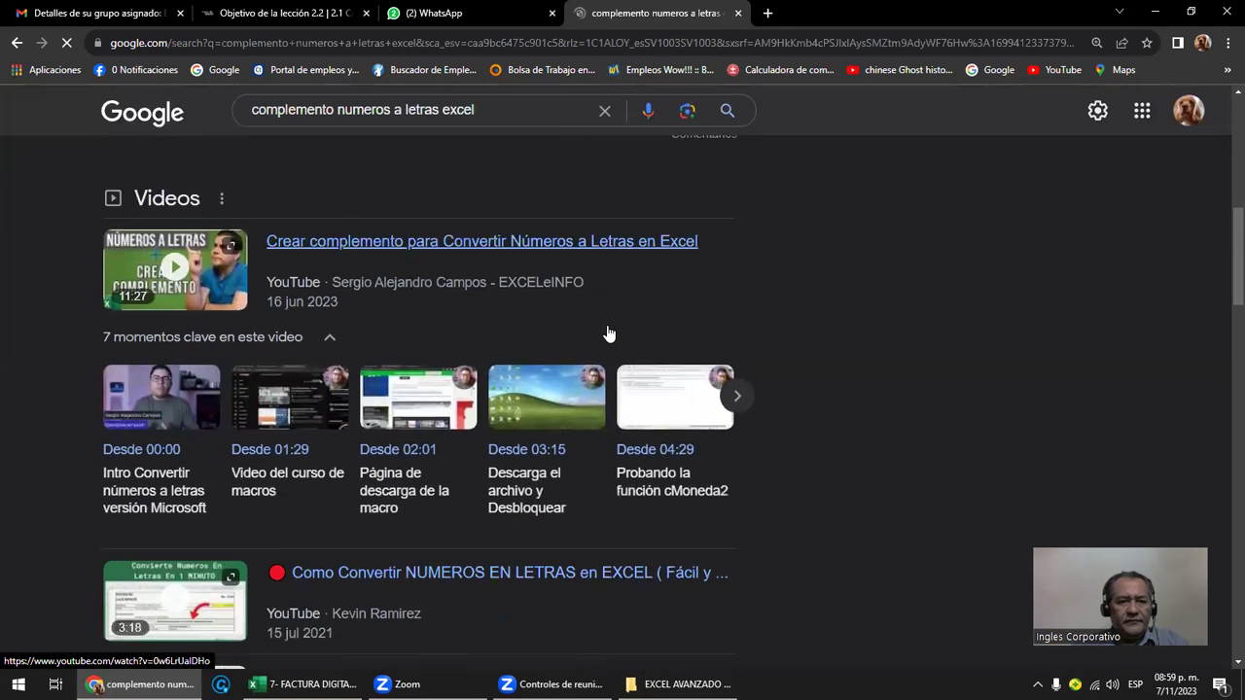
scroll(607, 334, down, 3)
scroll(611, 334, down, 3)
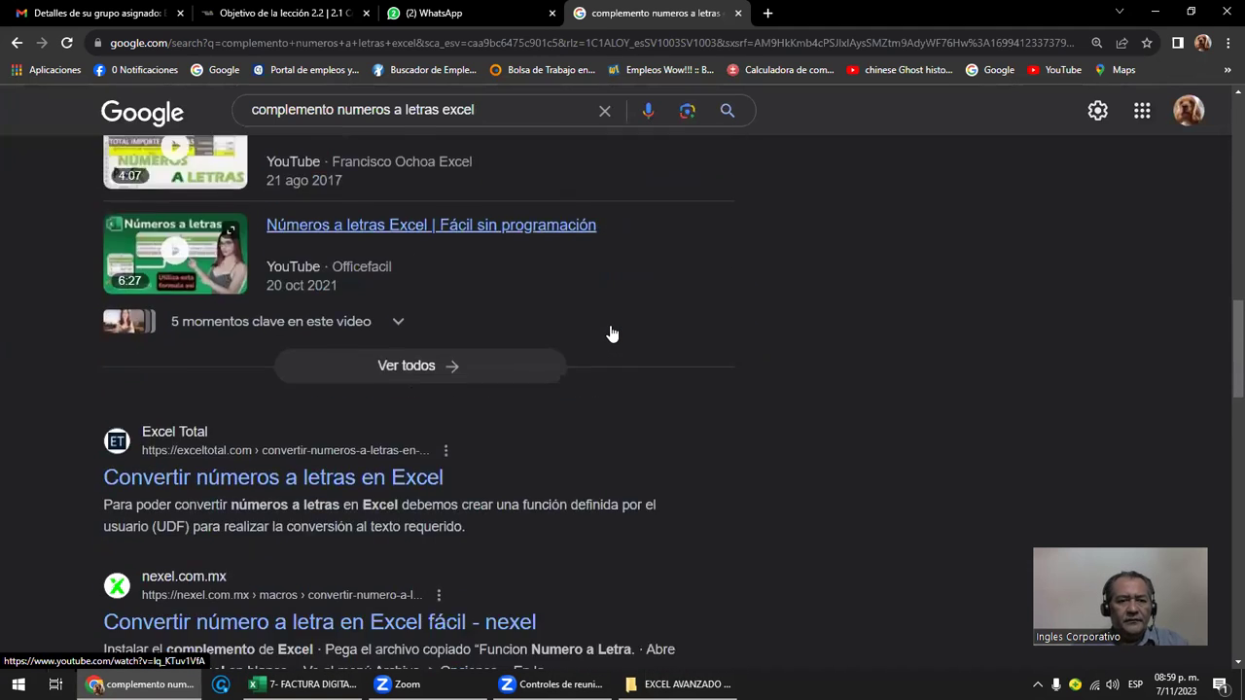
scroll(611, 333, down, 2)
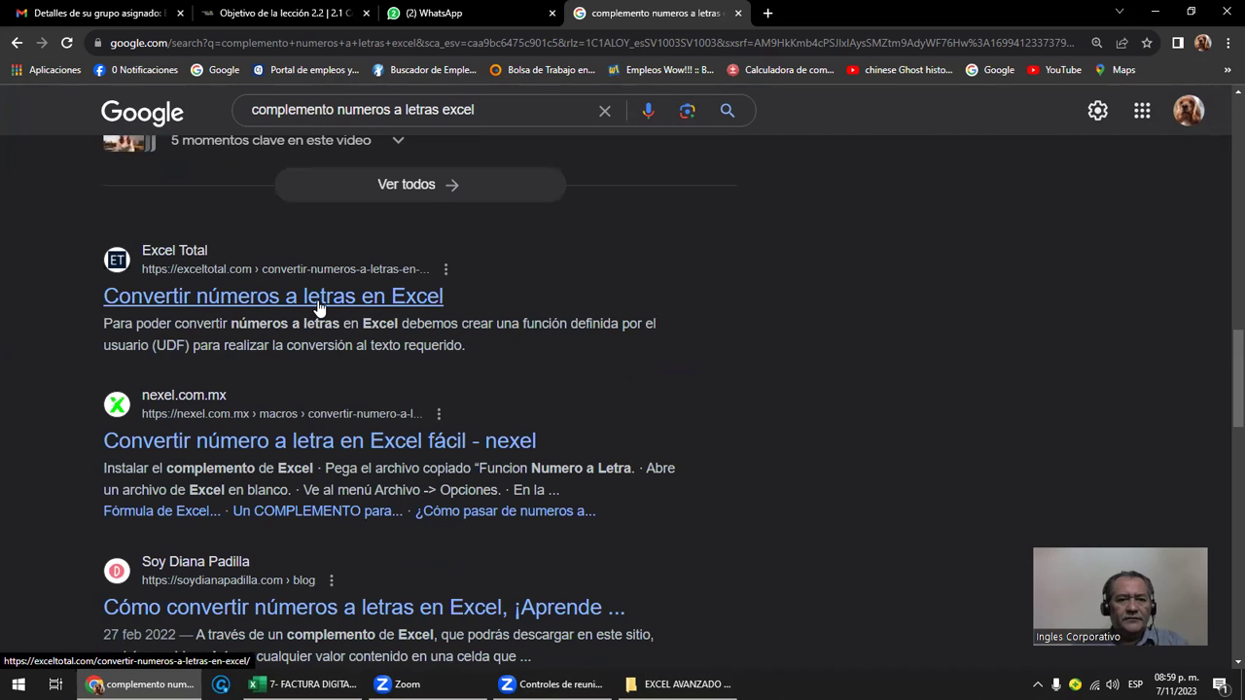
scroll(318, 307, down, 1)
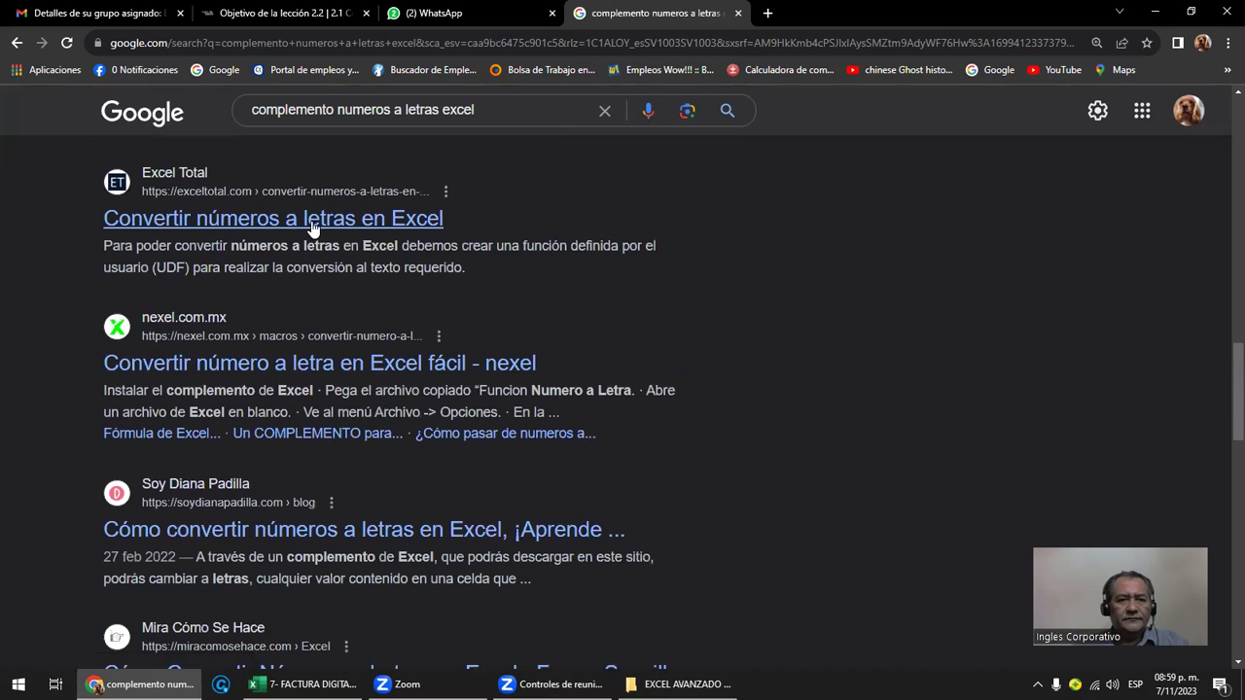
- Read through the Excel Total article on converting numbers to letters
click(313, 227)
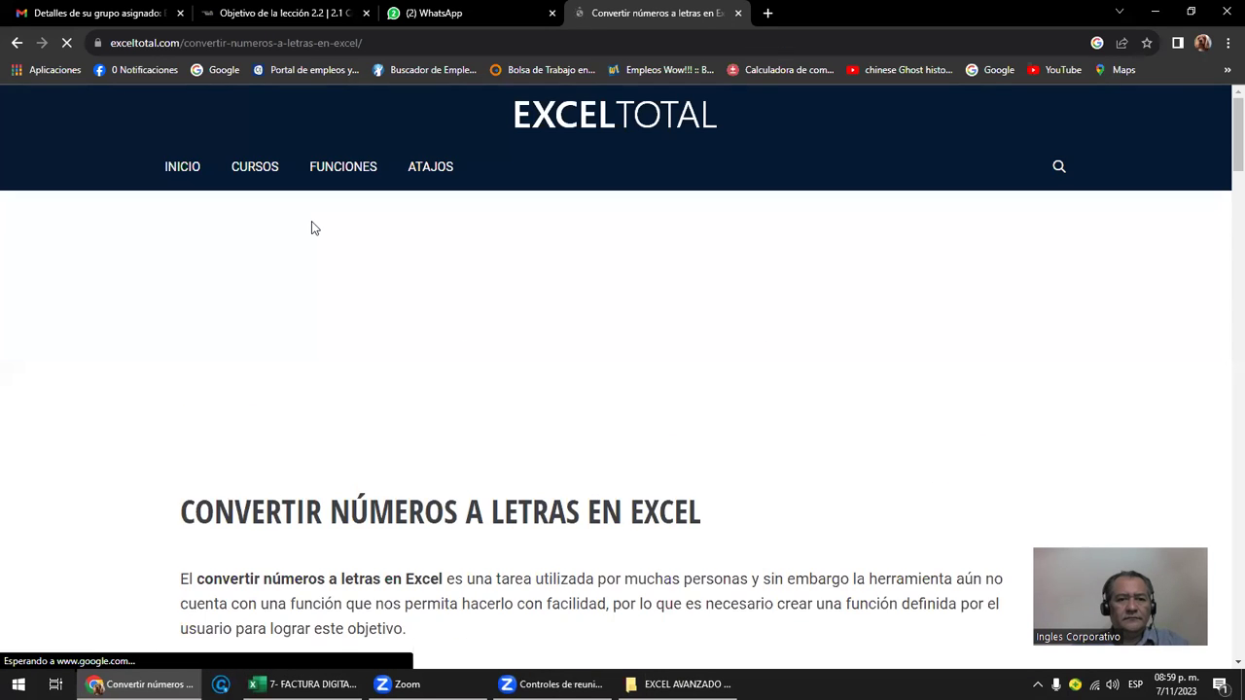
scroll(341, 248, down, 4)
scroll(340, 248, down, 4)
scroll(340, 251, down, 3)
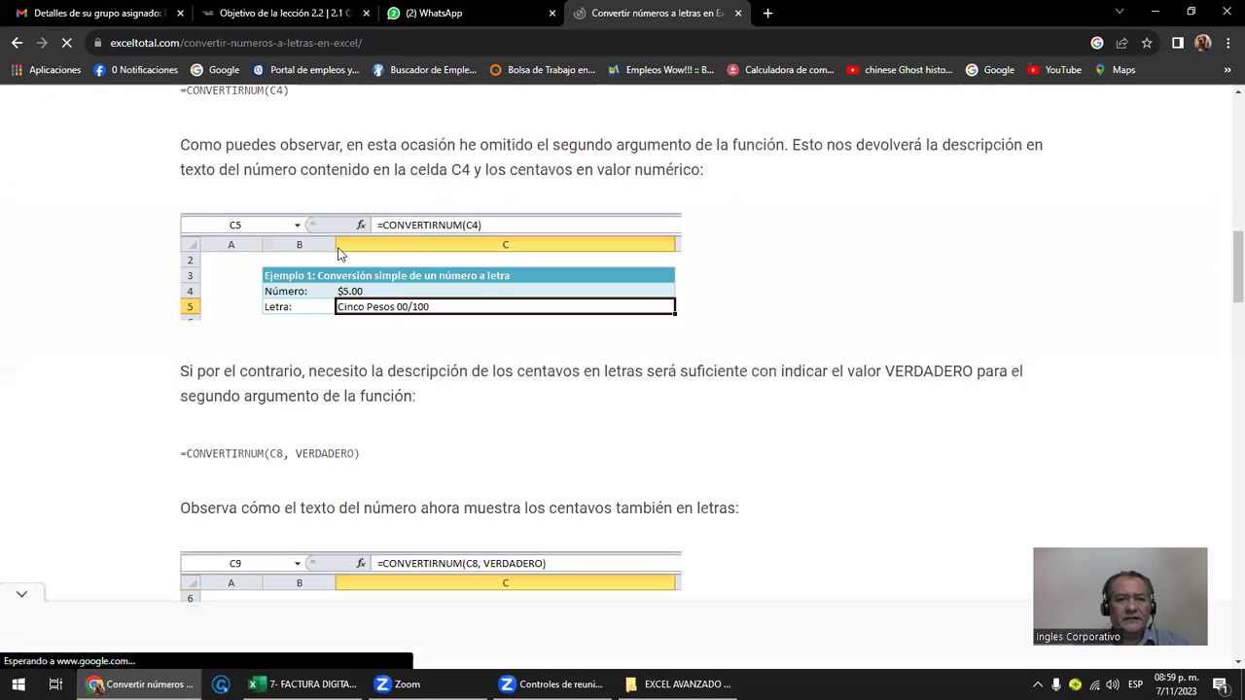
scroll(340, 251, down, 2)
scroll(340, 249, down, 3)
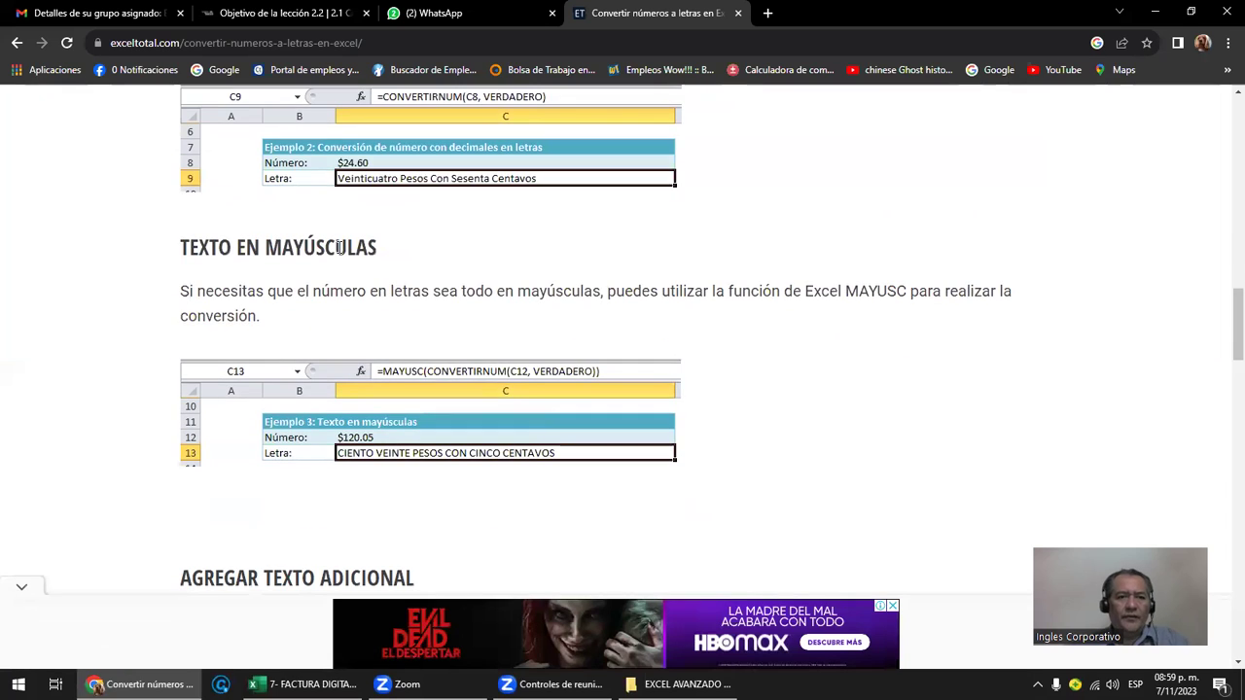
scroll(340, 248, down, 3)
scroll(342, 248, down, 3)
scroll(345, 250, down, 5)
scroll(347, 251, down, 1)
scroll(348, 250, down, 4)
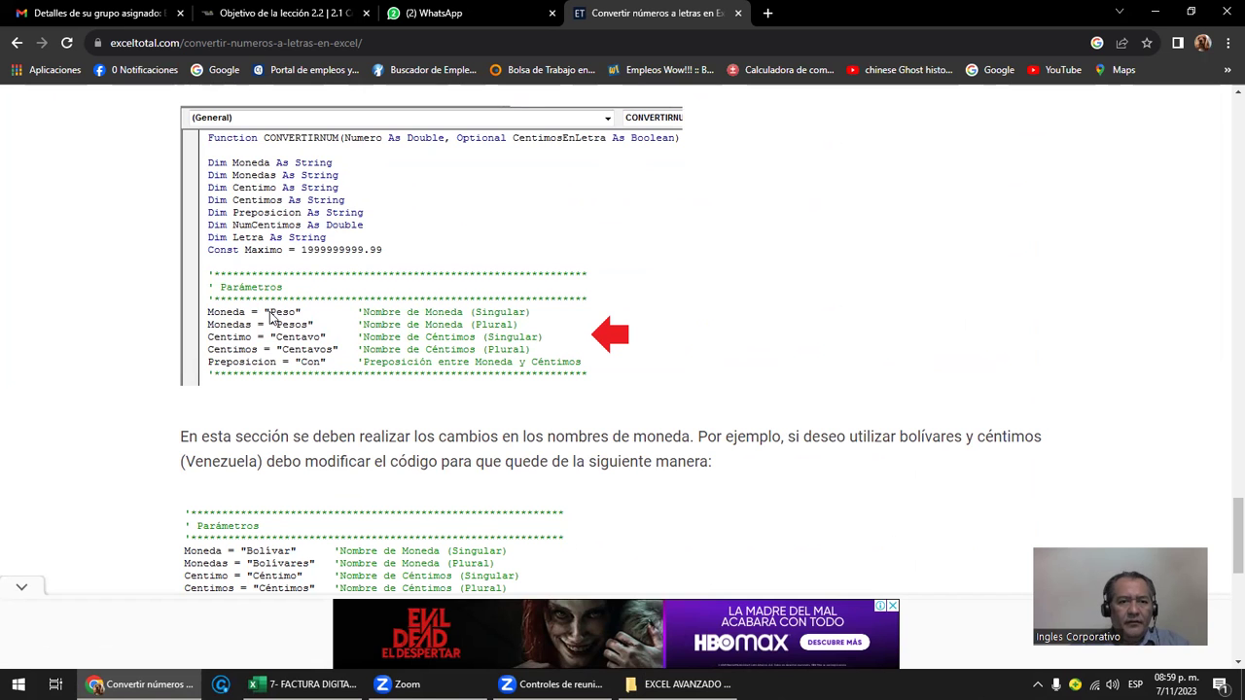
scroll(336, 467, down, 1)
scroll(276, 340, down, 1)
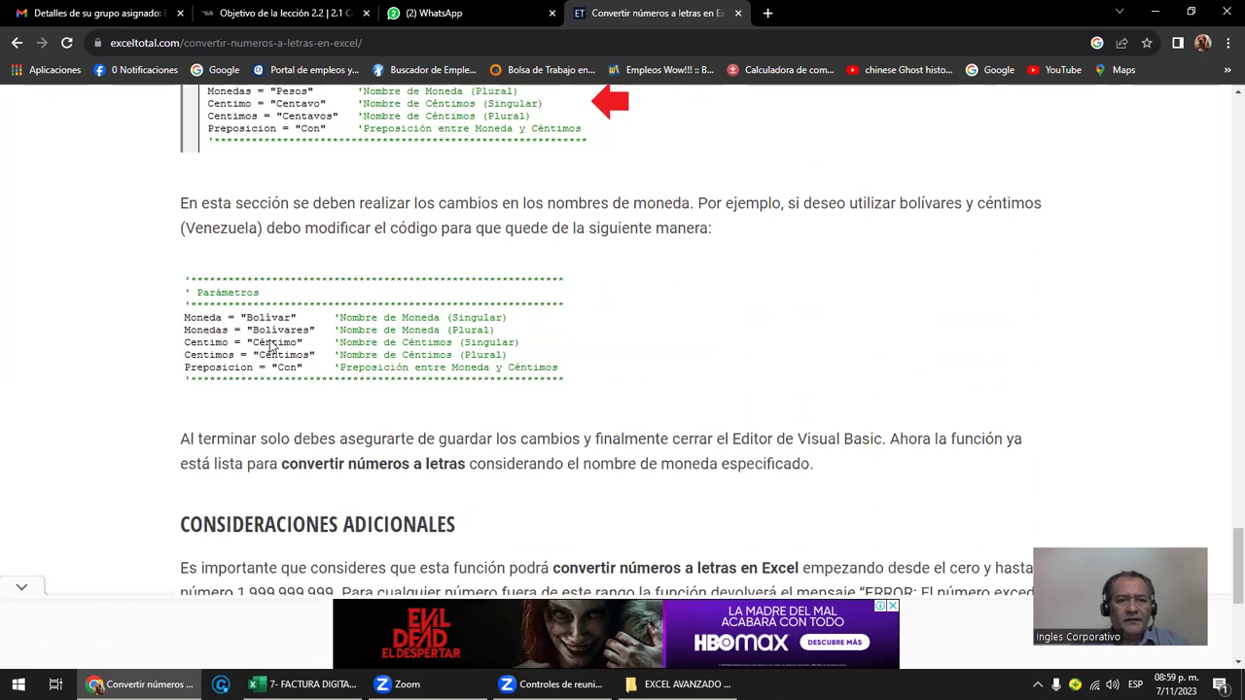
scroll(275, 336, down, 2)
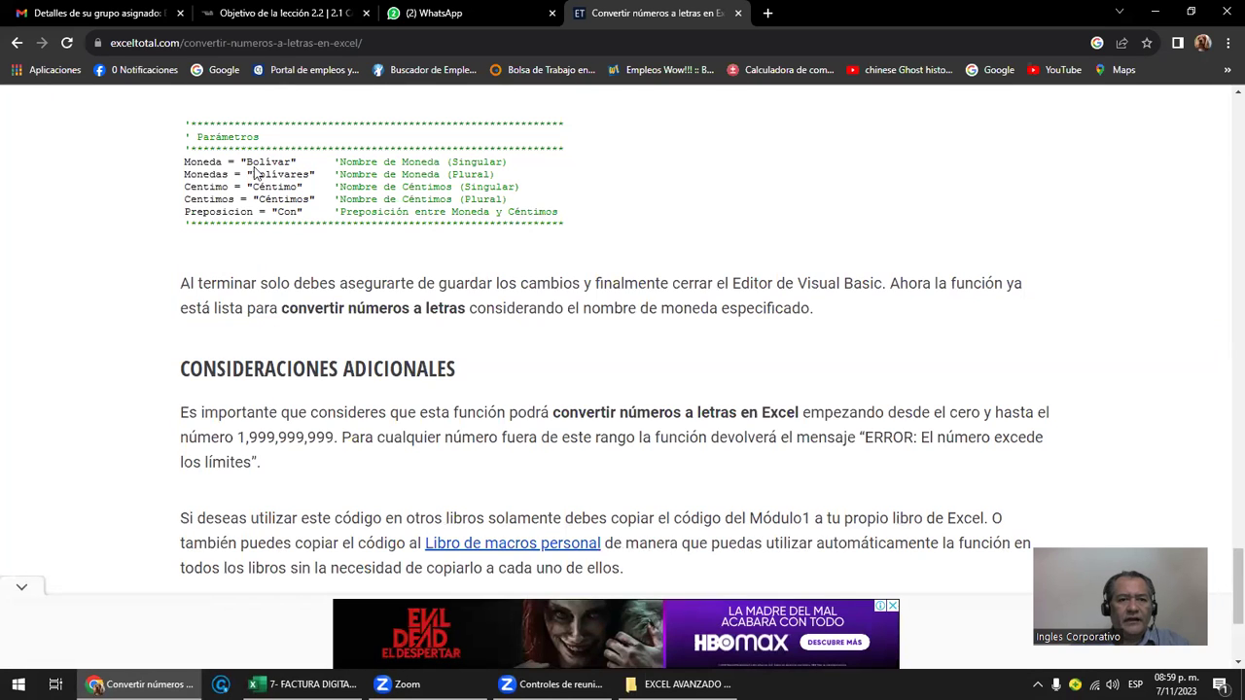
scroll(302, 219, down, 3)
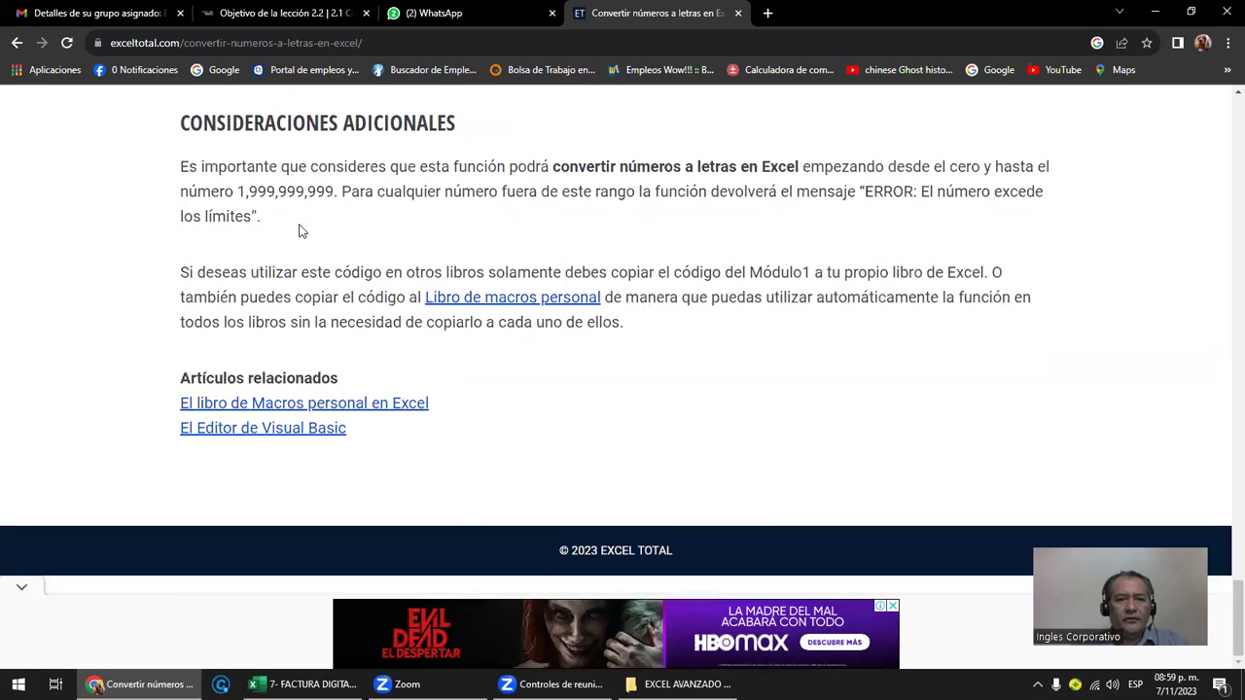
- Go back to the results and read the formulasexcel.com numbers-to-letters article
click(16, 43)
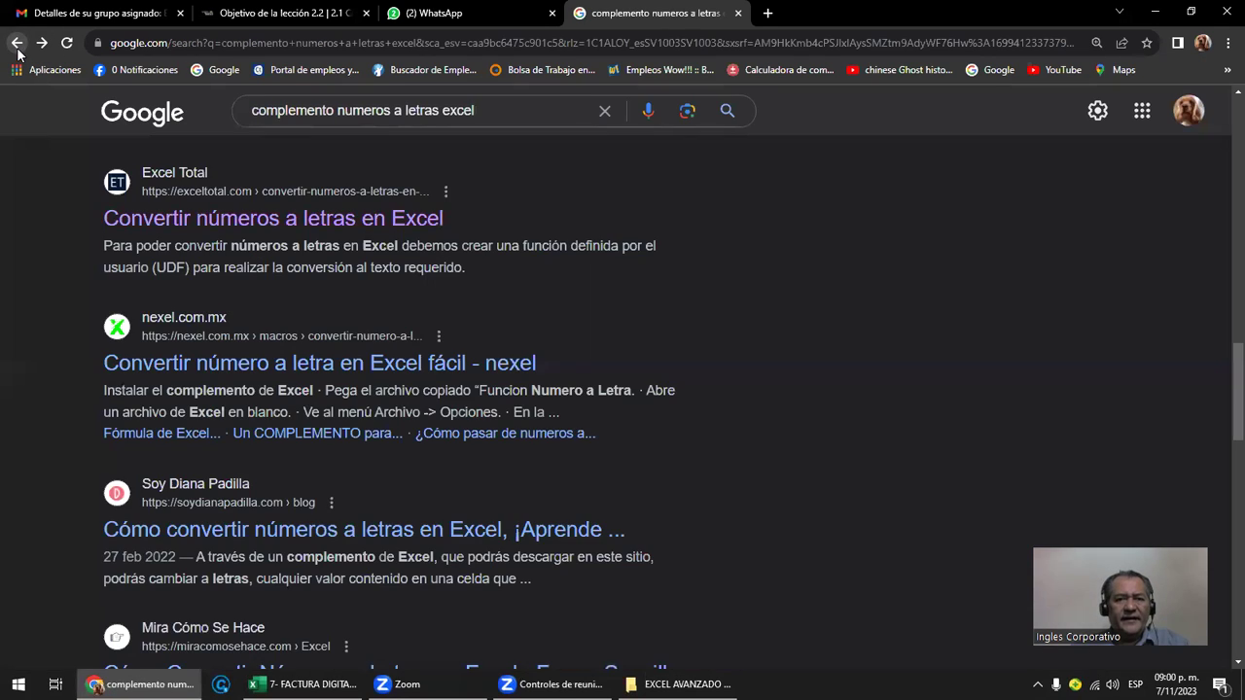
scroll(416, 298, down, 3)
scroll(428, 299, down, 1)
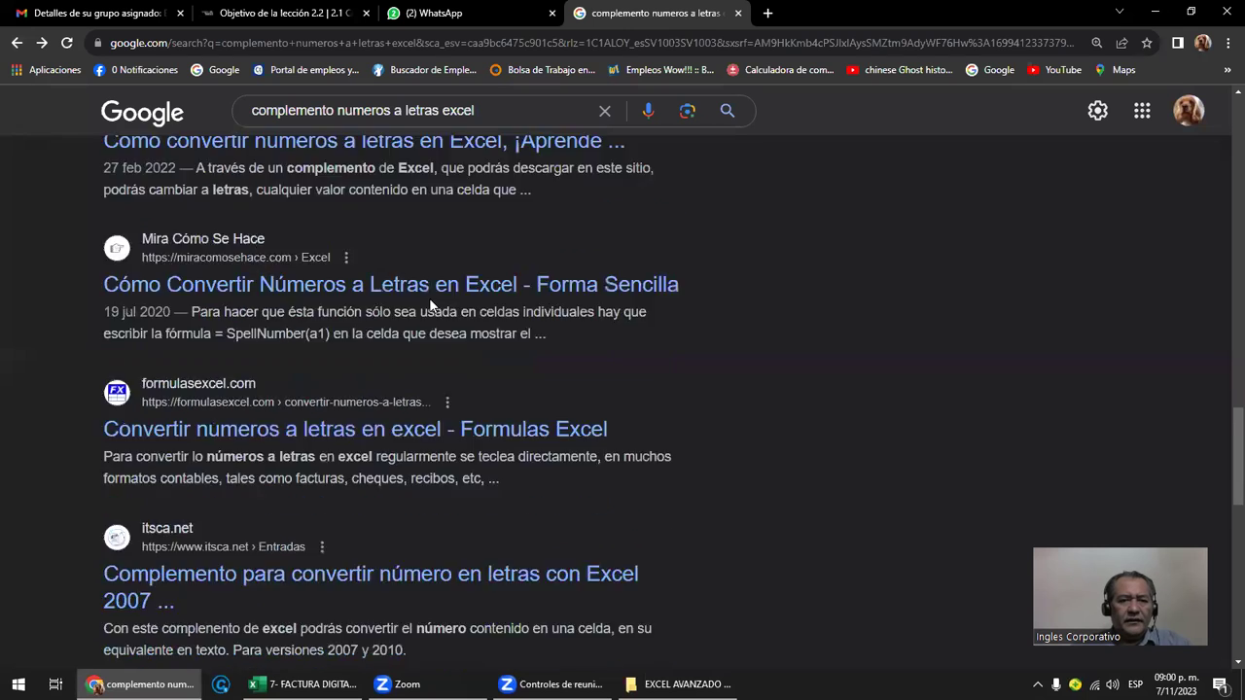
scroll(428, 303, down, 1)
scroll(430, 305, down, 2)
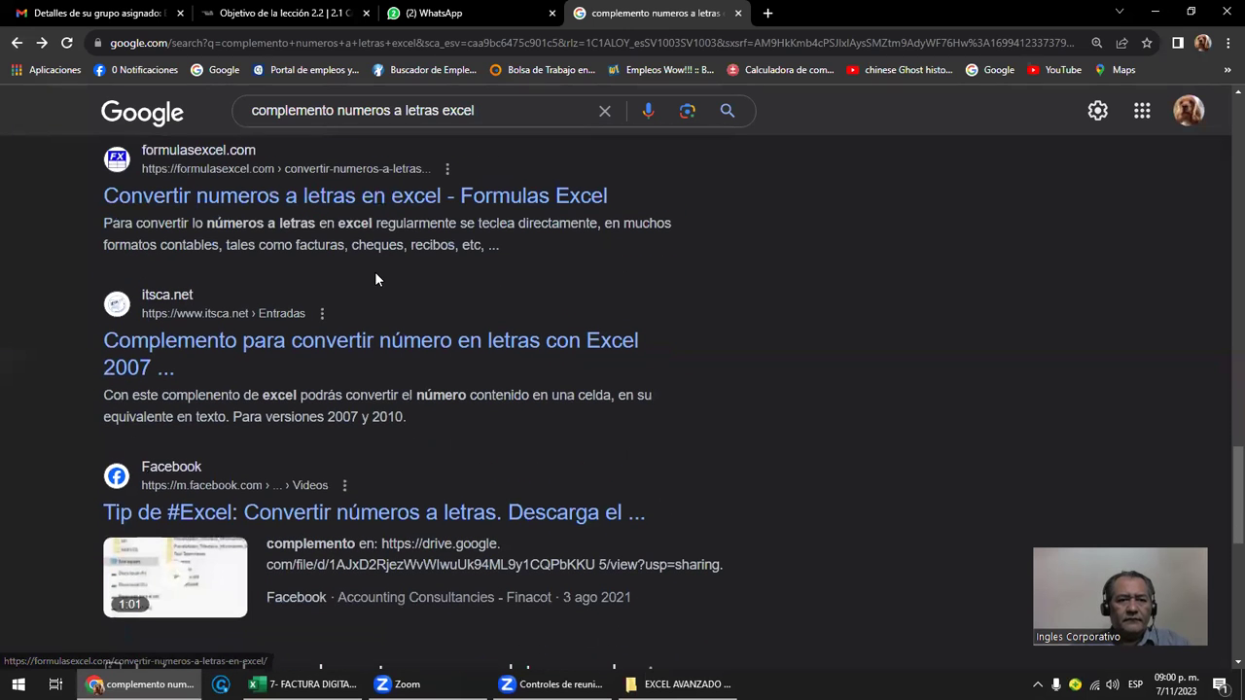
click(351, 193)
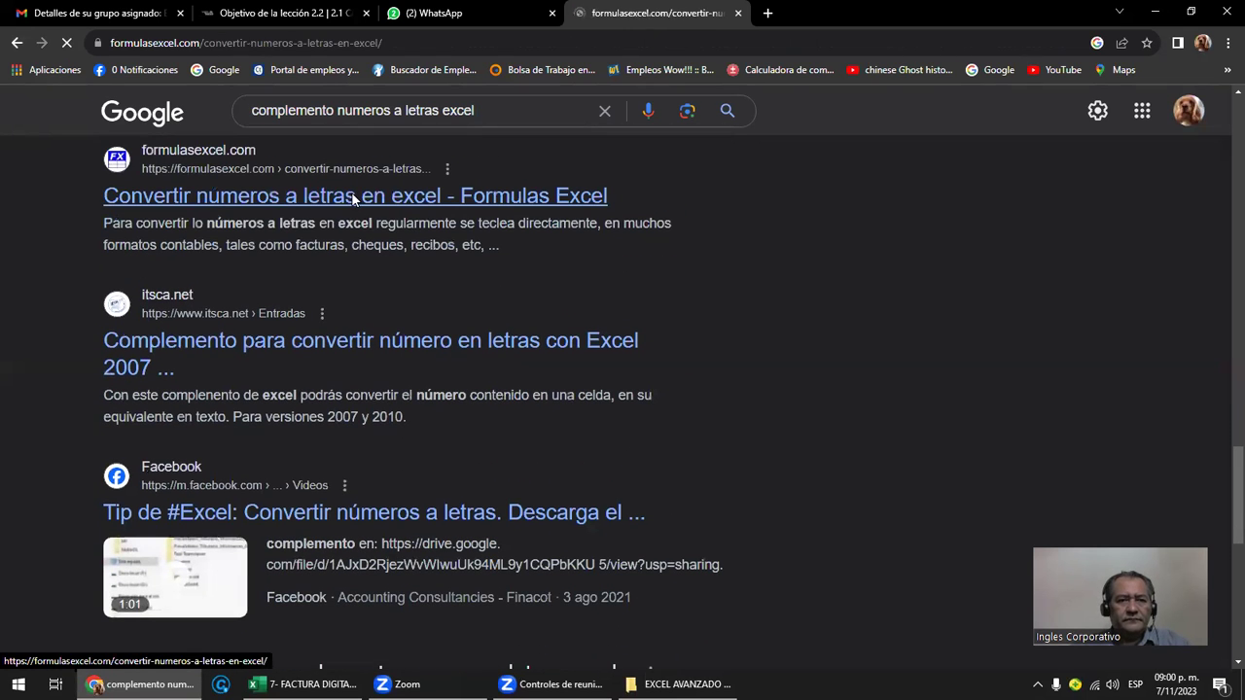
scroll(606, 249, down, 3)
scroll(653, 276, down, 3)
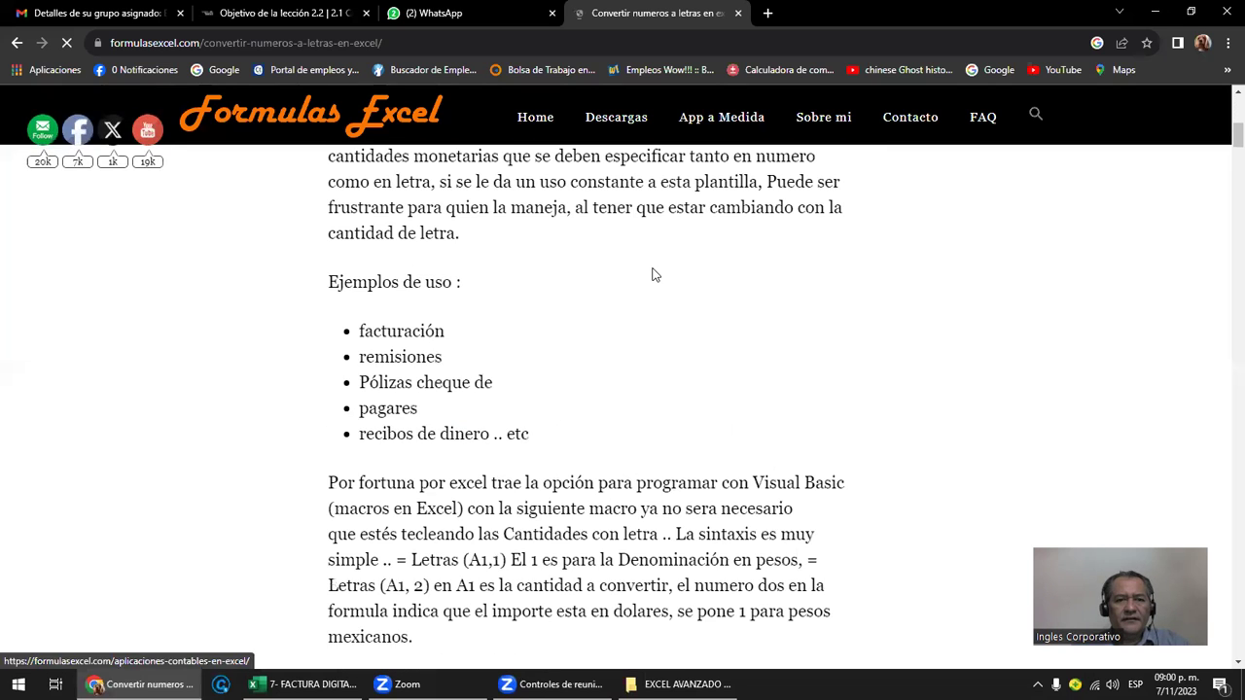
scroll(651, 273, up, 4)
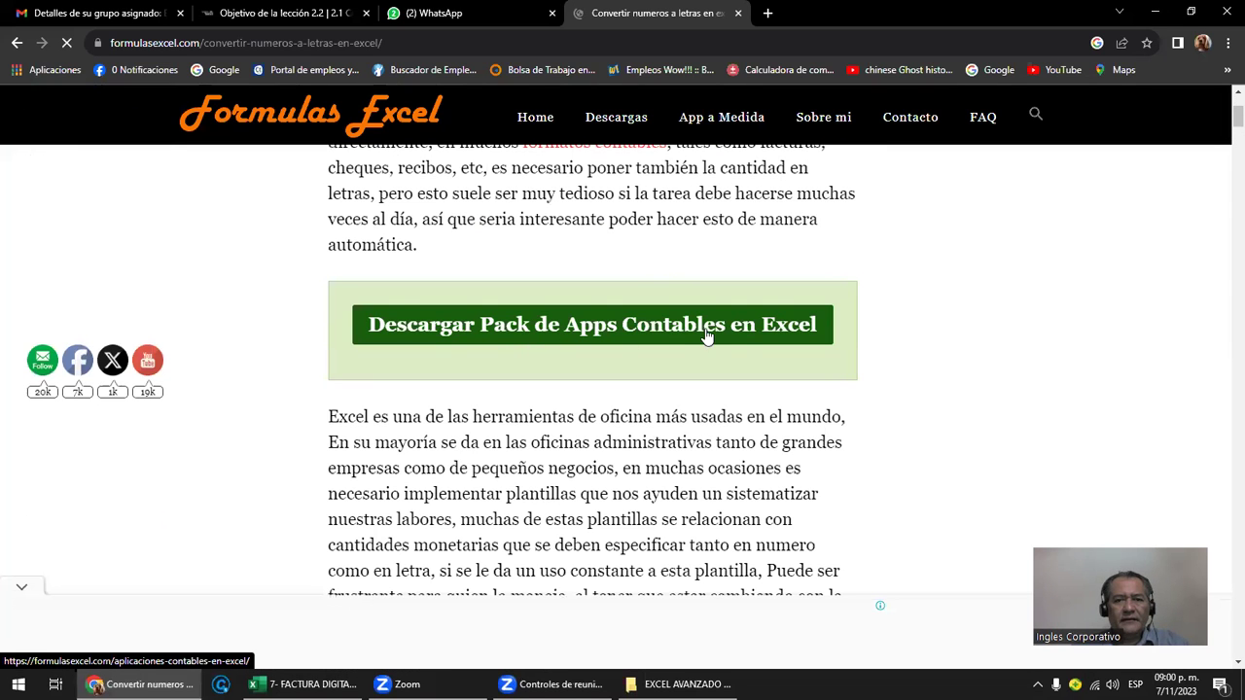
scroll(939, 392, down, 3)
scroll(775, 386, down, 2)
scroll(780, 392, down, 3)
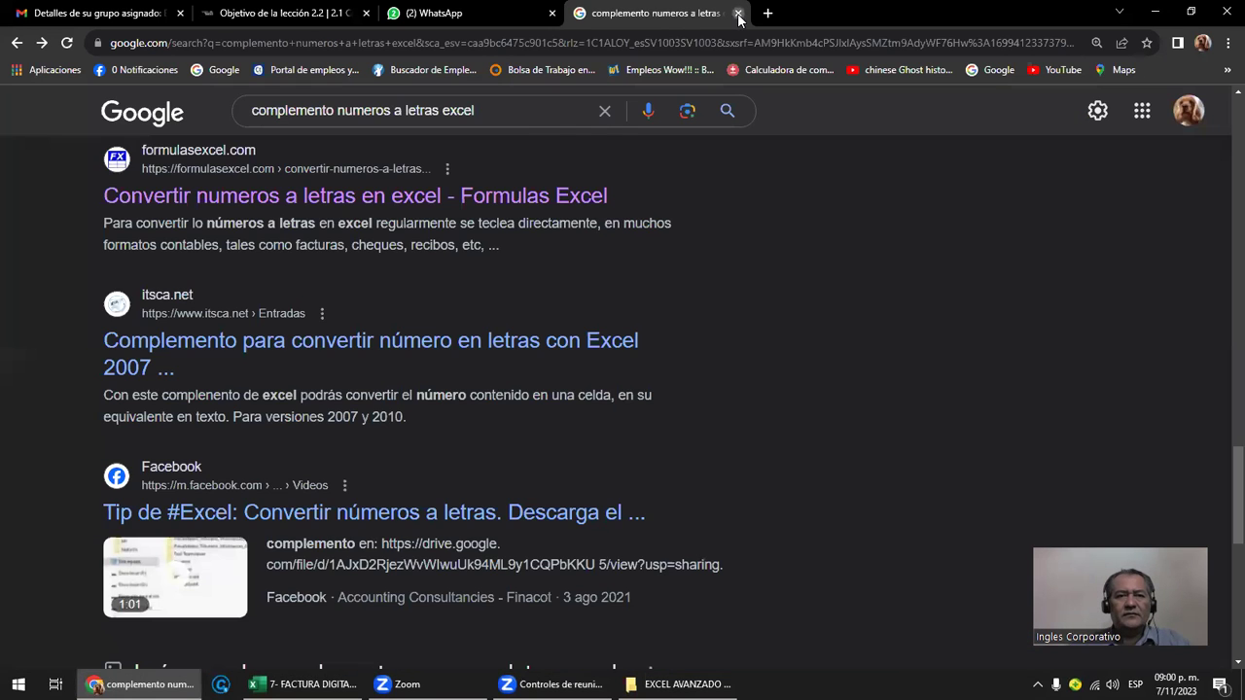
- Close the article tab, minimize Chrome, and select the row 23 item description cell in Excel
click(737, 13)
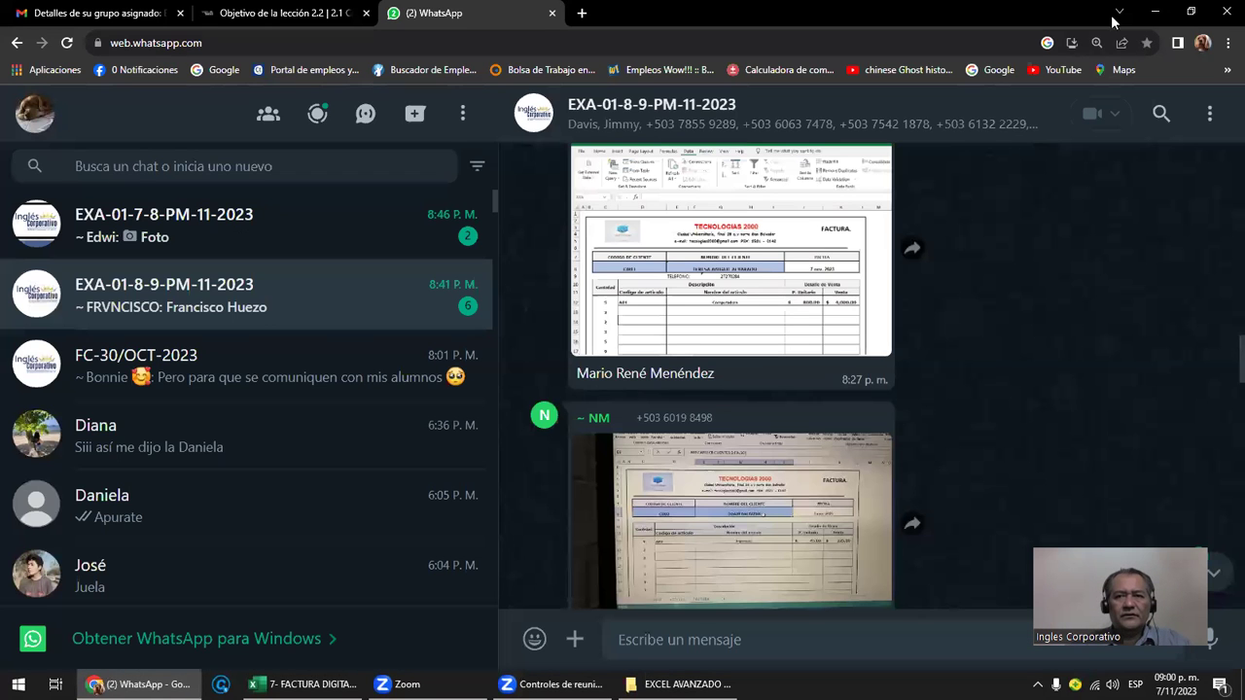
click(1165, 17)
click(672, 301)
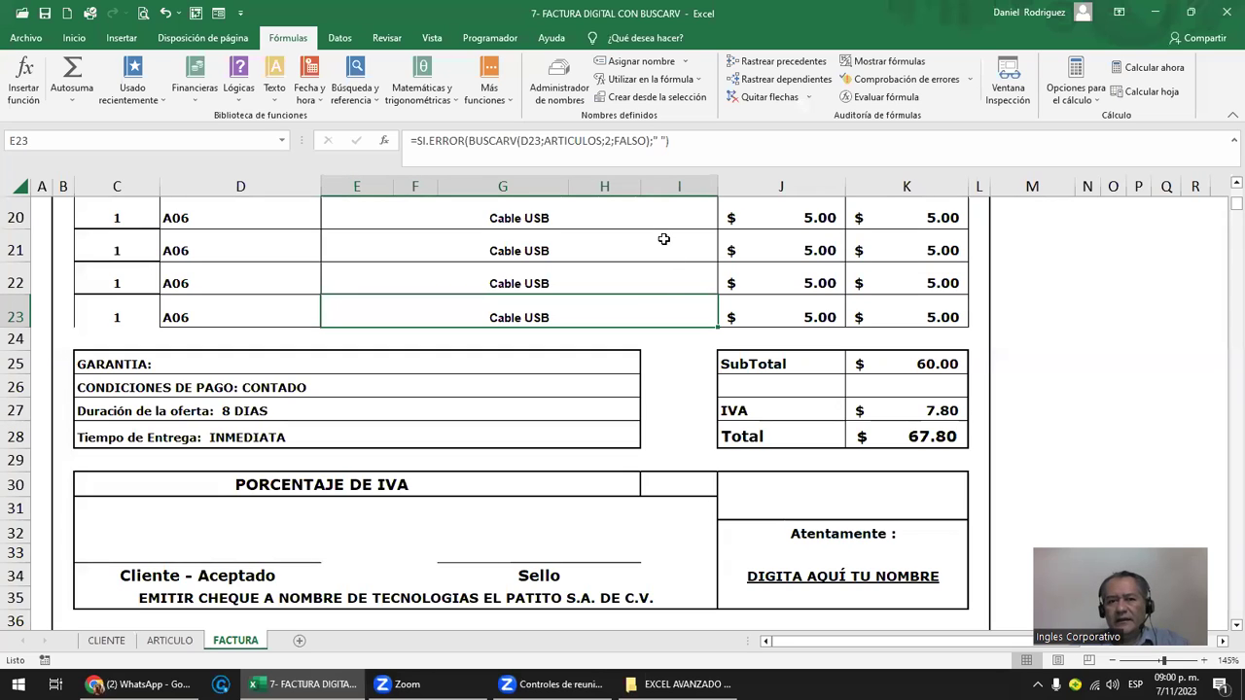
click(216, 518)
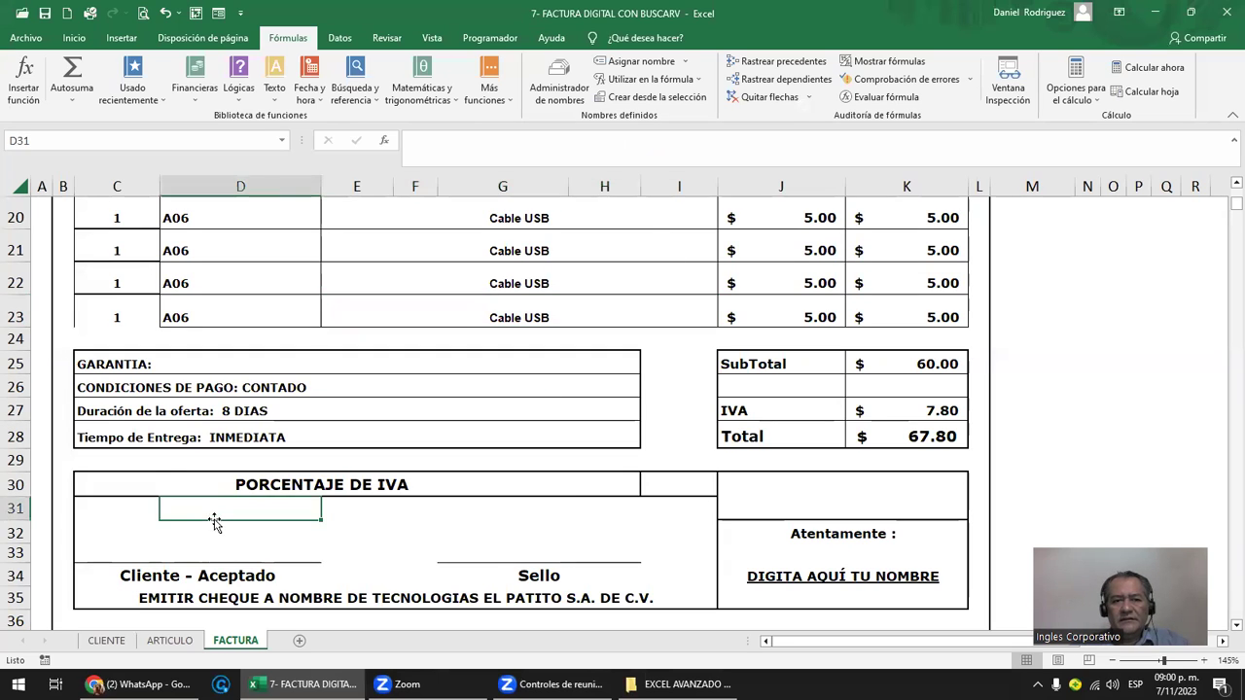
click(904, 435)
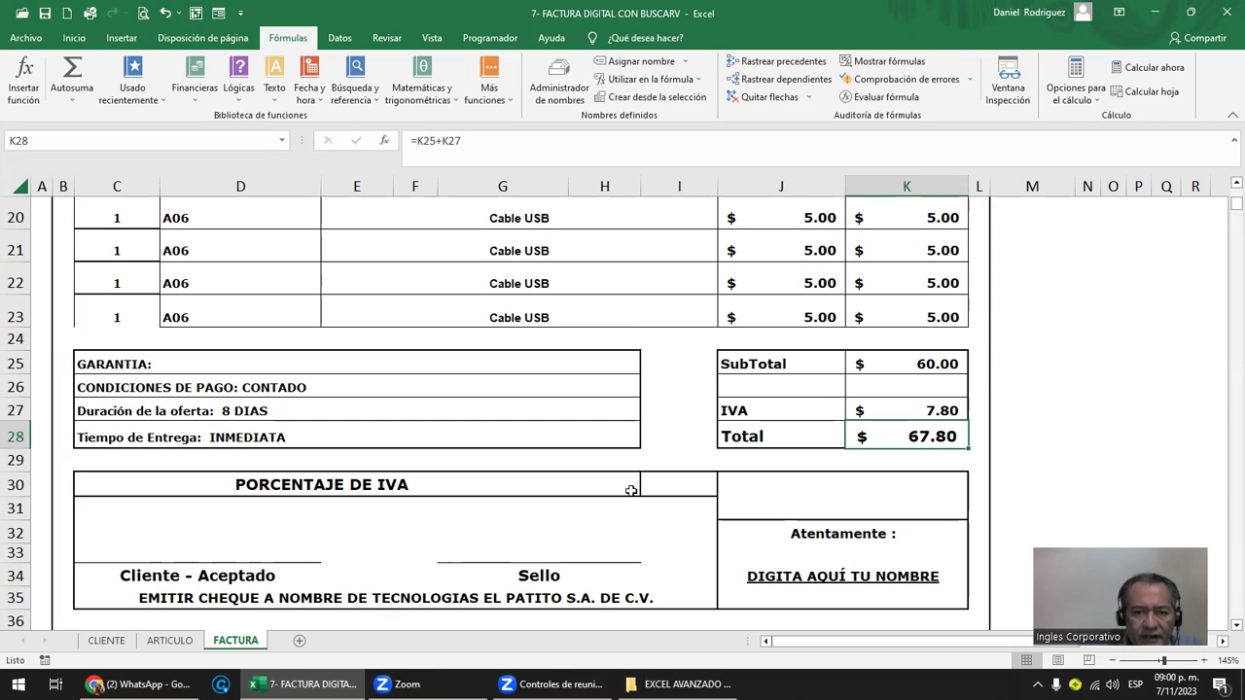
click(746, 461)
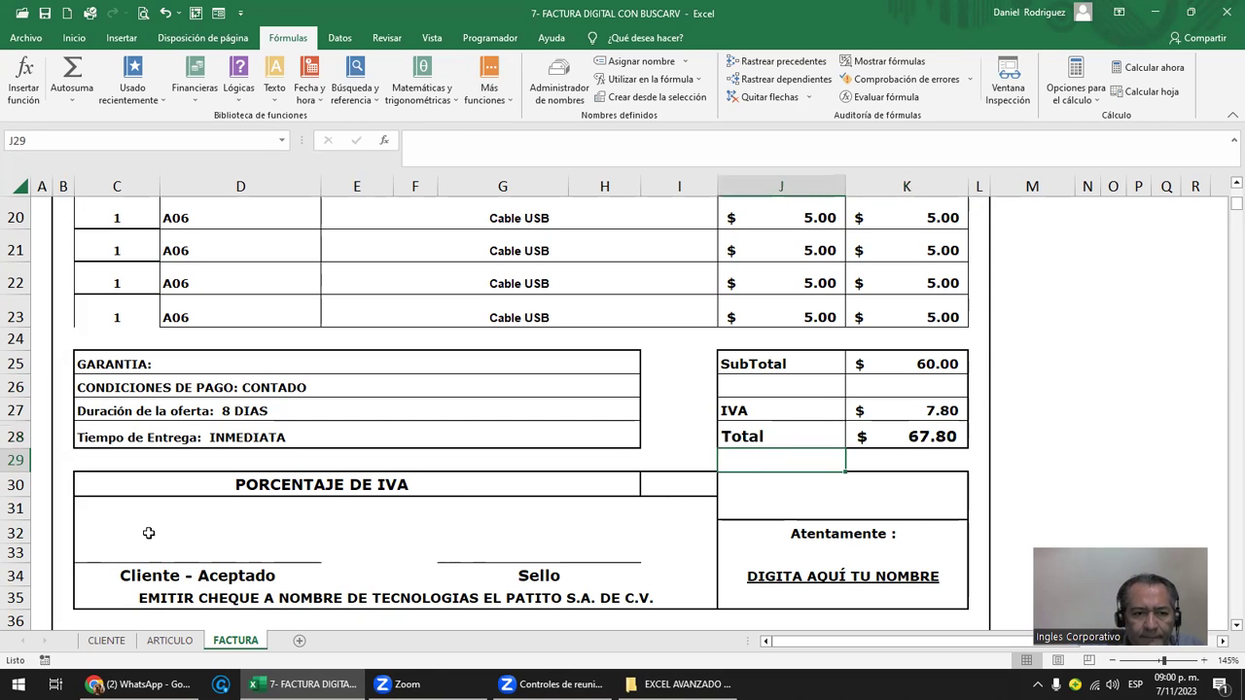
drag(107, 526, 118, 517)
- Label C31 'SON :' and fill D31:H31 yellow
click(119, 518)
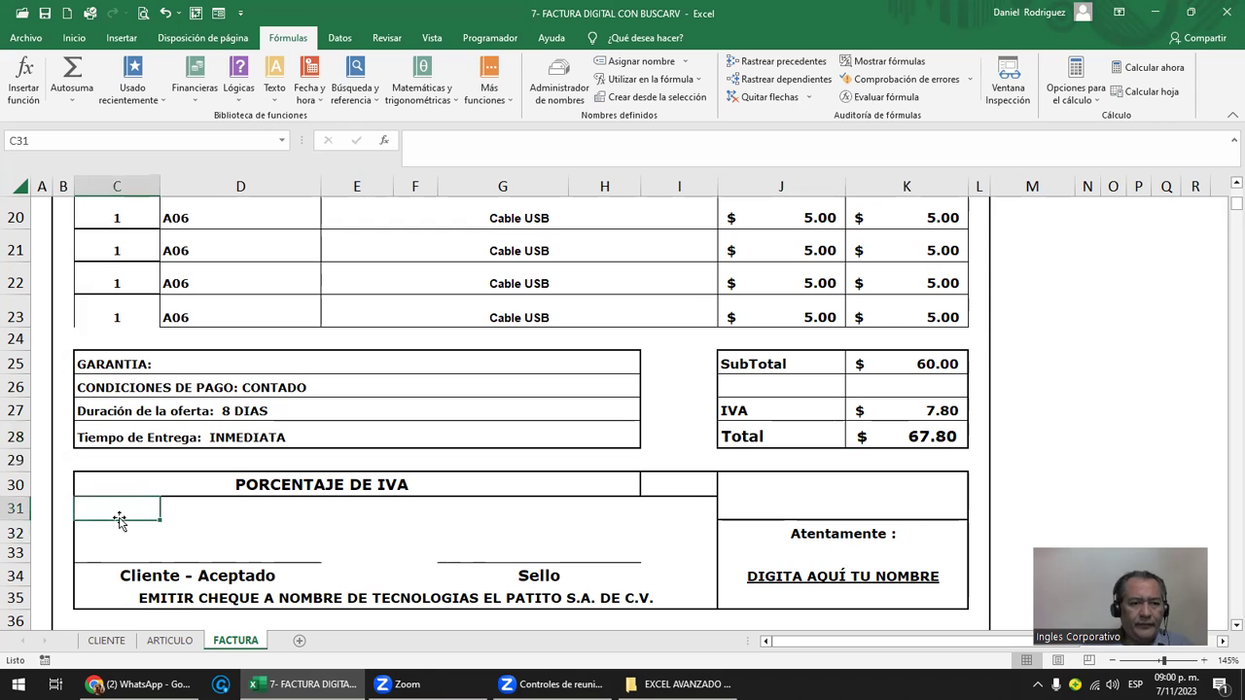
text(SON :)
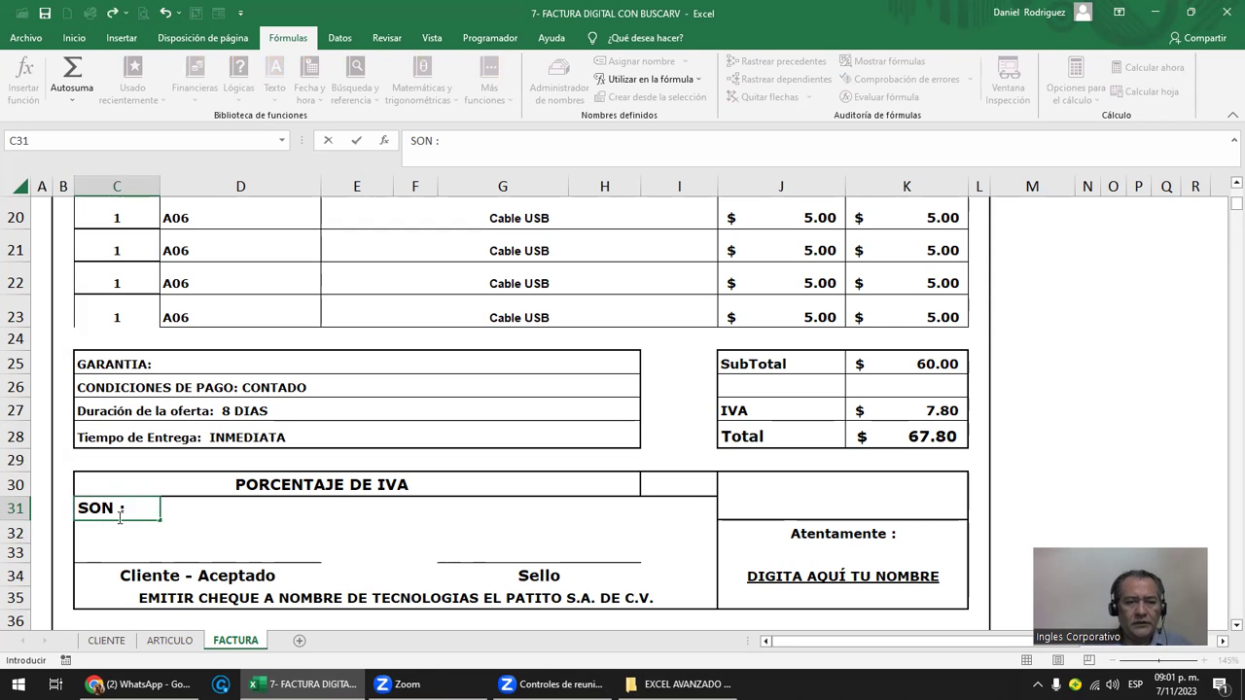
key(Return)
key(Up)
key(Right)
key(shift+Right)
key(shift+Right)
key(shift+Right)
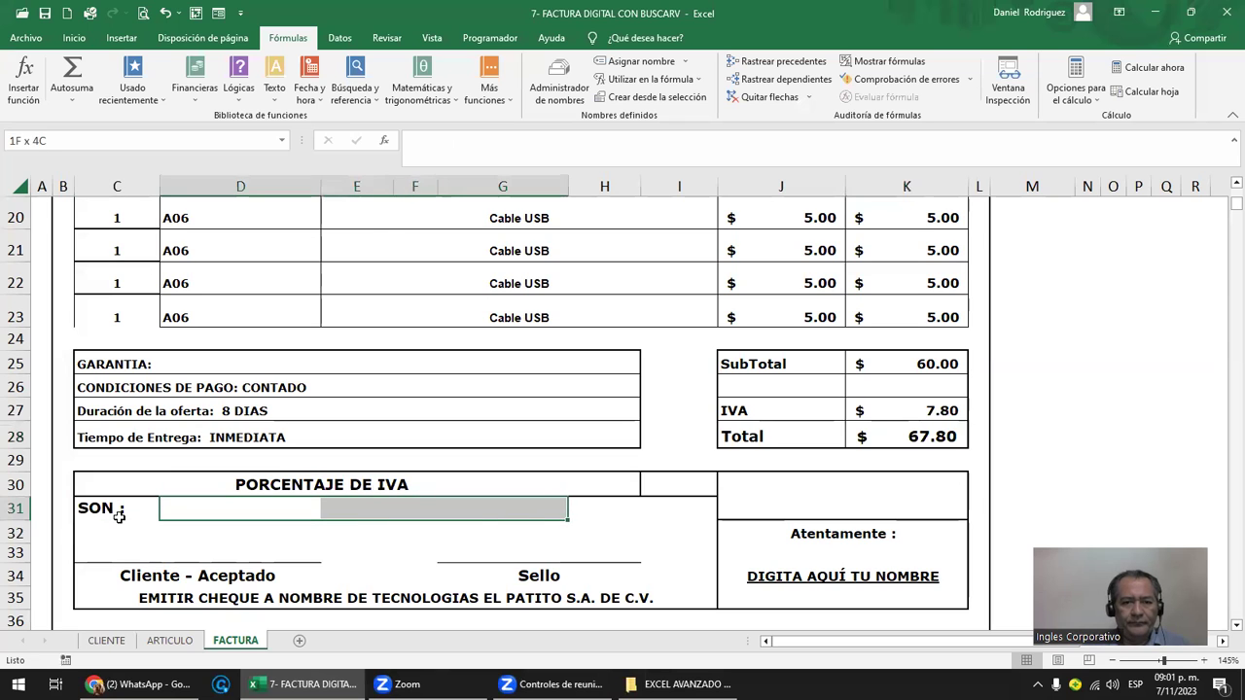
key(shift+Right)
click(85, 41)
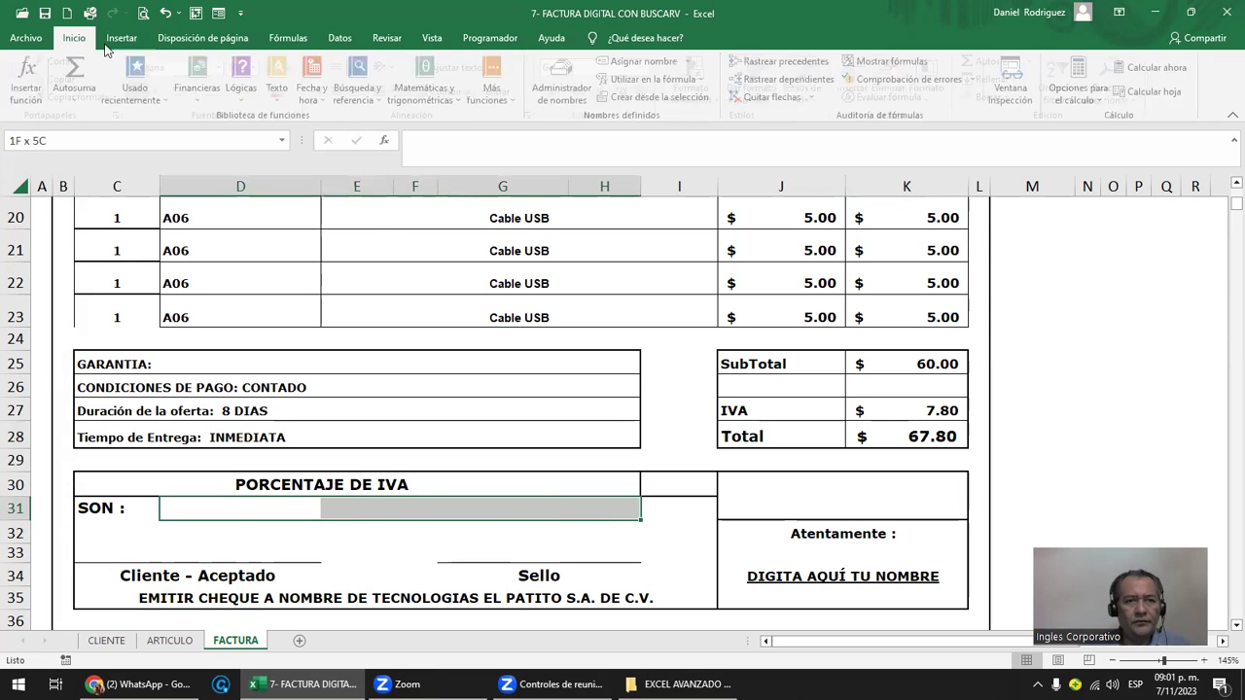
click(255, 90)
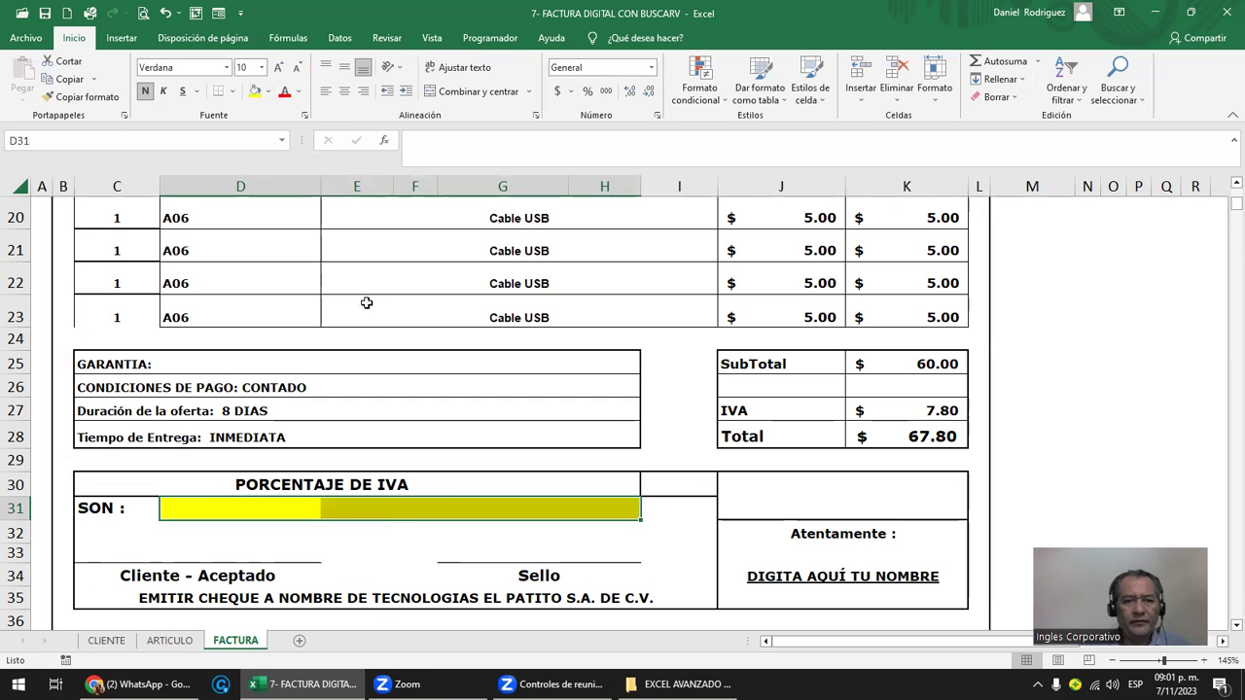
click(378, 506)
- Fill the Total cell K28 yellow, save the workbook, and show the EXCEL AVANZADO 7 PM folder
click(931, 441)
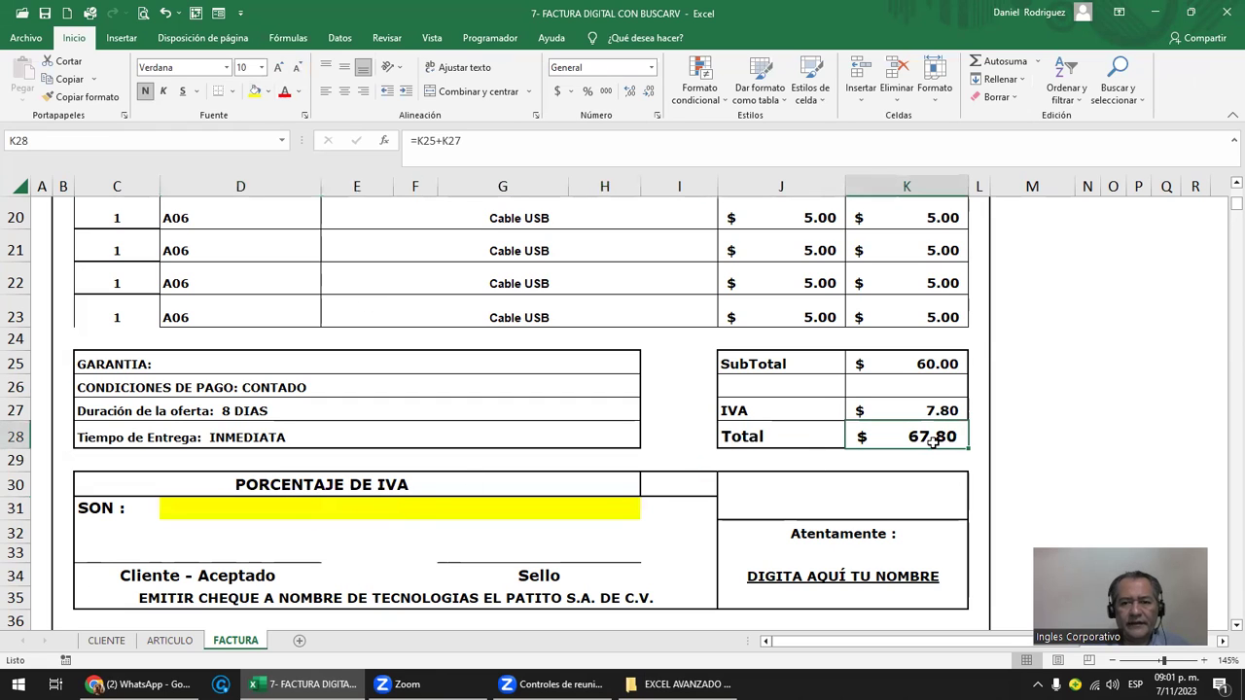
click(255, 91)
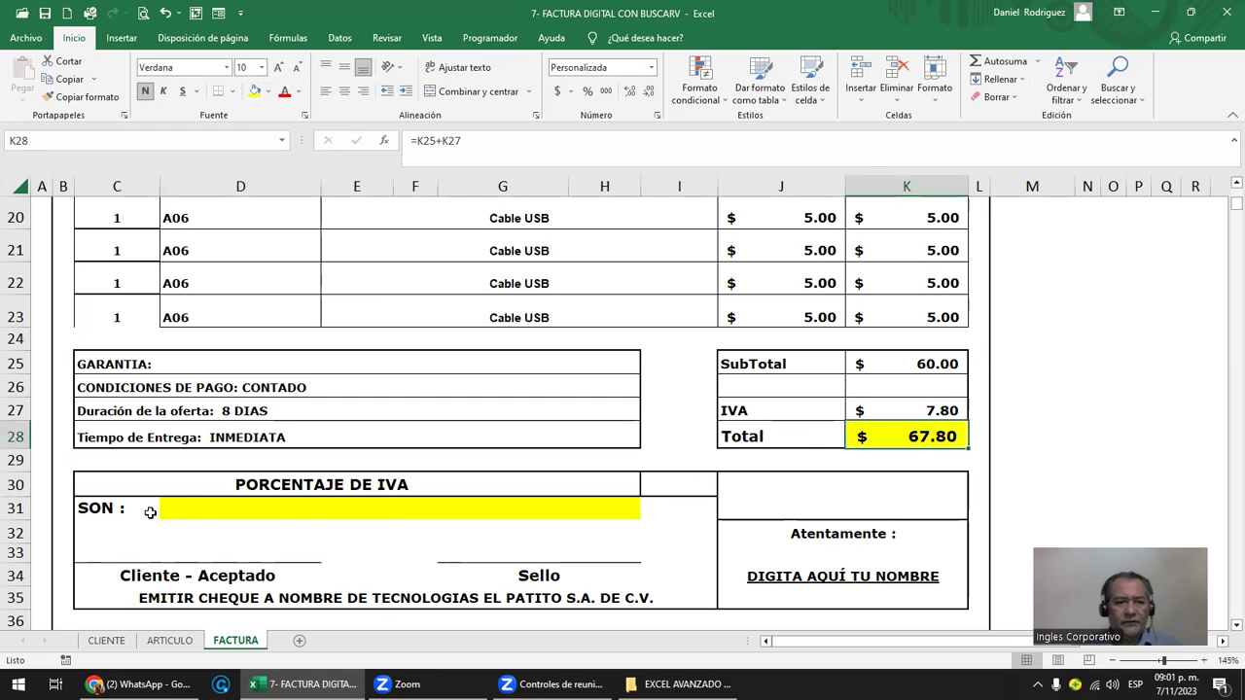
click(196, 507)
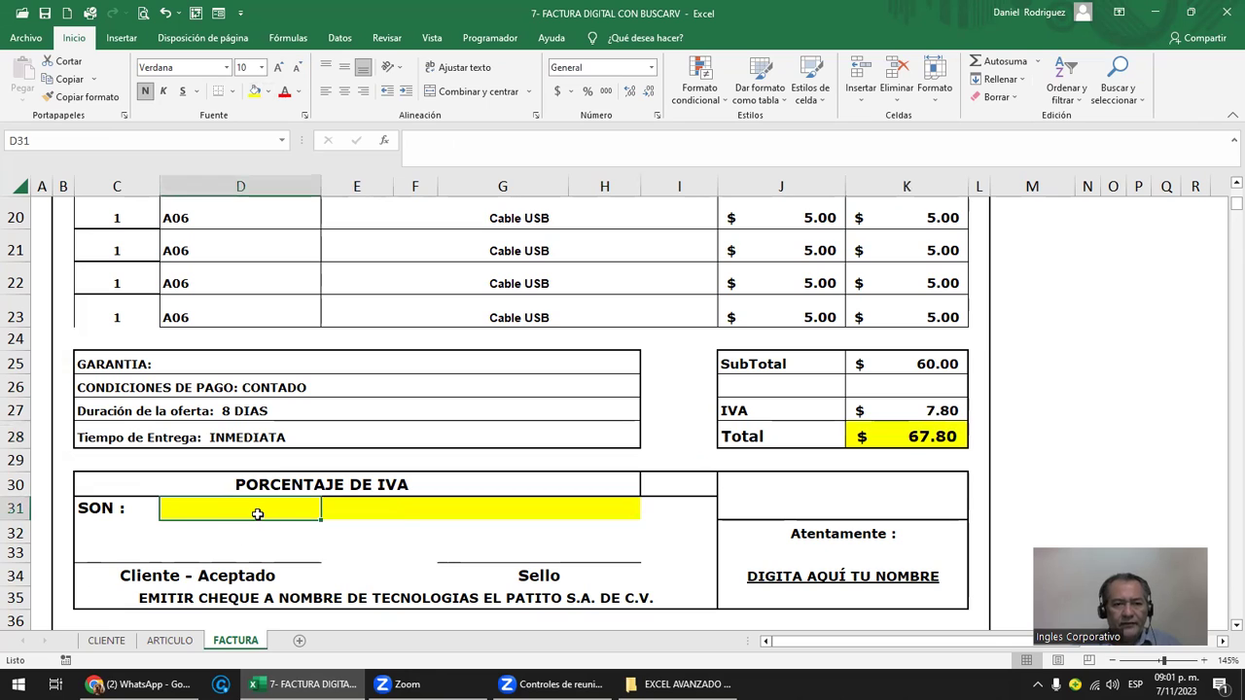
click(926, 437)
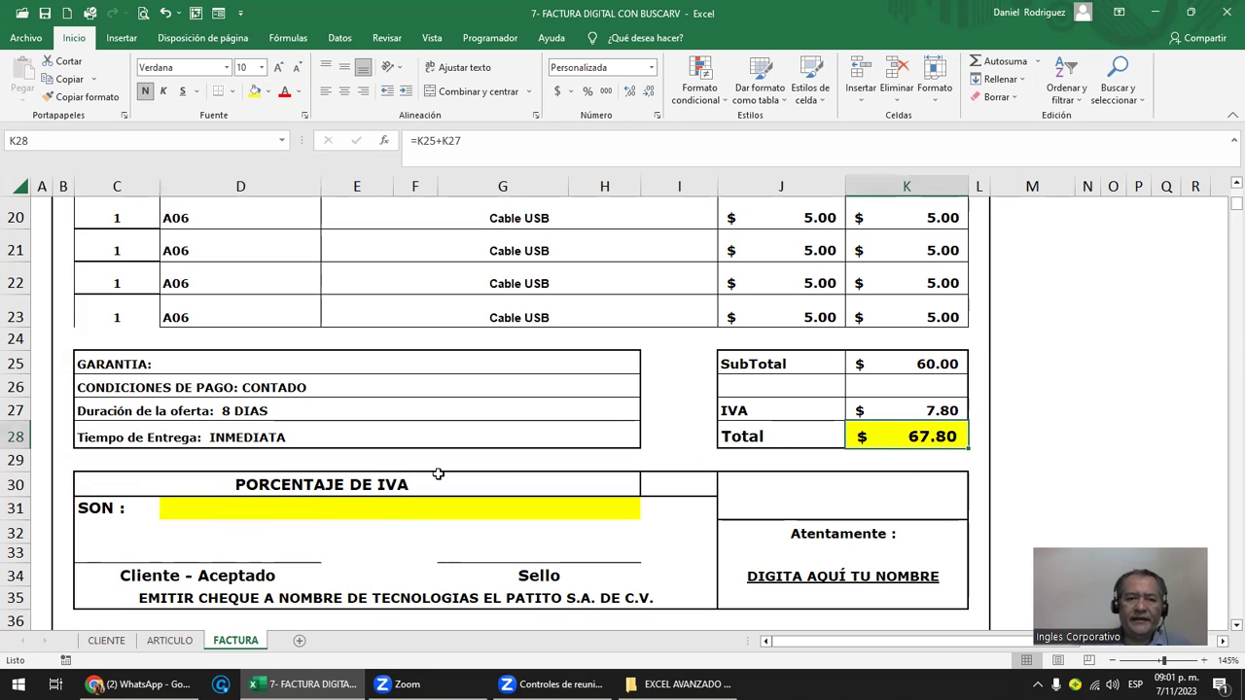
click(204, 510)
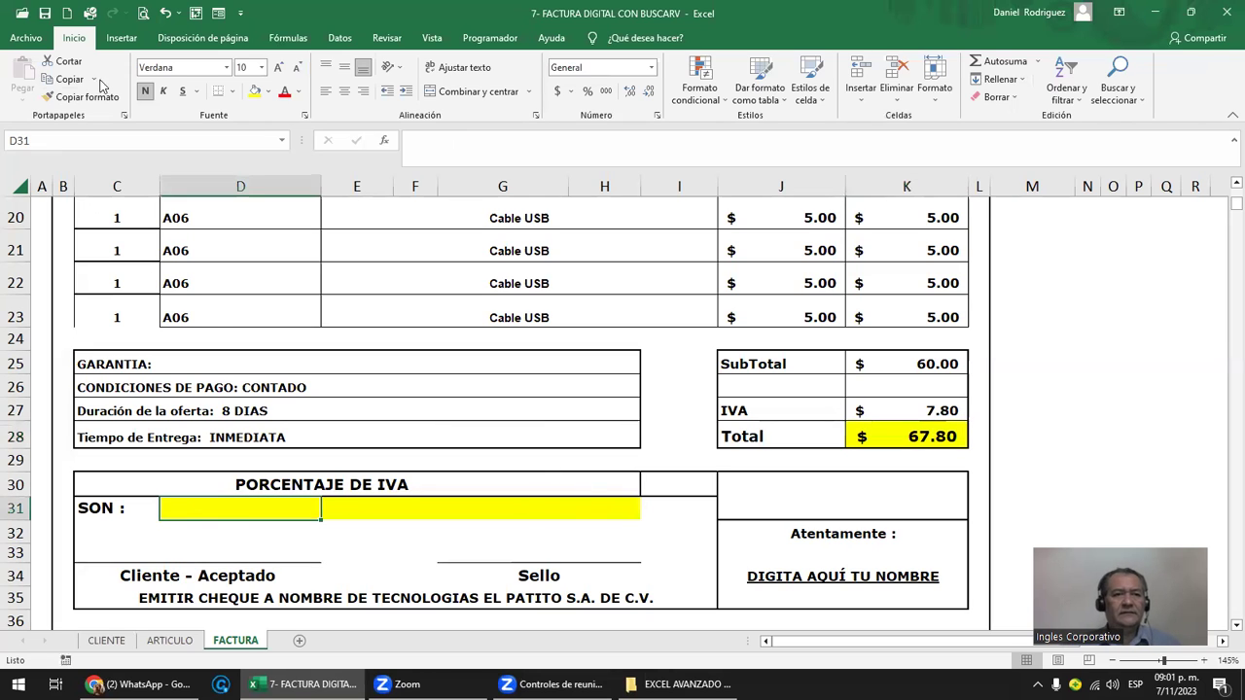
click(45, 13)
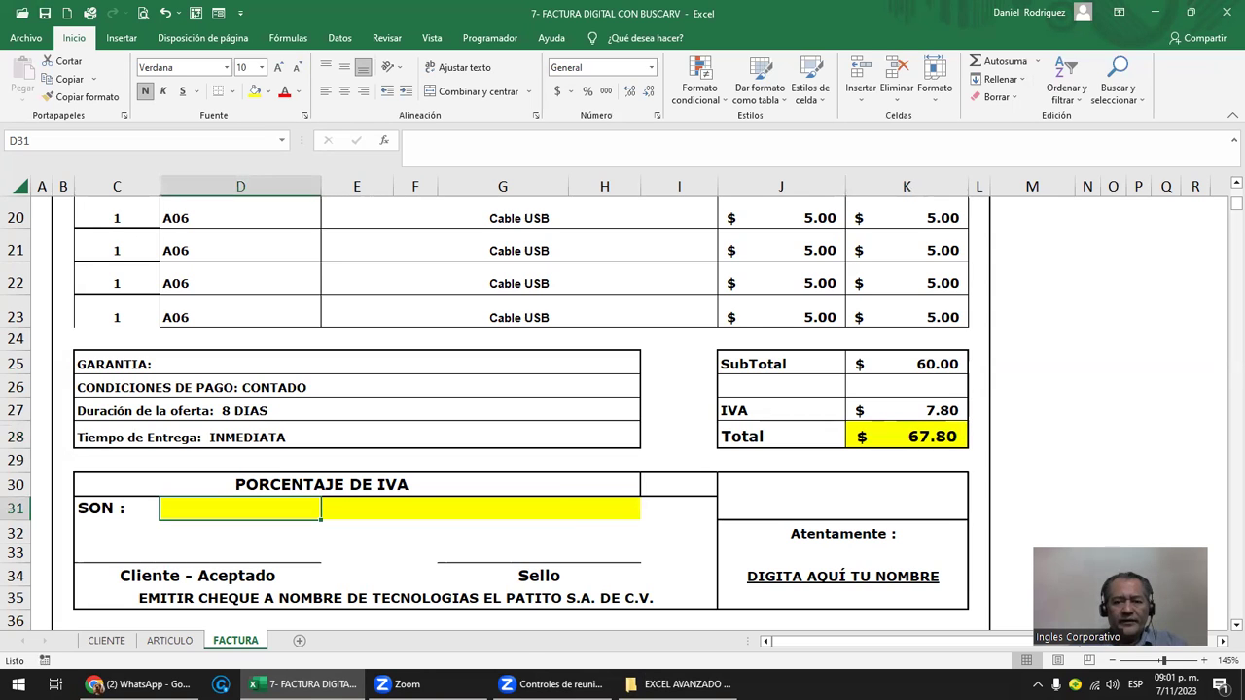
click(677, 684)
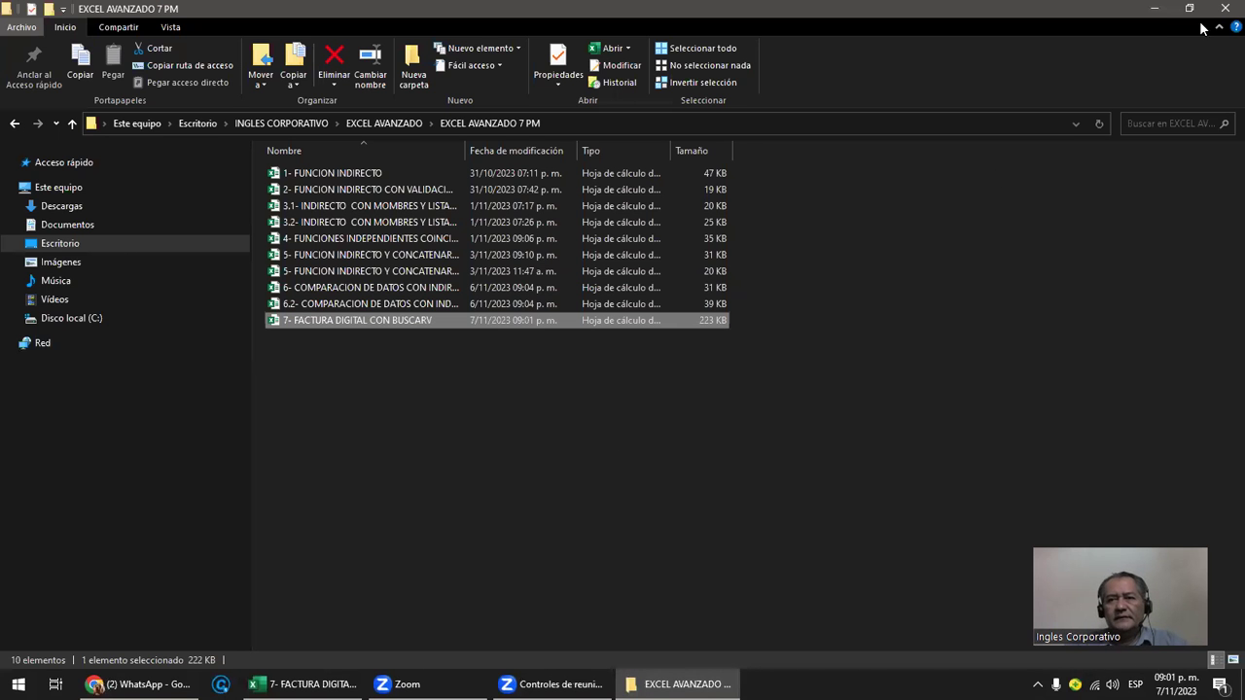
- Close the folder window, try then cancel a =K28 formula in D31, and inspect K28's formula
click(1225, 7)
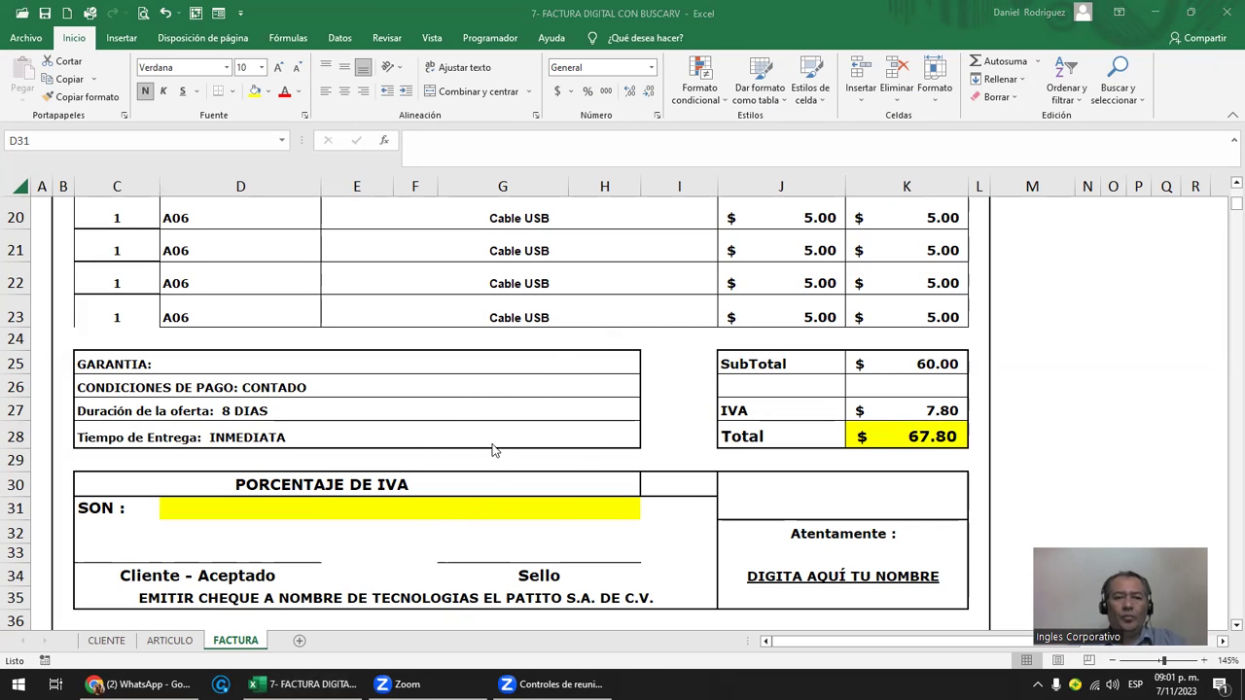
click(229, 649)
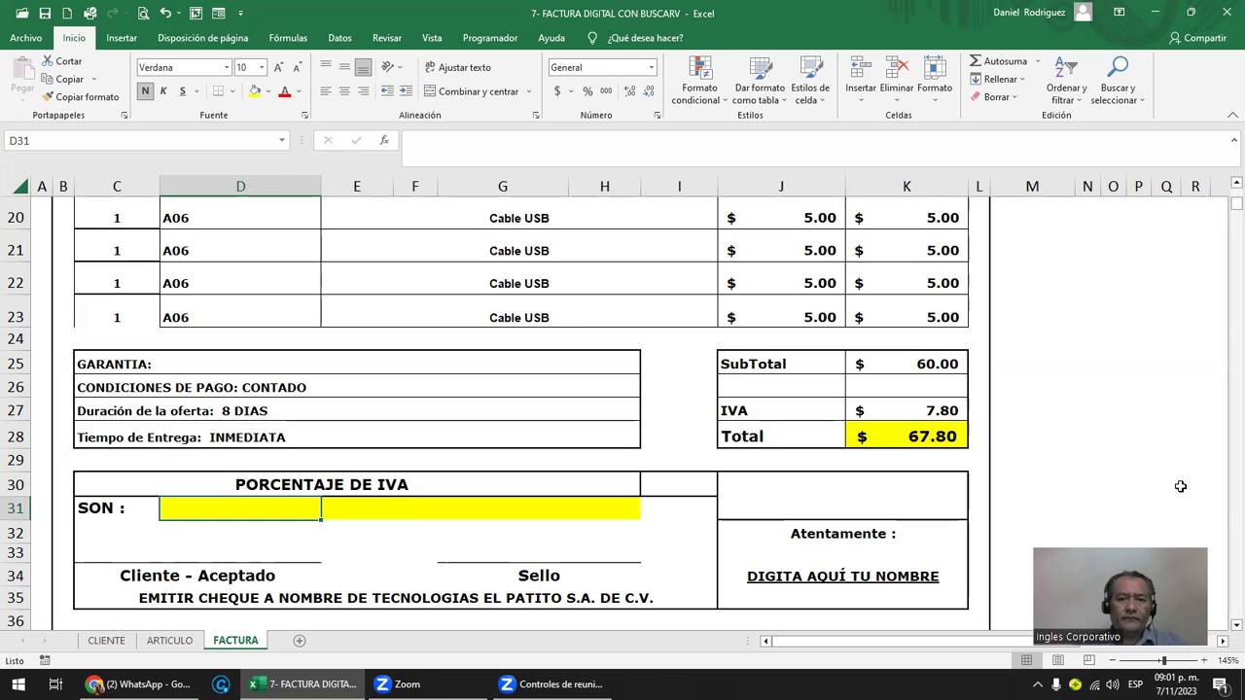
mouse_move(305, 684)
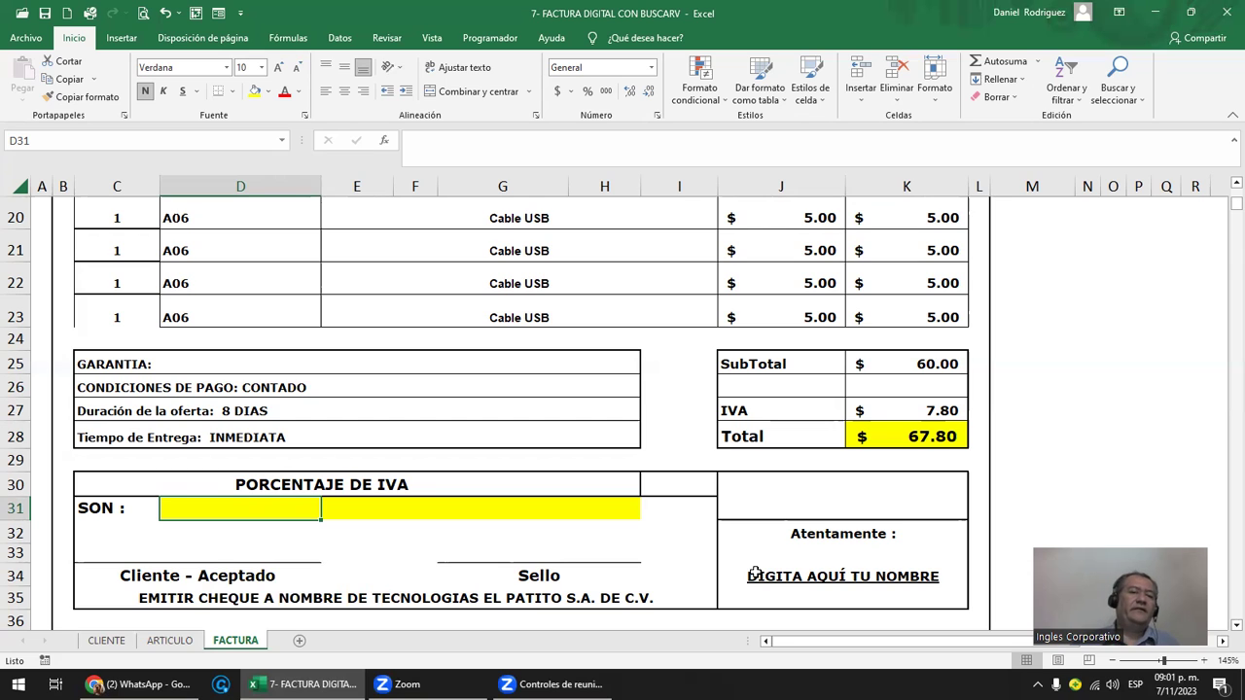
mouse_move(399, 684)
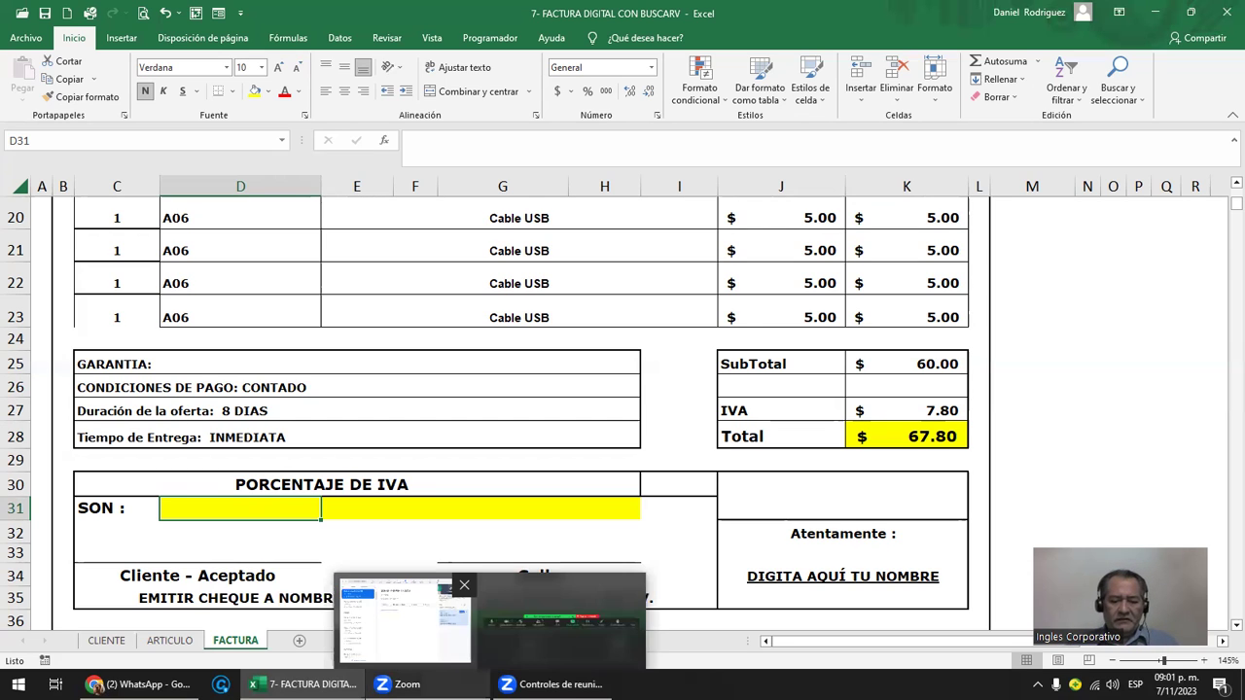
text(=)
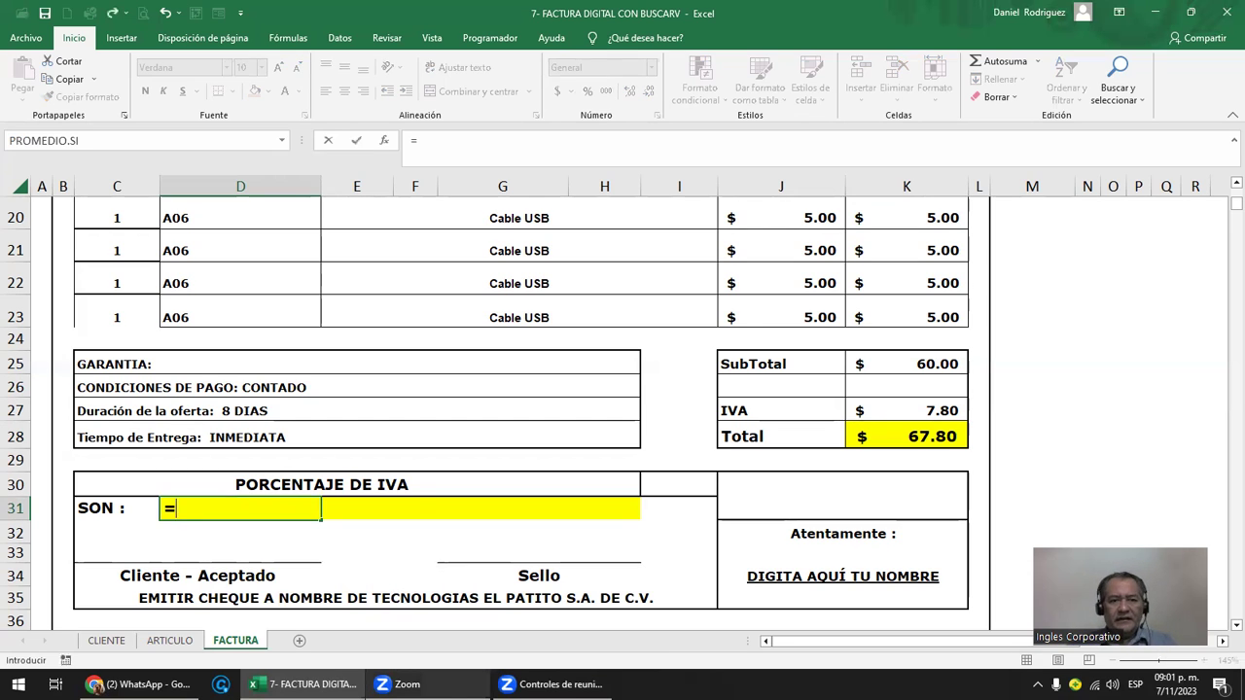
click(921, 434)
key(Escape)
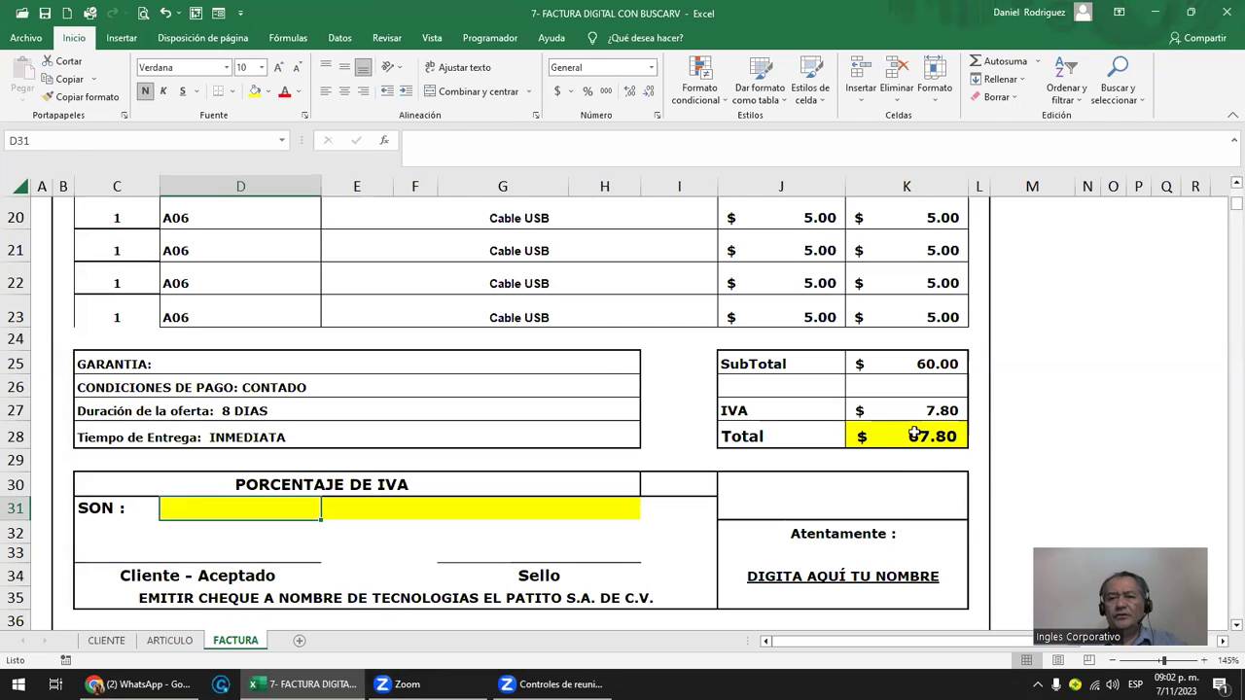
double_click(915, 434)
key(Escape)
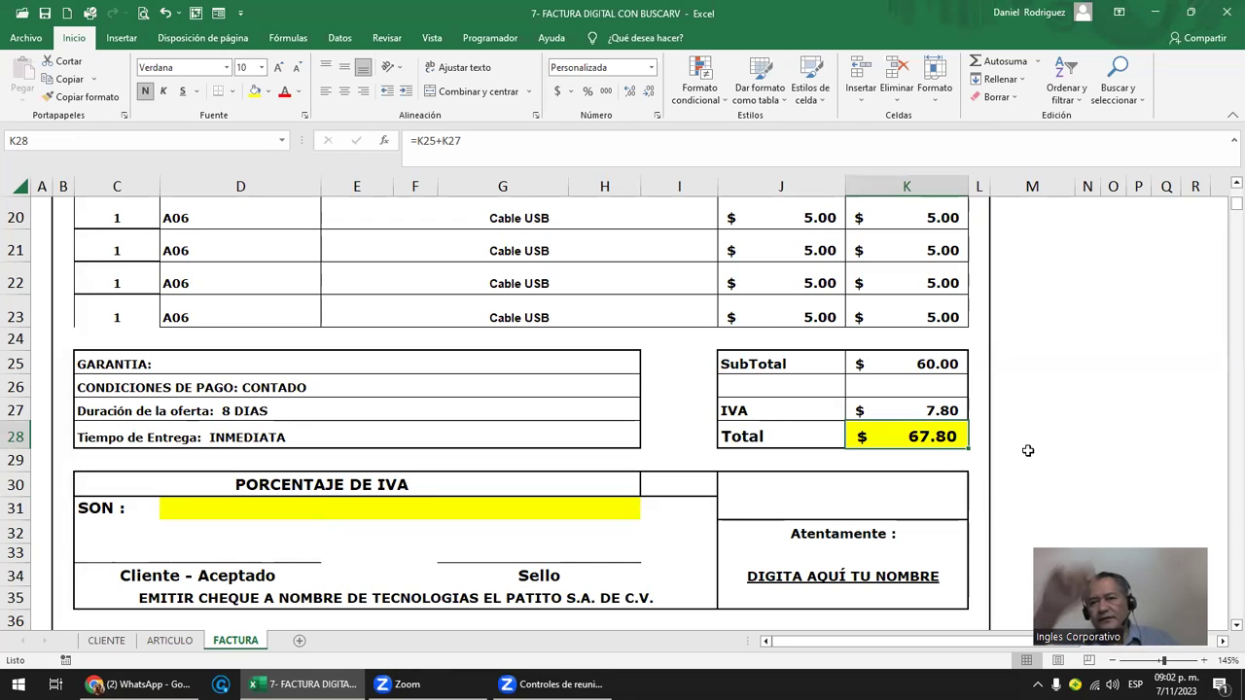
click(1031, 459)
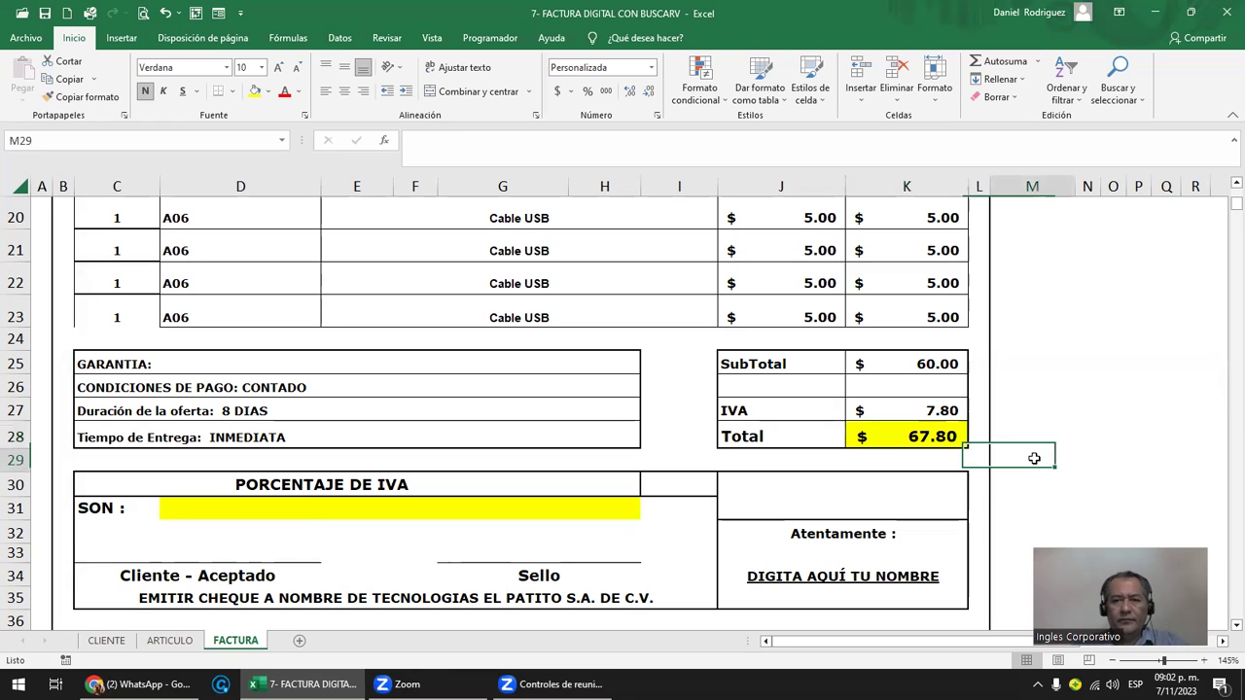